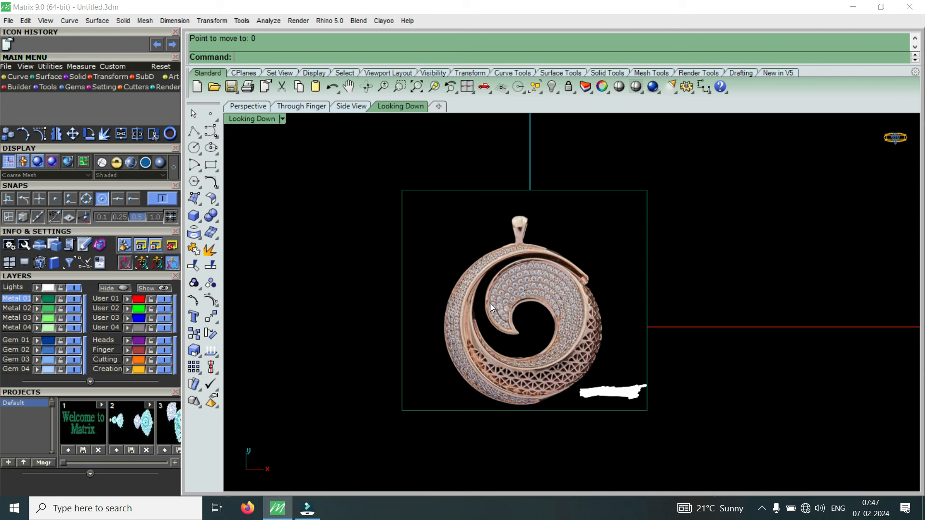
Draw a circle of 40 mm diameter centred on the origin over the pendant reference image
{"action": "left_click", "coordinate": [14, 77]}
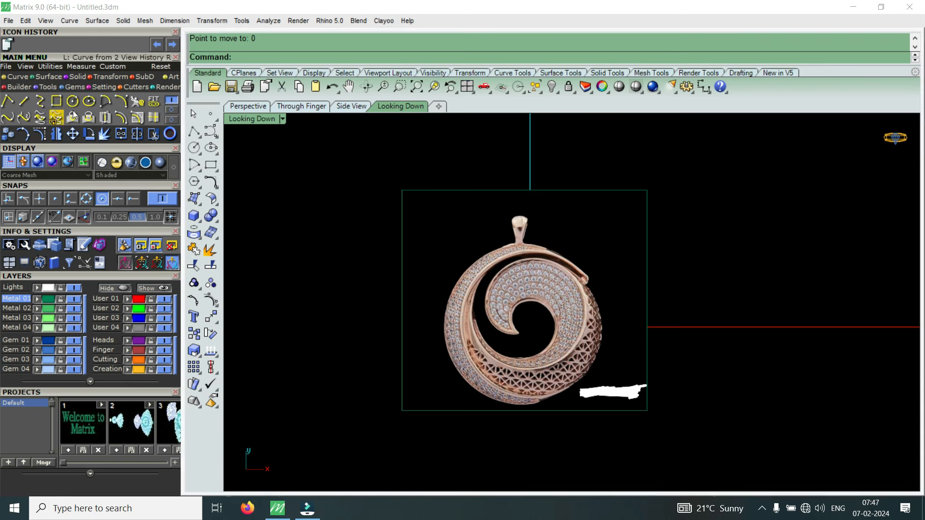
{"action": "left_click", "coordinate": [70, 103]}
{"action": "type", "text": "0"}
{"action": "key", "text": "Return"}
{"action": "type", "text": "40"}
{"action": "key", "text": "Return"}
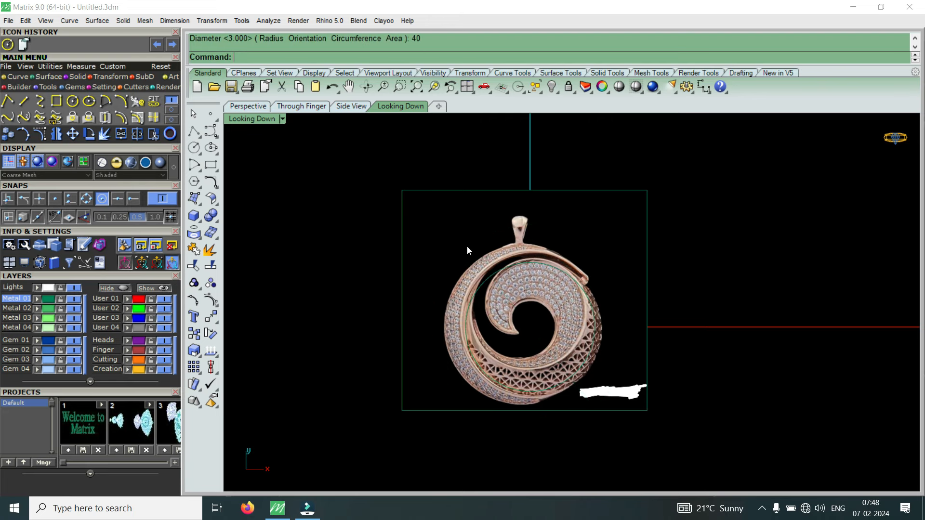
Scale the pendant reference image down about the origin until its round body is about the size of the 40 mm circle
{"action": "scroll", "coordinate": [567, 345], "scroll_direction": "up", "scroll_amount": 3}
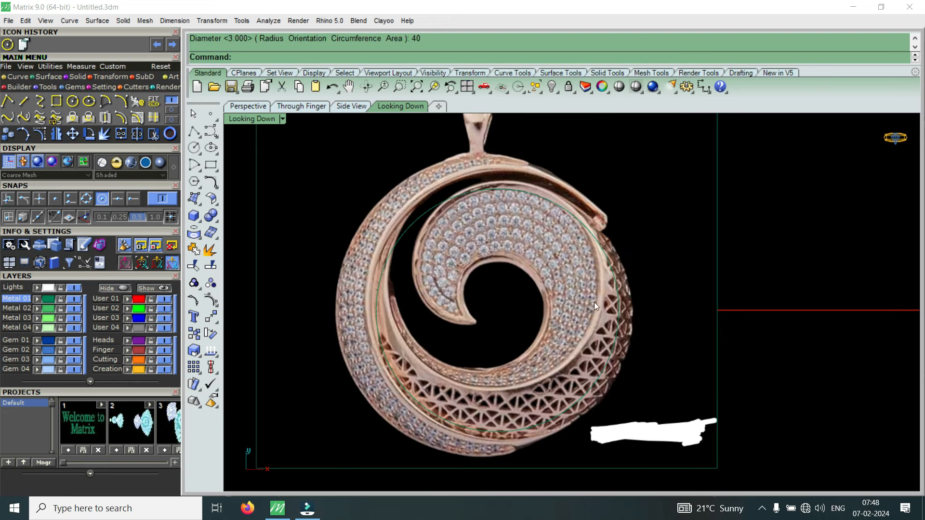
{"action": "left_click", "coordinate": [659, 291]}
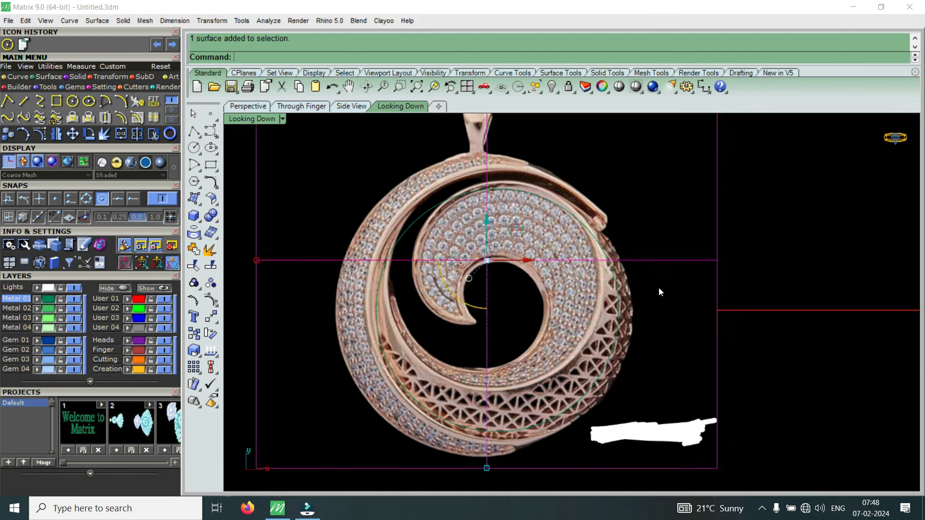
{"action": "scroll", "coordinate": [647, 308], "scroll_direction": "down", "scroll_amount": 4}
{"action": "scroll", "coordinate": [569, 264], "scroll_direction": "up", "scroll_amount": 5}
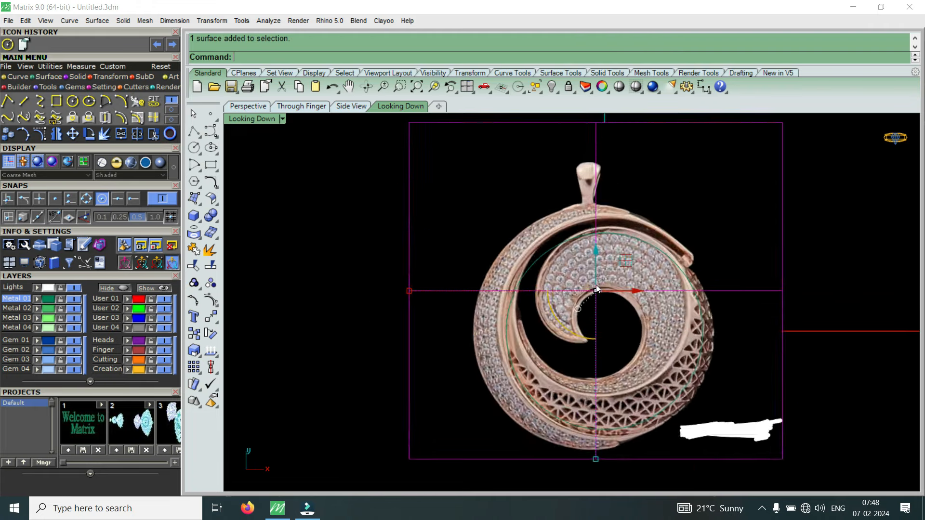
{"action": "scroll", "coordinate": [680, 276], "scroll_direction": "down", "scroll_amount": 2}
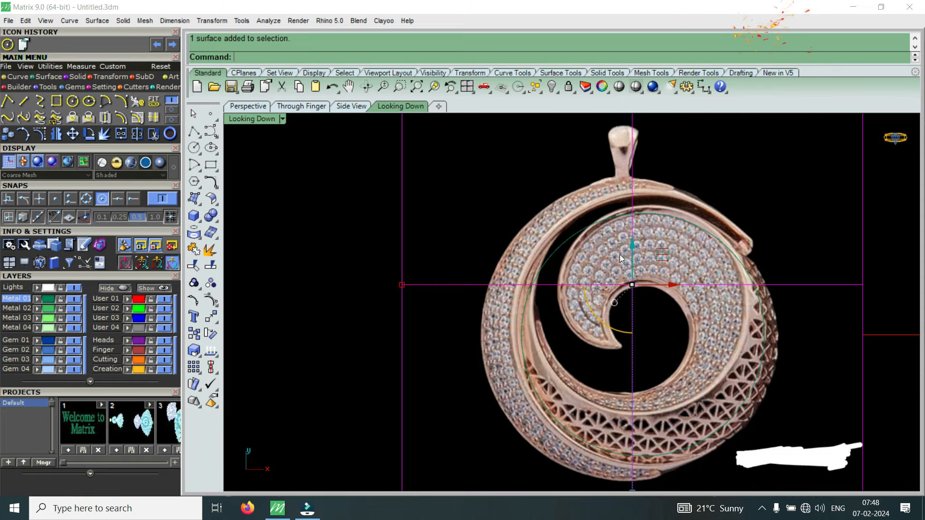
{"action": "scroll", "coordinate": [572, 252], "scroll_direction": "down", "scroll_amount": 2}
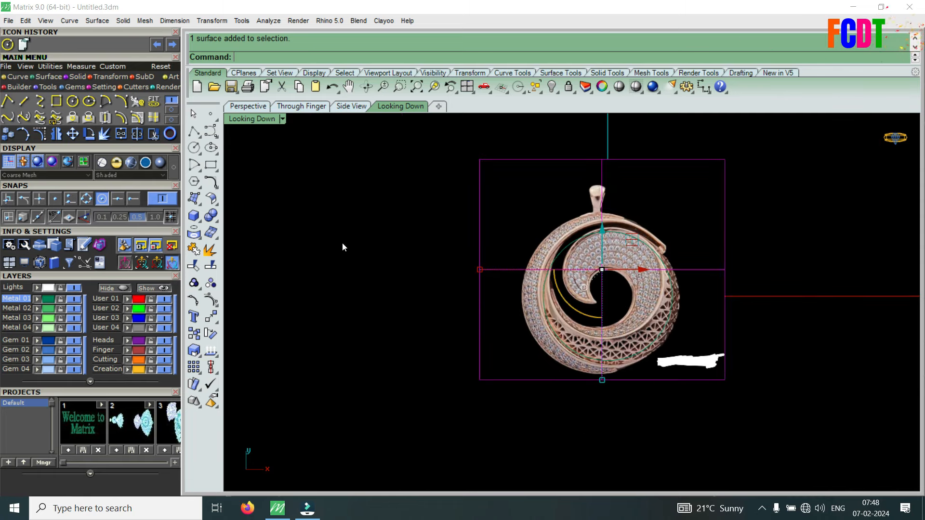
{"action": "left_click", "coordinate": [104, 87]}
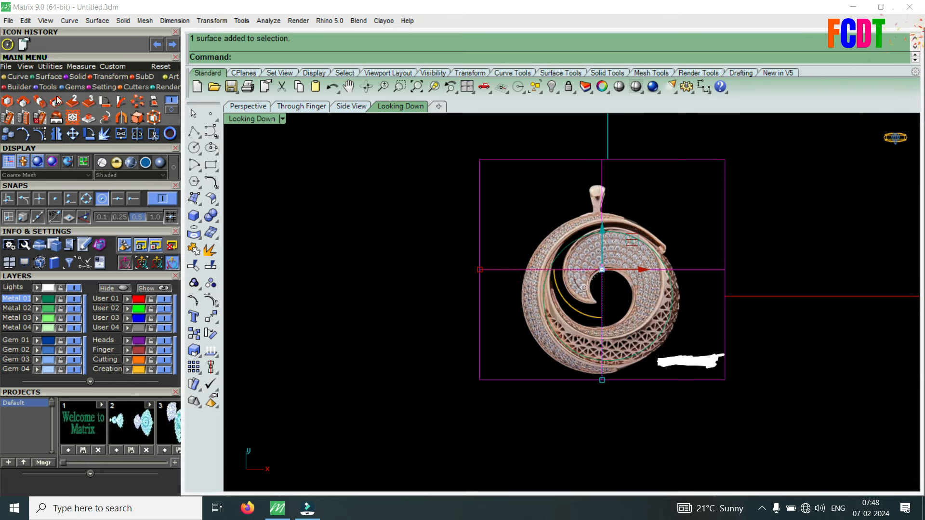
{"action": "left_click", "coordinate": [7, 101]}
{"action": "type", "text": "0"}
{"action": "key", "text": "Return"}
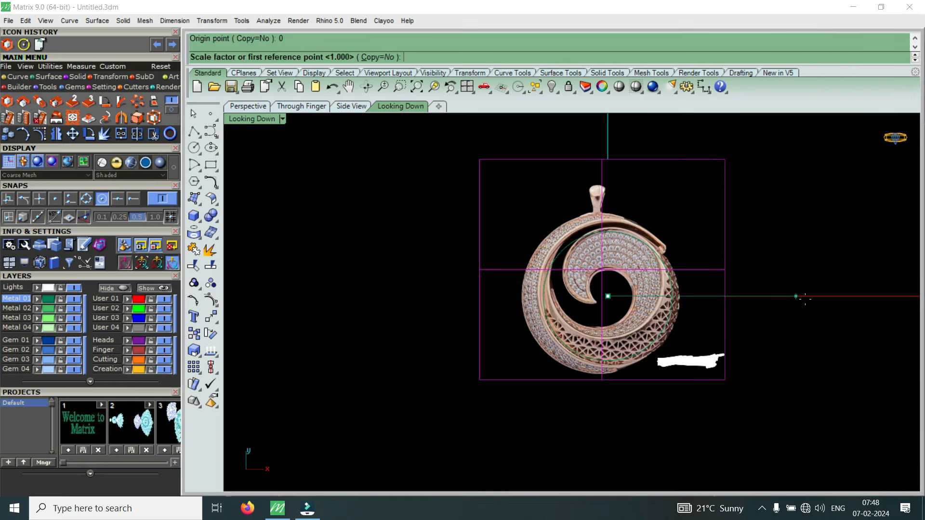
{"action": "left_click", "coordinate": [812, 297]}
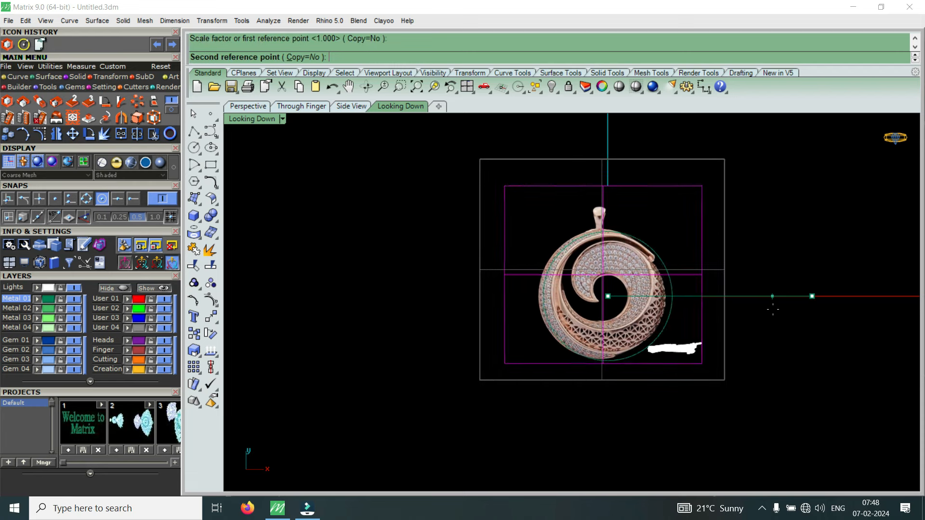
{"action": "left_click", "coordinate": [775, 310]}
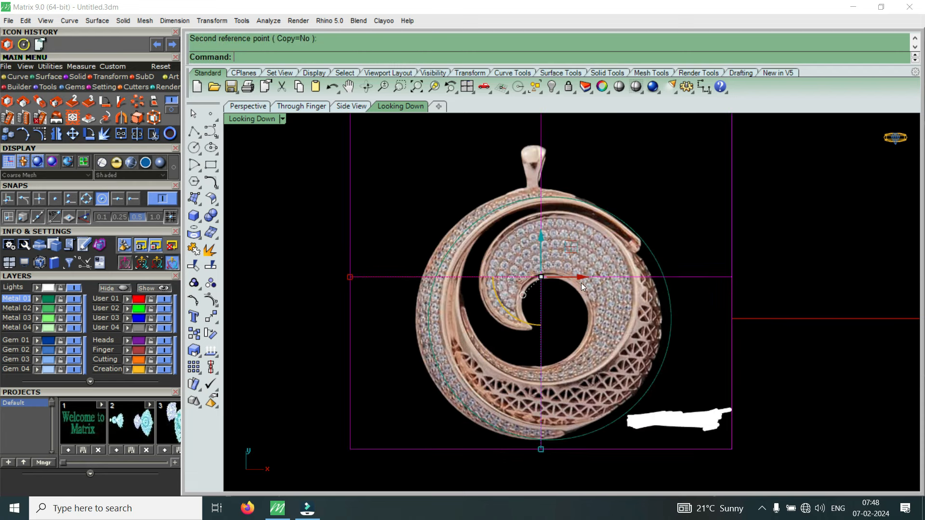
Move the reference image along the horizontal axis until the pendant's round body lines up with the circle
{"action": "left_click_drag", "start_coordinate": [582, 278], "coordinate": [592, 273]}
{"action": "scroll", "coordinate": [597, 238], "scroll_direction": "down", "scroll_amount": 2}
{"action": "key", "text": "Escape"}
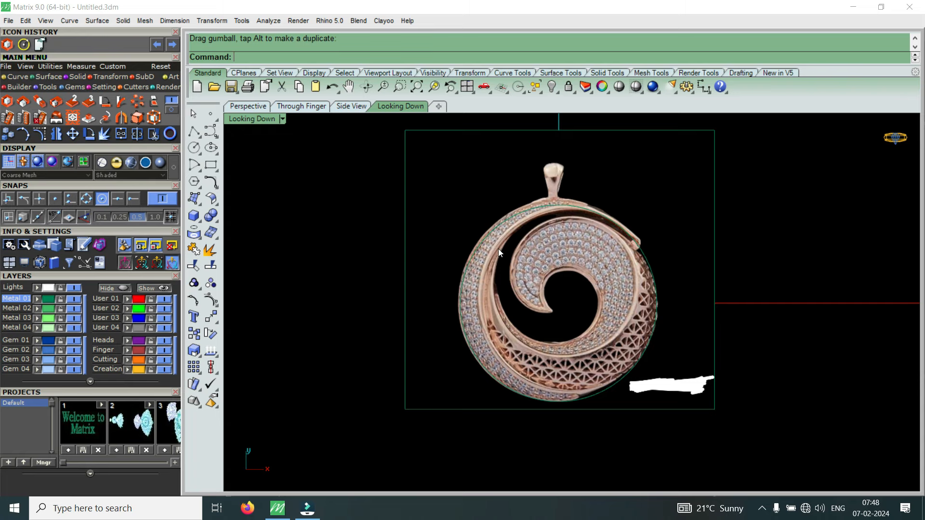
{"action": "scroll", "coordinate": [498, 248], "scroll_direction": "up", "scroll_amount": 2}
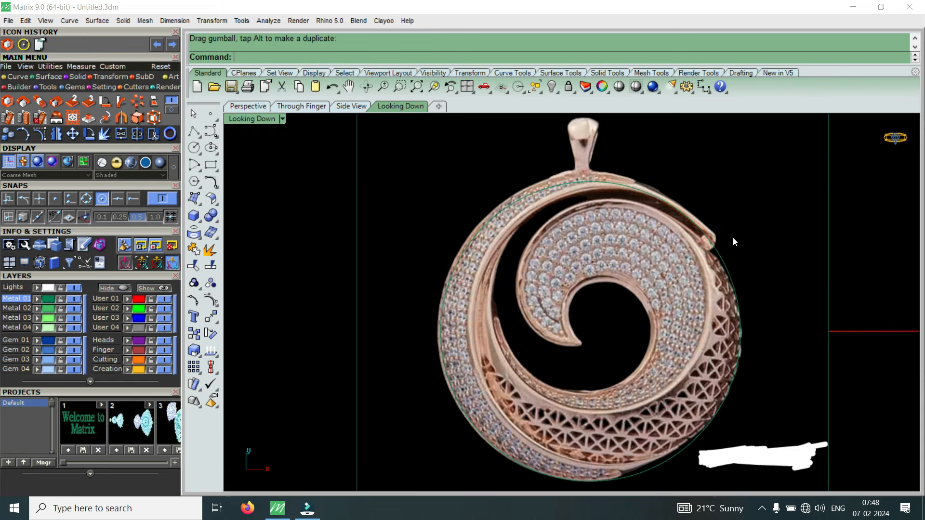
{"action": "scroll", "coordinate": [733, 239], "scroll_direction": "down", "scroll_amount": 2}
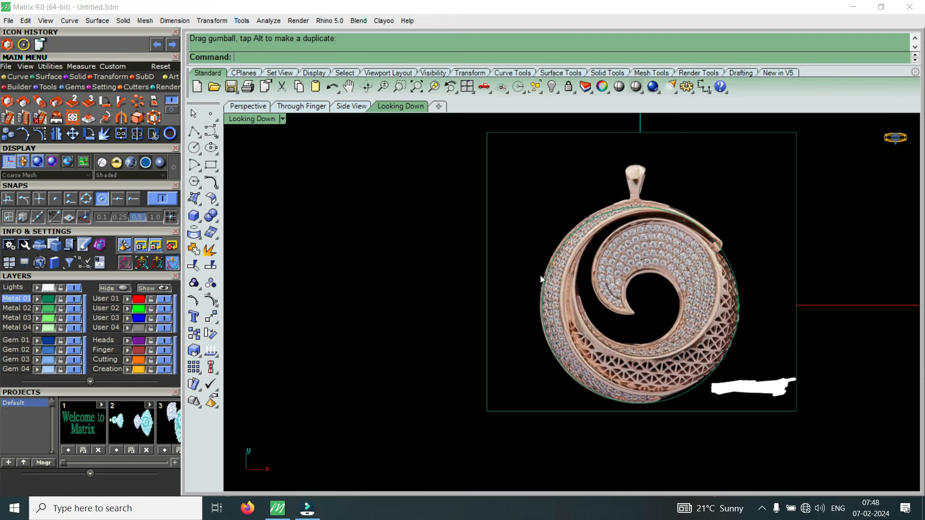
{"action": "scroll", "coordinate": [725, 268], "scroll_direction": "up", "scroll_amount": 3}
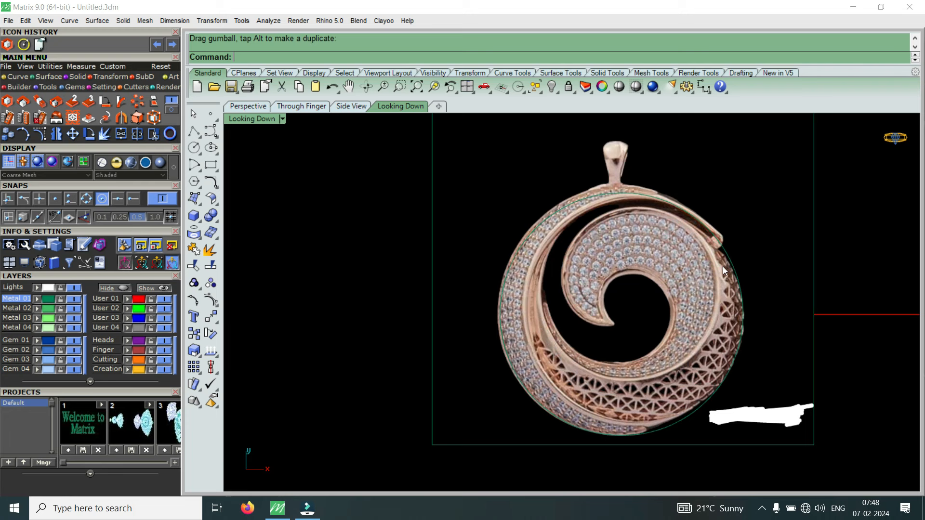
{"action": "scroll", "coordinate": [733, 255], "scroll_direction": "down", "scroll_amount": 3}
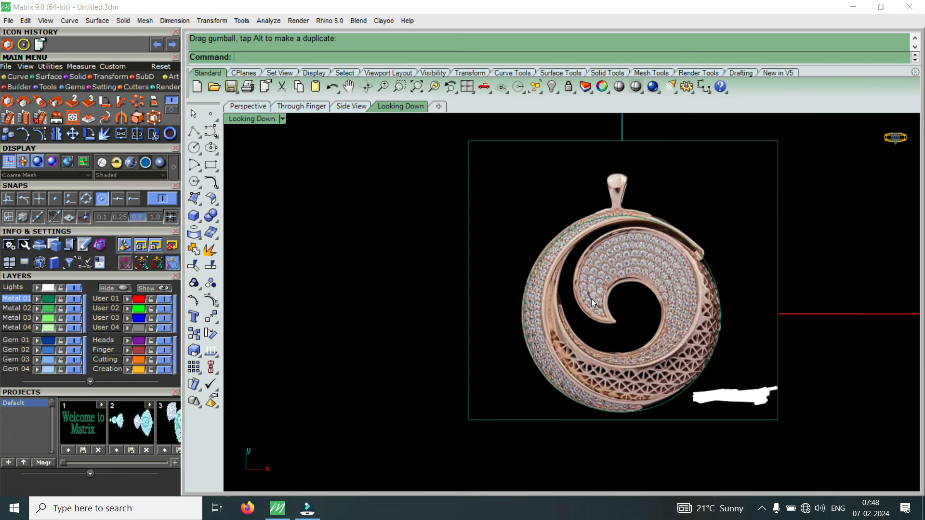
Draw a 40 by 40 mm rectangle centred on the origin around the circle
{"action": "left_click", "coordinate": [17, 77]}
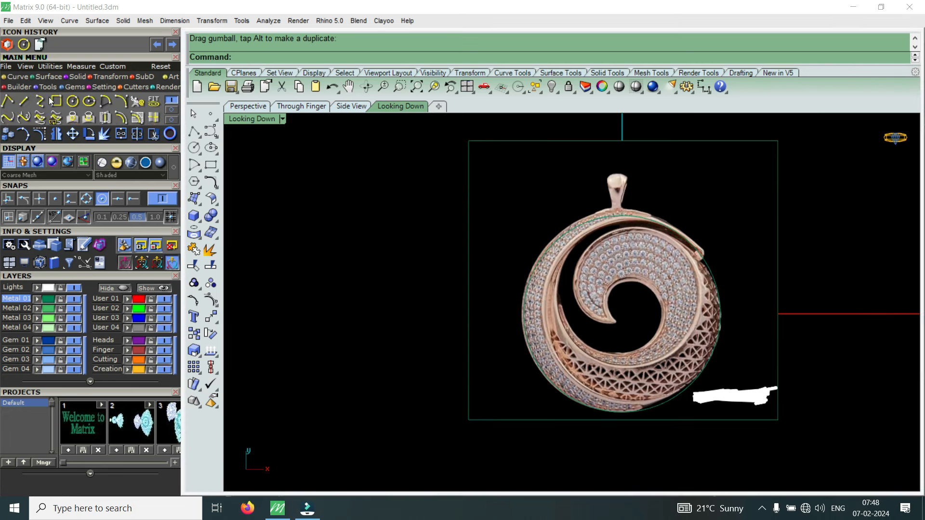
{"action": "left_click", "coordinate": [56, 101]}
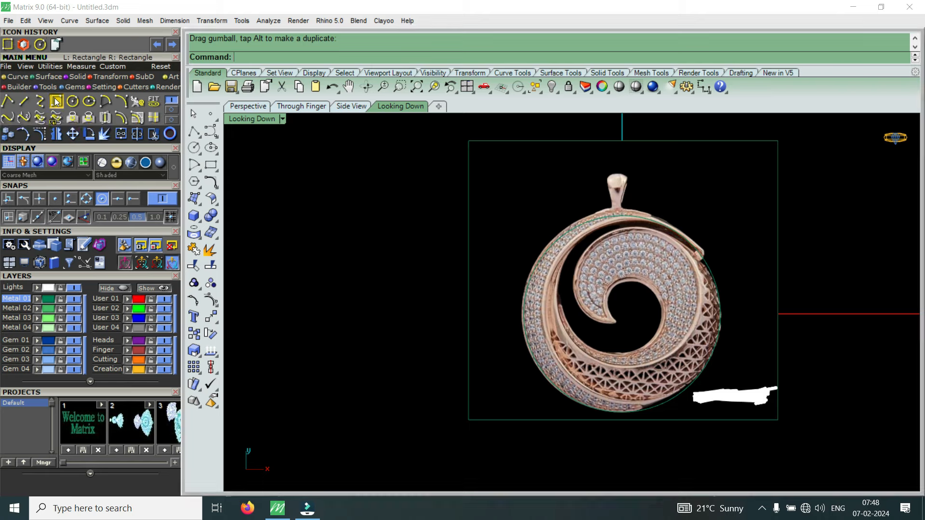
{"action": "left_click", "coordinate": [342, 57]}
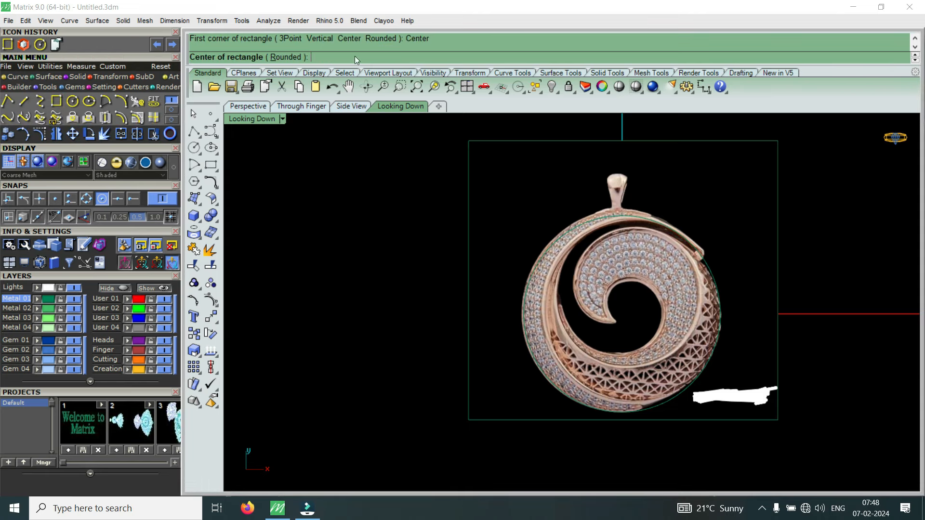
{"action": "type", "text": "0"}
{"action": "key", "text": "Return"}
{"action": "type", "text": "40"}
{"action": "key", "text": "Return"}
{"action": "type", "text": "40"}
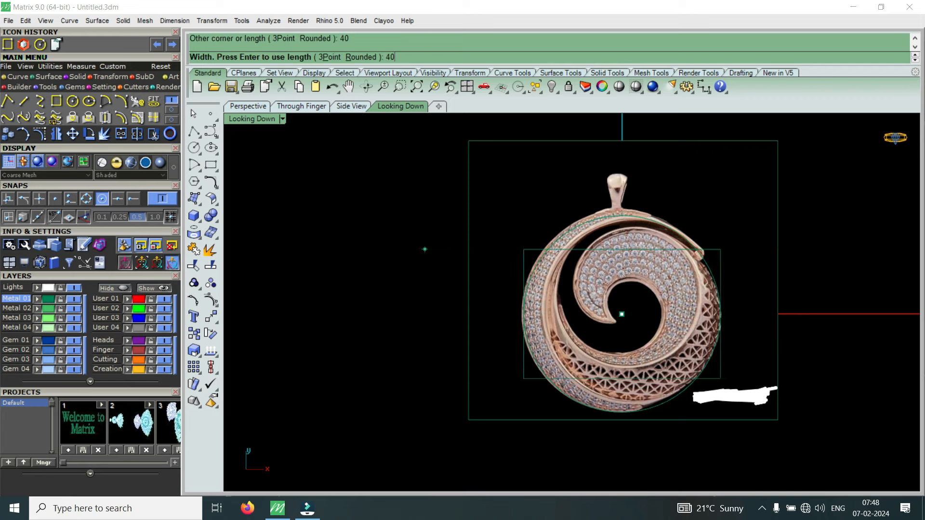
{"action": "key", "text": "Return"}
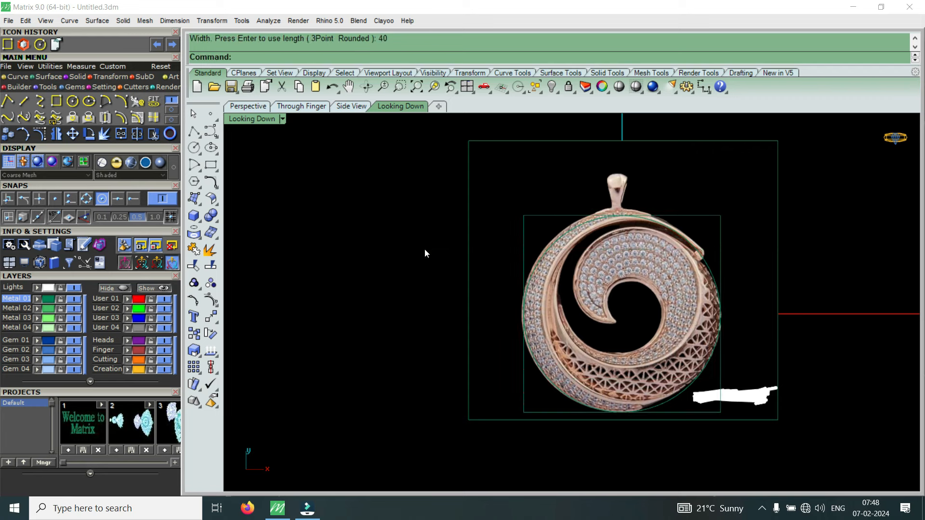
Assign the square and the circle to the User 01 layer
{"action": "left_click", "coordinate": [527, 217]}
{"action": "left_click", "coordinate": [563, 242]}
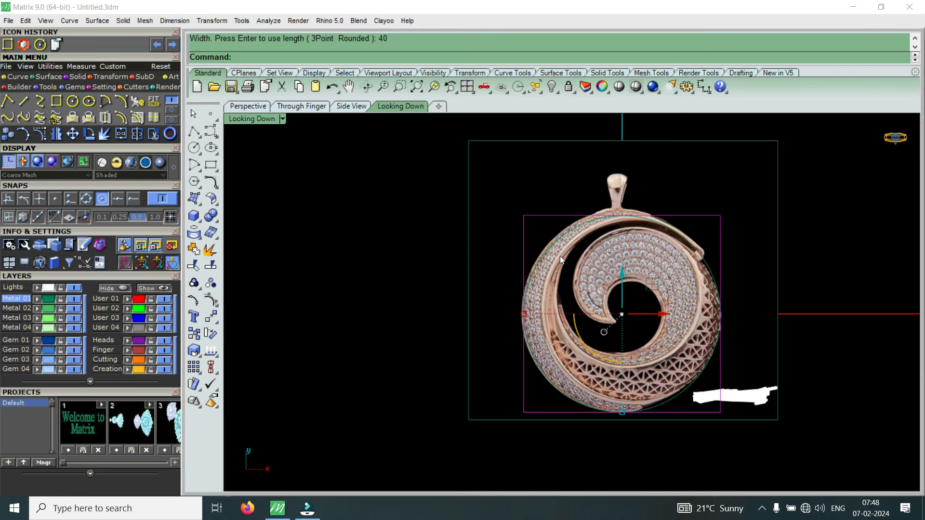
{"action": "key", "text": "Escape"}
{"action": "scroll", "coordinate": [529, 297], "scroll_direction": "up", "scroll_amount": 3}
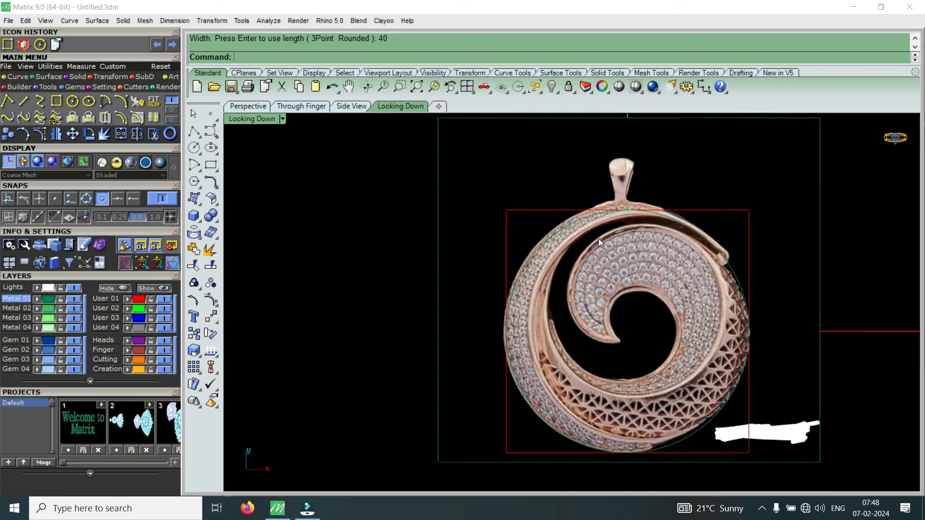
{"action": "left_click", "coordinate": [565, 224]}
{"action": "left_click", "coordinate": [597, 256]}
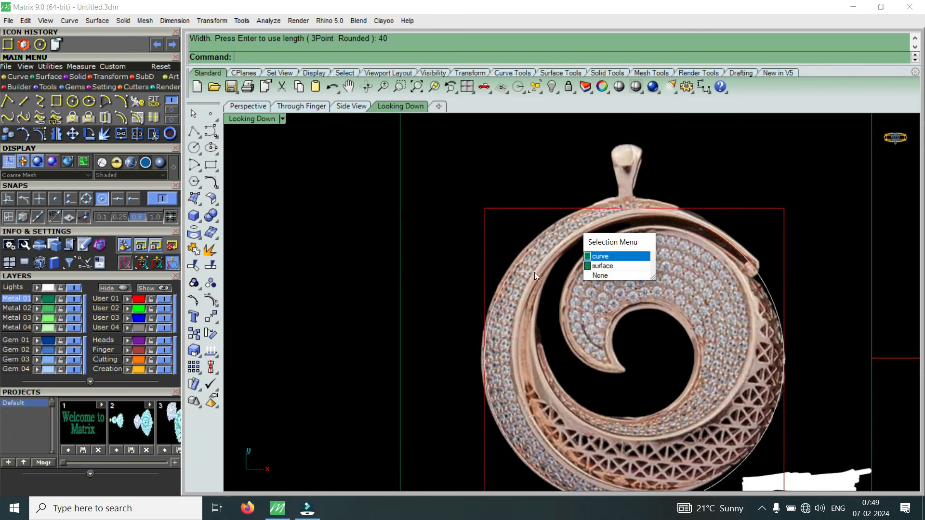
{"action": "left_click", "coordinate": [129, 299]}
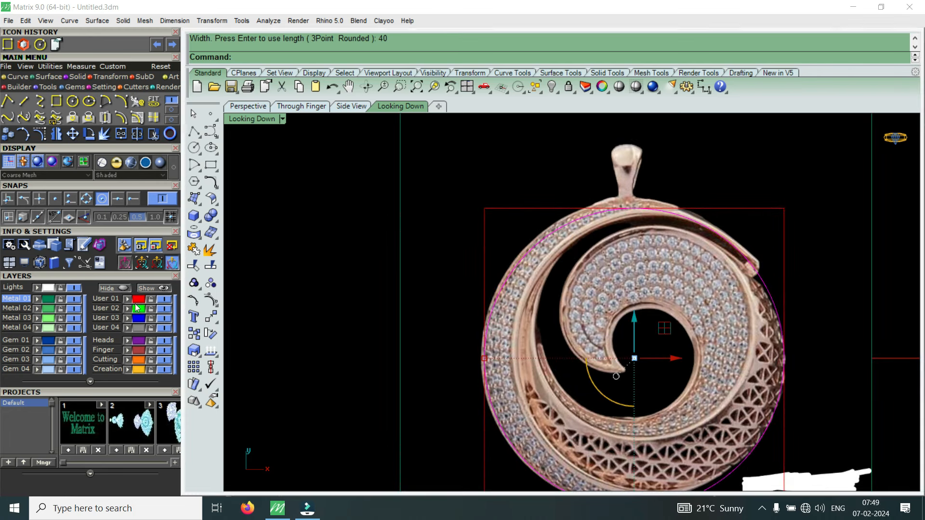
{"action": "key", "text": "Escape"}
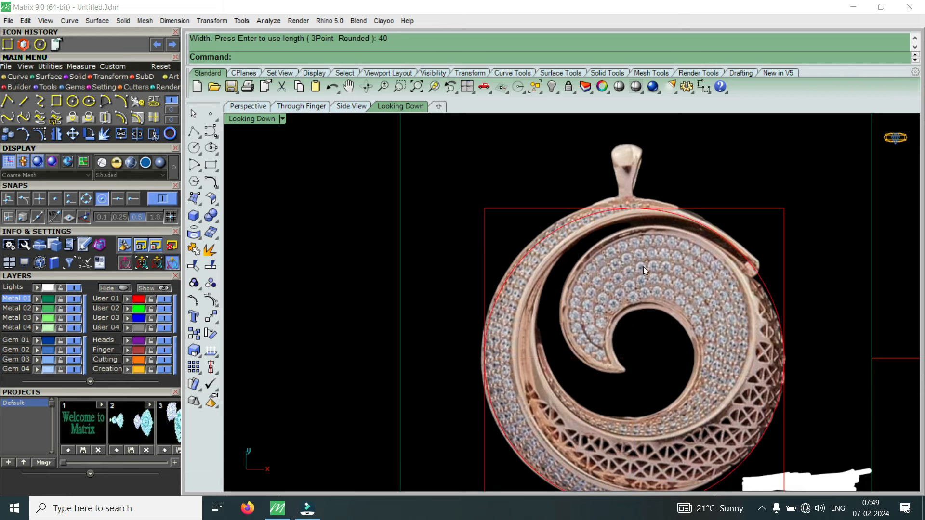
Nudge the reference image slightly downward and sideways so the pendant's outline fits the guide circle and square
{"action": "scroll", "coordinate": [683, 273], "scroll_direction": "down", "scroll_amount": 3}
{"action": "scroll", "coordinate": [731, 235], "scroll_direction": "up", "scroll_amount": 3}
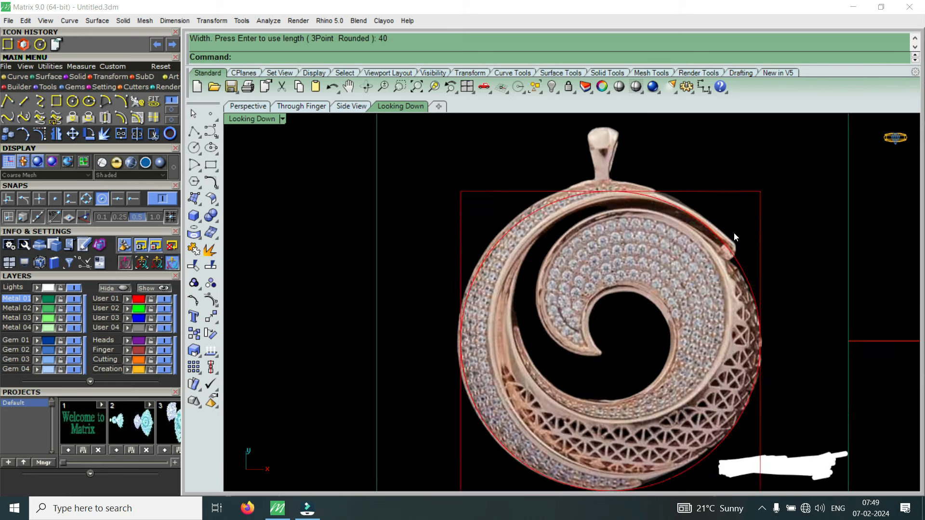
{"action": "left_click", "coordinate": [630, 283]}
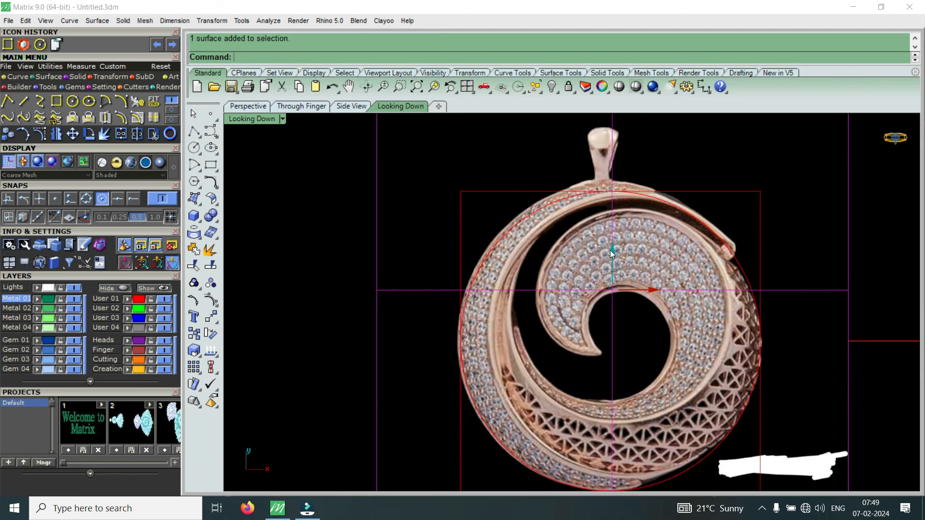
{"action": "left_click_drag", "start_coordinate": [611, 250], "coordinate": [613, 254]}
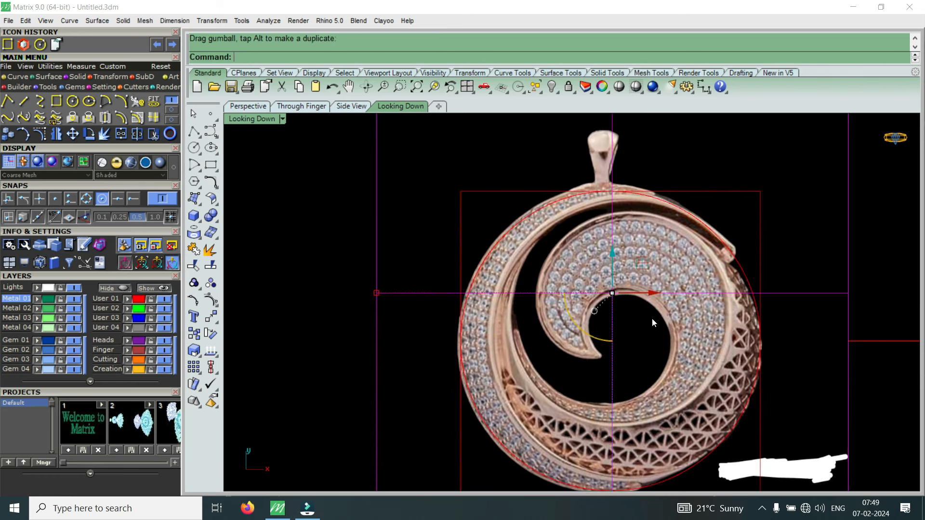
{"action": "left_click_drag", "start_coordinate": [654, 294], "coordinate": [655, 296]}
{"action": "scroll", "coordinate": [655, 295], "scroll_direction": "down", "scroll_amount": 2}
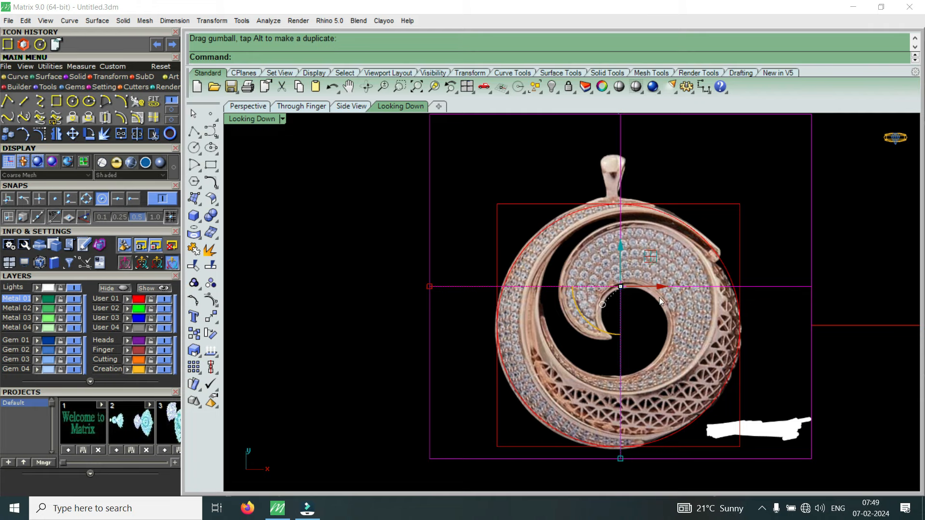
{"action": "scroll", "coordinate": [645, 226], "scroll_direction": "up", "scroll_amount": 4}
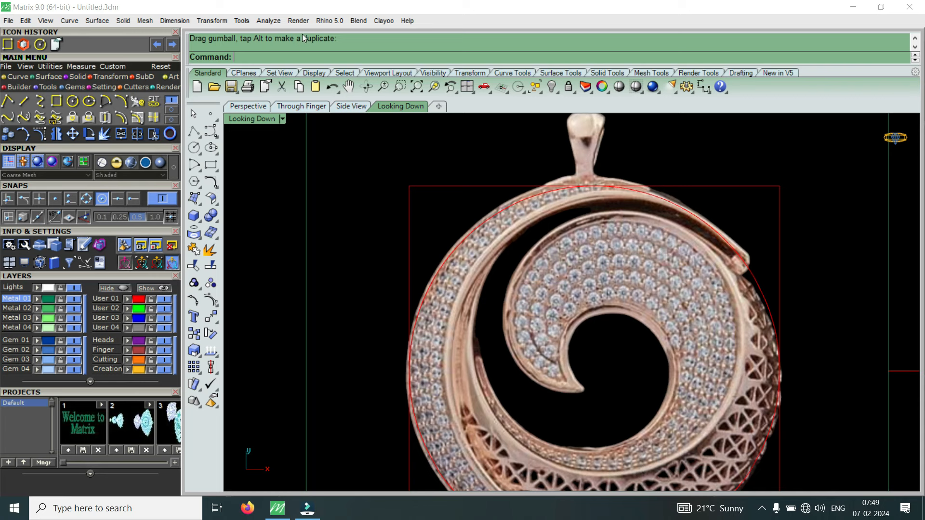
Measure the distance across one stone in the outer row at the upper left of the inner pavé swirl
{"action": "left_click", "coordinate": [271, 22]}
{"action": "mouse_move", "coordinate": [303, 220]}
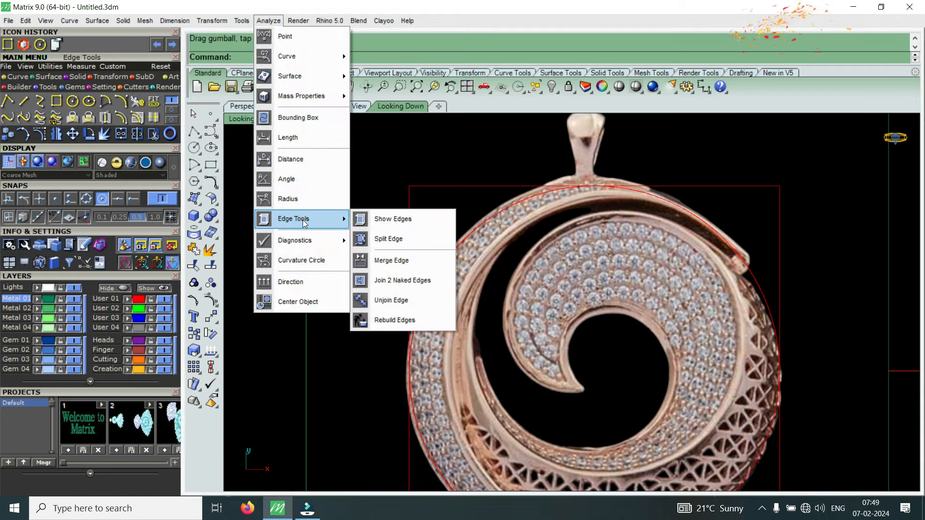
{"action": "left_click", "coordinate": [319, 161]}
{"action": "scroll", "coordinate": [581, 248], "scroll_direction": "up", "scroll_amount": 3}
{"action": "scroll", "coordinate": [478, 257], "scroll_direction": "up", "scroll_amount": 2}
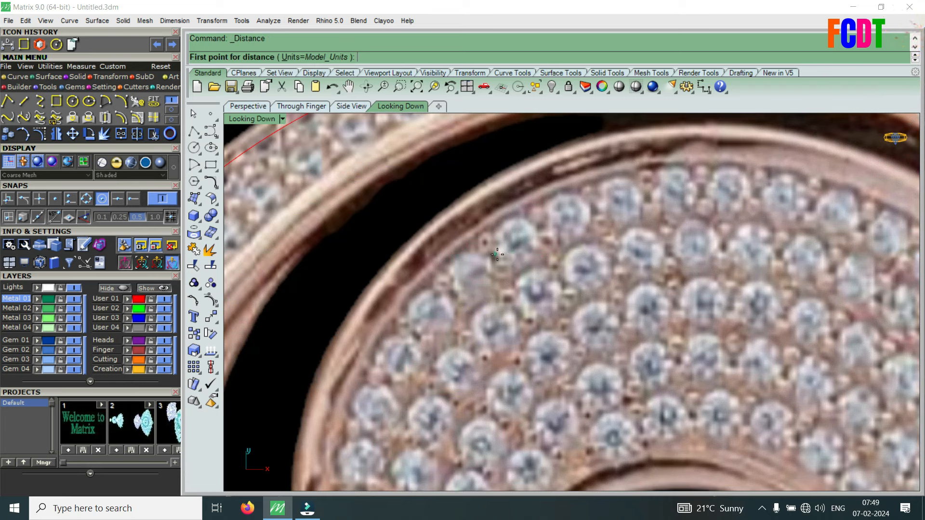
{"action": "left_click", "coordinate": [494, 259]}
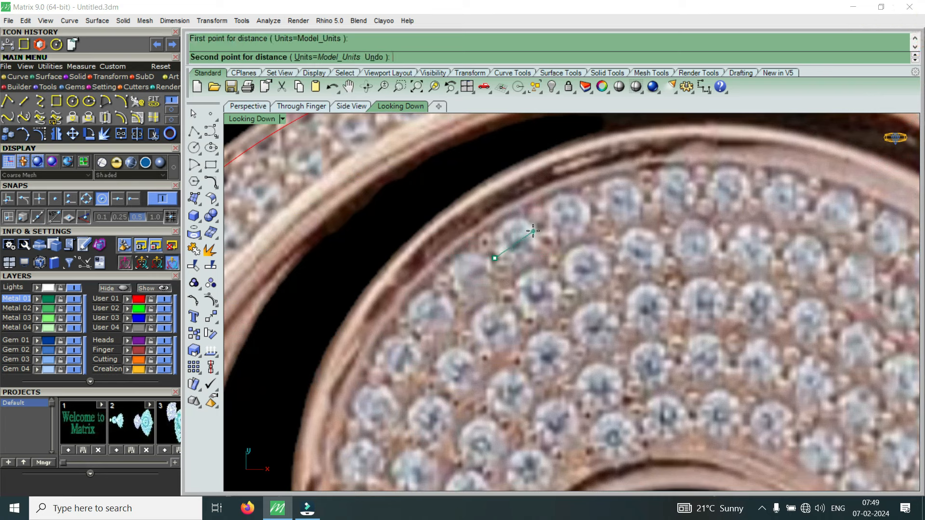
{"action": "left_click", "coordinate": [534, 226]}
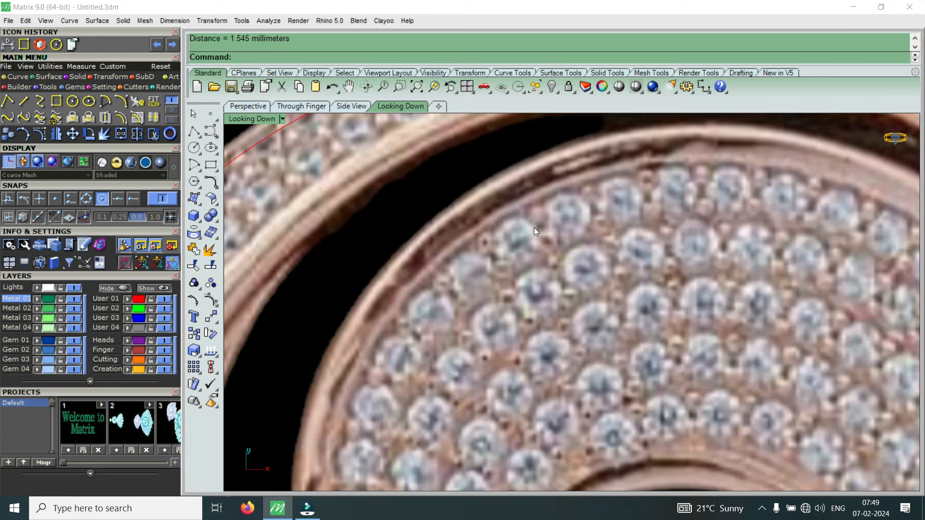
Measure the distance across one stone in a middle row of the inner pavé swirl, above the central opening
{"action": "scroll", "coordinate": [534, 227], "scroll_direction": "down", "scroll_amount": 5}
{"action": "scroll", "coordinate": [556, 282], "scroll_direction": "up", "scroll_amount": 5}
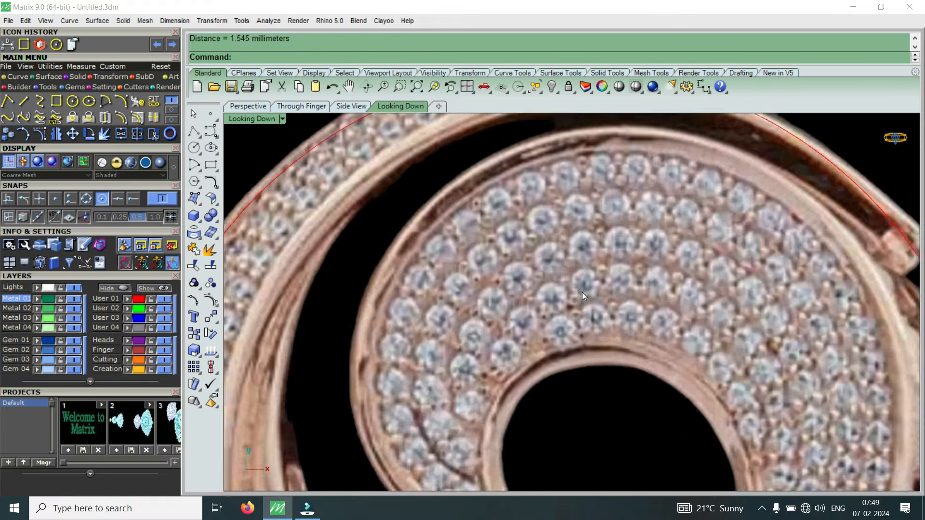
{"action": "key", "text": "Return"}
{"action": "left_click", "coordinate": [577, 260]}
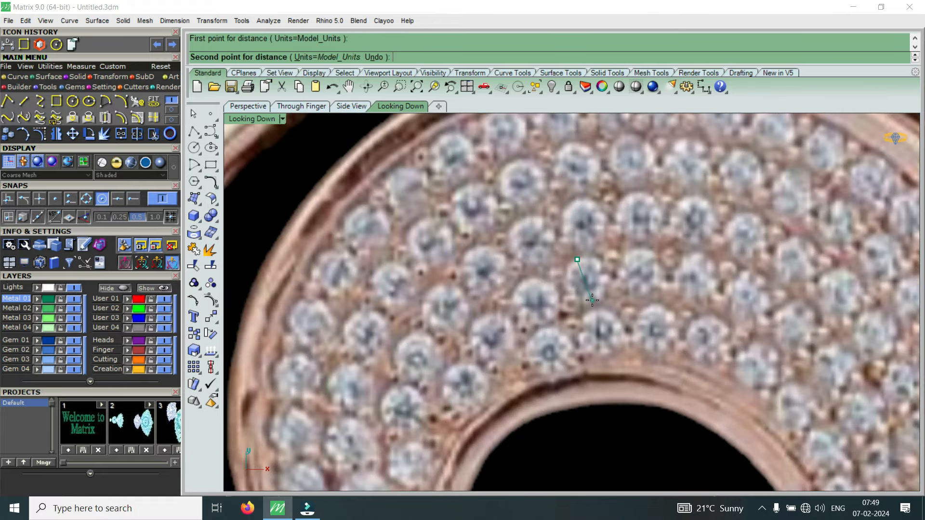
{"action": "left_click", "coordinate": [597, 301]}
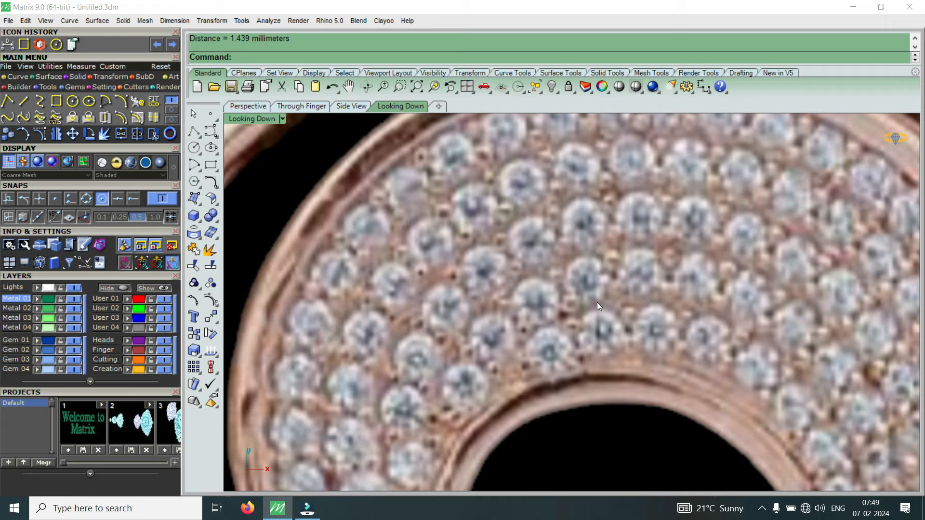
Draw a circle 1.5 mm in diameter over the stones in the upper part of the inner pavé swirl
{"action": "scroll", "coordinate": [597, 256], "scroll_direction": "down", "scroll_amount": 3}
{"action": "scroll", "coordinate": [597, 256], "scroll_direction": "down", "scroll_amount": 2}
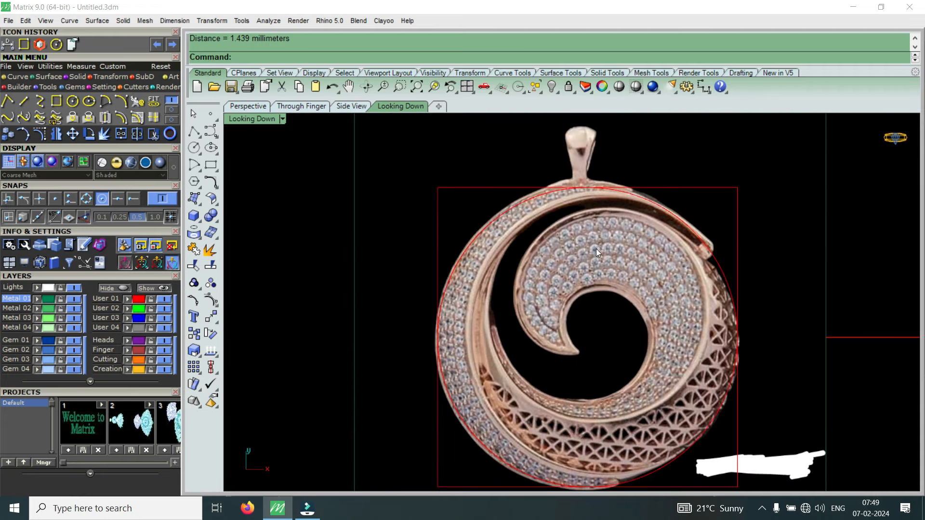
{"action": "scroll", "coordinate": [596, 248], "scroll_direction": "down", "scroll_amount": 3}
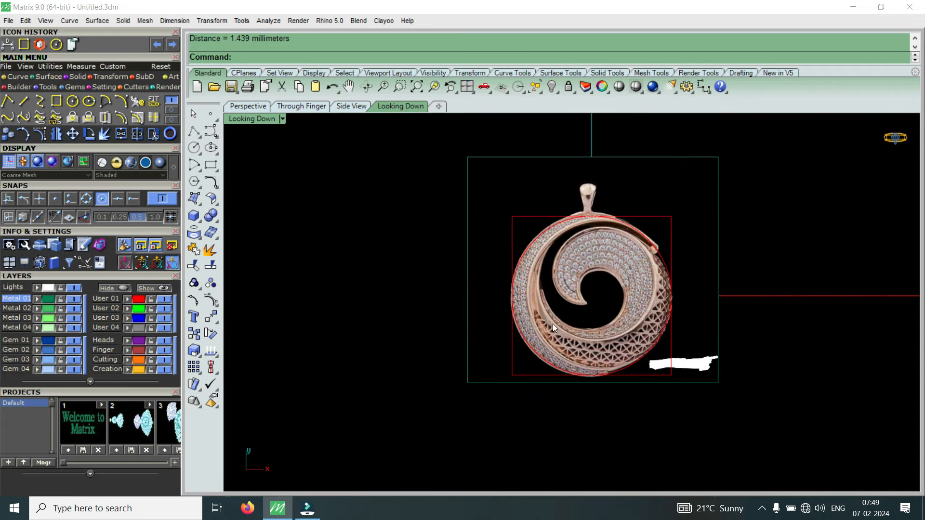
{"action": "scroll", "coordinate": [534, 296], "scroll_direction": "up", "scroll_amount": 3}
{"action": "scroll", "coordinate": [516, 207], "scroll_direction": "down", "scroll_amount": 2}
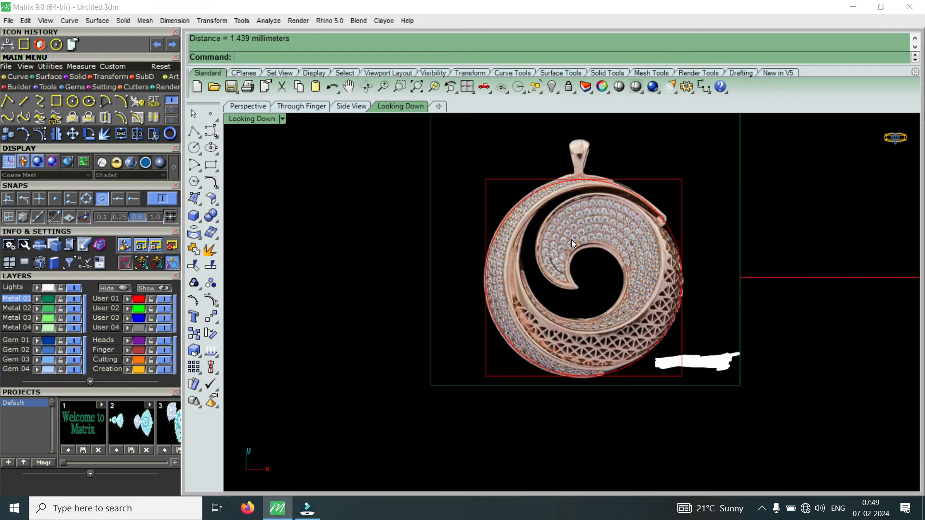
{"action": "scroll", "coordinate": [606, 214], "scroll_direction": "up", "scroll_amount": 3}
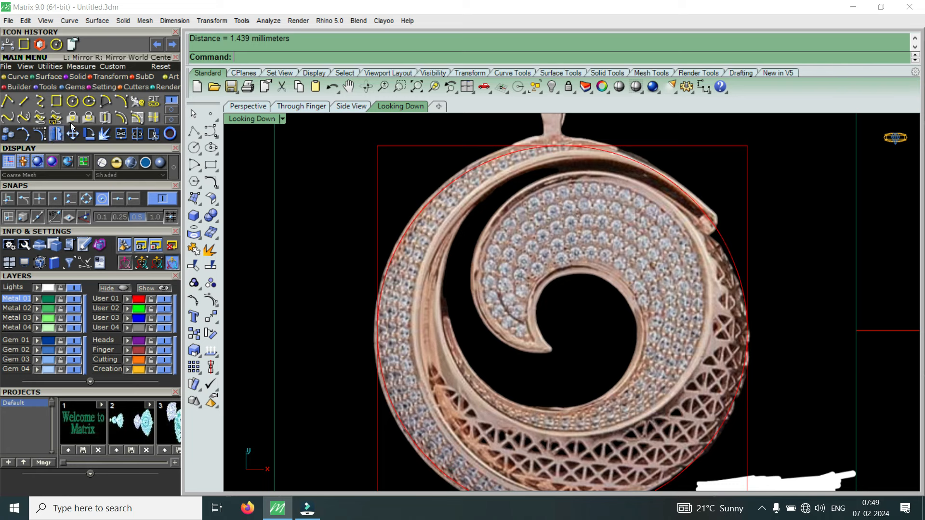
{"action": "left_click", "coordinate": [73, 100]}
{"action": "left_click", "coordinate": [567, 226]}
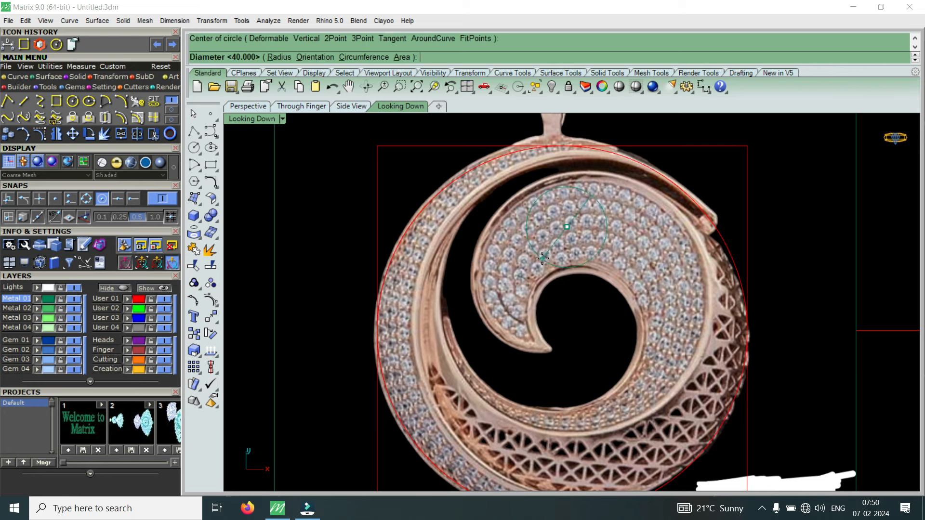
{"action": "type", "text": "1.5"}
{"action": "key", "text": "Return"}
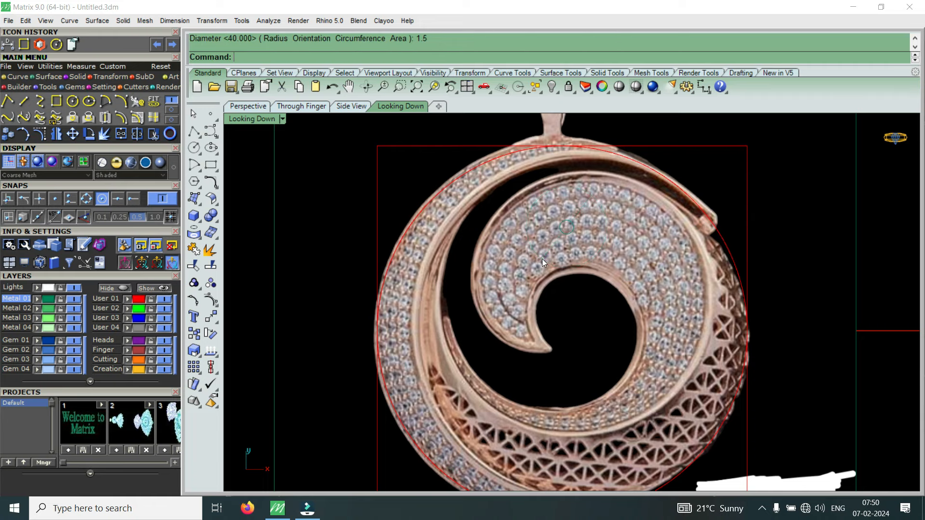
Move the 1.5 mm circle so it sits centred on a single stone in a middle row of the swirl
{"action": "scroll", "coordinate": [540, 244], "scroll_direction": "up", "scroll_amount": 5}
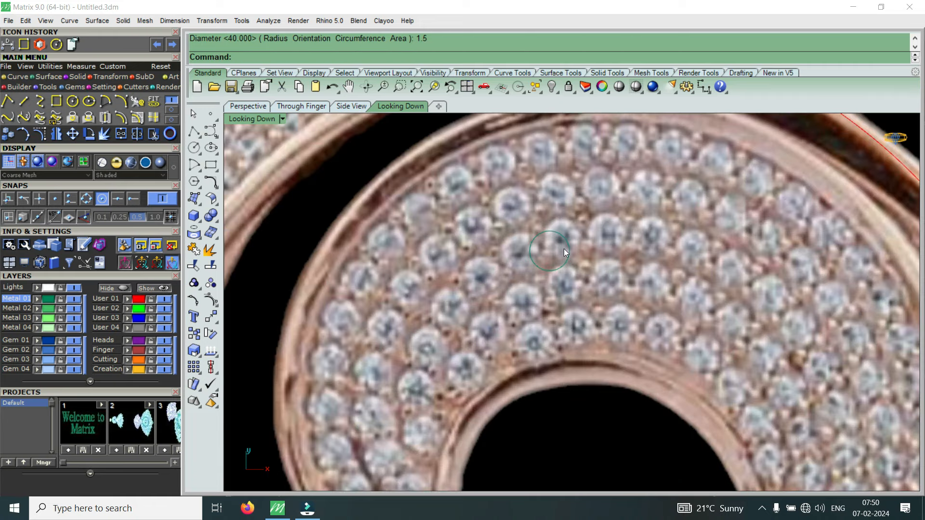
{"action": "left_click", "coordinate": [564, 258]}
{"action": "left_click", "coordinate": [602, 289]}
{"action": "scroll", "coordinate": [566, 260], "scroll_direction": "down", "scroll_amount": 5}
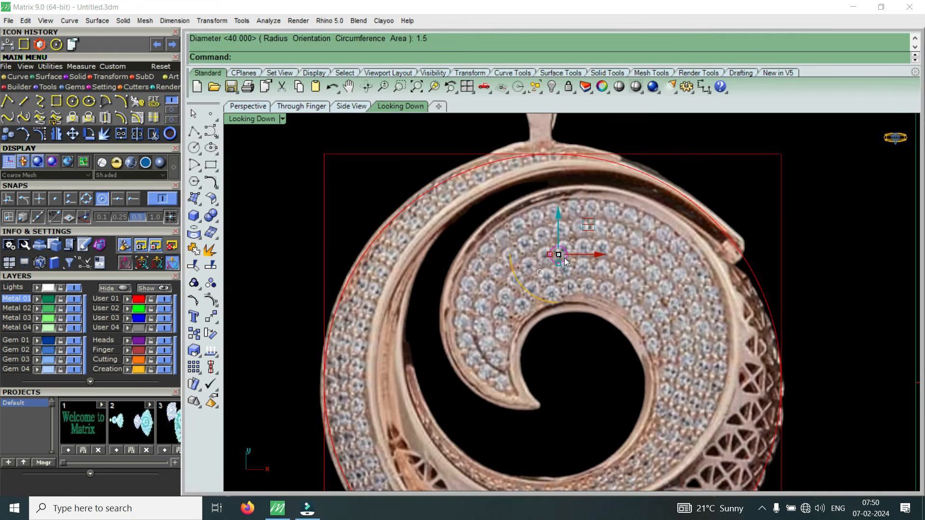
{"action": "left_click", "coordinate": [76, 134]}
{"action": "scroll", "coordinate": [556, 260], "scroll_direction": "up", "scroll_amount": 4}
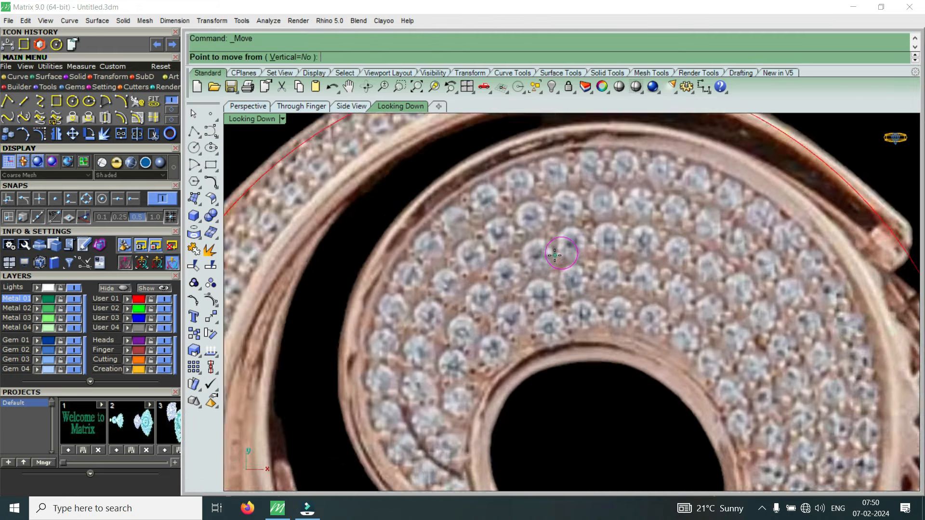
{"action": "left_click", "coordinate": [556, 260]}
{"action": "scroll", "coordinate": [557, 261], "scroll_direction": "up", "scroll_amount": 2}
{"action": "left_click", "coordinate": [553, 259]}
Copy the 1.5 mm circle onto the next two stones to its left in the same row
{"action": "left_click", "coordinate": [7, 134]}
{"action": "left_click", "coordinate": [594, 232]}
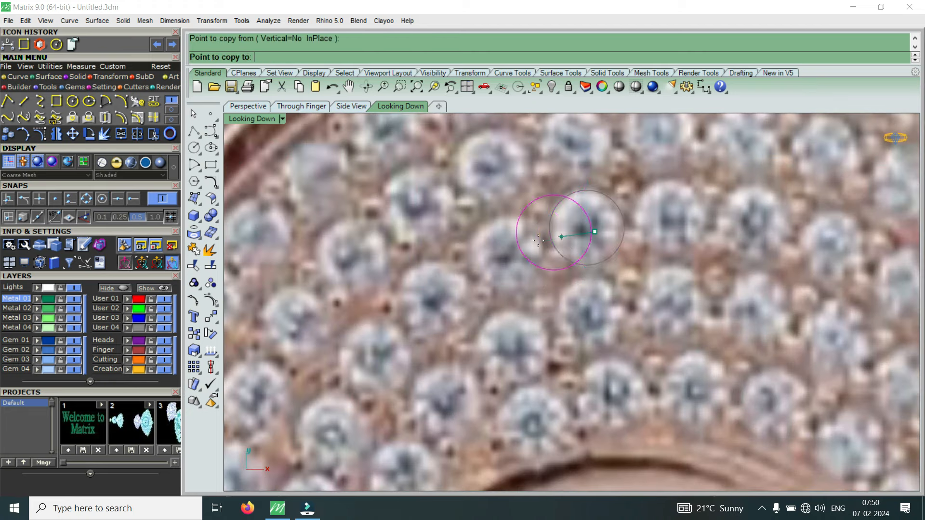
{"action": "left_click", "coordinate": [511, 251]}
{"action": "left_click", "coordinate": [453, 296]}
{"action": "scroll", "coordinate": [532, 264], "scroll_direction": "down", "scroll_amount": 5}
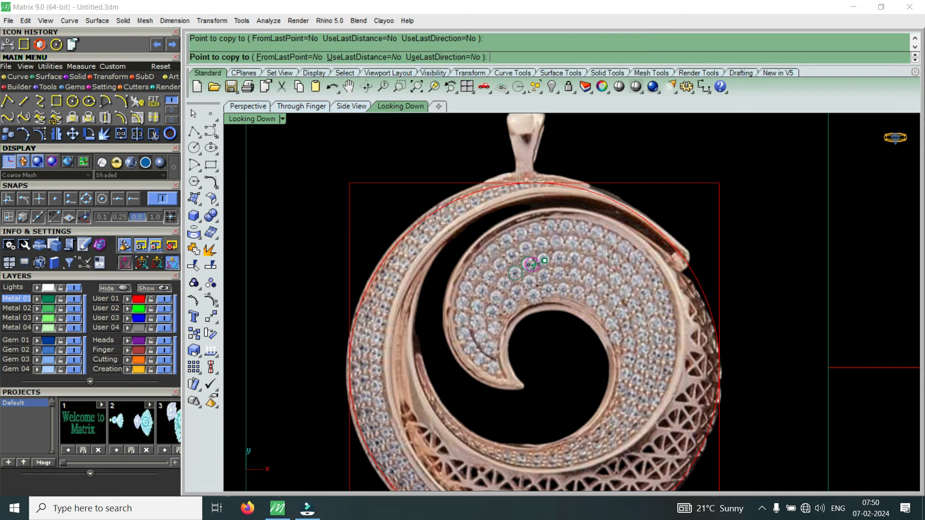
{"action": "scroll", "coordinate": [532, 265], "scroll_direction": "down", "scroll_amount": 3}
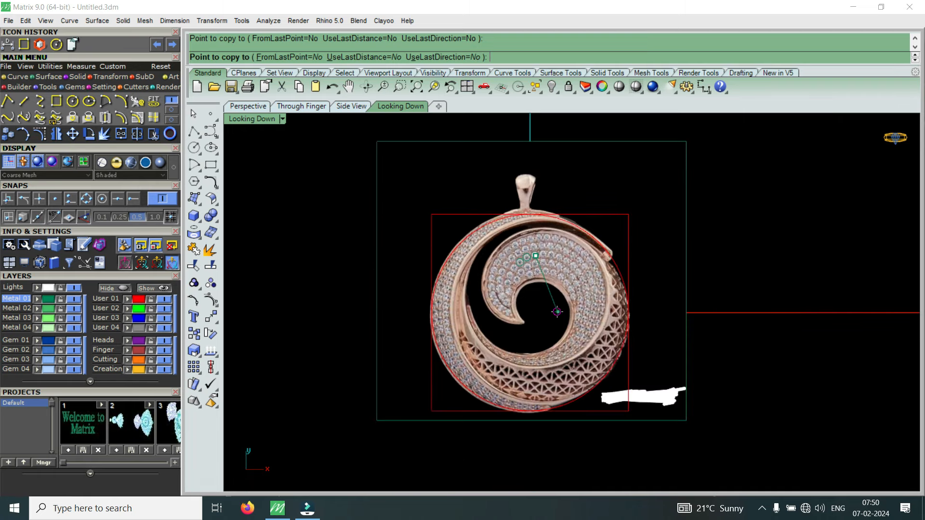
{"action": "key", "text": "Escape"}
Start an interpolated curve at the swirl's pointed tip and trace the inner edge over the top of the central opening
{"action": "scroll", "coordinate": [515, 290], "scroll_direction": "up", "scroll_amount": 3}
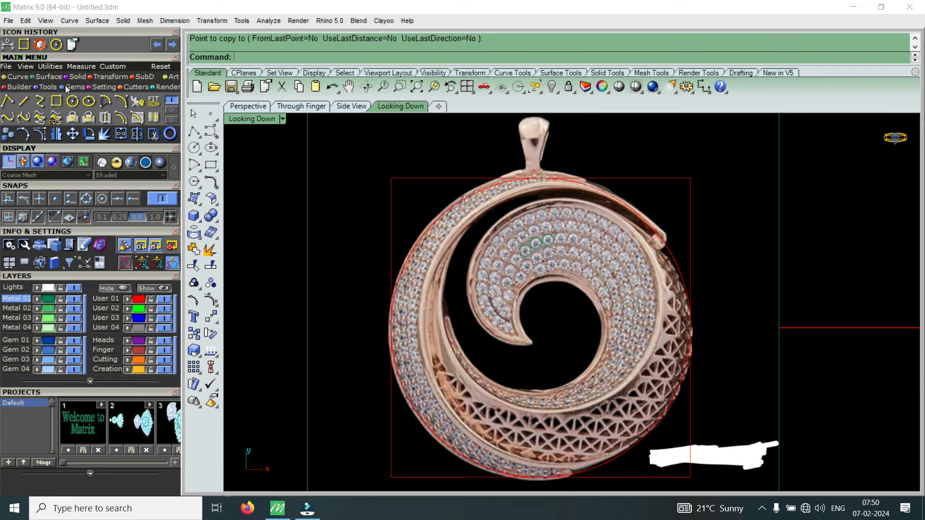
{"action": "left_click", "coordinate": [42, 101]}
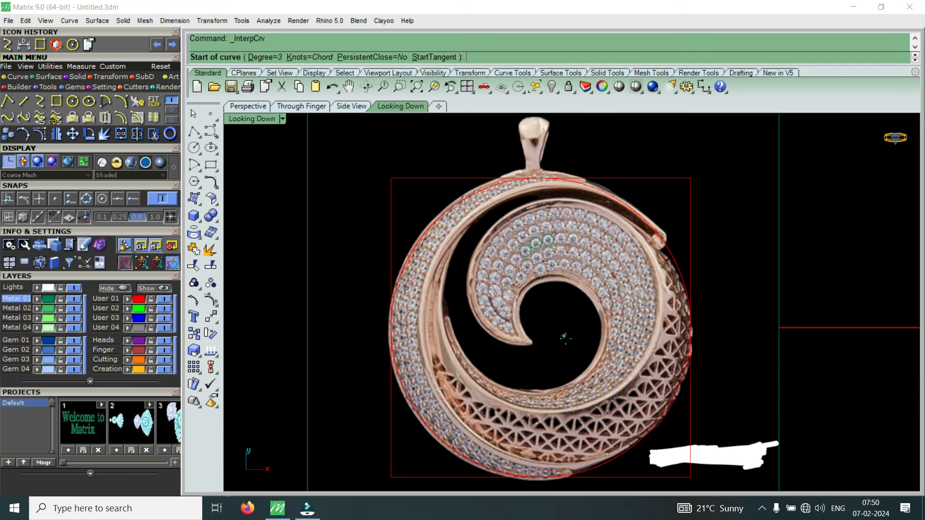
{"action": "scroll", "coordinate": [562, 335], "scroll_direction": "up", "scroll_amount": 3}
{"action": "left_click", "coordinate": [513, 345]}
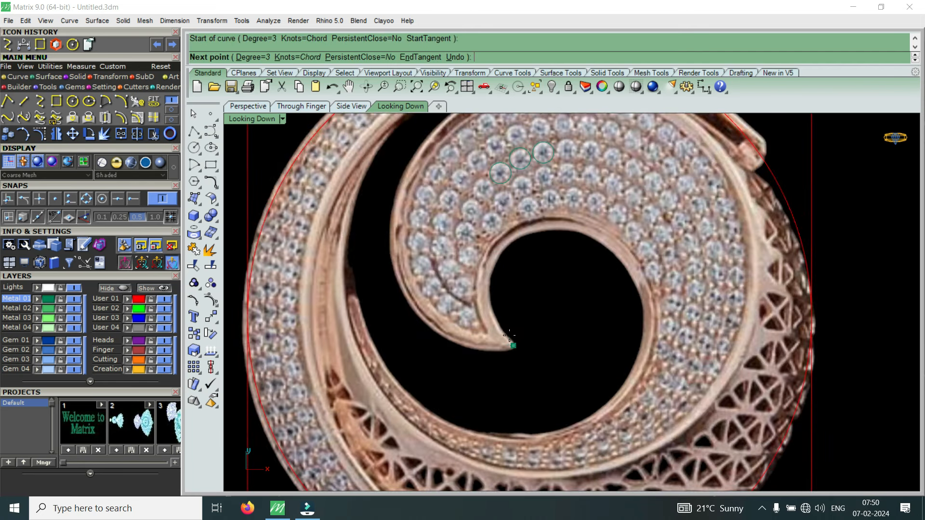
{"action": "left_click", "coordinate": [498, 320]}
{"action": "left_click", "coordinate": [490, 279]}
{"action": "left_click", "coordinate": [507, 246]}
{"action": "left_click", "coordinate": [553, 230]}
{"action": "left_click", "coordinate": [604, 246]}
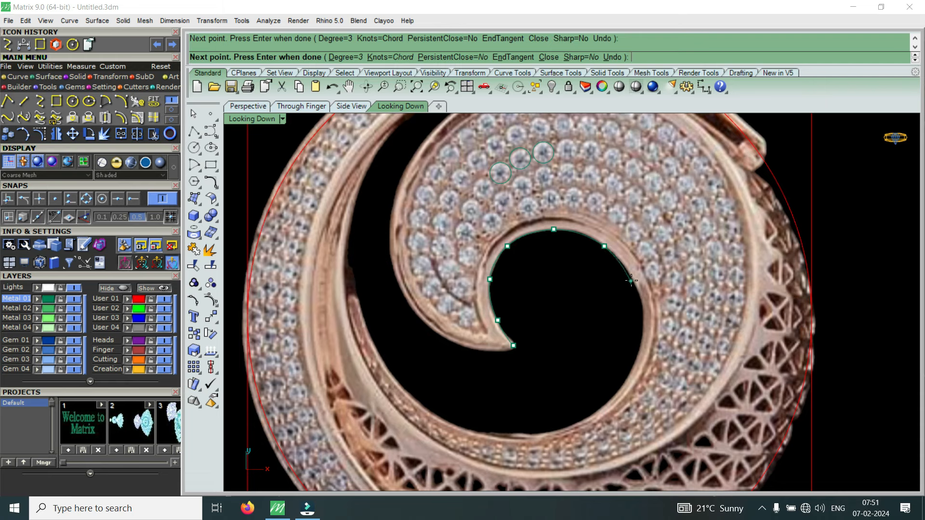
Continue the inner-edge curve down the opening's right side, along its bottom and up to the left end, and finish it
{"action": "left_click", "coordinate": [634, 282]}
{"action": "scroll", "coordinate": [639, 297], "scroll_direction": "down", "scroll_amount": 1}
{"action": "left_click", "coordinate": [642, 313]}
{"action": "left_click", "coordinate": [629, 361]}
{"action": "scroll", "coordinate": [622, 378], "scroll_direction": "down", "scroll_amount": 1}
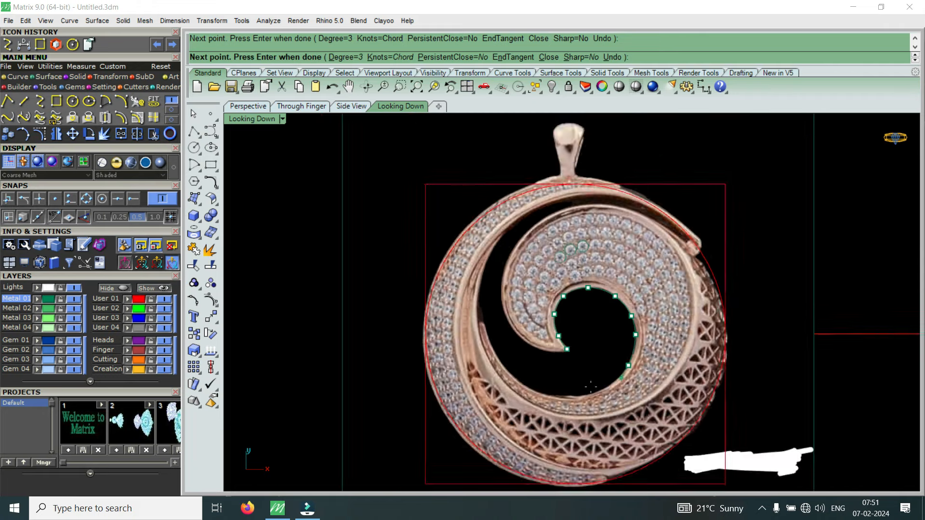
{"action": "scroll", "coordinate": [590, 386], "scroll_direction": "up", "scroll_amount": 2}
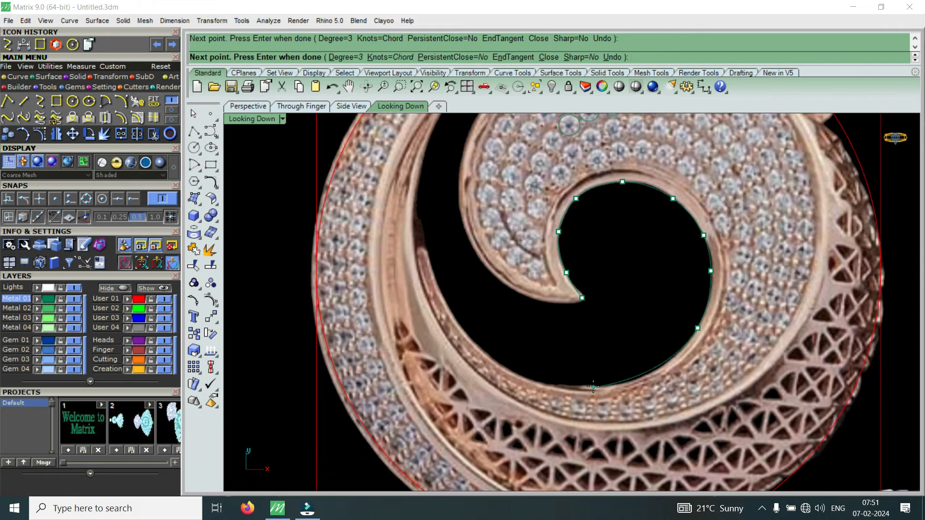
{"action": "left_click", "coordinate": [630, 380]}
{"action": "left_click", "coordinate": [545, 382]}
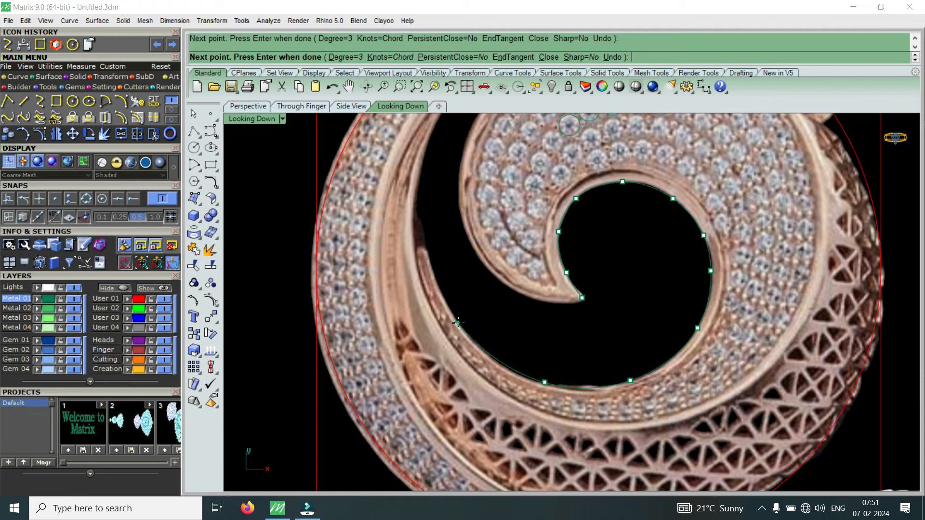
{"action": "left_click", "coordinate": [480, 346]}
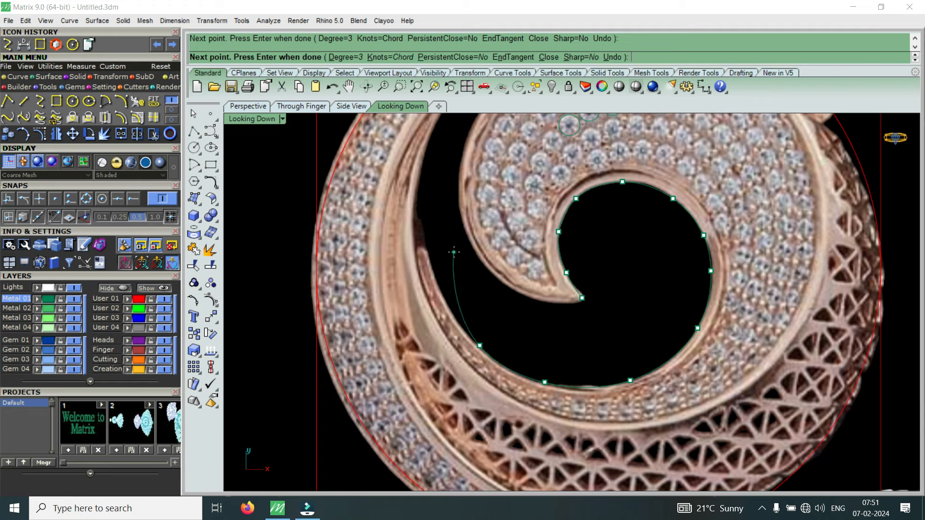
{"action": "left_click", "coordinate": [428, 252]}
{"action": "scroll", "coordinate": [426, 244], "scroll_direction": "up", "scroll_amount": 5}
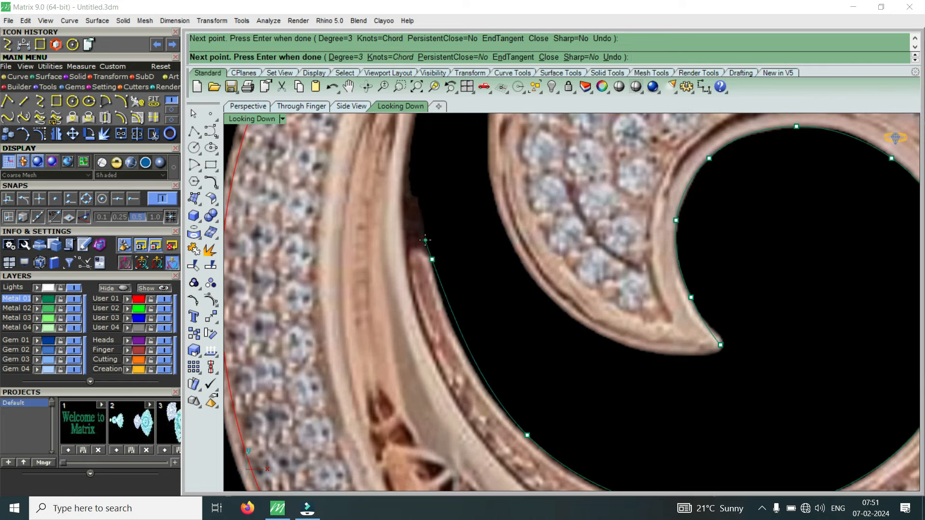
{"action": "scroll", "coordinate": [428, 241], "scroll_direction": "down", "scroll_amount": 6}
{"action": "key", "text": "Return"}
Start a second interpolated curve at the inner curve's tip endpoint and trace the swirl's outer edge up the left side to its top
{"action": "key", "text": "Return"}
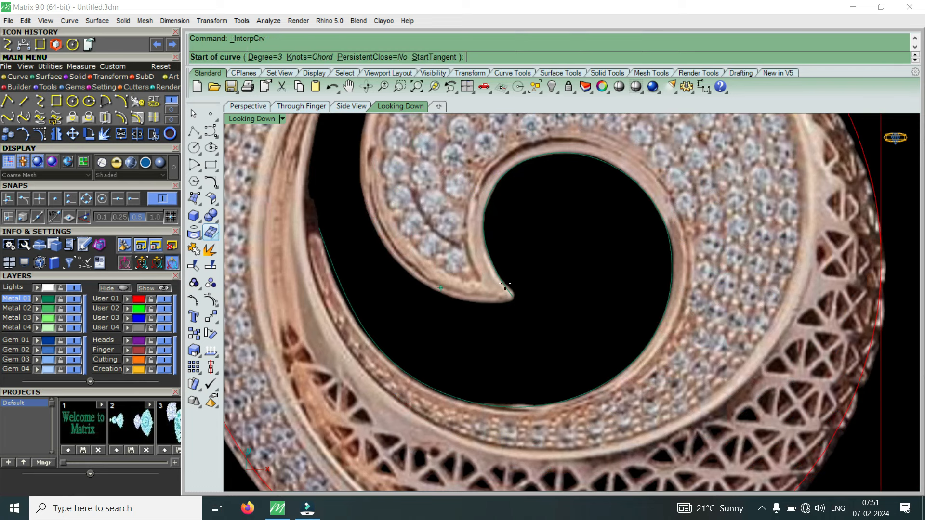
{"action": "left_click", "coordinate": [510, 296]}
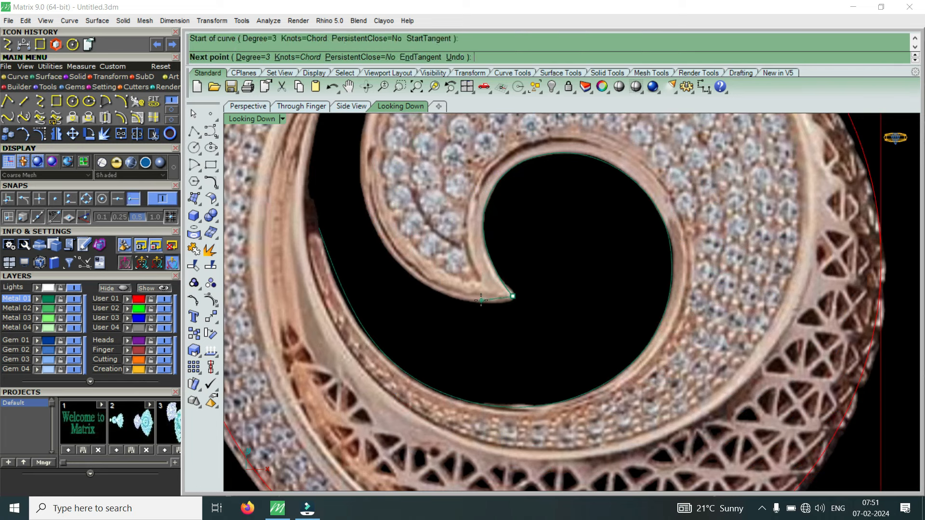
{"action": "left_click", "coordinate": [481, 300]}
{"action": "scroll", "coordinate": [420, 263], "scroll_direction": "down", "scroll_amount": 4}
{"action": "left_click", "coordinate": [400, 256]}
{"action": "scroll", "coordinate": [400, 256], "scroll_direction": "down", "scroll_amount": 4}
{"action": "right_click_drag", "start_coordinate": [399, 256], "coordinate": [397, 290]}
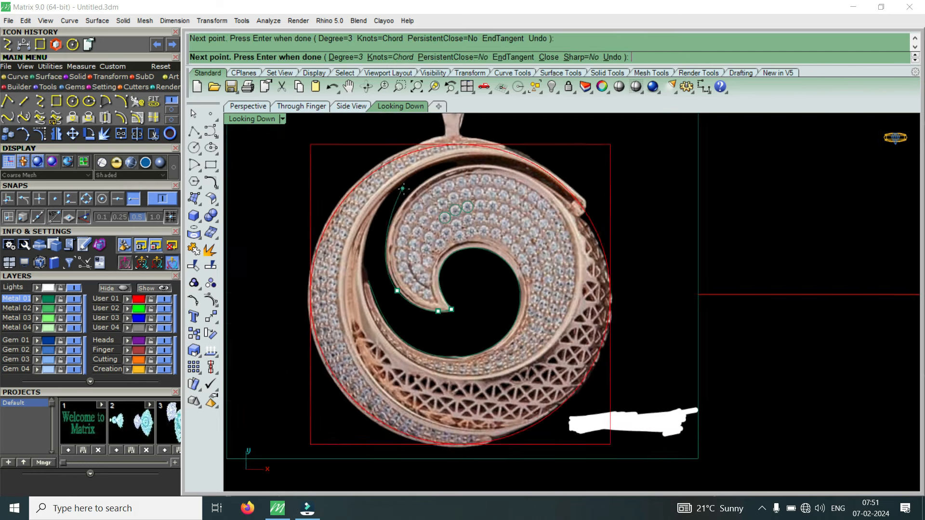
{"action": "scroll", "coordinate": [404, 190], "scroll_direction": "up", "scroll_amount": 2}
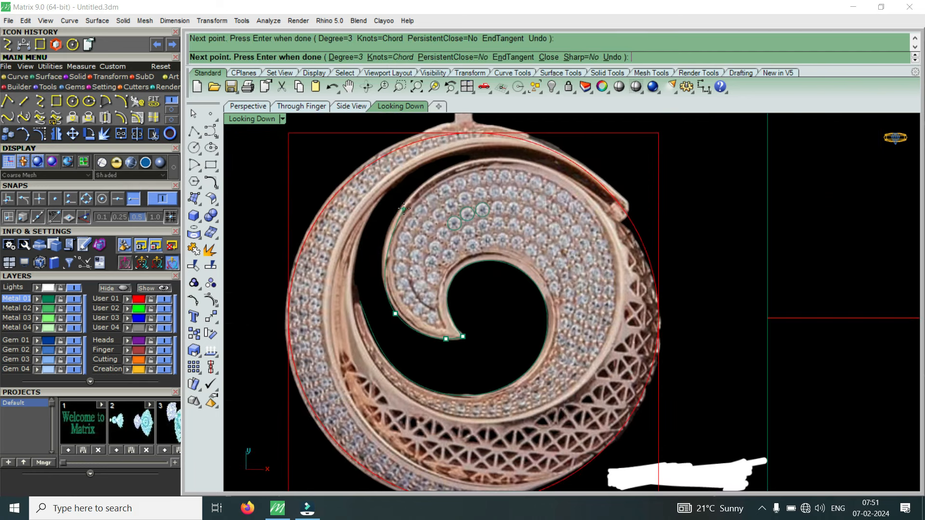
{"action": "left_click", "coordinate": [389, 230]}
{"action": "scroll", "coordinate": [439, 164], "scroll_direction": "up", "scroll_amount": 2}
{"action": "left_click", "coordinate": [435, 175]}
{"action": "left_click", "coordinate": [538, 151]}
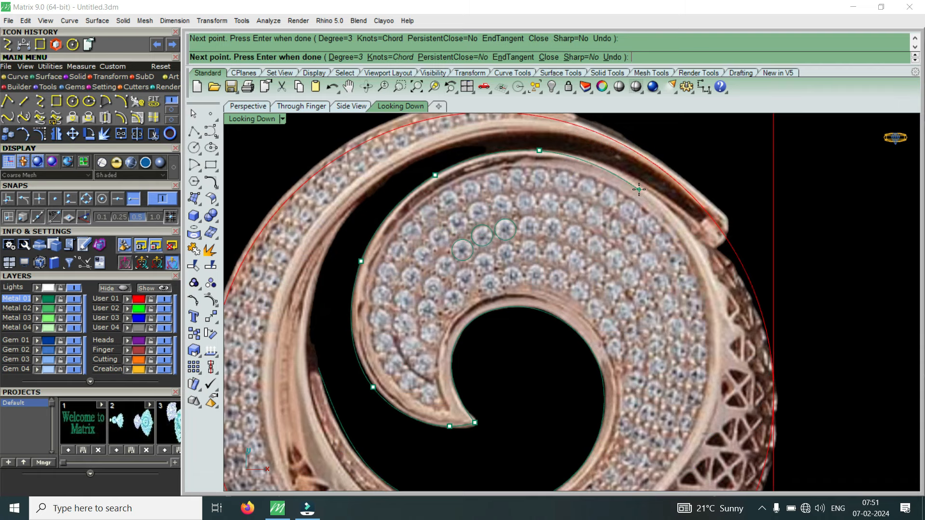
Continue the outer-edge curve from the swirl's top around its upper right and down the right side
{"action": "scroll", "coordinate": [637, 189], "scroll_direction": "down", "scroll_amount": 2}
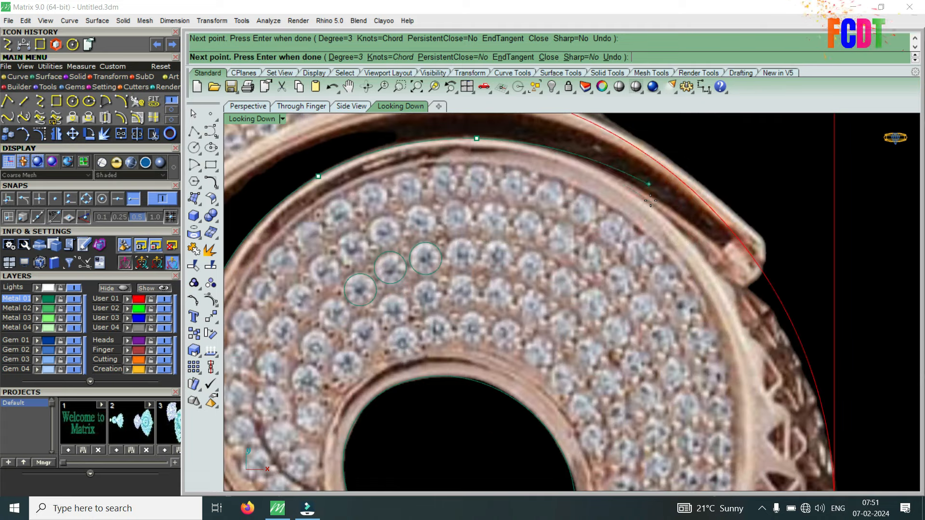
{"action": "scroll", "coordinate": [640, 193], "scroll_direction": "up", "scroll_amount": 3}
{"action": "left_click", "coordinate": [651, 206]}
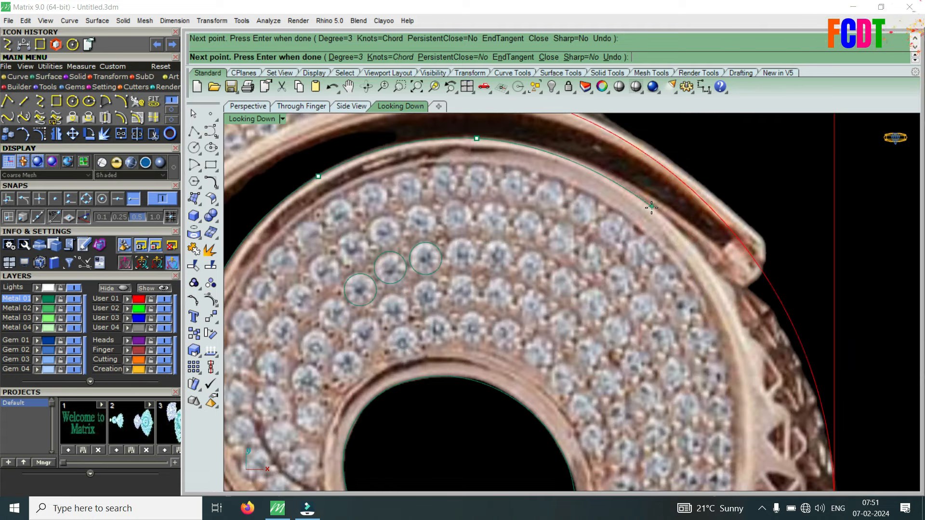
{"action": "scroll", "coordinate": [651, 206], "scroll_direction": "down", "scroll_amount": 3}
{"action": "scroll", "coordinate": [686, 299], "scroll_direction": "down", "scroll_amount": 2}
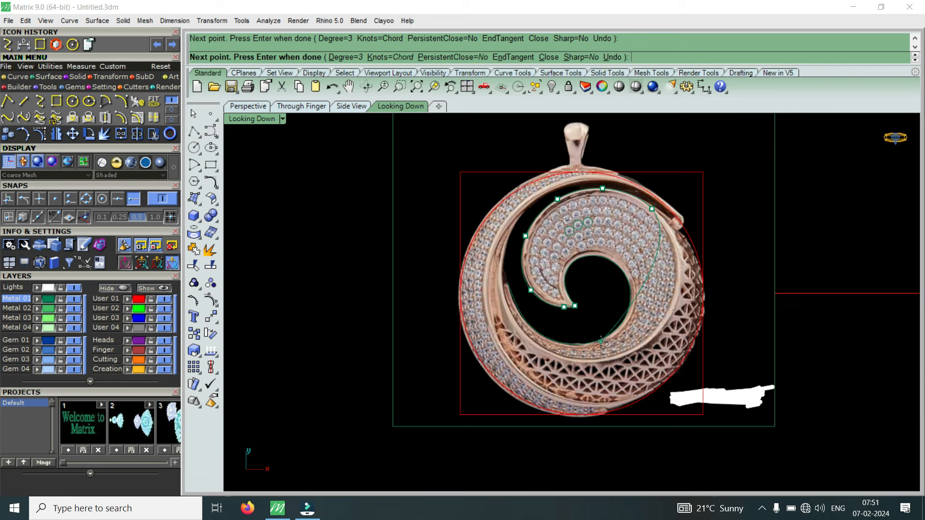
{"action": "scroll", "coordinate": [667, 222], "scroll_direction": "up", "scroll_amount": 4}
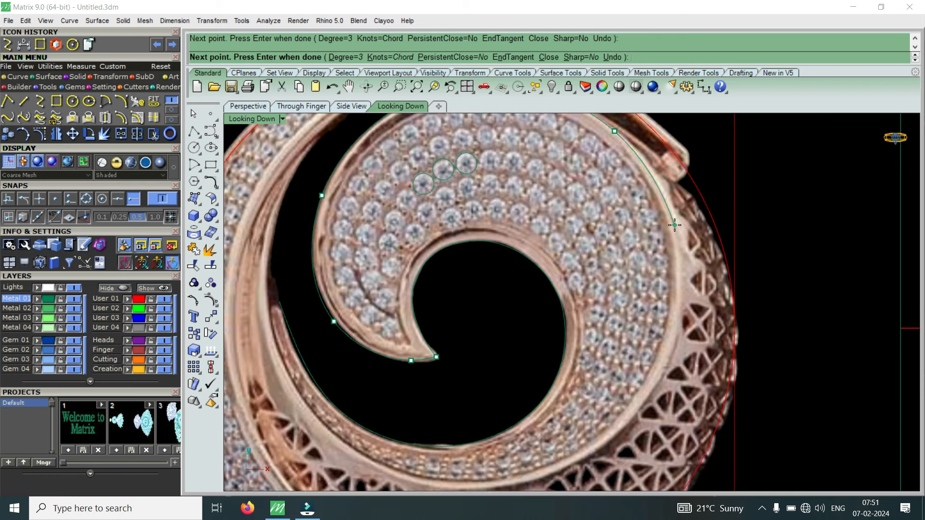
{"action": "scroll", "coordinate": [674, 225], "scroll_direction": "down", "scroll_amount": 2}
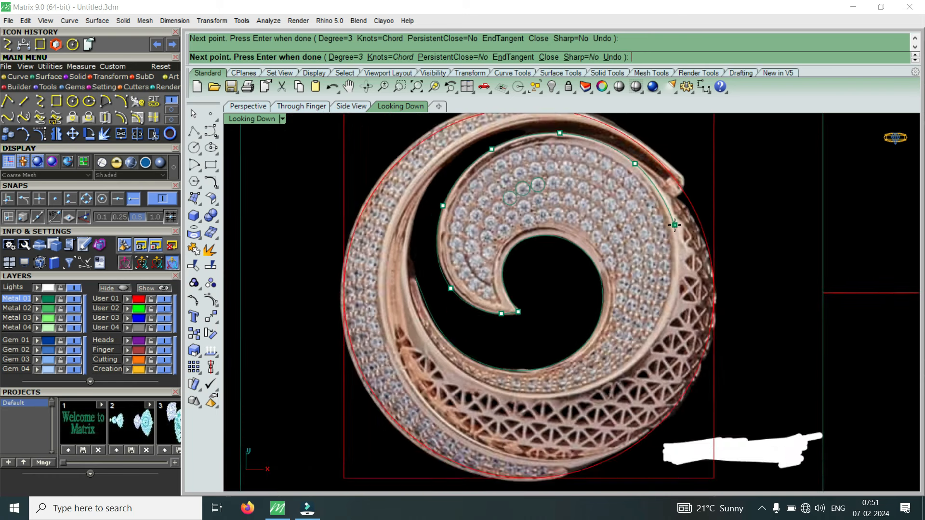
{"action": "left_click", "coordinate": [670, 270]}
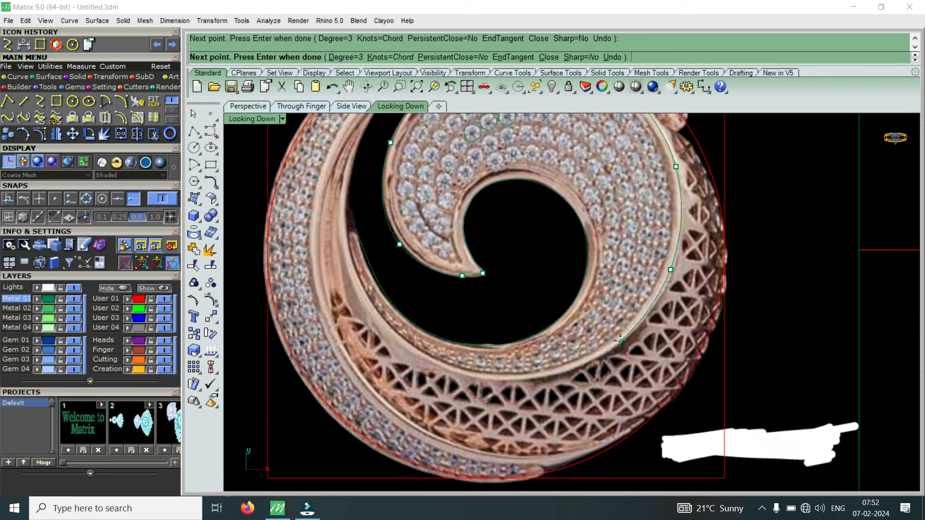
Continue the outer-edge curve around the swirl's lower right and along its bottom rim above the openwork
{"action": "left_click", "coordinate": [620, 341]}
{"action": "scroll", "coordinate": [620, 341], "scroll_direction": "up", "scroll_amount": 3}
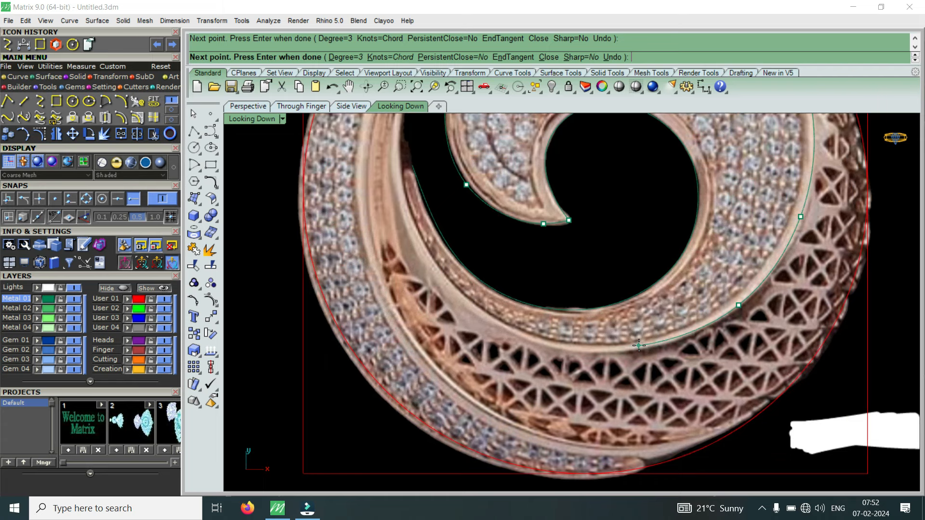
{"action": "scroll", "coordinate": [537, 349], "scroll_direction": "up", "scroll_amount": 2}
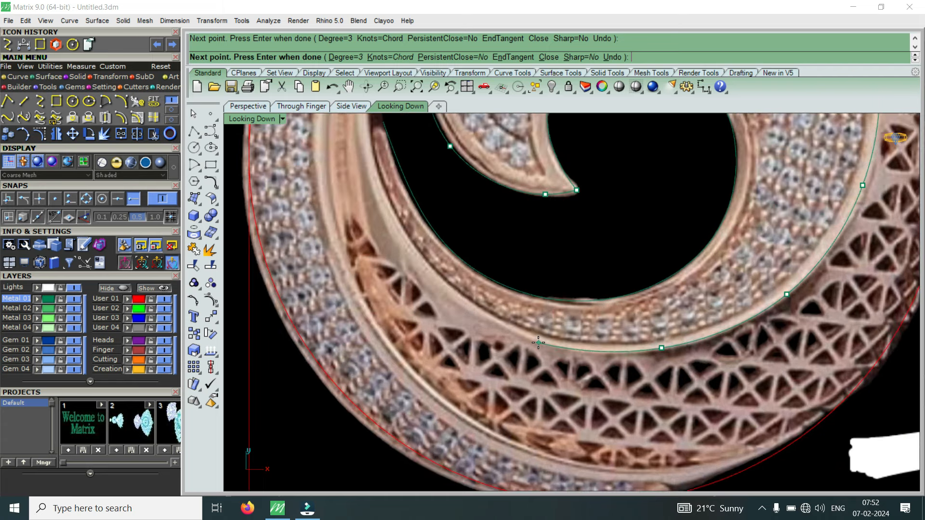
{"action": "left_click", "coordinate": [538, 341]}
{"action": "scroll", "coordinate": [538, 341], "scroll_direction": "down", "scroll_amount": 3}
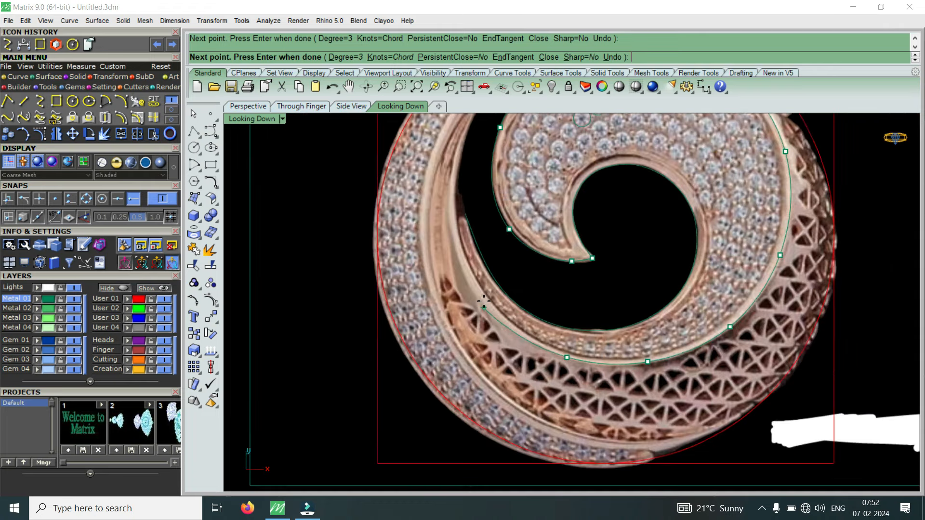
Continue the outer-edge curve up the stone band's lower left to its narrow left end and finish it
{"action": "scroll", "coordinate": [495, 299], "scroll_direction": "up", "scroll_amount": 3}
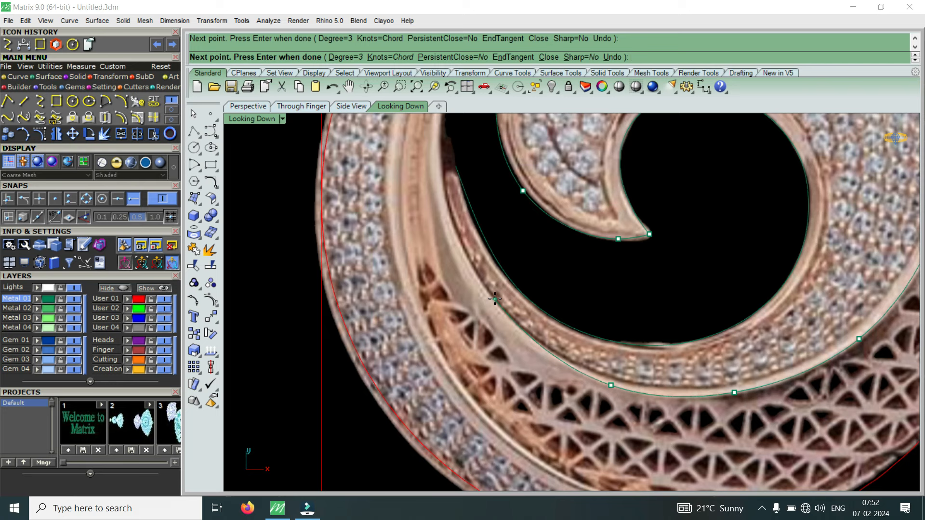
{"action": "left_click", "coordinate": [541, 349]}
{"action": "scroll", "coordinate": [502, 284], "scroll_direction": "up", "scroll_amount": 2}
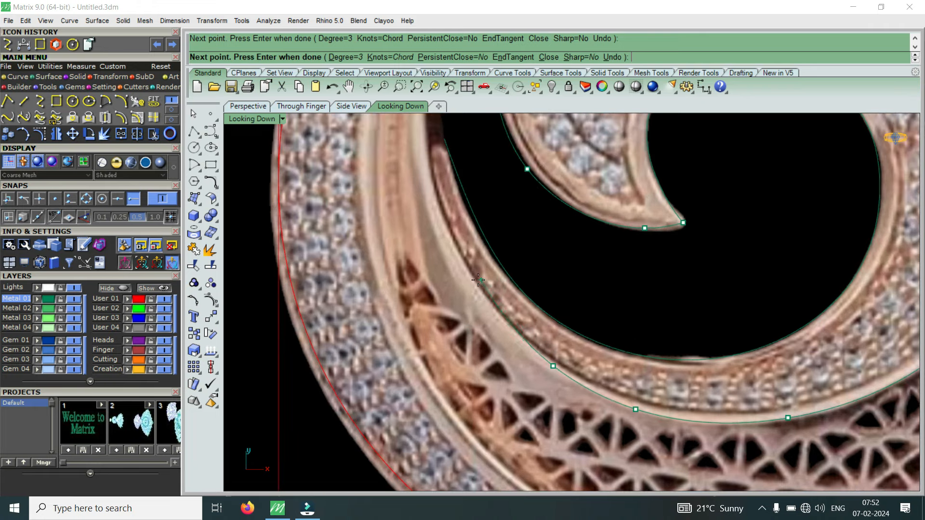
{"action": "left_click", "coordinate": [472, 280]}
{"action": "scroll", "coordinate": [473, 279], "scroll_direction": "down", "scroll_amount": 3}
{"action": "scroll", "coordinate": [437, 211], "scroll_direction": "up", "scroll_amount": 3}
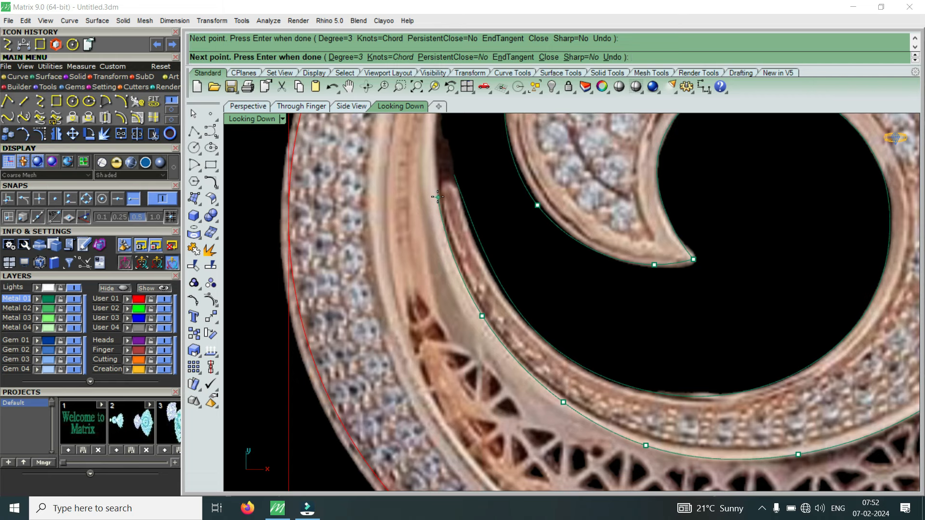
{"action": "left_click", "coordinate": [438, 197]}
{"action": "scroll", "coordinate": [438, 197], "scroll_direction": "up", "scroll_amount": 2}
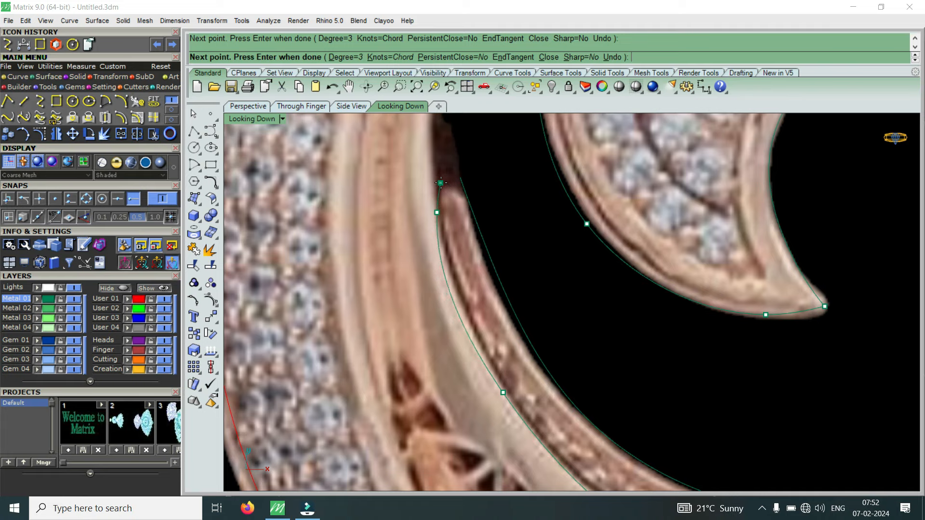
{"action": "key", "text": "Return"}
{"action": "scroll", "coordinate": [440, 240], "scroll_direction": "down", "scroll_amount": 10}
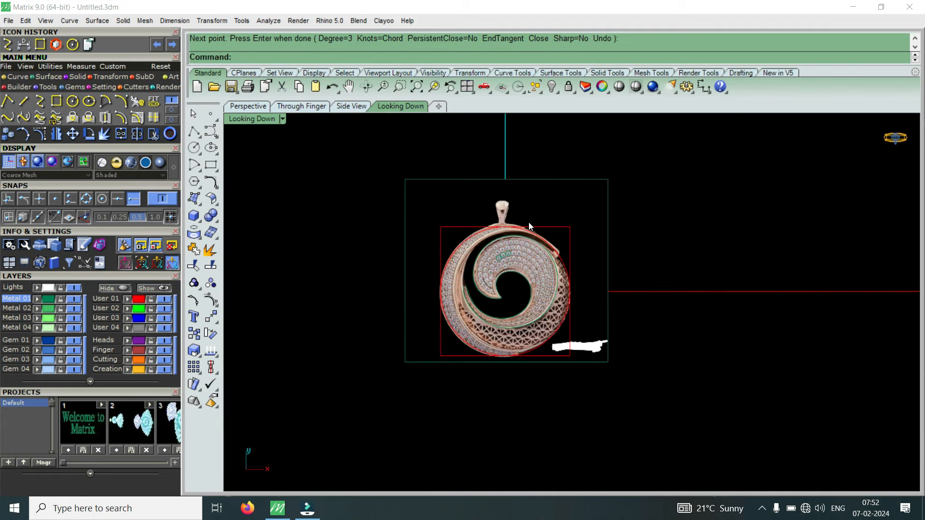
Start a third interpolated curve at the upper left of the dark gap and trace its outer edge down to the stone band's left end
{"action": "scroll", "coordinate": [529, 225], "scroll_direction": "up", "scroll_amount": 2}
{"action": "scroll", "coordinate": [435, 249], "scroll_direction": "up", "scroll_amount": 6}
{"action": "key", "text": "Return"}
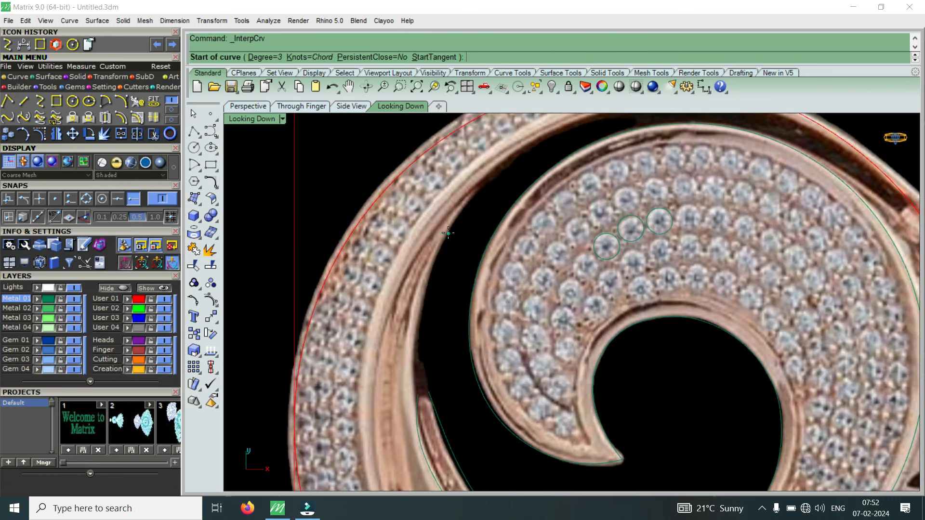
{"action": "left_click", "coordinate": [482, 184]}
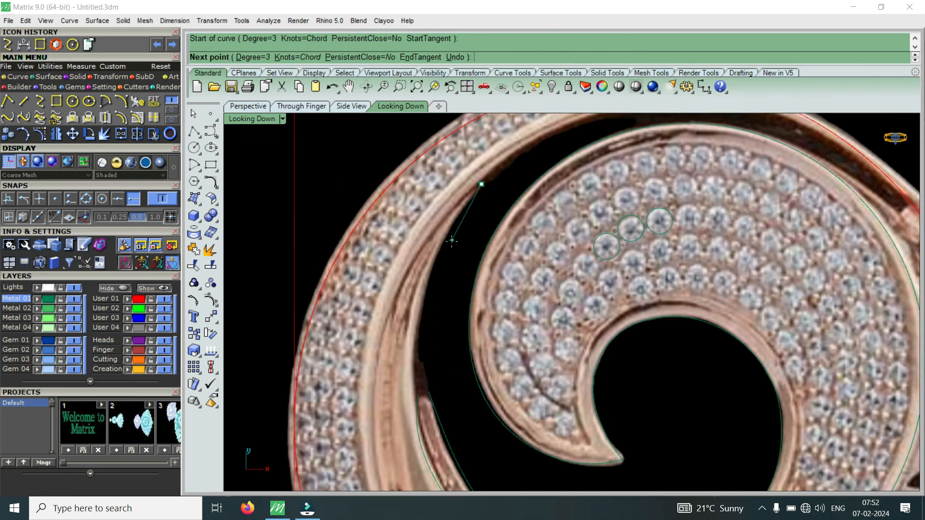
{"action": "left_click", "coordinate": [452, 225]}
{"action": "scroll", "coordinate": [449, 232], "scroll_direction": "down", "scroll_amount": 1}
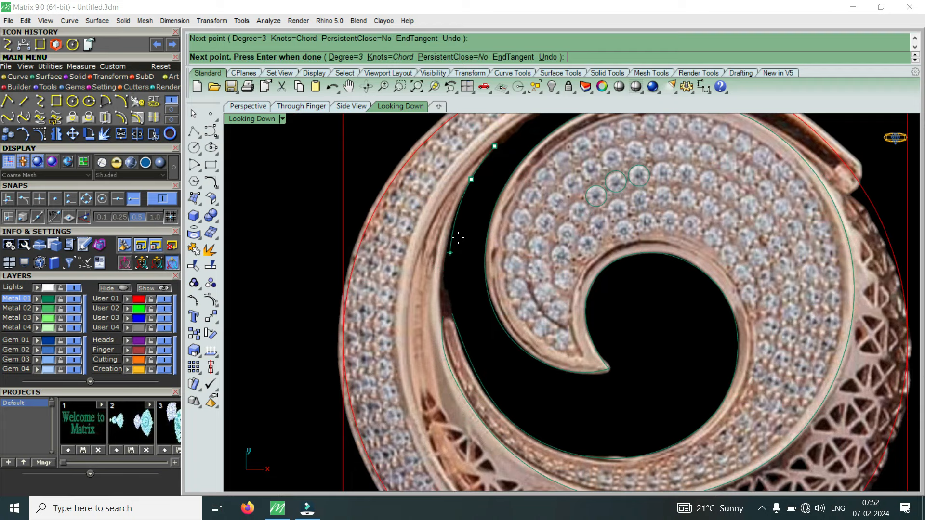
{"action": "left_click", "coordinate": [449, 236]}
{"action": "scroll", "coordinate": [449, 236], "scroll_direction": "down", "scroll_amount": 3}
{"action": "scroll", "coordinate": [446, 313], "scroll_direction": "up", "scroll_amount": 5}
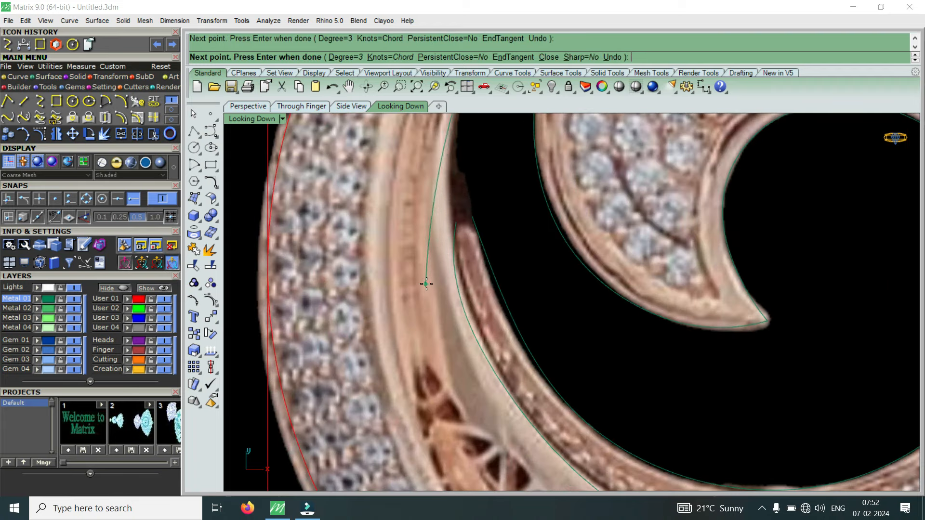
{"action": "left_click", "coordinate": [453, 250]}
Continue the third curve around the stone band's lower left and along its bottom rim, just inside the outer-edge curve
{"action": "scroll", "coordinate": [452, 249], "scroll_direction": "down", "scroll_amount": 3}
{"action": "scroll", "coordinate": [491, 327], "scroll_direction": "up", "scroll_amount": 3}
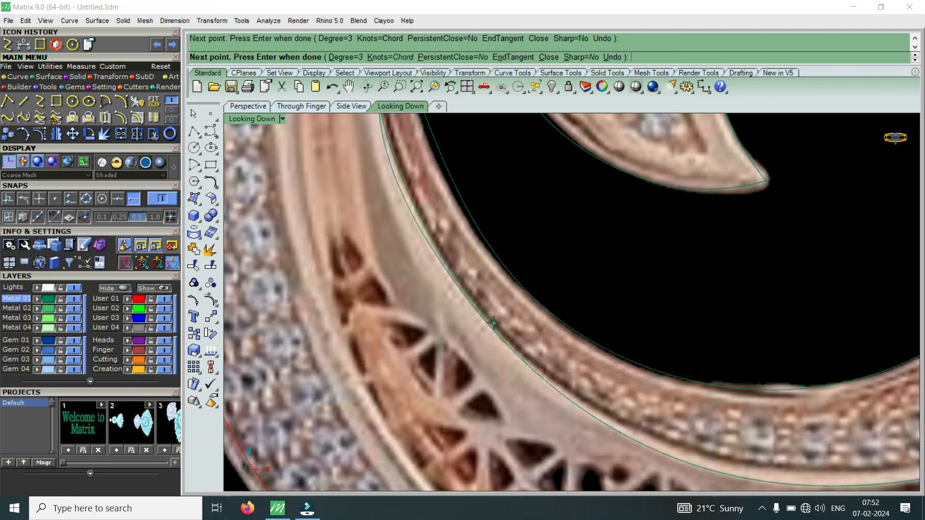
{"action": "left_click", "coordinate": [491, 323]}
{"action": "scroll", "coordinate": [491, 323], "scroll_direction": "down", "scroll_amount": 3}
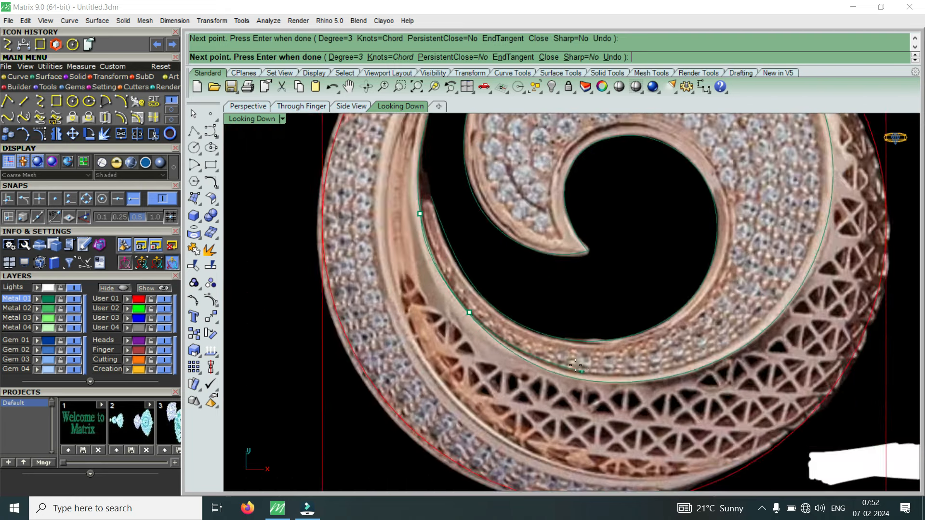
{"action": "scroll", "coordinate": [511, 353], "scroll_direction": "up", "scroll_amount": 3}
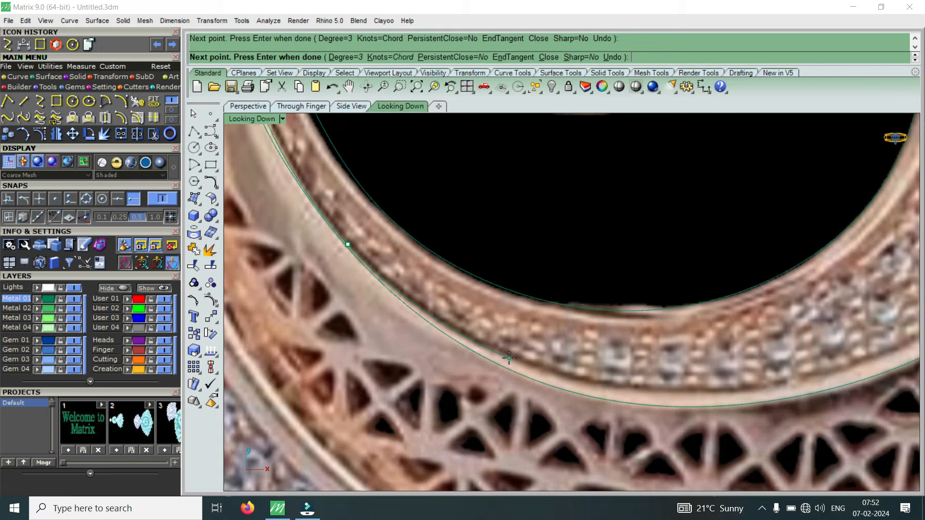
{"action": "left_click", "coordinate": [508, 358]}
{"action": "scroll", "coordinate": [508, 358], "scroll_direction": "down", "scroll_amount": 3}
{"action": "scroll", "coordinate": [569, 367], "scroll_direction": "up", "scroll_amount": 3}
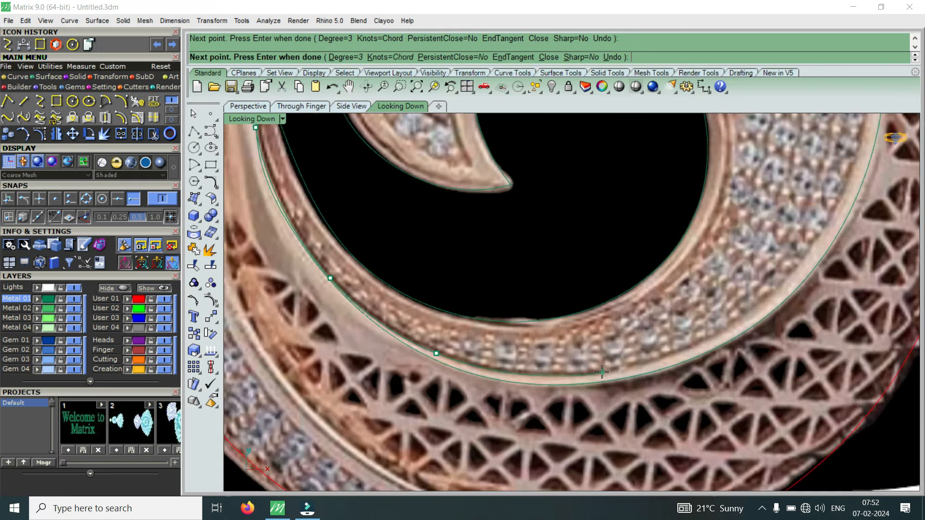
{"action": "left_click", "coordinate": [562, 381]}
{"action": "scroll", "coordinate": [562, 381], "scroll_direction": "down", "scroll_amount": 3}
{"action": "scroll", "coordinate": [602, 380], "scroll_direction": "up", "scroll_amount": 3}
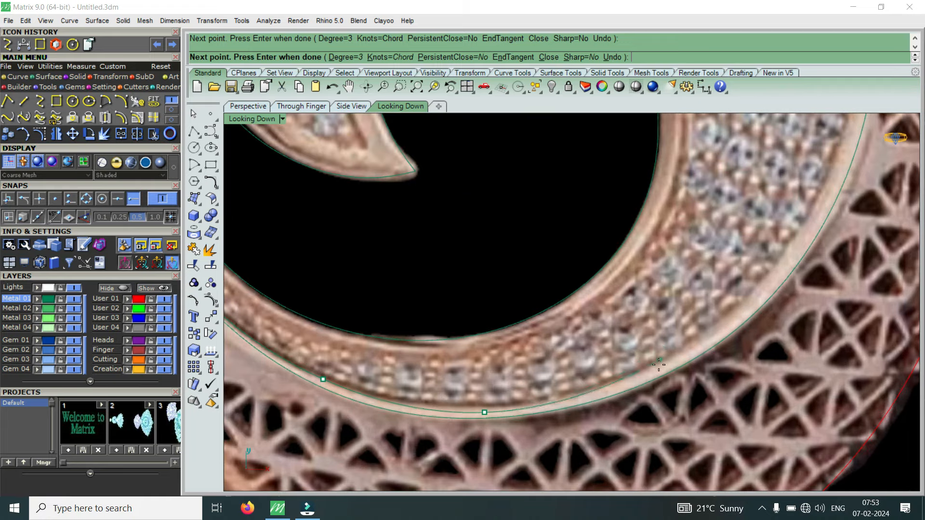
{"action": "left_click", "coordinate": [658, 372]}
Continue the third curve up the swirl's lower right rim, just inside the outer-edge curve
{"action": "scroll", "coordinate": [658, 371], "scroll_direction": "down", "scroll_amount": 3}
{"action": "scroll", "coordinate": [689, 351], "scroll_direction": "up", "scroll_amount": 4}
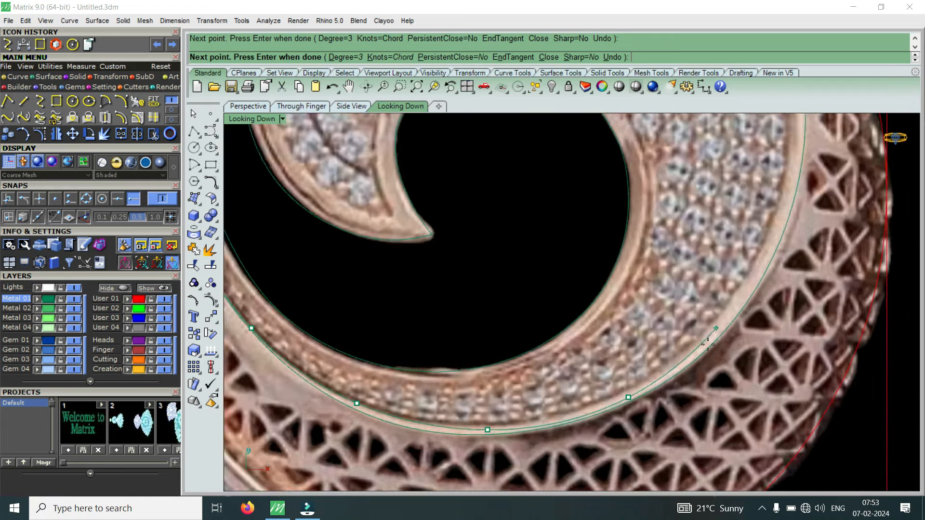
{"action": "left_click", "coordinate": [702, 349]}
{"action": "scroll", "coordinate": [702, 349], "scroll_direction": "down", "scroll_amount": 5}
{"action": "scroll", "coordinate": [735, 293], "scroll_direction": "up", "scroll_amount": 5}
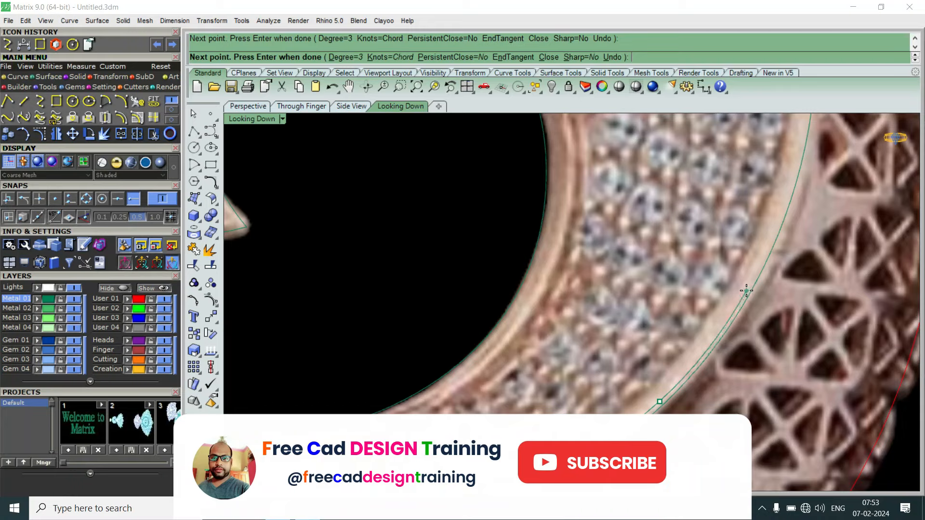
{"action": "left_click", "coordinate": [745, 291]}
{"action": "scroll", "coordinate": [745, 292], "scroll_direction": "down", "scroll_amount": 6}
{"action": "scroll", "coordinate": [751, 256], "scroll_direction": "up", "scroll_amount": 3}
{"action": "scroll", "coordinate": [751, 251], "scroll_direction": "up", "scroll_amount": 3}
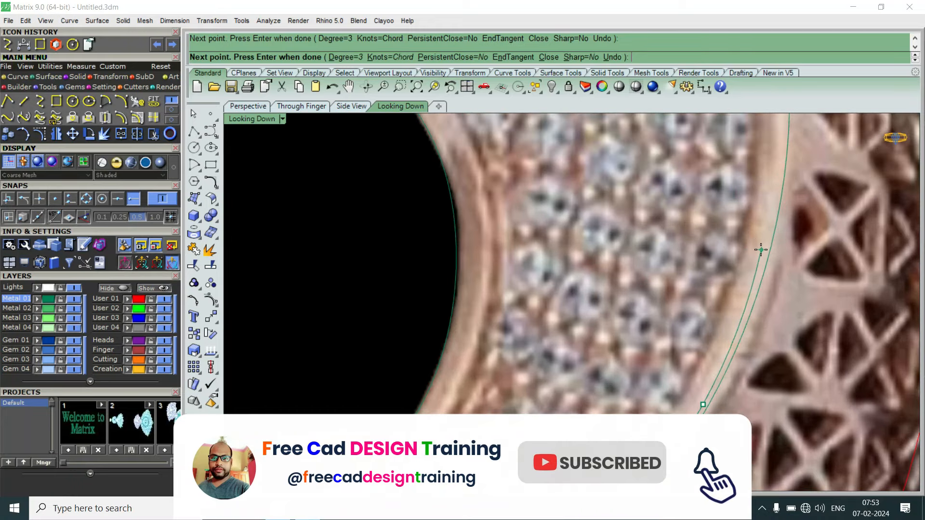
{"action": "scroll", "coordinate": [753, 313], "scroll_direction": "down", "scroll_amount": 5}
{"action": "scroll", "coordinate": [749, 279], "scroll_direction": "up", "scroll_amount": 4}
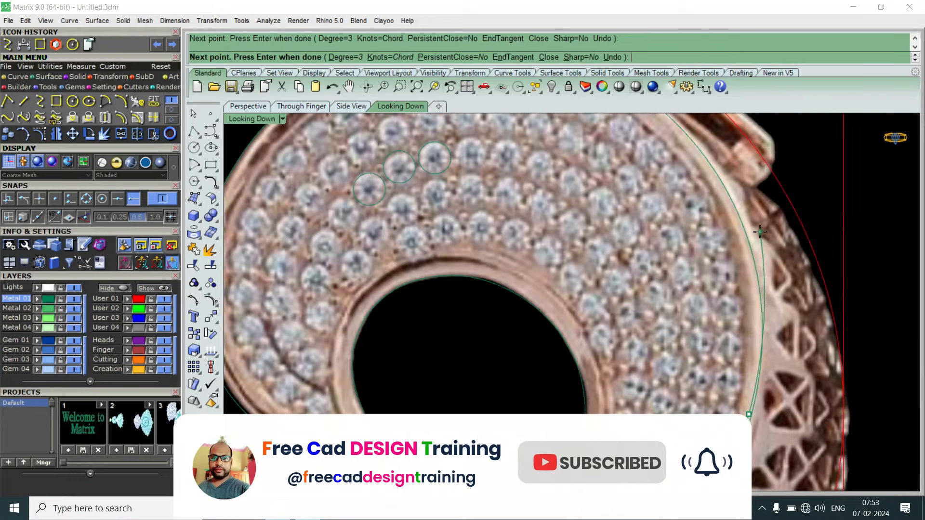
Continue the third curve around the swirl's upper right until it meets the outer-edge curve, and finish it
{"action": "scroll", "coordinate": [746, 245], "scroll_direction": "down", "scroll_amount": 2}
{"action": "left_click", "coordinate": [745, 245]}
{"action": "scroll", "coordinate": [746, 246], "scroll_direction": "down", "scroll_amount": 5}
{"action": "scroll", "coordinate": [717, 203], "scroll_direction": "up", "scroll_amount": 8}
{"action": "left_click", "coordinate": [718, 202]}
{"action": "scroll", "coordinate": [718, 202], "scroll_direction": "down", "scroll_amount": 4}
{"action": "scroll", "coordinate": [673, 181], "scroll_direction": "up", "scroll_amount": 9}
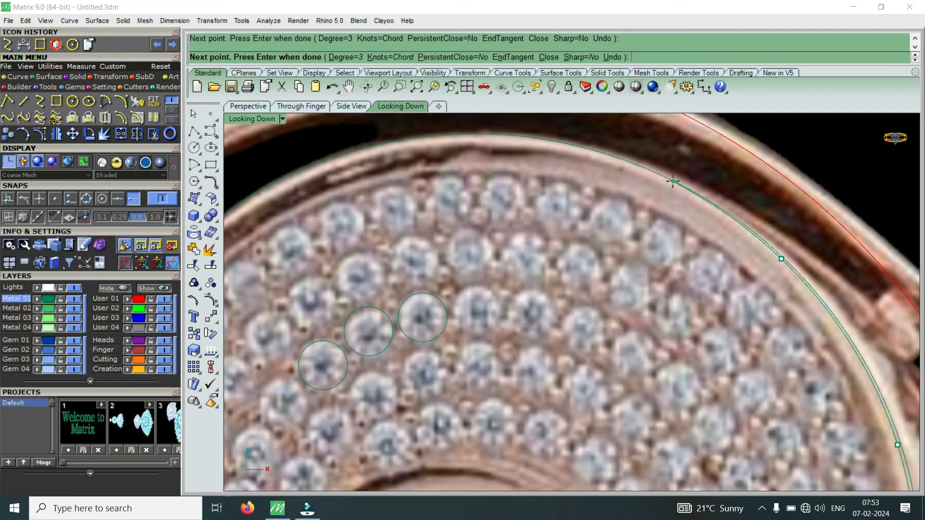
{"action": "left_click", "coordinate": [673, 181]}
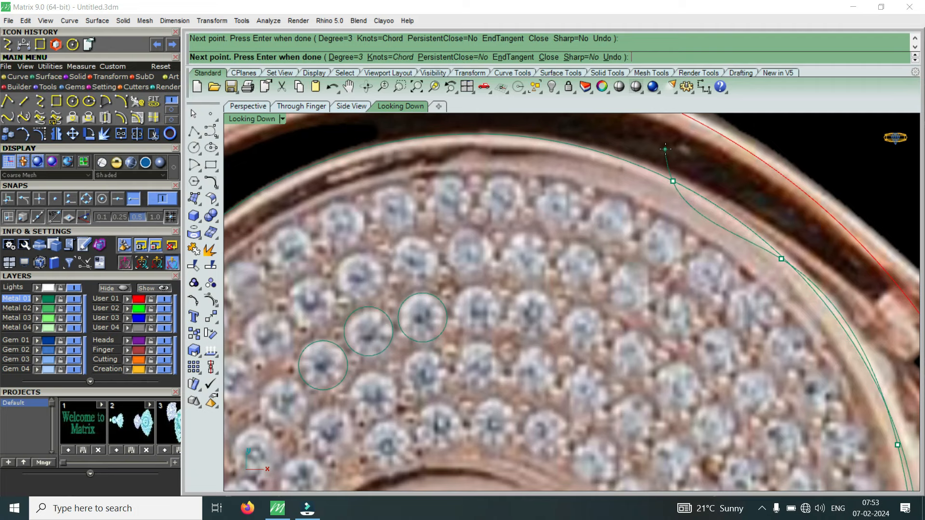
{"action": "right_click", "coordinate": [667, 150]}
{"action": "scroll", "coordinate": [679, 175], "scroll_direction": "up", "scroll_amount": 2}
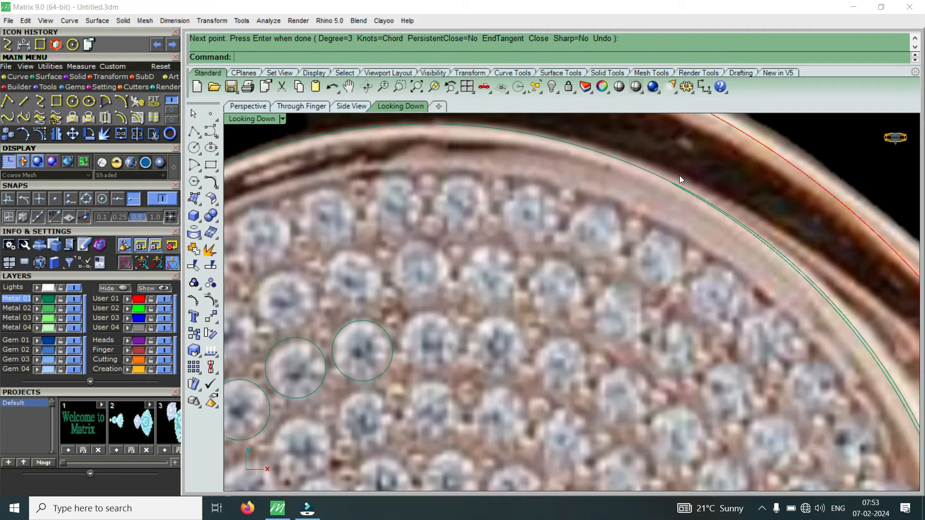
Start a fourth interpolated curve on the swirl's upper right rim and trace it past the clasp-like tip to the pendant's right edge
{"action": "right_click", "coordinate": [679, 175]}
{"action": "left_click", "coordinate": [671, 183]}
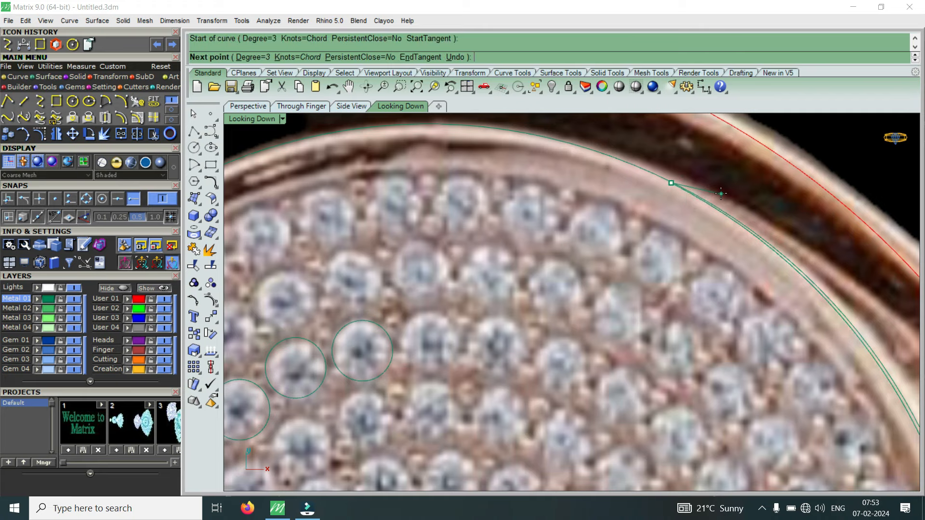
{"action": "left_click", "coordinate": [722, 195]}
{"action": "scroll", "coordinate": [722, 195], "scroll_direction": "down", "scroll_amount": 2}
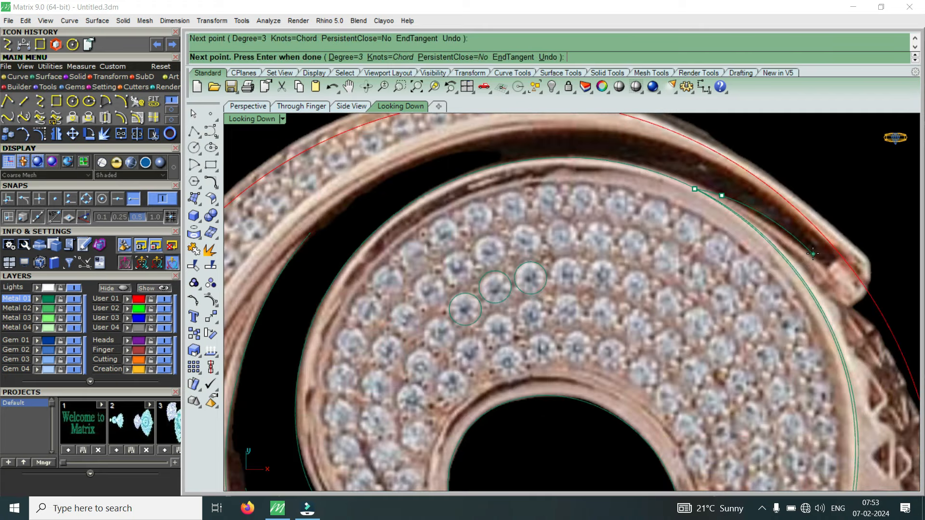
{"action": "left_click", "coordinate": [813, 254]}
{"action": "scroll", "coordinate": [813, 253], "scroll_direction": "down", "scroll_amount": 3}
{"action": "scroll", "coordinate": [855, 306], "scroll_direction": "up", "scroll_amount": 3}
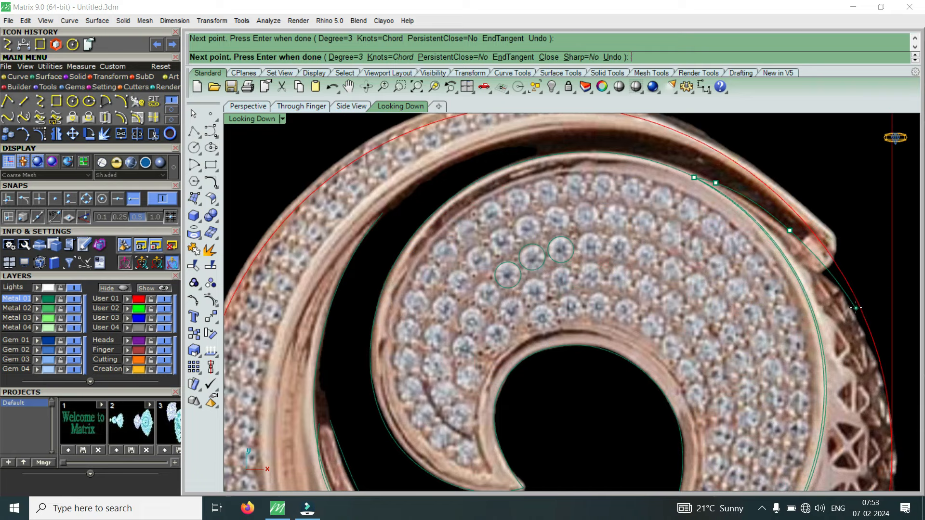
{"action": "left_click", "coordinate": [855, 306]}
Turn off the active object snap and continue the fourth curve down the latticework's right outer edge
{"action": "scroll", "coordinate": [854, 307], "scroll_direction": "down", "scroll_amount": 3}
{"action": "scroll", "coordinate": [867, 356], "scroll_direction": "up", "scroll_amount": 3}
{"action": "left_click", "coordinate": [871, 360]}
{"action": "scroll", "coordinate": [870, 285], "scroll_direction": "down", "scroll_amount": 3}
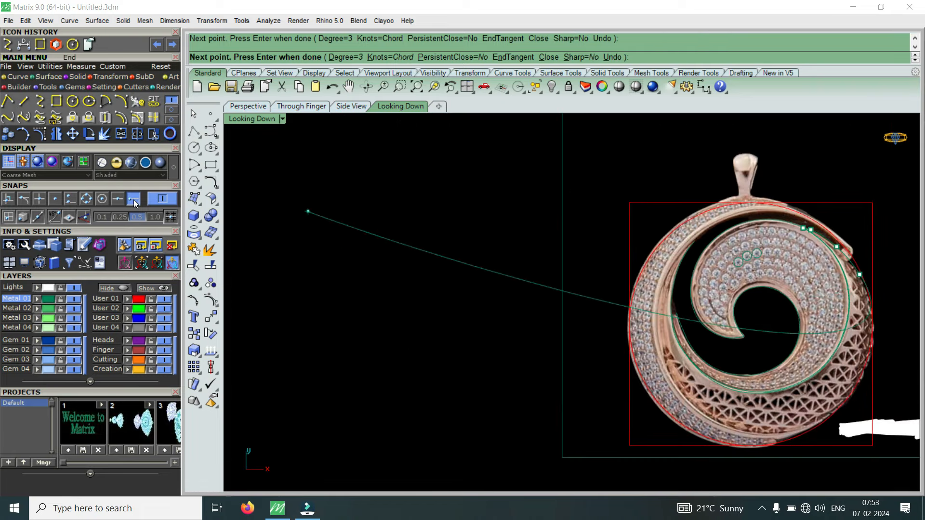
{"action": "scroll", "coordinate": [786, 216], "scroll_direction": "up", "scroll_amount": 5}
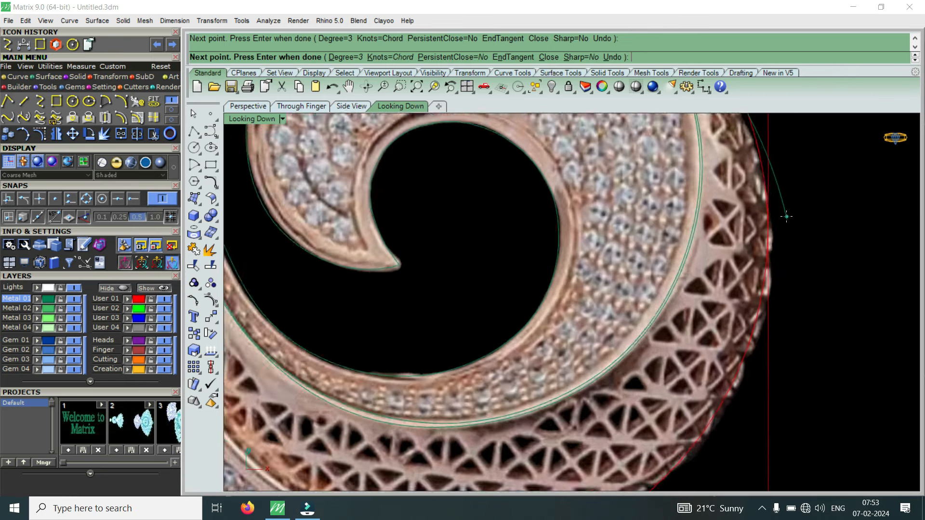
{"action": "scroll", "coordinate": [785, 216], "scroll_direction": "up", "scroll_amount": 2}
{"action": "left_click", "coordinate": [769, 250]}
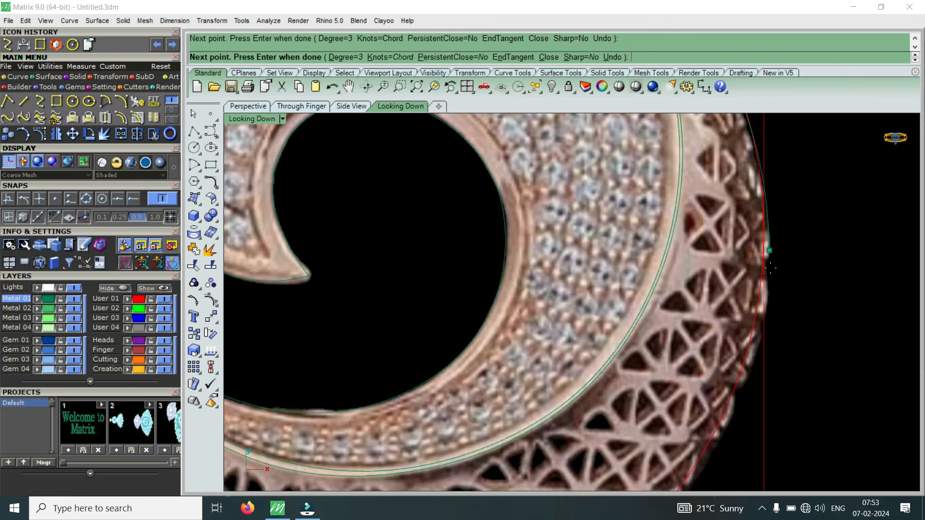
{"action": "left_click", "coordinate": [744, 384]}
{"action": "scroll", "coordinate": [744, 385], "scroll_direction": "up", "scroll_amount": 2}
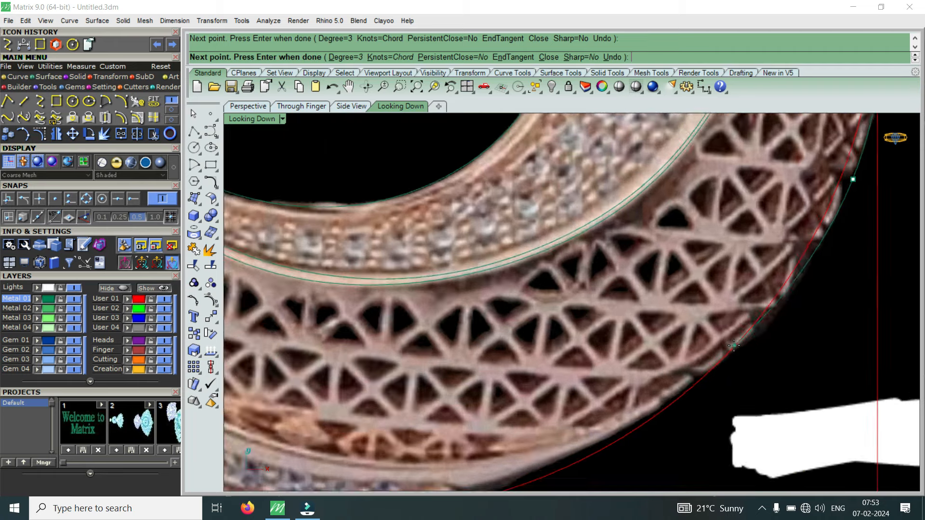
Continue the fourth curve around the latticework's lower right and along its bottom rim, just above the outer stone band's tip
{"action": "scroll", "coordinate": [741, 351], "scroll_direction": "down", "scroll_amount": 10}
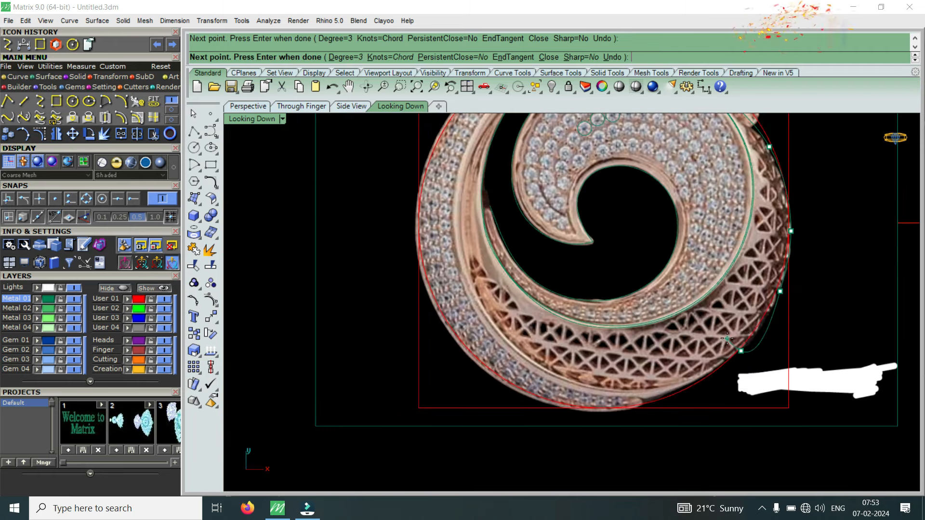
{"action": "scroll", "coordinate": [710, 377], "scroll_direction": "up", "scroll_amount": 8}
{"action": "scroll", "coordinate": [645, 395], "scroll_direction": "down", "scroll_amount": 4}
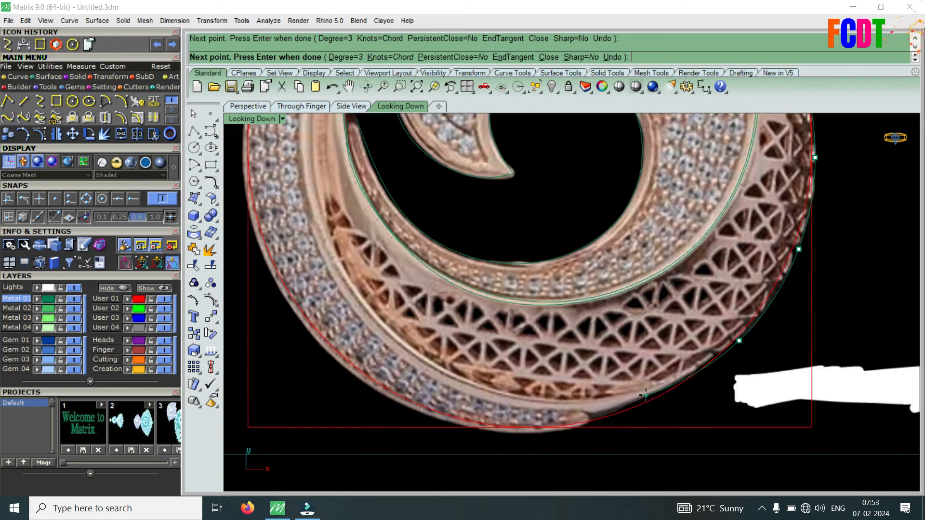
{"action": "scroll", "coordinate": [644, 394], "scroll_direction": "up", "scroll_amount": 3}
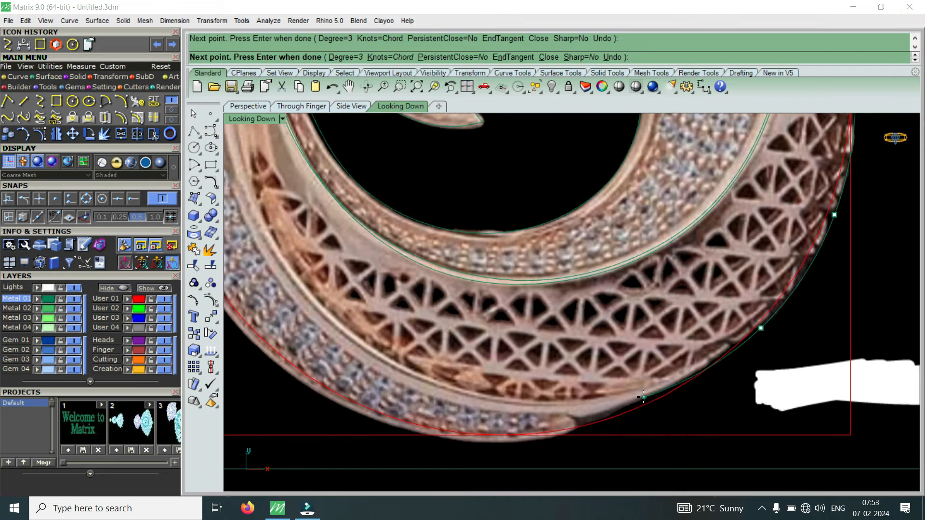
{"action": "scroll", "coordinate": [643, 397], "scroll_direction": "down", "scroll_amount": 3}
{"action": "scroll", "coordinate": [579, 407], "scroll_direction": "up", "scroll_amount": 4}
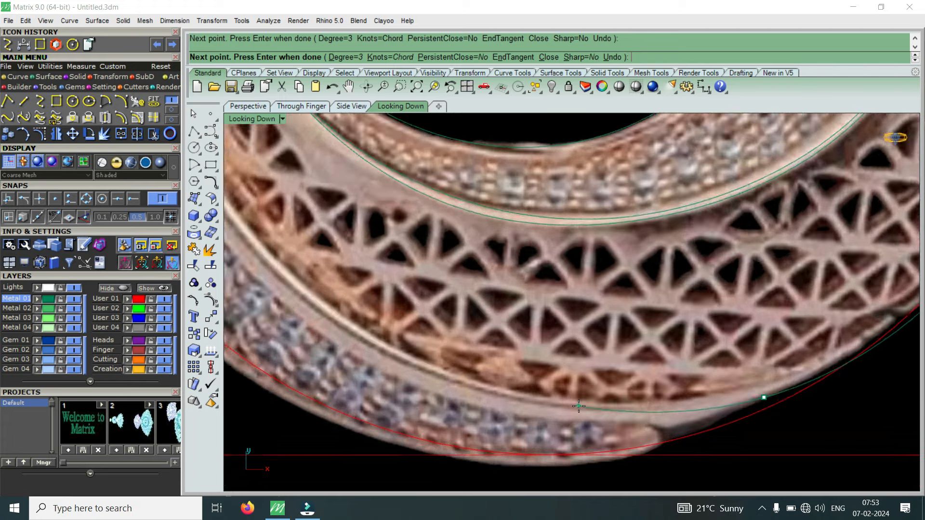
{"action": "scroll", "coordinate": [575, 410], "scroll_direction": "down", "scroll_amount": 6}
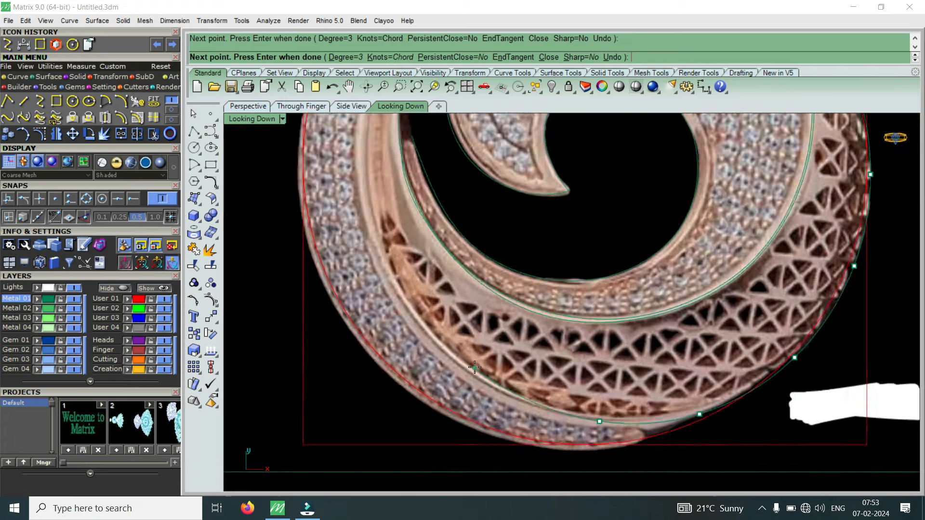
Continue the fourth curve up the latticework's lower left, following the inner edge of the outer stone band
{"action": "scroll", "coordinate": [472, 370], "scroll_direction": "up", "scroll_amount": 4}
{"action": "scroll", "coordinate": [469, 376], "scroll_direction": "down", "scroll_amount": 5}
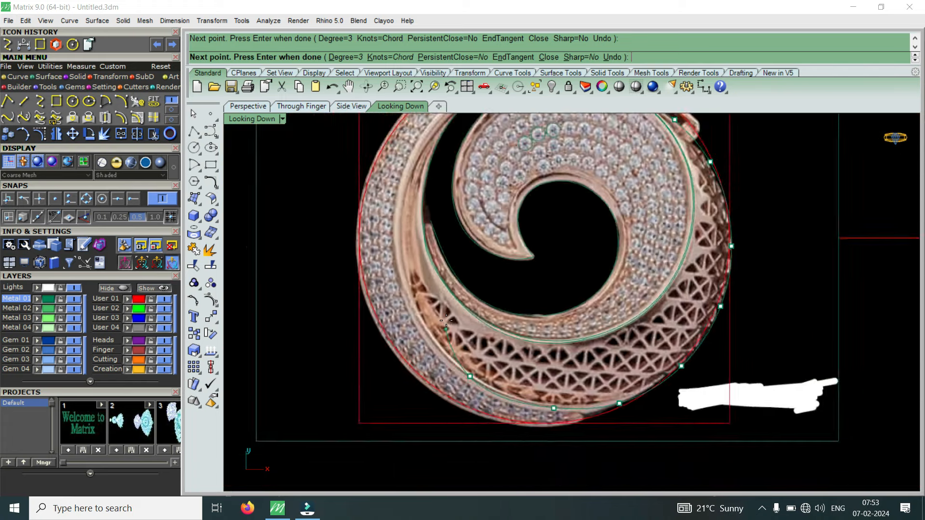
{"action": "scroll", "coordinate": [481, 395], "scroll_direction": "up", "scroll_amount": 6}
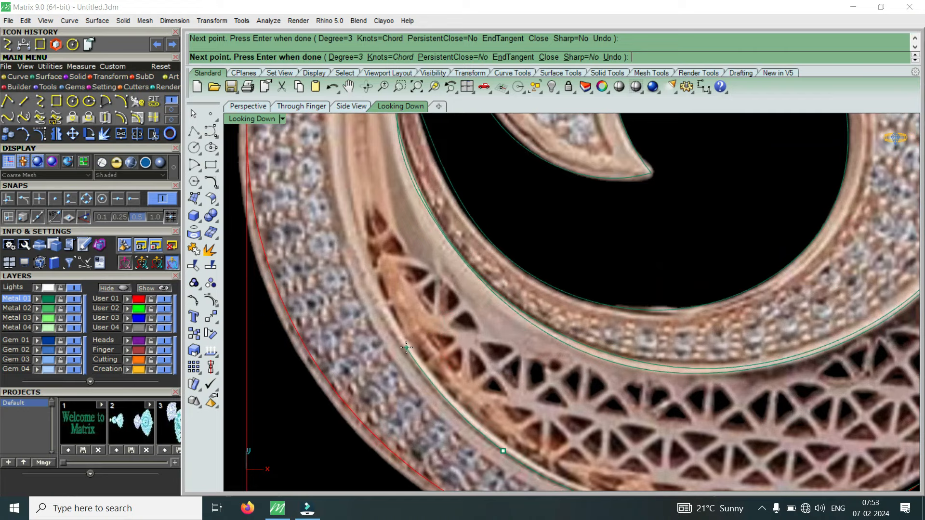
{"action": "scroll", "coordinate": [403, 347], "scroll_direction": "down", "scroll_amount": 5}
{"action": "scroll", "coordinate": [385, 270], "scroll_direction": "up", "scroll_amount": 4}
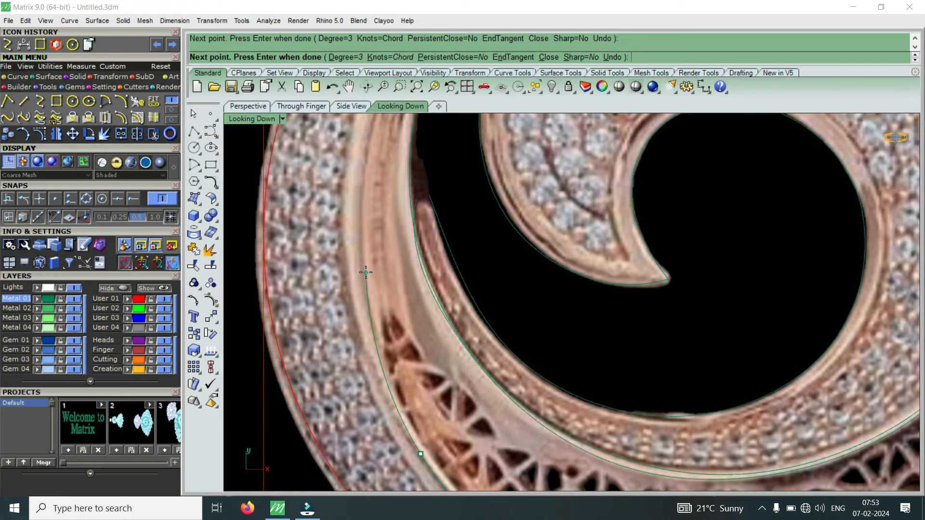
{"action": "scroll", "coordinate": [363, 269], "scroll_direction": "down", "scroll_amount": 4}
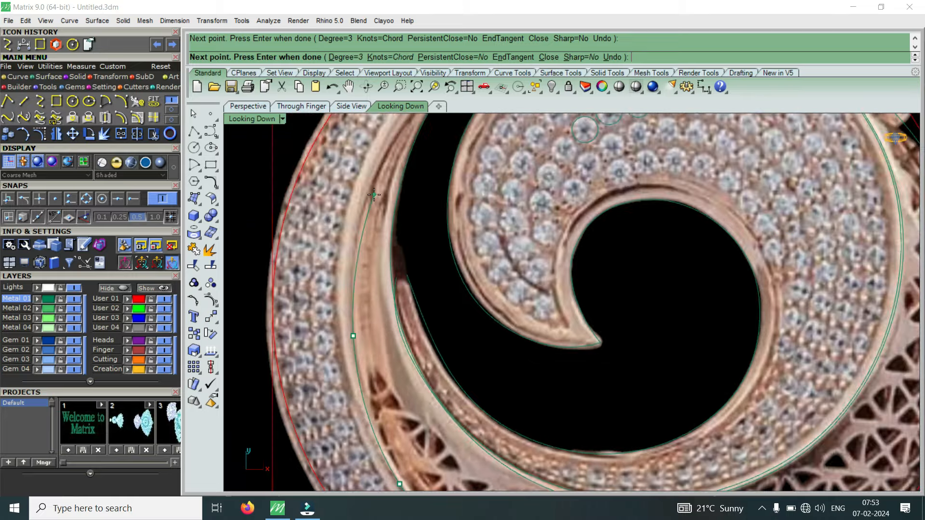
Continue the fourth curve along the outer band's upper left rim, turn the object snap back on, and end it at the dark gap's edge curve
{"action": "scroll", "coordinate": [363, 208], "scroll_direction": "up", "scroll_amount": 6}
{"action": "scroll", "coordinate": [361, 209], "scroll_direction": "down", "scroll_amount": 4}
{"action": "scroll", "coordinate": [376, 228], "scroll_direction": "up", "scroll_amount": 5}
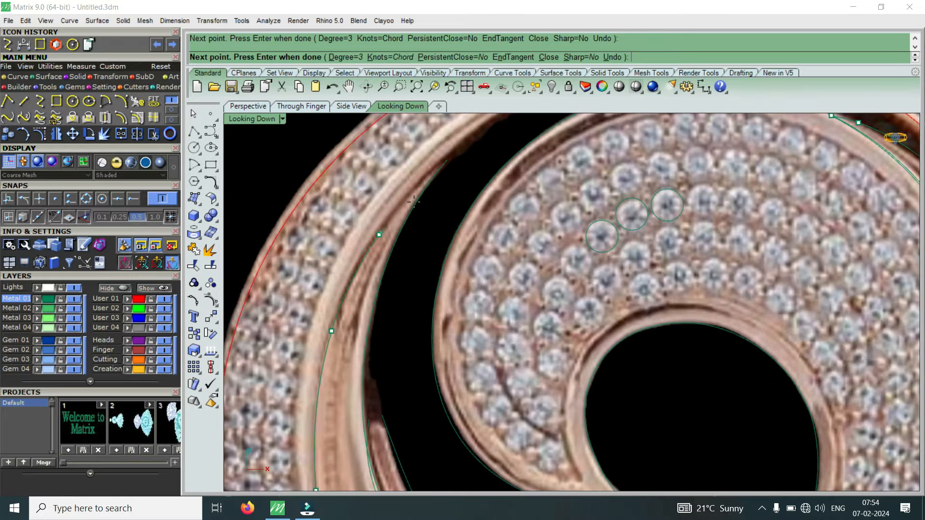
{"action": "scroll", "coordinate": [414, 201], "scroll_direction": "up", "scroll_amount": 3}
{"action": "left_click", "coordinate": [137, 199]}
{"action": "left_click", "coordinate": [466, 152]}
{"action": "right_click", "coordinate": [466, 152]}
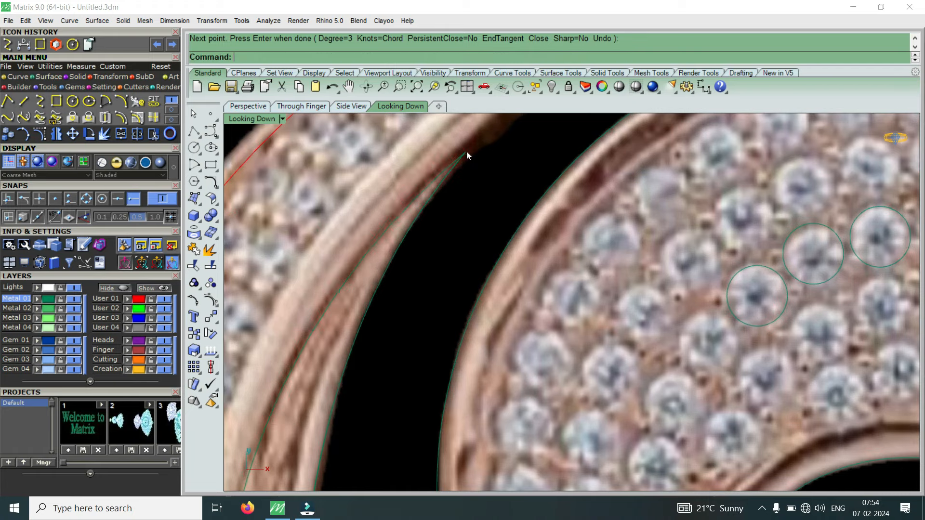
Start a fifth interpolated curve on the latticework's bottom rim and trace it past the outer stone band's tip along the pendant's bottom edge
{"action": "scroll", "coordinate": [398, 238], "scroll_direction": "down", "scroll_amount": 4}
{"action": "scroll", "coordinate": [466, 239], "scroll_direction": "down", "scroll_amount": 3}
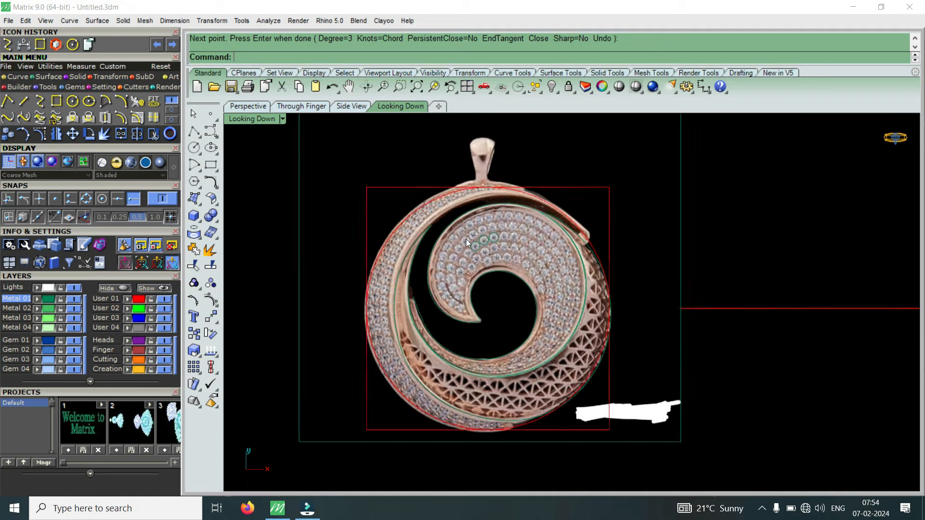
{"action": "scroll", "coordinate": [514, 414], "scroll_direction": "up", "scroll_amount": 6}
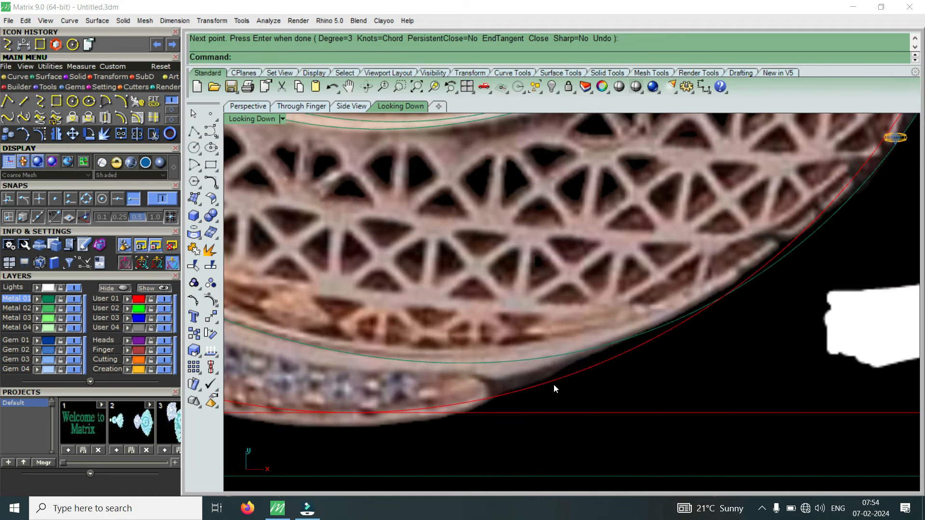
{"action": "right_click", "coordinate": [554, 385]}
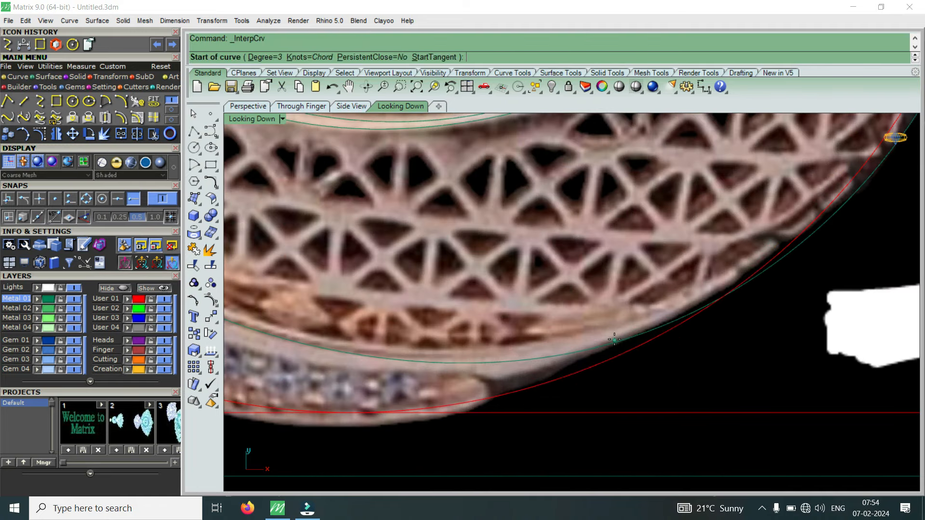
{"action": "left_click", "coordinate": [614, 340]}
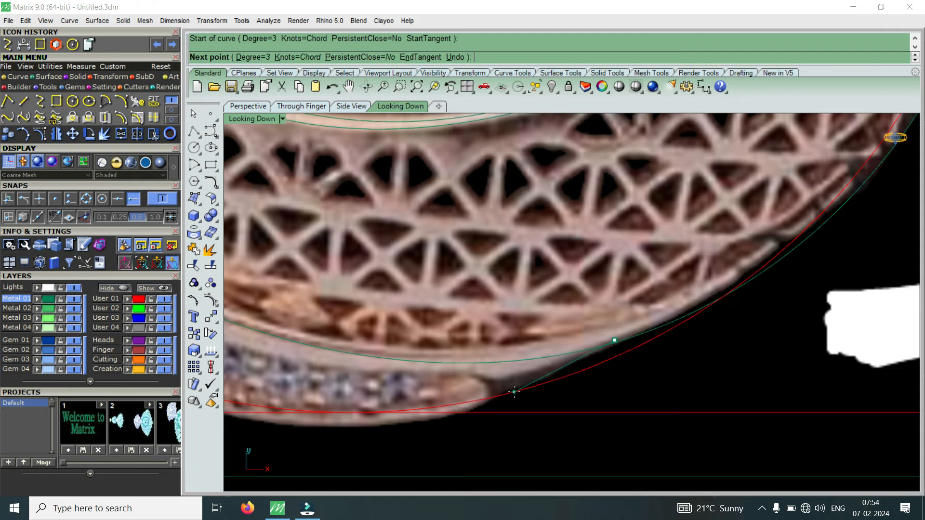
{"action": "left_click", "coordinate": [512, 390]}
{"action": "scroll", "coordinate": [512, 391], "scroll_direction": "down", "scroll_amount": 4}
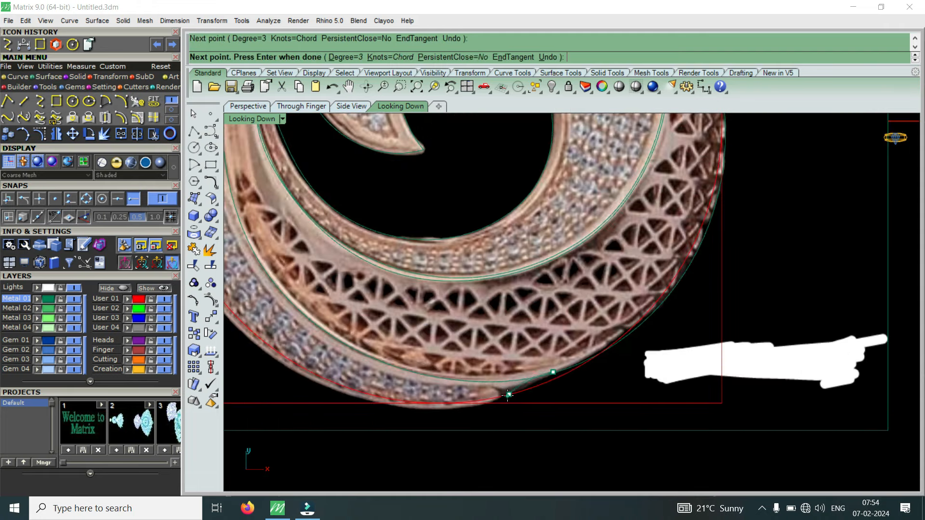
{"action": "scroll", "coordinate": [471, 401], "scroll_direction": "up", "scroll_amount": 4}
{"action": "scroll", "coordinate": [471, 401], "scroll_direction": "down", "scroll_amount": 3}
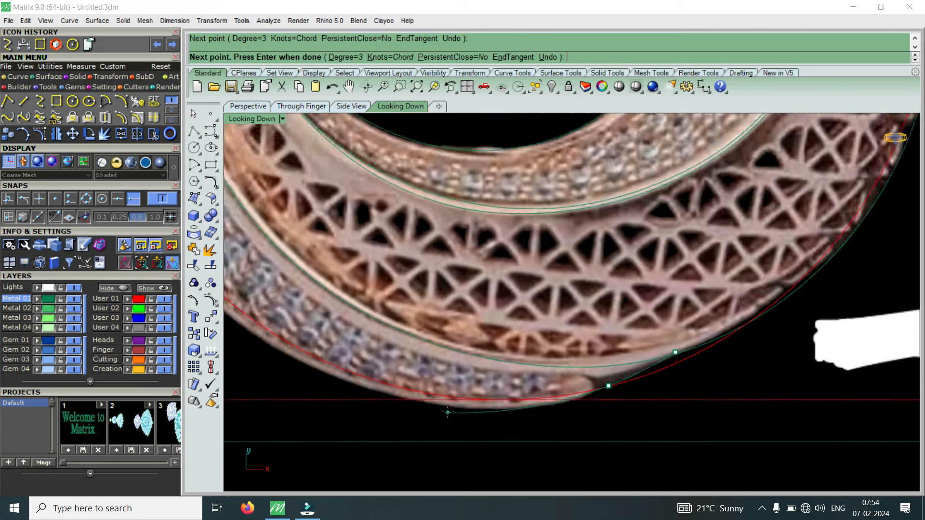
{"action": "scroll", "coordinate": [451, 407], "scroll_direction": "up", "scroll_amount": 3}
{"action": "left_click", "coordinate": [451, 407]}
{"action": "scroll", "coordinate": [451, 407], "scroll_direction": "down", "scroll_amount": 3}
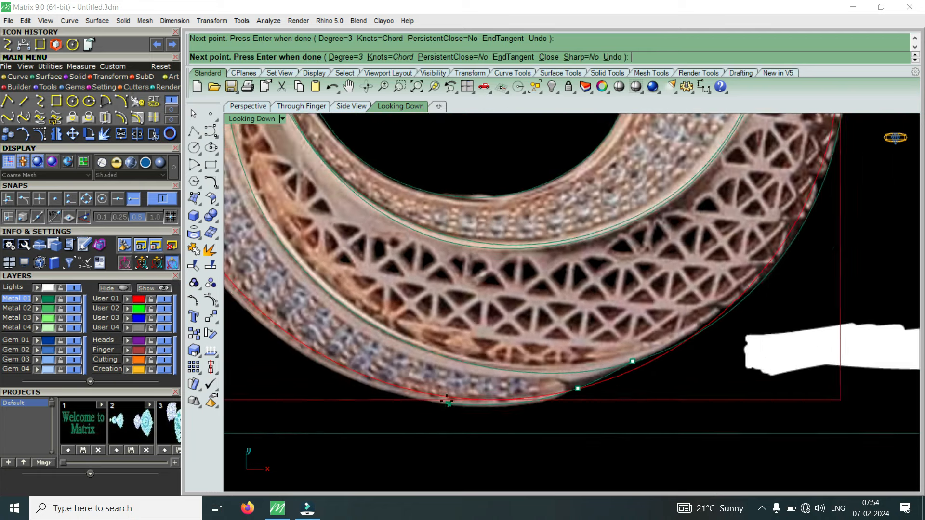
Continue the fifth curve around the pendant's lower left and up the outer stone band's left edge
{"action": "scroll", "coordinate": [337, 356], "scroll_direction": "down", "scroll_amount": 4}
{"action": "scroll", "coordinate": [269, 291], "scroll_direction": "up", "scroll_amount": 3}
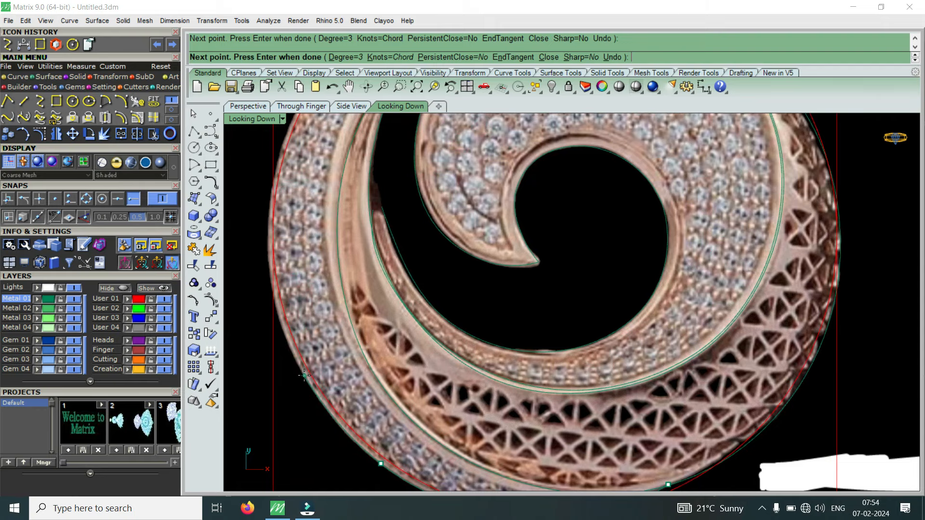
{"action": "scroll", "coordinate": [304, 375], "scroll_direction": "down", "scroll_amount": 3}
{"action": "scroll", "coordinate": [271, 293], "scroll_direction": "up", "scroll_amount": 4}
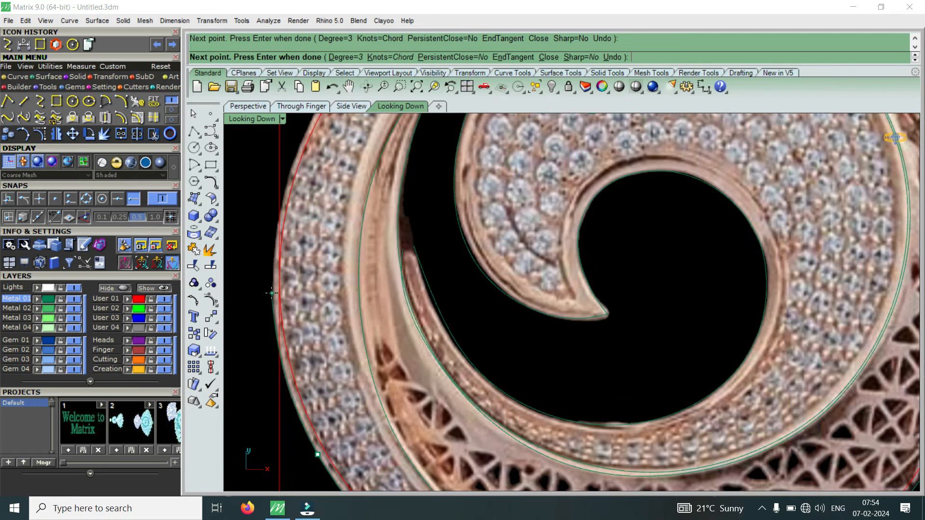
{"action": "scroll", "coordinate": [272, 292], "scroll_direction": "down", "scroll_amount": 3}
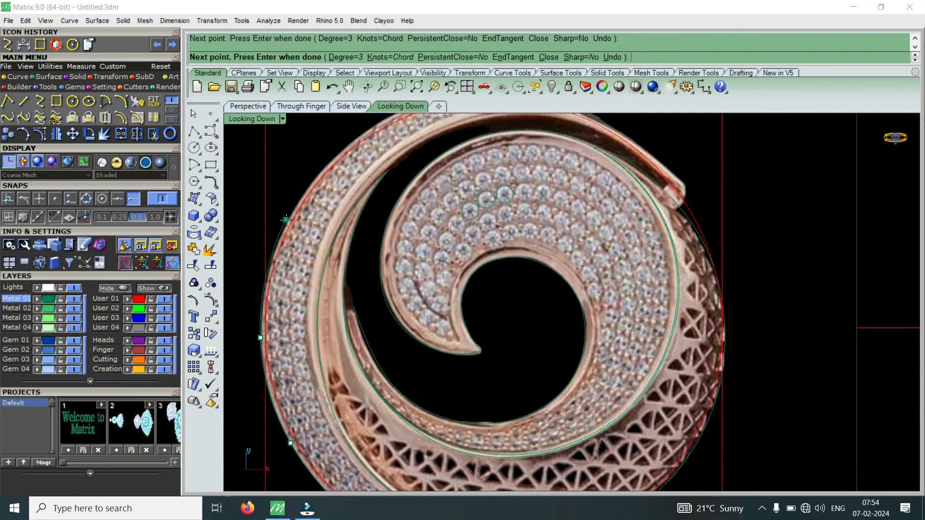
{"action": "scroll", "coordinate": [286, 220], "scroll_direction": "up", "scroll_amount": 3}
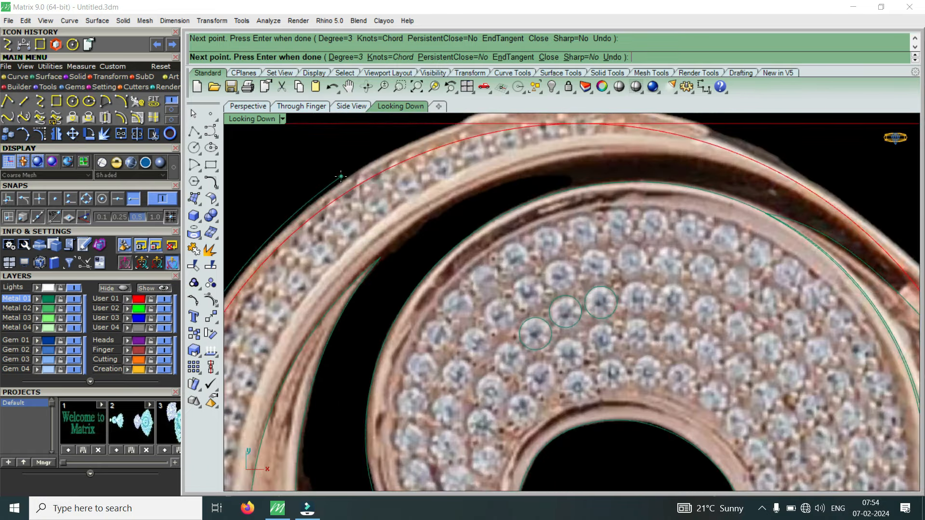
Continue the fifth curve over the pendant's top beneath the bail, down the upper right edge to the clasp-like tip, and finish it
{"action": "scroll", "coordinate": [341, 176], "scroll_direction": "down", "scroll_amount": 3}
{"action": "scroll", "coordinate": [395, 151], "scroll_direction": "up", "scroll_amount": 3}
{"action": "left_click", "coordinate": [394, 150]}
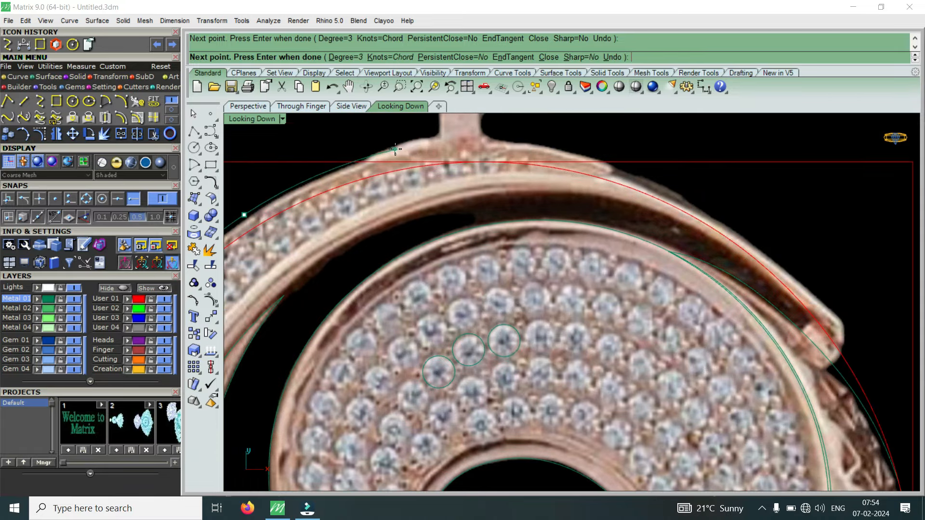
{"action": "left_click", "coordinate": [491, 132]}
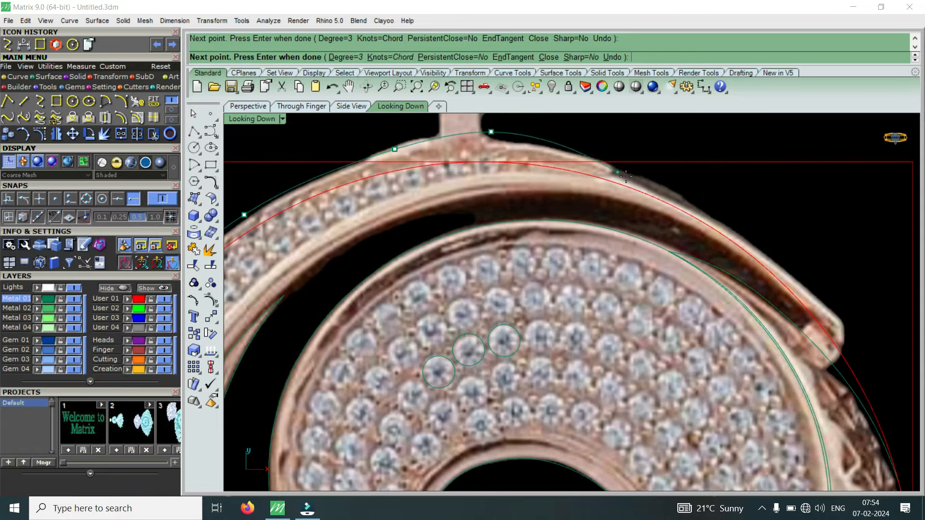
{"action": "left_click", "coordinate": [550, 143]}
{"action": "left_click", "coordinate": [717, 212]}
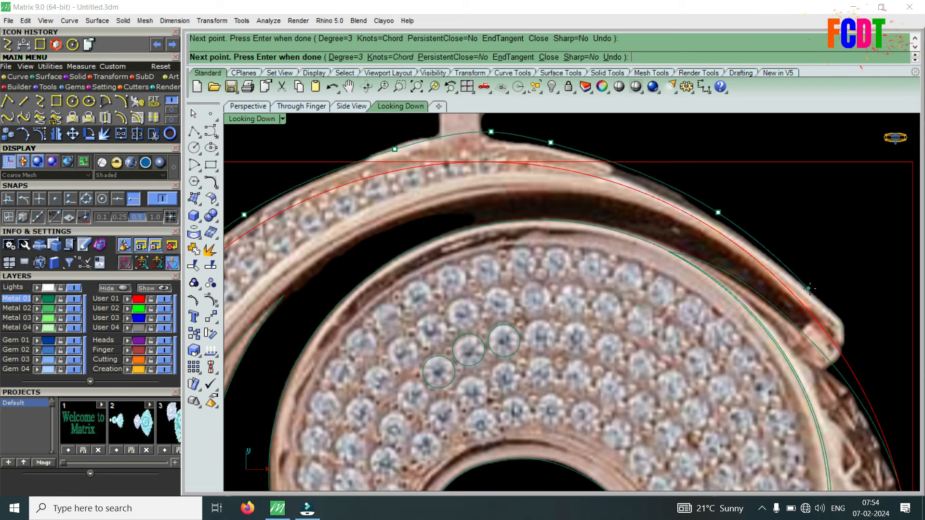
{"action": "left_click", "coordinate": [814, 289]}
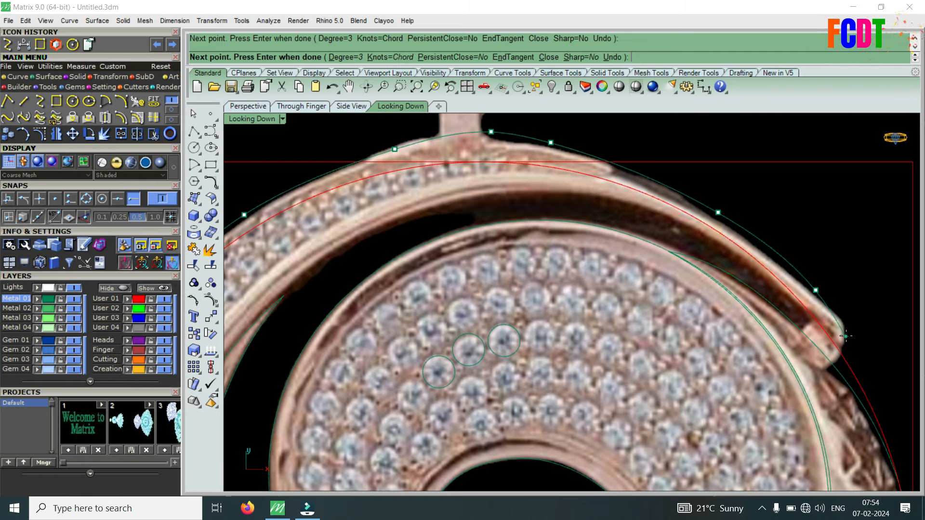
{"action": "left_click", "coordinate": [846, 336]}
{"action": "right_click", "coordinate": [844, 335]}
{"action": "scroll", "coordinate": [532, 225], "scroll_direction": "down", "scroll_amount": 15}
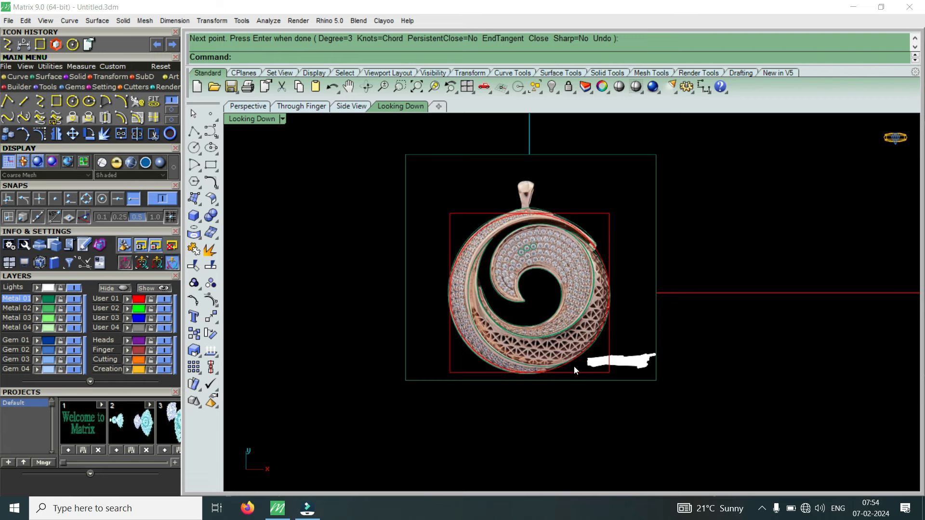
{"action": "scroll", "coordinate": [547, 382], "scroll_direction": "up", "scroll_amount": 5}
{"action": "scroll", "coordinate": [603, 348], "scroll_direction": "up", "scroll_amount": 5}
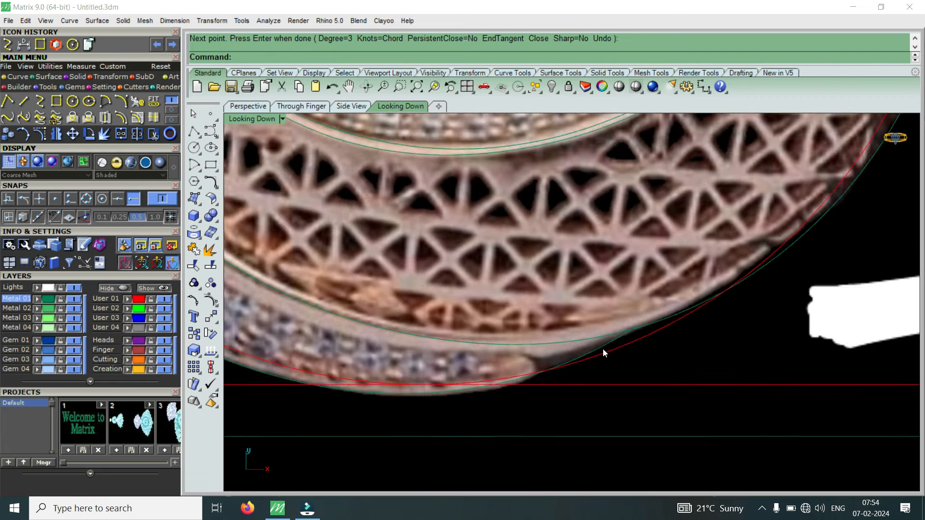
Select the fifth curve, start a sixth interpolated curve at its end, and trace the outer band's inner rim along the latticework's bottom edge
{"action": "left_click", "coordinate": [602, 345]}
{"action": "left_click", "coordinate": [642, 377]}
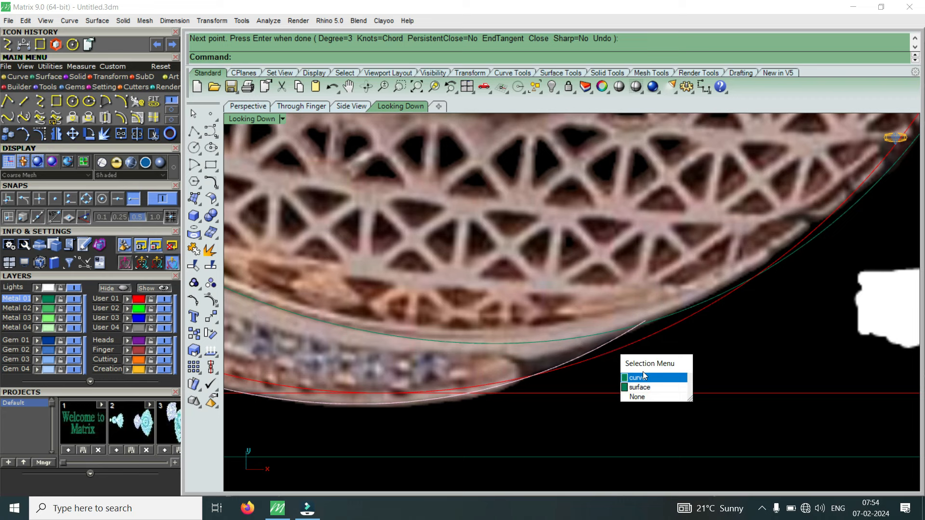
{"action": "scroll", "coordinate": [656, 317], "scroll_direction": "up", "scroll_amount": 4}
{"action": "right_click", "coordinate": [656, 318]}
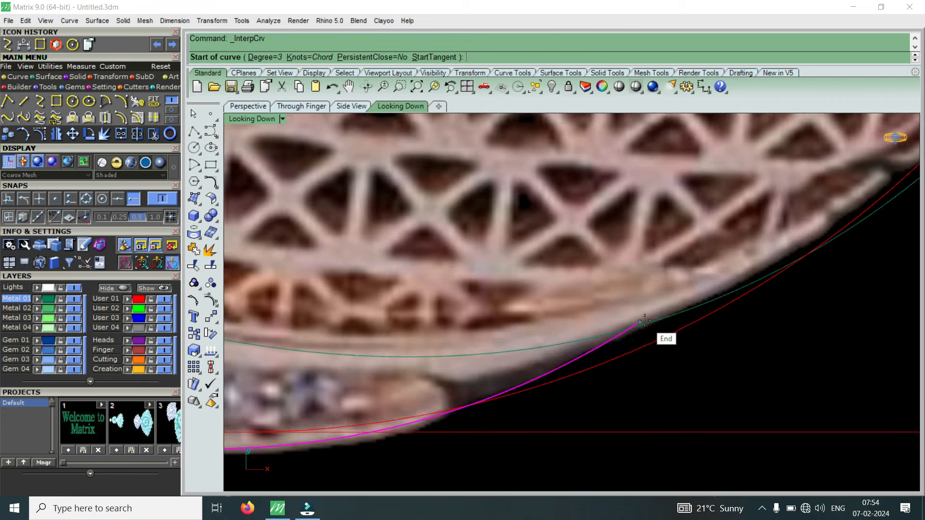
{"action": "left_click", "coordinate": [656, 322]}
{"action": "scroll", "coordinate": [584, 335], "scroll_direction": "up", "scroll_amount": 2}
{"action": "left_click", "coordinate": [585, 336]}
{"action": "scroll", "coordinate": [459, 347], "scroll_direction": "up", "scroll_amount": 2}
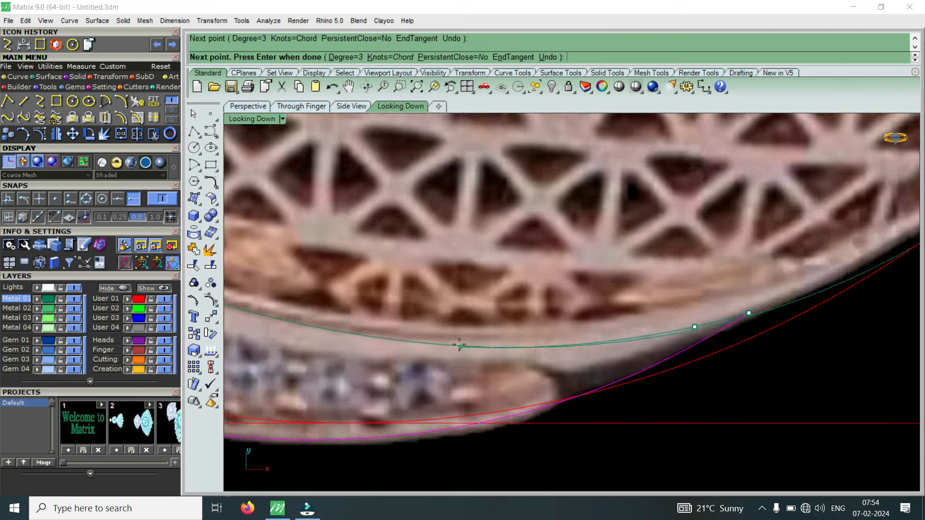
{"action": "left_click", "coordinate": [514, 343]}
{"action": "scroll", "coordinate": [482, 340], "scroll_direction": "up", "scroll_amount": 2}
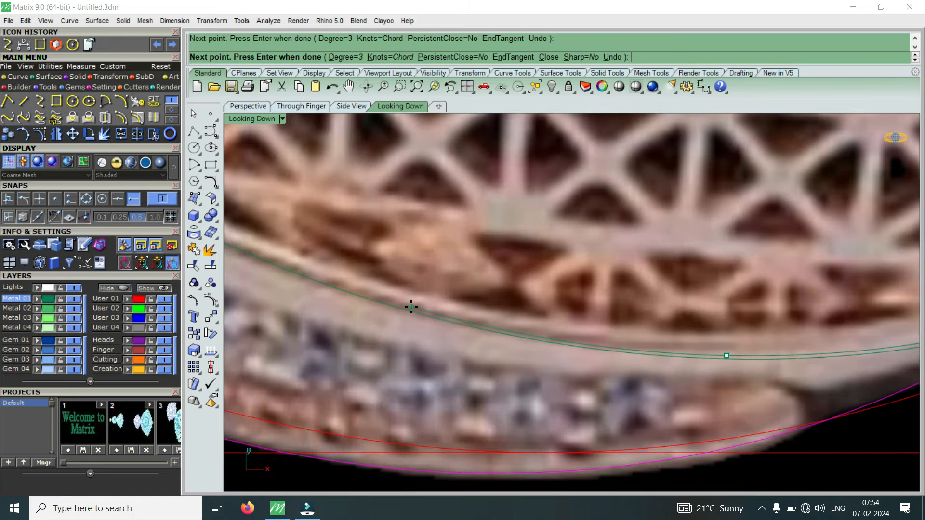
{"action": "left_click", "coordinate": [410, 307]}
Continue the sixth curve along the outer band's inner rim around the latticework's lower left and up its left side
{"action": "scroll", "coordinate": [411, 307], "scroll_direction": "down", "scroll_amount": 3}
{"action": "scroll", "coordinate": [404, 294], "scroll_direction": "up", "scroll_amount": 3}
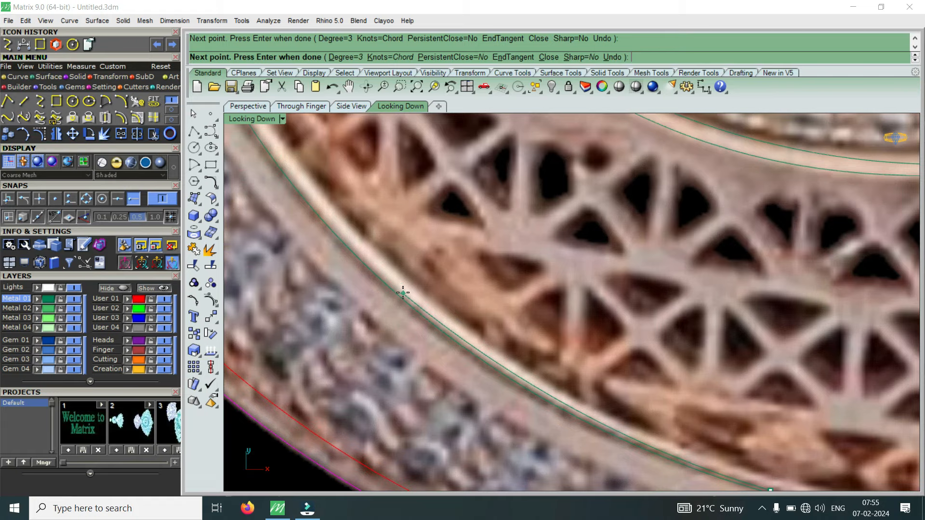
{"action": "left_click", "coordinate": [406, 298]}
{"action": "scroll", "coordinate": [406, 297], "scroll_direction": "down", "scroll_amount": 3}
{"action": "scroll", "coordinate": [339, 246], "scroll_direction": "up", "scroll_amount": 3}
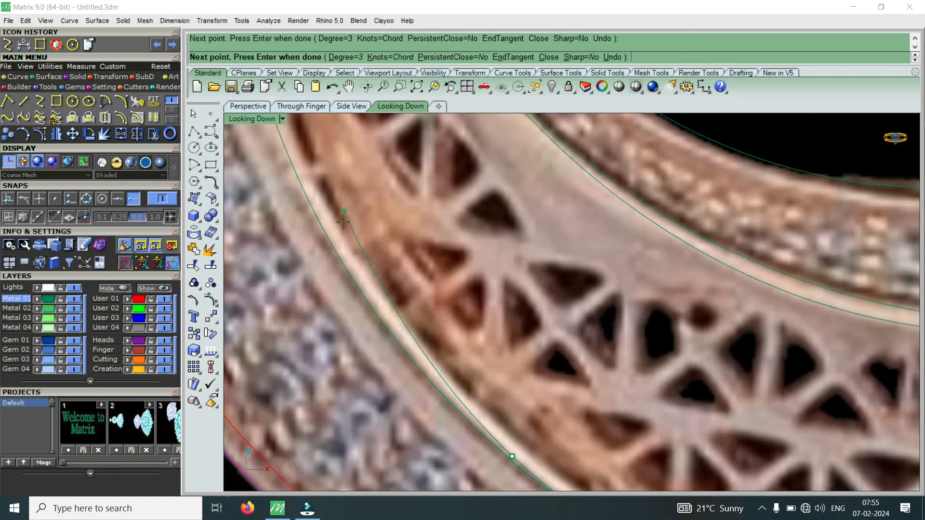
{"action": "left_click", "coordinate": [339, 248]}
{"action": "scroll", "coordinate": [342, 248], "scroll_direction": "down", "scroll_amount": 3}
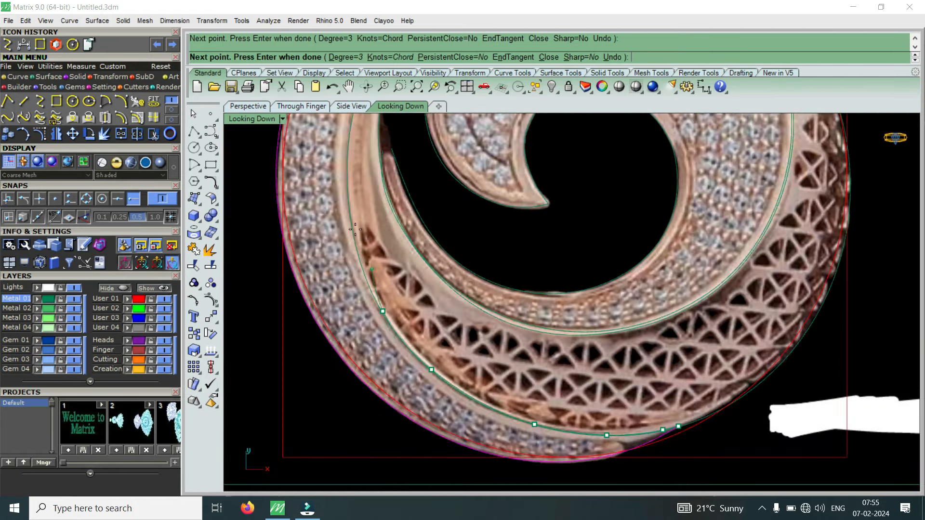
{"action": "scroll", "coordinate": [356, 244], "scroll_direction": "up", "scroll_amount": 3}
{"action": "left_click", "coordinate": [357, 242]}
Continue the sixth curve up the outer band's upper left inner edge to where it meets the dark gap
{"action": "scroll", "coordinate": [357, 243], "scroll_direction": "down", "scroll_amount": 3}
{"action": "scroll", "coordinate": [353, 224], "scroll_direction": "up", "scroll_amount": 3}
{"action": "scroll", "coordinate": [353, 224], "scroll_direction": "up", "scroll_amount": 3}
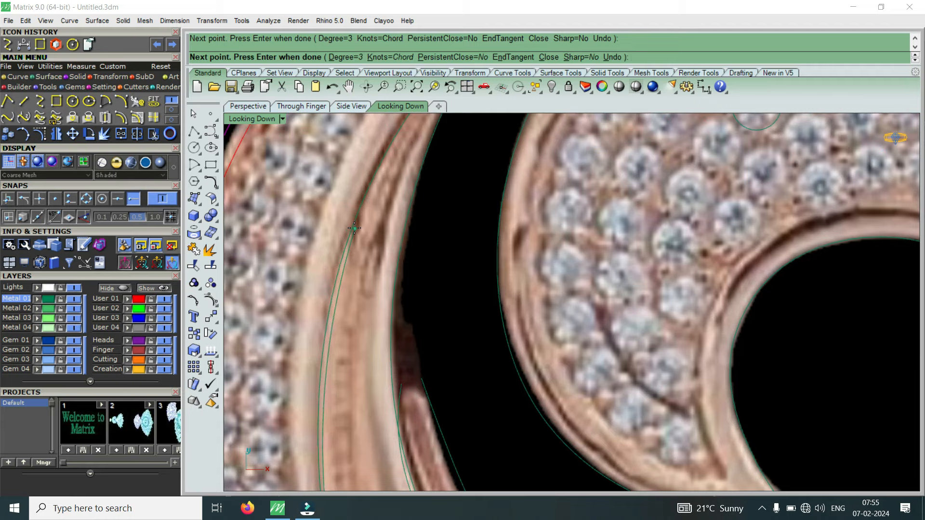
{"action": "scroll", "coordinate": [354, 228], "scroll_direction": "down", "scroll_amount": 3}
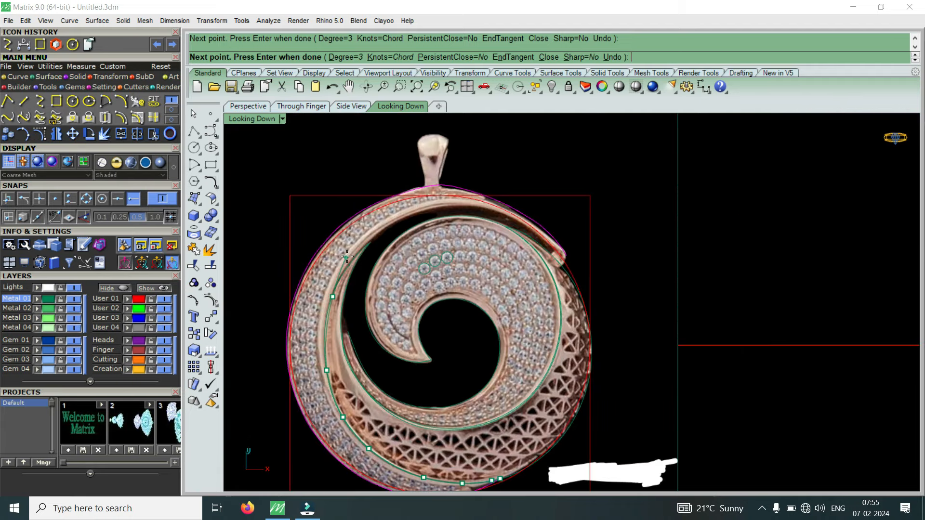
{"action": "scroll", "coordinate": [361, 251], "scroll_direction": "up", "scroll_amount": 3}
{"action": "scroll", "coordinate": [361, 250], "scroll_direction": "up", "scroll_amount": 2}
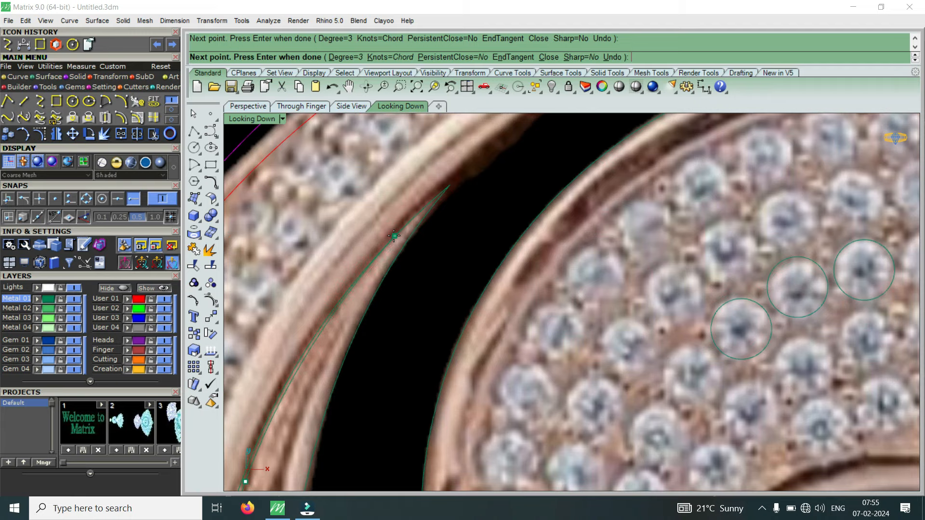
{"action": "left_click", "coordinate": [394, 236]}
{"action": "scroll", "coordinate": [394, 236], "scroll_direction": "down", "scroll_amount": 1}
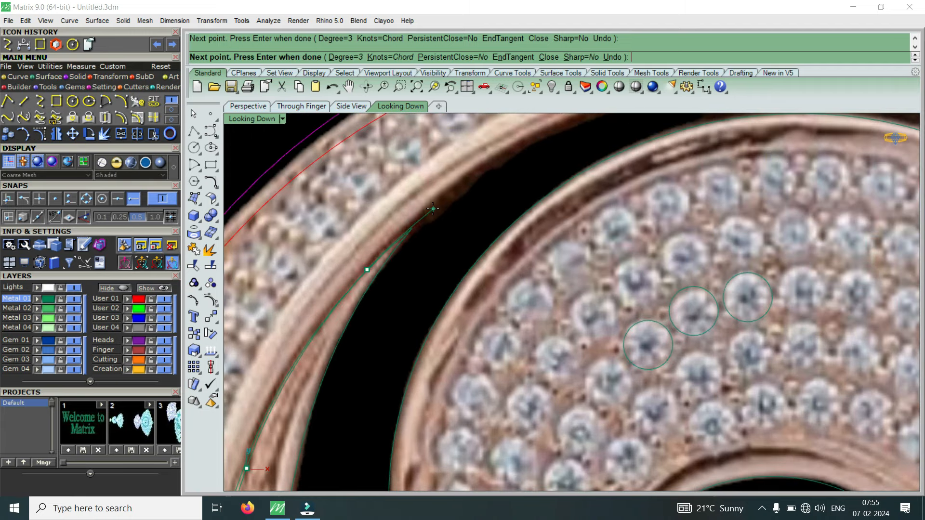
{"action": "left_click", "coordinate": [433, 208]}
{"action": "scroll", "coordinate": [433, 209], "scroll_direction": "down", "scroll_amount": 3}
{"action": "scroll", "coordinate": [491, 169], "scroll_direction": "up", "scroll_amount": 3}
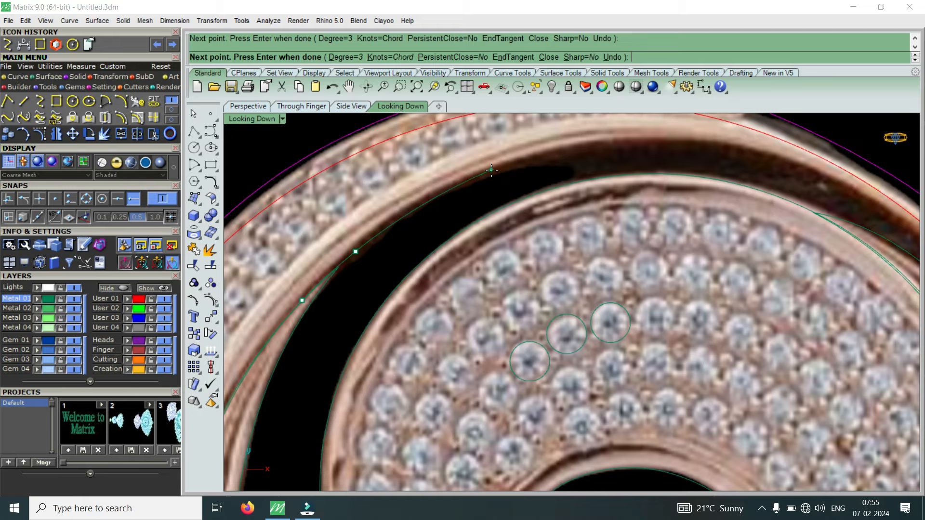
Continue the sixth curve over the top of the dark gap along the outer band's inner edge
{"action": "left_click", "coordinate": [493, 172]}
{"action": "scroll", "coordinate": [492, 172], "scroll_direction": "down", "scroll_amount": 3}
{"action": "scroll", "coordinate": [575, 158], "scroll_direction": "up", "scroll_amount": 3}
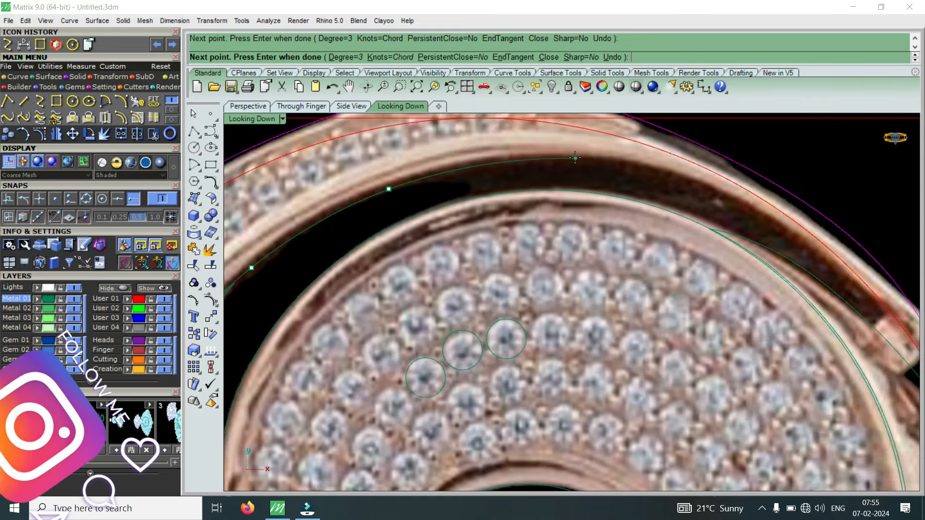
{"action": "left_click", "coordinate": [575, 158]}
{"action": "scroll", "coordinate": [576, 157], "scroll_direction": "down", "scroll_amount": 3}
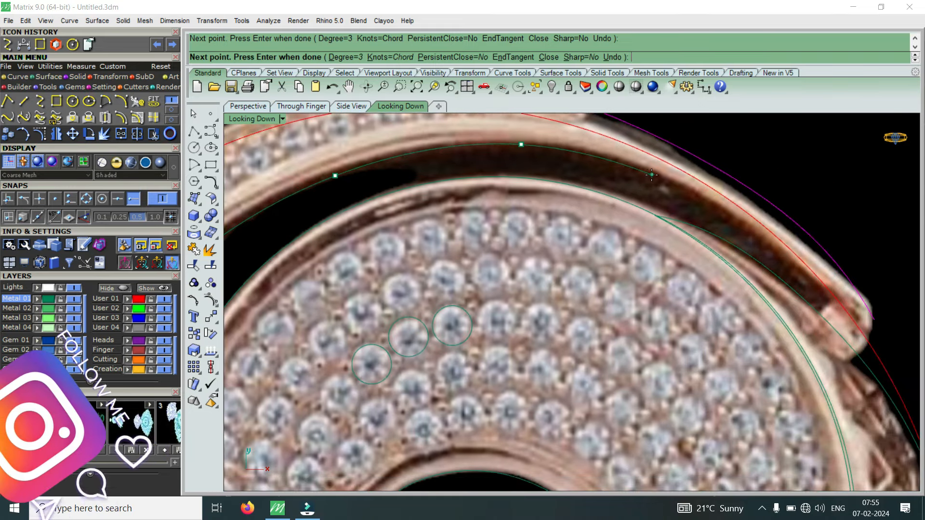
{"action": "scroll", "coordinate": [651, 175], "scroll_direction": "down", "scroll_amount": 1}
{"action": "left_click", "coordinate": [652, 175]}
{"action": "scroll", "coordinate": [700, 191], "scroll_direction": "up", "scroll_amount": 2}
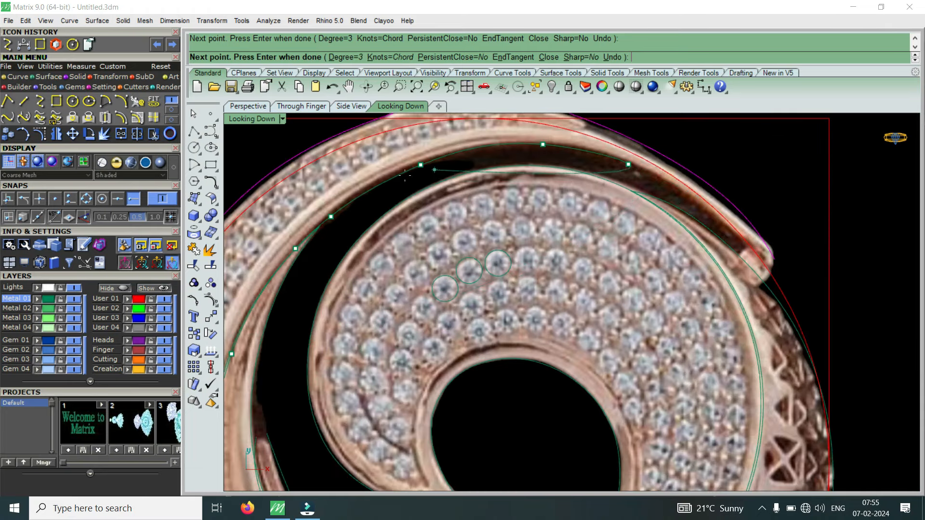
Continue the sixth curve down the upper right of the dark gap to the clasp-like tip and finish it
{"action": "scroll", "coordinate": [543, 236], "scroll_direction": "down", "scroll_amount": 6}
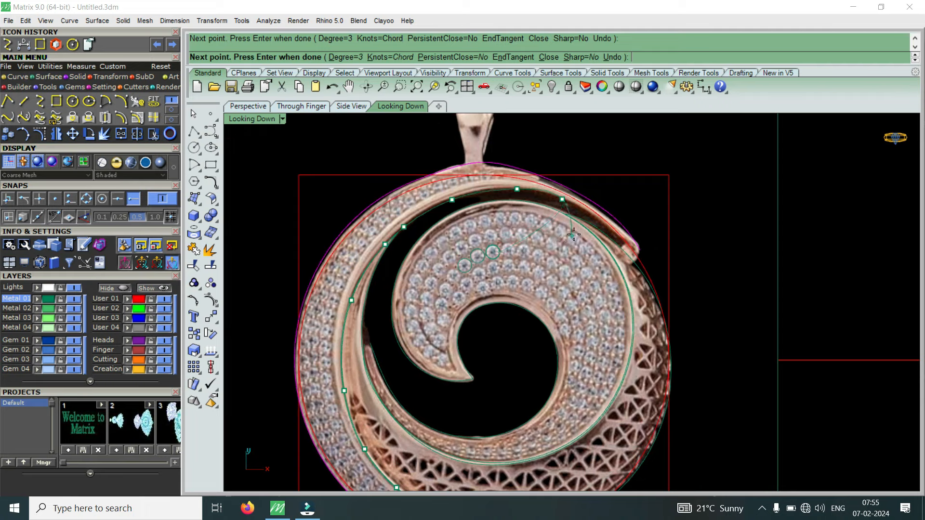
{"action": "scroll", "coordinate": [584, 234], "scroll_direction": "up", "scroll_amount": 6}
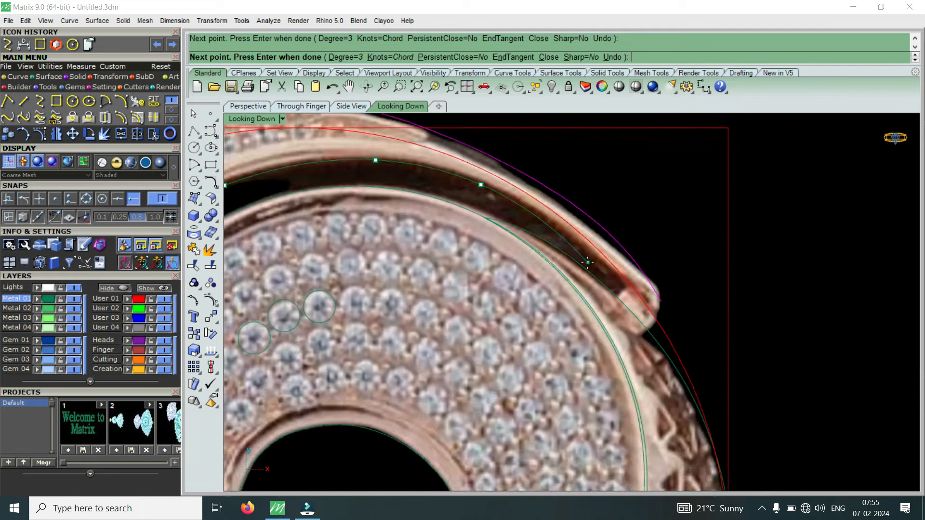
{"action": "left_click", "coordinate": [596, 259]}
{"action": "scroll", "coordinate": [601, 261], "scroll_direction": "down", "scroll_amount": 3}
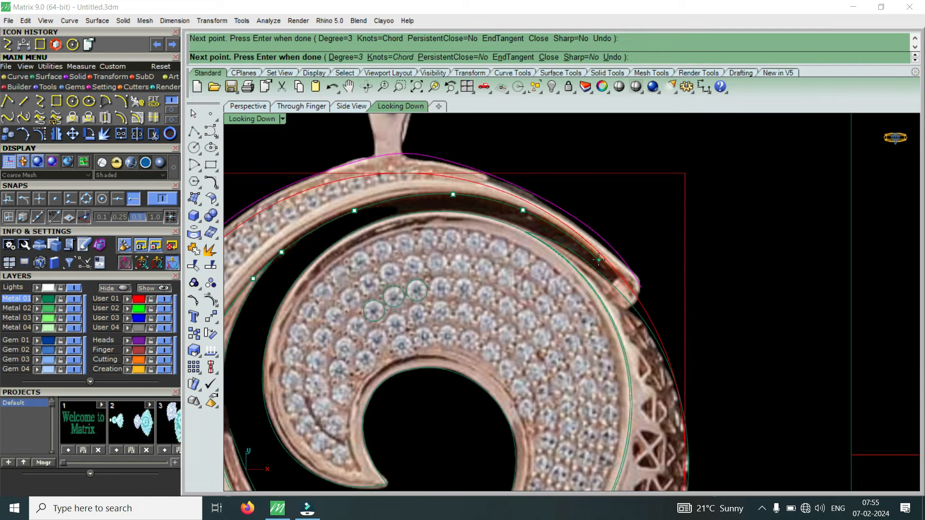
{"action": "scroll", "coordinate": [617, 281], "scroll_direction": "up", "scroll_amount": 4}
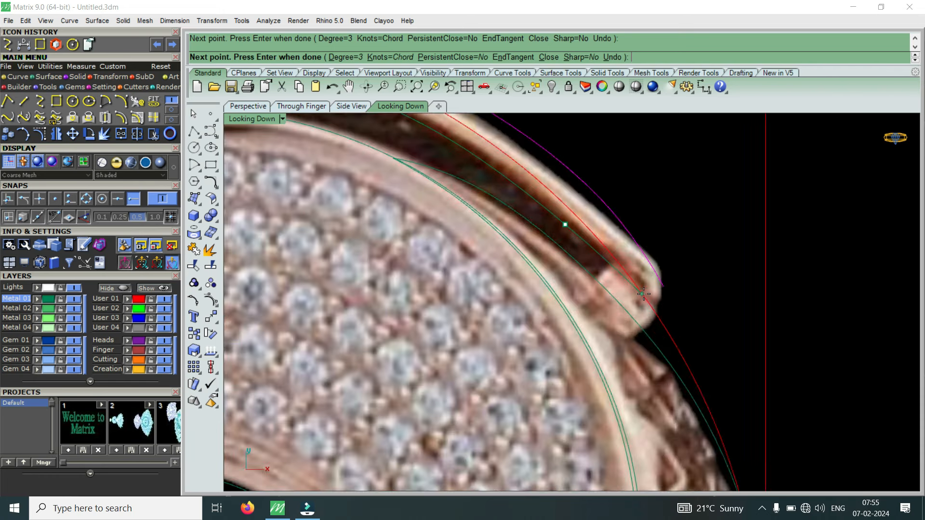
{"action": "left_click", "coordinate": [644, 294]}
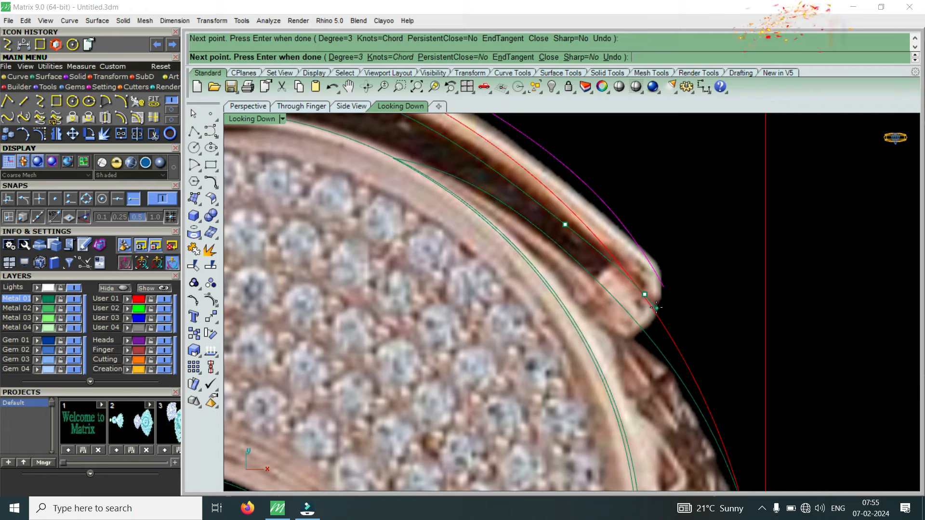
{"action": "scroll", "coordinate": [656, 307], "scroll_direction": "down", "scroll_amount": 3}
{"action": "scroll", "coordinate": [657, 308], "scroll_direction": "up", "scroll_amount": 4}
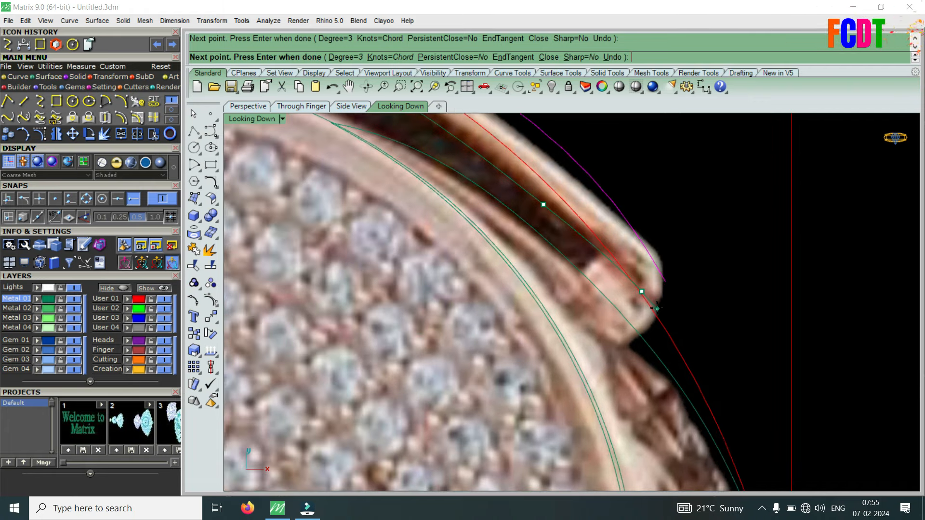
{"action": "key", "text": "Return"}
Examine the traced outer-band and gap curves against the pendant reference image, both close up and as a whole
{"action": "scroll", "coordinate": [644, 282], "scroll_direction": "down", "scroll_amount": 6}
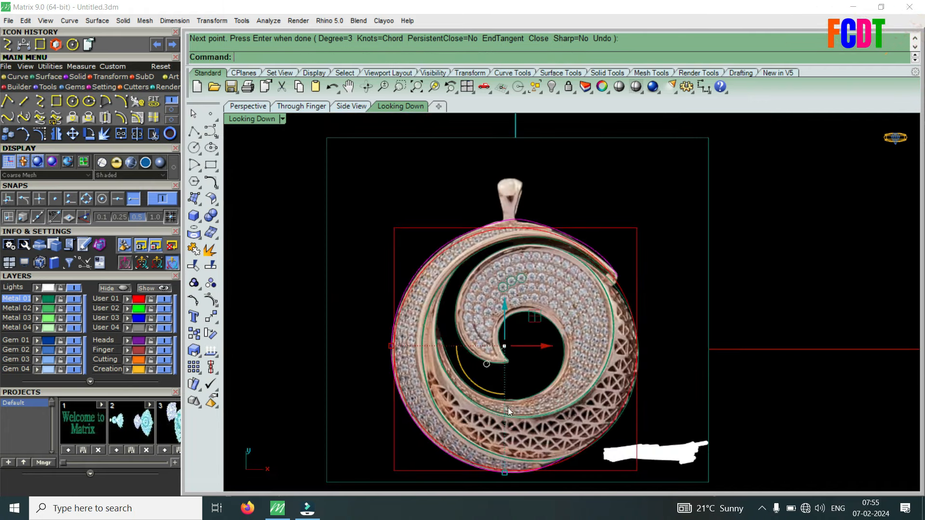
{"action": "scroll", "coordinate": [542, 233], "scroll_direction": "up", "scroll_amount": 5}
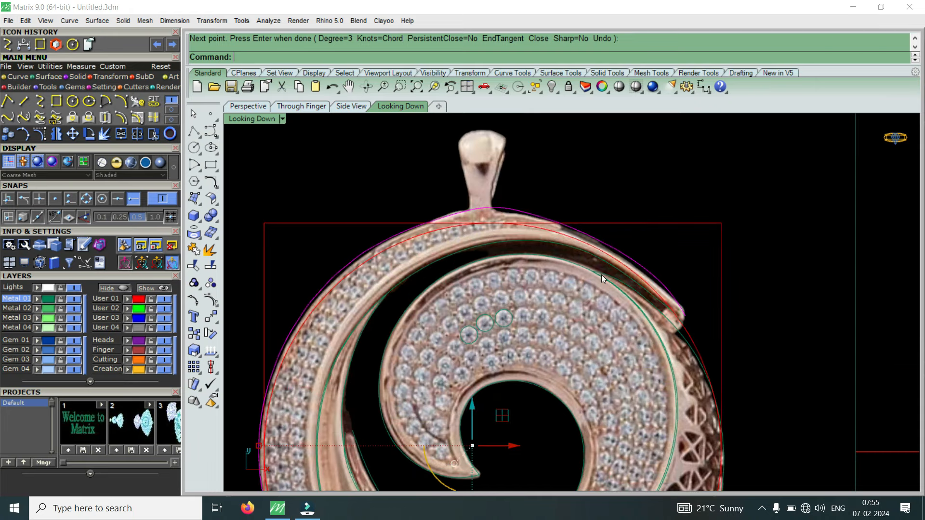
{"action": "scroll", "coordinate": [425, 286], "scroll_direction": "down", "scroll_amount": 5}
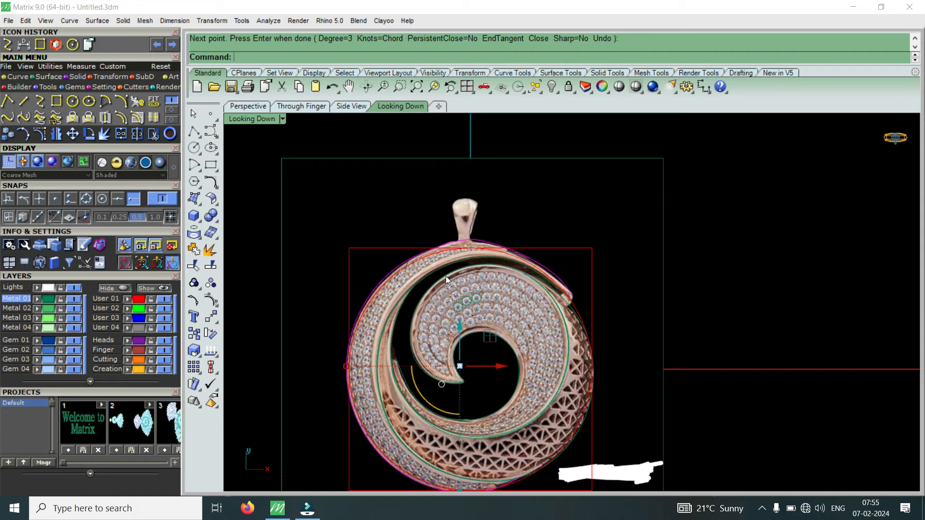
{"action": "scroll", "coordinate": [432, 272], "scroll_direction": "up", "scroll_amount": 12}
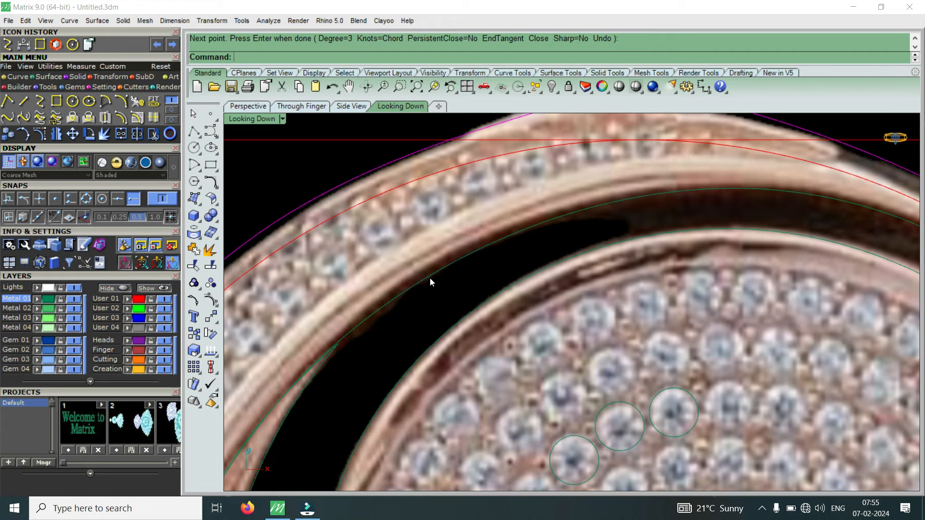
{"action": "scroll", "coordinate": [605, 222], "scroll_direction": "down", "scroll_amount": 12}
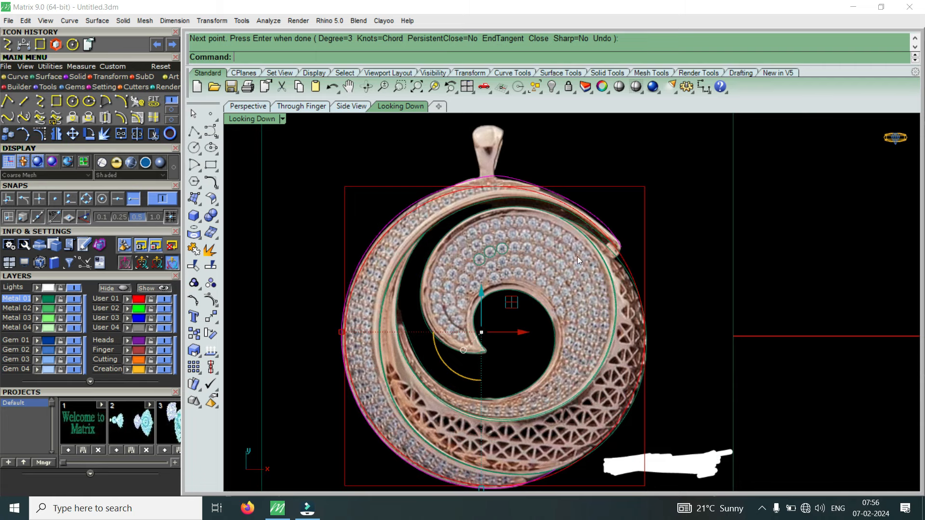
{"action": "scroll", "coordinate": [593, 259], "scroll_direction": "down", "scroll_amount": 5}
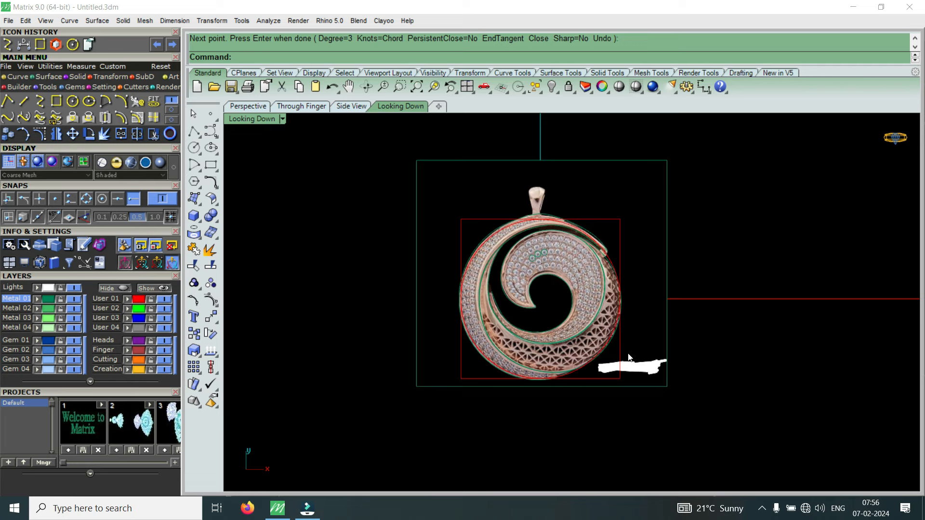
{"action": "left_click", "coordinate": [71, 101]}
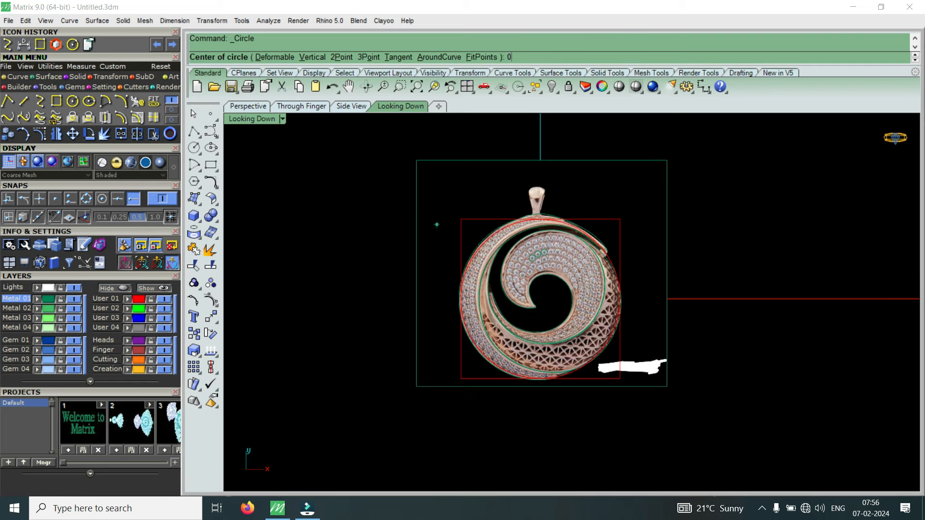
{"action": "type", "text": "0"}
{"action": "key", "text": "Return"}
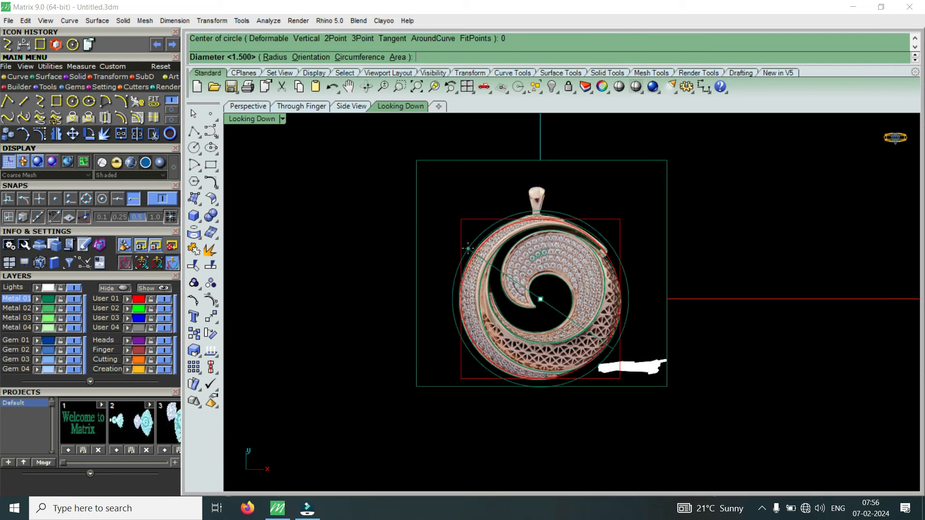
{"action": "left_click", "coordinate": [468, 249]}
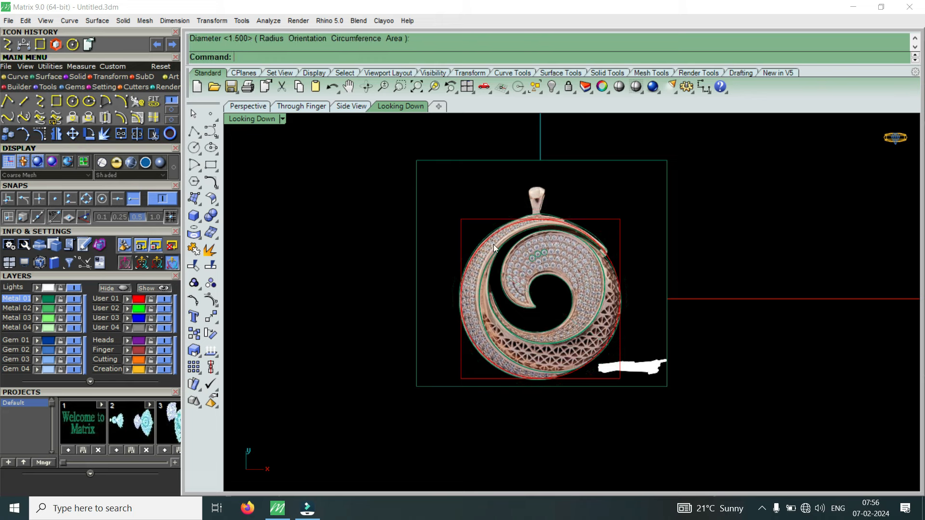
Draw an interpolated cutting curve around the pendant's right side, from above the bail down past the reference image's lower edge
{"action": "scroll", "coordinate": [558, 203], "scroll_direction": "up", "scroll_amount": 2}
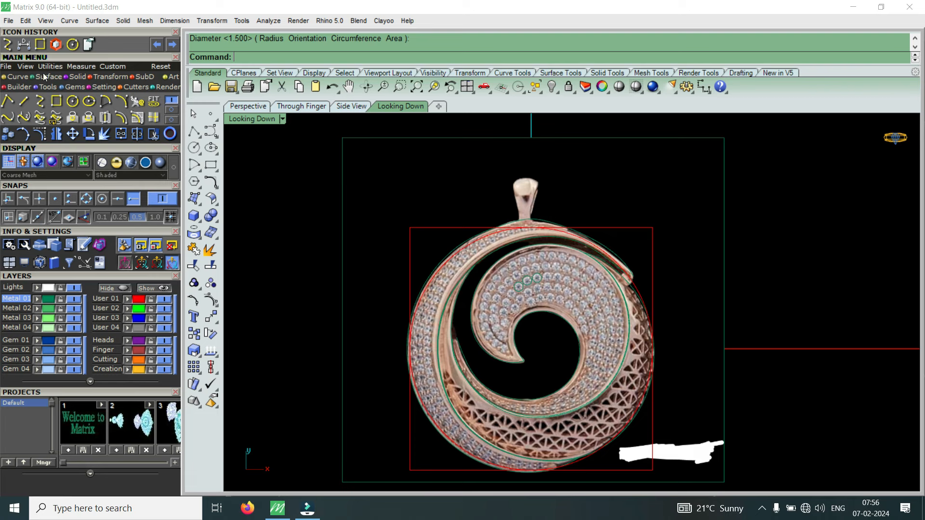
{"action": "left_click", "coordinate": [39, 101]}
{"action": "scroll", "coordinate": [648, 243], "scroll_direction": "down", "scroll_amount": 3}
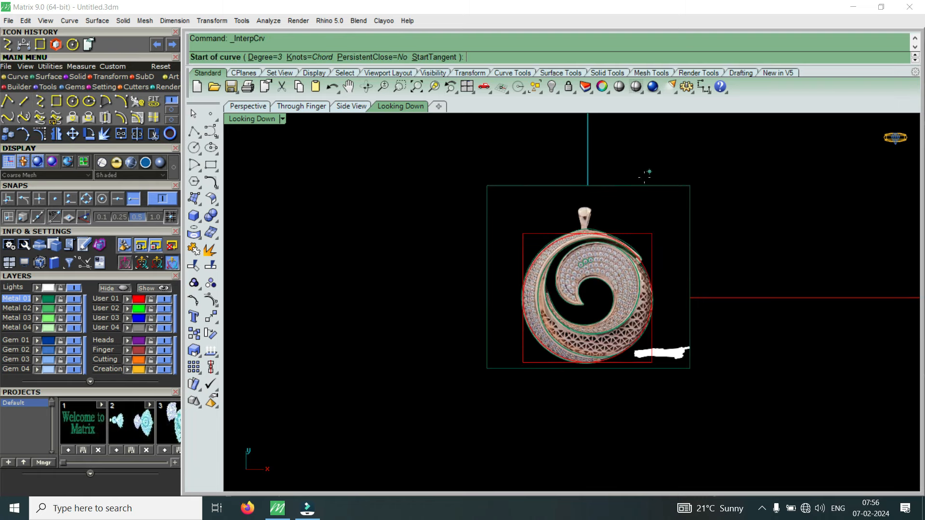
{"action": "left_click", "coordinate": [592, 180]}
{"action": "scroll", "coordinate": [611, 216], "scroll_direction": "up", "scroll_amount": 2}
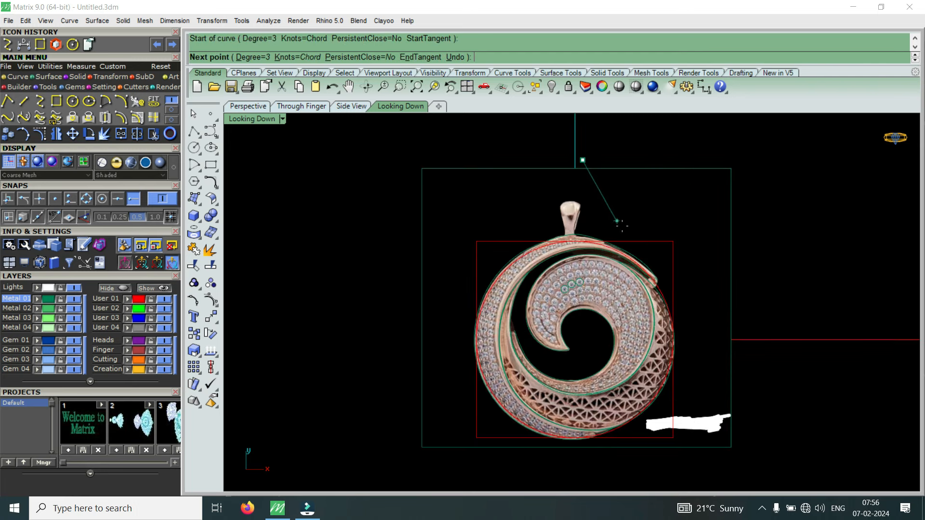
{"action": "left_click", "coordinate": [624, 231]}
{"action": "left_click", "coordinate": [688, 304]}
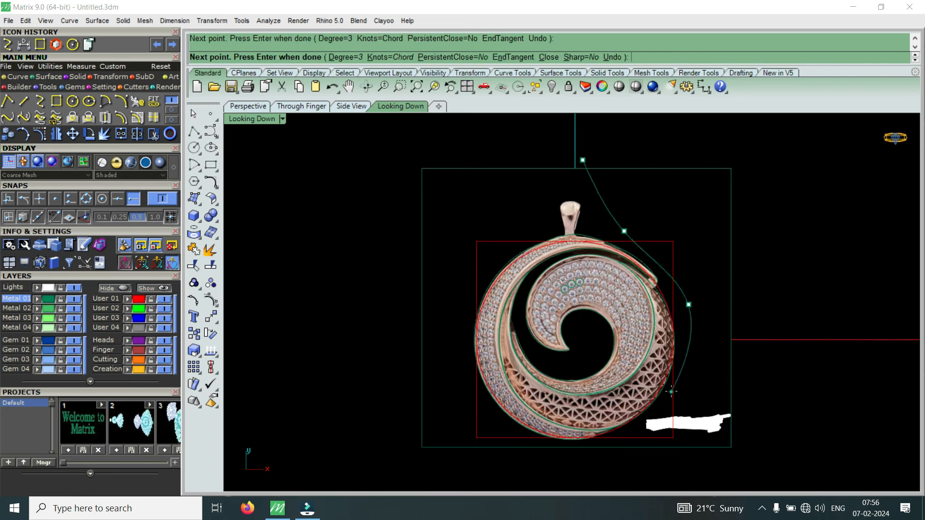
{"action": "left_click", "coordinate": [671, 391]}
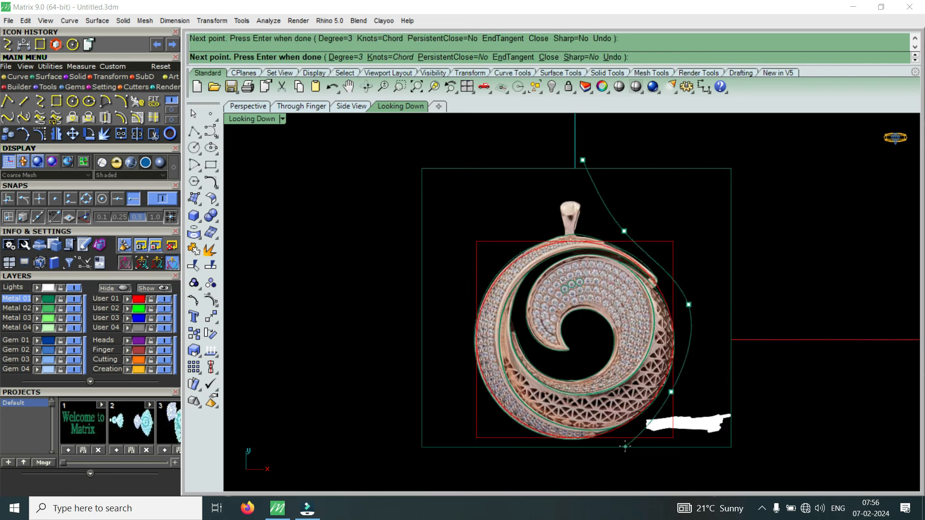
{"action": "left_click", "coordinate": [597, 451]}
{"action": "right_click", "coordinate": [597, 451]}
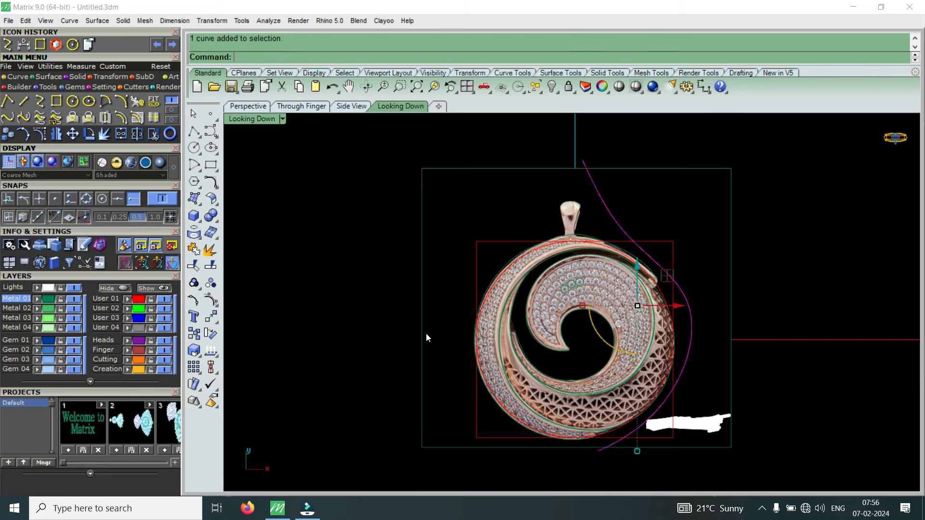
Trim away the reference image outside the right-hand cutting curve and delete that curve
{"action": "left_click", "coordinate": [137, 133]}
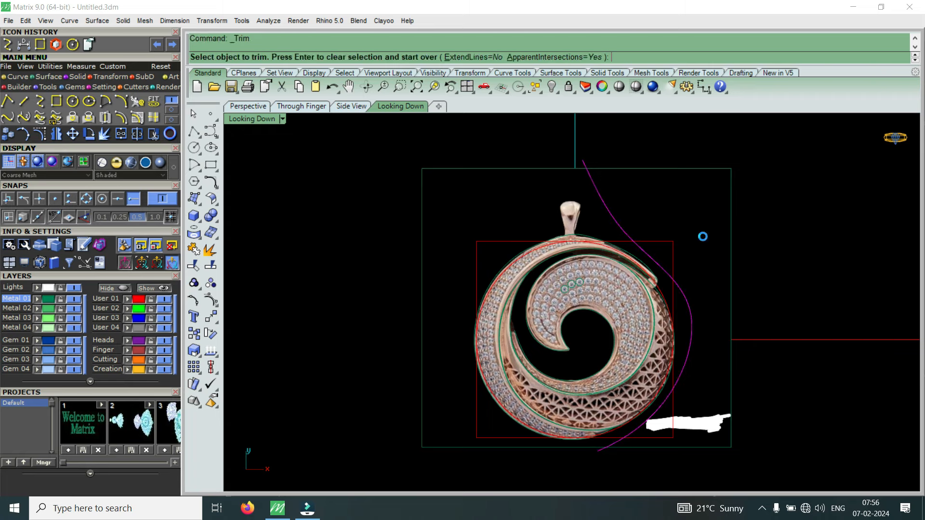
{"action": "scroll", "coordinate": [703, 236], "scroll_direction": "down", "scroll_amount": 3}
{"action": "right_click", "coordinate": [628, 205]}
{"action": "scroll", "coordinate": [628, 189], "scroll_direction": "up", "scroll_amount": 4}
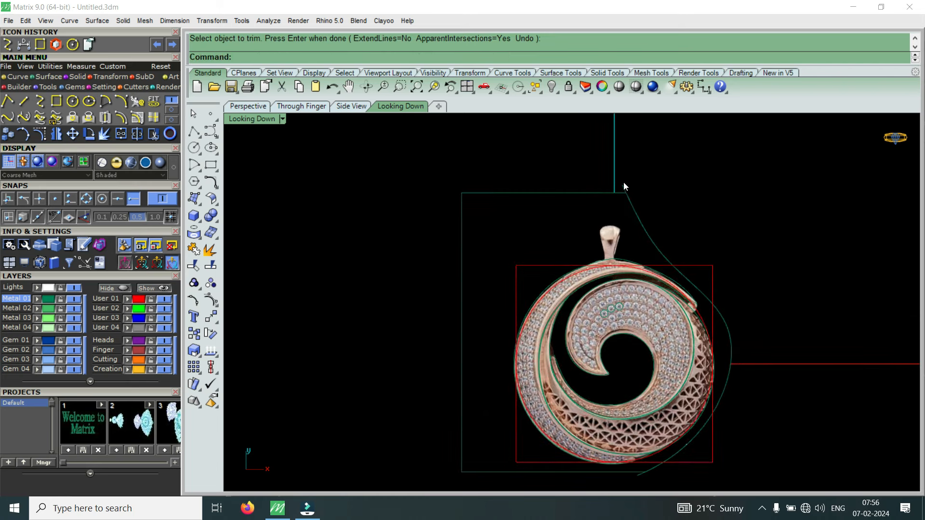
{"action": "left_click", "coordinate": [624, 185]}
{"action": "key", "text": "Delete"}
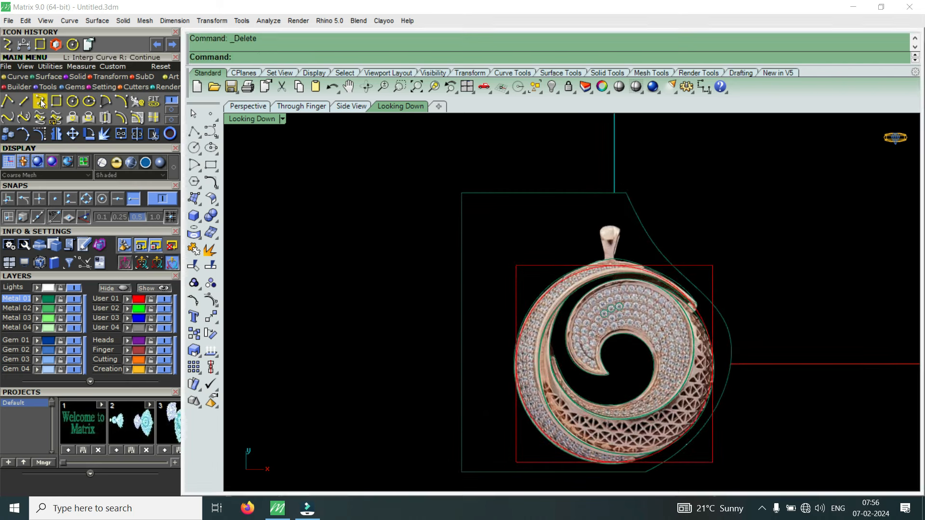
Start an interpolated cutting curve above the bail and run it down around the pendant's upper left side
{"action": "left_click", "coordinate": [43, 98]}
{"action": "scroll", "coordinate": [612, 195], "scroll_direction": "up", "scroll_amount": 2}
{"action": "left_click", "coordinate": [606, 193]}
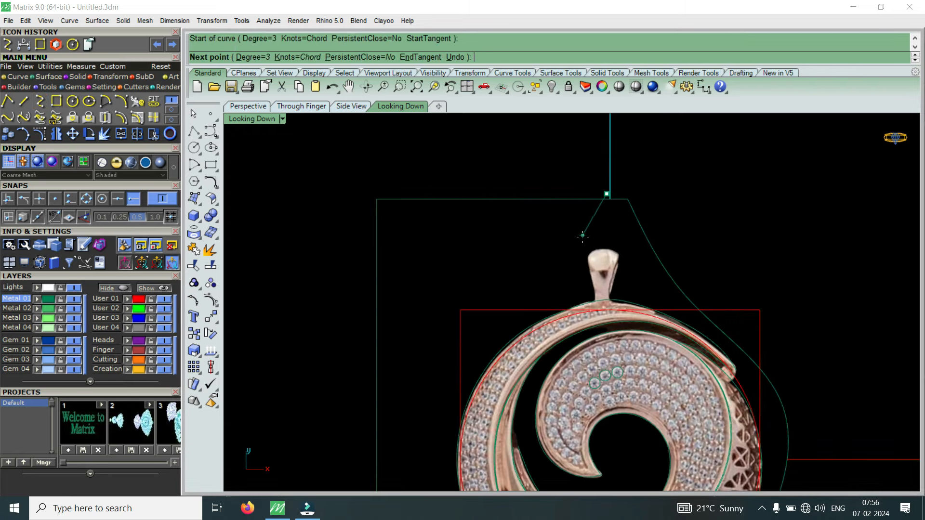
{"action": "left_click", "coordinate": [582, 245]}
{"action": "left_click", "coordinate": [545, 309]}
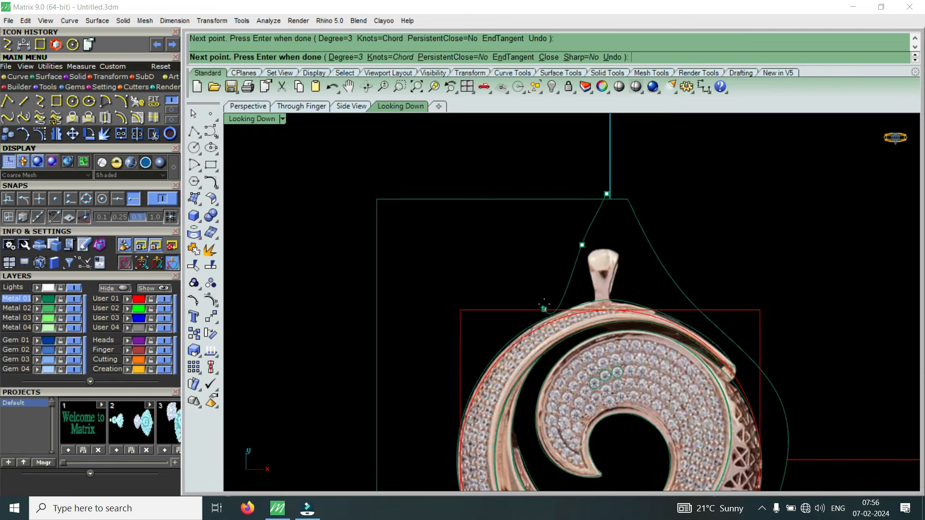
{"action": "scroll", "coordinate": [530, 317], "scroll_direction": "down", "scroll_amount": 3}
{"action": "scroll", "coordinate": [507, 327], "scroll_direction": "up", "scroll_amount": 1}
{"action": "left_click", "coordinate": [513, 330]}
{"action": "left_click", "coordinate": [503, 362]}
Continue the cutting curve around the pendant's lower left side and finish it just below the image's lower edge
{"action": "scroll", "coordinate": [506, 366], "scroll_direction": "down", "scroll_amount": 3}
{"action": "scroll", "coordinate": [481, 424], "scroll_direction": "up", "scroll_amount": 3}
{"action": "left_click", "coordinate": [569, 319]}
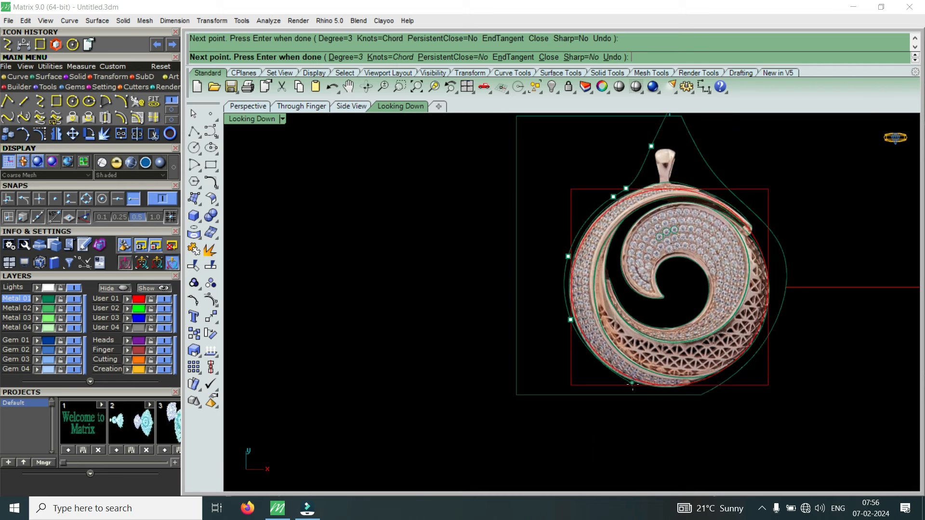
{"action": "scroll", "coordinate": [628, 383], "scroll_direction": "up", "scroll_amount": 4}
{"action": "left_click", "coordinate": [586, 362]}
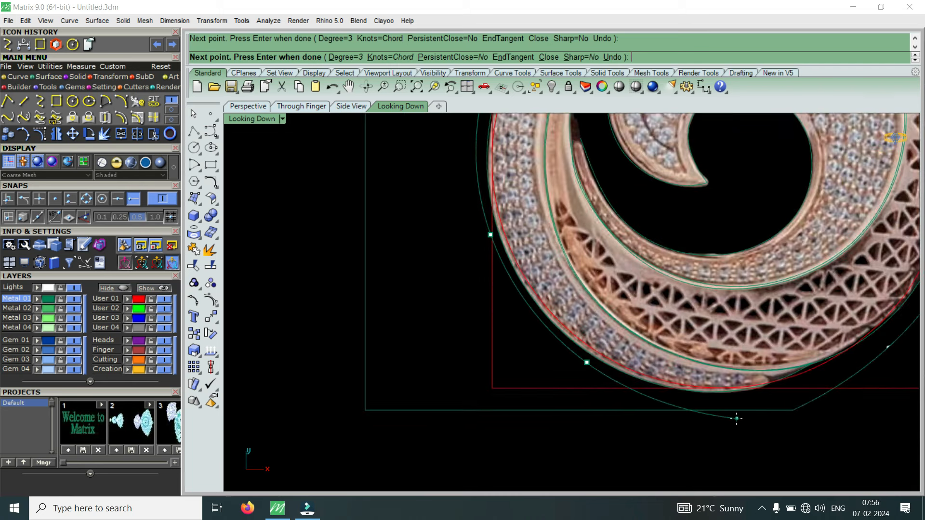
{"action": "left_click", "coordinate": [735, 417]}
{"action": "key", "text": "Return"}
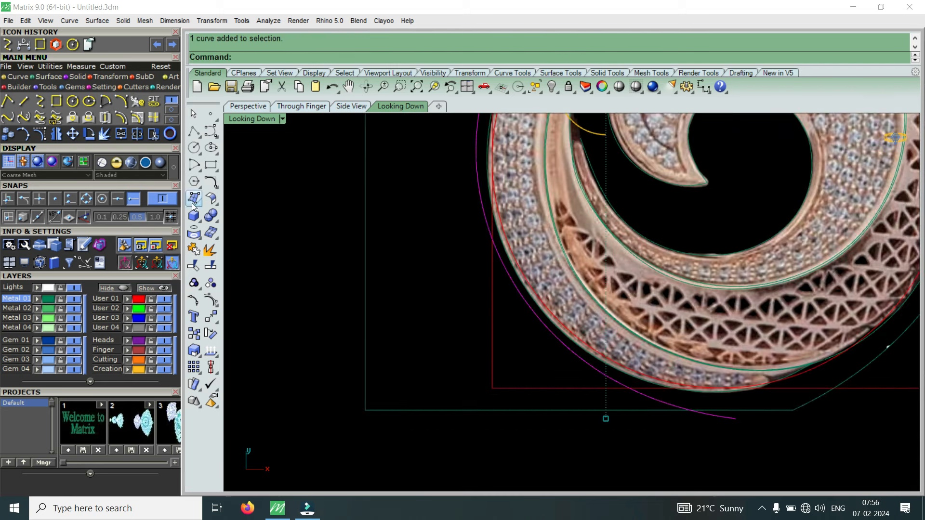
Trim away the reference image outside the left-hand cutting curve and delete that curve
{"action": "left_click", "coordinate": [154, 137]}
{"action": "scroll", "coordinate": [460, 335], "scroll_direction": "down", "scroll_amount": 5}
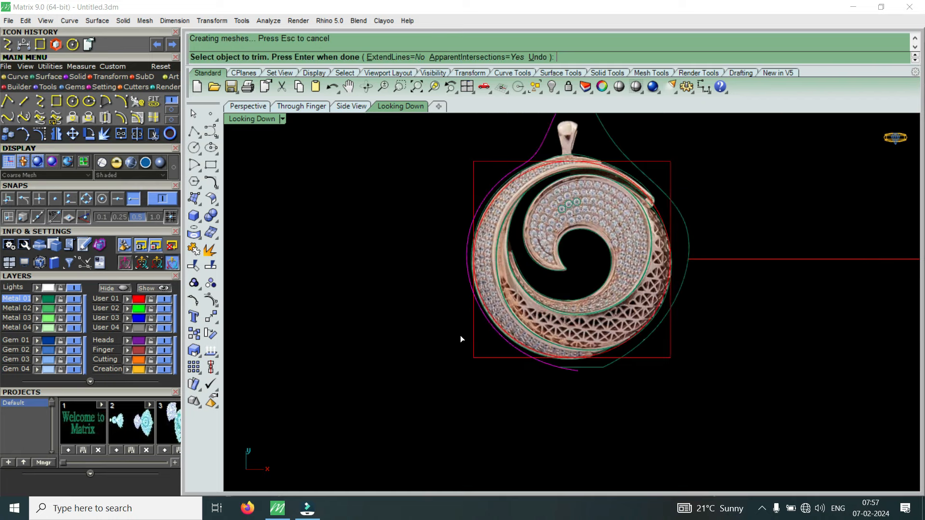
{"action": "scroll", "coordinate": [522, 207], "scroll_direction": "up", "scroll_amount": 10}
{"action": "key", "text": "Return"}
{"action": "left_click", "coordinate": [511, 192]}
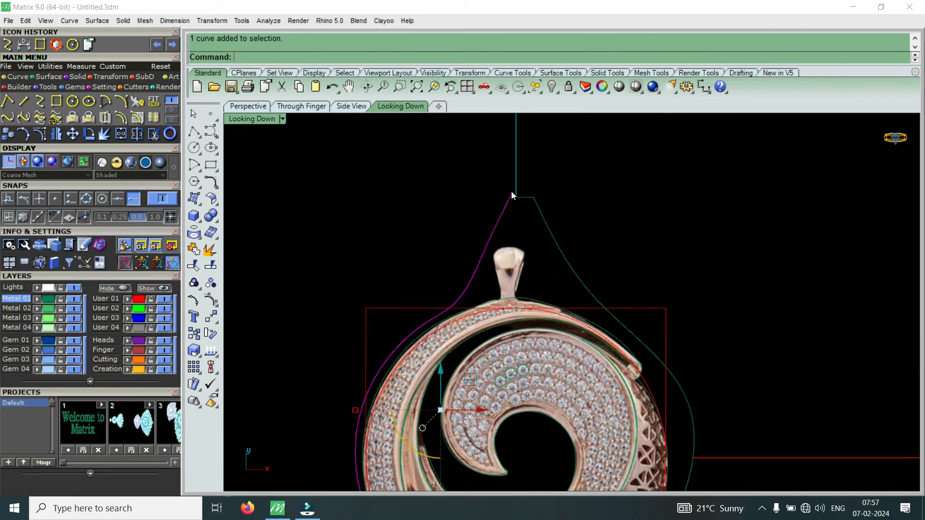
{"action": "key", "text": "Delete"}
{"action": "scroll", "coordinate": [514, 198], "scroll_direction": "down", "scroll_amount": 5}
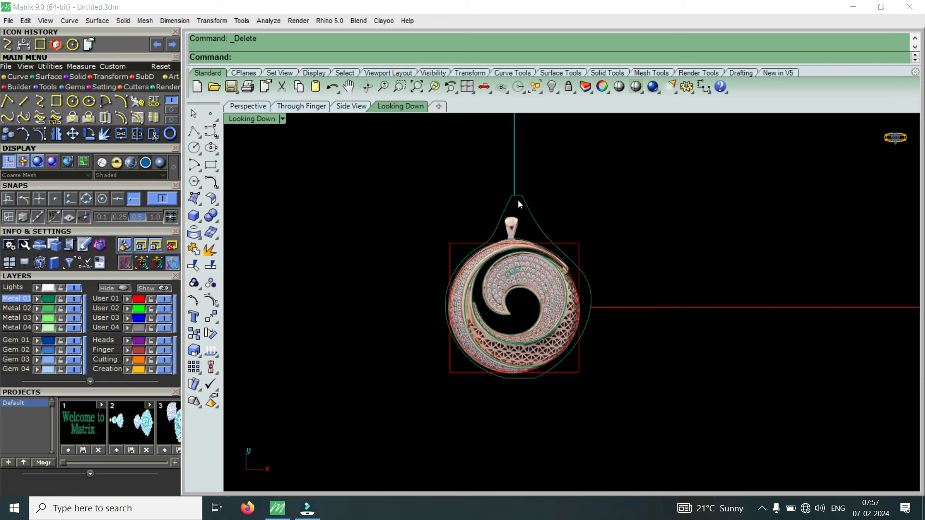
Draw a horizontal line just above the bail, crossing both sides of the trimmed reference image
{"action": "scroll", "coordinate": [523, 215], "scroll_direction": "up", "scroll_amount": 5}
{"action": "left_click", "coordinate": [23, 101]}
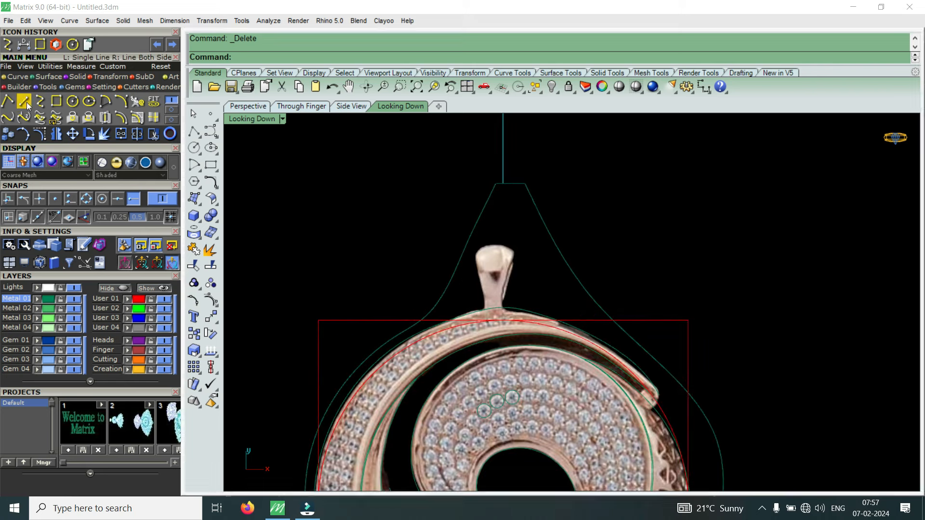
{"action": "left_click", "coordinate": [442, 238]}
{"action": "left_click", "coordinate": [592, 234]}
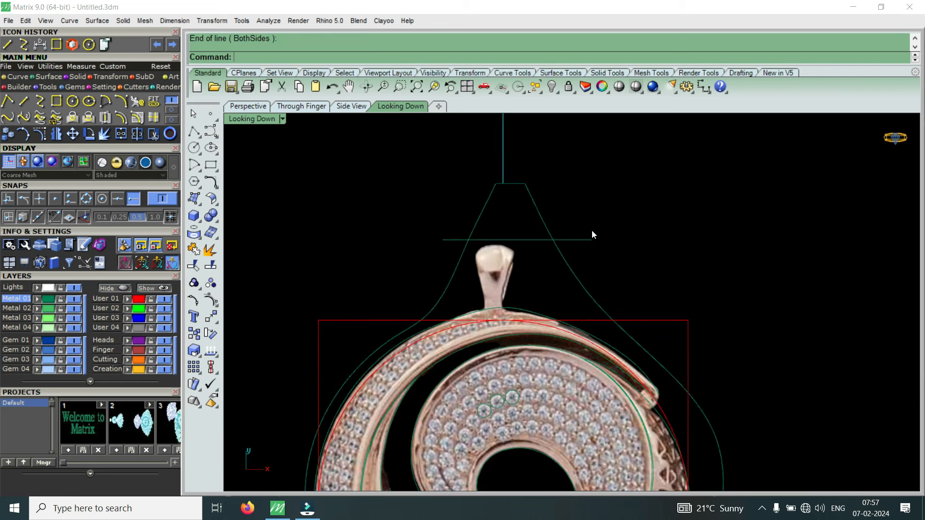
Trim off the part of the reference image above the horizontal line and delete the line
{"action": "left_click", "coordinate": [515, 239]}
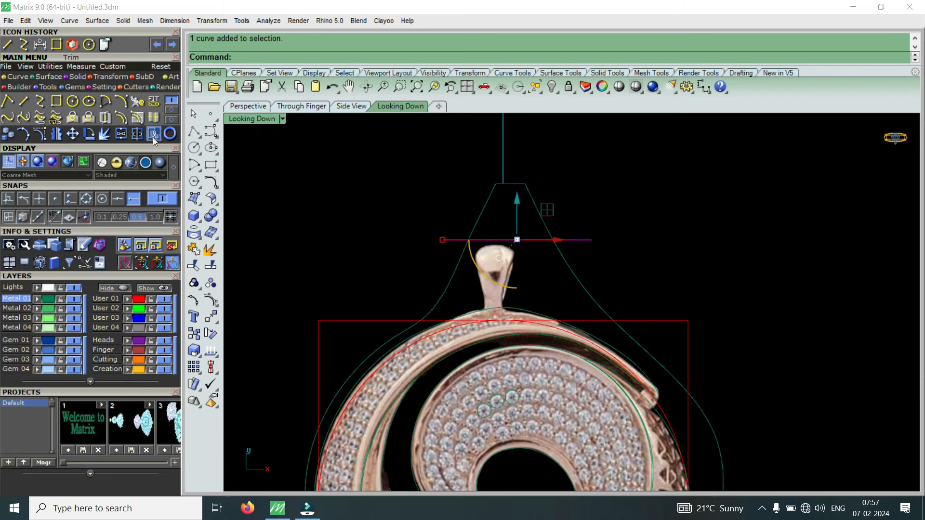
{"action": "key", "text": "ctrl+t"}
{"action": "left_click", "coordinate": [529, 209]}
{"action": "scroll", "coordinate": [529, 212], "scroll_direction": "down", "scroll_amount": 3}
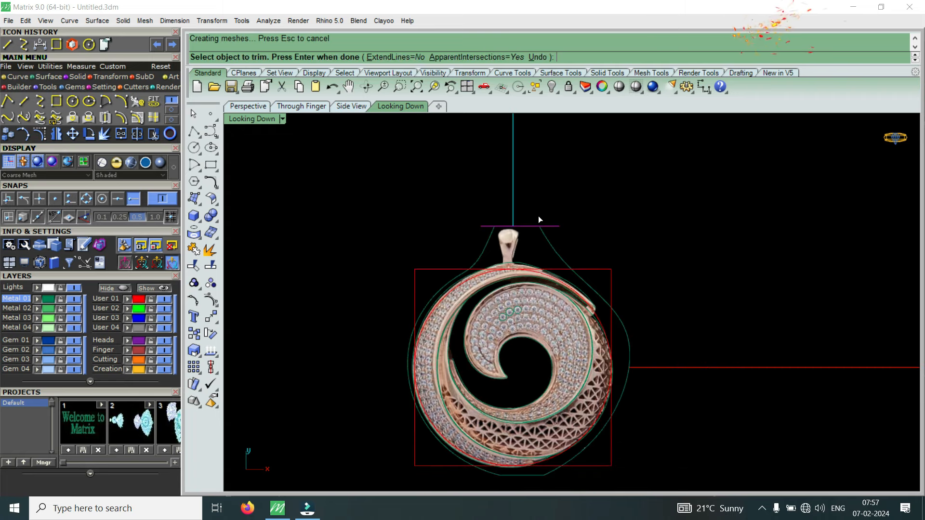
{"action": "key", "text": "Return"}
{"action": "left_click", "coordinate": [556, 225]}
{"action": "key", "text": "Delete"}
{"action": "scroll", "coordinate": [561, 231], "scroll_direction": "down", "scroll_amount": 2}
{"action": "scroll", "coordinate": [565, 237], "scroll_direction": "up", "scroll_amount": 4}
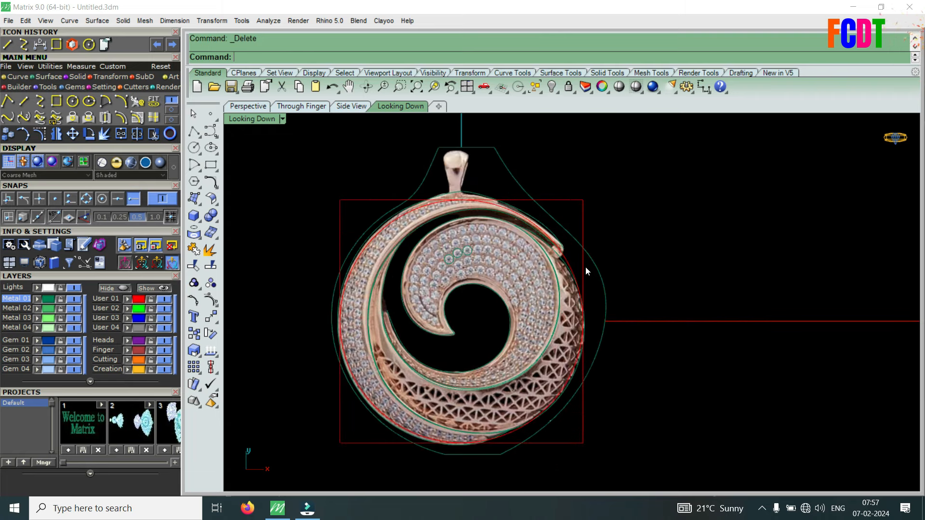
Move the trimmed reference image to the User 02 layer, and hide the User 02 and User 01 layers
{"action": "left_click", "coordinate": [604, 295]}
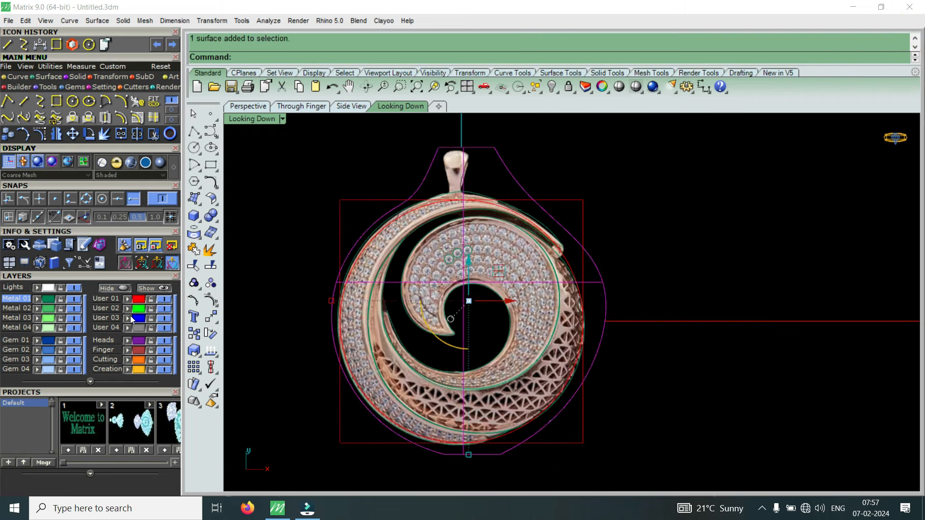
{"action": "left_click", "coordinate": [688, 328]}
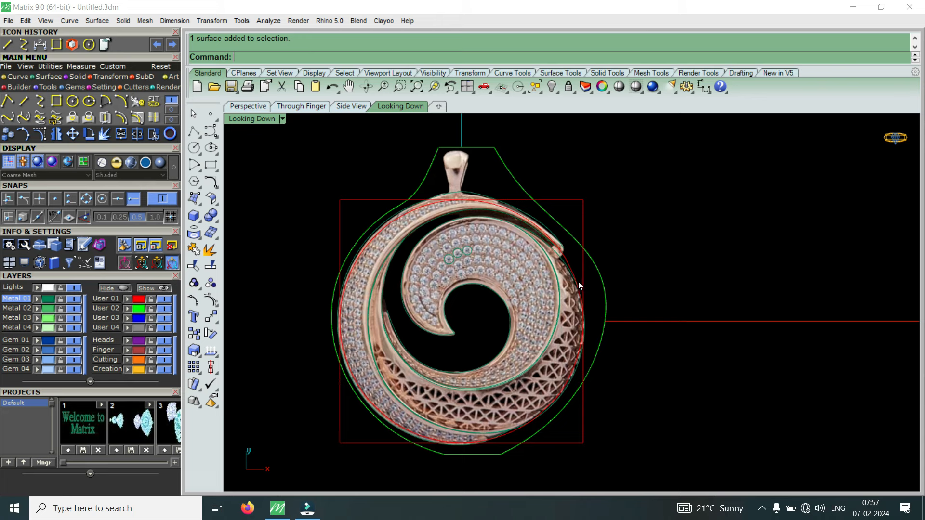
{"action": "left_click", "coordinate": [165, 309]}
{"action": "right_click_drag", "start_coordinate": [490, 266], "coordinate": [495, 277]}
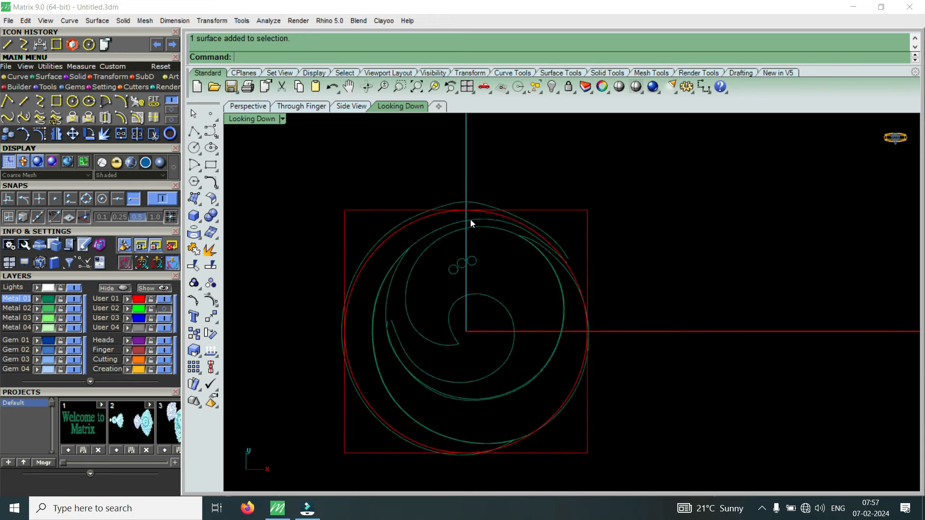
{"action": "left_click", "coordinate": [164, 298]}
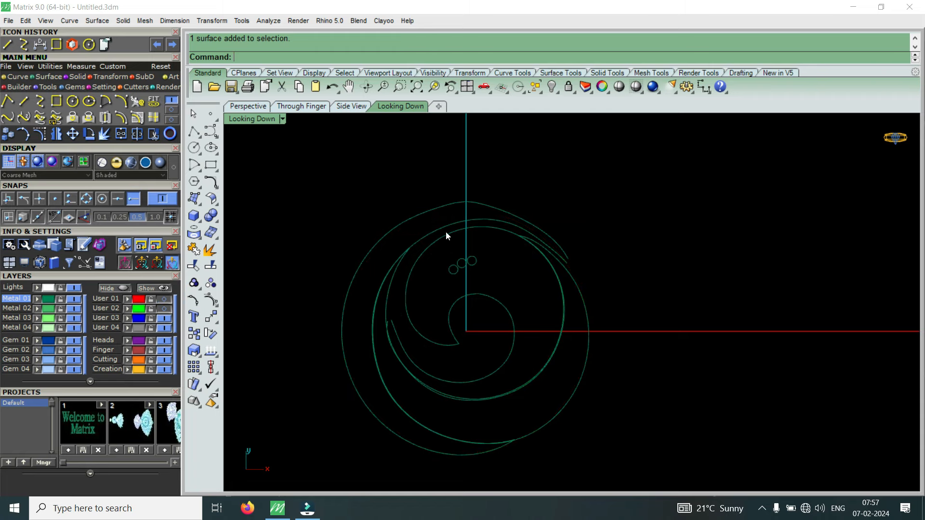
Rebuild the outer band's outer edge curve with a point count of 13 and degree 3, deleting the input
{"action": "scroll", "coordinate": [501, 205], "scroll_direction": "up", "scroll_amount": 3}
{"action": "left_click", "coordinate": [501, 206]}
{"action": "scroll", "coordinate": [501, 203], "scroll_direction": "down", "scroll_amount": 3}
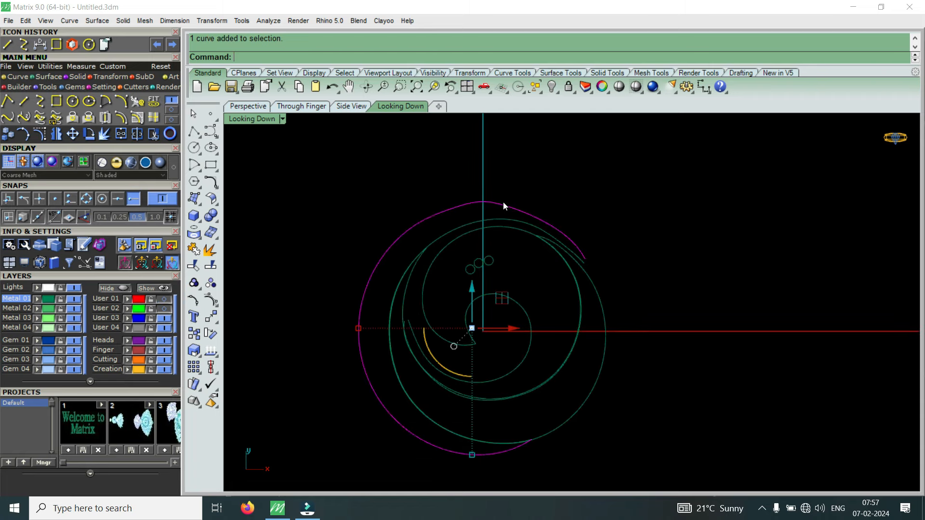
{"action": "type", "text": "Re"}
{"action": "key", "text": "Return"}
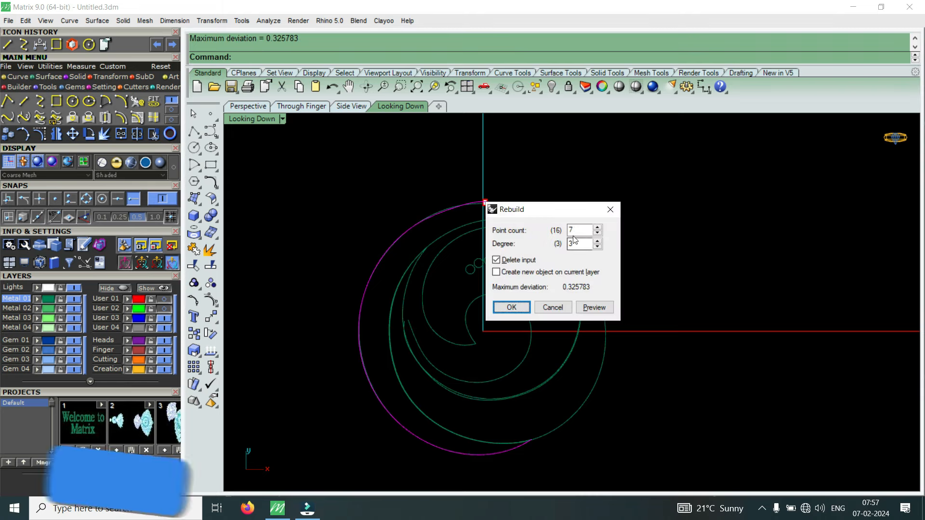
{"action": "left_click", "coordinate": [577, 229]}
{"action": "key", "text": "BackSpace"}
{"action": "type", "text": "14"}
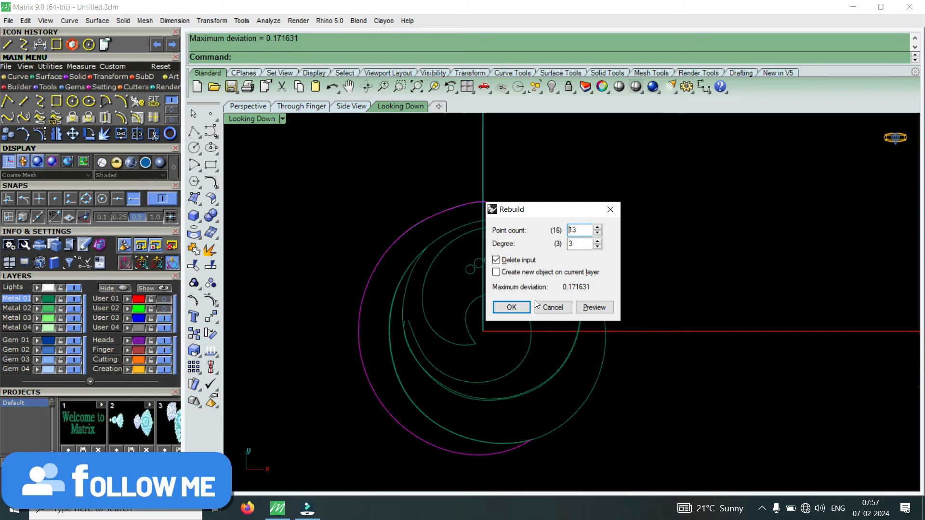
{"action": "left_click", "coordinate": [511, 307]}
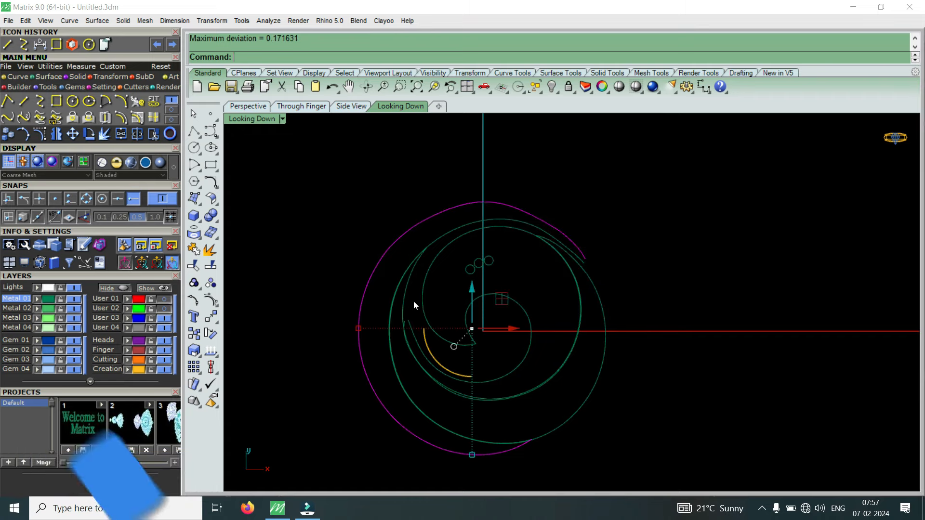
Rebuild the outer band's inner edge curve, from the clasp-like tip around the left side, with 13 points and degree 3
{"action": "scroll", "coordinate": [446, 231], "scroll_direction": "up", "scroll_amount": 4}
{"action": "left_click", "coordinate": [451, 231]}
{"action": "right_click", "coordinate": [451, 231]}
{"action": "left_click", "coordinate": [511, 305]}
{"action": "scroll", "coordinate": [519, 307], "scroll_direction": "down", "scroll_amount": 4}
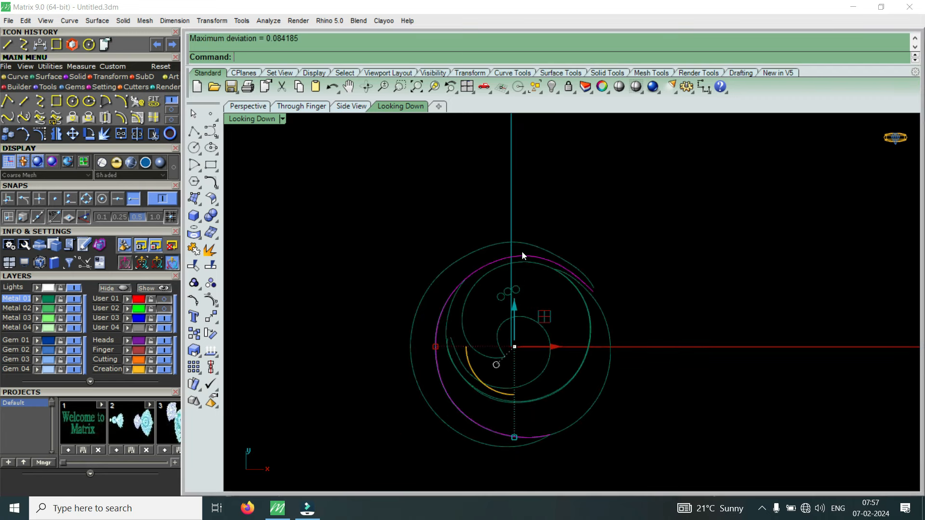
Rebuild the small inner curve around the swirl's central opening with 13 points and degree 3
{"action": "scroll", "coordinate": [521, 251], "scroll_direction": "up", "scroll_amount": 5}
{"action": "scroll", "coordinate": [564, 265], "scroll_direction": "down", "scroll_amount": 5}
{"action": "scroll", "coordinate": [571, 369], "scroll_direction": "up", "scroll_amount": 3}
{"action": "left_click", "coordinate": [587, 329]}
{"action": "right_click", "coordinate": [588, 328]}
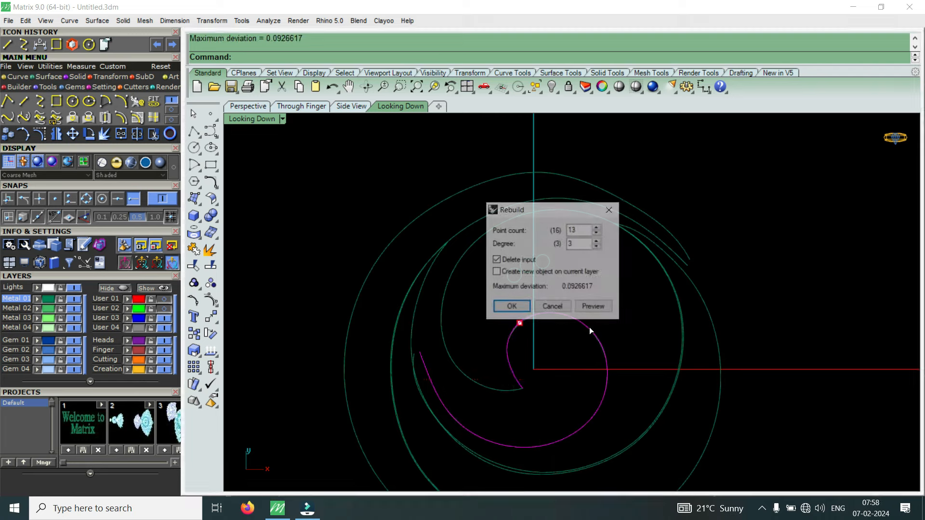
{"action": "left_click", "coordinate": [512, 308]}
Rebuild the stone-set swirl's outer edge curve with 13 points and degree 3
{"action": "left_click", "coordinate": [446, 343]}
{"action": "right_click", "coordinate": [446, 342]}
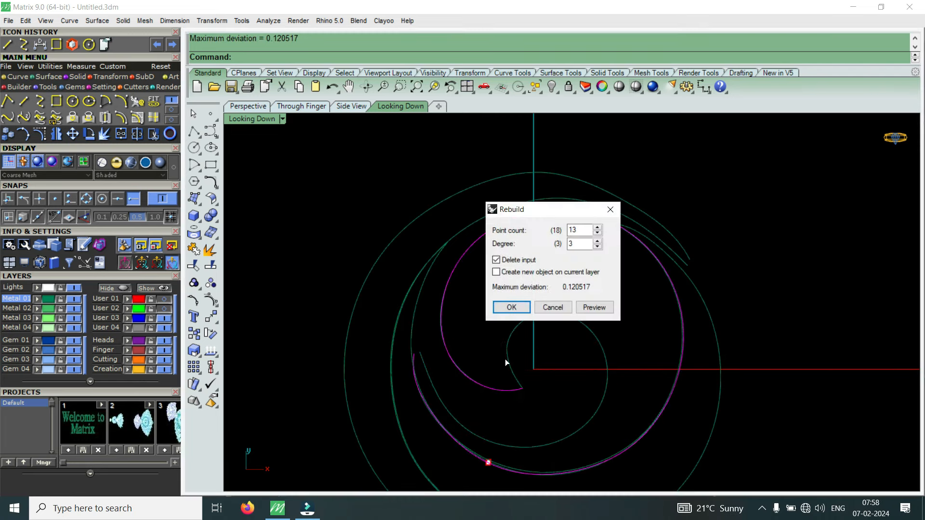
{"action": "left_click", "coordinate": [512, 307]}
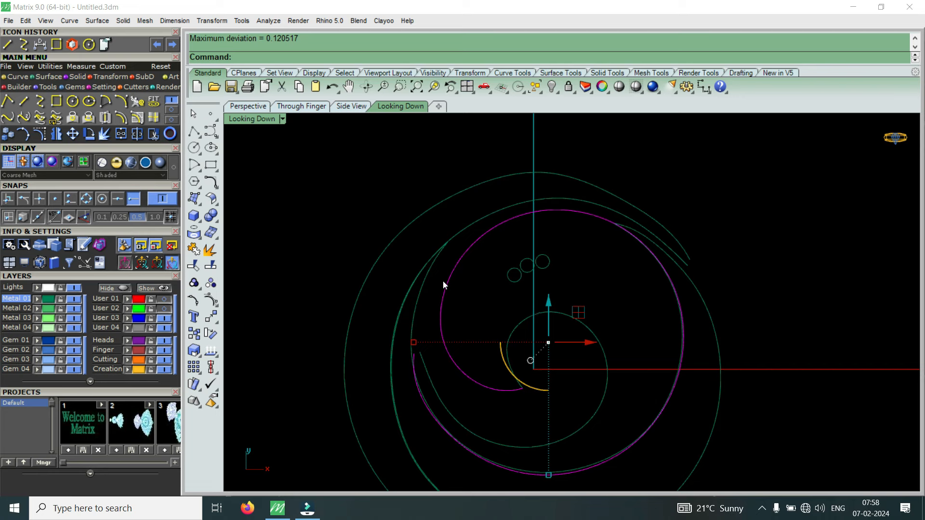
{"action": "scroll", "coordinate": [674, 356], "scroll_direction": "down", "scroll_amount": 4}
{"action": "scroll", "coordinate": [629, 403], "scroll_direction": "up", "scroll_amount": 10}
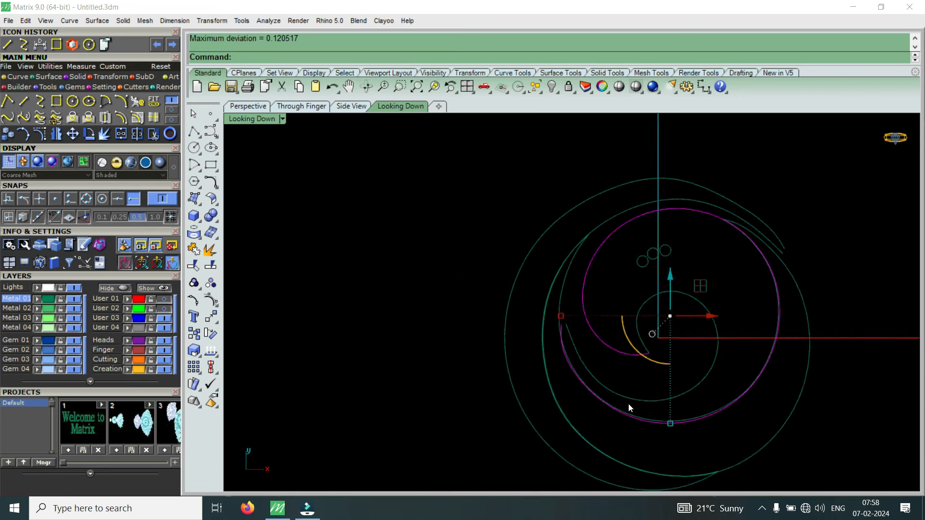
Rebuild the curve hugging the swirl's outer edge and the openwork section's outer edge curve with 13 points and degree 3, deleting the input
{"action": "left_click", "coordinate": [726, 417]}
{"action": "scroll", "coordinate": [703, 402], "scroll_direction": "down", "scroll_amount": 5}
{"action": "right_click", "coordinate": [708, 394]}
{"action": "left_click", "coordinate": [511, 307]}
{"action": "left_click", "coordinate": [759, 448]}
{"action": "right_click", "coordinate": [759, 449]}
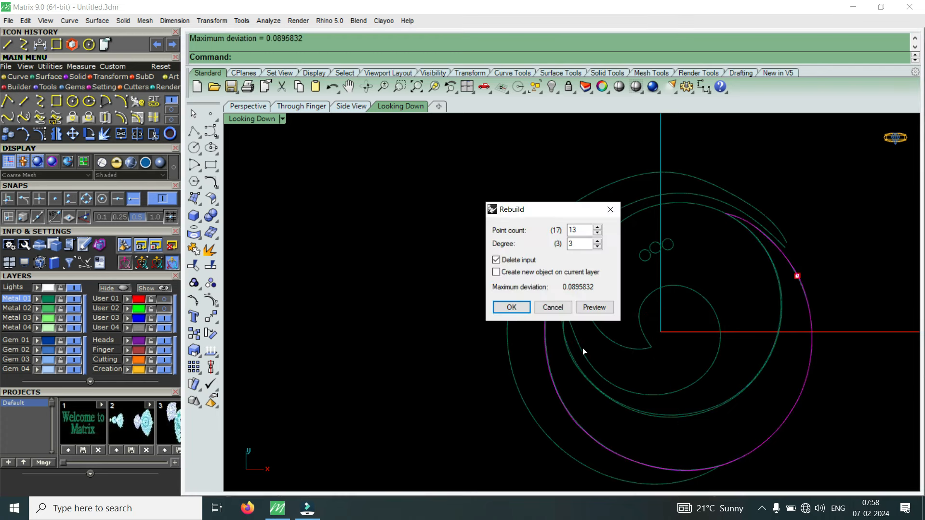
{"action": "left_click", "coordinate": [511, 307]}
Show the control points of the curve around the swirl's central opening and compare it with the User 02 reference image
{"action": "scroll", "coordinate": [642, 332], "scroll_direction": "up", "scroll_amount": 2}
{"action": "left_click", "coordinate": [640, 334]}
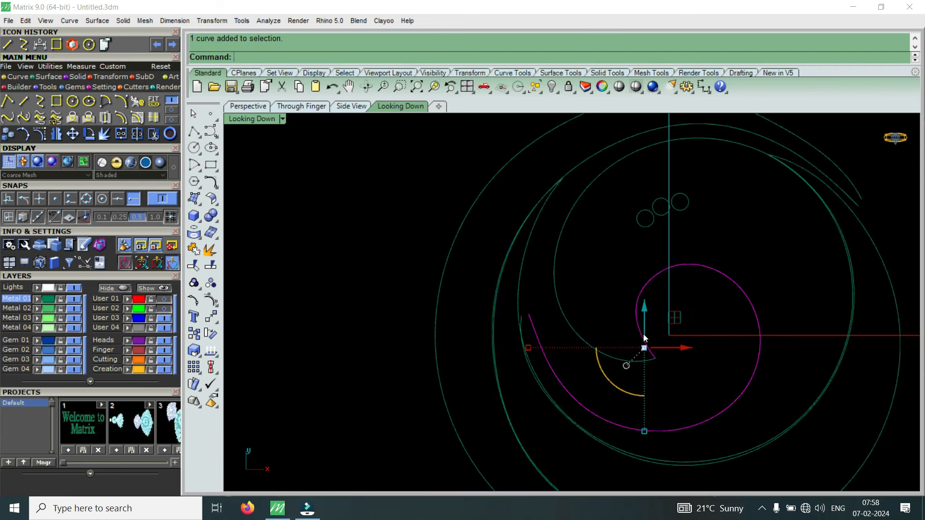
{"action": "scroll", "coordinate": [668, 342], "scroll_direction": "down", "scroll_amount": 3}
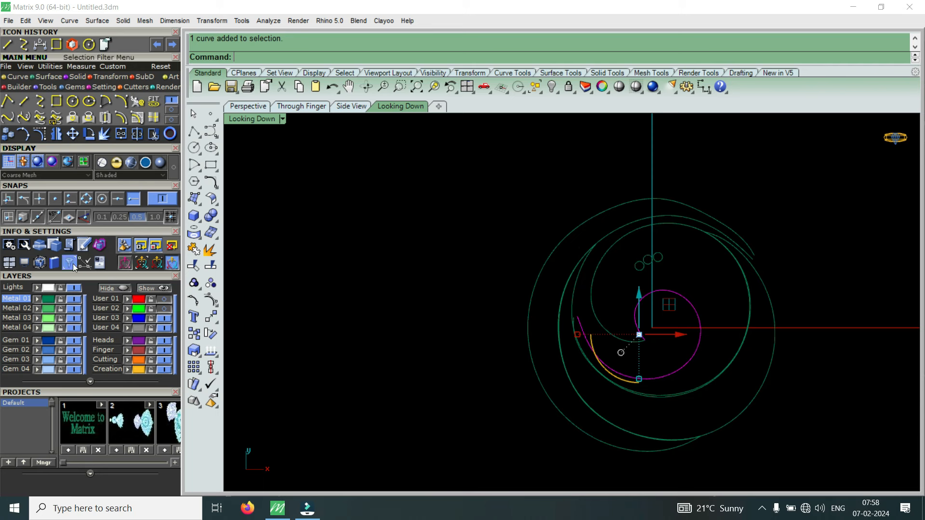
{"action": "left_click", "coordinate": [44, 136]}
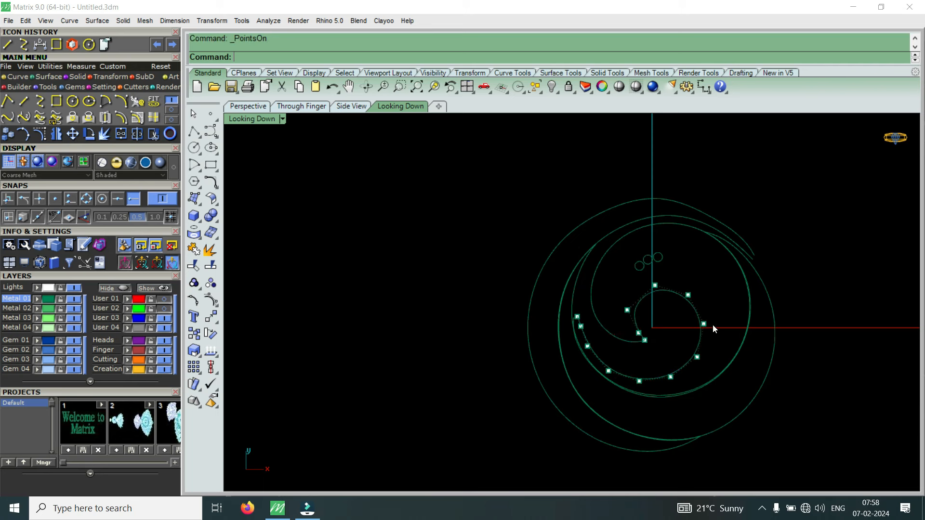
{"action": "scroll", "coordinate": [712, 324], "scroll_direction": "up", "scroll_amount": 4}
{"action": "left_click", "coordinate": [164, 309]}
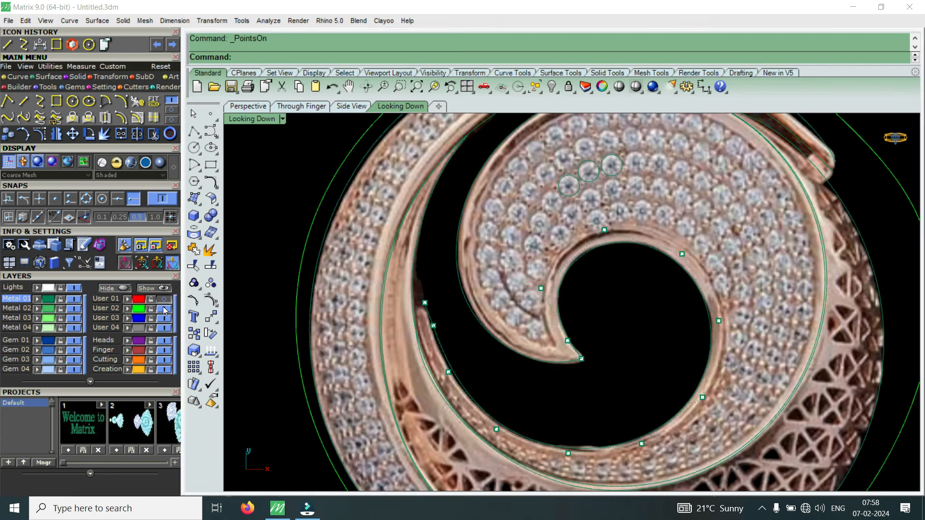
{"action": "left_click", "coordinate": [164, 309]}
Move the control point on the right side of the central opening slightly outward, matching the edge in the User 02 reference image
{"action": "scroll", "coordinate": [715, 329], "scroll_direction": "up", "scroll_amount": 5}
{"action": "left_click_drag", "start_coordinate": [615, 312], "coordinate": [730, 391]}
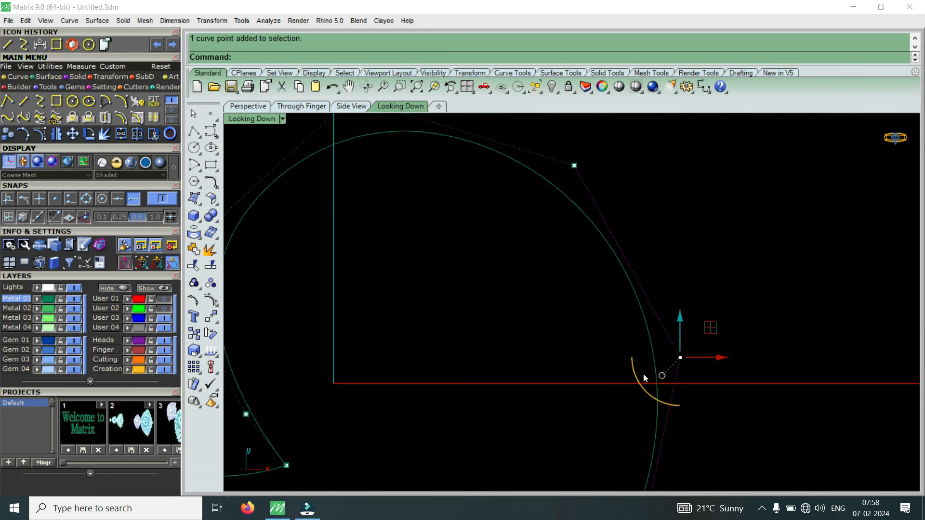
{"action": "left_click", "coordinate": [72, 133]}
{"action": "left_click", "coordinate": [574, 377]}
{"action": "left_click", "coordinate": [577, 378]}
{"action": "left_click", "coordinate": [164, 309]}
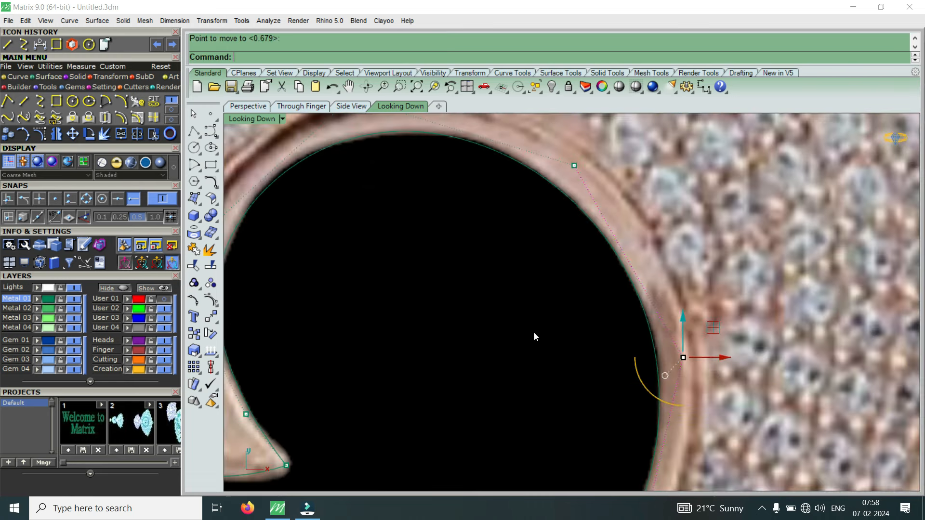
{"action": "scroll", "coordinate": [614, 329], "scroll_direction": "down", "scroll_amount": 3}
{"action": "scroll", "coordinate": [614, 329], "scroll_direction": "up", "scroll_amount": 5}
{"action": "left_click_drag", "start_coordinate": [696, 355], "coordinate": [695, 355]}
Try a drag beside the central opening's edge and undo it
{"action": "scroll", "coordinate": [692, 355], "scroll_direction": "down", "scroll_amount": 6}
{"action": "scroll", "coordinate": [512, 208], "scroll_direction": "up", "scroll_amount": 2}
{"action": "left_click_drag", "start_coordinate": [538, 265], "coordinate": [604, 214]}
{"action": "key", "text": "ctrl+z"}
{"action": "scroll", "coordinate": [570, 262], "scroll_direction": "down", "scroll_amount": 6}
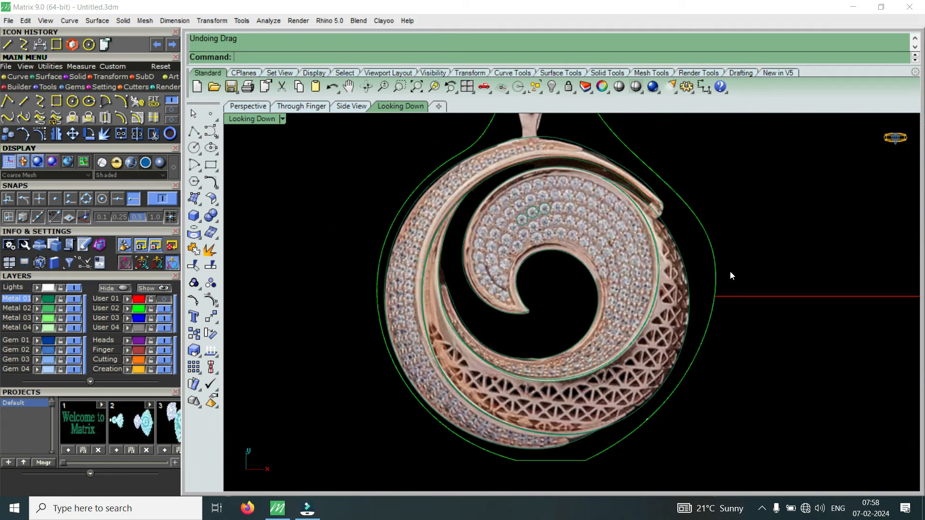
Lock the reference image's User 02 layer and turn the central opening curve's control points on again
{"action": "left_click", "coordinate": [705, 232]}
{"action": "key", "text": "Escape"}
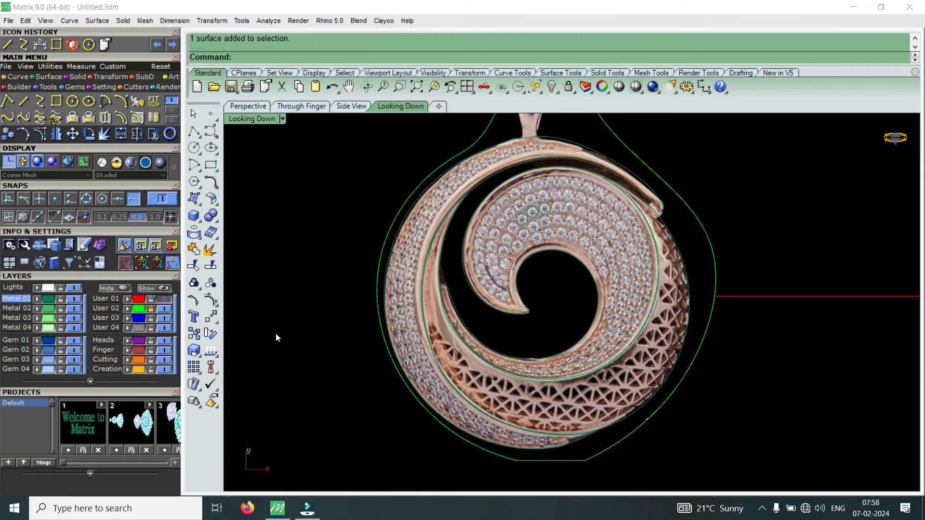
{"action": "scroll", "coordinate": [585, 262], "scroll_direction": "up", "scroll_amount": 3}
{"action": "left_click", "coordinate": [579, 263]}
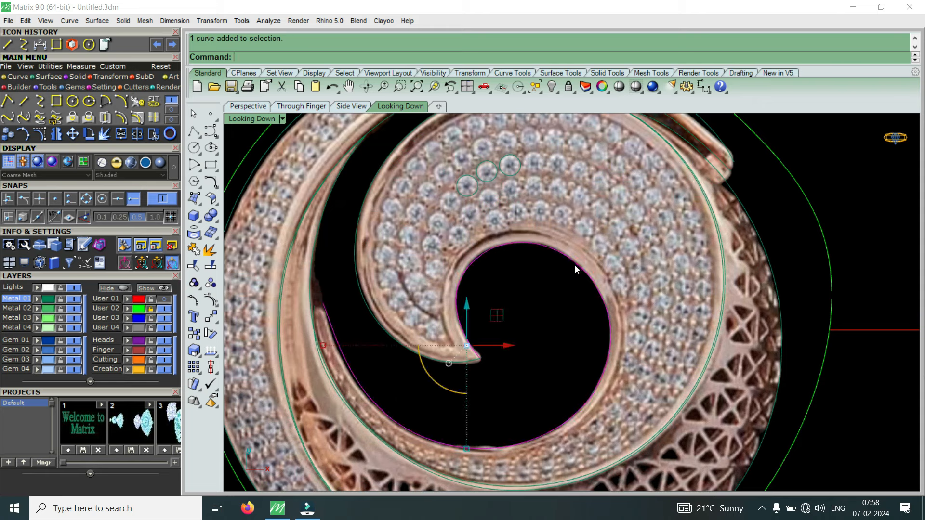
{"action": "left_click", "coordinate": [41, 134]}
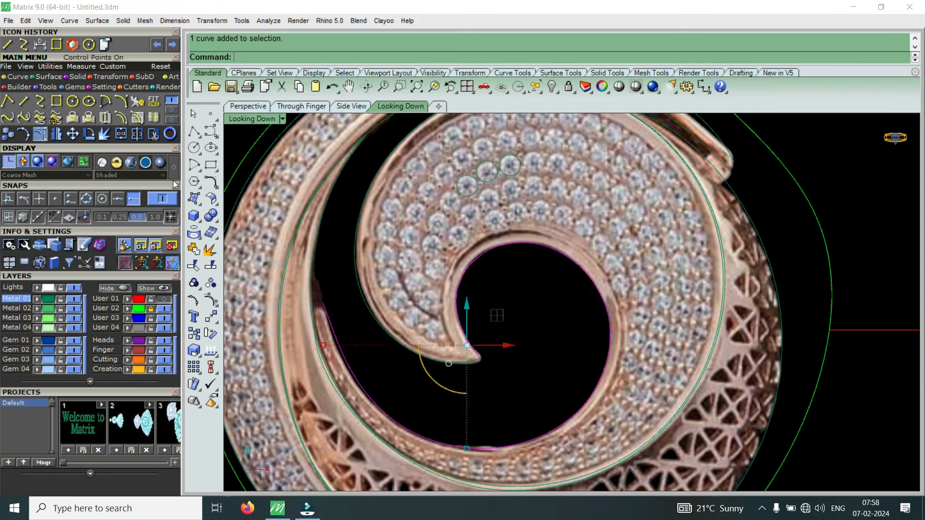
Examine how closely the curve follows the central opening's edge in the reference image, from its upper right side to the pointed tip
{"action": "left_click", "coordinate": [583, 254]}
{"action": "scroll", "coordinate": [583, 293], "scroll_direction": "up", "scroll_amount": 3}
{"action": "left_click_drag", "start_coordinate": [699, 338], "coordinate": [770, 336]}
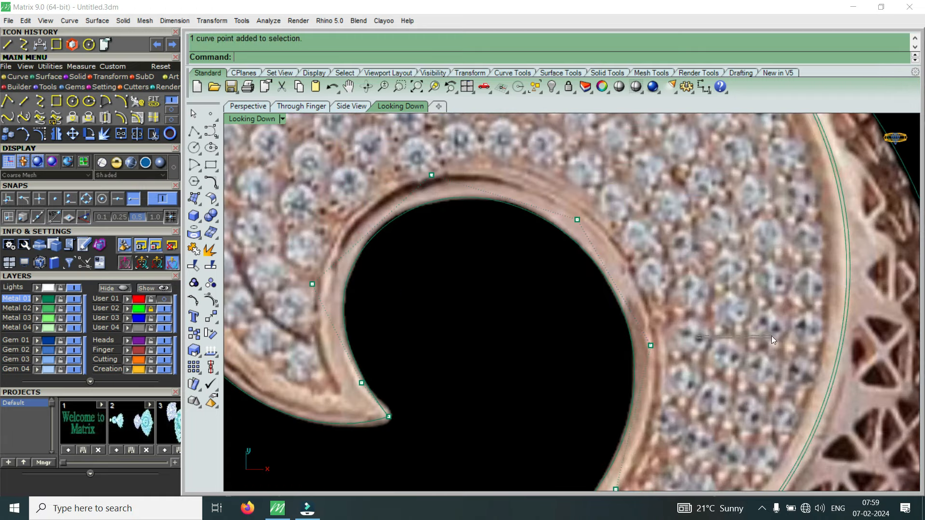
{"action": "scroll", "coordinate": [722, 300], "scroll_direction": "down", "scroll_amount": 6}
{"action": "scroll", "coordinate": [659, 265], "scroll_direction": "up", "scroll_amount": 8}
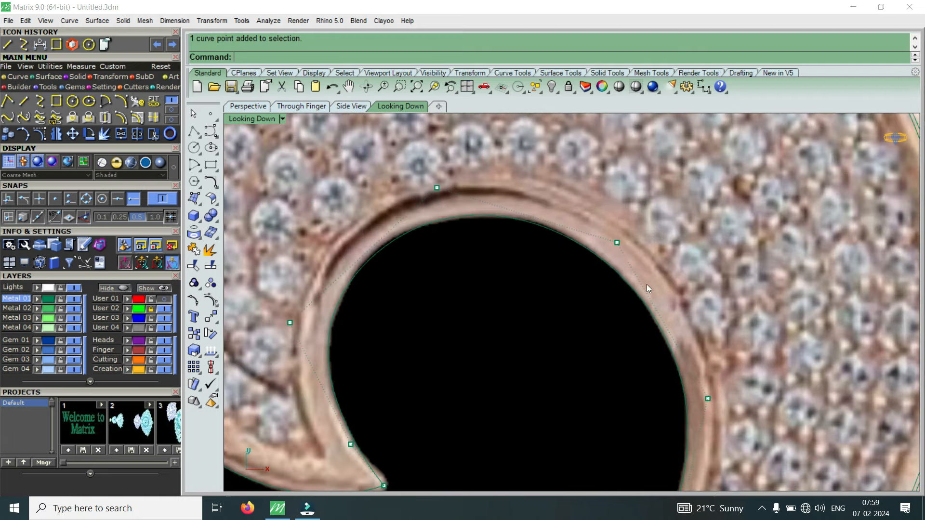
{"action": "scroll", "coordinate": [647, 289], "scroll_direction": "down", "scroll_amount": 6}
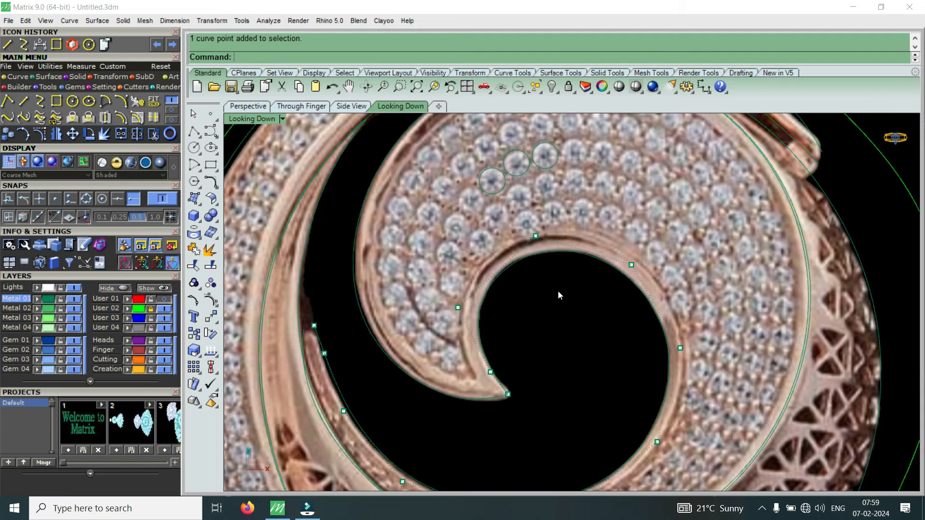
{"action": "scroll", "coordinate": [636, 272], "scroll_direction": "up", "scroll_amount": 4}
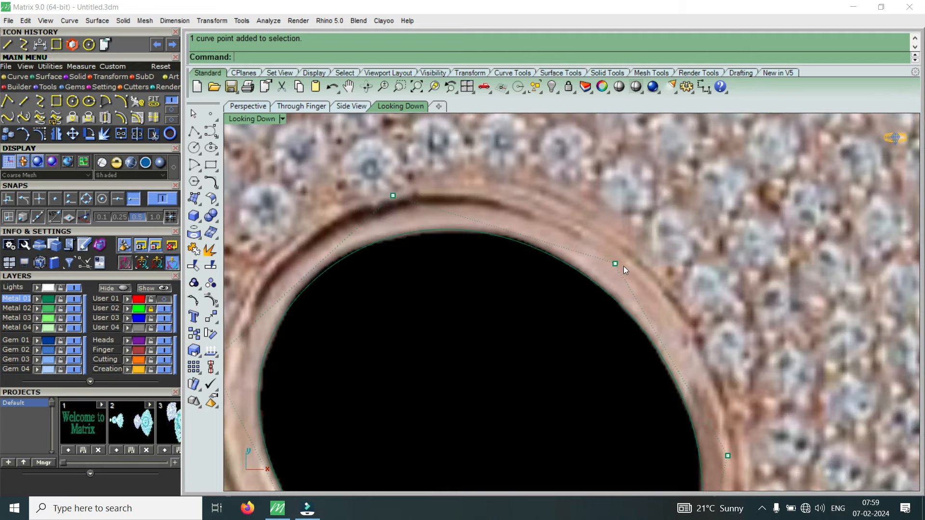
{"action": "scroll", "coordinate": [635, 308], "scroll_direction": "down", "scroll_amount": 6}
{"action": "scroll", "coordinate": [621, 317], "scroll_direction": "up", "scroll_amount": 4}
{"action": "left_click", "coordinate": [621, 304]}
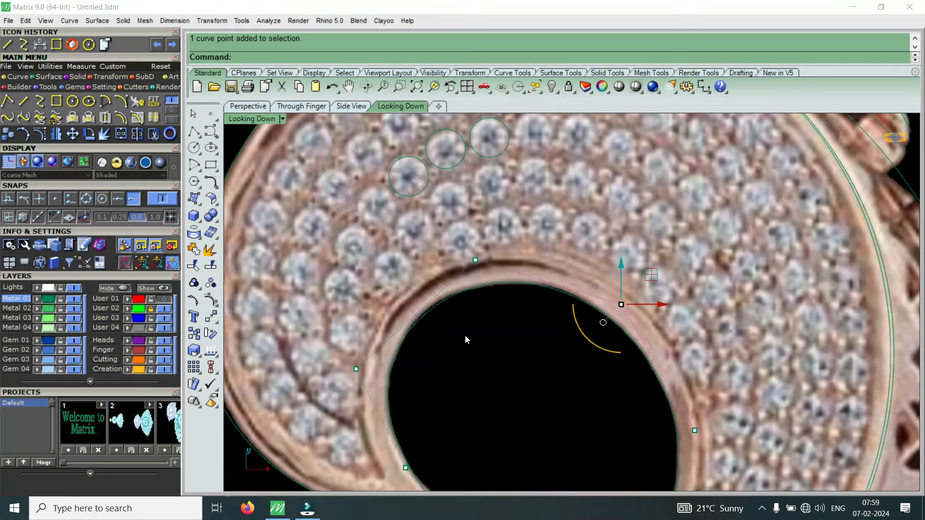
{"action": "scroll", "coordinate": [609, 314], "scroll_direction": "down", "scroll_amount": 1}
{"action": "scroll", "coordinate": [607, 313], "scroll_direction": "down", "scroll_amount": 3}
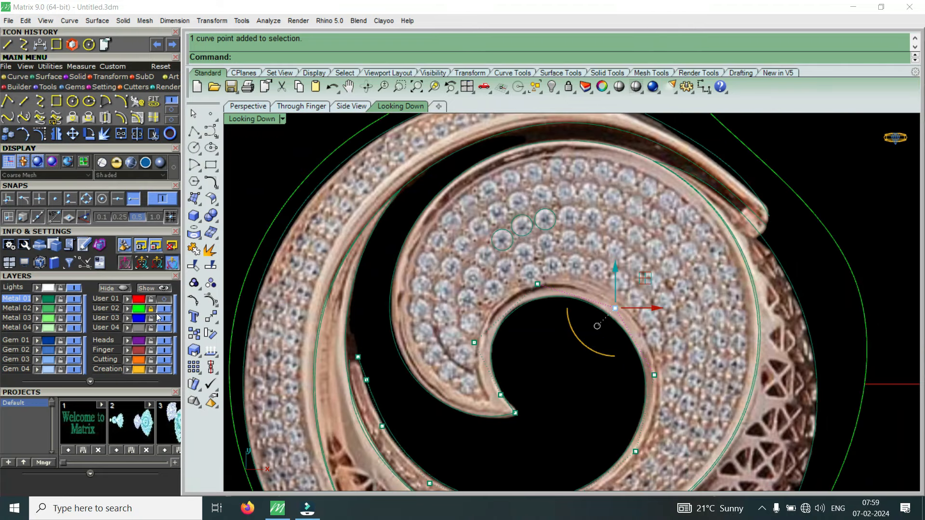
{"action": "scroll", "coordinate": [600, 305], "scroll_direction": "down", "scroll_amount": 2}
{"action": "scroll", "coordinate": [593, 303], "scroll_direction": "up", "scroll_amount": 3}
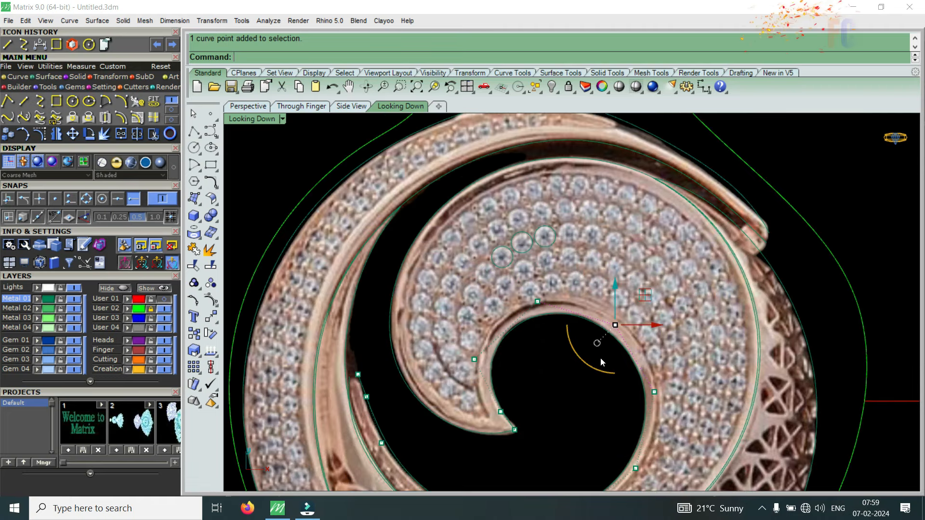
{"action": "scroll", "coordinate": [575, 334], "scroll_direction": "down", "scroll_amount": 2}
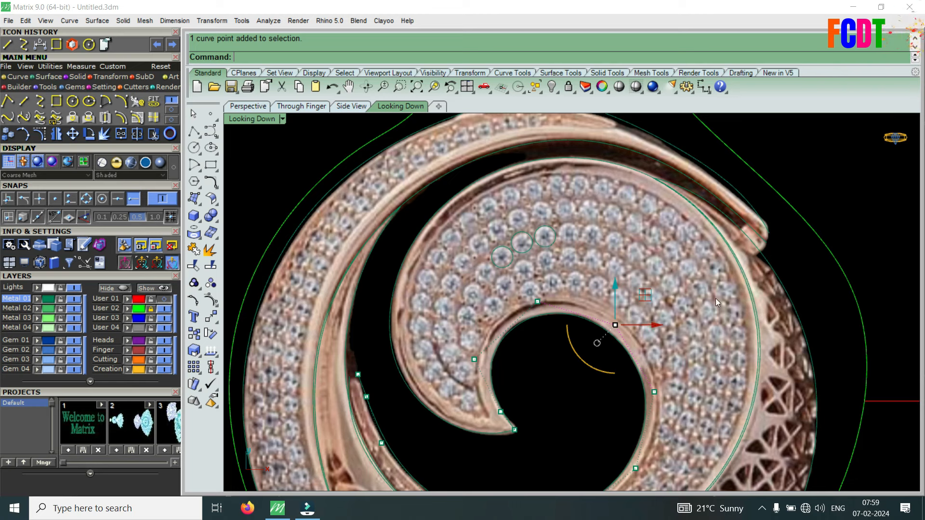
{"action": "scroll", "coordinate": [583, 349], "scroll_direction": "up", "scroll_amount": 2}
{"action": "scroll", "coordinate": [583, 351], "scroll_direction": "down", "scroll_amount": 2}
{"action": "scroll", "coordinate": [543, 317], "scroll_direction": "up", "scroll_amount": 2}
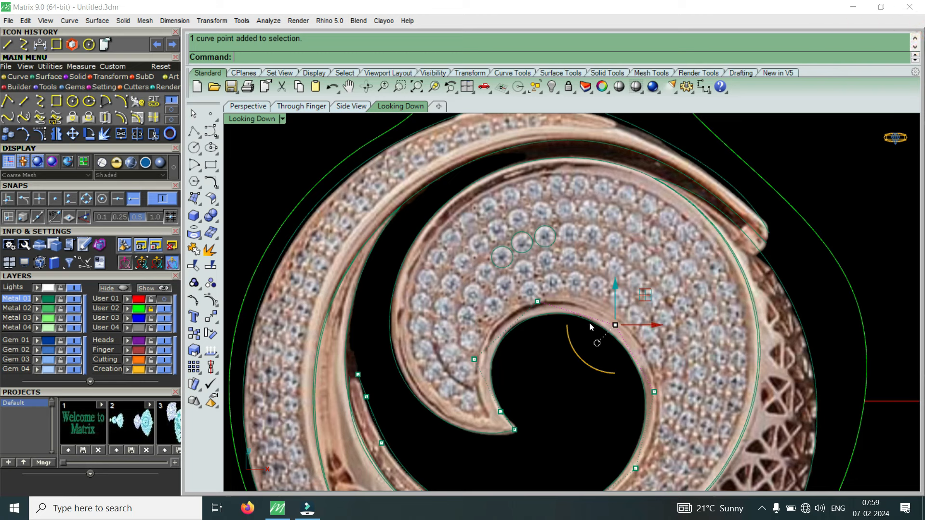
{"action": "scroll", "coordinate": [505, 441], "scroll_direction": "up", "scroll_amount": 2}
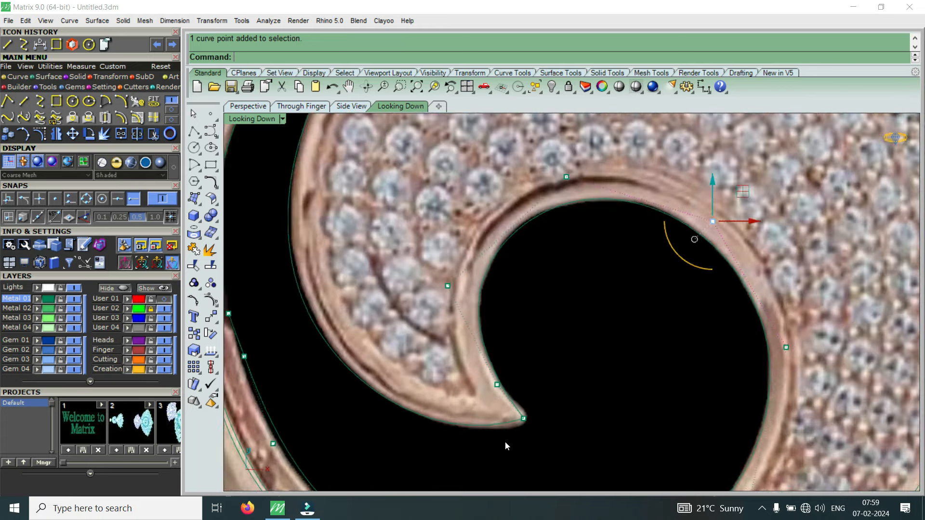
{"action": "scroll", "coordinate": [536, 360], "scroll_direction": "down", "scroll_amount": 3}
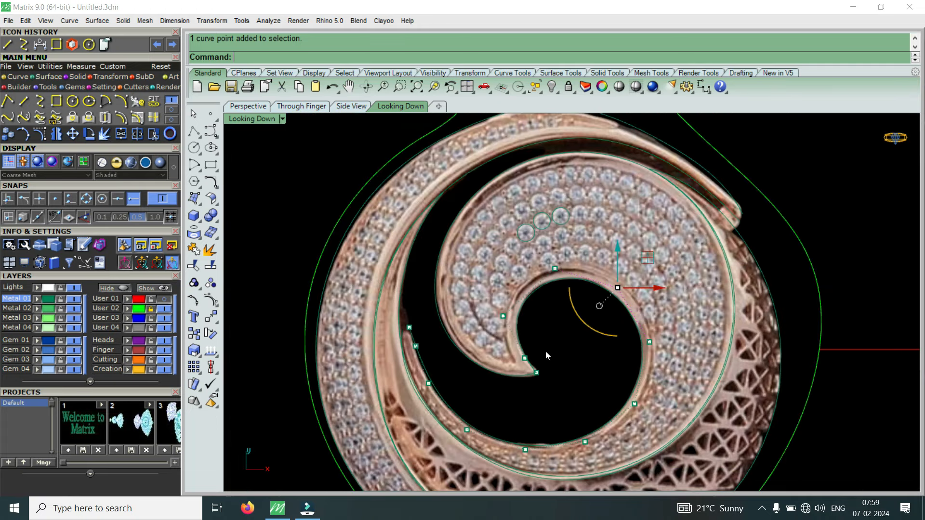
{"action": "scroll", "coordinate": [539, 361], "scroll_direction": "up", "scroll_amount": 3}
Nudge the control point on the left side of the central opening horizontally so the curve follows the metal rim
{"action": "left_click", "coordinate": [533, 387]}
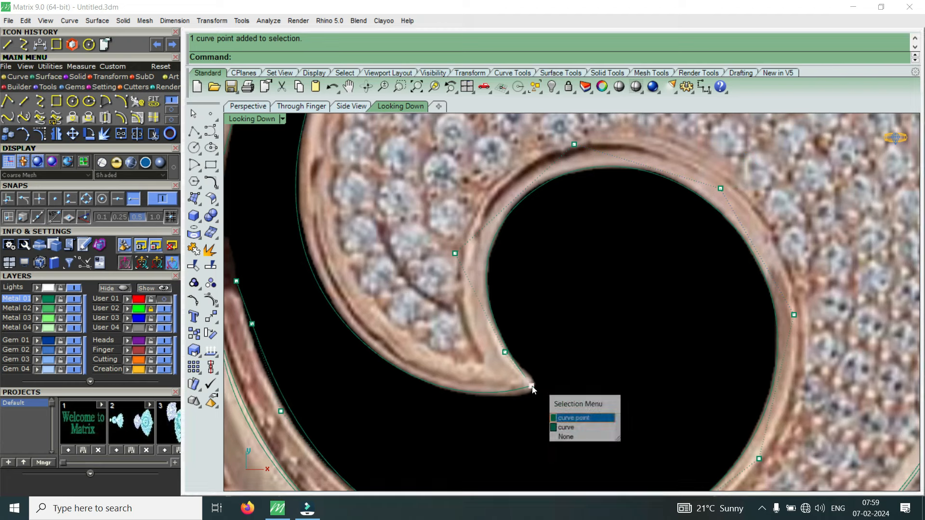
{"action": "left_click", "coordinate": [572, 413]}
{"action": "left_click", "coordinate": [455, 254]}
{"action": "left_click_drag", "start_coordinate": [494, 254], "coordinate": [498, 254]}
{"action": "scroll", "coordinate": [516, 253], "scroll_direction": "down", "scroll_amount": 6}
{"action": "scroll", "coordinate": [513, 373], "scroll_direction": "up", "scroll_amount": 5}
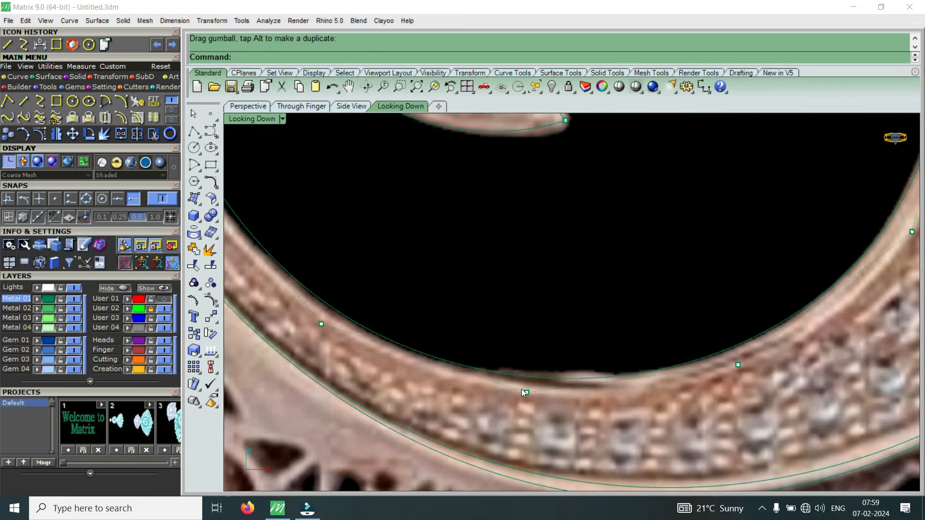
Nudge the two control points along the central opening's bottom edge vertically to fit the curve to the reference image
{"action": "left_click", "coordinate": [525, 391]}
{"action": "left_click", "coordinate": [527, 356]}
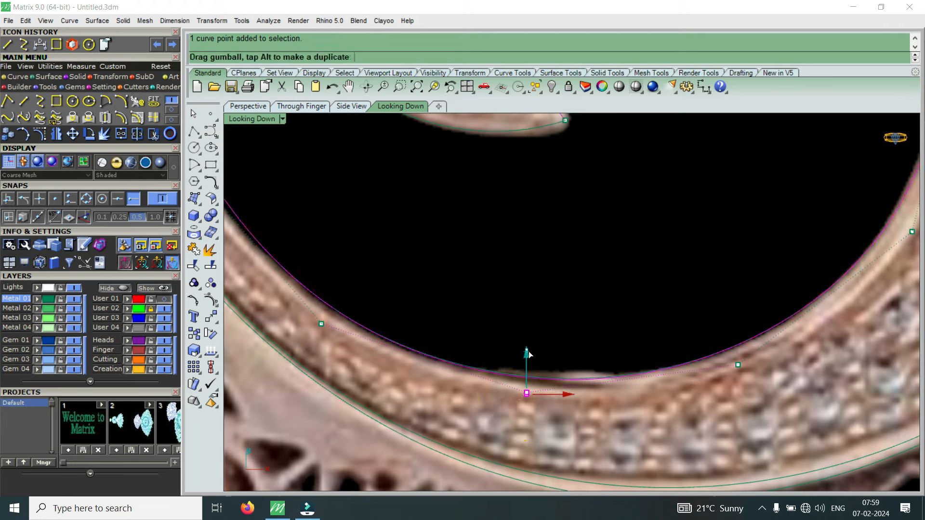
{"action": "scroll", "coordinate": [528, 351], "scroll_direction": "down", "scroll_amount": 3}
{"action": "scroll", "coordinate": [674, 342], "scroll_direction": "up", "scroll_amount": 3}
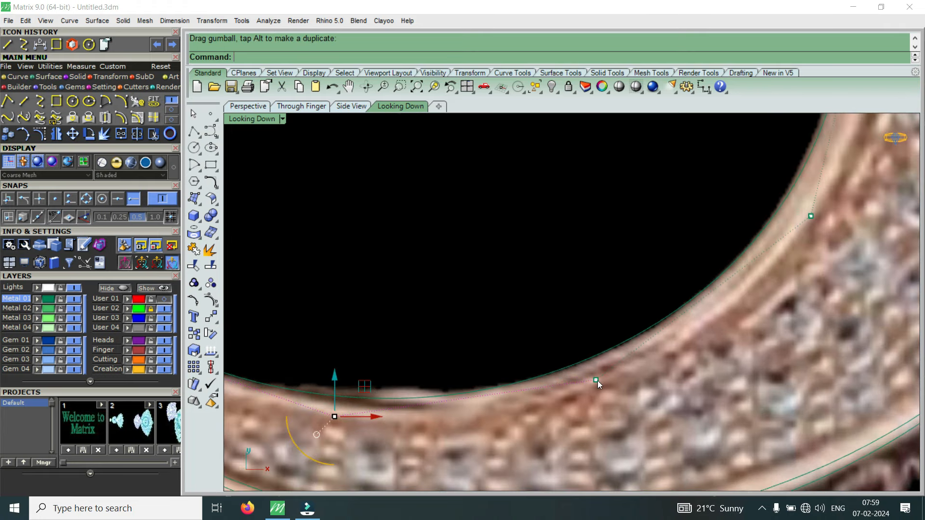
{"action": "left_click", "coordinate": [597, 381]}
{"action": "left_click", "coordinate": [594, 341]}
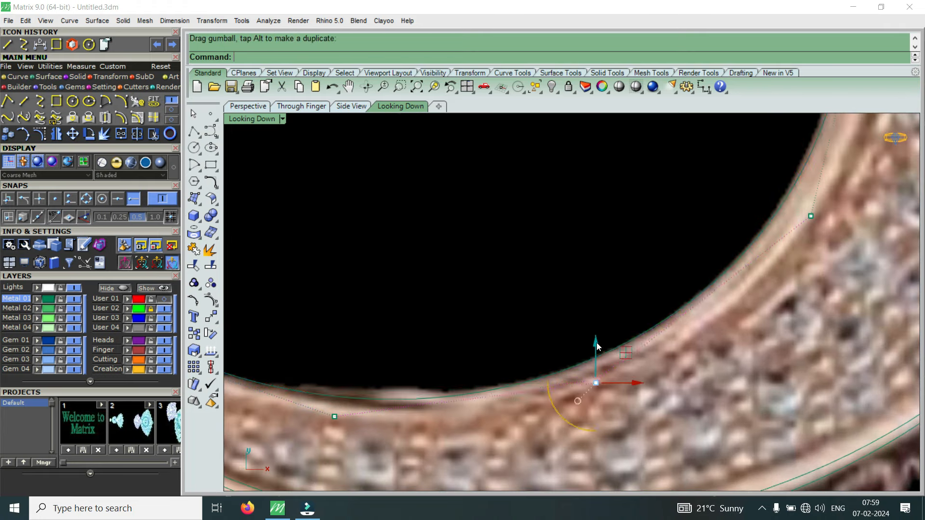
{"action": "scroll", "coordinate": [715, 313], "scroll_direction": "down", "scroll_amount": 3}
{"action": "scroll", "coordinate": [668, 292], "scroll_direction": "up", "scroll_amount": 3}
Nudge the lower-right and right control points of the central opening's curve horizontally to fit the rim in the reference image
{"action": "left_click", "coordinate": [675, 288]}
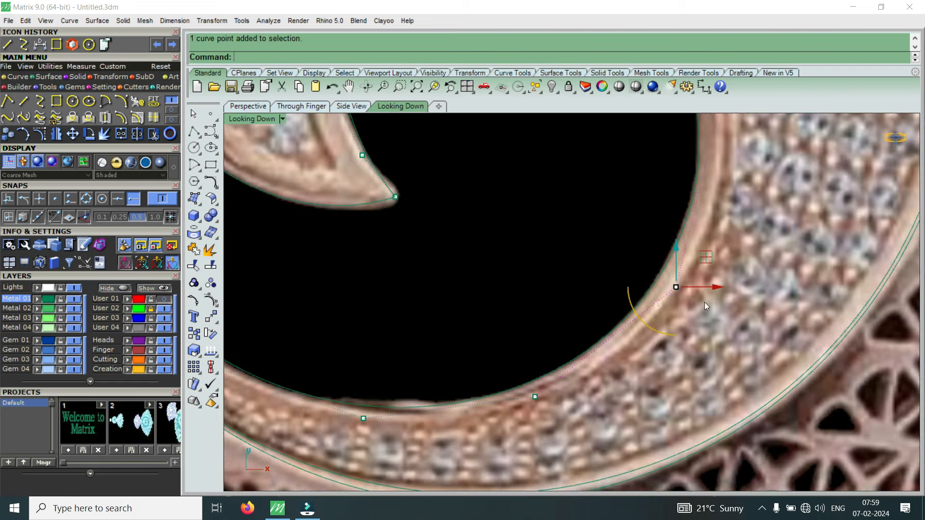
{"action": "left_click", "coordinate": [714, 287]}
{"action": "scroll", "coordinate": [667, 320], "scroll_direction": "down", "scroll_amount": 3}
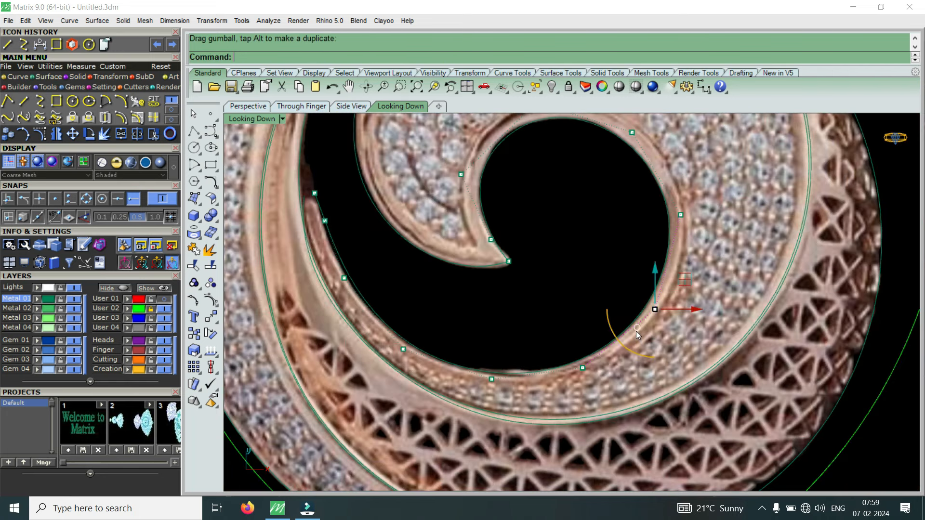
{"action": "scroll", "coordinate": [678, 209], "scroll_direction": "up", "scroll_amount": 3}
{"action": "scroll", "coordinate": [679, 215], "scroll_direction": "up", "scroll_amount": 4}
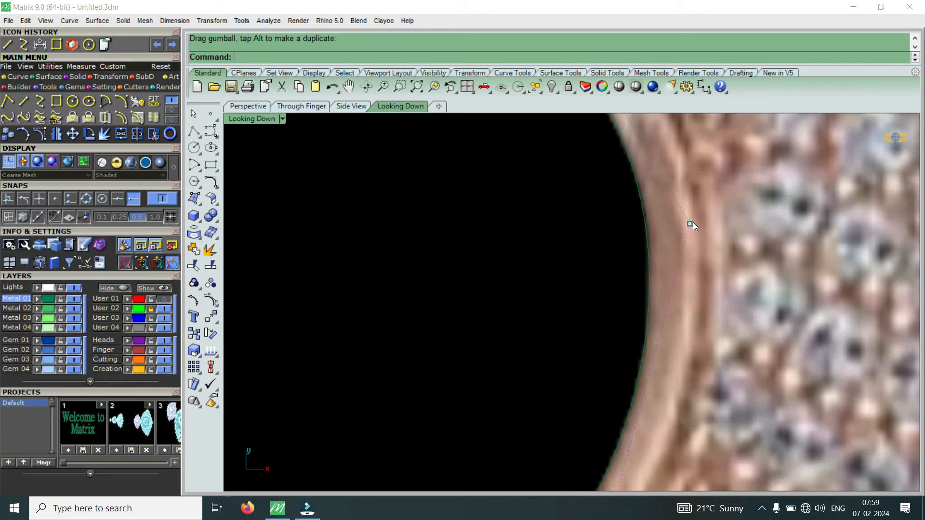
{"action": "left_click", "coordinate": [690, 224]}
{"action": "left_click", "coordinate": [727, 225]}
{"action": "scroll", "coordinate": [595, 387], "scroll_direction": "down", "scroll_amount": 5}
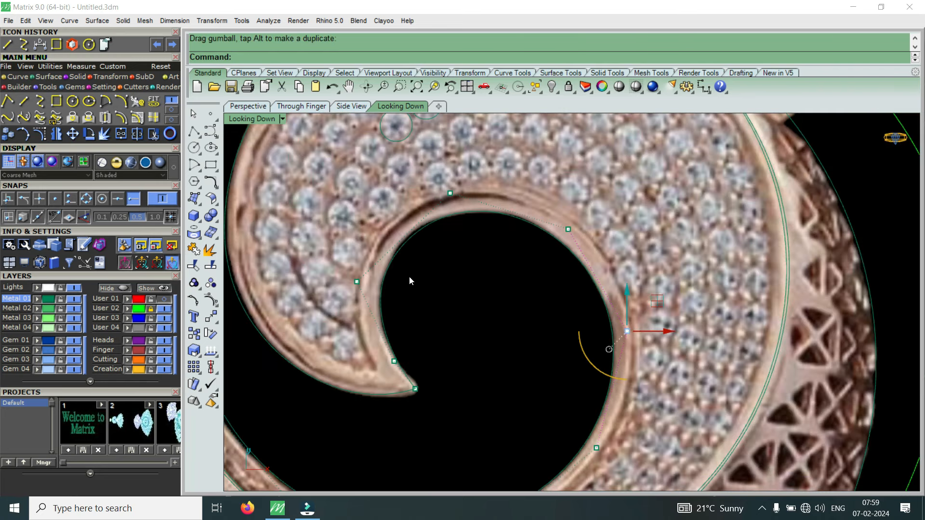
{"action": "scroll", "coordinate": [477, 310], "scroll_direction": "down", "scroll_amount": 3}
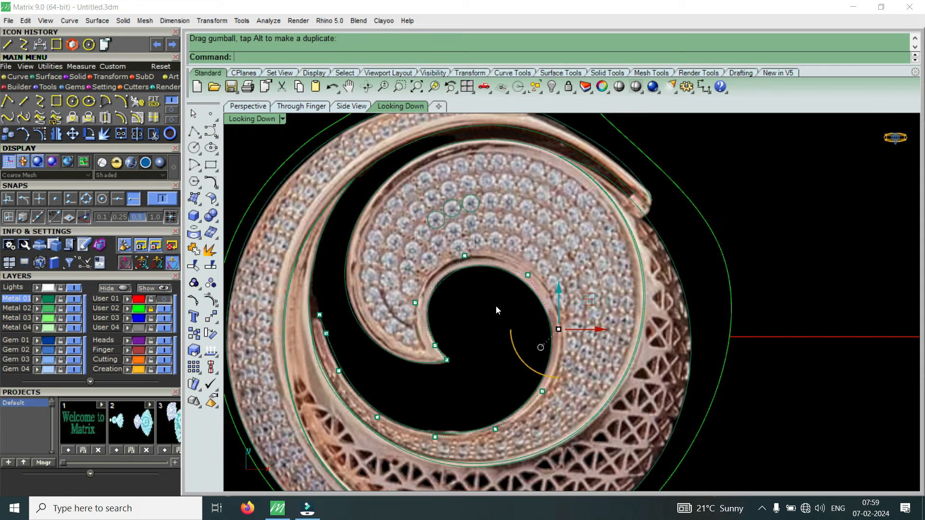
Hide the reference image and rebuild the central opening's curve with 17 points at degree 3, deleting the input curve
{"action": "left_click", "coordinate": [164, 309]}
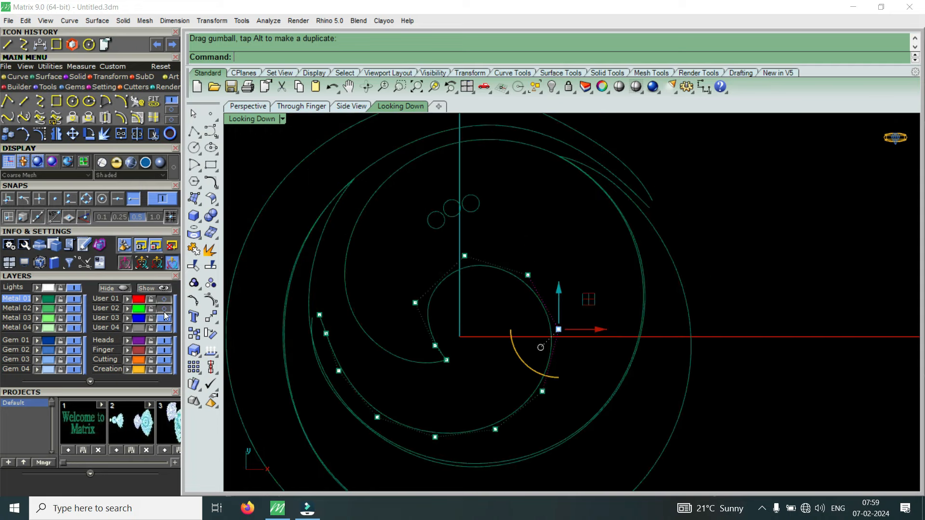
{"action": "left_click", "coordinate": [164, 311]}
{"action": "left_click", "coordinate": [164, 311]}
{"action": "left_click", "coordinate": [512, 274]}
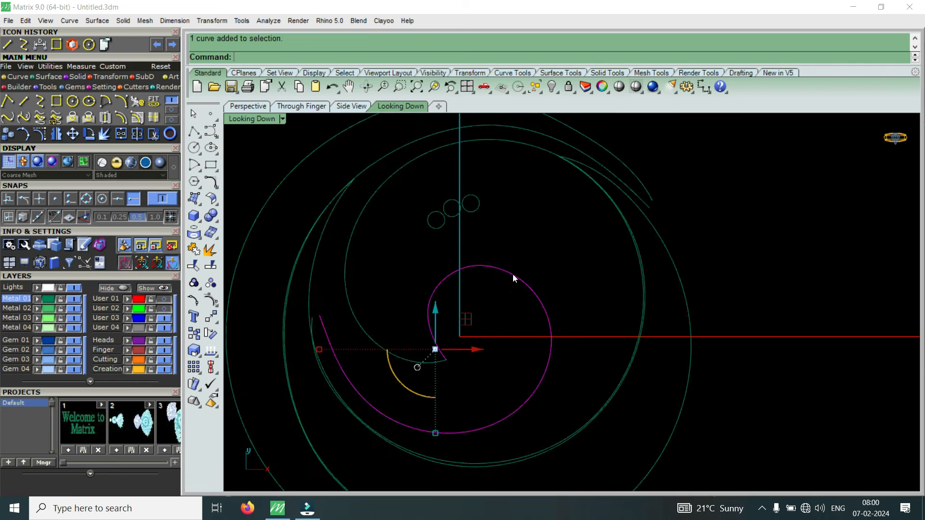
{"action": "type", "text": "Re"}
{"action": "key", "text": "Return"}
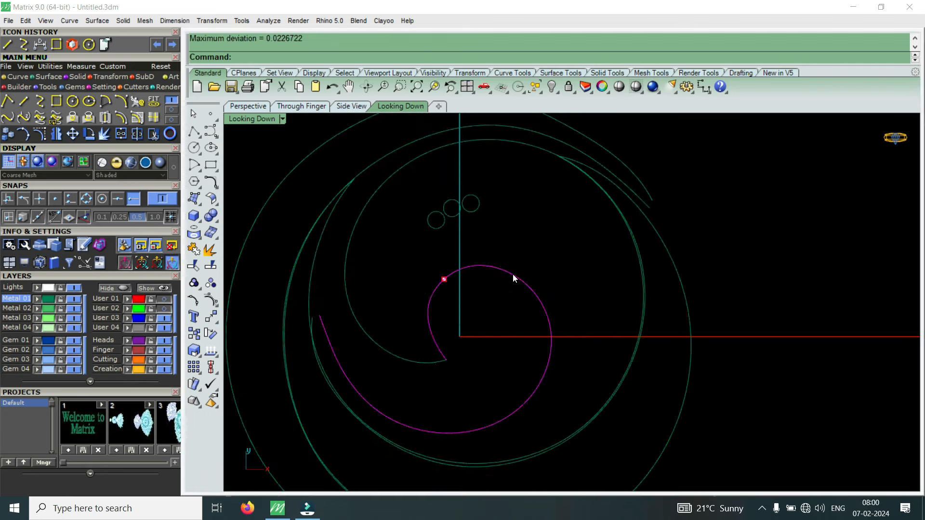
{"action": "left_click", "coordinate": [581, 230]}
{"action": "key", "text": "BackSpace"}
{"action": "type", "text": "5"}
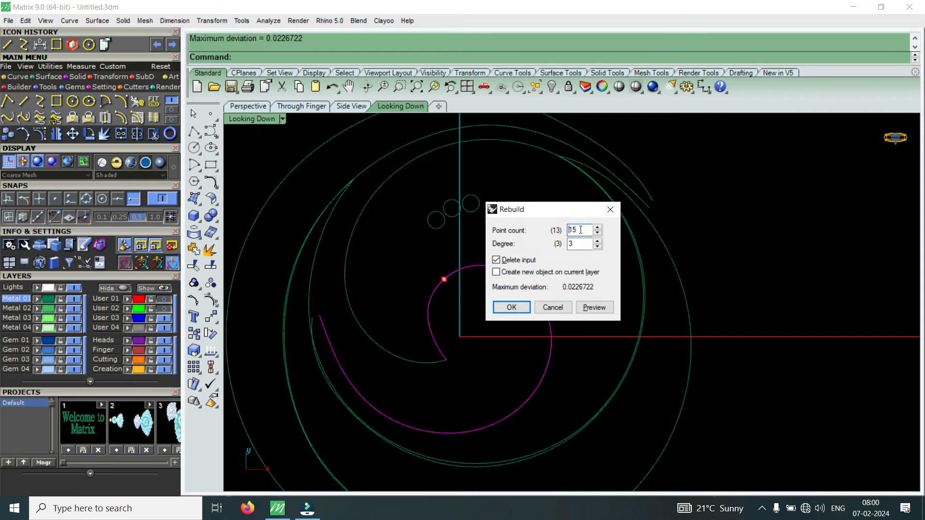
{"action": "left_click", "coordinate": [515, 307]}
Rebuild the swirl's outer edge curve with 17 points at degree 3
{"action": "scroll", "coordinate": [438, 349], "scroll_direction": "up", "scroll_amount": 4}
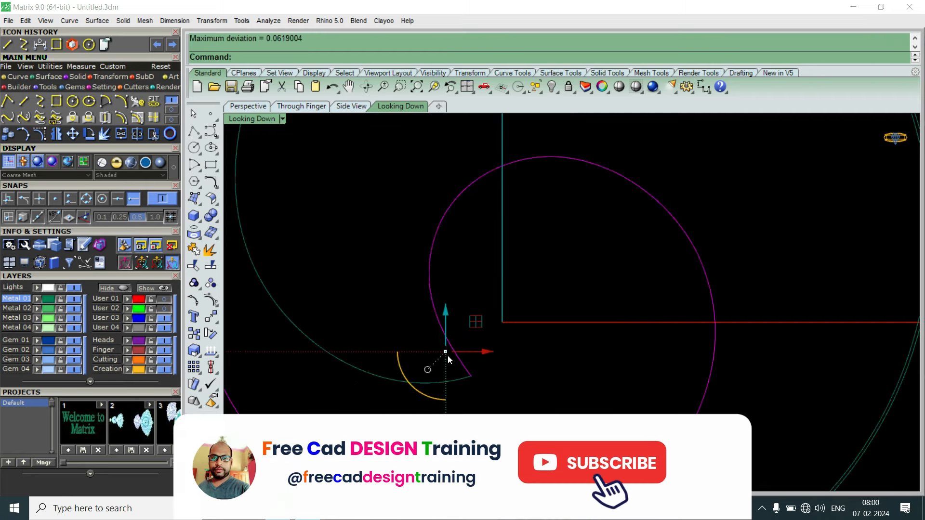
{"action": "left_click", "coordinate": [166, 309]}
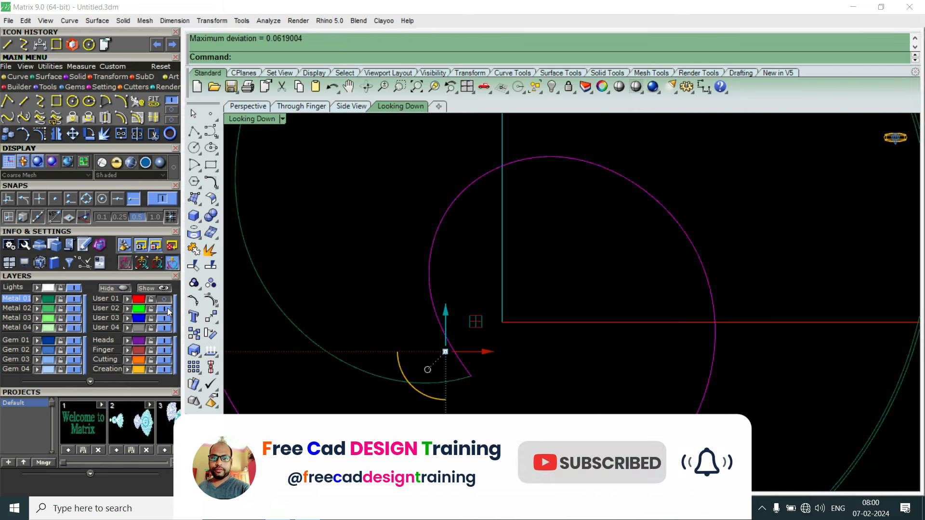
{"action": "left_click", "coordinate": [166, 309]}
{"action": "left_click", "coordinate": [380, 375]}
{"action": "key", "text": "Return"}
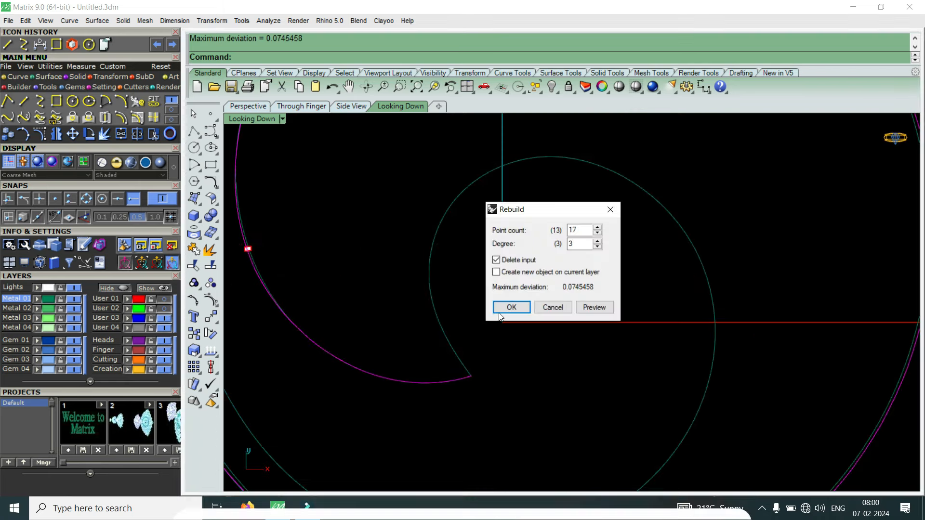
{"action": "key", "text": "Return"}
Turn on the control points of both rebuilt swirl curves, meeting at the pointed tip
{"action": "left_click_drag", "start_coordinate": [485, 360], "coordinate": [450, 391]}
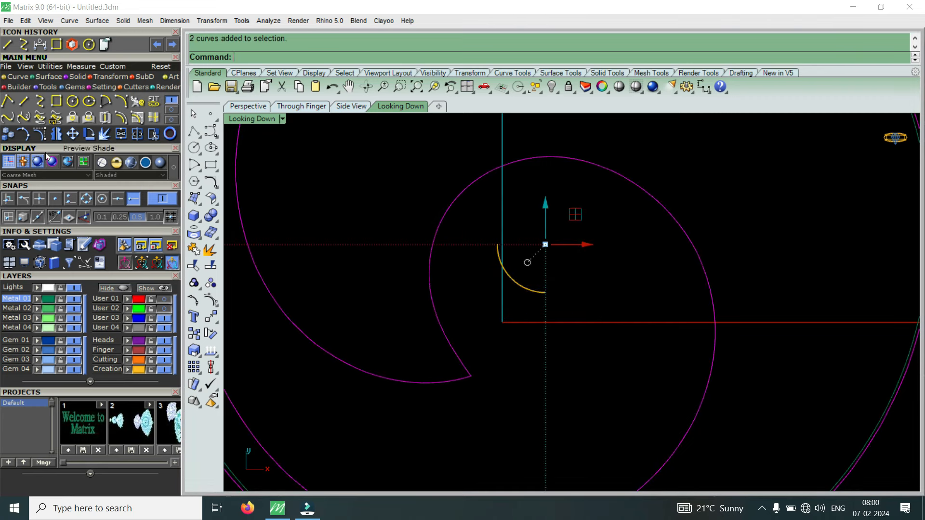
{"action": "left_click", "coordinate": [40, 134]}
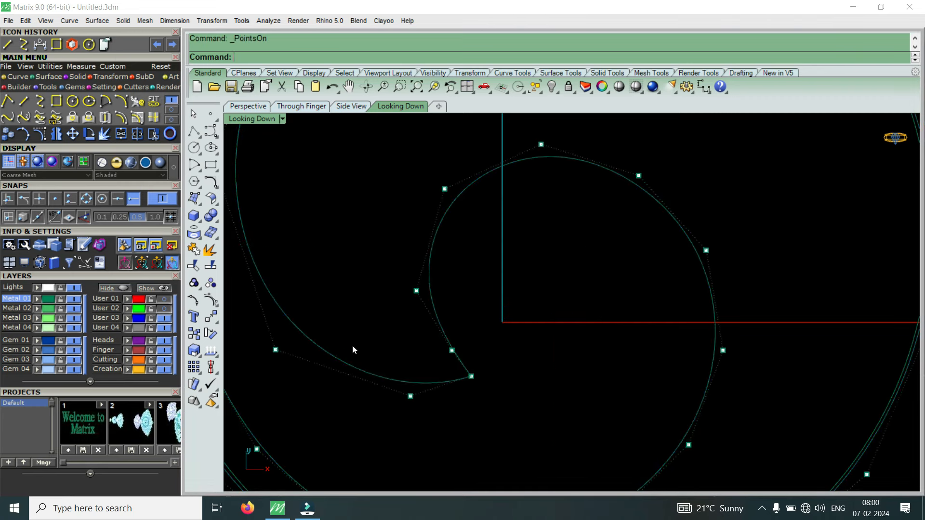
{"action": "left_click", "coordinate": [162, 309]}
{"action": "left_click", "coordinate": [161, 309]}
Show the reference image and move the two coincident end points of the swirl curves slightly to fit the pointed tip
{"action": "scroll", "coordinate": [446, 389], "scroll_direction": "up", "scroll_amount": 3}
{"action": "left_click_drag", "start_coordinate": [464, 390], "coordinate": [536, 333]}
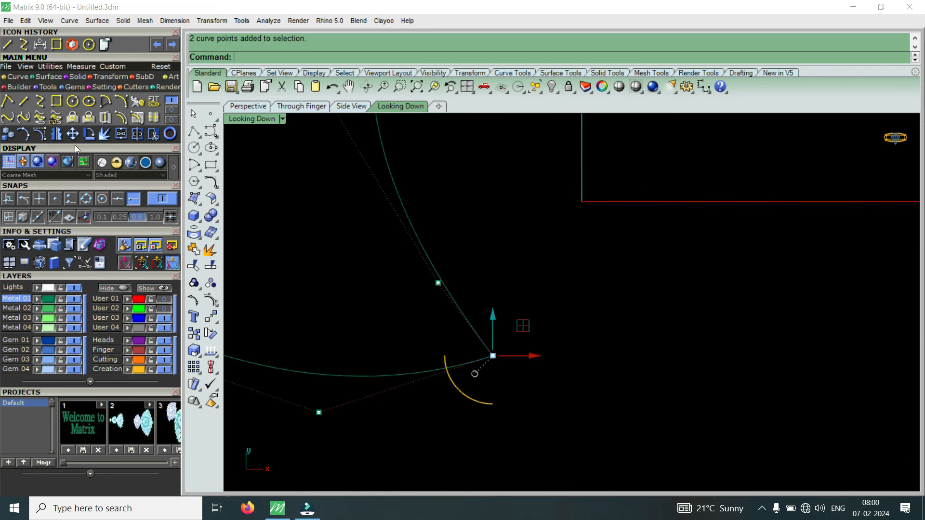
{"action": "left_click", "coordinate": [164, 309]}
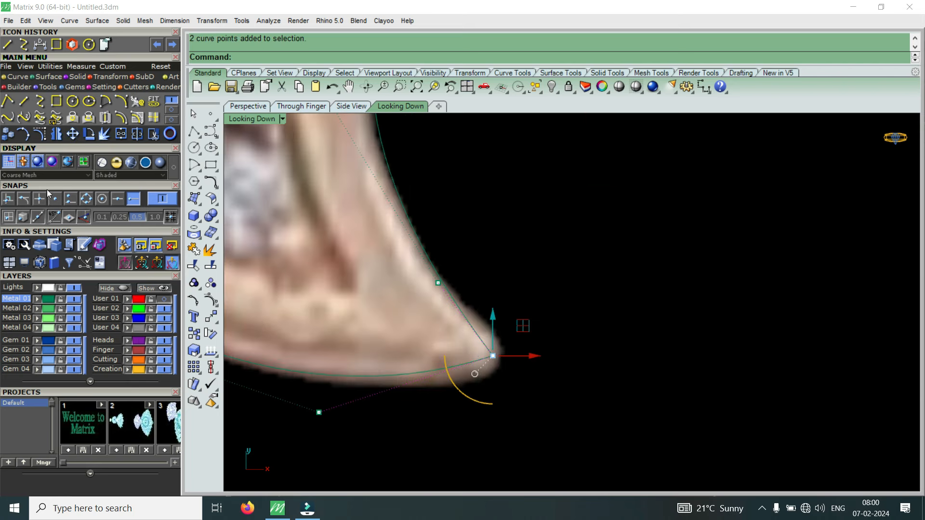
{"action": "right_click", "coordinate": [565, 314]}
{"action": "scroll", "coordinate": [566, 315], "scroll_direction": "up", "scroll_amount": 4}
{"action": "left_click", "coordinate": [566, 314]}
{"action": "left_click", "coordinate": [578, 315]}
{"action": "scroll", "coordinate": [577, 315], "scroll_direction": "down", "scroll_amount": 6}
Move the outer swirl curve's control point below the tip toward the lower right to follow the metal edge
{"action": "scroll", "coordinate": [433, 370], "scroll_direction": "up", "scroll_amount": 2}
{"action": "left_click", "coordinate": [352, 398]}
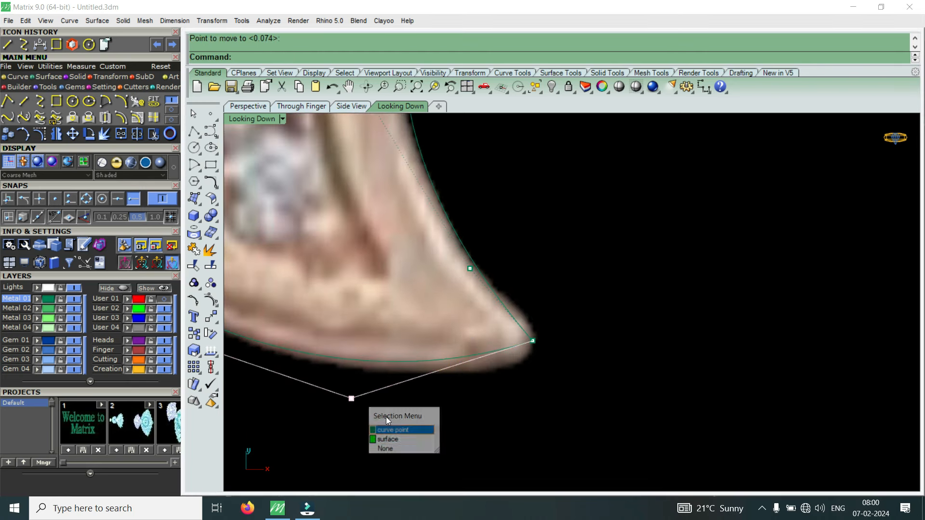
{"action": "left_click", "coordinate": [385, 429]}
{"action": "right_click", "coordinate": [473, 397]}
{"action": "left_click", "coordinate": [505, 393]}
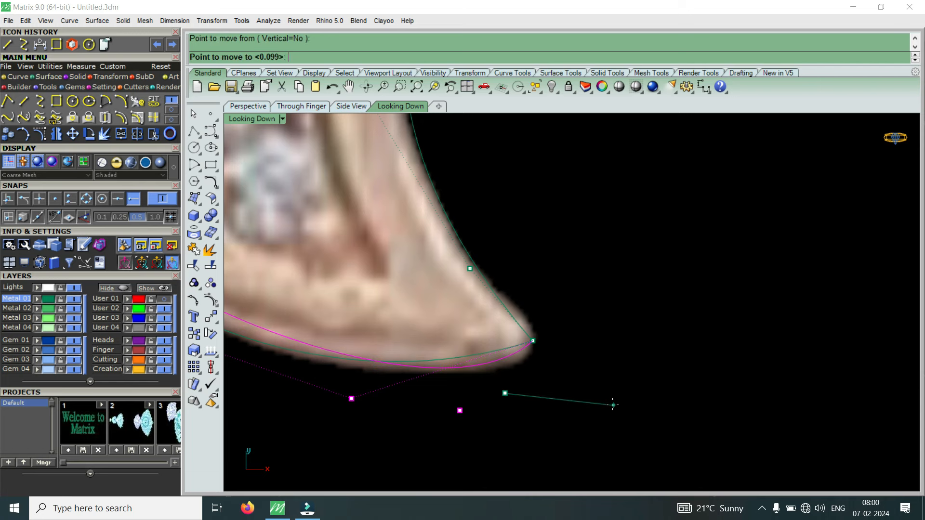
{"action": "left_click", "coordinate": [613, 405]}
{"action": "scroll", "coordinate": [587, 368], "scroll_direction": "down", "scroll_amount": 10}
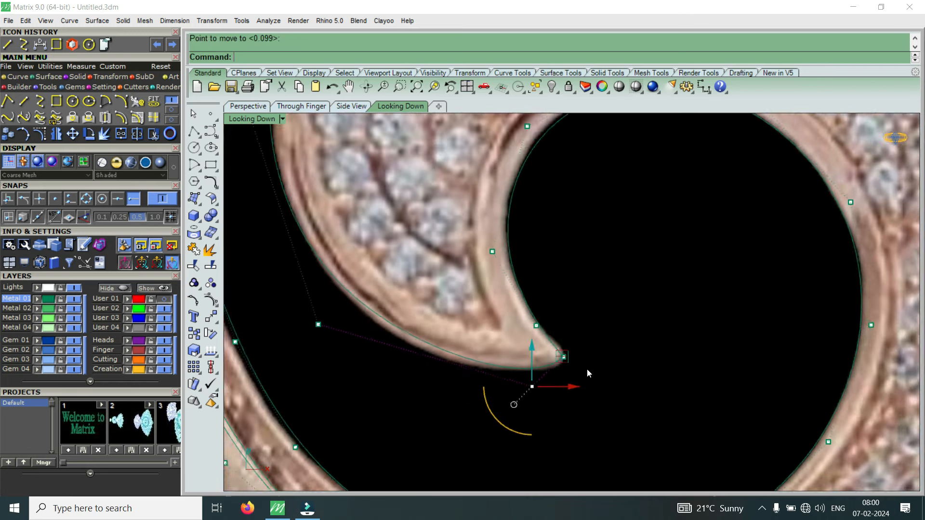
Move the outer swirl curve's lower-left control point slightly downward to match the rim in the reference image
{"action": "scroll", "coordinate": [382, 331], "scroll_direction": "up", "scroll_amount": 4}
{"action": "left_click", "coordinate": [363, 333]}
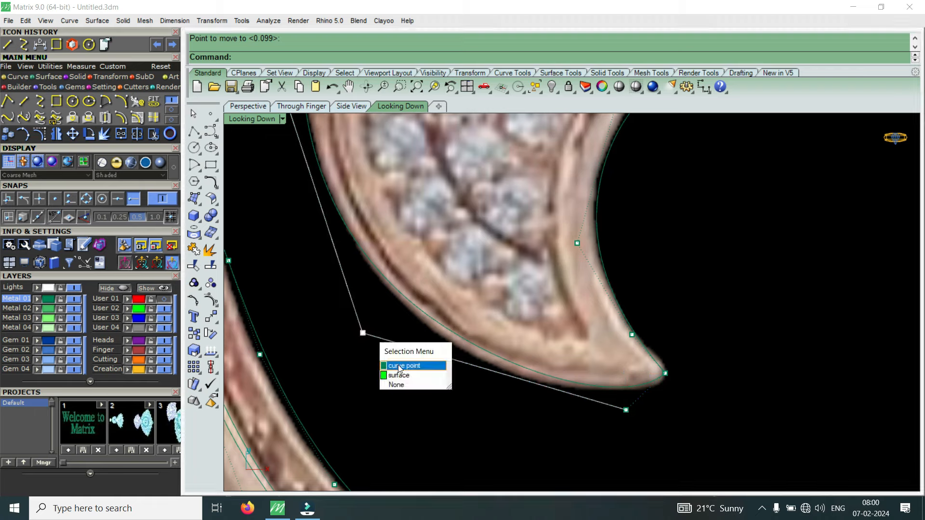
{"action": "left_click", "coordinate": [397, 366]}
{"action": "scroll", "coordinate": [468, 357], "scroll_direction": "up", "scroll_amount": 4}
{"action": "right_click", "coordinate": [467, 357]}
{"action": "left_click", "coordinate": [468, 358]}
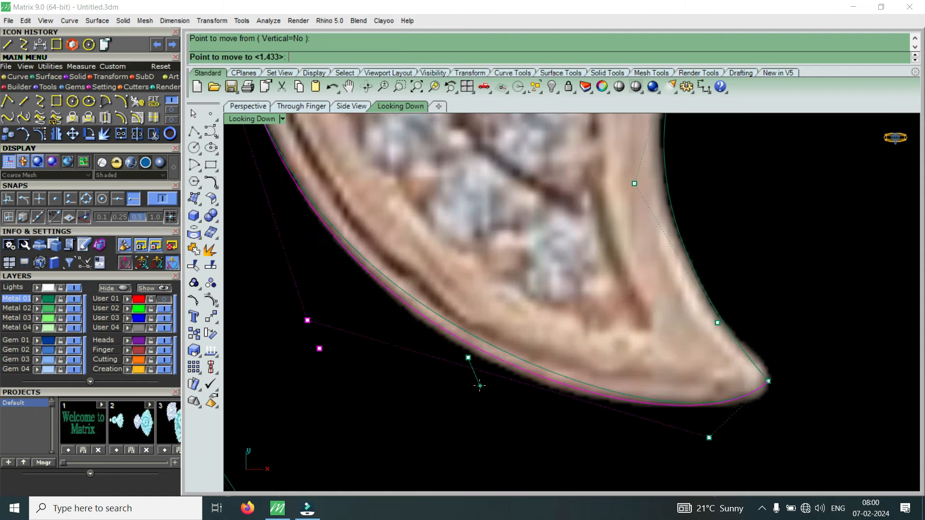
{"action": "left_click", "coordinate": [468, 387]}
{"action": "scroll", "coordinate": [510, 382], "scroll_direction": "down", "scroll_amount": 3}
{"action": "scroll", "coordinate": [447, 268], "scroll_direction": "up", "scroll_amount": 3}
Shift the control point on the left side of the outer swirl curve slightly toward the upper right to fit the rim
{"action": "left_click", "coordinate": [399, 225]}
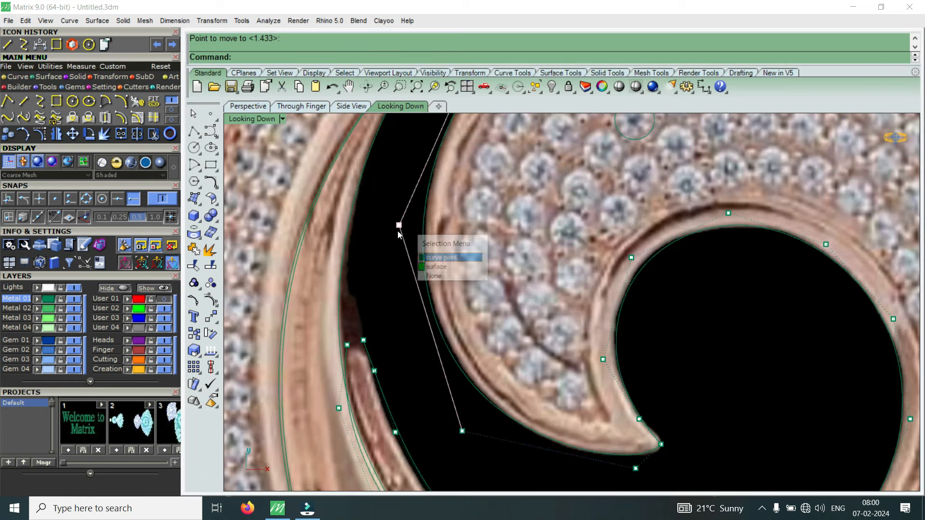
{"action": "left_click", "coordinate": [433, 258]}
{"action": "scroll", "coordinate": [442, 327], "scroll_direction": "up", "scroll_amount": 3}
{"action": "right_click", "coordinate": [442, 326]}
{"action": "left_click", "coordinate": [443, 326]}
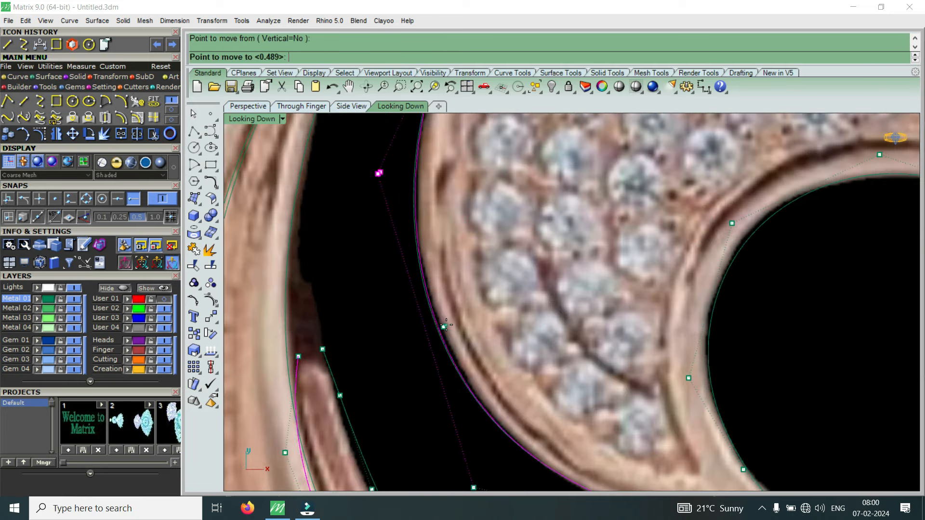
{"action": "left_click", "coordinate": [447, 323]}
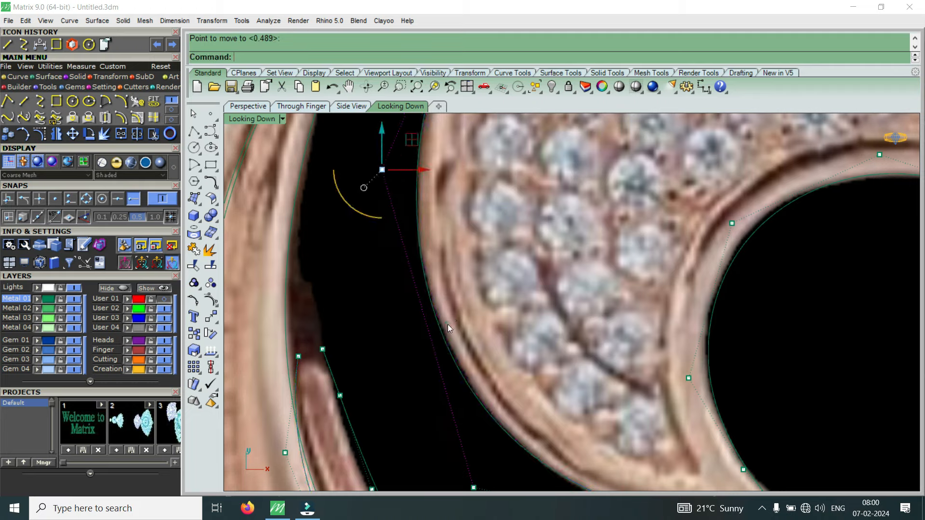
Check both swirl curves against the reference image, hide the image and turn off the control points
{"action": "scroll", "coordinate": [443, 270], "scroll_direction": "down", "scroll_amount": 3}
{"action": "scroll", "coordinate": [443, 264], "scroll_direction": "up", "scroll_amount": 3}
{"action": "scroll", "coordinate": [443, 264], "scroll_direction": "down", "scroll_amount": 3}
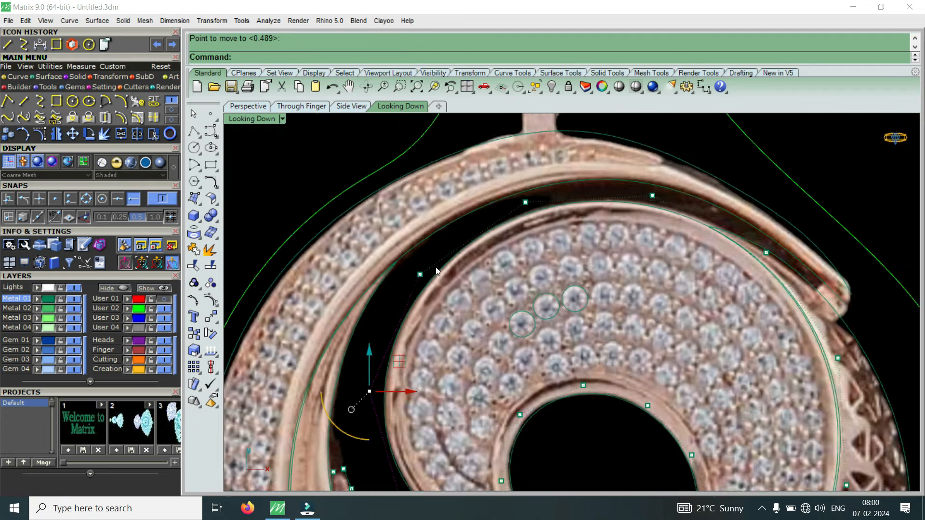
{"action": "scroll", "coordinate": [645, 224], "scroll_direction": "up", "scroll_amount": 2}
{"action": "scroll", "coordinate": [646, 223], "scroll_direction": "down", "scroll_amount": 2}
{"action": "scroll", "coordinate": [713, 262], "scroll_direction": "down", "scroll_amount": 2}
{"action": "scroll", "coordinate": [657, 453], "scroll_direction": "up", "scroll_amount": 4}
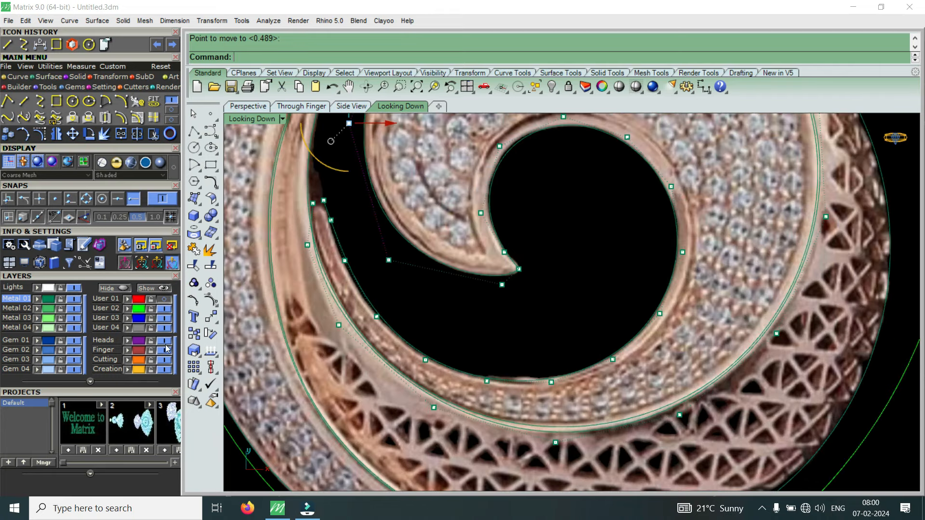
{"action": "left_click", "coordinate": [165, 309]}
{"action": "scroll", "coordinate": [721, 377], "scroll_direction": "down", "scroll_amount": 2}
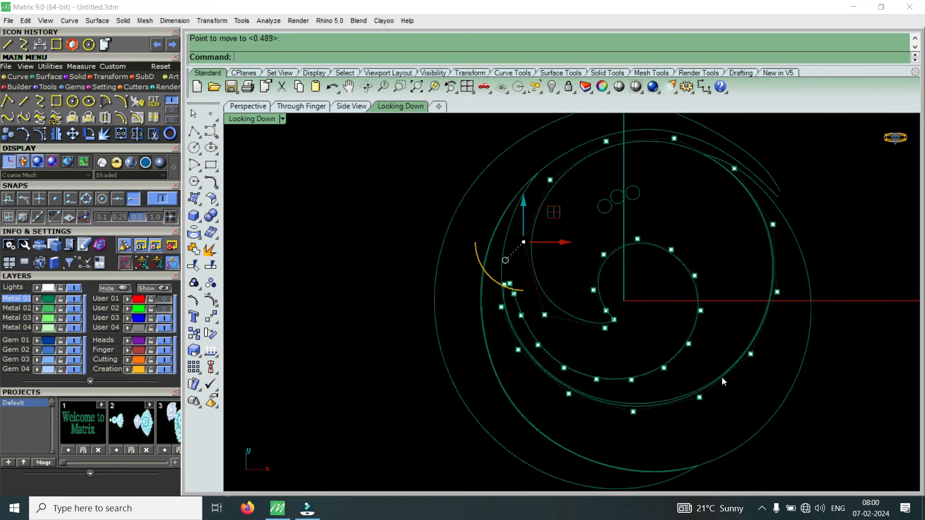
{"action": "key", "text": "Escape"}
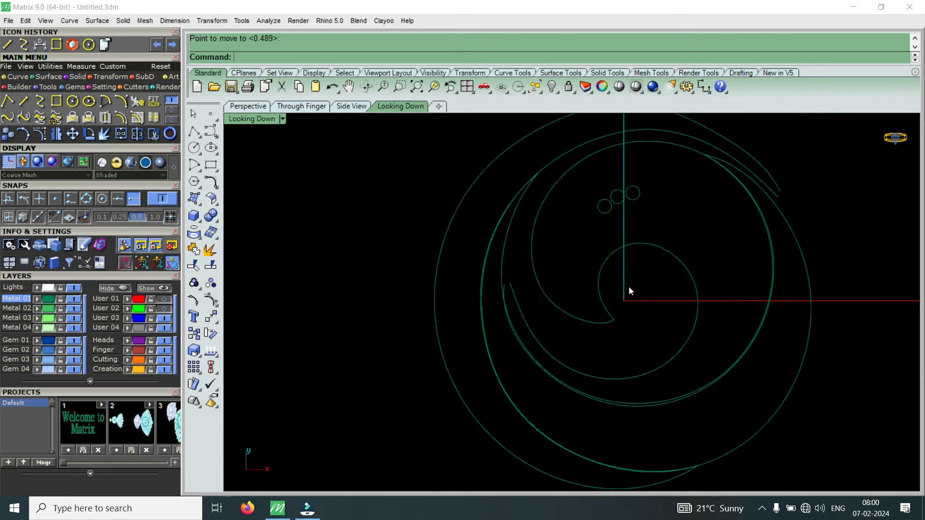
Select the two swirl curves meeting at the tip and assign them to layer User 03
{"action": "scroll", "coordinate": [520, 316], "scroll_direction": "up", "scroll_amount": 3}
{"action": "scroll", "coordinate": [521, 316], "scroll_direction": "down", "scroll_amount": 3}
{"action": "left_click_drag", "start_coordinate": [649, 309], "coordinate": [587, 337]}
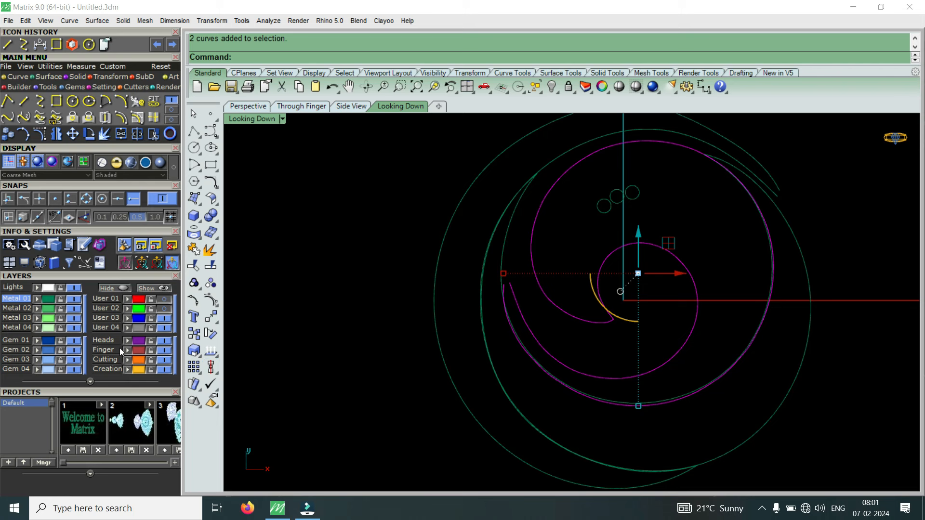
{"action": "left_click", "coordinate": [128, 318]}
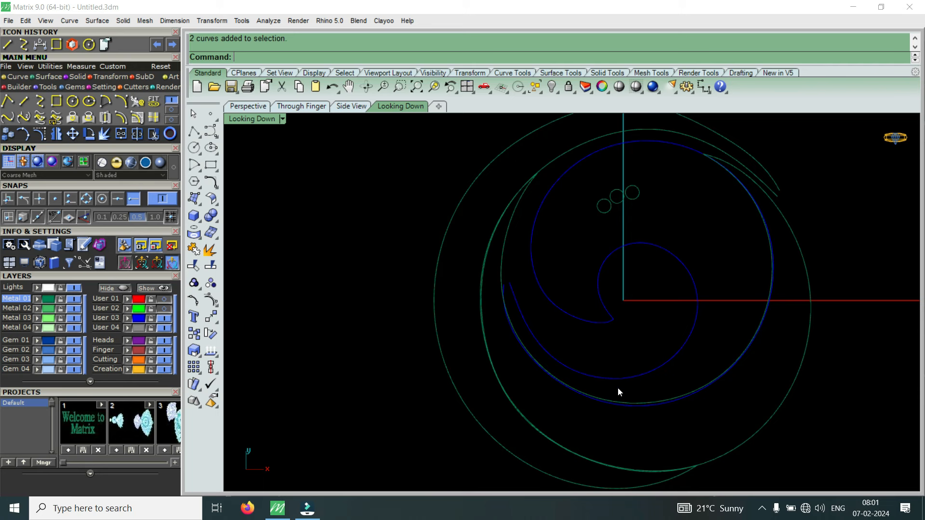
Assign the outer band's outer and inner edge curves to layer User 03 and clear the selection
{"action": "scroll", "coordinate": [618, 387], "scroll_direction": "down", "scroll_amount": 6}
{"action": "scroll", "coordinate": [605, 258], "scroll_direction": "up", "scroll_amount": 10}
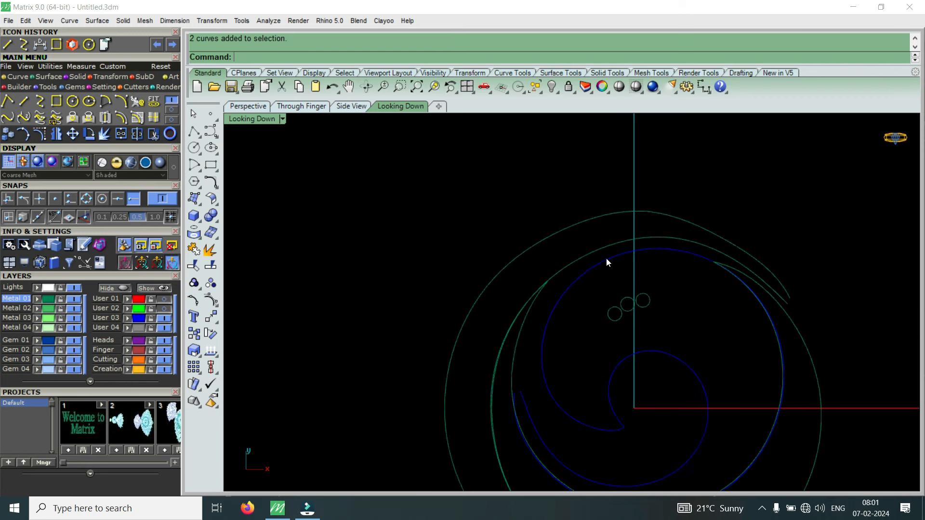
{"action": "left_click_drag", "start_coordinate": [533, 263], "coordinate": [535, 264]}
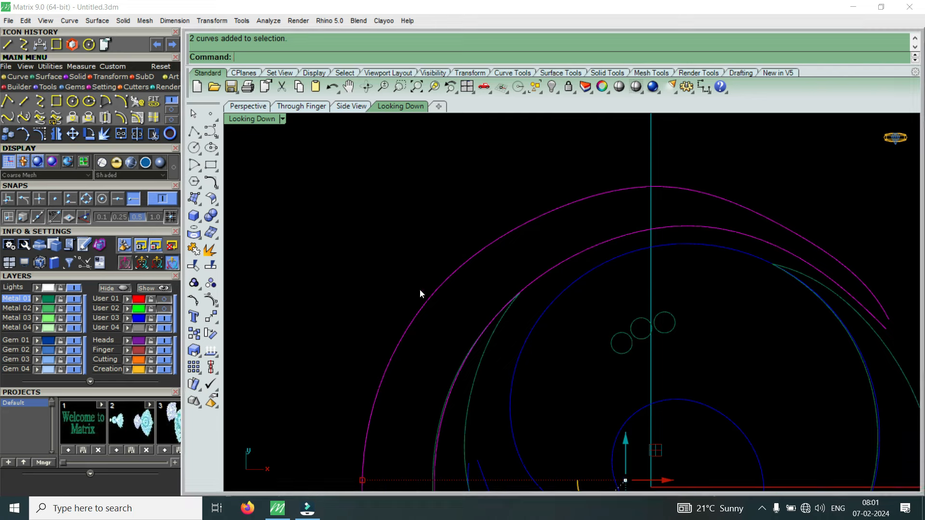
{"action": "scroll", "coordinate": [459, 263], "scroll_direction": "down", "scroll_amount": 4}
{"action": "scroll", "coordinate": [497, 331], "scroll_direction": "down", "scroll_amount": 2}
{"action": "key", "text": "Escape"}
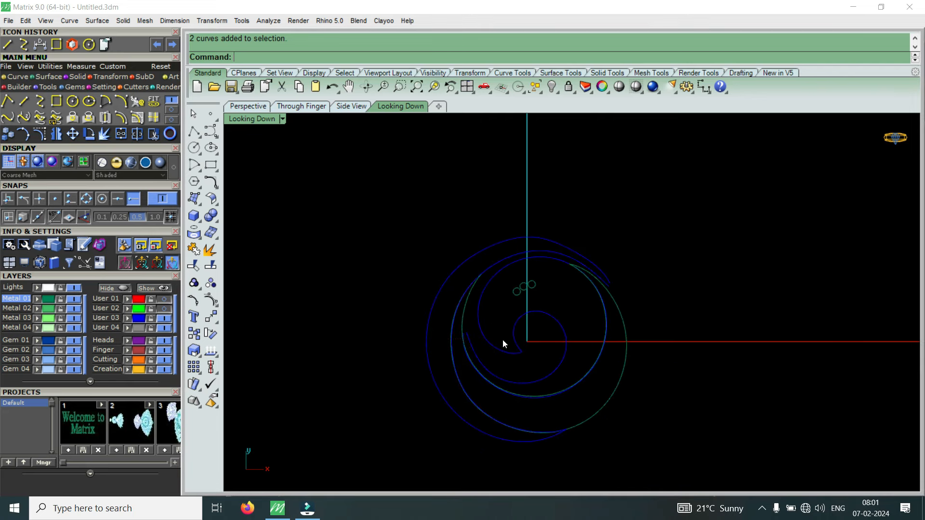
Turn on the control points of the swirl's outer edge curve and show the reference image again
{"action": "scroll", "coordinate": [492, 305], "scroll_direction": "up", "scroll_amount": 4}
{"action": "scroll", "coordinate": [528, 251], "scroll_direction": "down", "scroll_amount": 2}
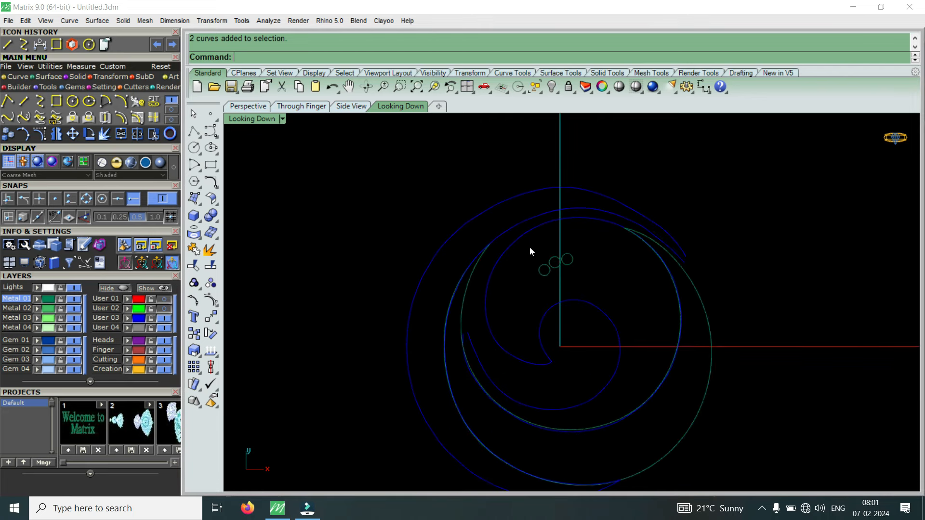
{"action": "left_click", "coordinate": [579, 221]}
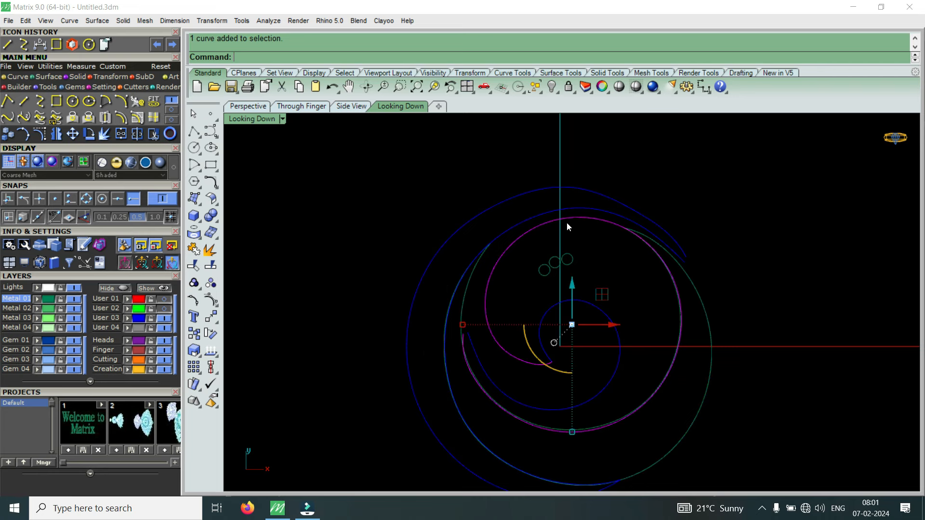
{"action": "scroll", "coordinate": [549, 226], "scroll_direction": "up", "scroll_amount": 3}
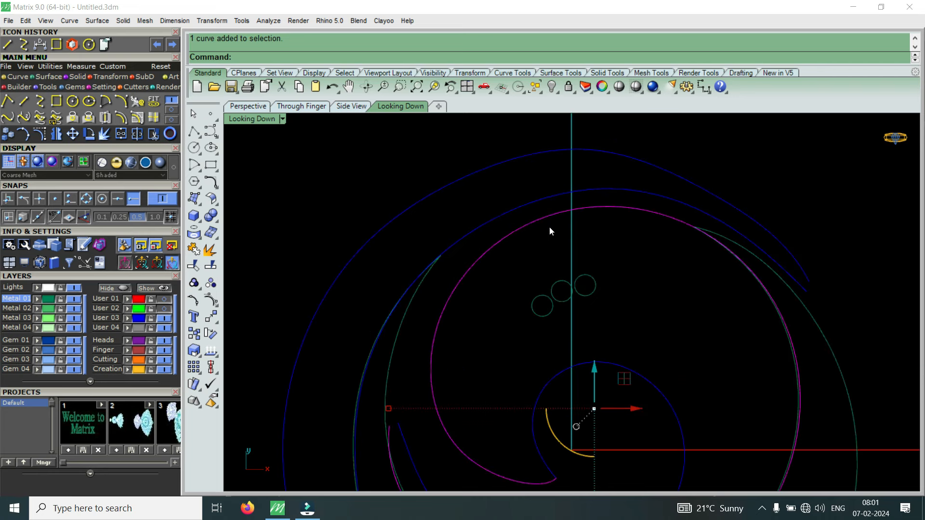
{"action": "left_click", "coordinate": [41, 134]}
{"action": "left_click", "coordinate": [168, 311]}
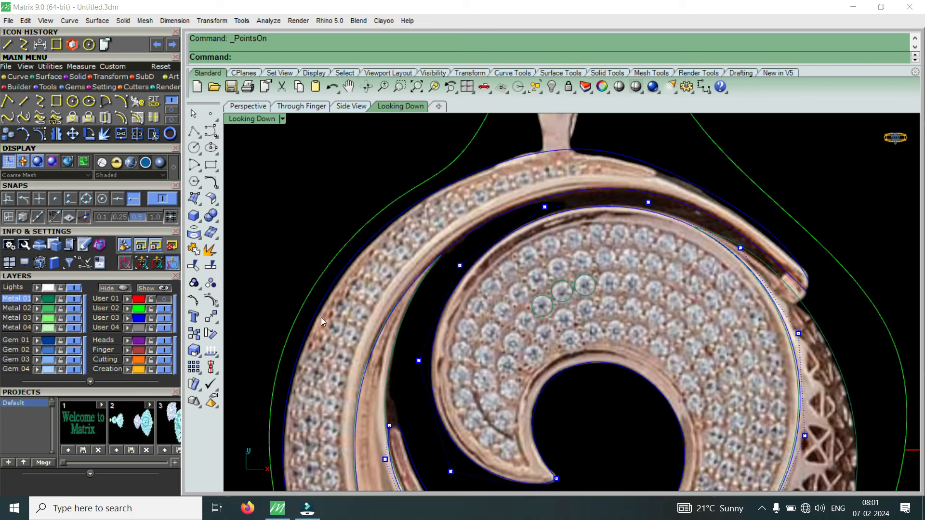
Move the outer swirl curve's upper-left control point slightly upward so the curve follows the metal rim
{"action": "scroll", "coordinate": [463, 270], "scroll_direction": "up", "scroll_amount": 6}
{"action": "left_click", "coordinate": [426, 249]}
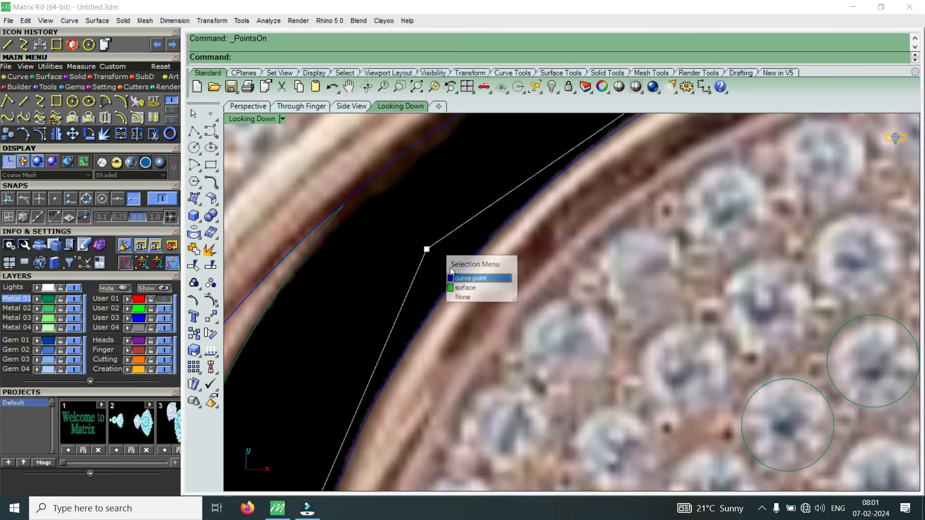
{"action": "left_click", "coordinate": [470, 275]}
{"action": "left_click", "coordinate": [74, 136]}
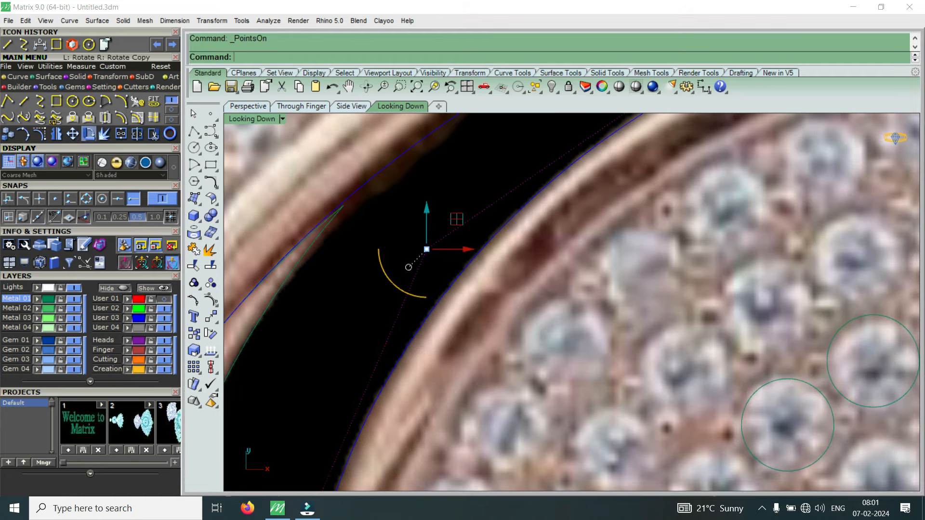
{"action": "scroll", "coordinate": [436, 238], "scroll_direction": "up", "scroll_amount": 4}
{"action": "left_click", "coordinate": [495, 260]}
{"action": "left_click", "coordinate": [494, 256]}
{"action": "scroll", "coordinate": [495, 247], "scroll_direction": "down", "scroll_amount": 5}
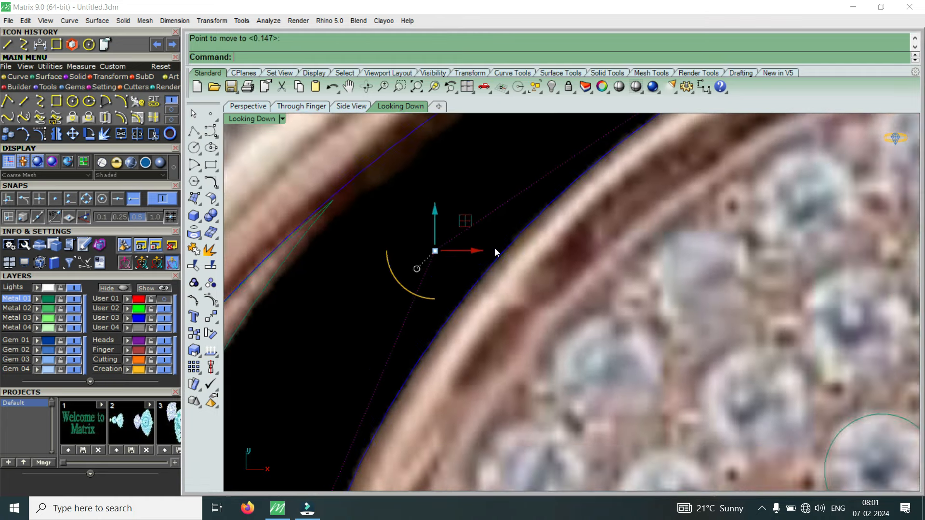
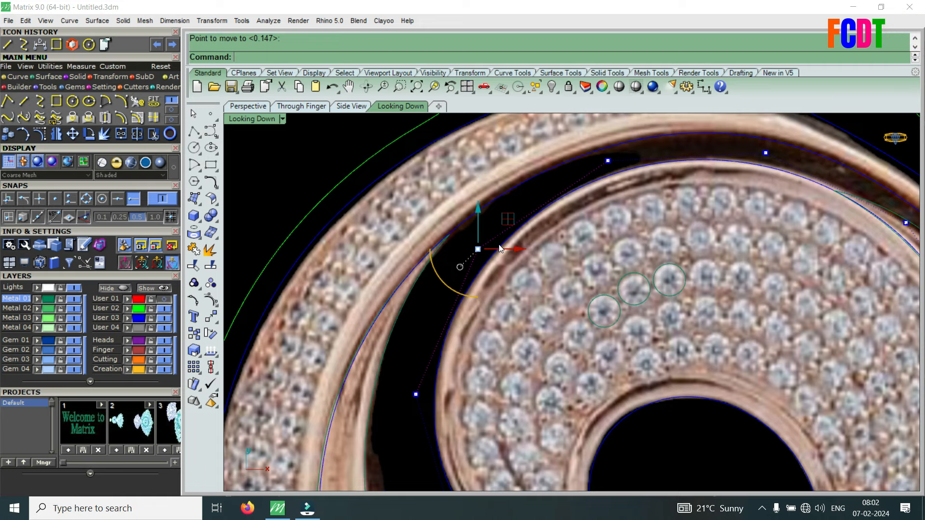
Move the outer swirl curve's upper-left control point about 0.05 mm up and to the left to match the metal rim
{"action": "scroll", "coordinate": [592, 253], "scroll_direction": "down", "scroll_amount": 5}
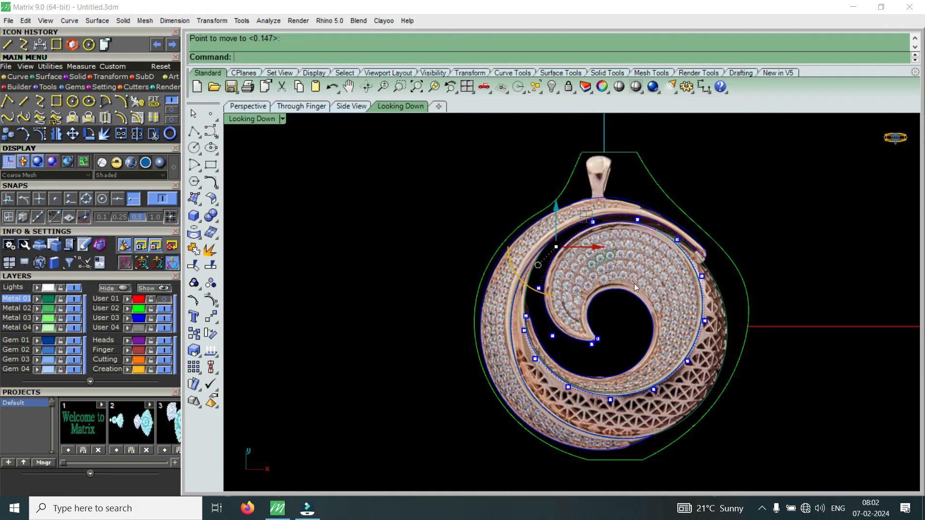
{"action": "scroll", "coordinate": [708, 283], "scroll_direction": "up", "scroll_amount": 4}
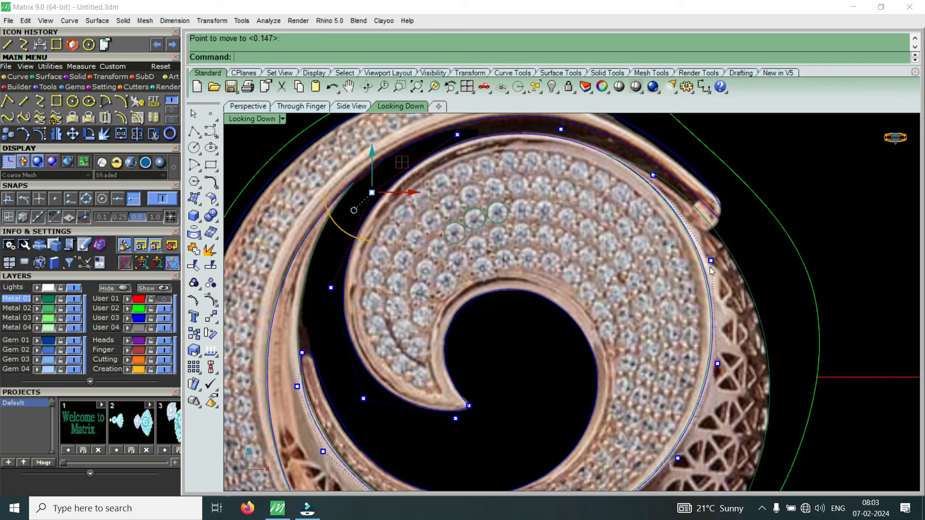
{"action": "scroll", "coordinate": [709, 267], "scroll_direction": "down", "scroll_amount": 3}
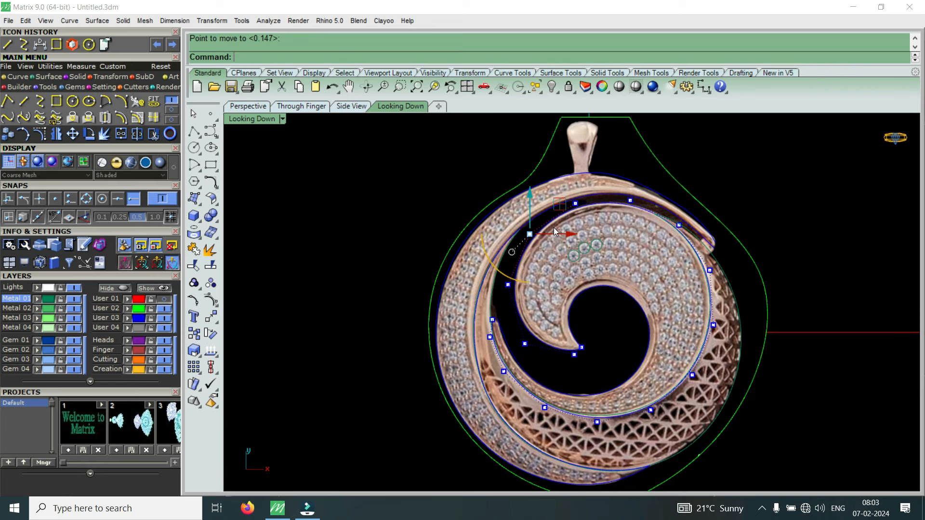
{"action": "scroll", "coordinate": [561, 252], "scroll_direction": "up", "scroll_amount": 4}
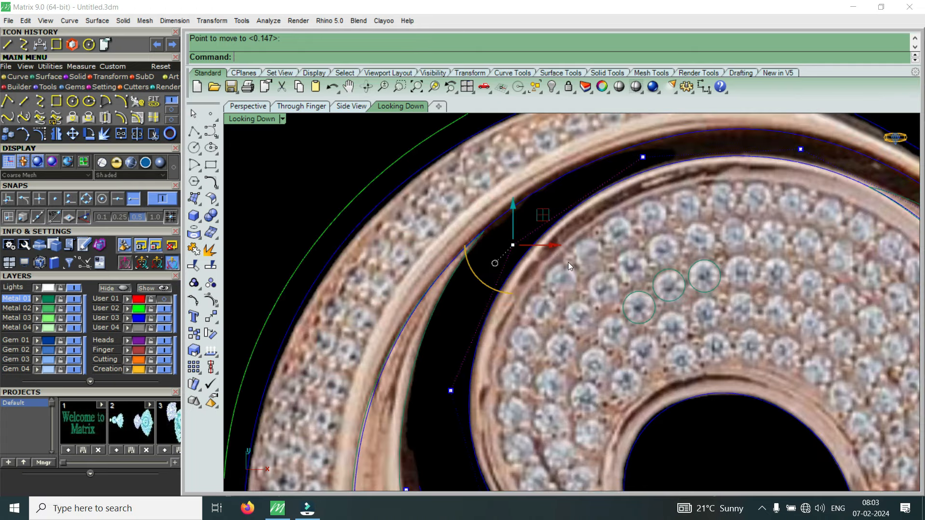
{"action": "left_click", "coordinate": [74, 135]}
{"action": "scroll", "coordinate": [589, 271], "scroll_direction": "up", "scroll_amount": 2}
{"action": "left_click", "coordinate": [569, 261]}
{"action": "left_click", "coordinate": [557, 255]}
{"action": "scroll", "coordinate": [549, 256], "scroll_direction": "down", "scroll_amount": 3}
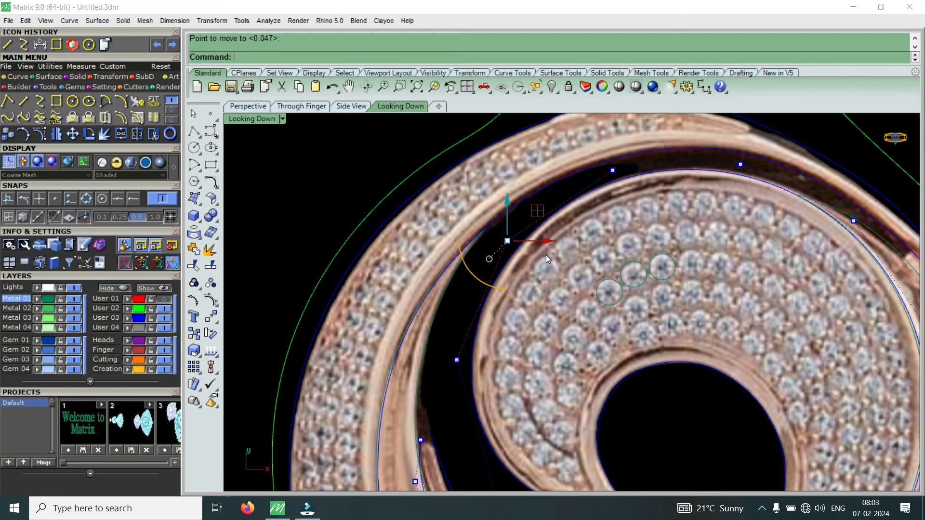
{"action": "scroll", "coordinate": [524, 270], "scroll_direction": "down", "scroll_amount": 5}
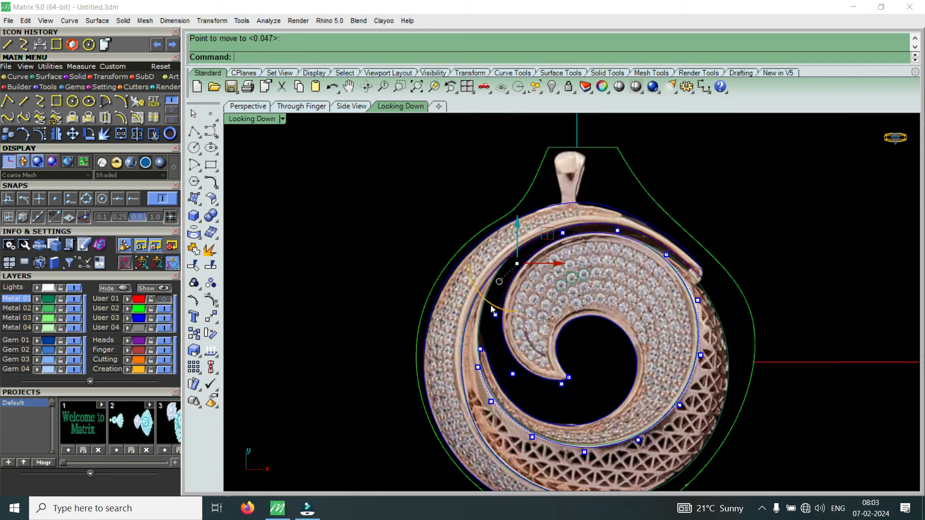
Compare the swirl's tail with the reference image, hide the image, and shift the outer curve's second tail control point slightly right
{"action": "left_click", "coordinate": [164, 309]}
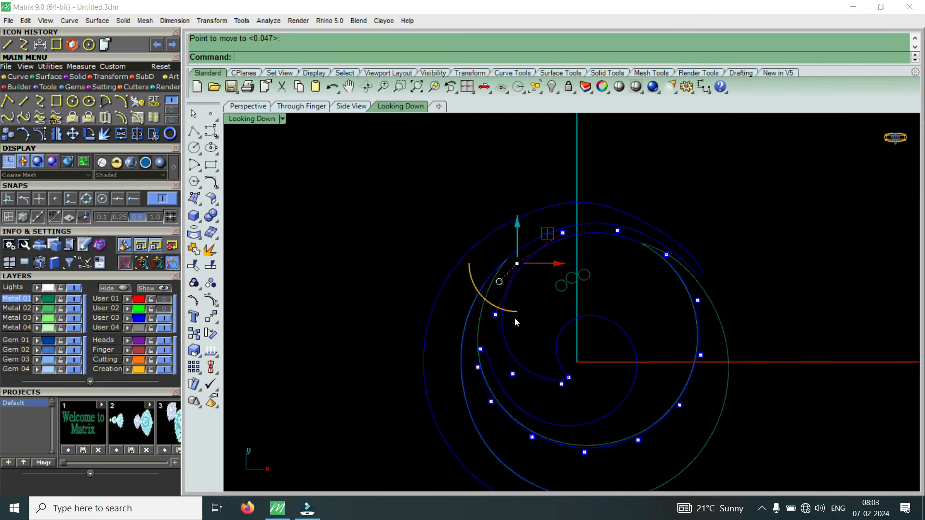
{"action": "scroll", "coordinate": [470, 385], "scroll_direction": "up", "scroll_amount": 8}
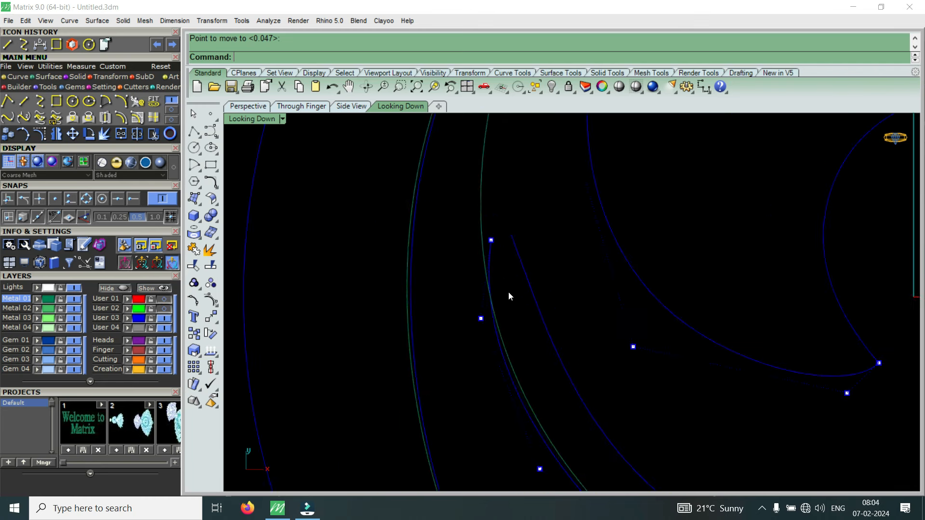
{"action": "left_click", "coordinate": [164, 309]}
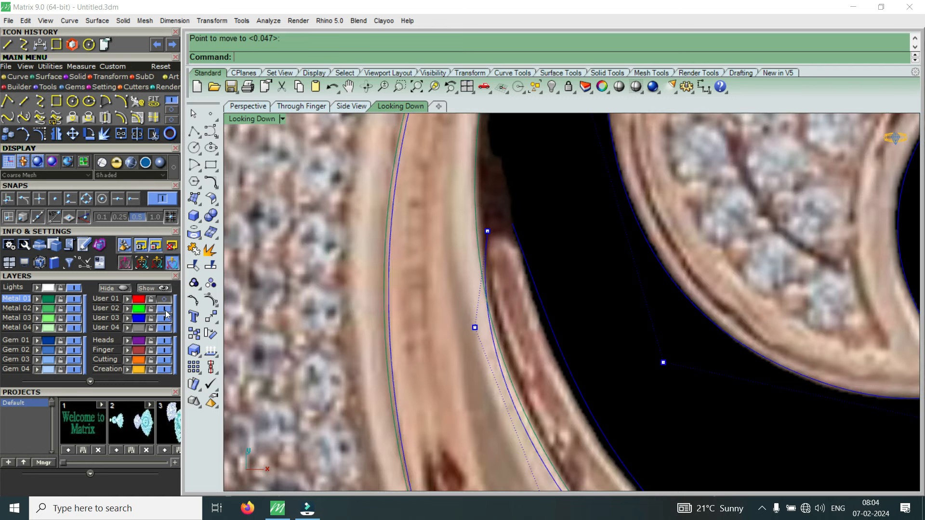
{"action": "left_click", "coordinate": [165, 309]}
{"action": "left_click", "coordinate": [475, 327]}
{"action": "left_click_drag", "start_coordinate": [505, 328], "coordinate": [515, 328]}
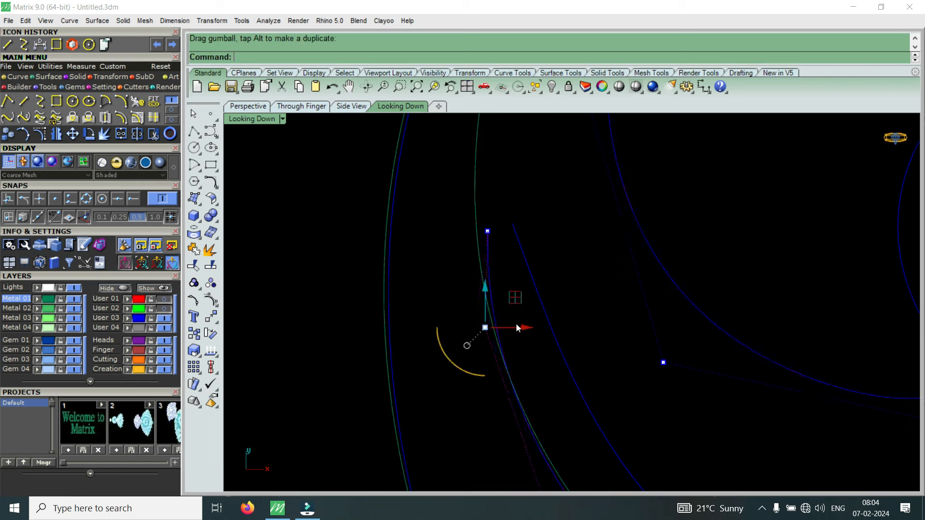
Rebuild the swirl's outer edge curve with a point count of 24
{"action": "scroll", "coordinate": [494, 253], "scroll_direction": "down", "scroll_amount": 6}
{"action": "scroll", "coordinate": [547, 230], "scroll_direction": "up", "scroll_amount": 2}
{"action": "left_click", "coordinate": [541, 227]}
{"action": "type", "text": "Rebuild"}
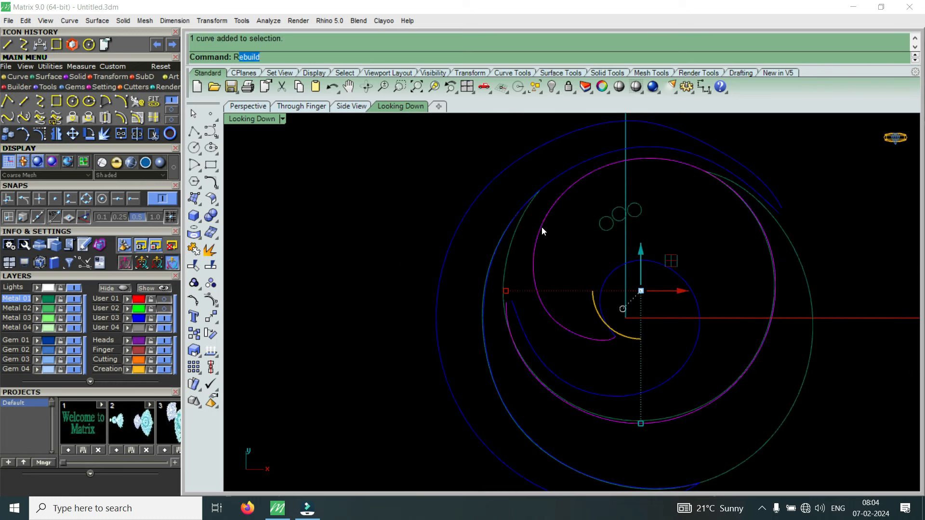
{"action": "key", "text": "Return"}
{"action": "double_click", "coordinate": [581, 230]}
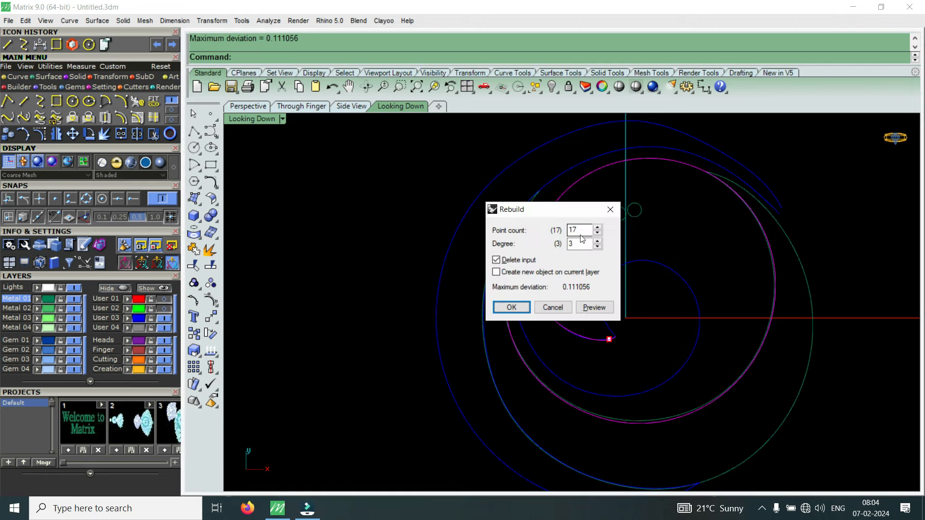
{"action": "type", "text": "22"}
{"action": "scroll", "coordinate": [585, 230], "scroll_direction": "up", "scroll_amount": 3}
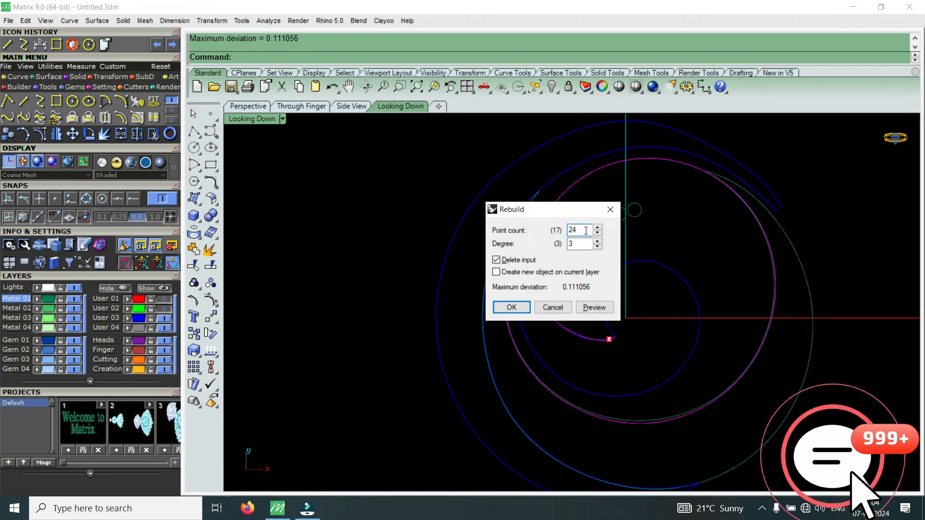
{"action": "left_click", "coordinate": [512, 307]}
Rebuild the swirl's inner edge curve
{"action": "scroll", "coordinate": [501, 304], "scroll_direction": "up", "scroll_amount": 5}
{"action": "scroll", "coordinate": [502, 308], "scroll_direction": "down", "scroll_amount": 3}
{"action": "left_click", "coordinate": [499, 304]}
{"action": "key", "text": "Return"}
{"action": "left_click", "coordinate": [511, 307]}
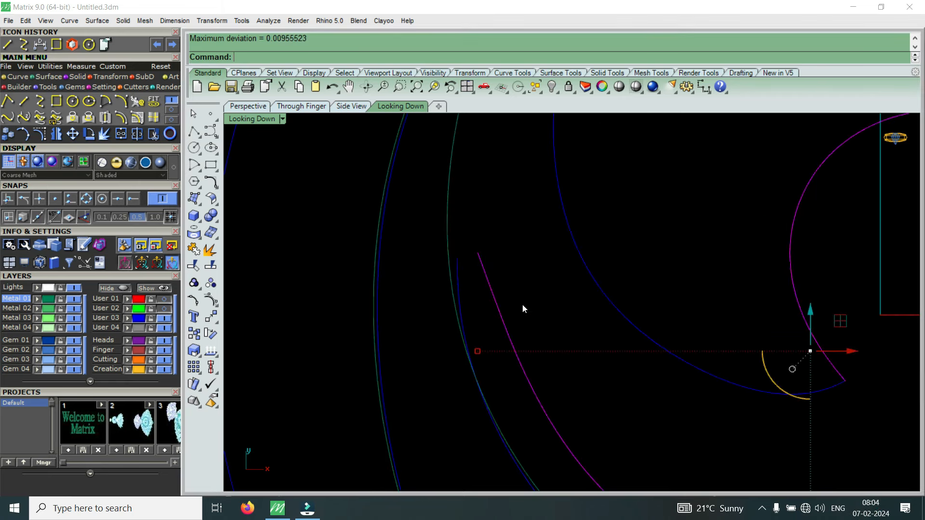
Turn on the control points of both rebuilt swirl curves and compare their tail ends with the reference image
{"action": "key", "text": "F10"}
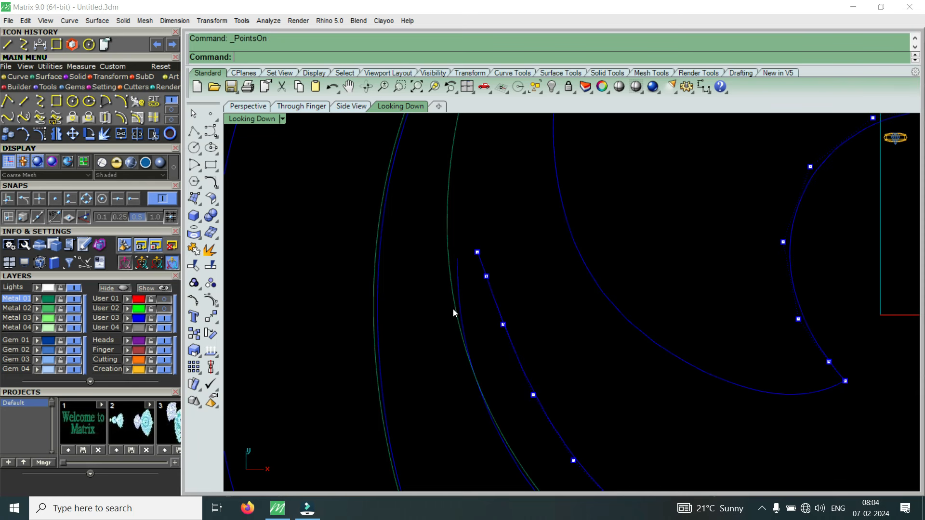
{"action": "left_click", "coordinate": [459, 299]}
{"action": "key", "text": "F10"}
{"action": "left_click", "coordinate": [163, 309]}
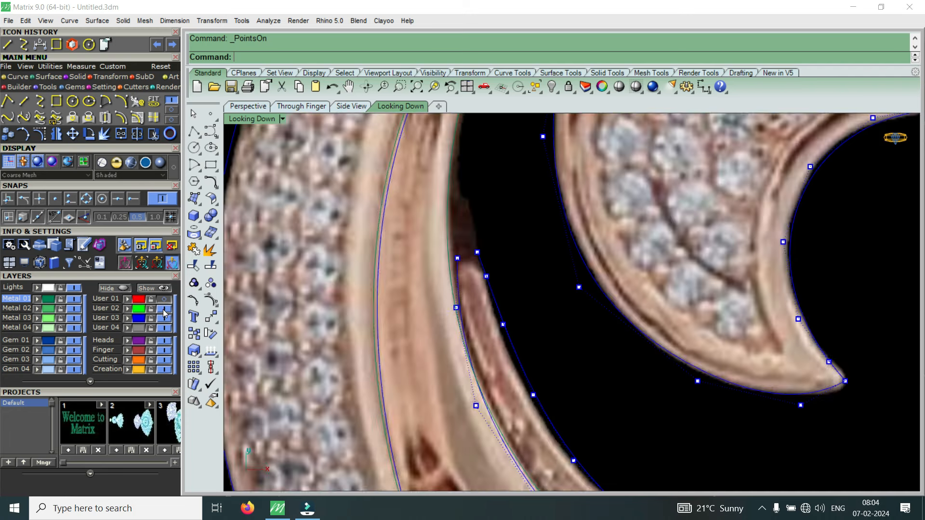
{"action": "left_click", "coordinate": [163, 309]}
Move the inner curve's tail end point onto the outer curve's tail end point so the two curves meet
{"action": "scroll", "coordinate": [470, 259], "scroll_direction": "up", "scroll_amount": 5}
{"action": "left_click_drag", "start_coordinate": [468, 203], "coordinate": [519, 276]}
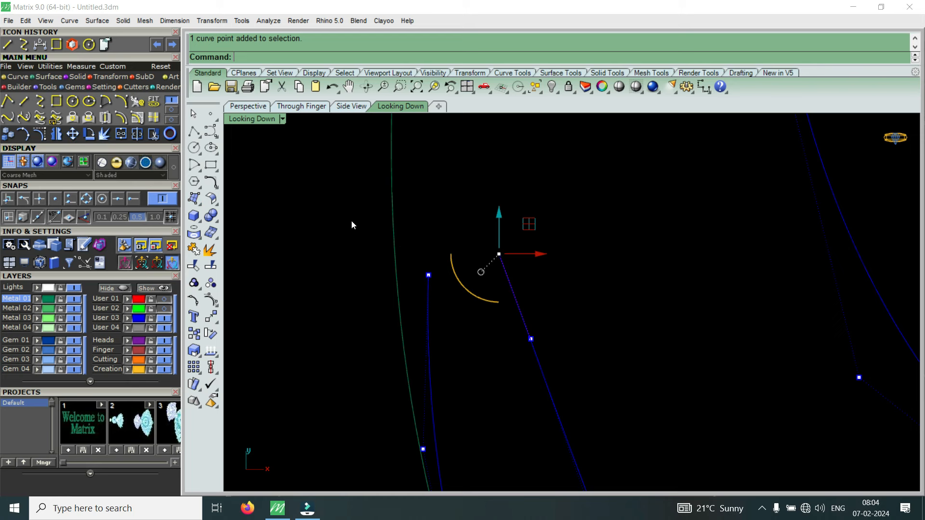
{"action": "left_click", "coordinate": [72, 135]}
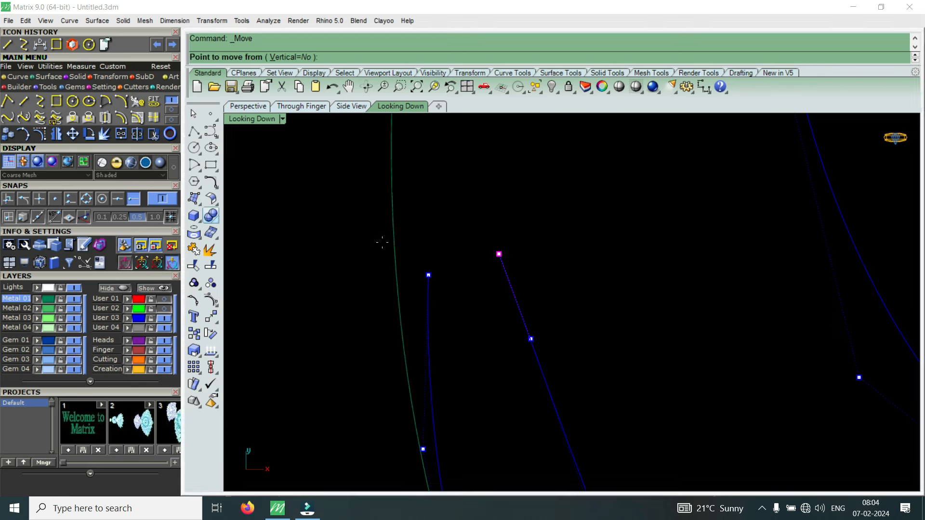
{"action": "left_click", "coordinate": [499, 254]}
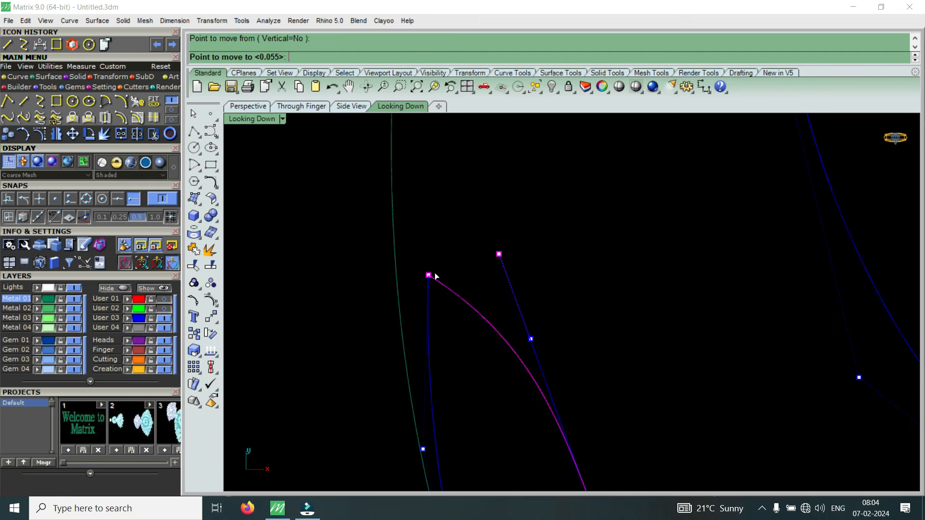
{"action": "left_click", "coordinate": [428, 275]}
{"action": "scroll", "coordinate": [450, 273], "scroll_direction": "down", "scroll_amount": 3}
Move the outer curve's second control point at the tail up by about 0.44 mm
{"action": "left_click_drag", "start_coordinate": [380, 316], "coordinate": [449, 354]}
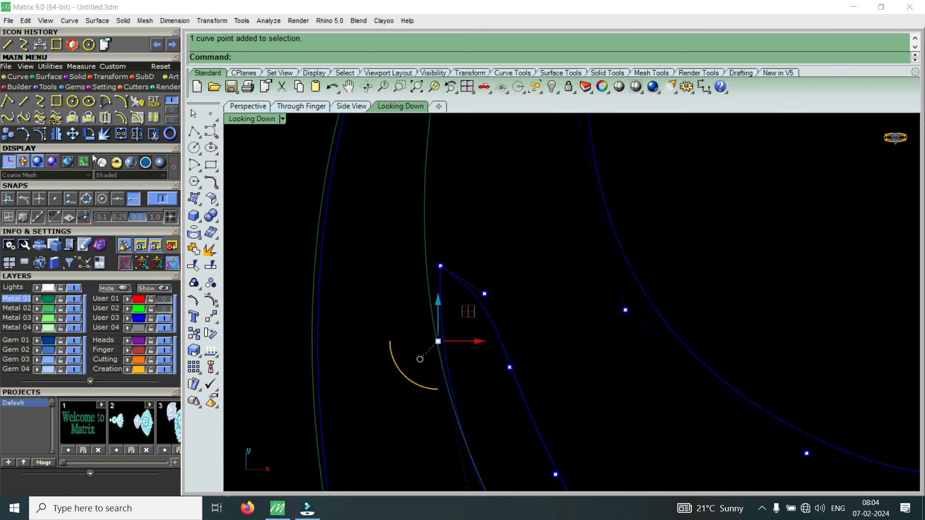
{"action": "scroll", "coordinate": [509, 257], "scroll_direction": "up", "scroll_amount": 4}
{"action": "right_click", "coordinate": [512, 260]}
{"action": "left_click", "coordinate": [525, 271]}
{"action": "left_click", "coordinate": [511, 243]}
{"action": "scroll", "coordinate": [464, 229], "scroll_direction": "down", "scroll_amount": 8}
{"action": "scroll", "coordinate": [461, 233], "scroll_direction": "down", "scroll_amount": 3}
{"action": "scroll", "coordinate": [496, 426], "scroll_direction": "up", "scroll_amount": 8}
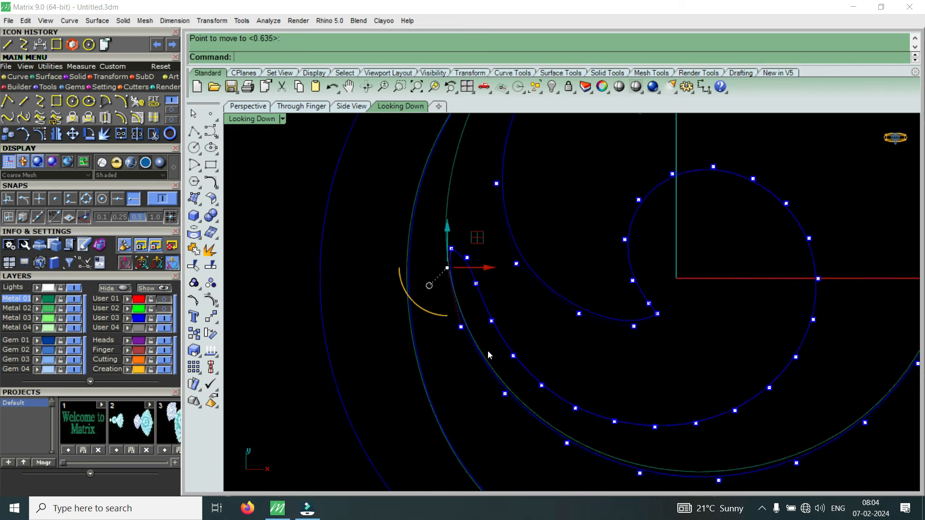
Shift a lower-left control point of the outer curve slightly right and compare the tail with the reference image
{"action": "scroll", "coordinate": [543, 380], "scroll_direction": "up", "scroll_amount": 8}
{"action": "left_click_drag", "start_coordinate": [477, 359], "coordinate": [486, 357]}
{"action": "scroll", "coordinate": [504, 357], "scroll_direction": "down", "scroll_amount": 14}
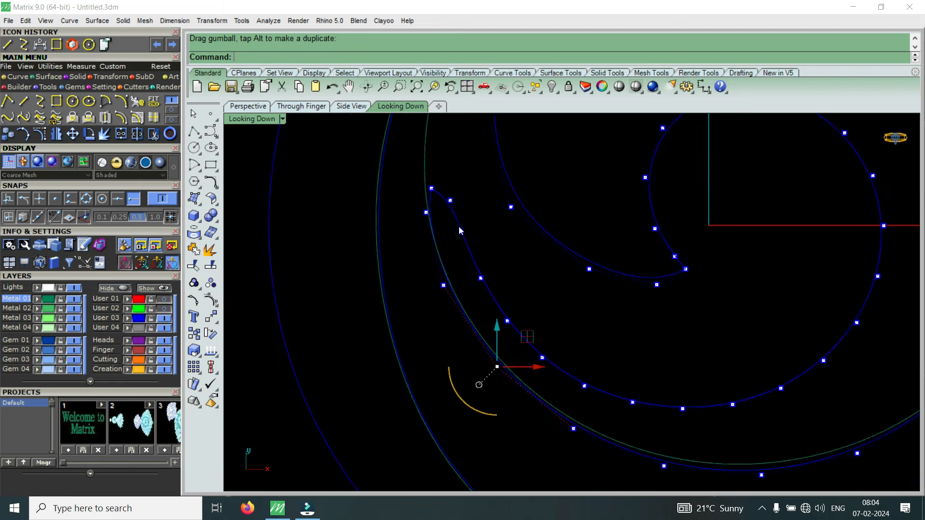
{"action": "scroll", "coordinate": [459, 230], "scroll_direction": "up", "scroll_amount": 4}
{"action": "left_click", "coordinate": [165, 309]}
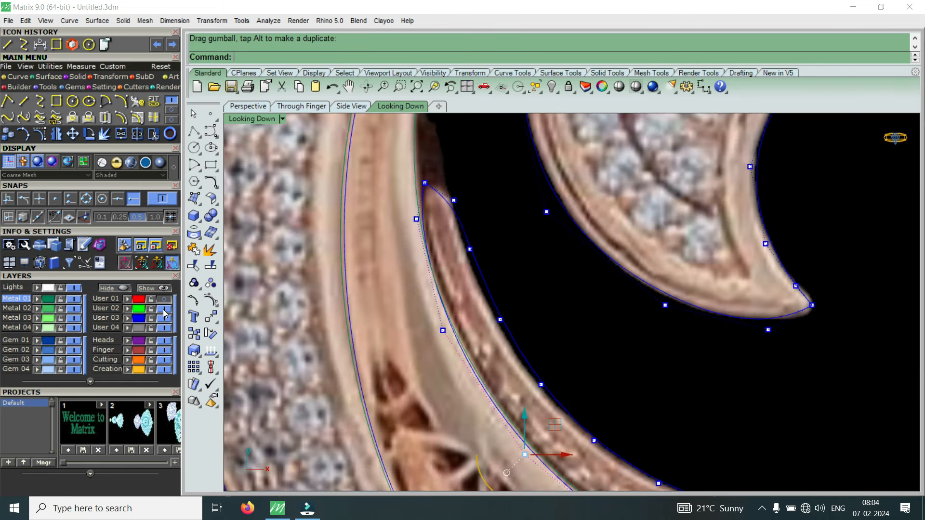
{"action": "left_click", "coordinate": [164, 308]}
Move the inner curve's second tail control point about 0.85 mm up and slightly left to round the tip, checking it against the reference image
{"action": "scroll", "coordinate": [446, 166], "scroll_direction": "up", "scroll_amount": 6}
{"action": "left_click_drag", "start_coordinate": [428, 163], "coordinate": [473, 239]}
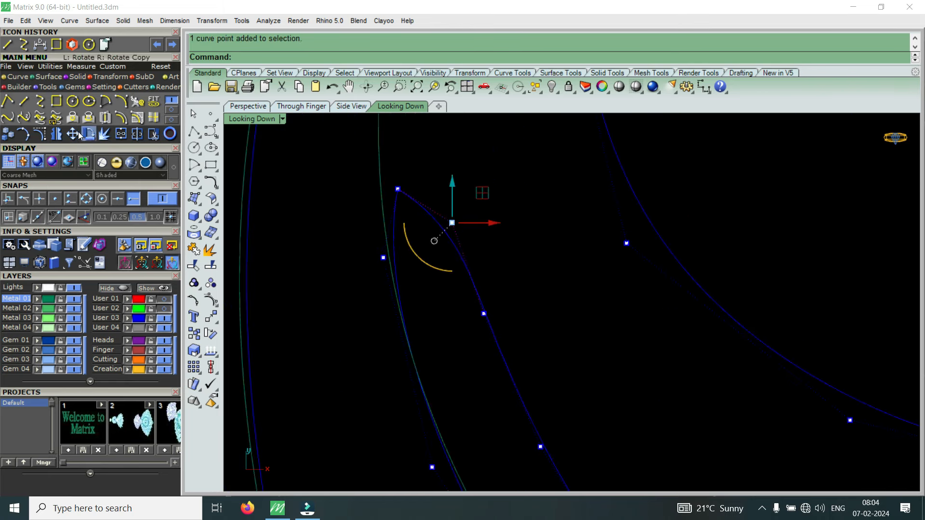
{"action": "left_click", "coordinate": [72, 134]}
{"action": "left_click", "coordinate": [530, 261]}
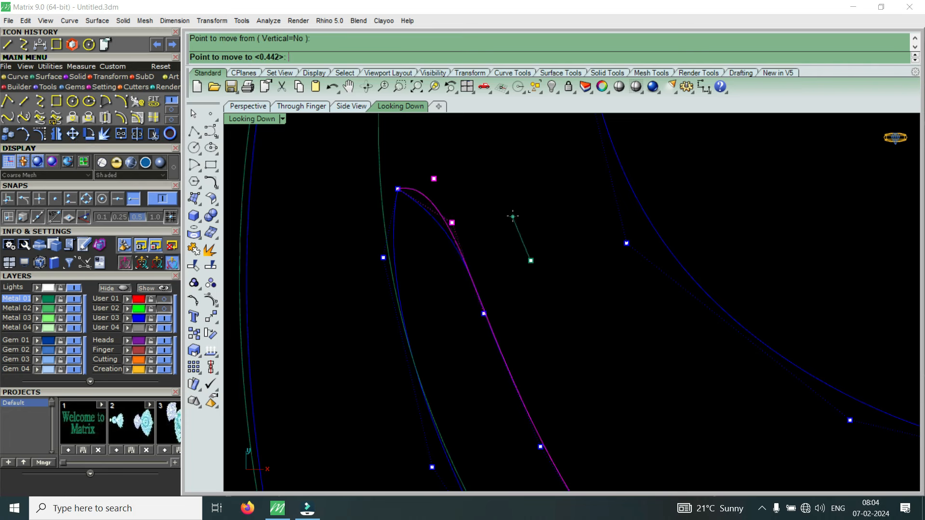
{"action": "left_click", "coordinate": [514, 215]}
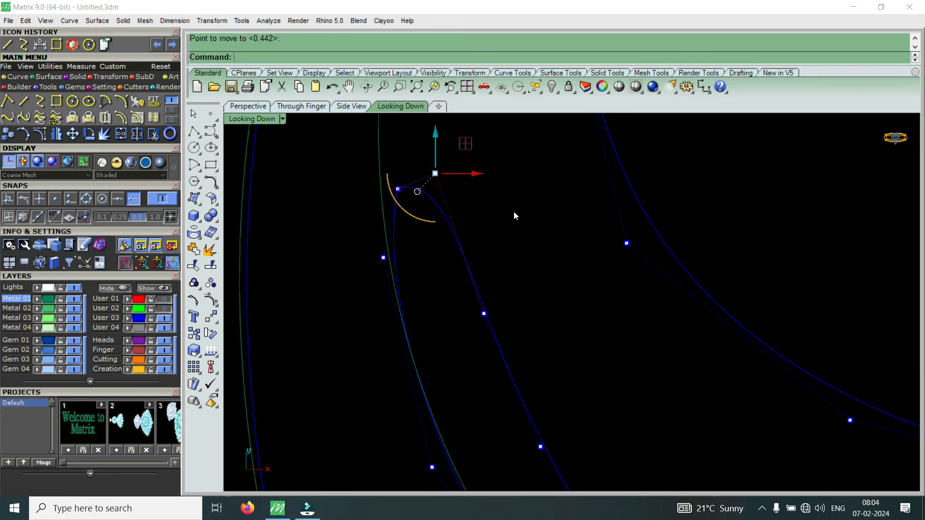
{"action": "left_click", "coordinate": [163, 309]}
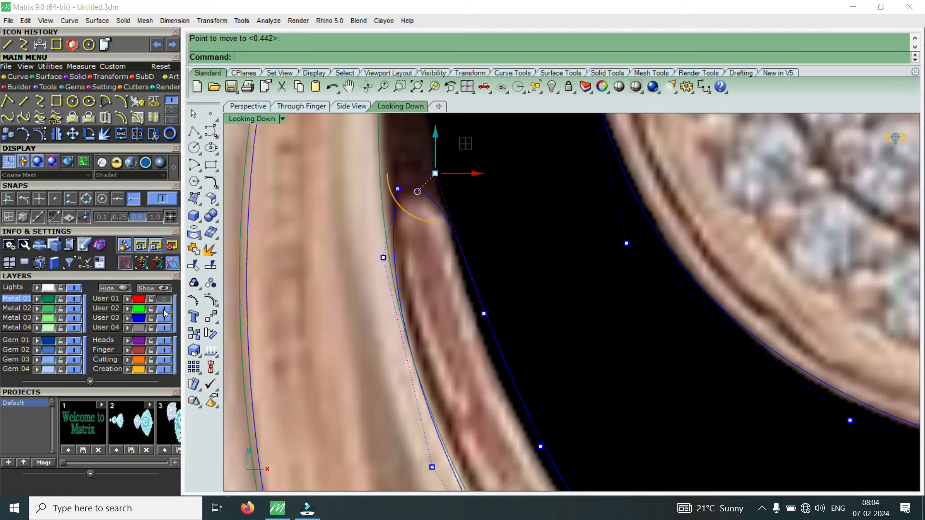
{"action": "left_click", "coordinate": [163, 310]}
Move the coincident end points of both curves at the tail tip down by about 0.1 mm
{"action": "scroll", "coordinate": [385, 187], "scroll_direction": "up", "scroll_amount": 6}
{"action": "left_click_drag", "start_coordinate": [339, 164], "coordinate": [446, 233]}
{"action": "right_click", "coordinate": [446, 232]}
{"action": "left_click", "coordinate": [445, 233]}
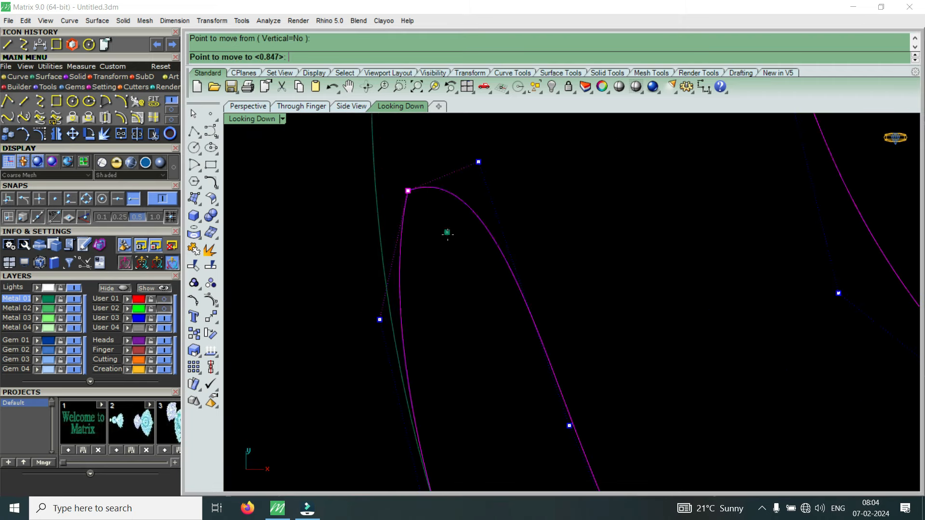
{"action": "left_click", "coordinate": [448, 244]}
Move the outer curve's second control point further up towards the tail tip to round that side
{"action": "left_click_drag", "start_coordinate": [345, 271], "coordinate": [406, 339]}
{"action": "right_click", "coordinate": [406, 339]}
{"action": "left_click", "coordinate": [406, 339]}
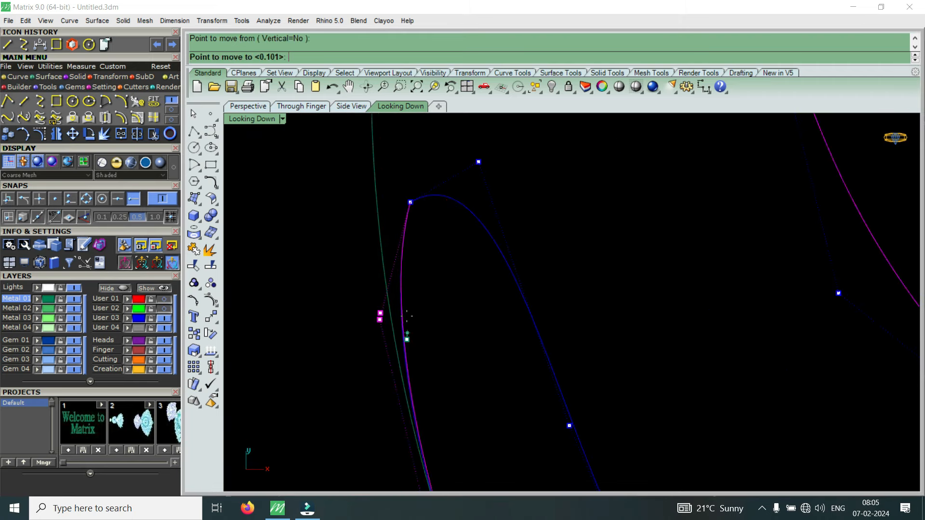
{"action": "left_click", "coordinate": [400, 254]}
{"action": "scroll", "coordinate": [414, 250], "scroll_direction": "down", "scroll_amount": 5}
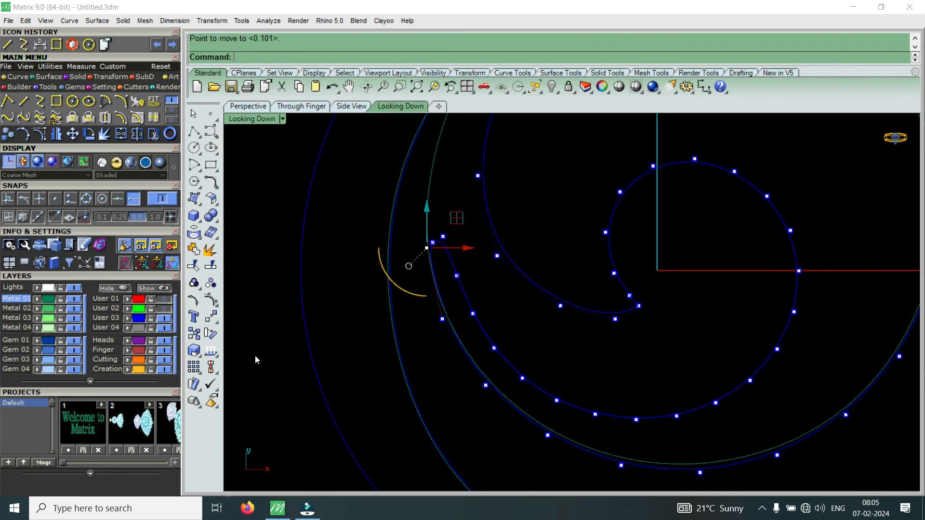
Check the curves against the reference image and nudge the inner curve's lower-left control point slightly right
{"action": "left_click", "coordinate": [162, 310]}
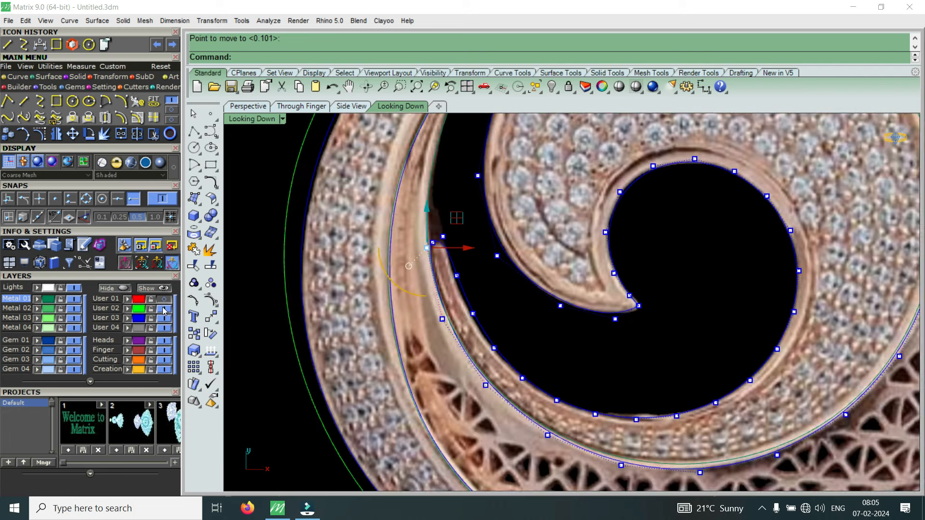
{"action": "left_click", "coordinate": [164, 309]}
{"action": "scroll", "coordinate": [510, 361], "scroll_direction": "up", "scroll_amount": 3}
{"action": "left_click_drag", "start_coordinate": [520, 326], "coordinate": [603, 426]}
{"action": "scroll", "coordinate": [605, 391], "scroll_direction": "up", "scroll_amount": 1}
{"action": "left_click_drag", "start_coordinate": [603, 388], "coordinate": [610, 386]}
{"action": "scroll", "coordinate": [608, 385], "scroll_direction": "down", "scroll_amount": 7}
Shift two adjacent lower-left control points of the inner curve slightly right and compare the curve with the reference image
{"action": "scroll", "coordinate": [522, 318], "scroll_direction": "up", "scroll_amount": 5}
{"action": "left_click_drag", "start_coordinate": [506, 310], "coordinate": [640, 429]}
{"action": "scroll", "coordinate": [524, 355], "scroll_direction": "down", "scroll_amount": 2}
{"action": "scroll", "coordinate": [525, 355], "scroll_direction": "down", "scroll_amount": 2}
{"action": "left_click", "coordinate": [164, 311]}
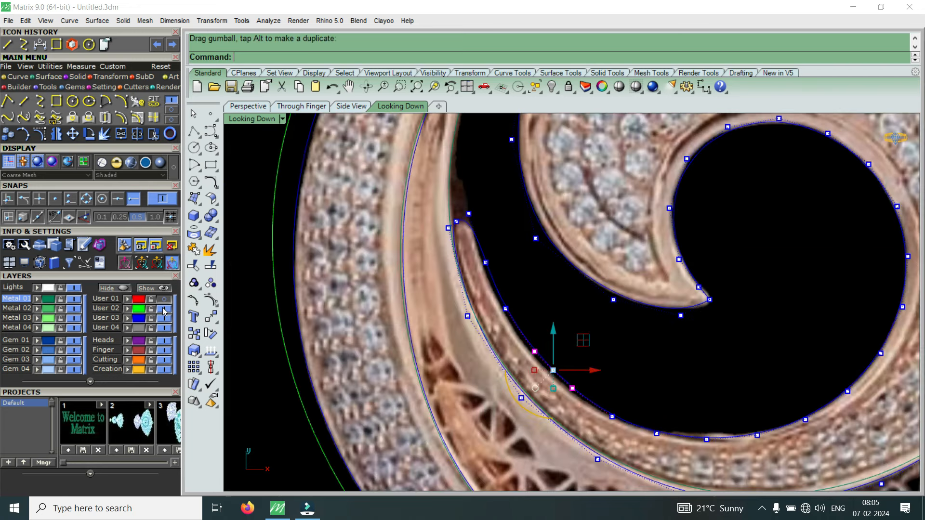
{"action": "left_click", "coordinate": [164, 310]}
{"action": "scroll", "coordinate": [573, 369], "scroll_direction": "up", "scroll_amount": 2}
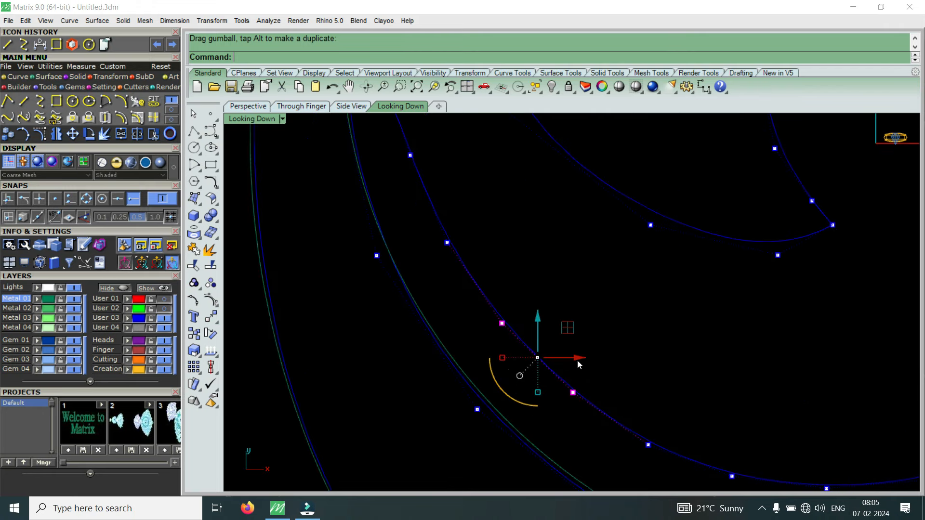
{"action": "scroll", "coordinate": [573, 363], "scroll_direction": "down", "scroll_amount": 3}
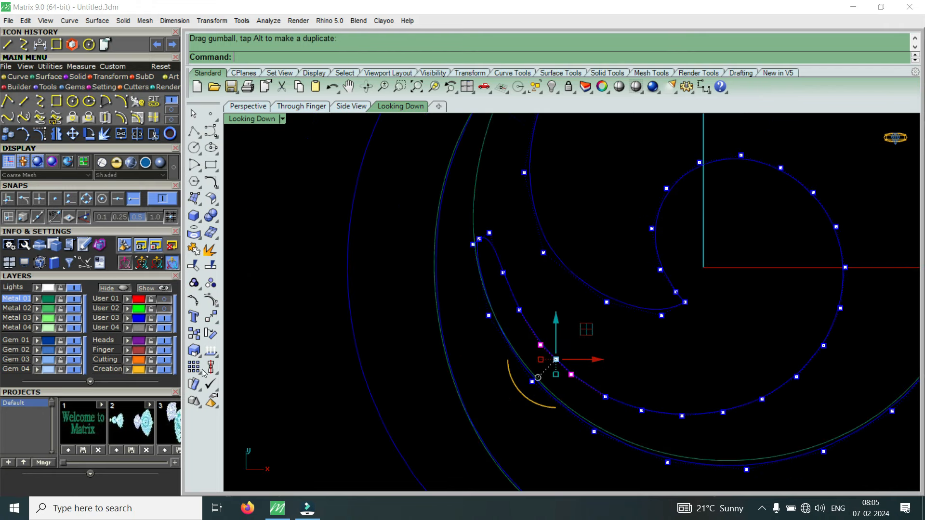
Nudge the pair of control points at the lowest part of the inner curve slightly up, in two small shifts
{"action": "left_click", "coordinate": [164, 311]}
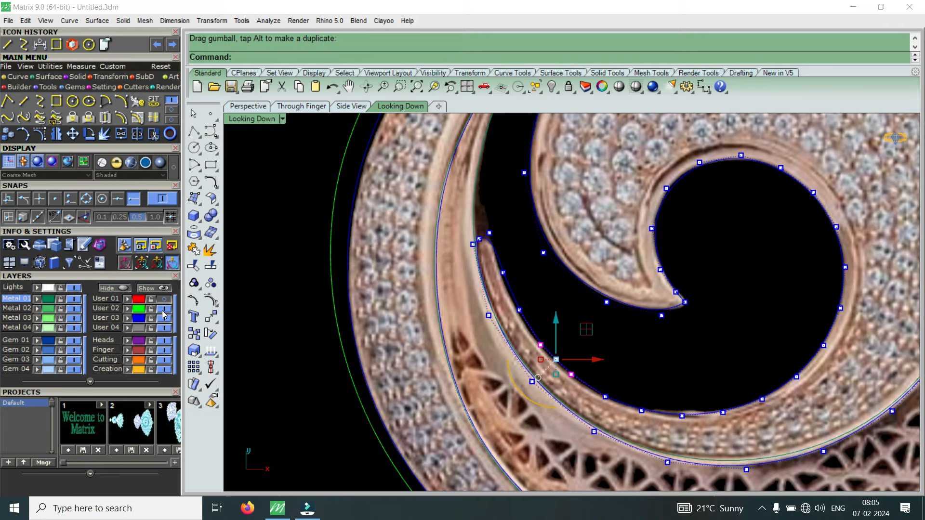
{"action": "left_click", "coordinate": [163, 311]}
{"action": "scroll", "coordinate": [712, 437], "scroll_direction": "up", "scroll_amount": 4}
{"action": "left_click_drag", "start_coordinate": [557, 353], "coordinate": [711, 436]}
{"action": "left_click_drag", "start_coordinate": [629, 365], "coordinate": [633, 366]}
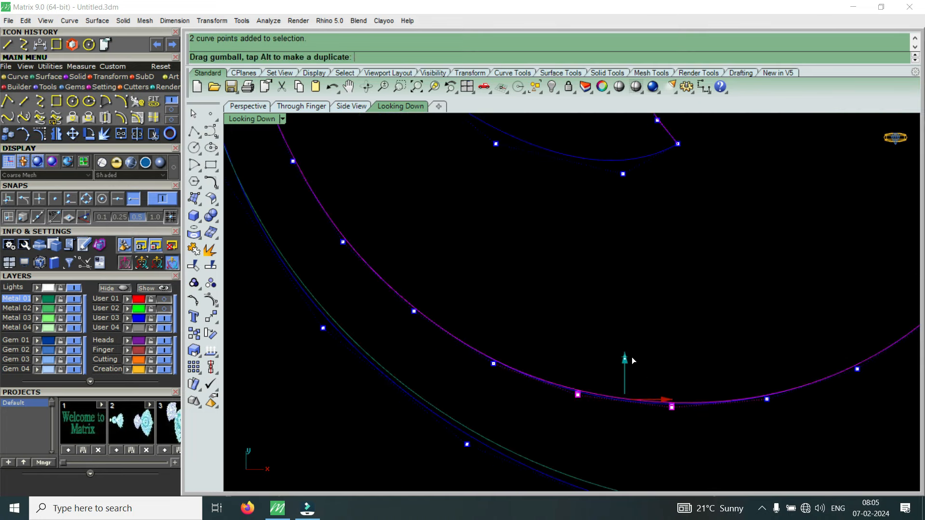
{"action": "scroll", "coordinate": [626, 364], "scroll_direction": "down", "scroll_amount": 3}
{"action": "left_click_drag", "start_coordinate": [559, 320], "coordinate": [689, 419]}
{"action": "scroll", "coordinate": [651, 361], "scroll_direction": "up", "scroll_amount": 2}
{"action": "left_click_drag", "start_coordinate": [633, 357], "coordinate": [633, 353]}
Compare the curves with the reference image and nudge the inner curve's control point just above the hook tip slightly left
{"action": "scroll", "coordinate": [614, 365], "scroll_direction": "down", "scroll_amount": 9}
{"action": "scroll", "coordinate": [714, 347], "scroll_direction": "up", "scroll_amount": 2}
{"action": "scroll", "coordinate": [714, 345], "scroll_direction": "down", "scroll_amount": 4}
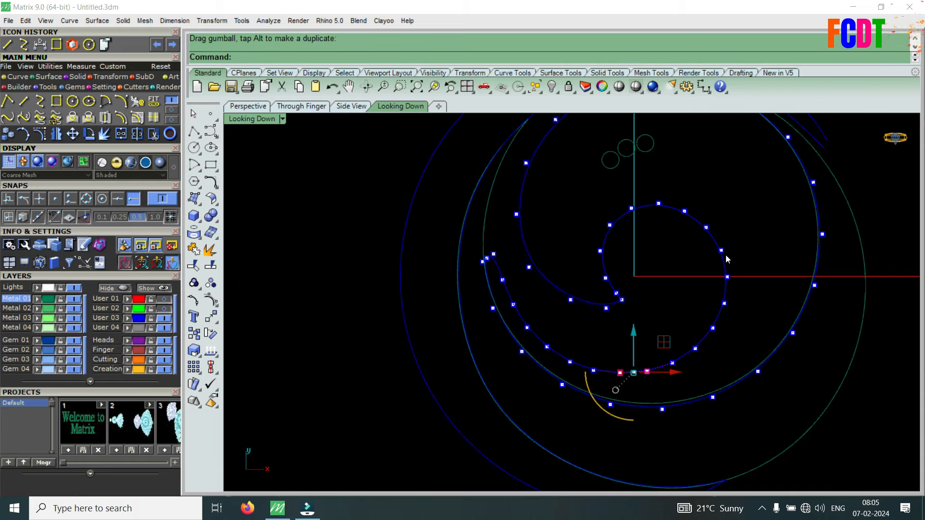
{"action": "right_click_drag", "start_coordinate": [732, 257], "coordinate": [717, 288]}
{"action": "scroll", "coordinate": [717, 288], "scroll_direction": "down", "scroll_amount": 2}
{"action": "scroll", "coordinate": [717, 288], "scroll_direction": "up", "scroll_amount": 2}
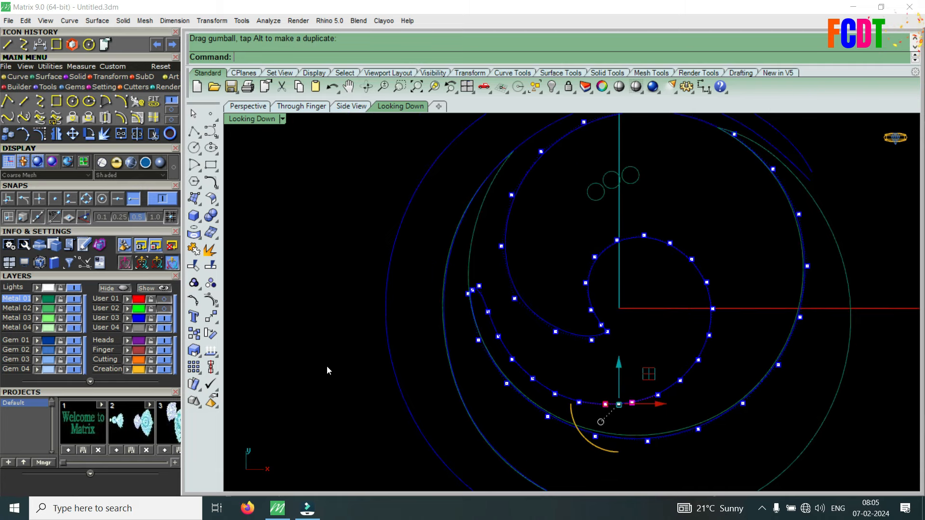
{"action": "left_click", "coordinate": [165, 310]}
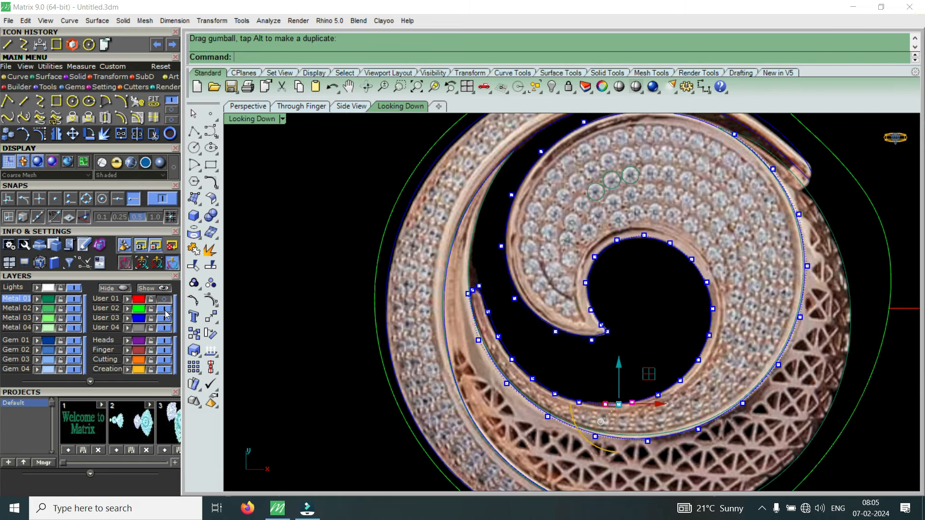
{"action": "left_click", "coordinate": [165, 311]}
{"action": "scroll", "coordinate": [601, 289], "scroll_direction": "up", "scroll_amount": 5}
{"action": "left_click", "coordinate": [573, 392]}
{"action": "left_click_drag", "start_coordinate": [609, 391], "coordinate": [604, 391]}
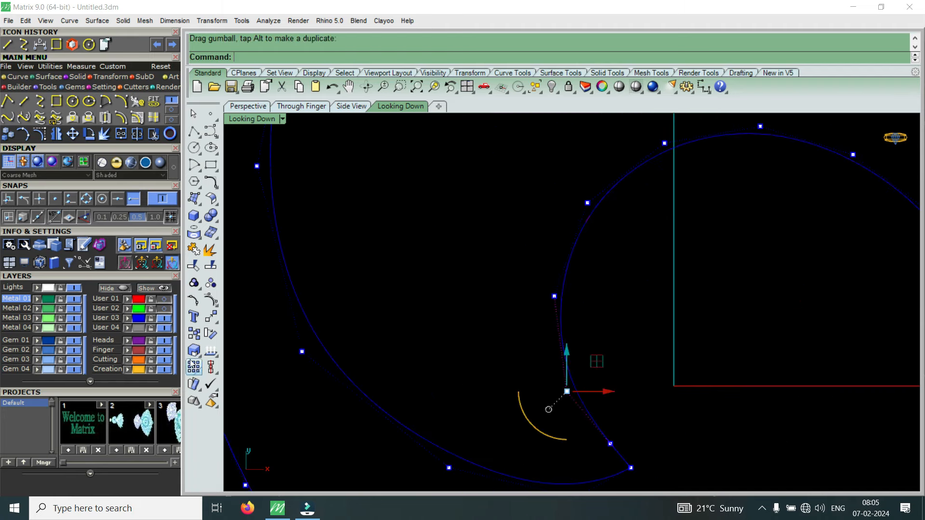
{"action": "left_click", "coordinate": [166, 310]}
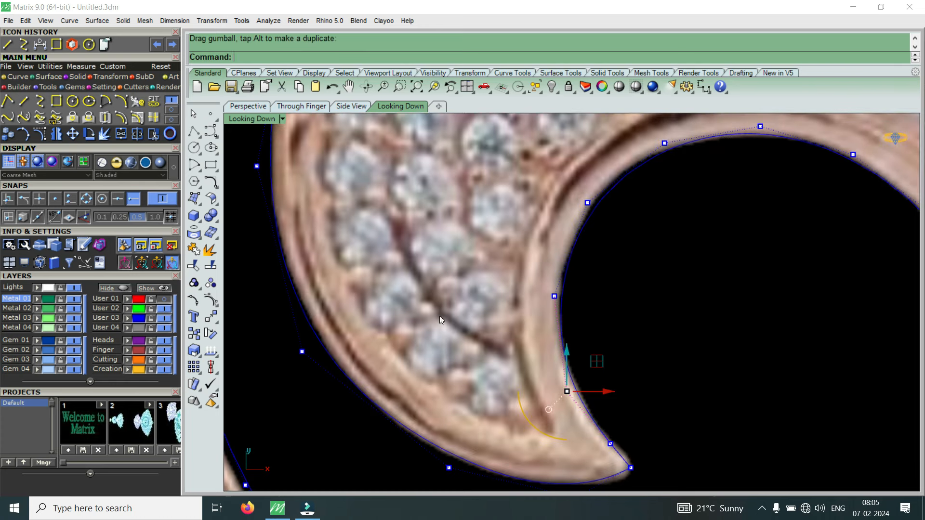
Nudge the control point on the inner curve's left side slightly left to follow the metal edge in the image
{"action": "left_click", "coordinate": [553, 294]}
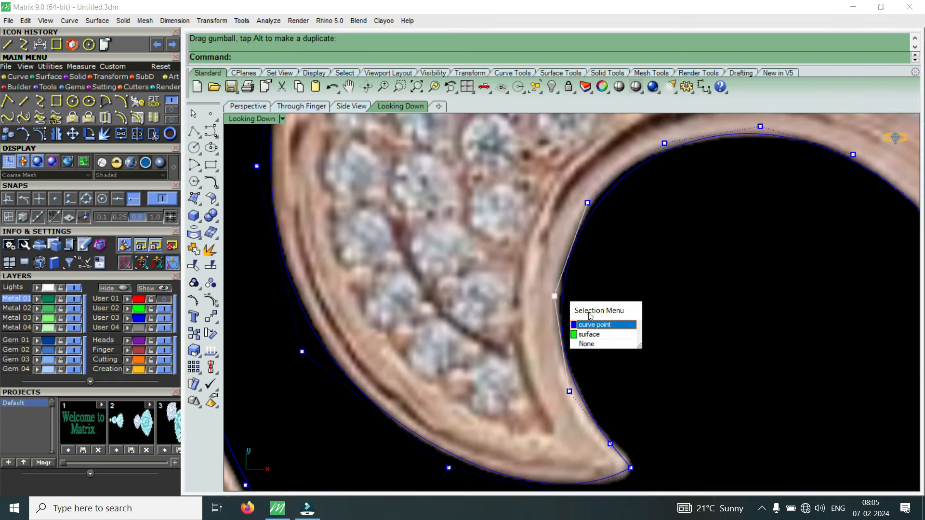
{"action": "left_click", "coordinate": [596, 325]}
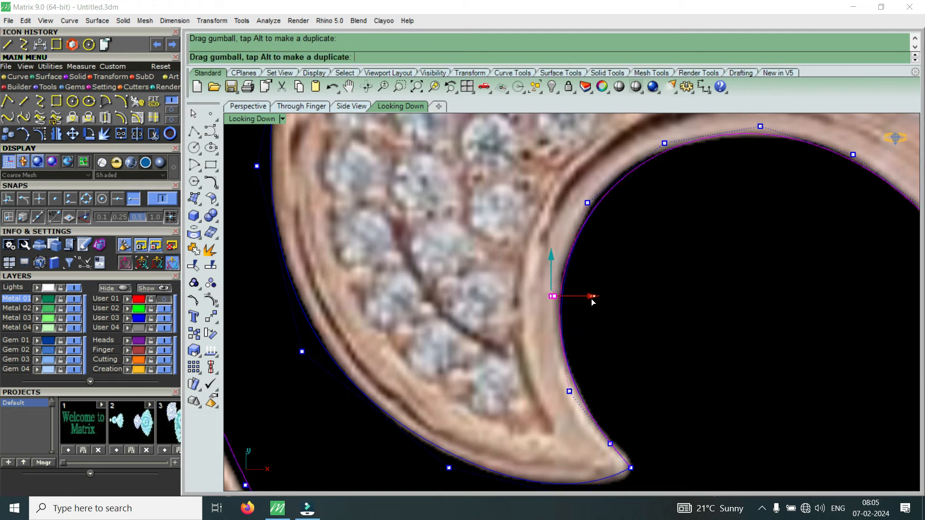
{"action": "scroll", "coordinate": [591, 299], "scroll_direction": "down", "scroll_amount": 3}
{"action": "scroll", "coordinate": [592, 243], "scroll_direction": "up", "scroll_amount": 4}
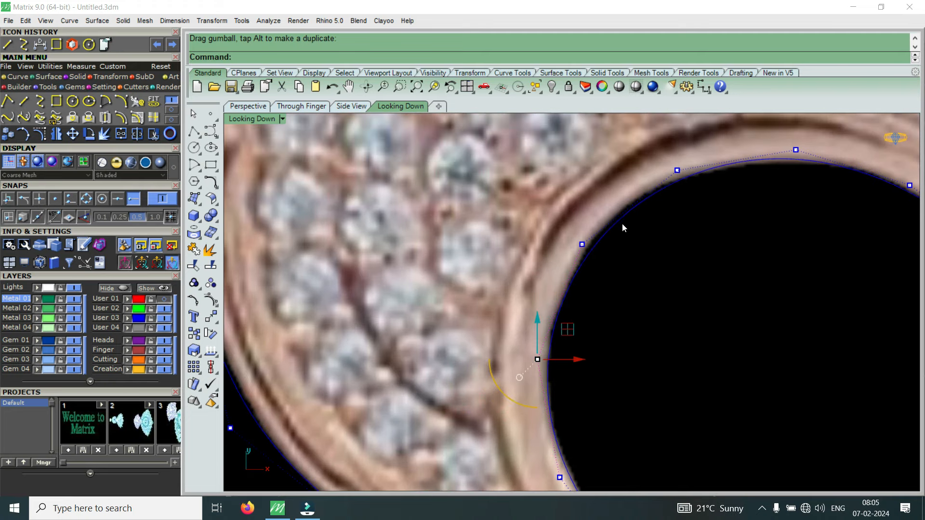
{"action": "scroll", "coordinate": [634, 213], "scroll_direction": "up", "scroll_amount": 2}
{"action": "scroll", "coordinate": [606, 240], "scroll_direction": "down", "scroll_amount": 3}
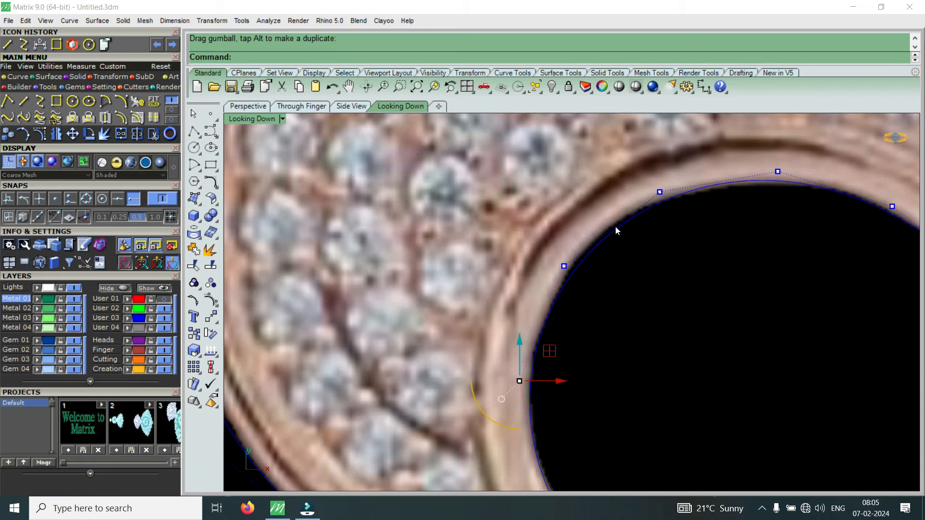
Move the inner curve's upper-left control point about 0.075 mm up and slightly left
{"action": "scroll", "coordinate": [615, 231], "scroll_direction": "up", "scroll_amount": 2}
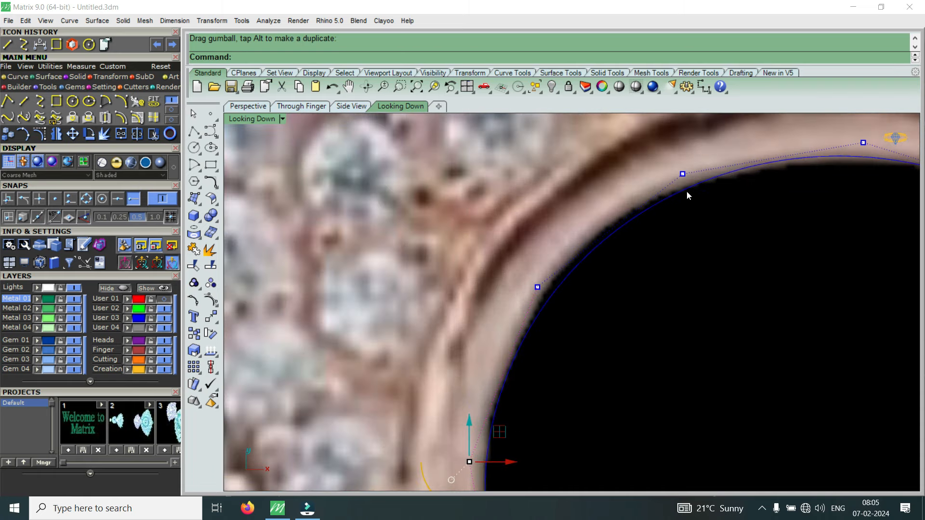
{"action": "left_click", "coordinate": [538, 287]}
{"action": "left_click", "coordinate": [584, 316]}
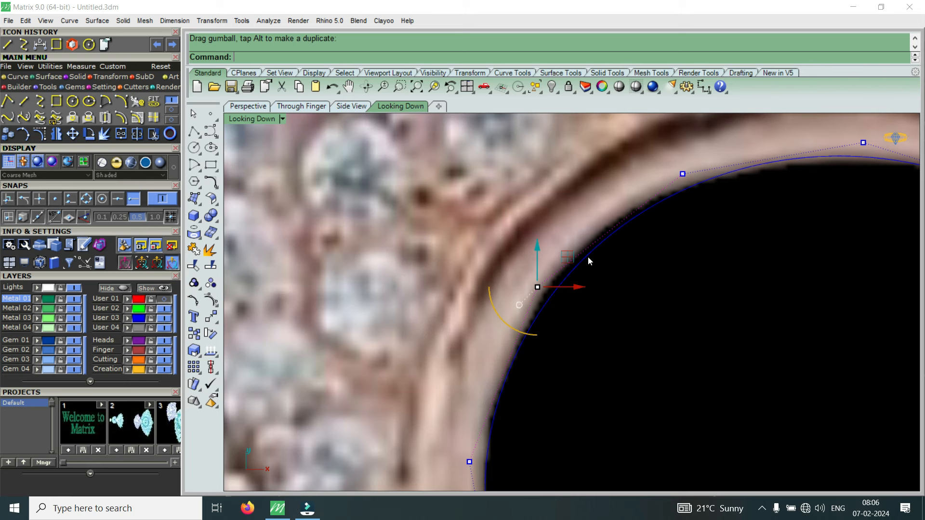
{"action": "left_click", "coordinate": [72, 133]}
{"action": "left_click", "coordinate": [658, 291]}
{"action": "left_click", "coordinate": [655, 287]}
Move the adjacent control point, closer to the inner curve's top, about 0.18 mm left
{"action": "scroll", "coordinate": [652, 239], "scroll_direction": "down", "scroll_amount": 2}
{"action": "scroll", "coordinate": [651, 239], "scroll_direction": "up", "scroll_amount": 2}
{"action": "left_click", "coordinate": [659, 221]}
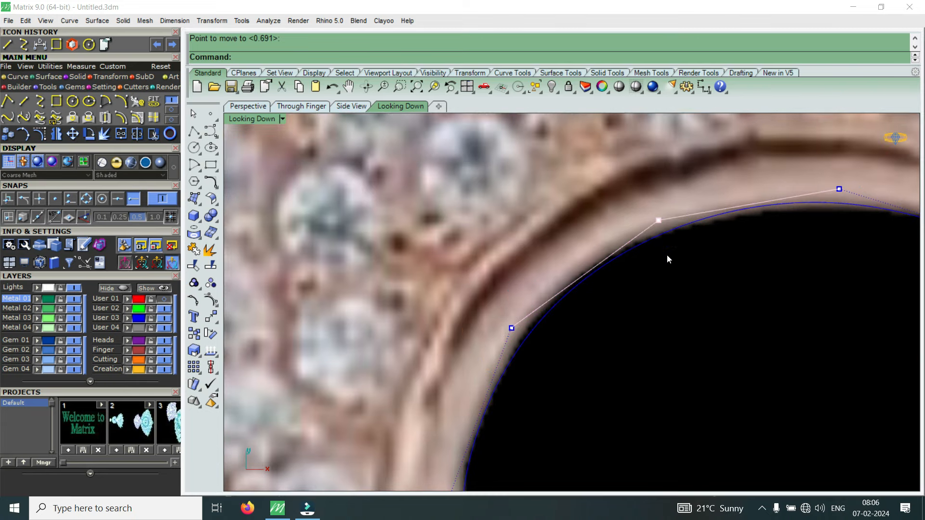
{"action": "left_click", "coordinate": [695, 259]}
{"action": "scroll", "coordinate": [617, 296], "scroll_direction": "up", "scroll_amount": 2}
{"action": "key", "text": "Return"}
{"action": "left_click", "coordinate": [609, 296]}
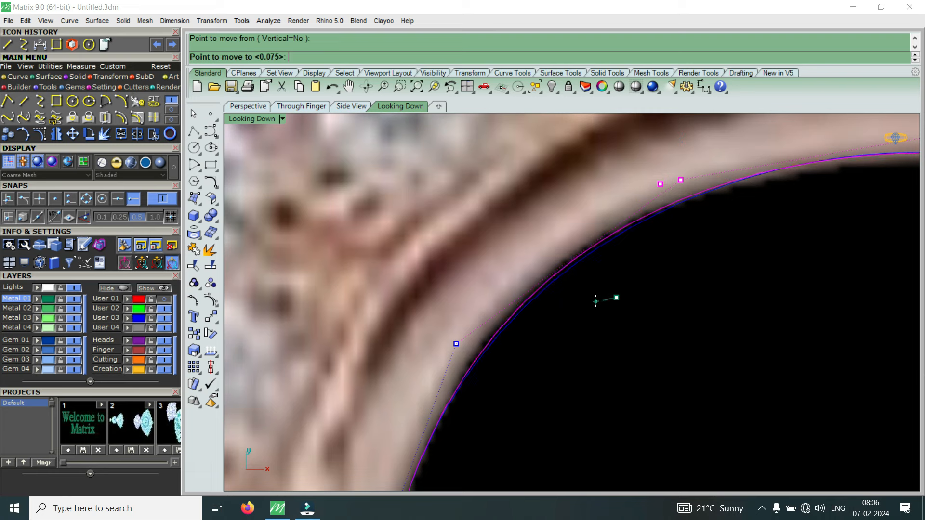
{"action": "left_click", "coordinate": [590, 302]}
Refine the inner curve's upper-left control point again by moving it about 0.03 mm up and left
{"action": "scroll", "coordinate": [588, 301], "scroll_direction": "down", "scroll_amount": 2}
{"action": "scroll", "coordinate": [516, 273], "scroll_direction": "down", "scroll_amount": 2}
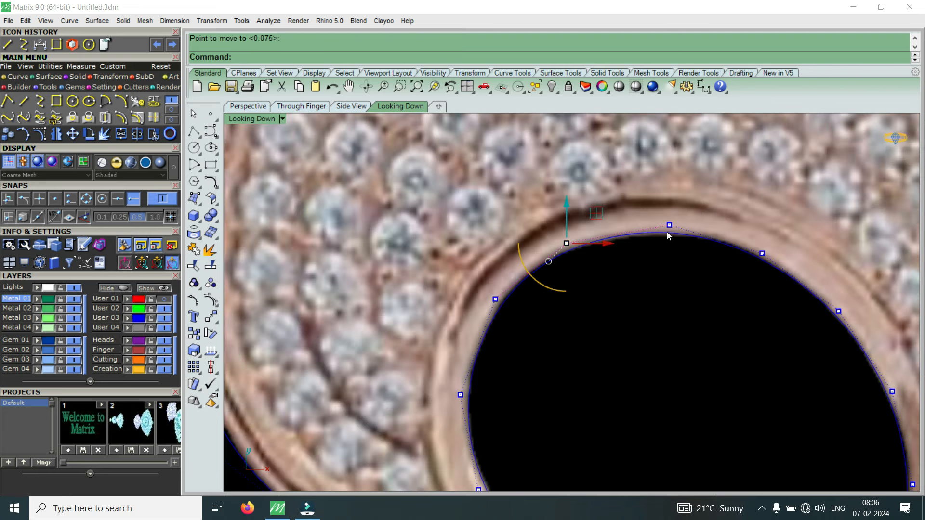
{"action": "scroll", "coordinate": [505, 296], "scroll_direction": "up", "scroll_amount": 4}
{"action": "left_click", "coordinate": [499, 314]}
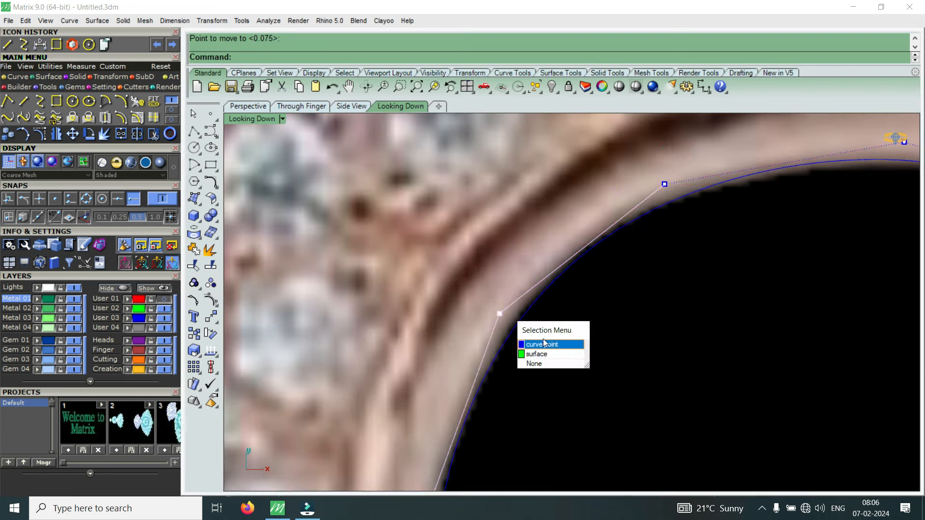
{"action": "left_click", "coordinate": [553, 342]}
{"action": "key", "text": "Return"}
{"action": "scroll", "coordinate": [553, 334], "scroll_direction": "up", "scroll_amount": 2}
{"action": "left_click", "coordinate": [556, 307]}
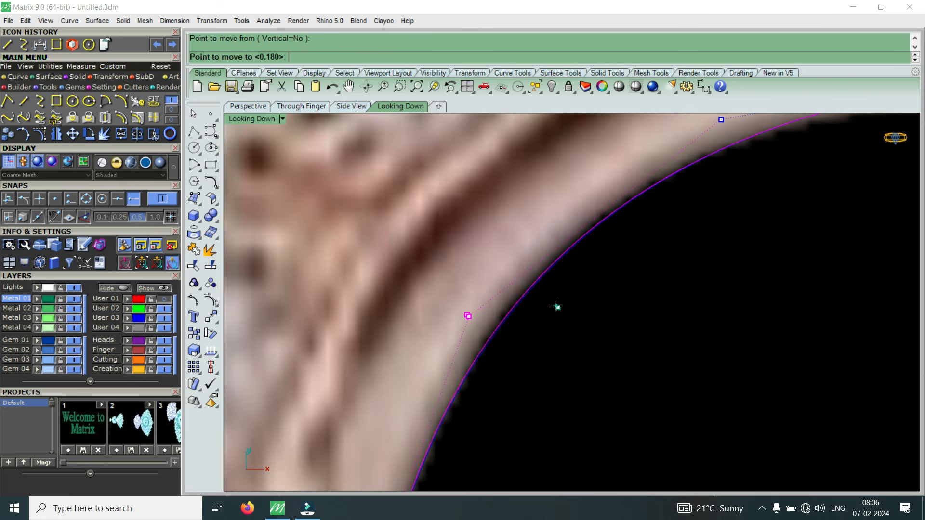
{"action": "left_click", "coordinate": [556, 307]}
Move the inner curve's topmost control point about 0.08 mm left and slightly down
{"action": "scroll", "coordinate": [554, 306], "scroll_direction": "down", "scroll_amount": 3}
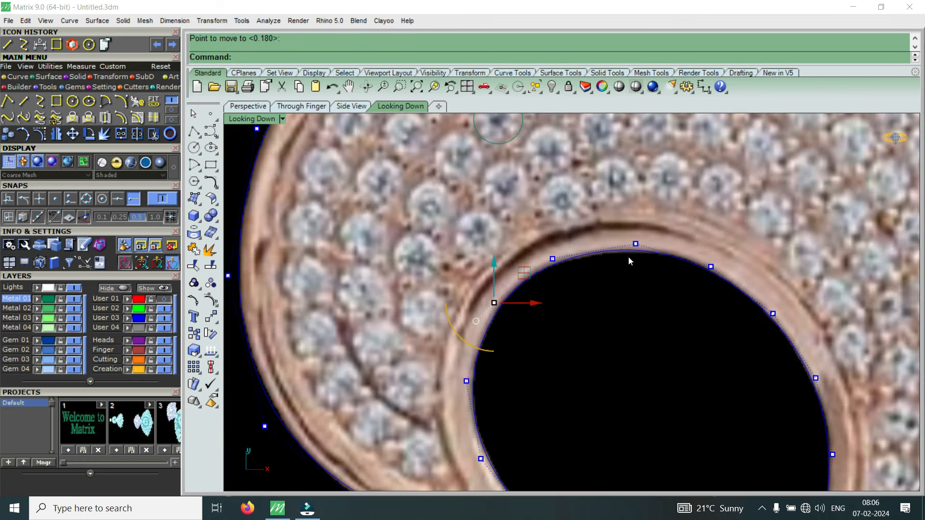
{"action": "scroll", "coordinate": [631, 250], "scroll_direction": "up", "scroll_amount": 2}
{"action": "left_click", "coordinate": [642, 232]}
{"action": "left_click", "coordinate": [674, 263]}
{"action": "scroll", "coordinate": [633, 268], "scroll_direction": "up", "scroll_amount": 1}
{"action": "key", "text": "Return"}
{"action": "left_click", "coordinate": [632, 269]}
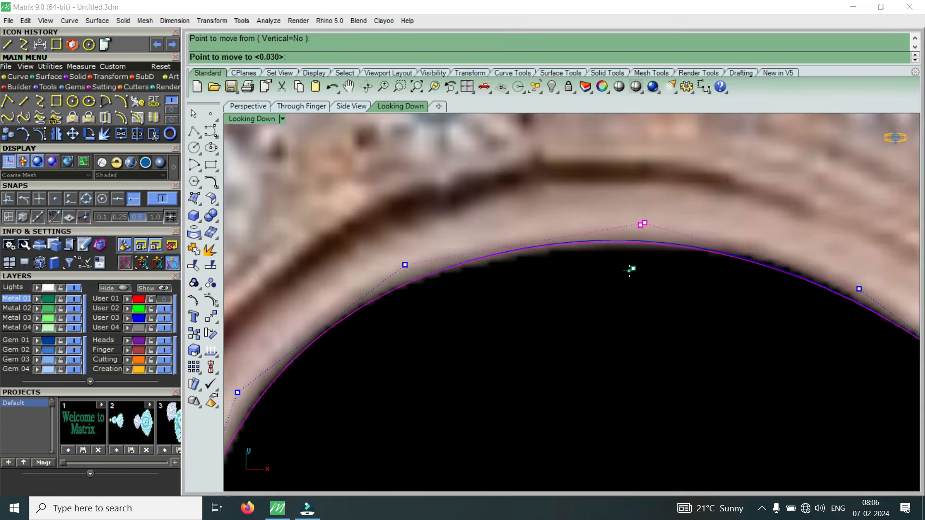
{"action": "left_click", "coordinate": [630, 268]}
Move the control point just right of the inner curve's top about 0.08 mm up and slightly right
{"action": "scroll", "coordinate": [579, 258], "scroll_direction": "down", "scroll_amount": 3}
{"action": "scroll", "coordinate": [646, 273], "scroll_direction": "up", "scroll_amount": 2}
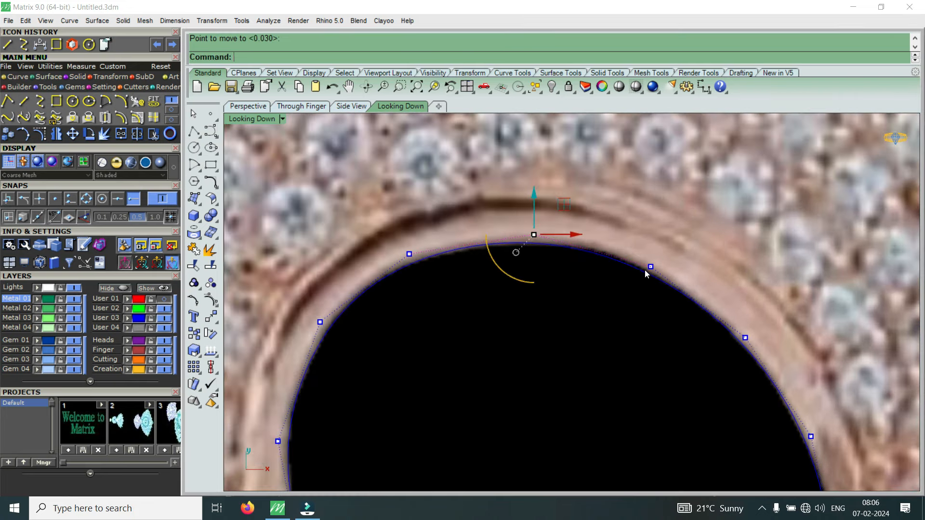
{"action": "left_click", "coordinate": [648, 267]}
{"action": "left_click", "coordinate": [681, 297]}
{"action": "scroll", "coordinate": [623, 277], "scroll_direction": "up", "scroll_amount": 2}
{"action": "key", "text": "Return"}
{"action": "left_click", "coordinate": [623, 277]}
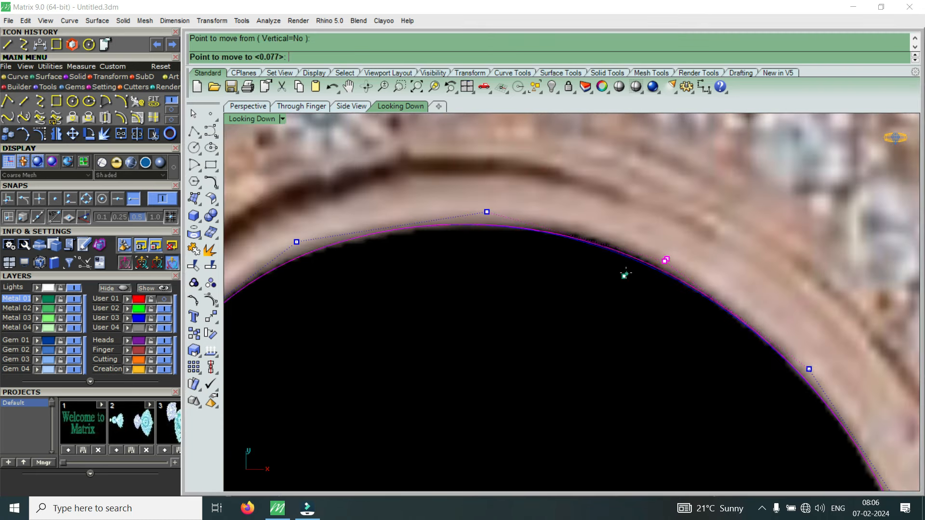
{"action": "left_click", "coordinate": [625, 272]}
Check the right and lower sides of the inner curve against the reference image
{"action": "scroll", "coordinate": [625, 270], "scroll_direction": "down", "scroll_amount": 5}
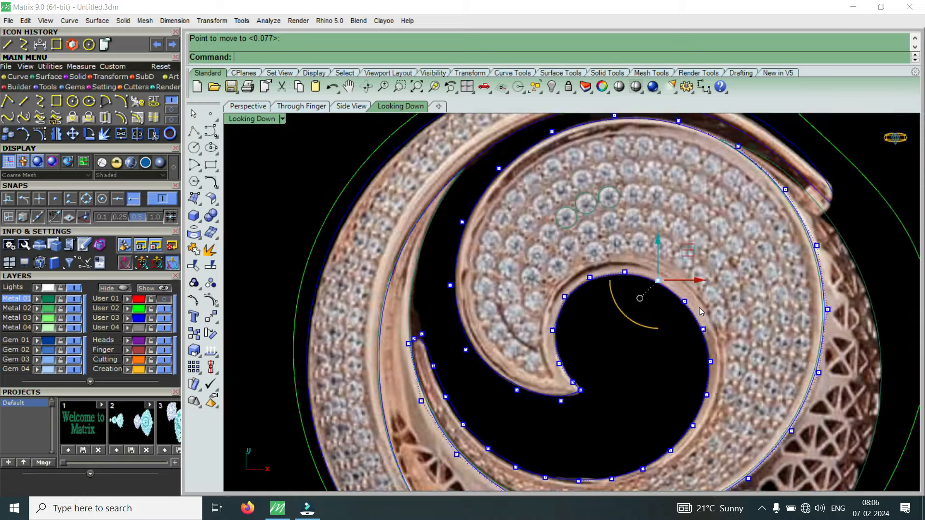
{"action": "scroll", "coordinate": [698, 311], "scroll_direction": "up", "scroll_amount": 4}
{"action": "scroll", "coordinate": [640, 301], "scroll_direction": "down", "scroll_amount": 2}
{"action": "scroll", "coordinate": [646, 286], "scroll_direction": "up", "scroll_amount": 2}
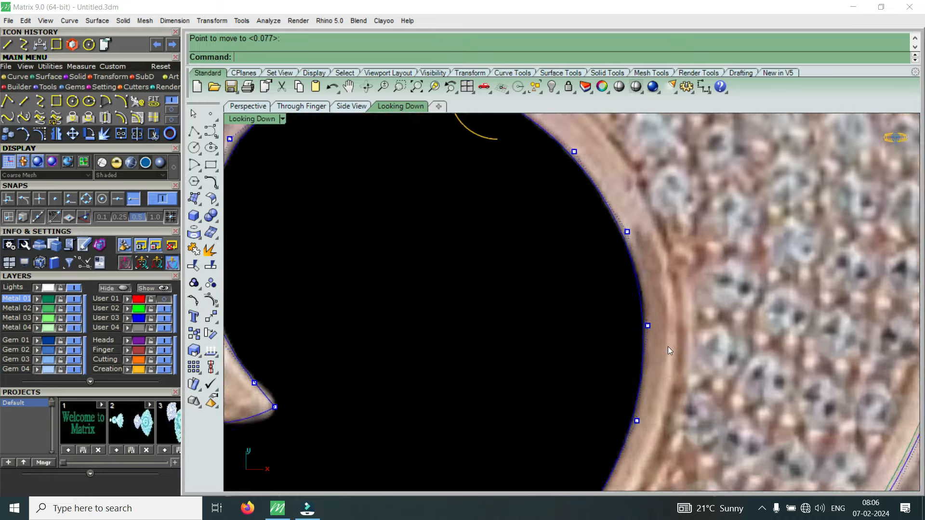
{"action": "scroll", "coordinate": [668, 346], "scroll_direction": "down", "scroll_amount": 3}
{"action": "scroll", "coordinate": [626, 390], "scroll_direction": "up", "scroll_amount": 4}
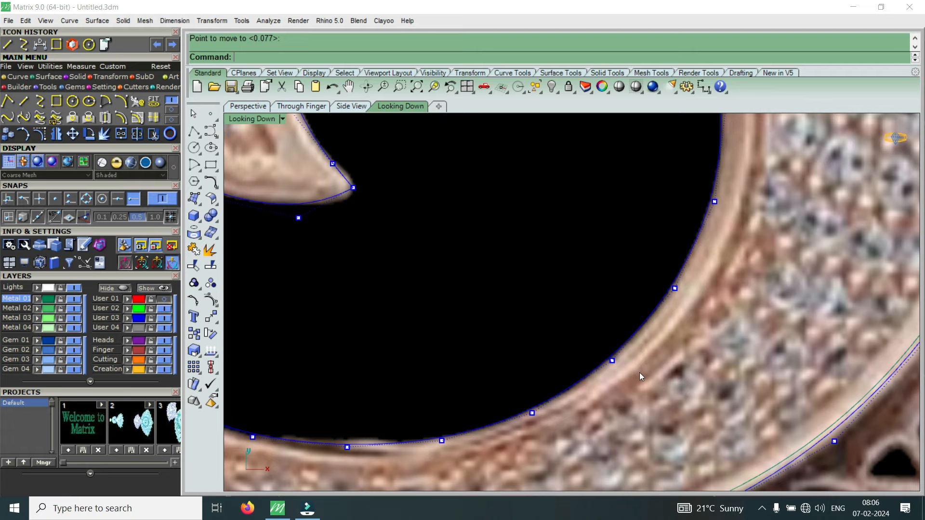
{"action": "scroll", "coordinate": [660, 360], "scroll_direction": "down", "scroll_amount": 4}
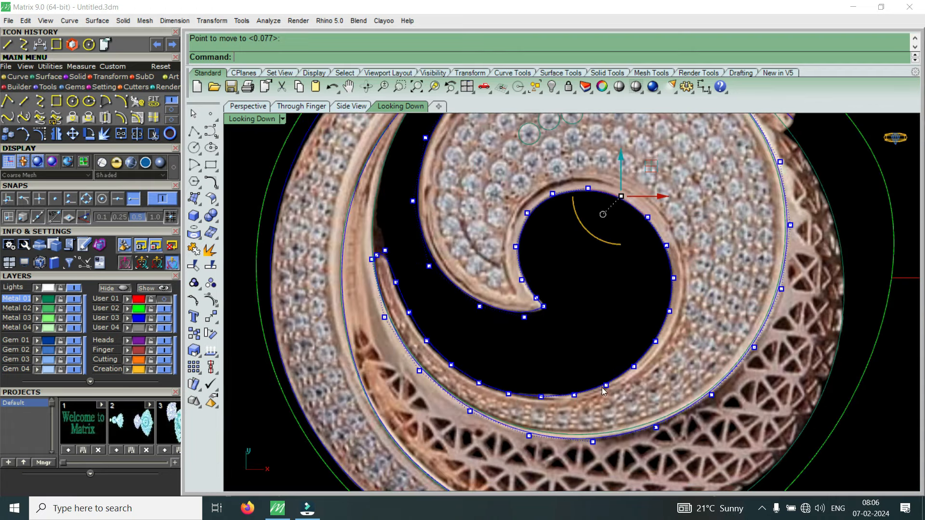
{"action": "scroll", "coordinate": [553, 289], "scroll_direction": "down", "scroll_amount": 3}
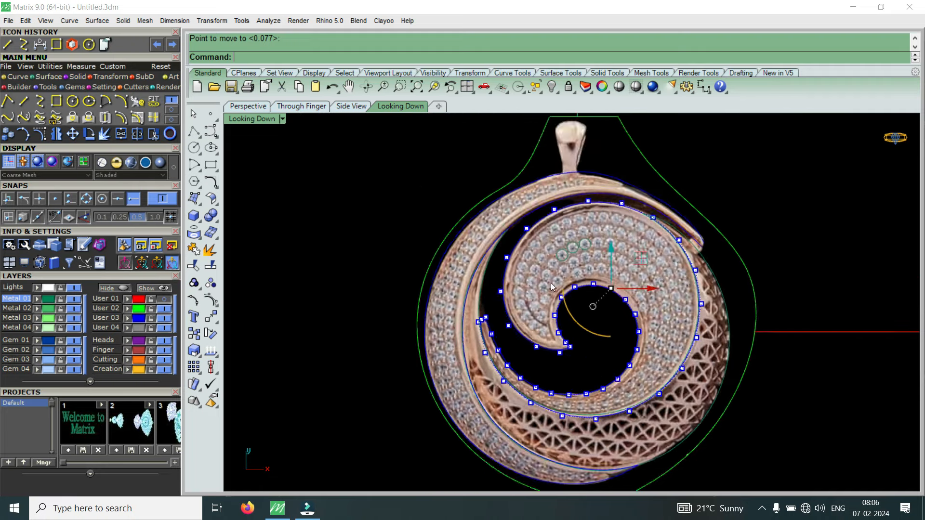
Move the control point just right of the outer curve's top about 0.13 mm right
{"action": "scroll", "coordinate": [621, 198], "scroll_direction": "up", "scroll_amount": 4}
{"action": "scroll", "coordinate": [623, 198], "scroll_direction": "down", "scroll_amount": 3}
{"action": "scroll", "coordinate": [663, 208], "scroll_direction": "up", "scroll_amount": 4}
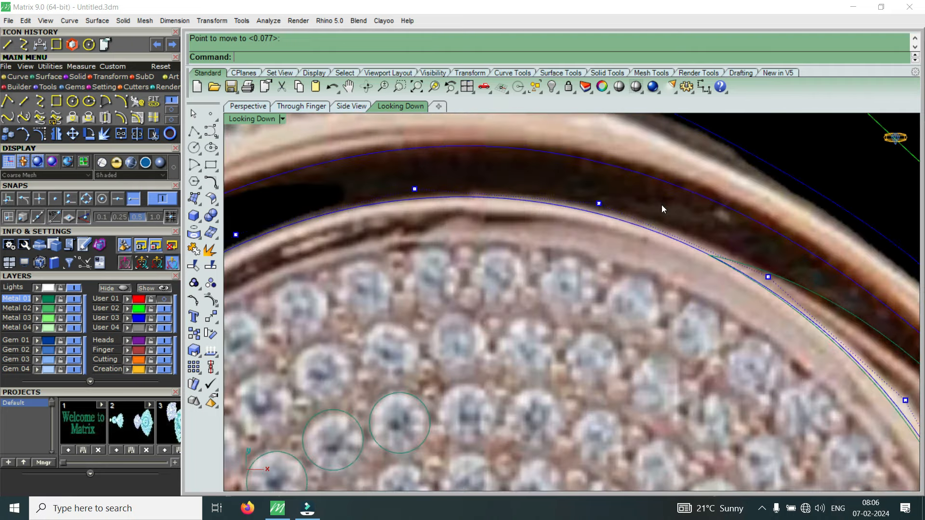
{"action": "scroll", "coordinate": [636, 211], "scroll_direction": "up", "scroll_amount": 1}
{"action": "left_click", "coordinate": [590, 204]}
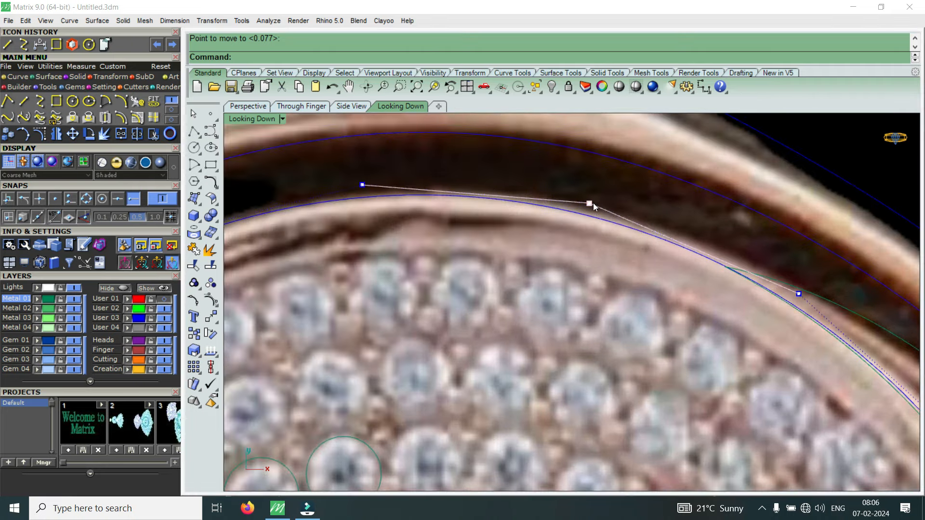
{"action": "left_click", "coordinate": [635, 237]}
{"action": "scroll", "coordinate": [613, 212], "scroll_direction": "up", "scroll_amount": 4}
{"action": "right_click", "coordinate": [616, 211]}
{"action": "left_click", "coordinate": [618, 210]}
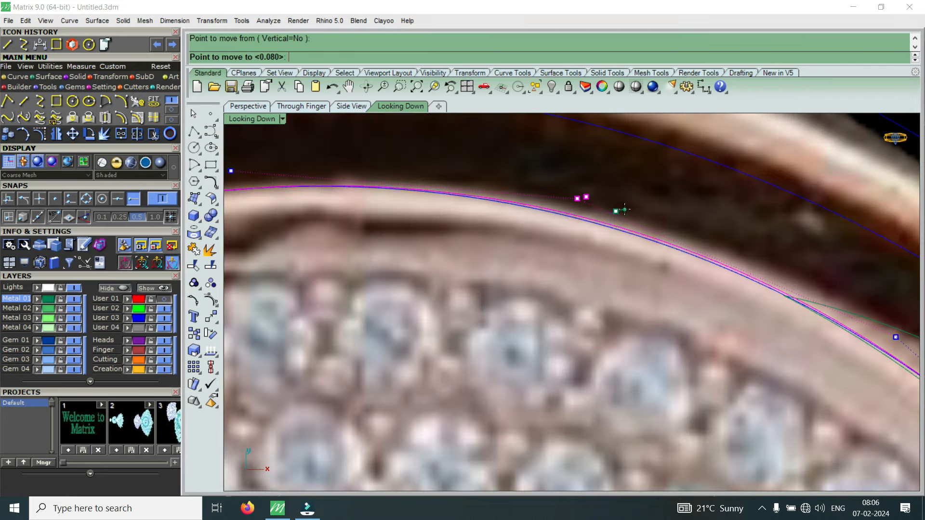
{"action": "left_click", "coordinate": [633, 209]}
Shift the outer curve's next control point on the upper right by about 0.045 mm to match the image
{"action": "scroll", "coordinate": [626, 212], "scroll_direction": "down", "scroll_amount": 5}
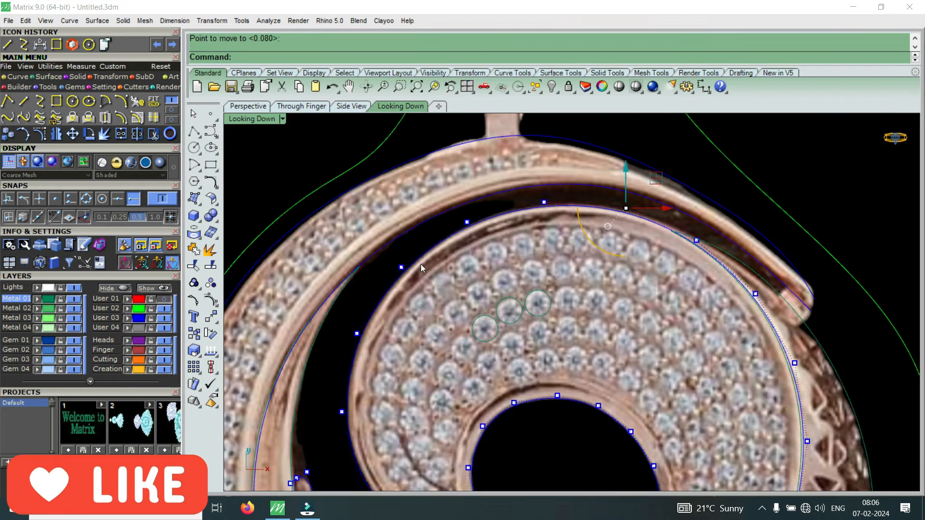
{"action": "scroll", "coordinate": [723, 265], "scroll_direction": "up", "scroll_amount": 4}
{"action": "scroll", "coordinate": [702, 246], "scroll_direction": "up", "scroll_amount": 2}
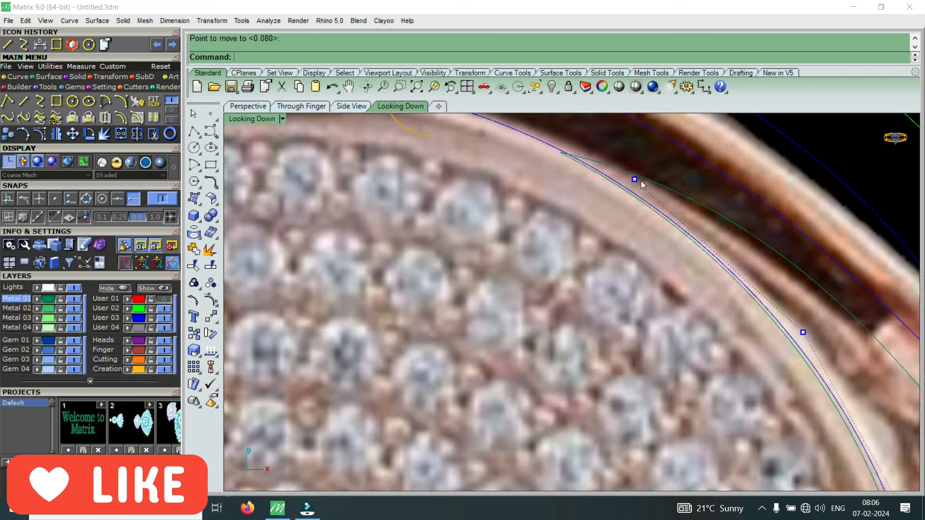
{"action": "left_click", "coordinate": [635, 180]}
{"action": "left_click", "coordinate": [681, 211]}
{"action": "scroll", "coordinate": [671, 200], "scroll_direction": "up", "scroll_amount": 4}
{"action": "right_click", "coordinate": [671, 199]}
{"action": "left_click", "coordinate": [672, 198]}
{"action": "left_click", "coordinate": [673, 199]}
Move the following upper-right control point of the outer curve slightly up
{"action": "scroll", "coordinate": [673, 198], "scroll_direction": "down", "scroll_amount": 4}
{"action": "scroll", "coordinate": [701, 268], "scroll_direction": "up", "scroll_amount": 4}
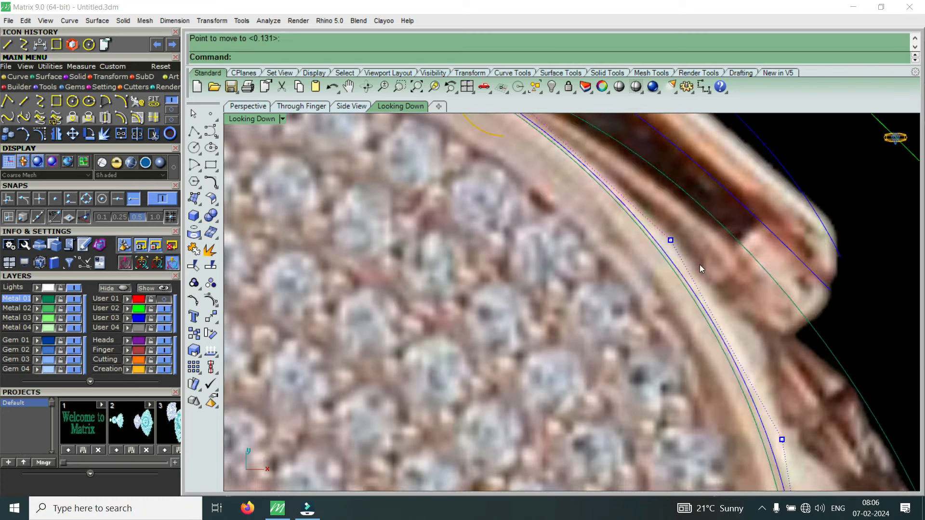
{"action": "left_click", "coordinate": [668, 240]}
{"action": "left_click", "coordinate": [703, 270]}
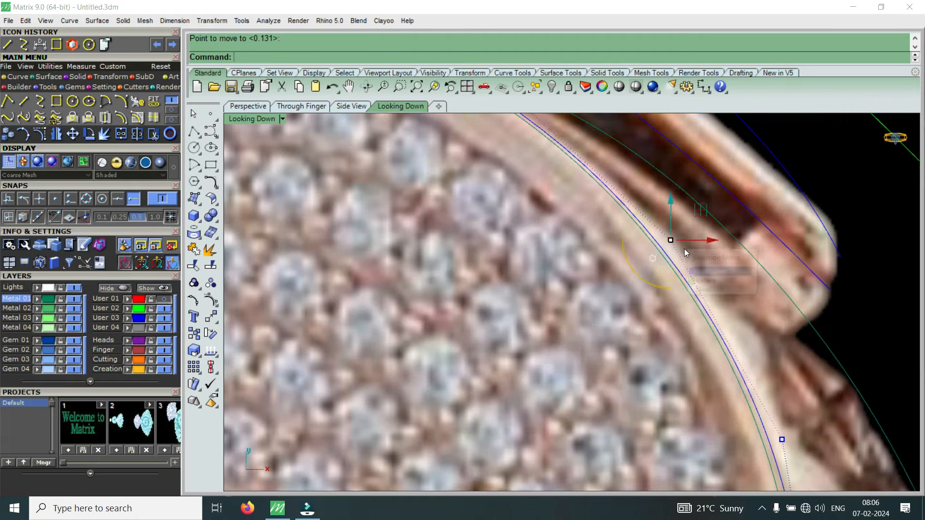
{"action": "scroll", "coordinate": [684, 248], "scroll_direction": "up", "scroll_amount": 3}
{"action": "right_click", "coordinate": [684, 248]}
{"action": "left_click", "coordinate": [684, 249]}
{"action": "left_click", "coordinate": [682, 231]}
Move the outer curve's next control point down its upper-right side slightly right to follow the image edge
{"action": "scroll", "coordinate": [682, 230], "scroll_direction": "down", "scroll_amount": 4}
{"action": "scroll", "coordinate": [717, 312], "scroll_direction": "up", "scroll_amount": 4}
{"action": "scroll", "coordinate": [718, 313], "scroll_direction": "up", "scroll_amount": 1}
{"action": "left_click", "coordinate": [675, 271]}
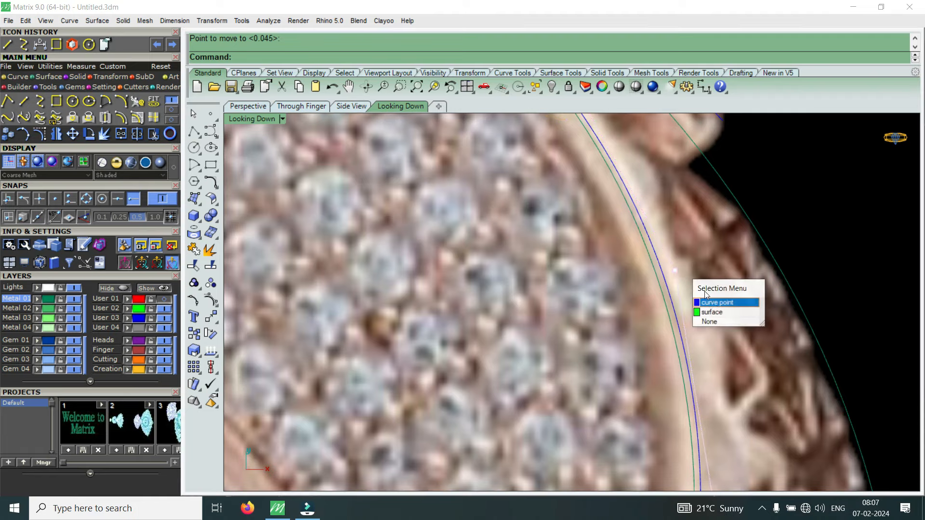
{"action": "left_click", "coordinate": [713, 304]}
{"action": "scroll", "coordinate": [685, 285], "scroll_direction": "up", "scroll_amount": 3}
{"action": "right_click", "coordinate": [685, 285]}
{"action": "left_click", "coordinate": [686, 285]}
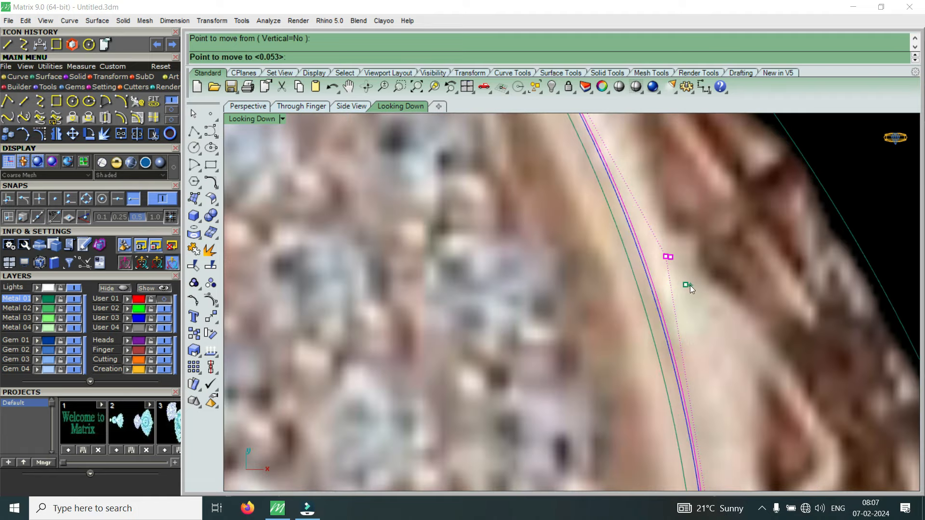
{"action": "left_click", "coordinate": [689, 285]}
{"action": "scroll", "coordinate": [680, 262], "scroll_direction": "down", "scroll_amount": 6}
{"action": "scroll", "coordinate": [680, 262], "scroll_direction": "down", "scroll_amount": 4}
Shift the control point at the outer curve's rightmost bulge slightly right to match the rim in the image
{"action": "scroll", "coordinate": [687, 296], "scroll_direction": "up", "scroll_amount": 5}
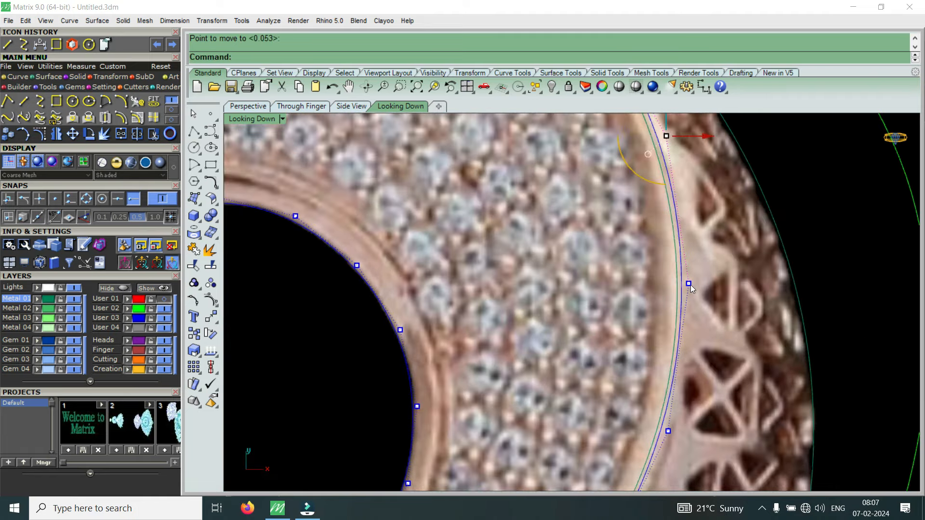
{"action": "left_click", "coordinate": [688, 284]}
{"action": "left_click", "coordinate": [727, 318]}
{"action": "scroll", "coordinate": [706, 295], "scroll_direction": "up", "scroll_amount": 6}
{"action": "right_click", "coordinate": [706, 295]}
{"action": "left_click", "coordinate": [706, 296]}
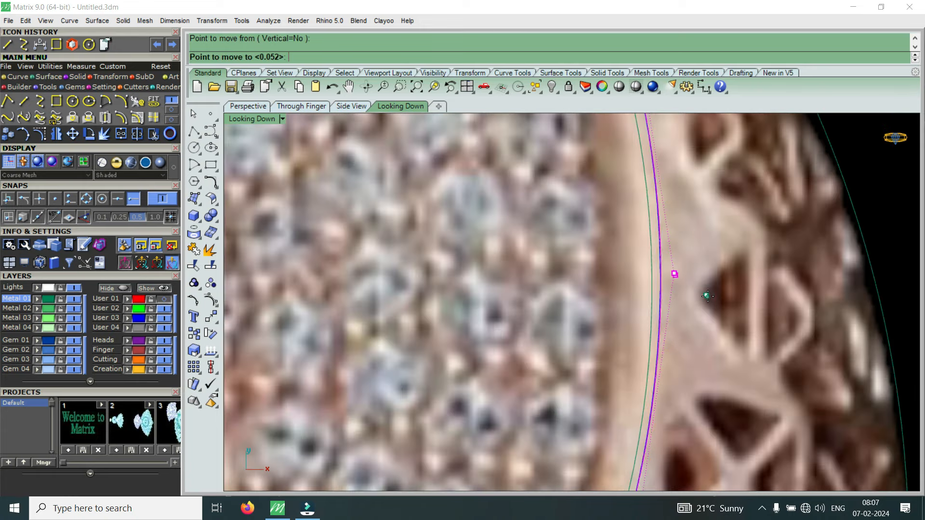
{"action": "left_click", "coordinate": [709, 295]}
{"action": "scroll", "coordinate": [711, 297], "scroll_direction": "down", "scroll_amount": 4}
Move the control point just below the outer curve's rightmost point to the right and slightly down
{"action": "scroll", "coordinate": [665, 297], "scroll_direction": "up", "scroll_amount": 5}
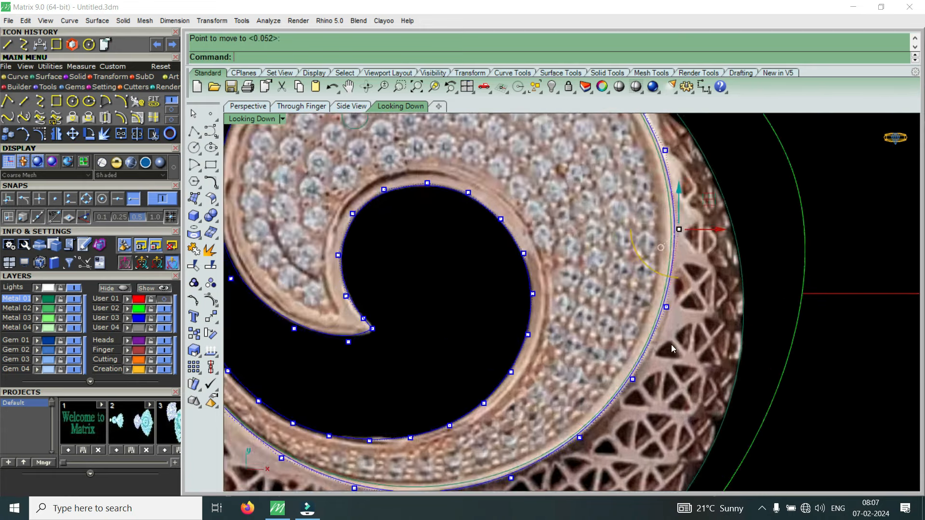
{"action": "left_click", "coordinate": [665, 294]}
{"action": "left_click", "coordinate": [701, 324]}
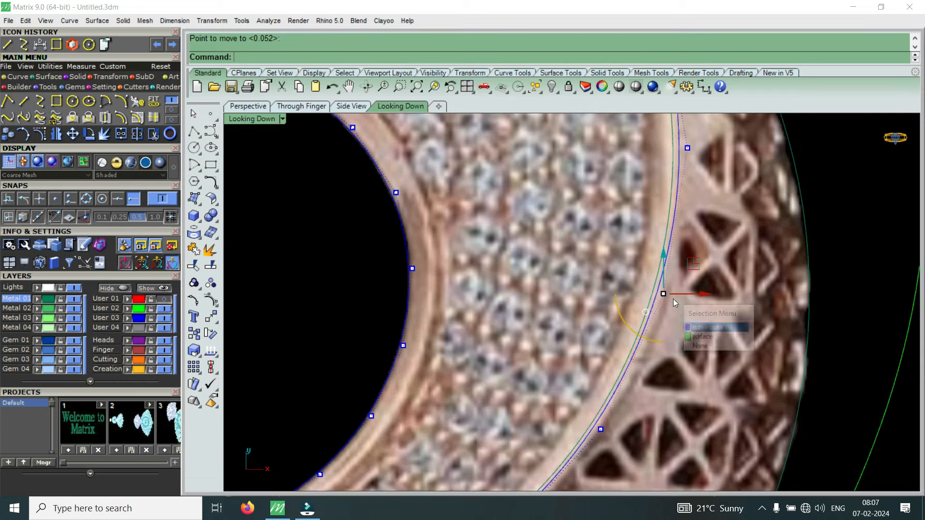
{"action": "scroll", "coordinate": [672, 296], "scroll_direction": "up", "scroll_amount": 4}
{"action": "right_click", "coordinate": [672, 296]}
{"action": "left_click", "coordinate": [672, 297]}
{"action": "left_click", "coordinate": [681, 299]}
{"action": "scroll", "coordinate": [680, 298], "scroll_direction": "down", "scroll_amount": 7}
Move the following lower-right control point of the outer curve down and to the right, onto the rim's outer edge
{"action": "scroll", "coordinate": [617, 358], "scroll_direction": "up", "scroll_amount": 2}
{"action": "scroll", "coordinate": [616, 357], "scroll_direction": "up", "scroll_amount": 2}
{"action": "left_click", "coordinate": [610, 364]}
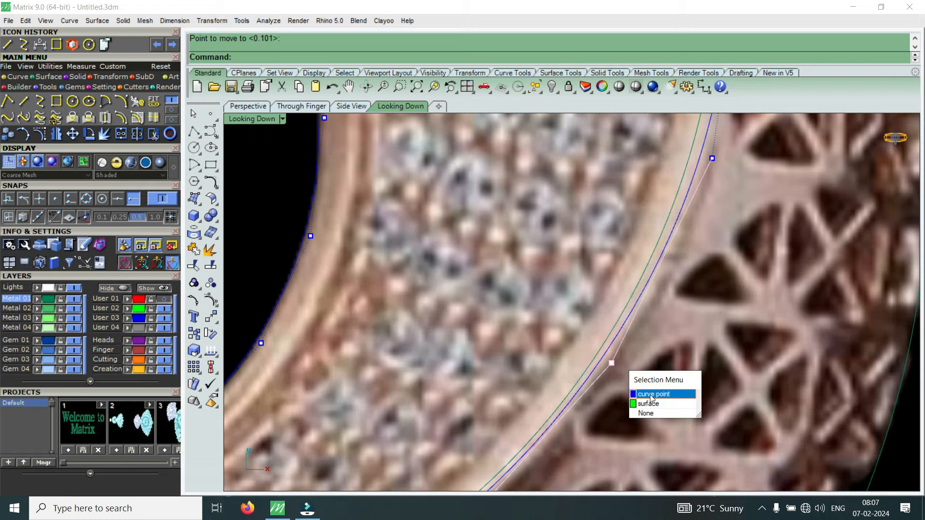
{"action": "left_click", "coordinate": [642, 396]}
{"action": "scroll", "coordinate": [623, 363], "scroll_direction": "up", "scroll_amount": 5}
{"action": "right_click", "coordinate": [622, 363]}
{"action": "left_click", "coordinate": [623, 363]}
{"action": "left_click", "coordinate": [630, 371]}
{"action": "scroll", "coordinate": [615, 321], "scroll_direction": "down", "scroll_amount": 8}
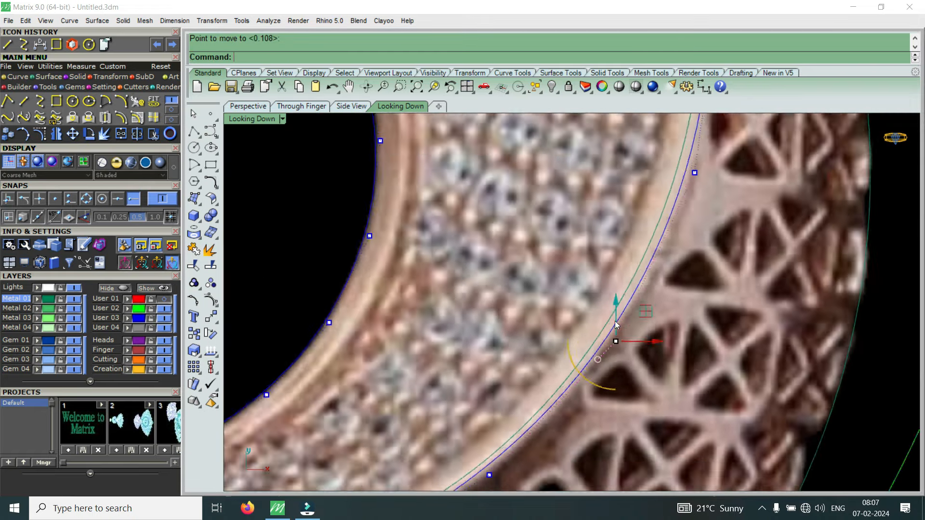
Fine-tune the same lower-right control point by shifting it a little further right
{"action": "scroll", "coordinate": [615, 321], "scroll_direction": "up", "scroll_amount": 5}
{"action": "right_click", "coordinate": [615, 320]}
{"action": "left_click", "coordinate": [615, 321]}
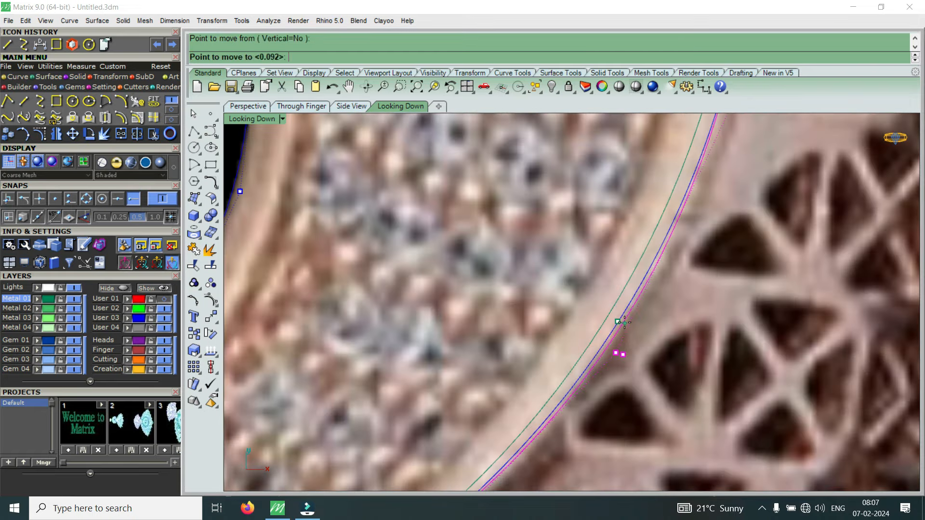
{"action": "left_click", "coordinate": [619, 322]}
{"action": "scroll", "coordinate": [623, 325], "scroll_direction": "down", "scroll_amount": 5}
{"action": "scroll", "coordinate": [623, 325], "scroll_direction": "down", "scroll_amount": 5}
Readjust the control point just above it on the outer curve's right side with a small move
{"action": "scroll", "coordinate": [659, 259], "scroll_direction": "up", "scroll_amount": 3}
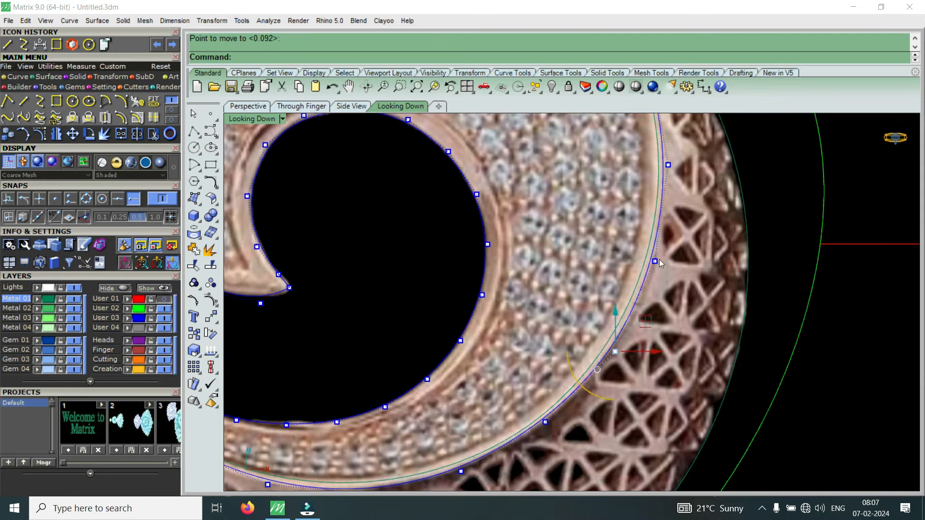
{"action": "left_click", "coordinate": [655, 261]}
{"action": "left_click", "coordinate": [695, 295]}
{"action": "scroll", "coordinate": [668, 266], "scroll_direction": "up", "scroll_amount": 4}
{"action": "right_click", "coordinate": [668, 266]}
{"action": "left_click", "coordinate": [669, 266]}
{"action": "left_click", "coordinate": [669, 266]}
{"action": "scroll", "coordinate": [669, 268], "scroll_direction": "down", "scroll_amount": 5}
Nudge the second lower-right control point of the outer curve slightly to align the curve with the rim
{"action": "scroll", "coordinate": [551, 368], "scroll_direction": "up", "scroll_amount": 4}
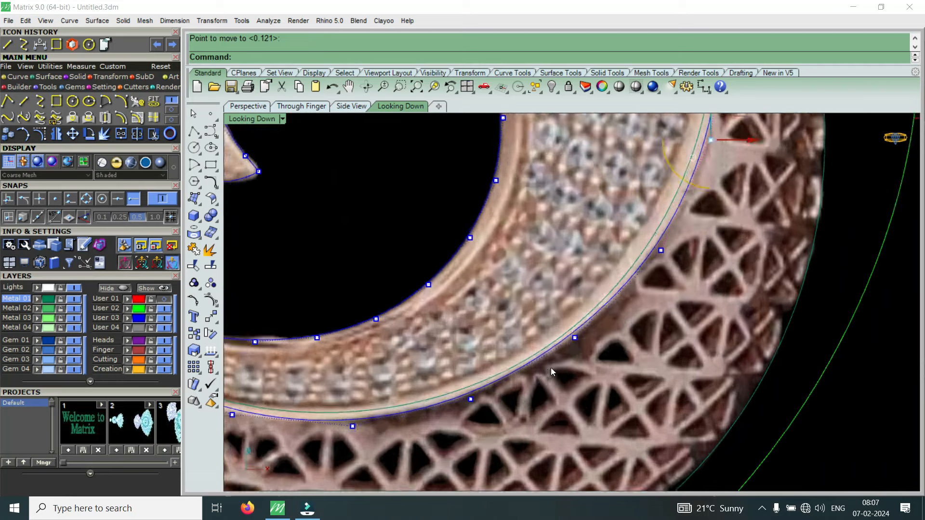
{"action": "left_click", "coordinate": [576, 334]}
{"action": "left_click", "coordinate": [608, 366]}
{"action": "scroll", "coordinate": [597, 350], "scroll_direction": "up", "scroll_amount": 4}
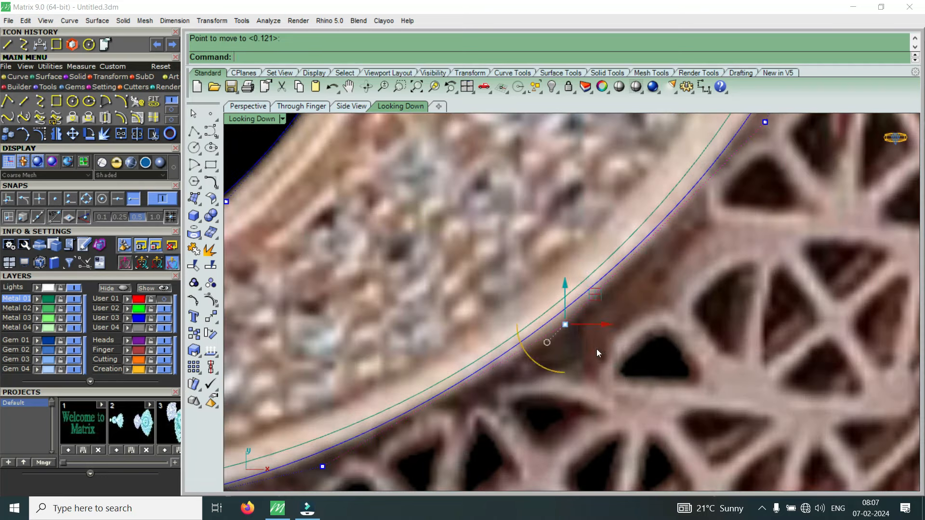
{"action": "right_click", "coordinate": [597, 348]}
{"action": "left_click", "coordinate": [597, 347]}
{"action": "left_click", "coordinate": [598, 348]}
{"action": "scroll", "coordinate": [597, 348], "scroll_direction": "down", "scroll_amount": 5}
Adjust the next control point toward the outer curve's bottom vertically to fit the rim's lower edge
{"action": "scroll", "coordinate": [507, 370], "scroll_direction": "up", "scroll_amount": 4}
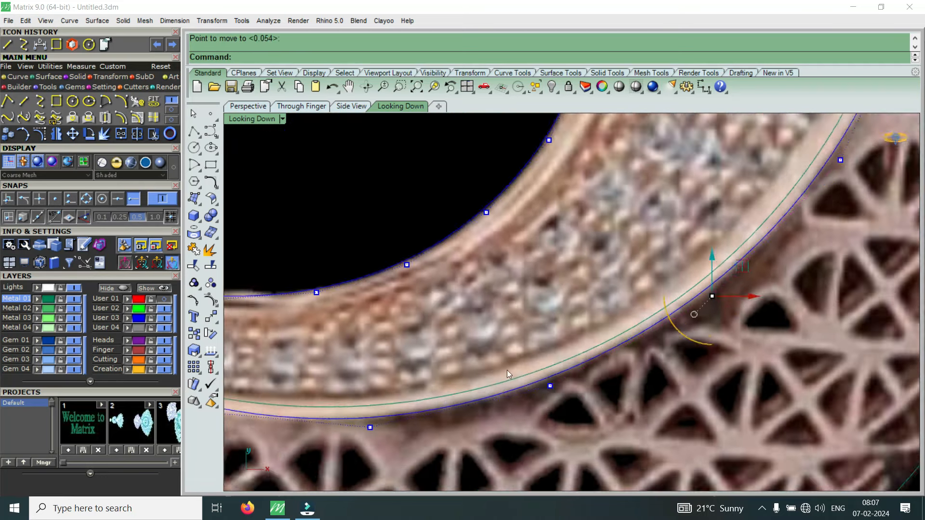
{"action": "left_click", "coordinate": [559, 389]}
{"action": "left_click", "coordinate": [597, 422]}
{"action": "scroll", "coordinate": [570, 378], "scroll_direction": "down", "scroll_amount": 3}
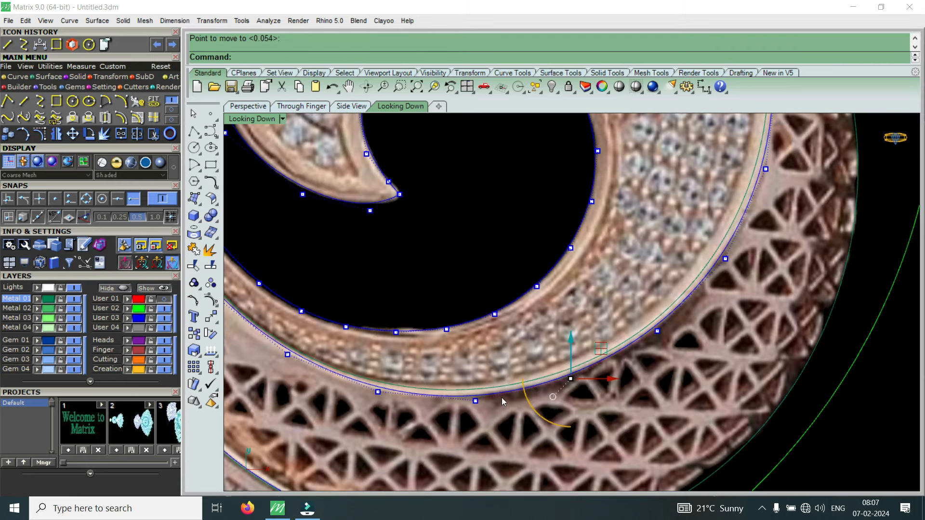
{"action": "scroll", "coordinate": [503, 401], "scroll_direction": "down", "scroll_amount": 3}
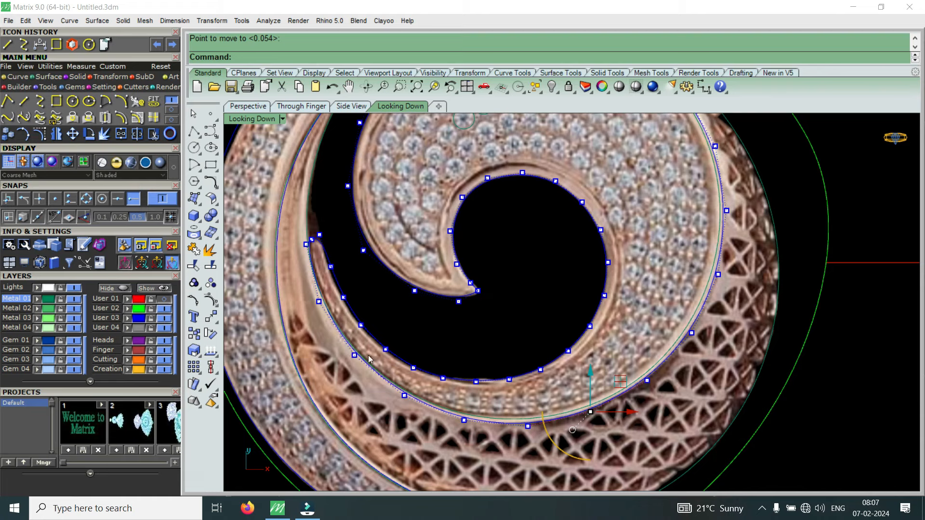
{"action": "scroll", "coordinate": [369, 360], "scroll_direction": "down", "scroll_amount": 2}
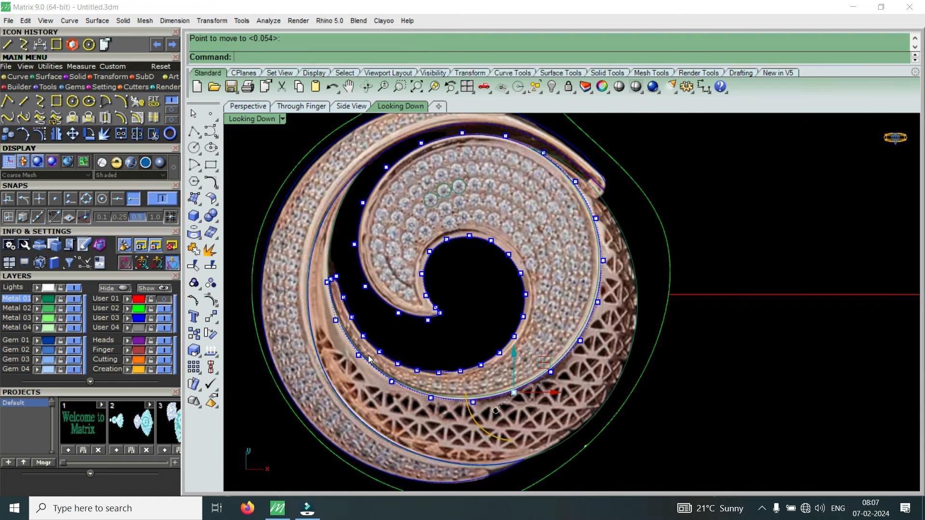
{"action": "scroll", "coordinate": [510, 396], "scroll_direction": "up", "scroll_amount": 5}
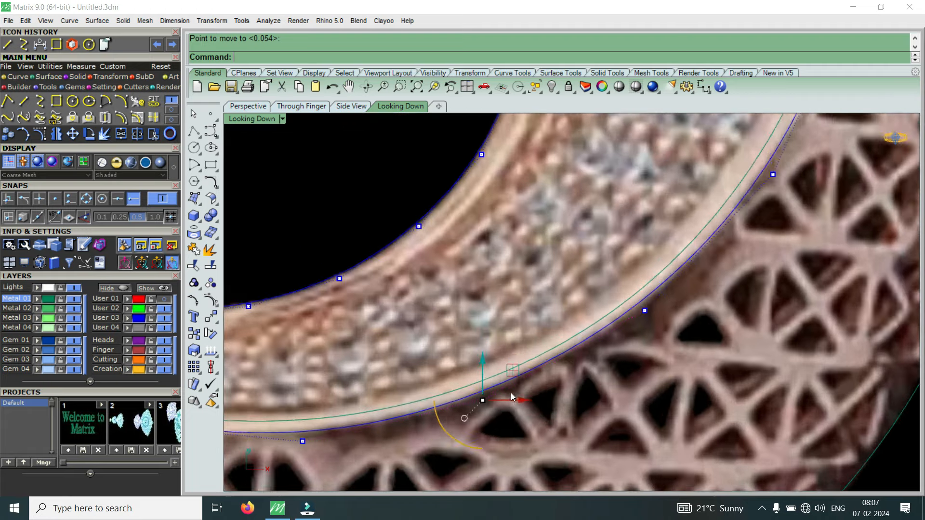
{"action": "scroll", "coordinate": [511, 392], "scroll_direction": "up", "scroll_amount": 2}
{"action": "left_click", "coordinate": [475, 366]}
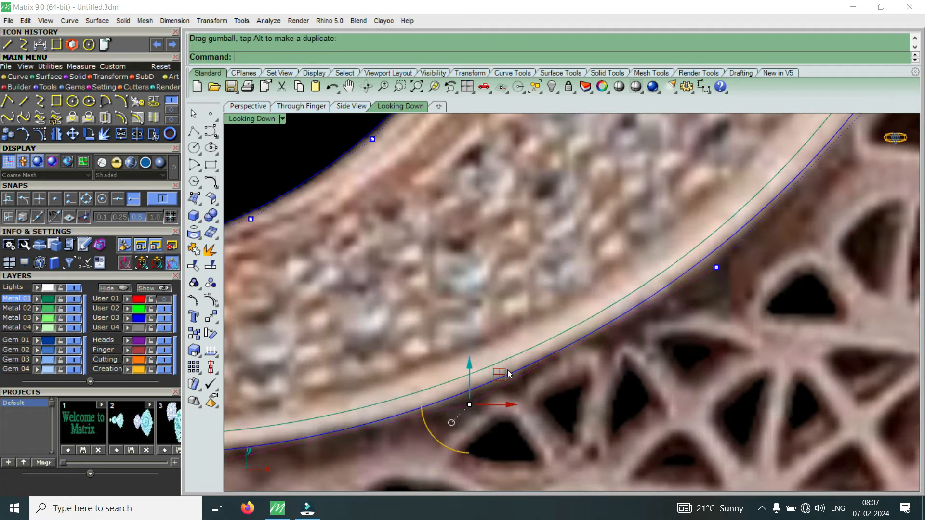
{"action": "scroll", "coordinate": [634, 344], "scroll_direction": "down", "scroll_amount": 3}
{"action": "scroll", "coordinate": [640, 327], "scroll_direction": "down", "scroll_amount": 4}
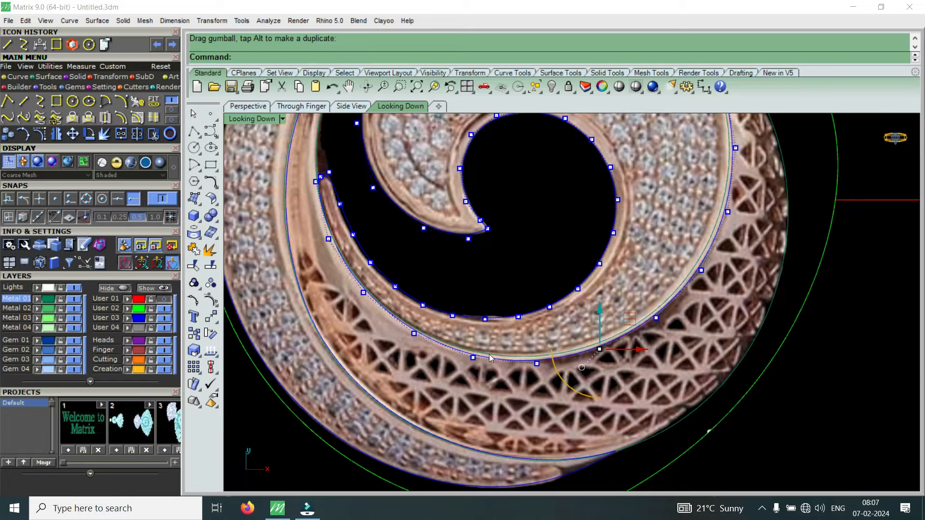
Adjust the control point at the very bottom of the outer curve slightly to follow the reference rim
{"action": "scroll", "coordinate": [482, 361], "scroll_direction": "up", "scroll_amount": 4}
{"action": "scroll", "coordinate": [459, 363], "scroll_direction": "down", "scroll_amount": 2}
{"action": "scroll", "coordinate": [459, 365], "scroll_direction": "up", "scroll_amount": 2}
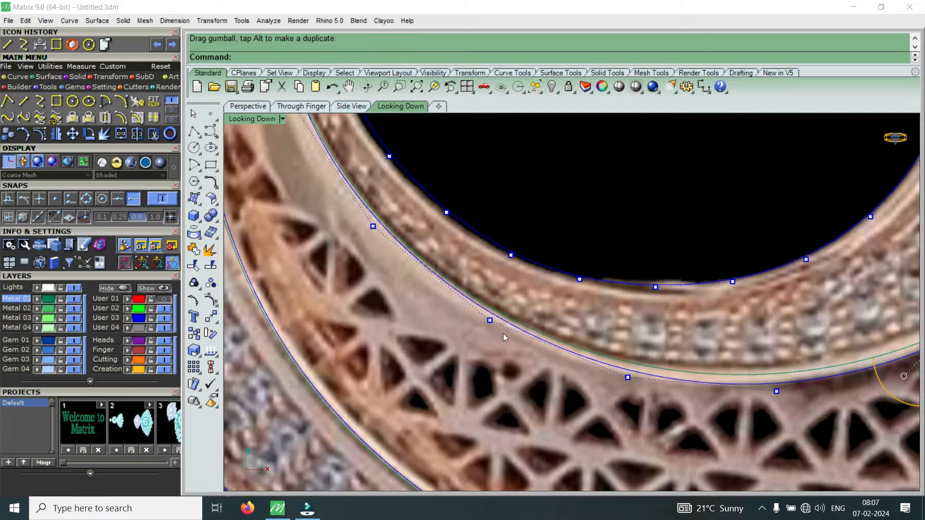
{"action": "scroll", "coordinate": [626, 380], "scroll_direction": "down", "scroll_amount": 2}
{"action": "scroll", "coordinate": [698, 384], "scroll_direction": "up", "scroll_amount": 2}
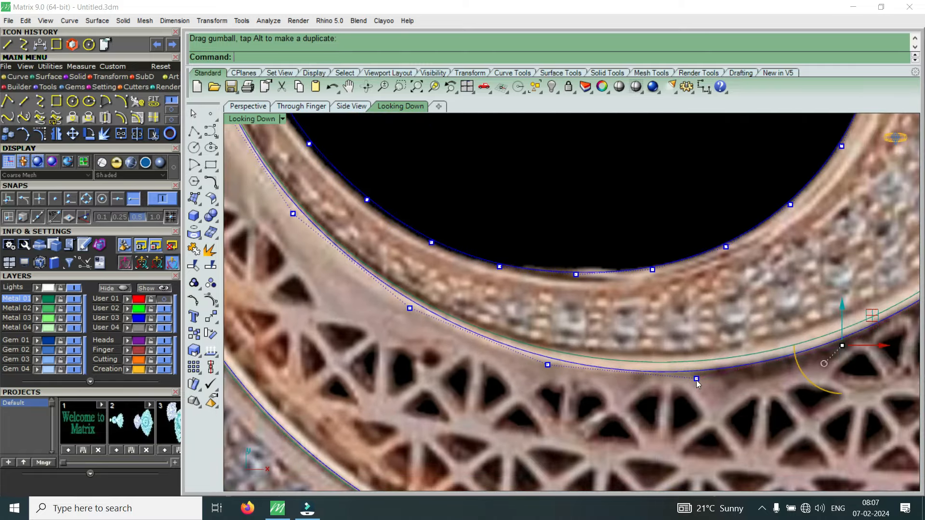
{"action": "left_click", "coordinate": [697, 380]}
{"action": "left_click", "coordinate": [742, 408]}
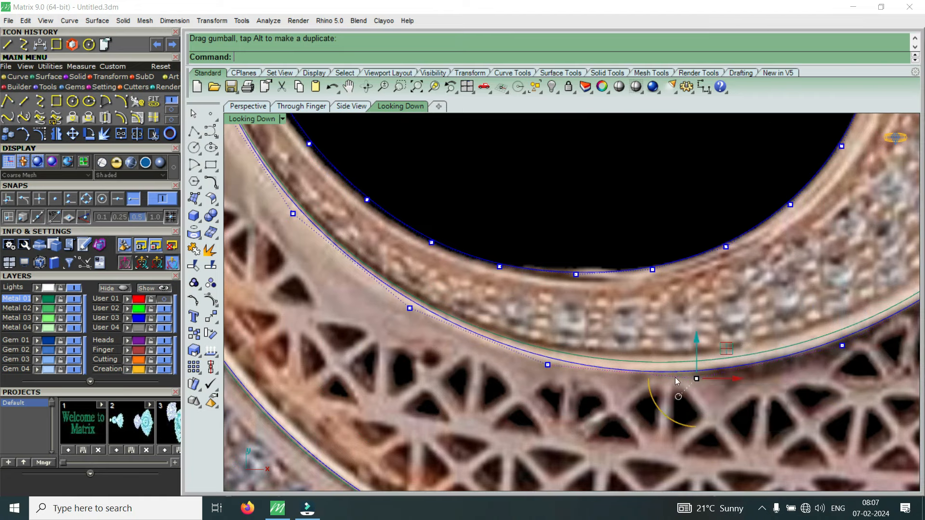
{"action": "scroll", "coordinate": [705, 351], "scroll_direction": "up", "scroll_amount": 2}
{"action": "left_click_drag", "start_coordinate": [718, 343], "coordinate": [727, 337]}
{"action": "scroll", "coordinate": [542, 361], "scroll_direction": "down", "scroll_amount": 4}
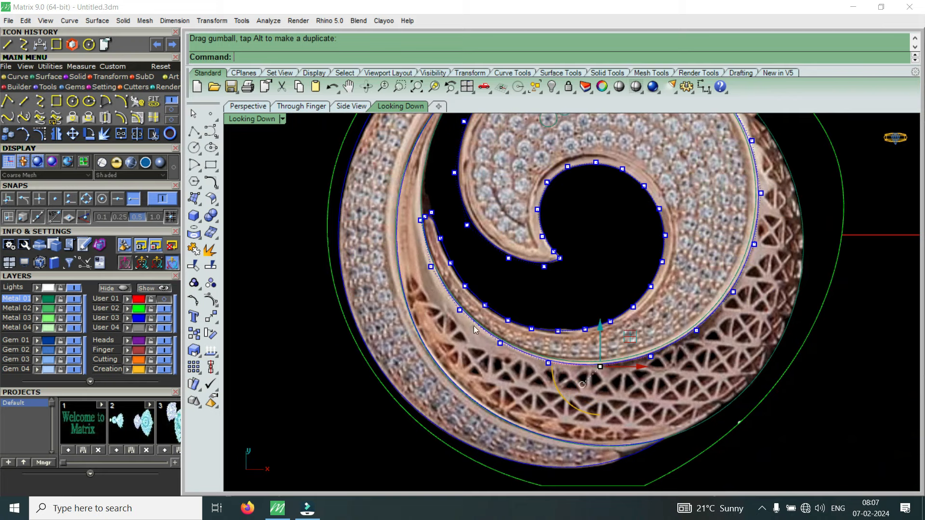
Adjust the second control point left of the outer curve's bottom vertically to match the image
{"action": "scroll", "coordinate": [473, 325], "scroll_direction": "up", "scroll_amount": 5}
{"action": "left_click", "coordinate": [552, 374]}
{"action": "left_click", "coordinate": [588, 406]}
{"action": "scroll", "coordinate": [549, 371], "scroll_direction": "up", "scroll_amount": 3}
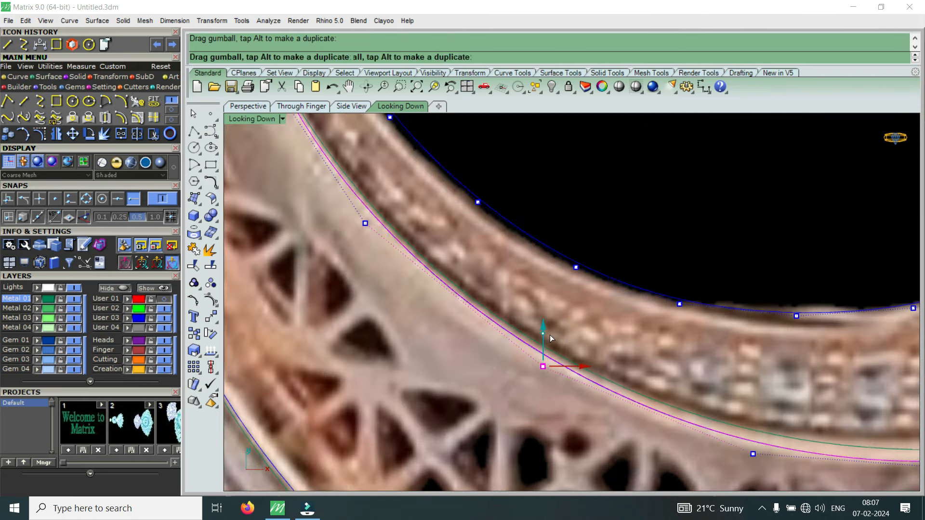
Move the next control point up the outer curve's lower-left side slightly left
{"action": "left_click", "coordinate": [365, 223]}
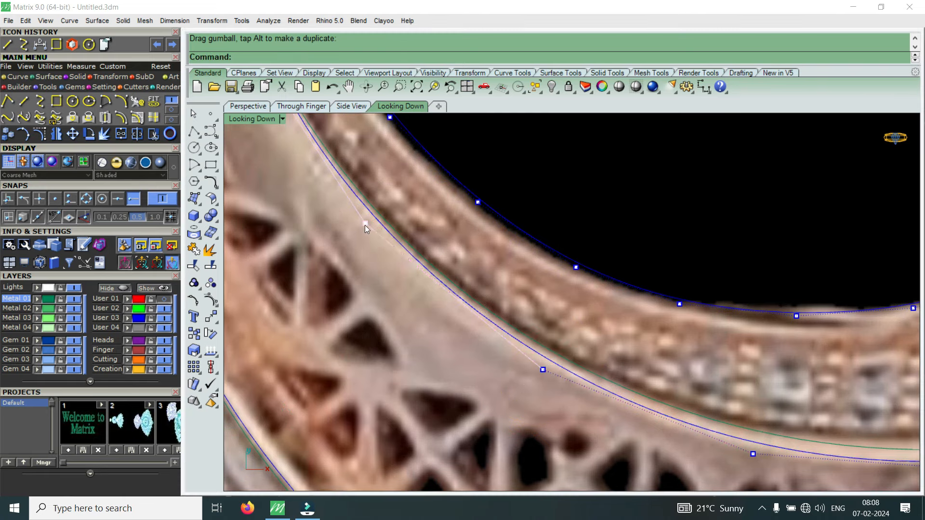
{"action": "left_click", "coordinate": [406, 258]}
{"action": "scroll", "coordinate": [483, 252], "scroll_direction": "up", "scroll_amount": 3}
{"action": "left_click_drag", "start_coordinate": [504, 282], "coordinate": [496, 281]}
{"action": "scroll", "coordinate": [444, 302], "scroll_direction": "down", "scroll_amount": 3}
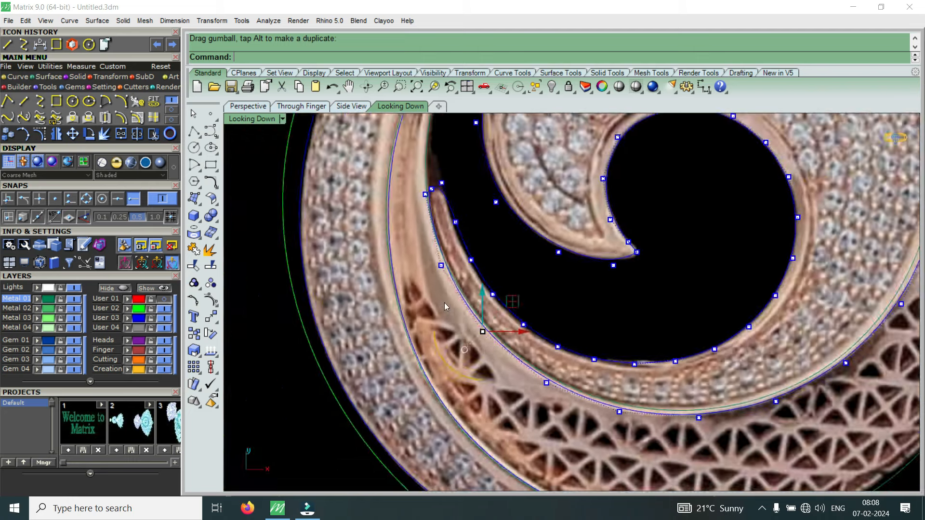
Shift the left-side control point below the band's pointed tip slightly left to follow the band edge
{"action": "scroll", "coordinate": [445, 303], "scroll_direction": "up", "scroll_amount": 3}
{"action": "left_click", "coordinate": [456, 269]}
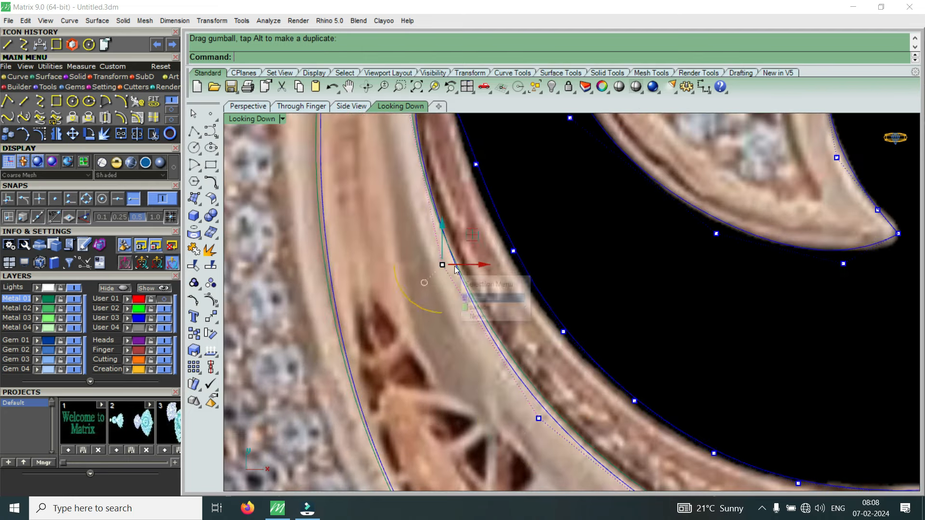
{"action": "scroll", "coordinate": [456, 269], "scroll_direction": "up", "scroll_amount": 4}
{"action": "left_click_drag", "start_coordinate": [470, 265], "coordinate": [463, 267]}
{"action": "scroll", "coordinate": [469, 309], "scroll_direction": "down", "scroll_amount": 12}
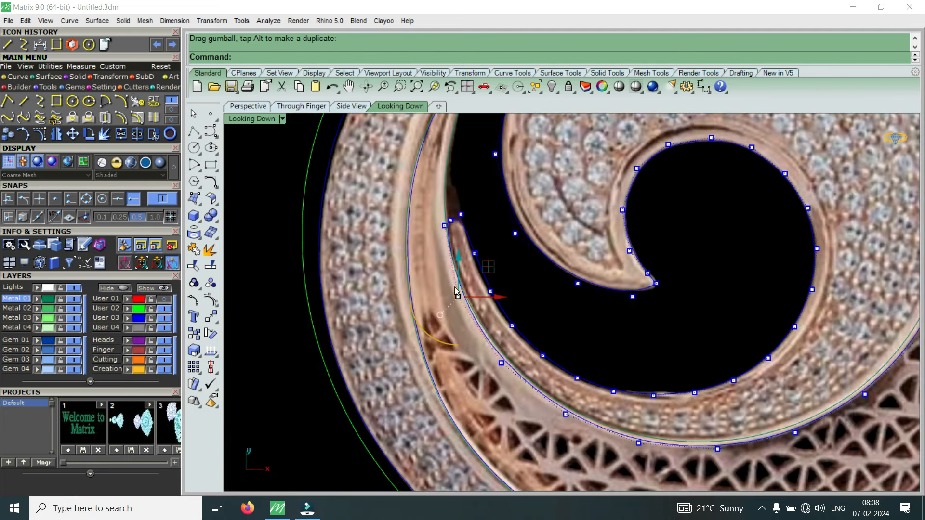
Move the control point beside the band's rounded upper-left tip slightly left to fit the curve to the image
{"action": "scroll", "coordinate": [457, 267], "scroll_direction": "up", "scroll_amount": 3}
{"action": "scroll", "coordinate": [455, 227], "scroll_direction": "down", "scroll_amount": 1}
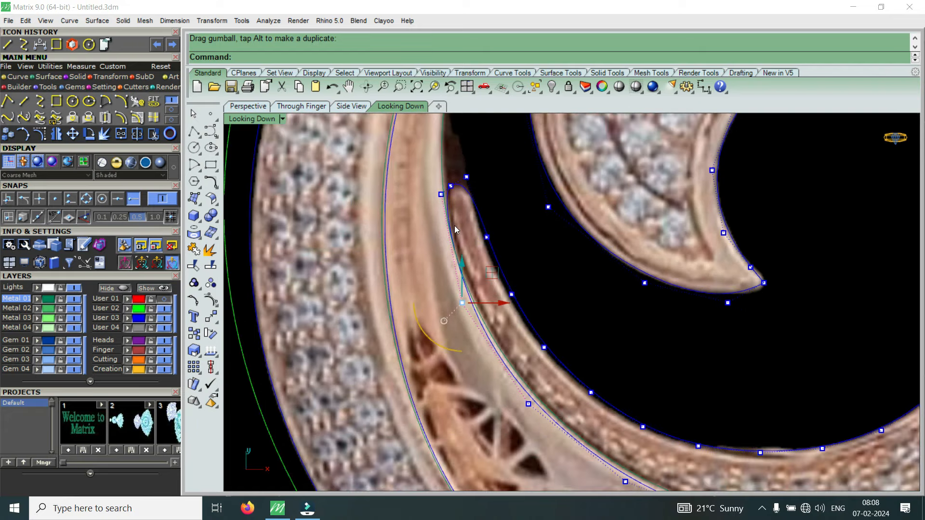
{"action": "scroll", "coordinate": [449, 198], "scroll_direction": "up", "scroll_amount": 1}
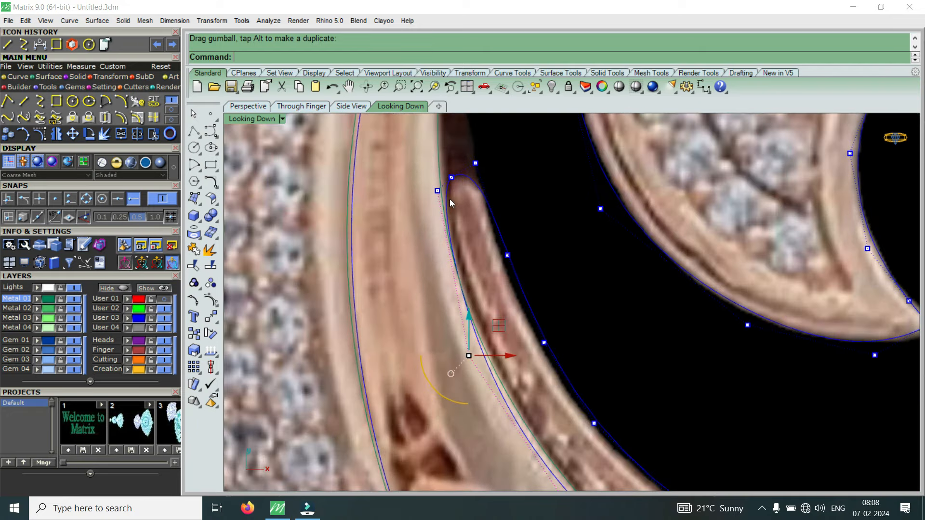
{"action": "scroll", "coordinate": [440, 275], "scroll_direction": "down", "scroll_amount": 2}
{"action": "scroll", "coordinate": [440, 275], "scroll_direction": "down", "scroll_amount": 3}
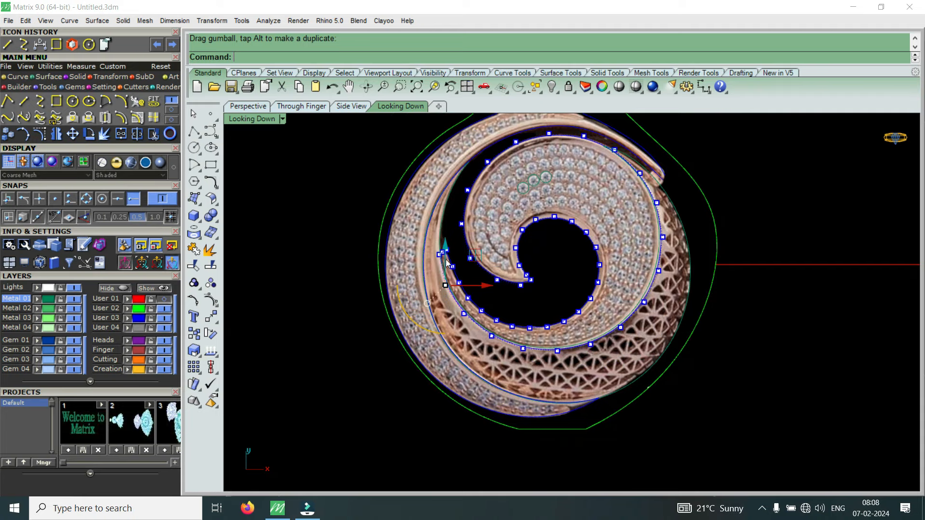
{"action": "scroll", "coordinate": [448, 255], "scroll_direction": "up", "scroll_amount": 1}
{"action": "scroll", "coordinate": [447, 254], "scroll_direction": "up", "scroll_amount": 6}
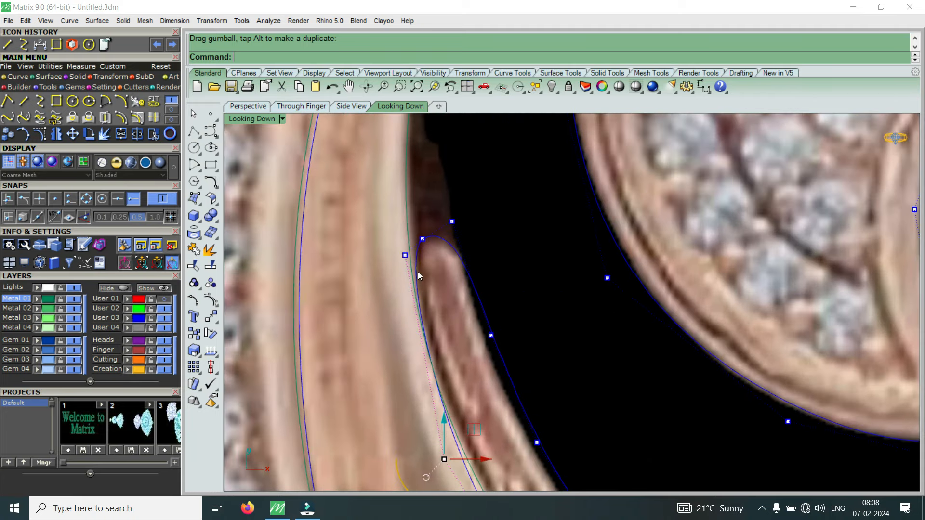
{"action": "left_click", "coordinate": [404, 256]}
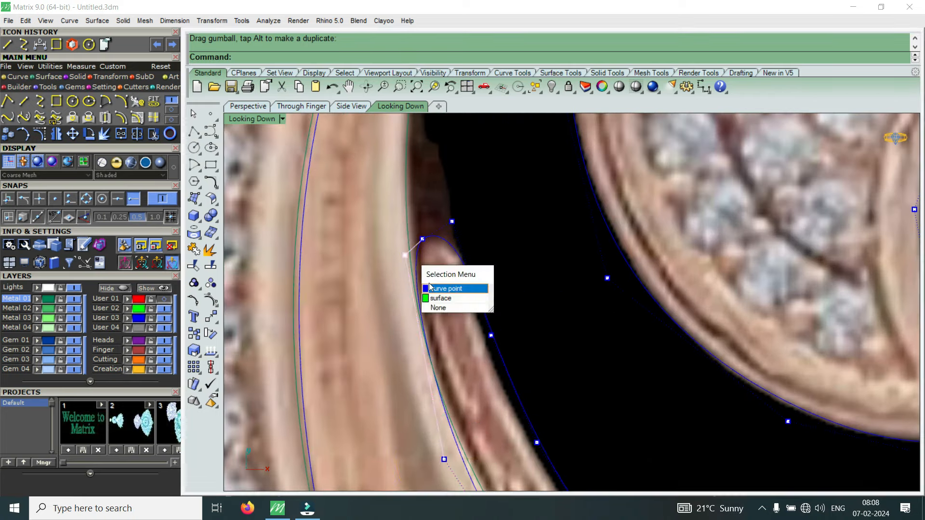
{"action": "left_click", "coordinate": [441, 285]}
{"action": "scroll", "coordinate": [427, 264], "scroll_direction": "up", "scroll_amount": 3}
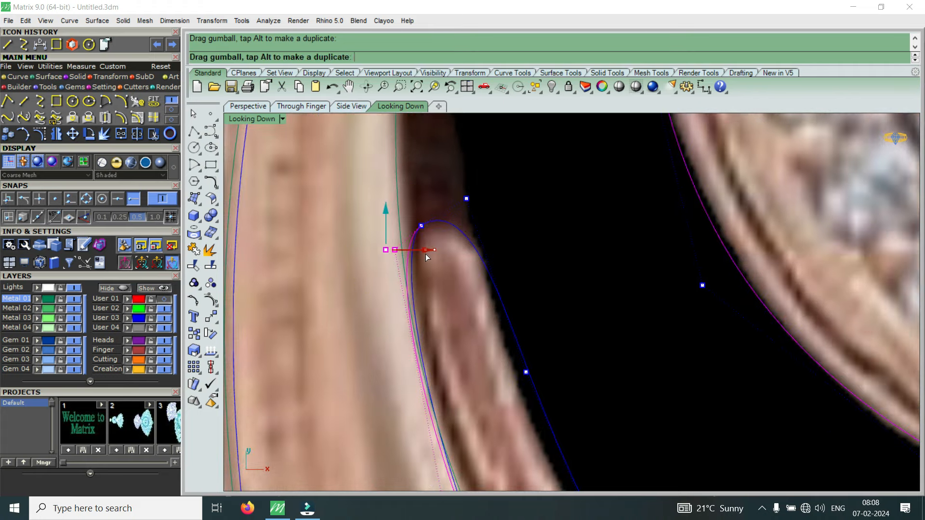
{"action": "scroll", "coordinate": [428, 265], "scroll_direction": "down", "scroll_amount": 4}
{"action": "scroll", "coordinate": [430, 281], "scroll_direction": "down", "scroll_amount": 4}
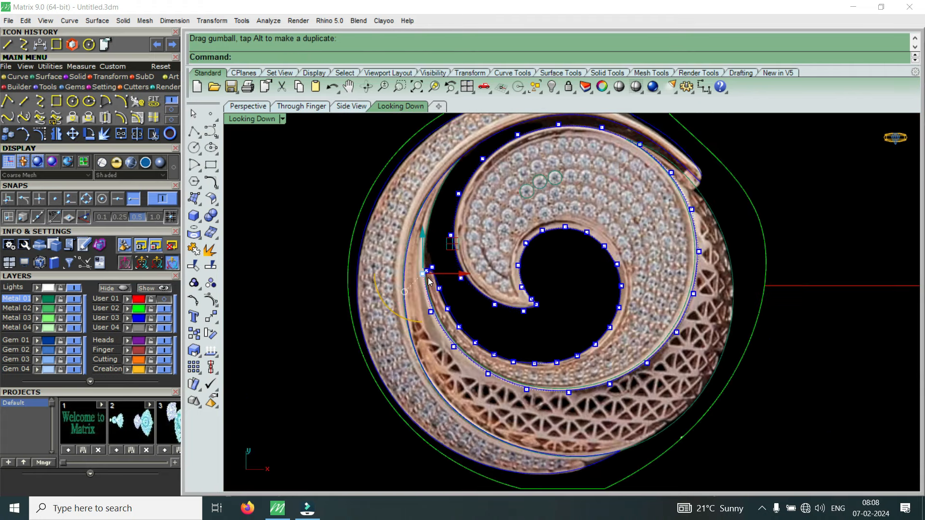
Move the control point on the pavé disc's outer curve at its lower-right side slightly left to fit the image edge
{"action": "scroll", "coordinate": [538, 359], "scroll_direction": "up", "scroll_amount": 5}
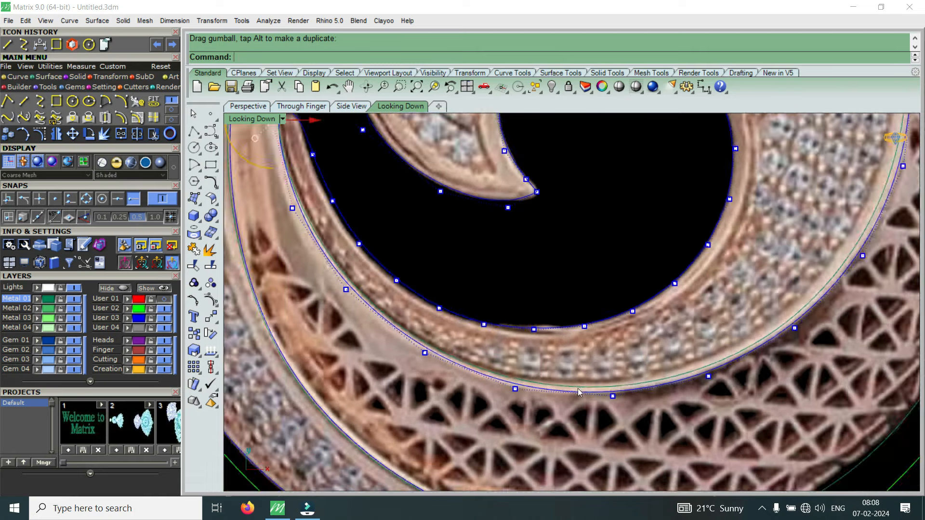
{"action": "scroll", "coordinate": [579, 392], "scroll_direction": "down", "scroll_amount": 4}
{"action": "scroll", "coordinate": [769, 204], "scroll_direction": "up", "scroll_amount": 7}
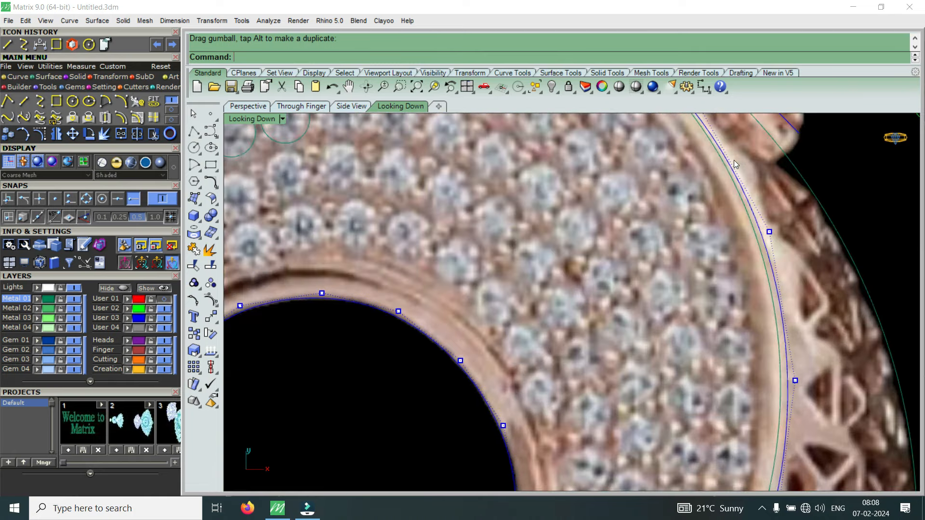
{"action": "scroll", "coordinate": [731, 203], "scroll_direction": "down", "scroll_amount": 4}
{"action": "scroll", "coordinate": [734, 390], "scroll_direction": "up", "scroll_amount": 6}
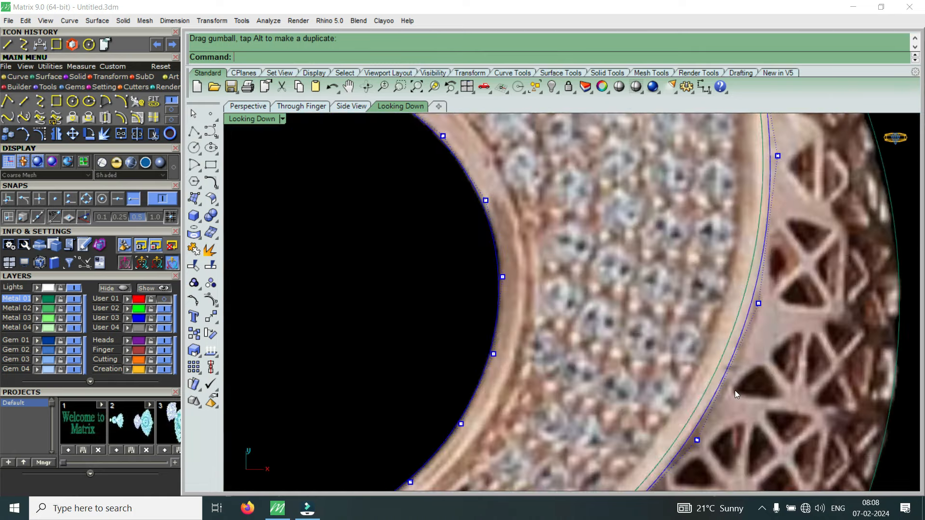
{"action": "scroll", "coordinate": [694, 441], "scroll_direction": "down", "scroll_amount": 2}
{"action": "left_click", "coordinate": [696, 440]}
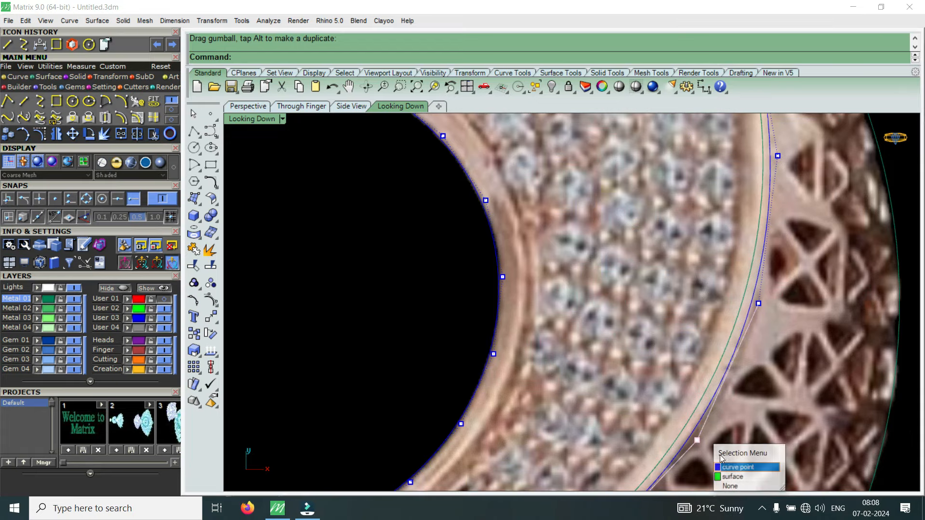
{"action": "left_click", "coordinate": [741, 466]}
{"action": "scroll", "coordinate": [691, 363], "scroll_direction": "down", "scroll_amount": 3}
{"action": "scroll", "coordinate": [704, 401], "scroll_direction": "up", "scroll_amount": 5}
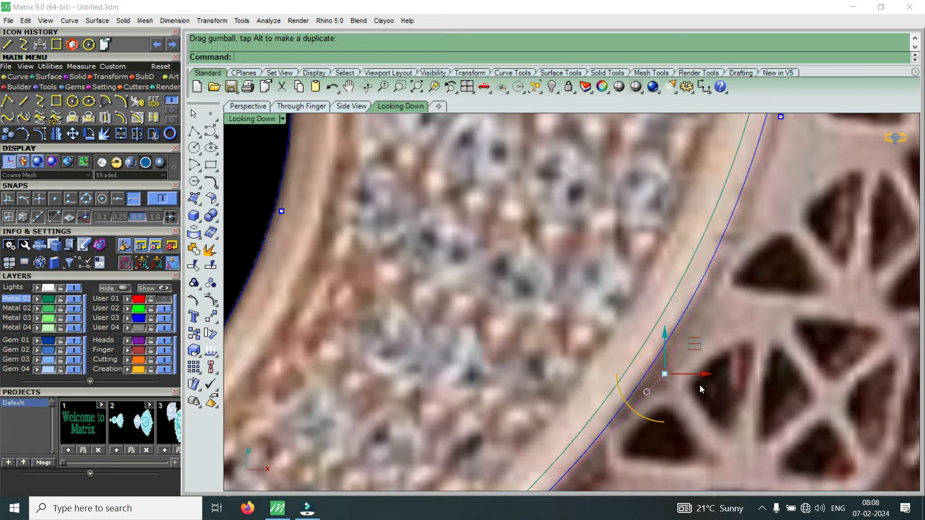
{"action": "left_click_drag", "start_coordinate": [701, 376], "coordinate": [695, 378]}
{"action": "scroll", "coordinate": [695, 378], "scroll_direction": "down", "scroll_amount": 3}
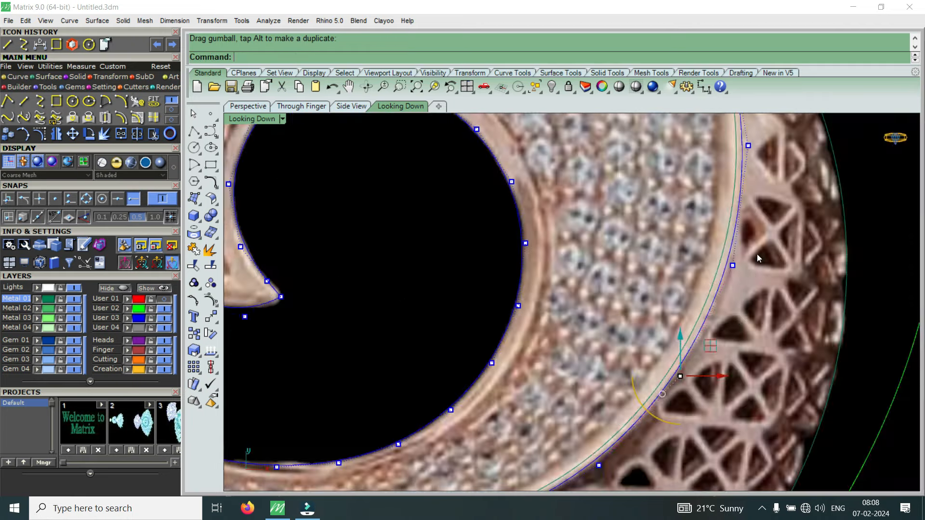
Shift the next control point up the disc's right-hand outer curve slightly left to follow the rim
{"action": "scroll", "coordinate": [717, 271], "scroll_direction": "up", "scroll_amount": 3}
{"action": "left_click", "coordinate": [711, 276]}
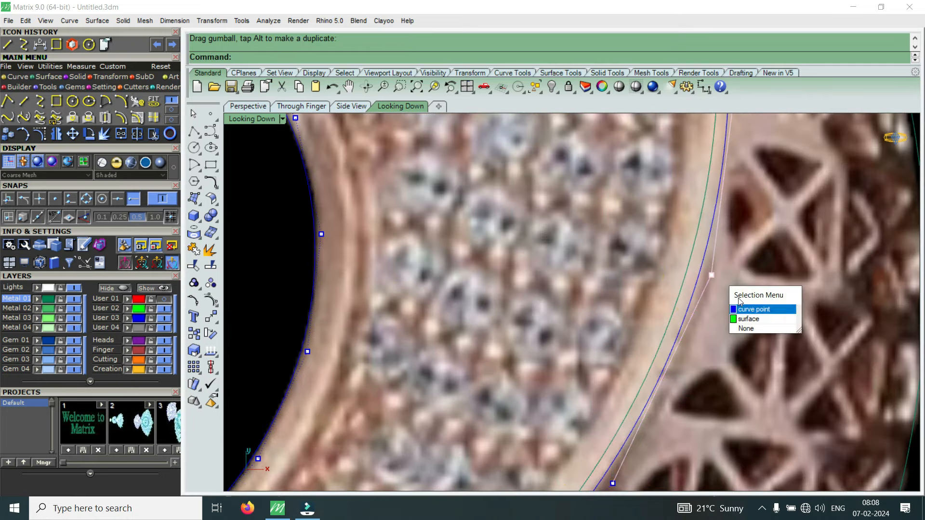
{"action": "left_click", "coordinate": [741, 307]}
{"action": "scroll", "coordinate": [738, 272], "scroll_direction": "up", "scroll_amount": 3}
{"action": "left_click_drag", "start_coordinate": [739, 275], "coordinate": [735, 273]}
{"action": "scroll", "coordinate": [722, 241], "scroll_direction": "down", "scroll_amount": 3}
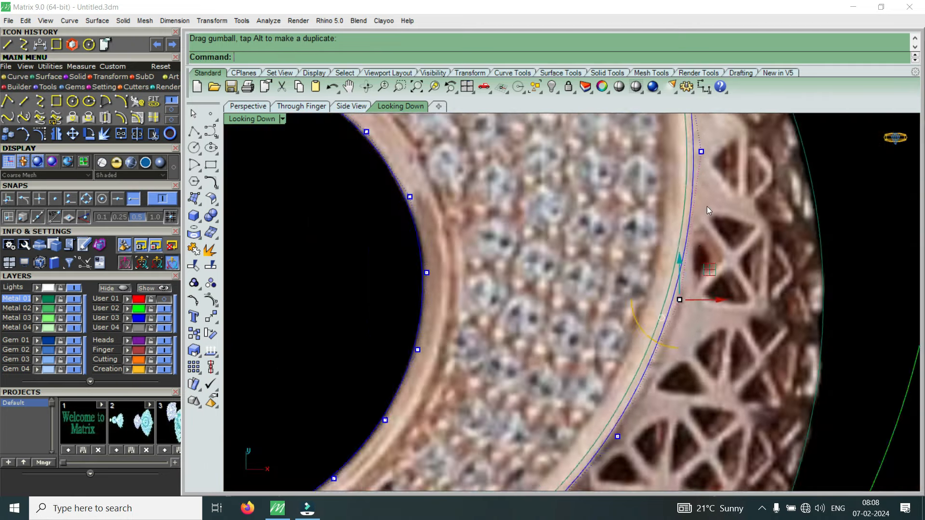
{"action": "scroll", "coordinate": [693, 193], "scroll_direction": "up", "scroll_amount": 3}
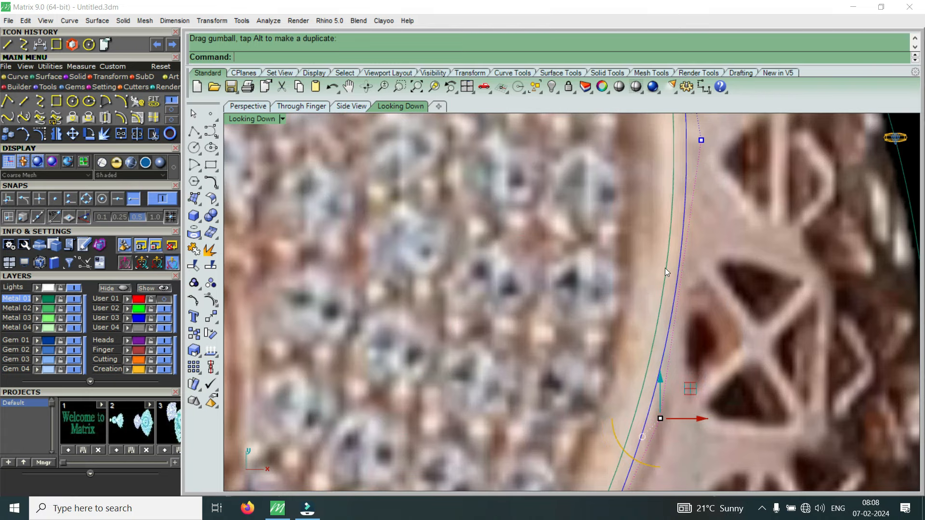
Examine how closely the traced swirl curves follow the edges of the pendant reference image
{"action": "scroll", "coordinate": [677, 280], "scroll_direction": "down", "scroll_amount": 3}
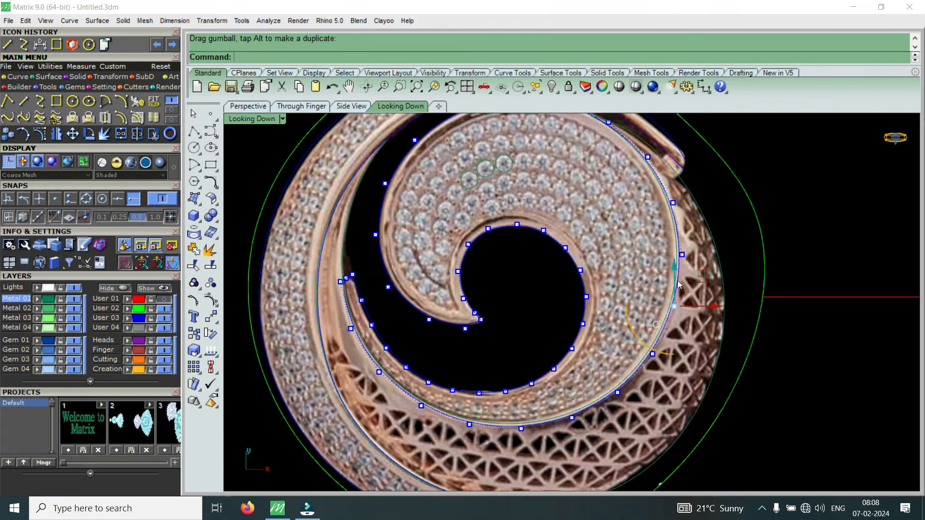
{"action": "scroll", "coordinate": [650, 338], "scroll_direction": "up", "scroll_amount": 2}
{"action": "scroll", "coordinate": [657, 337], "scroll_direction": "down", "scroll_amount": 3}
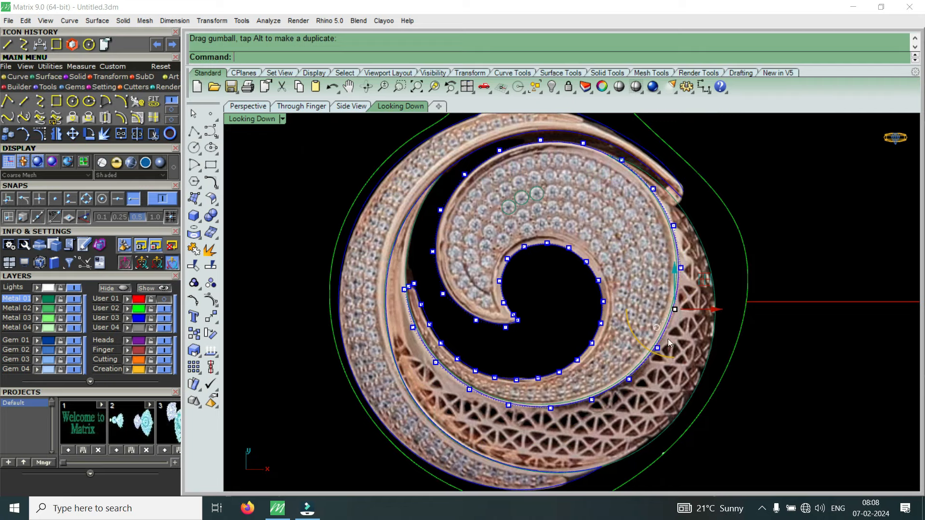
{"action": "scroll", "coordinate": [660, 335], "scroll_direction": "up", "scroll_amount": 4}
{"action": "scroll", "coordinate": [647, 352], "scroll_direction": "down", "scroll_amount": 3}
{"action": "scroll", "coordinate": [676, 266], "scroll_direction": "up", "scroll_amount": 2}
{"action": "scroll", "coordinate": [619, 204], "scroll_direction": "down", "scroll_amount": 1}
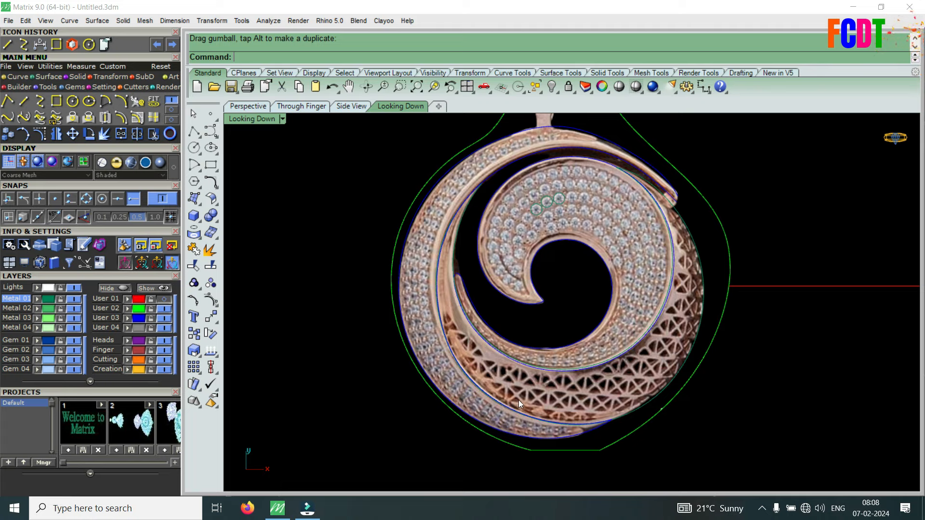
{"action": "scroll", "coordinate": [506, 254], "scroll_direction": "down", "scroll_amount": 1}
{"action": "scroll", "coordinate": [496, 194], "scroll_direction": "up", "scroll_amount": 4}
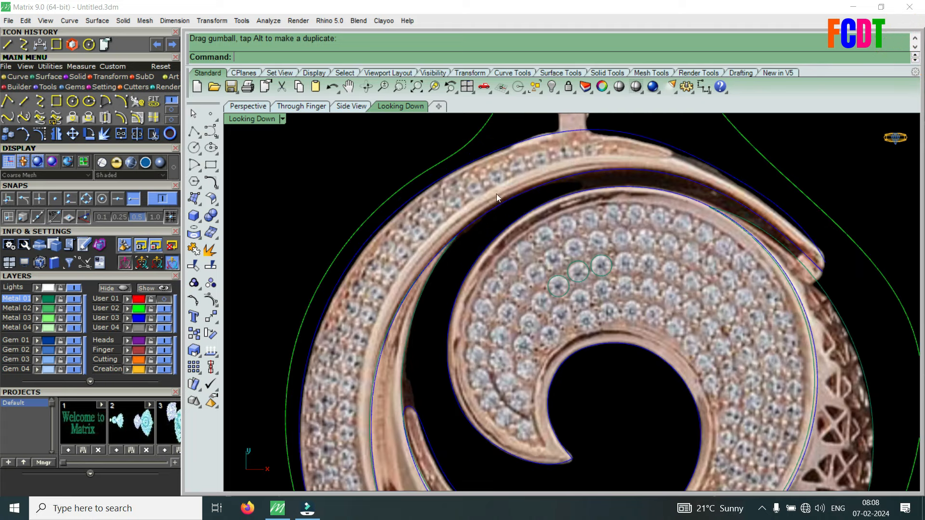
{"action": "scroll", "coordinate": [617, 187], "scroll_direction": "down", "scroll_amount": 2}
{"action": "scroll", "coordinate": [610, 183], "scroll_direction": "down", "scroll_amount": 3}
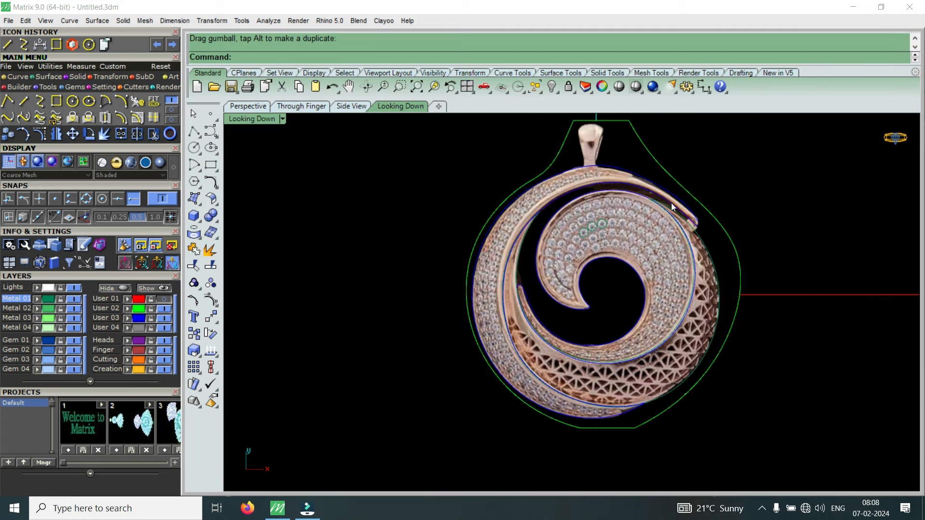
Hide the User 02 layer holding the reference image and select the outermost contour curve
{"action": "left_click", "coordinate": [164, 310]}
{"action": "scroll", "coordinate": [675, 366], "scroll_direction": "up", "scroll_amount": 2}
{"action": "left_click", "coordinate": [683, 389]}
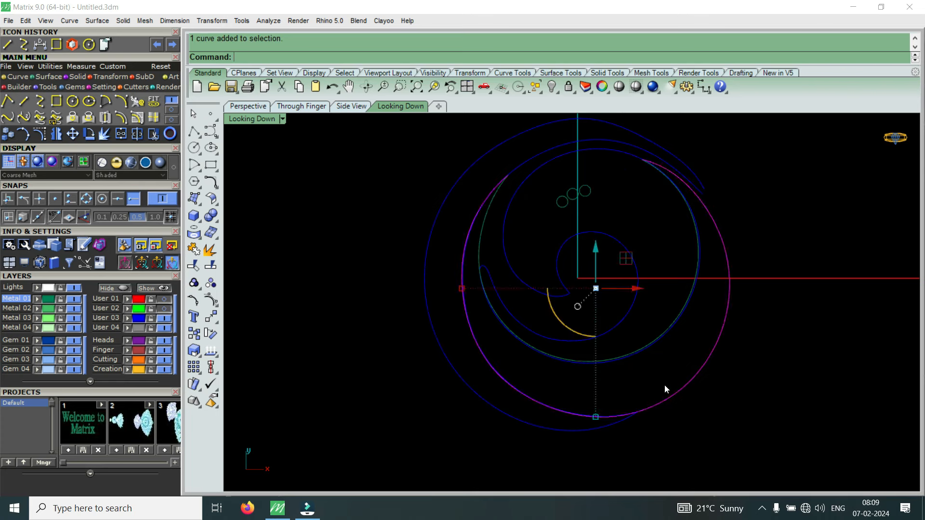
{"action": "scroll", "coordinate": [573, 171], "scroll_direction": "up", "scroll_amount": 2}
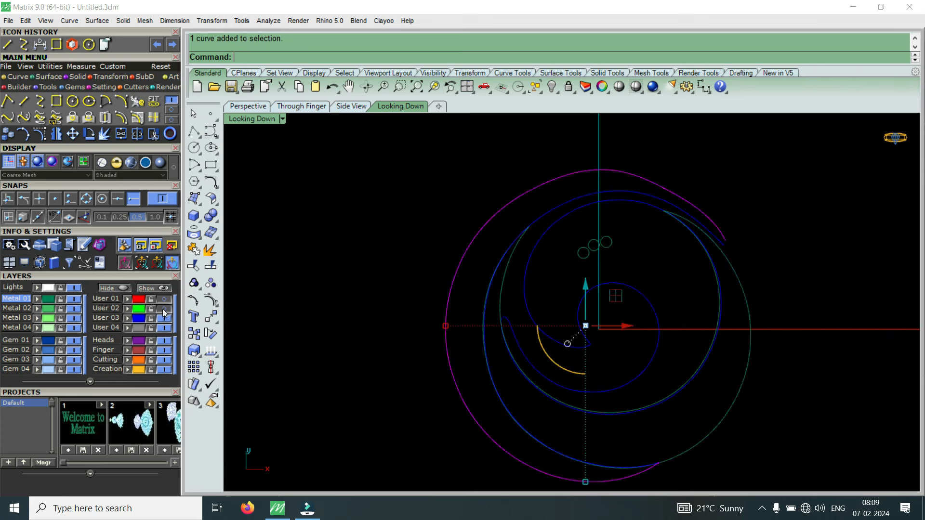
{"action": "left_click", "coordinate": [164, 310]}
{"action": "left_click", "coordinate": [164, 309]}
Show the outermost curve's control points and nudge the two points along its top vertically to smooth the arc
{"action": "scroll", "coordinate": [548, 183], "scroll_direction": "up", "scroll_amount": 3}
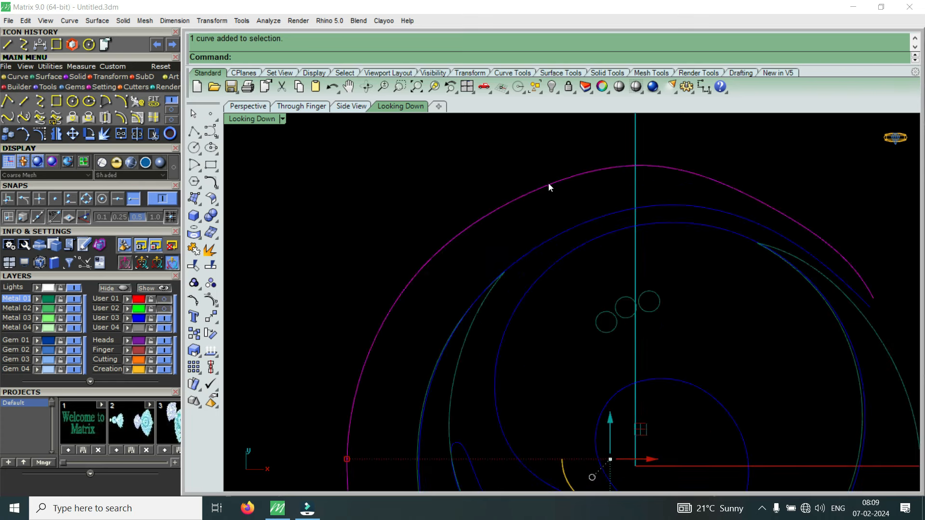
{"action": "left_click", "coordinate": [41, 136]}
{"action": "scroll", "coordinate": [614, 233], "scroll_direction": "down", "scroll_amount": 2}
{"action": "scroll", "coordinate": [646, 186], "scroll_direction": "up", "scroll_amount": 2}
{"action": "left_click_drag", "start_coordinate": [644, 174], "coordinate": [663, 217]}
{"action": "left_click_drag", "start_coordinate": [654, 167], "coordinate": [662, 175]}
{"action": "left_click", "coordinate": [518, 239]}
{"action": "left_click_drag", "start_coordinate": [519, 205], "coordinate": [525, 198]}
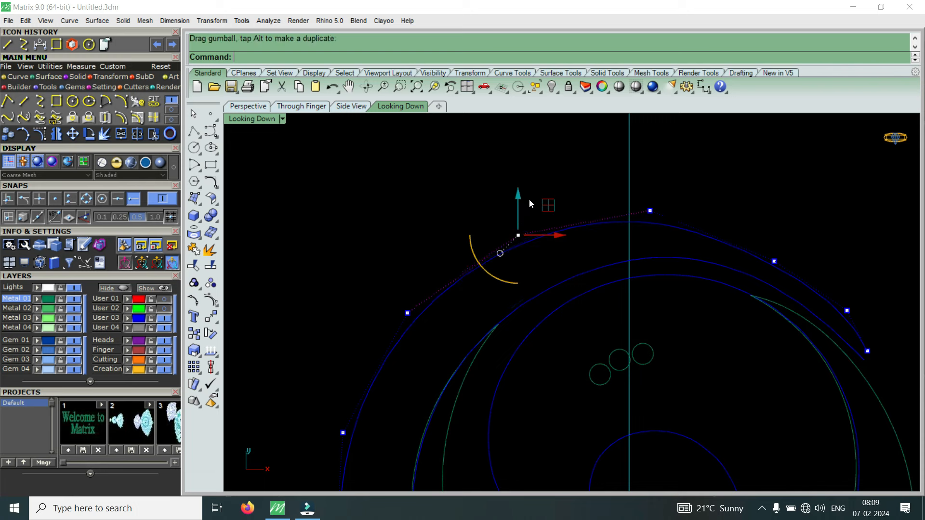
Nudge the outermost curve's control point on its upper-right arc vertically, checking the fit against the User 02 reference image
{"action": "scroll", "coordinate": [606, 217], "scroll_direction": "down", "scroll_amount": 4}
{"action": "left_click", "coordinate": [719, 216]}
{"action": "left_click_drag", "start_coordinate": [727, 252], "coordinate": [726, 252]}
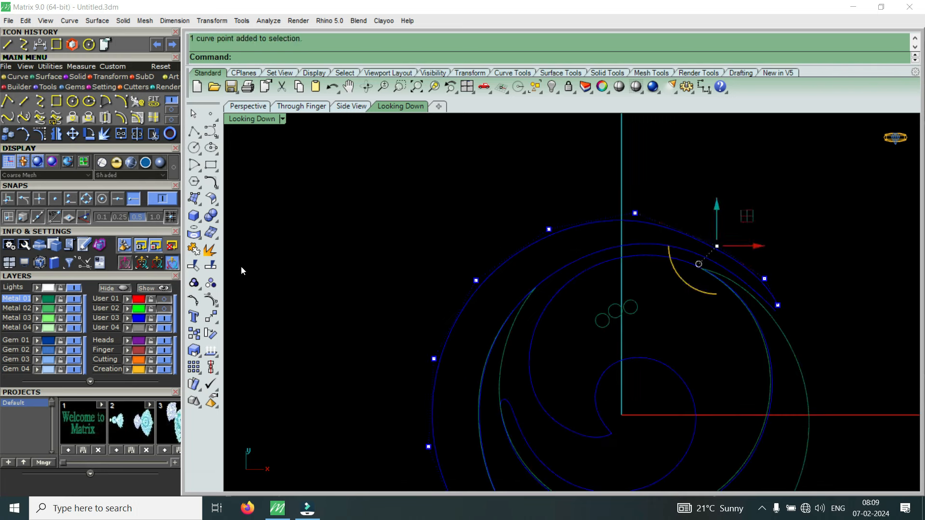
{"action": "left_click", "coordinate": [164, 310]}
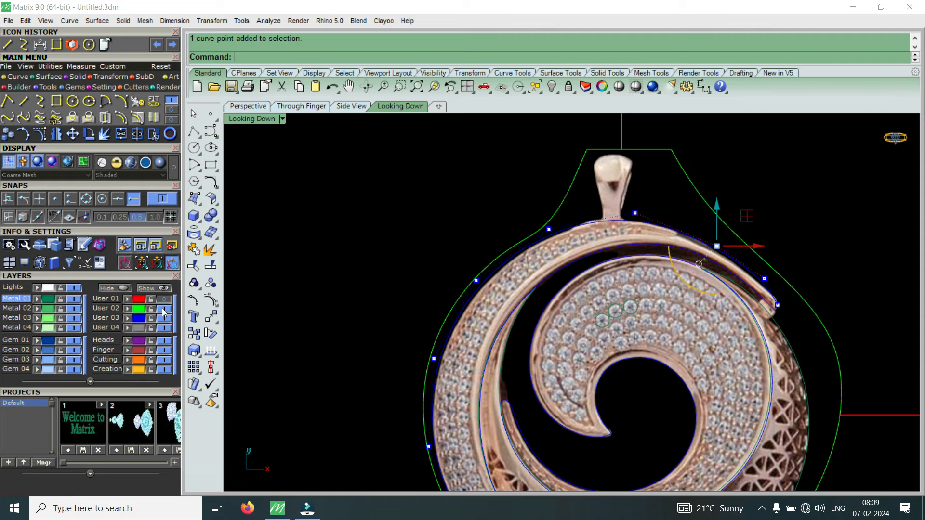
{"action": "left_click", "coordinate": [164, 310]}
{"action": "scroll", "coordinate": [724, 224], "scroll_direction": "up", "scroll_amount": 4}
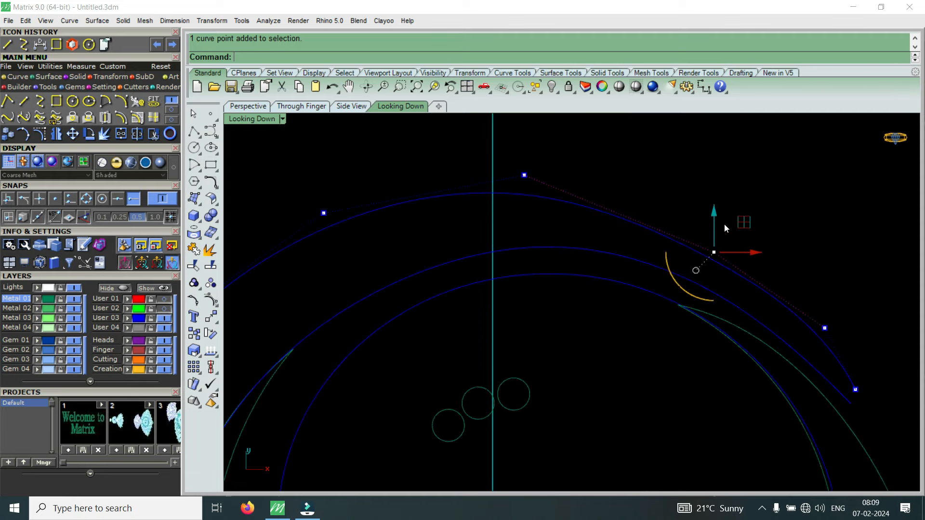
{"action": "left_click_drag", "start_coordinate": [721, 210], "coordinate": [742, 204]}
{"action": "scroll", "coordinate": [733, 214], "scroll_direction": "down", "scroll_amount": 4}
{"action": "scroll", "coordinate": [789, 294], "scroll_direction": "up", "scroll_amount": 2}
{"action": "left_click", "coordinate": [164, 309]}
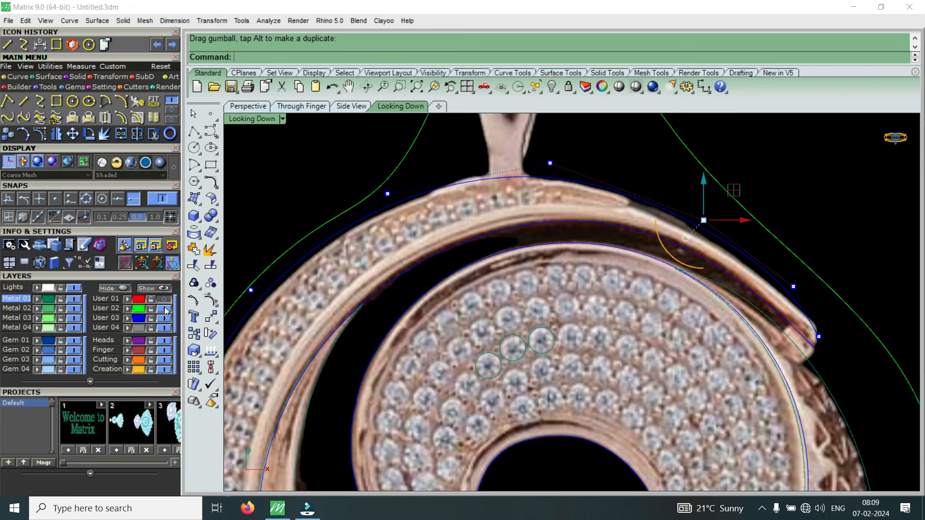
{"action": "left_click", "coordinate": [165, 310]}
Rebuild the outermost contour curve with 25 points and degree 3, deleting the input curve
{"action": "scroll", "coordinate": [534, 231], "scroll_direction": "down", "scroll_amount": 5}
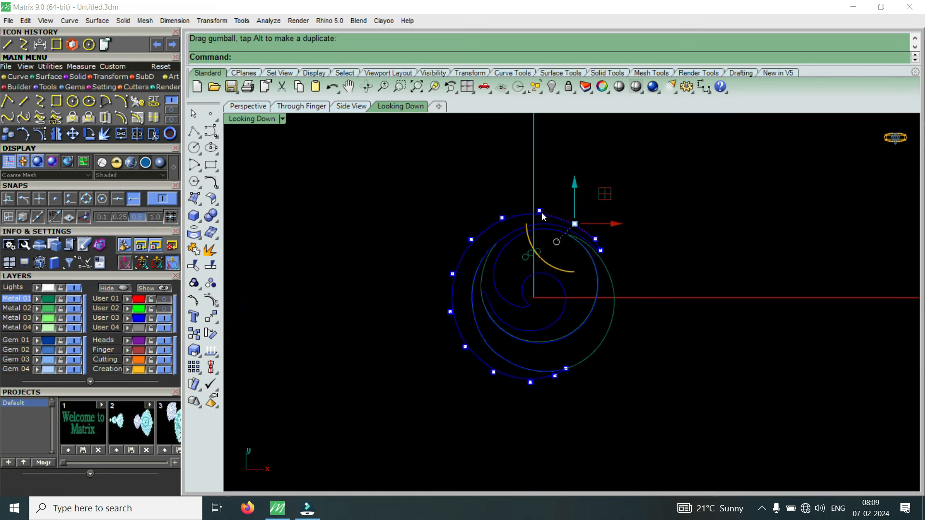
{"action": "left_click", "coordinate": [499, 223]}
{"action": "type", "text": "rebuild"}
{"action": "key", "text": "Return"}
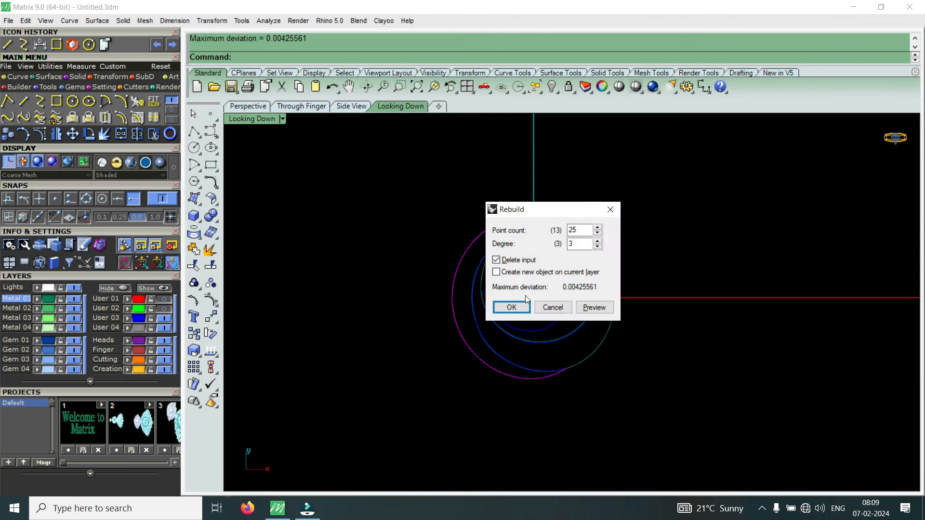
{"action": "left_click", "coordinate": [524, 307]}
{"action": "scroll", "coordinate": [548, 264], "scroll_direction": "up", "scroll_amount": 4}
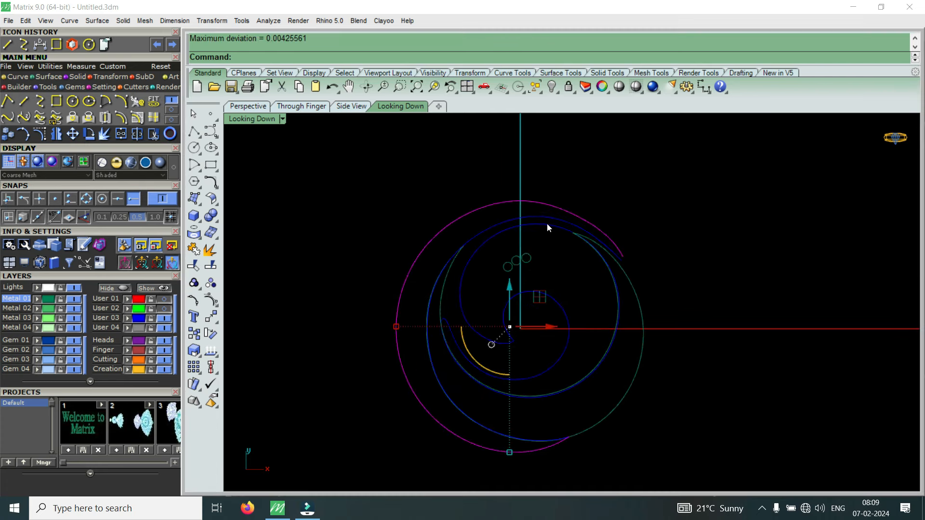
Rebuild the crescent's inner contour curve with 25 points and degree 3, deleting the input curve
{"action": "scroll", "coordinate": [510, 370], "scroll_direction": "down", "scroll_amount": 2}
{"action": "scroll", "coordinate": [548, 362], "scroll_direction": "up", "scroll_amount": 8}
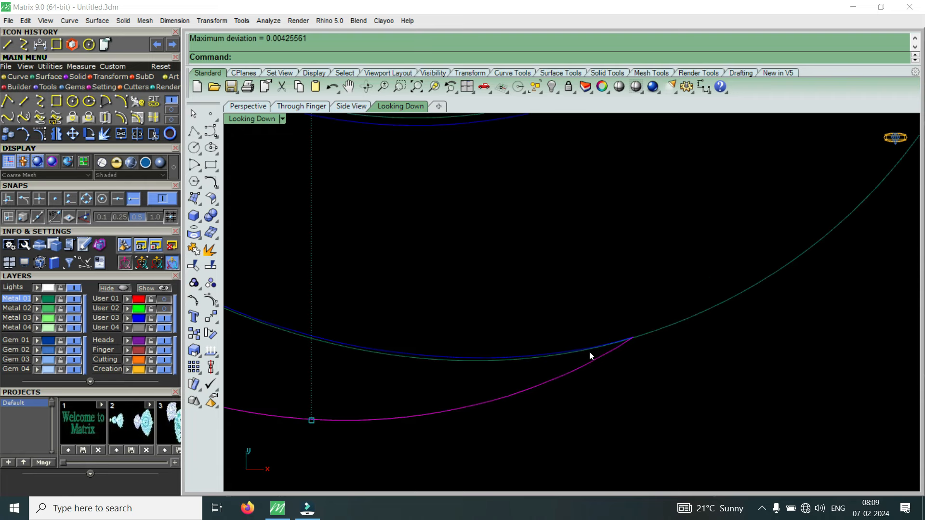
{"action": "scroll", "coordinate": [626, 340], "scroll_direction": "up", "scroll_amount": 2}
{"action": "left_click", "coordinate": [637, 322]}
{"action": "scroll", "coordinate": [640, 328], "scroll_direction": "down", "scroll_amount": 1}
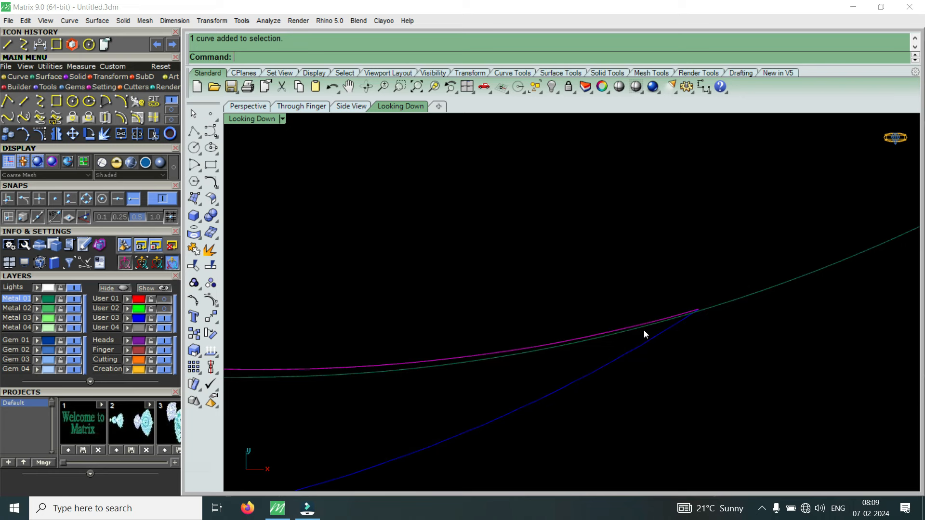
{"action": "right_click", "coordinate": [643, 330]}
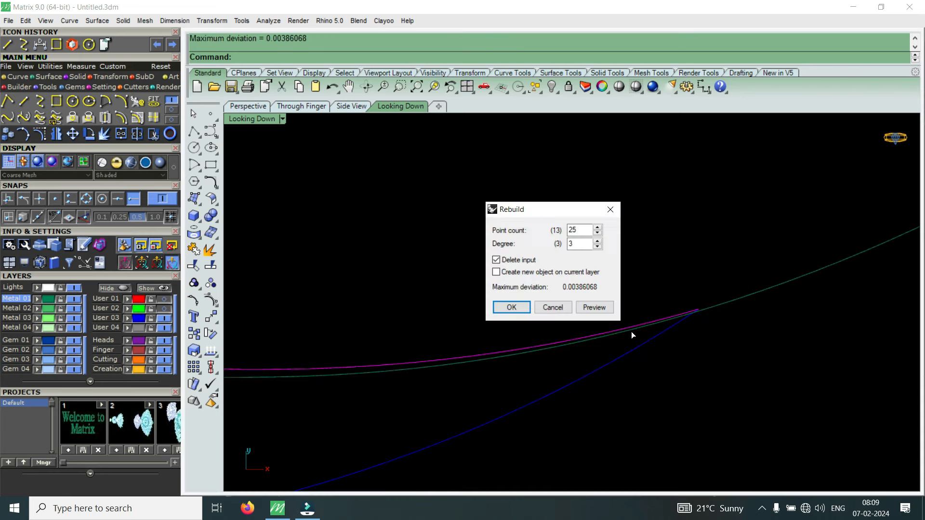
{"action": "left_click", "coordinate": [512, 307]}
{"action": "scroll", "coordinate": [611, 397], "scroll_direction": "down", "scroll_amount": 5}
{"action": "scroll", "coordinate": [605, 212], "scroll_direction": "up", "scroll_amount": 5}
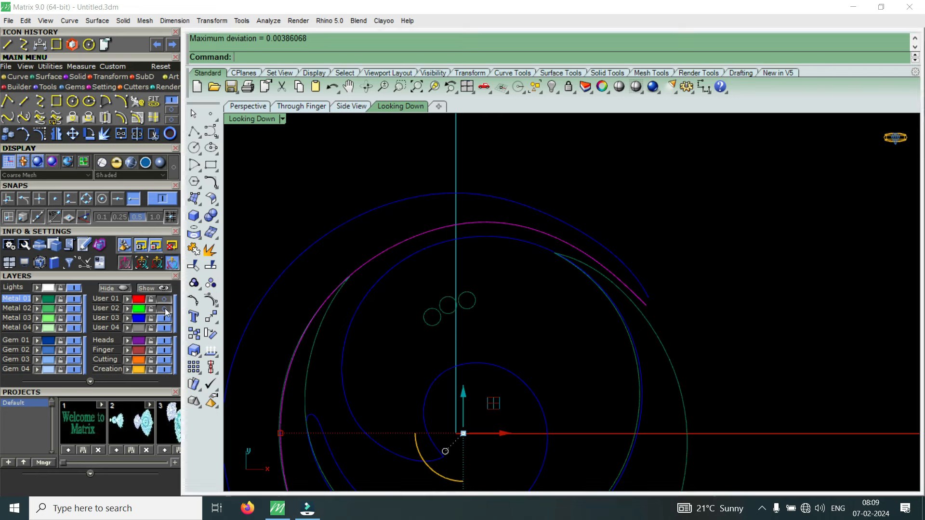
Show the User 02 layer and compare the rebuilt crescent curves with the reference image
{"action": "left_click", "coordinate": [165, 308]}
{"action": "scroll", "coordinate": [566, 226], "scroll_direction": "up", "scroll_amount": 5}
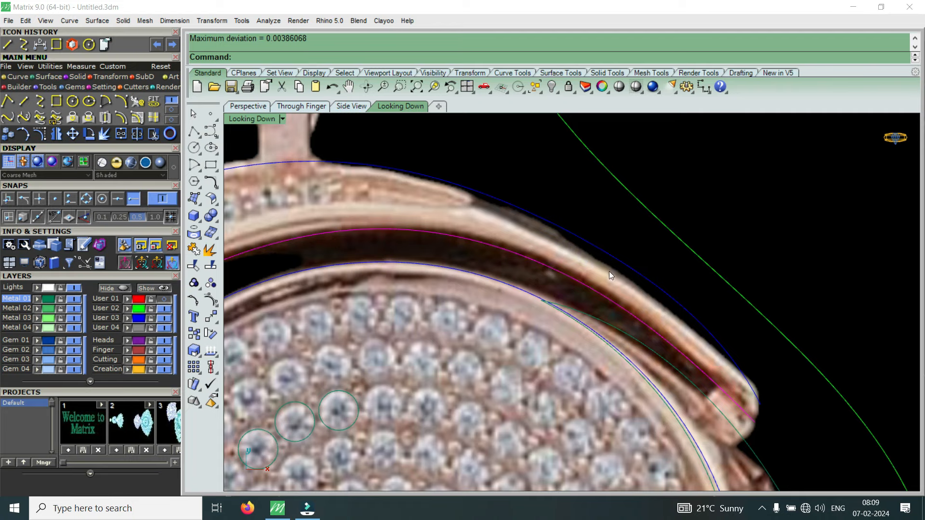
{"action": "scroll", "coordinate": [677, 326], "scroll_direction": "down", "scroll_amount": 5}
{"action": "scroll", "coordinate": [557, 286], "scroll_direction": "up", "scroll_amount": 5}
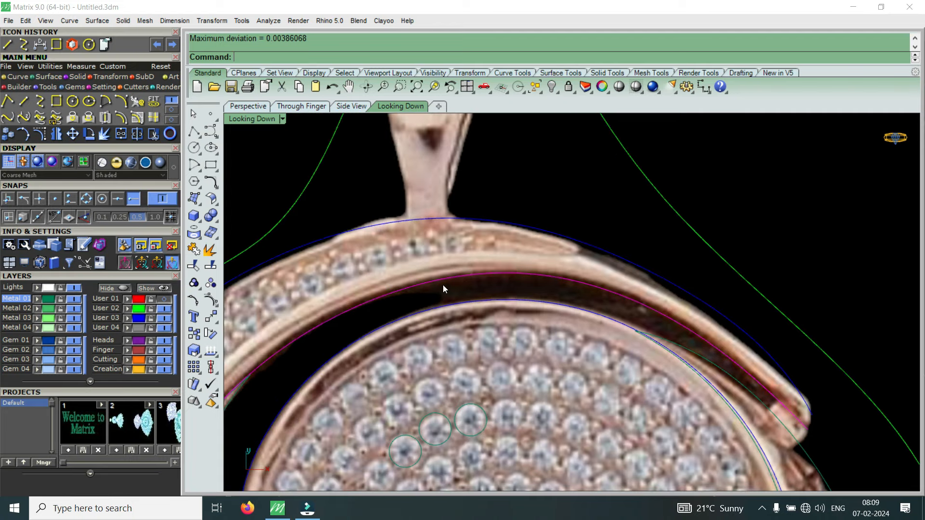
{"action": "scroll", "coordinate": [476, 250], "scroll_direction": "down", "scroll_amount": 3}
{"action": "scroll", "coordinate": [524, 235], "scroll_direction": "up", "scroll_amount": 1}
{"action": "scroll", "coordinate": [570, 253], "scroll_direction": "down", "scroll_amount": 1}
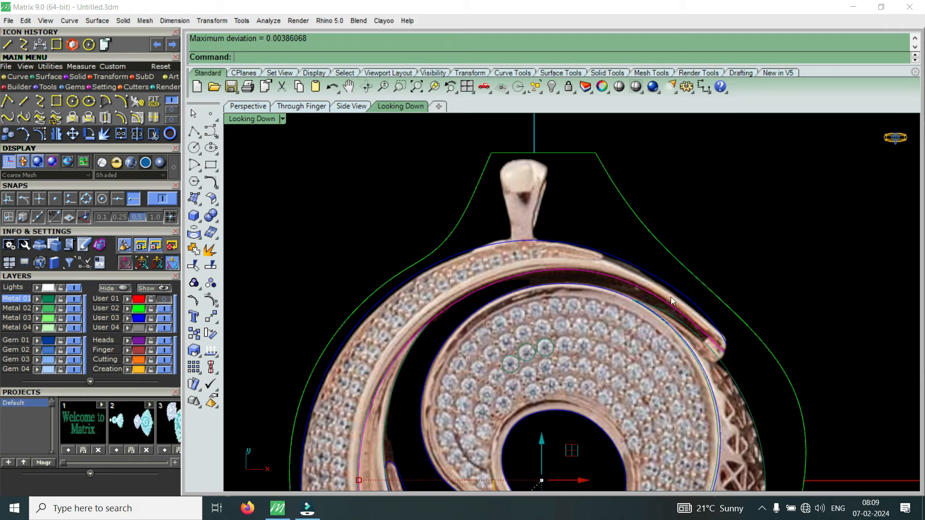
Show the rebuilt outer curve's control points and move a point near its upper-right tip inward toward the metal edge
{"action": "scroll", "coordinate": [670, 296], "scroll_direction": "up", "scroll_amount": 3}
{"action": "left_click", "coordinate": [698, 297]}
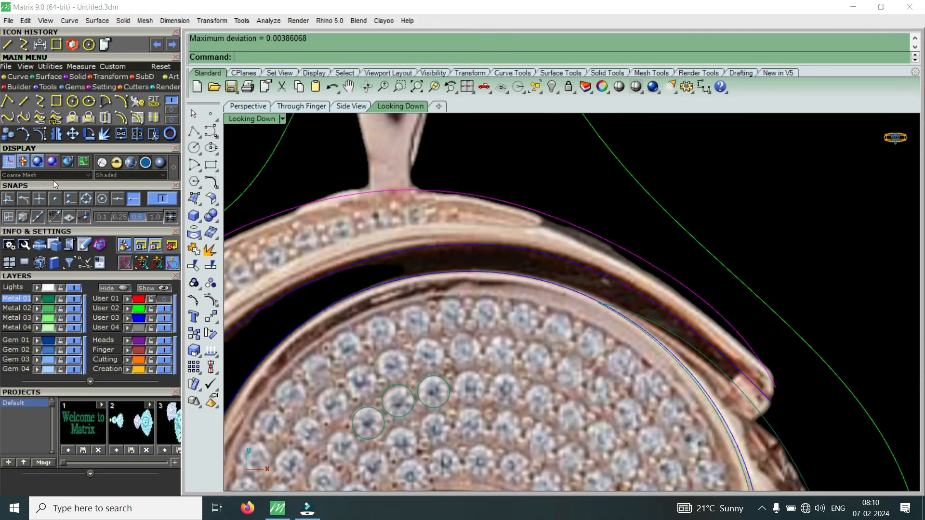
{"action": "key", "text": "F10"}
{"action": "scroll", "coordinate": [702, 299], "scroll_direction": "up", "scroll_amount": 3}
{"action": "left_click", "coordinate": [718, 323]}
{"action": "left_click", "coordinate": [764, 355]}
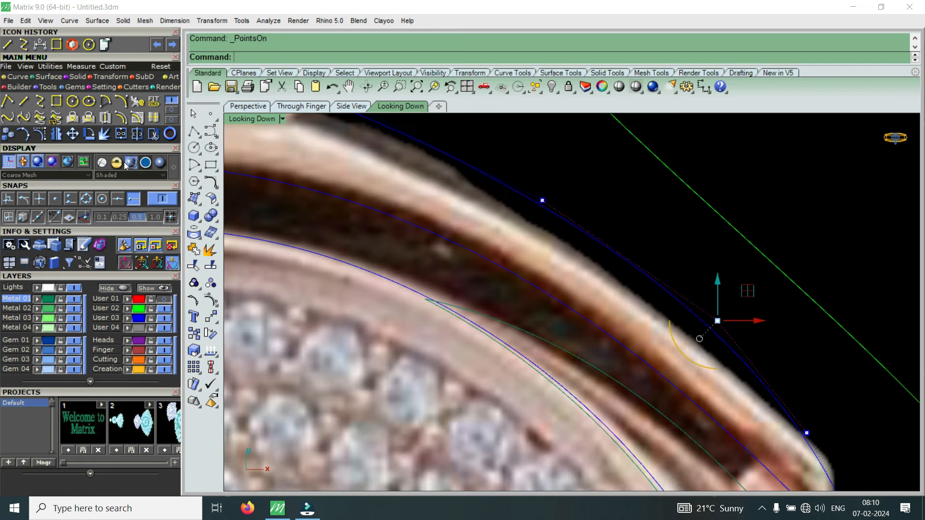
{"action": "left_click", "coordinate": [73, 134]}
{"action": "scroll", "coordinate": [761, 299], "scroll_direction": "up", "scroll_amount": 6}
{"action": "left_click", "coordinate": [761, 298]}
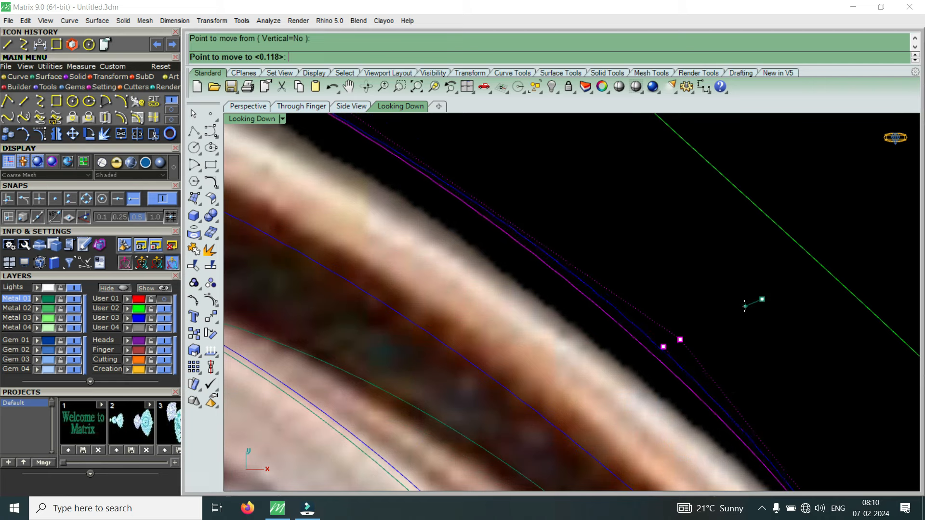
{"action": "left_click", "coordinate": [728, 320]}
Move the neighbouring control point on the outer curve's upper-right arc inward toward the pendant's edge
{"action": "scroll", "coordinate": [728, 320], "scroll_direction": "down", "scroll_amount": 4}
{"action": "scroll", "coordinate": [591, 253], "scroll_direction": "up", "scroll_amount": 2}
{"action": "left_click", "coordinate": [570, 240]}
{"action": "left_click", "coordinate": [604, 258]}
{"action": "scroll", "coordinate": [633, 252], "scroll_direction": "up", "scroll_amount": 4}
{"action": "right_click", "coordinate": [633, 252]}
{"action": "left_click", "coordinate": [632, 252]}
{"action": "left_click", "coordinate": [614, 266]}
{"action": "scroll", "coordinate": [661, 313], "scroll_direction": "down", "scroll_amount": 8}
{"action": "scroll", "coordinate": [661, 312], "scroll_direction": "down", "scroll_amount": 5}
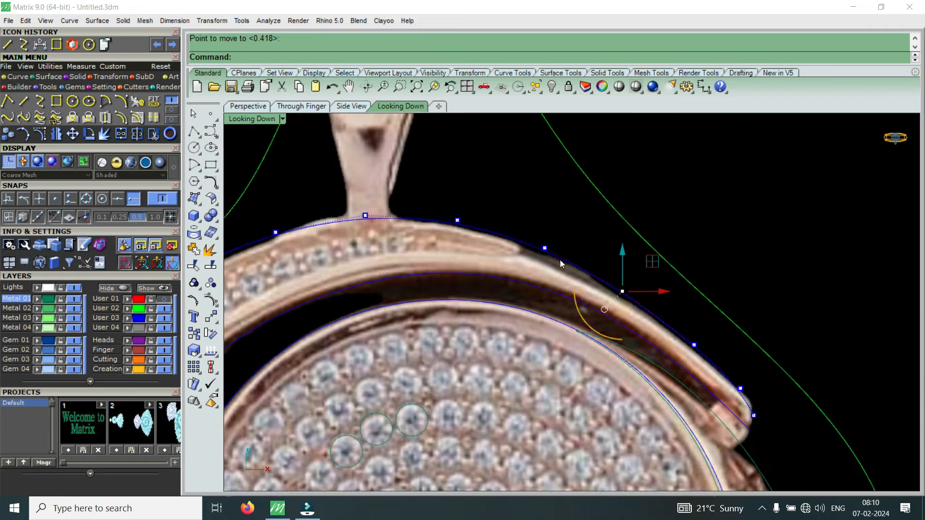
Nudge the outer curve's control point below the bail vertically to fit the pendant's top edge
{"action": "scroll", "coordinate": [654, 330], "scroll_direction": "up", "scroll_amount": 6}
{"action": "scroll", "coordinate": [655, 330], "scroll_direction": "up", "scroll_amount": 2}
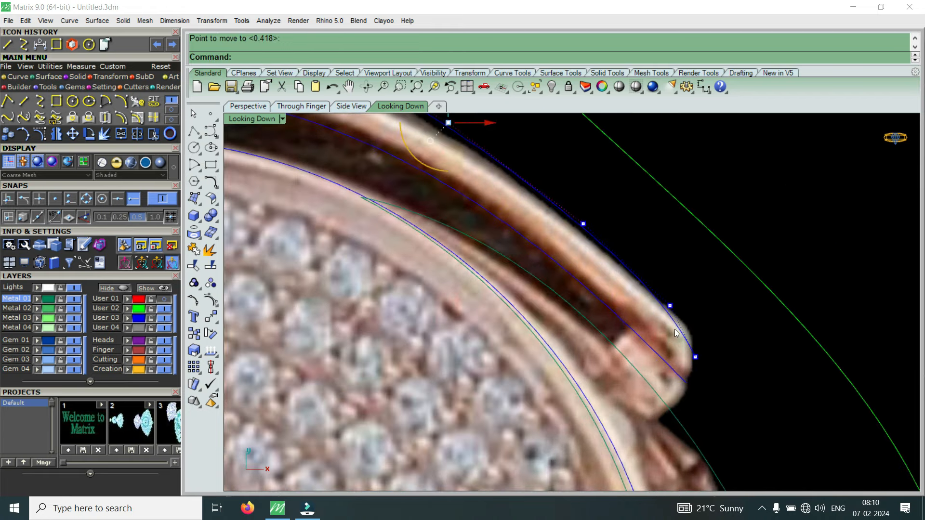
{"action": "scroll", "coordinate": [692, 355], "scroll_direction": "down", "scroll_amount": 5}
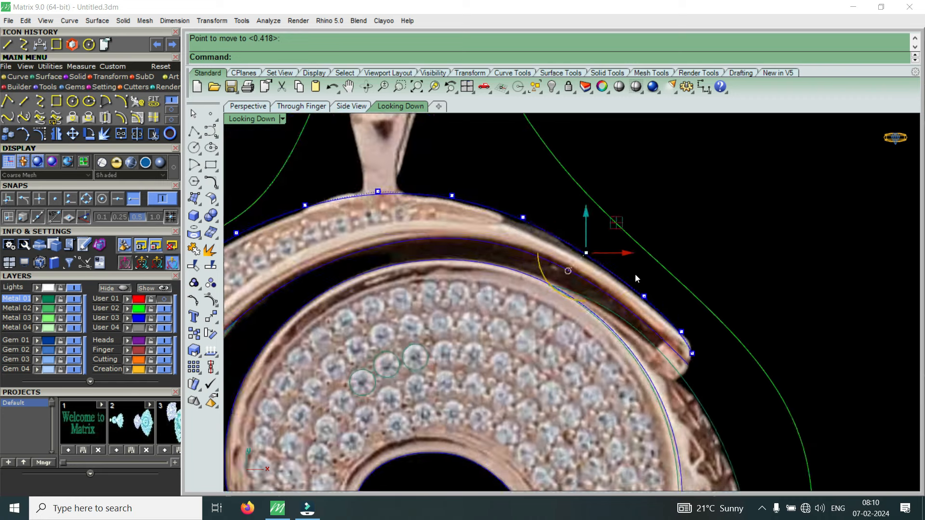
{"action": "scroll", "coordinate": [523, 268], "scroll_direction": "up", "scroll_amount": 5}
{"action": "scroll", "coordinate": [500, 230], "scroll_direction": "up", "scroll_amount": 1}
{"action": "left_click", "coordinate": [495, 227]}
{"action": "left_click", "coordinate": [526, 259]}
{"action": "scroll", "coordinate": [505, 219], "scroll_direction": "up", "scroll_amount": 4}
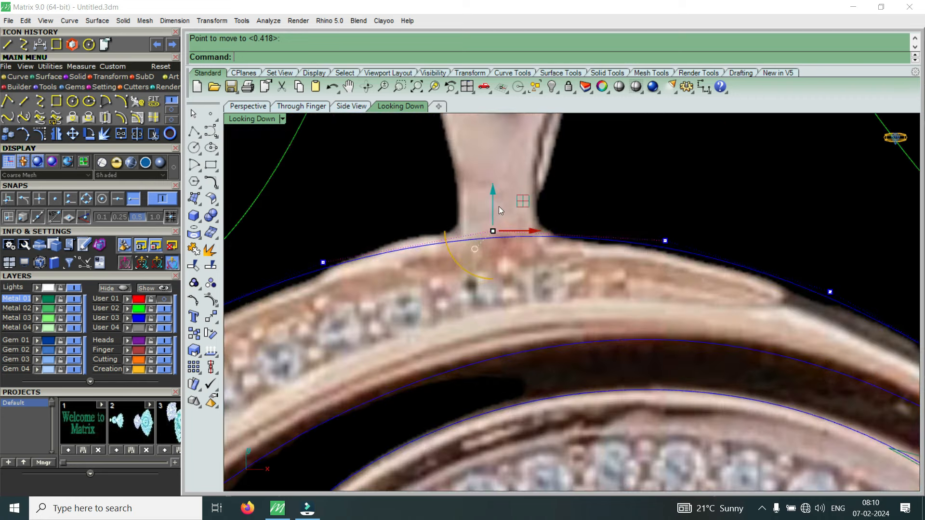
{"action": "left_click_drag", "start_coordinate": [495, 194], "coordinate": [503, 197]}
Examine the adjusted outer curve's fit around the bail and along the pendant's upper-left edge
{"action": "scroll", "coordinate": [597, 245], "scroll_direction": "down", "scroll_amount": 4}
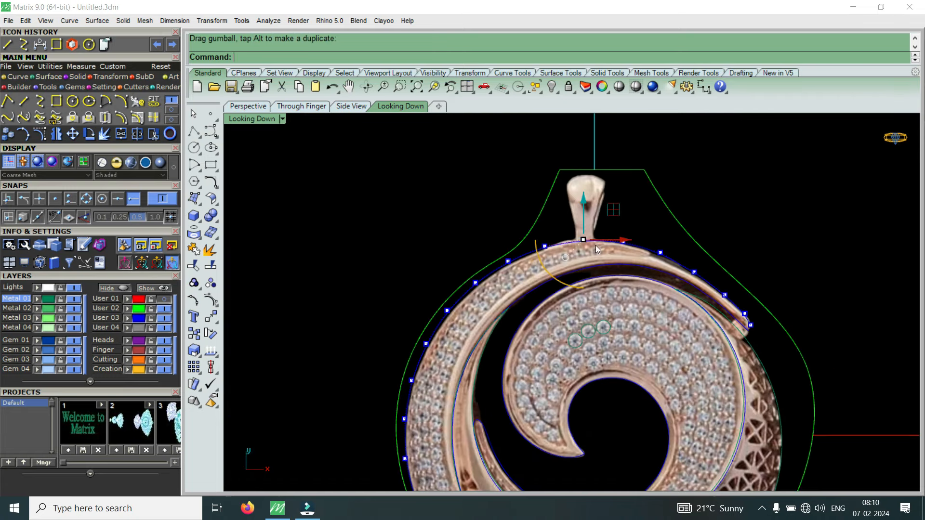
{"action": "scroll", "coordinate": [578, 250], "scroll_direction": "up", "scroll_amount": 4}
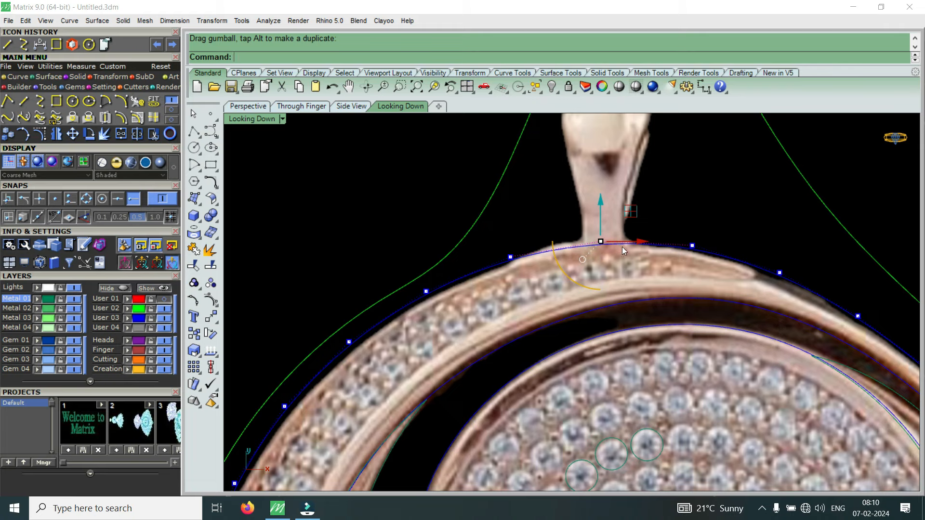
{"action": "scroll", "coordinate": [619, 248], "scroll_direction": "down", "scroll_amount": 3}
{"action": "scroll", "coordinate": [603, 249], "scroll_direction": "down", "scroll_amount": 2}
{"action": "scroll", "coordinate": [602, 250], "scroll_direction": "down", "scroll_amount": 1}
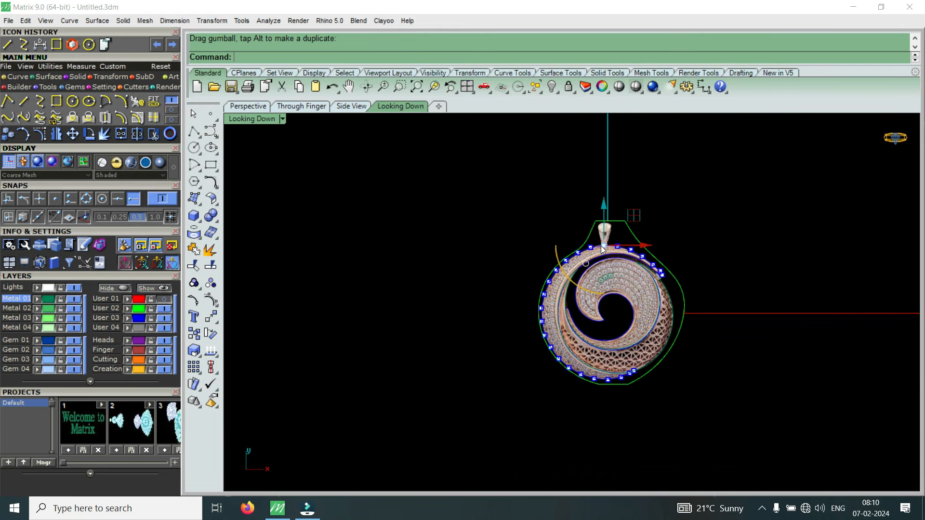
{"action": "scroll", "coordinate": [600, 247], "scroll_direction": "up", "scroll_amount": 5}
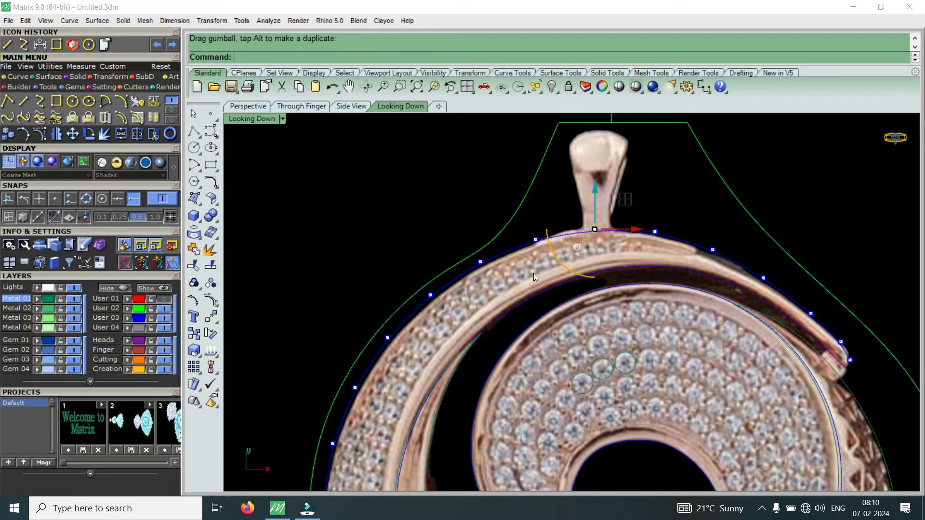
{"action": "scroll", "coordinate": [528, 273], "scroll_direction": "down", "scroll_amount": 3}
{"action": "scroll", "coordinate": [453, 298], "scroll_direction": "up", "scroll_amount": 1}
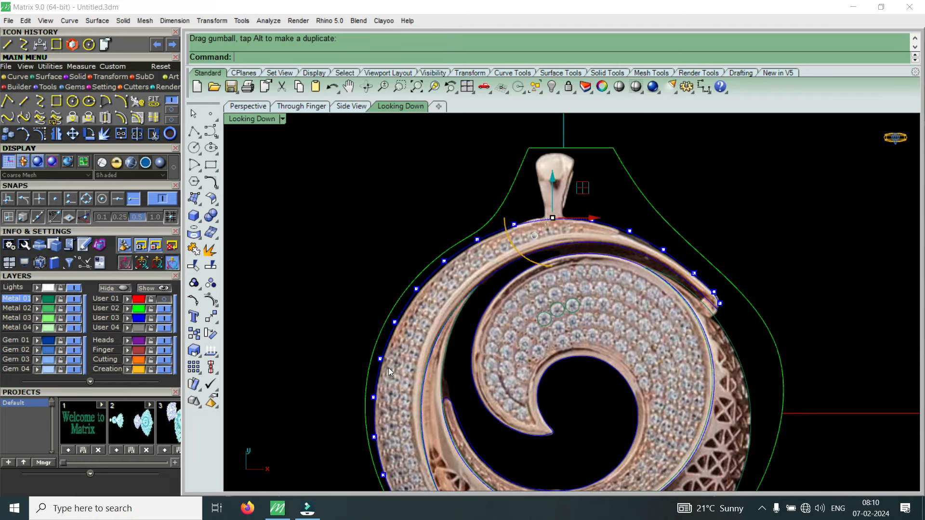
Compare the outer curve with the pendant's metal edge at the bail, the upper-right arc and the lower-left side
{"action": "scroll", "coordinate": [548, 216], "scroll_direction": "up", "scroll_amount": 3}
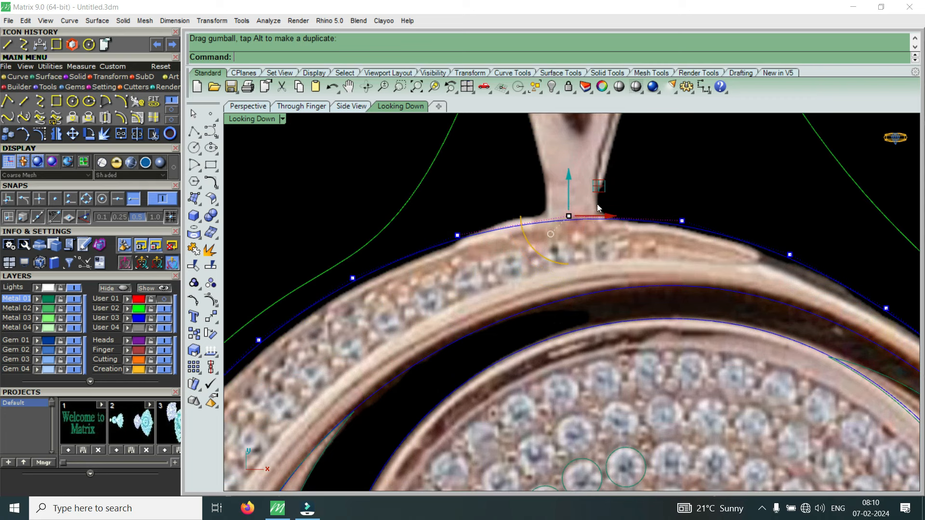
{"action": "scroll", "coordinate": [582, 236], "scroll_direction": "down", "scroll_amount": 3}
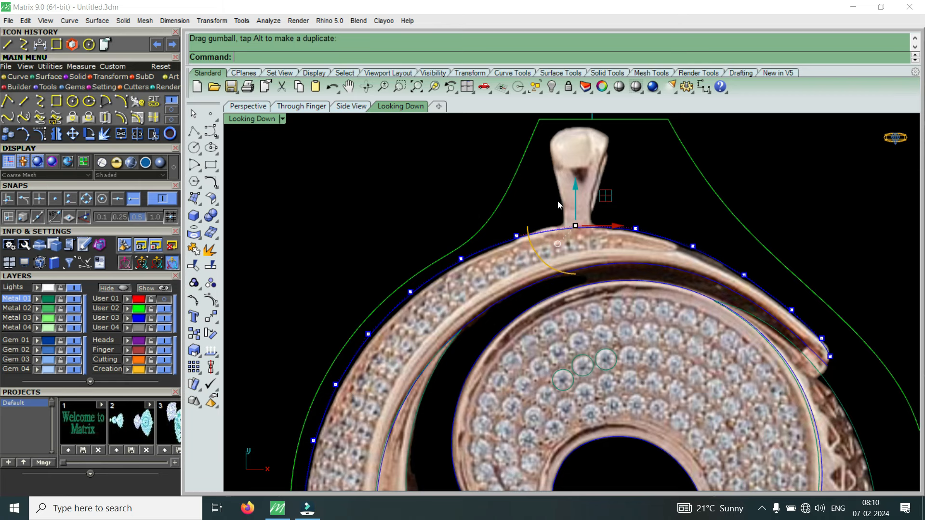
{"action": "scroll", "coordinate": [545, 226], "scroll_direction": "up", "scroll_amount": 3}
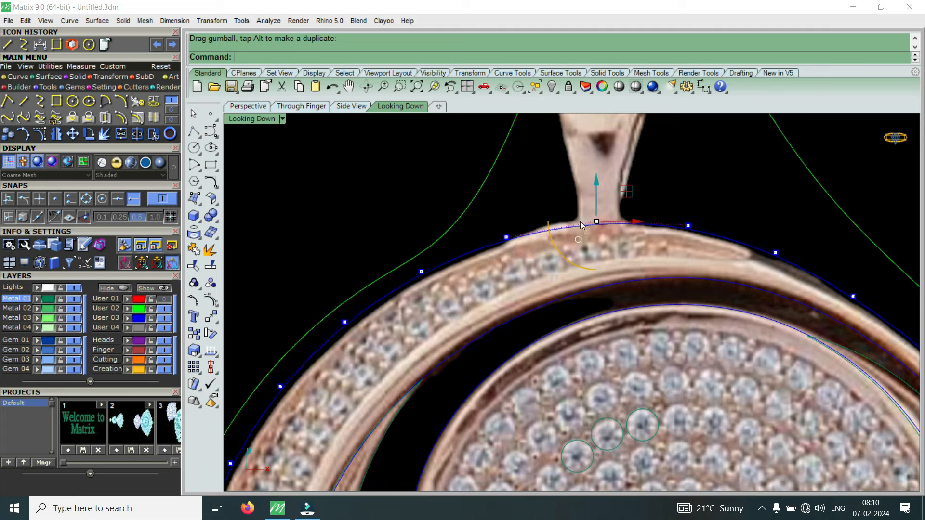
{"action": "scroll", "coordinate": [563, 237], "scroll_direction": "down", "scroll_amount": 5}
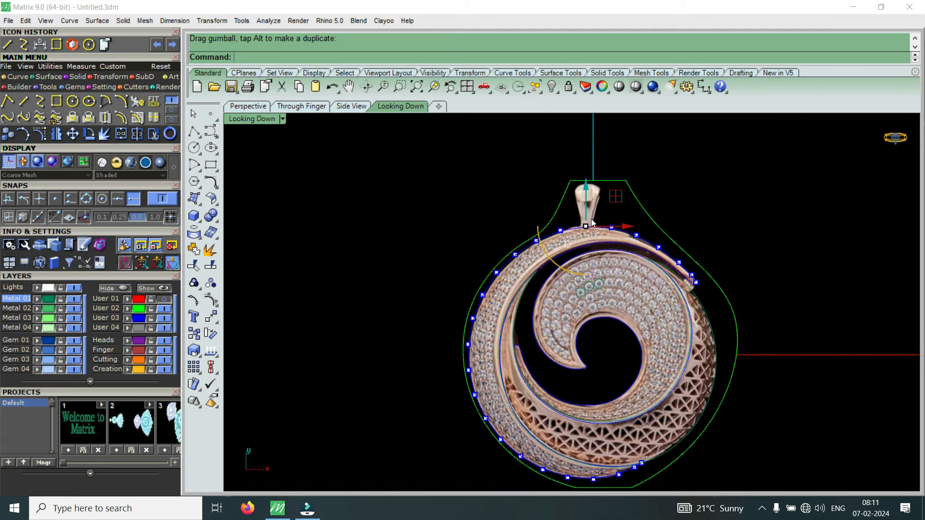
{"action": "scroll", "coordinate": [578, 229], "scroll_direction": "up", "scroll_amount": 3}
{"action": "scroll", "coordinate": [554, 313], "scroll_direction": "down", "scroll_amount": 5}
{"action": "scroll", "coordinate": [512, 402], "scroll_direction": "up", "scroll_amount": 3}
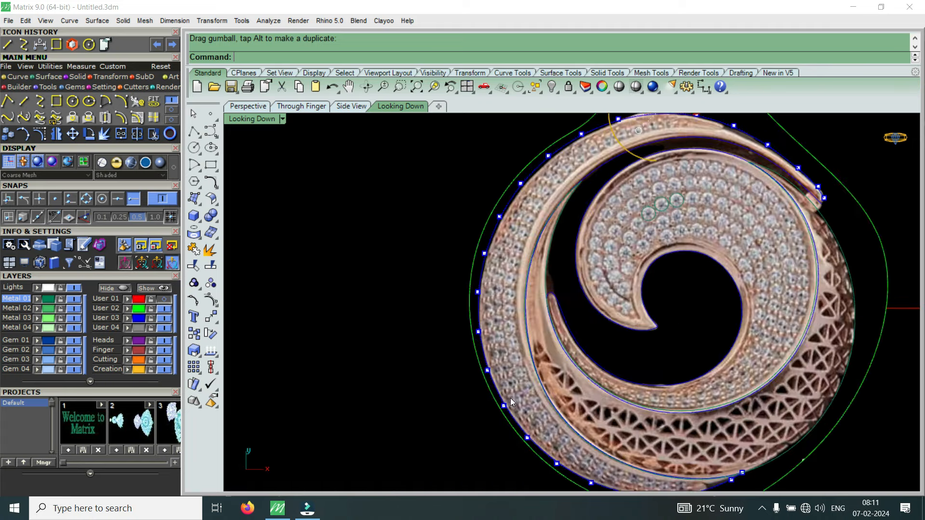
{"action": "scroll", "coordinate": [545, 240], "scroll_direction": "down", "scroll_amount": 5}
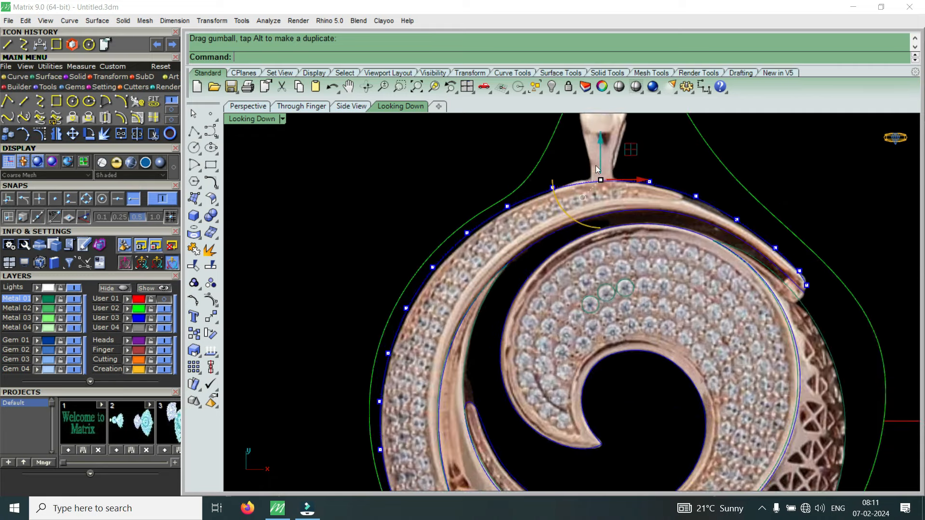
{"action": "scroll", "coordinate": [588, 195], "scroll_direction": "up", "scroll_amount": 4}
{"action": "scroll", "coordinate": [588, 195], "scroll_direction": "down", "scroll_amount": 1}
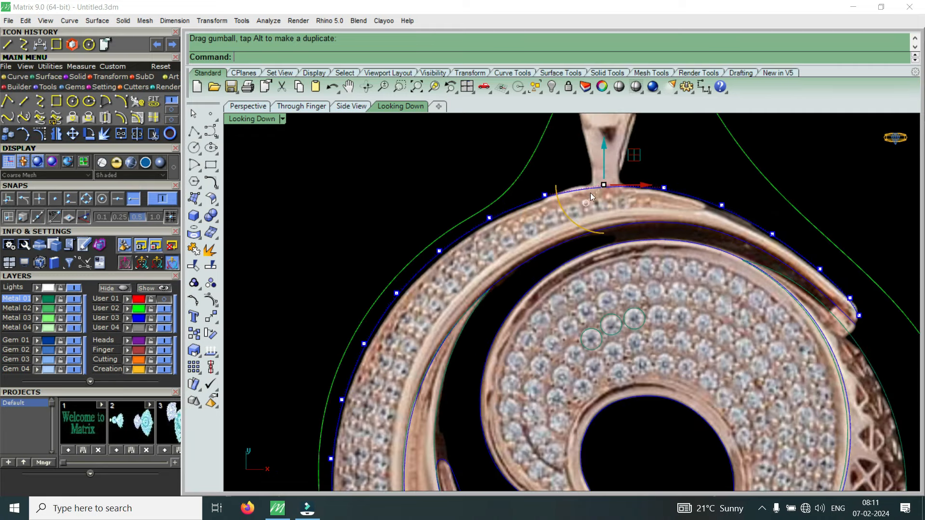
{"action": "scroll", "coordinate": [582, 197], "scroll_direction": "down", "scroll_amount": 4}
{"action": "scroll", "coordinate": [542, 202], "scroll_direction": "up", "scroll_amount": 3}
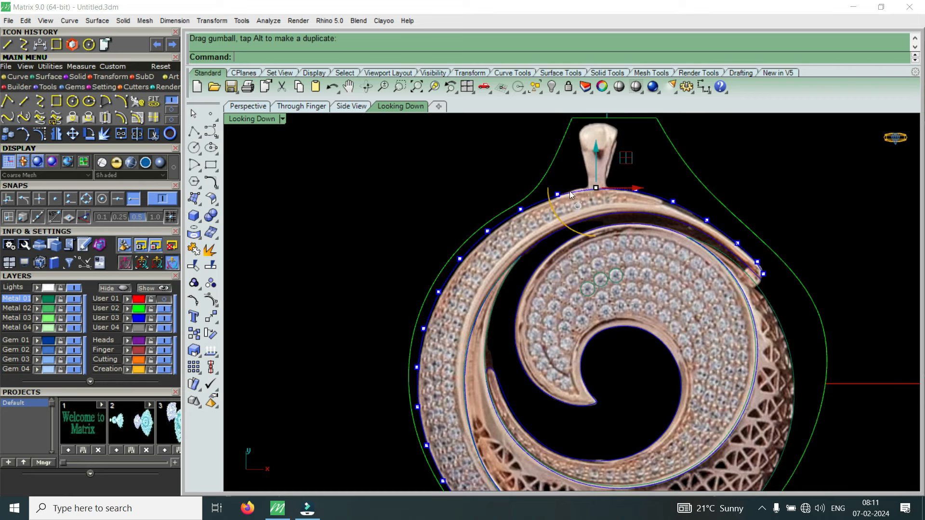
Hide the reference image and show the outer curve's control points on the bare linework
{"action": "left_click", "coordinate": [164, 309]}
{"action": "key", "text": "Escape"}
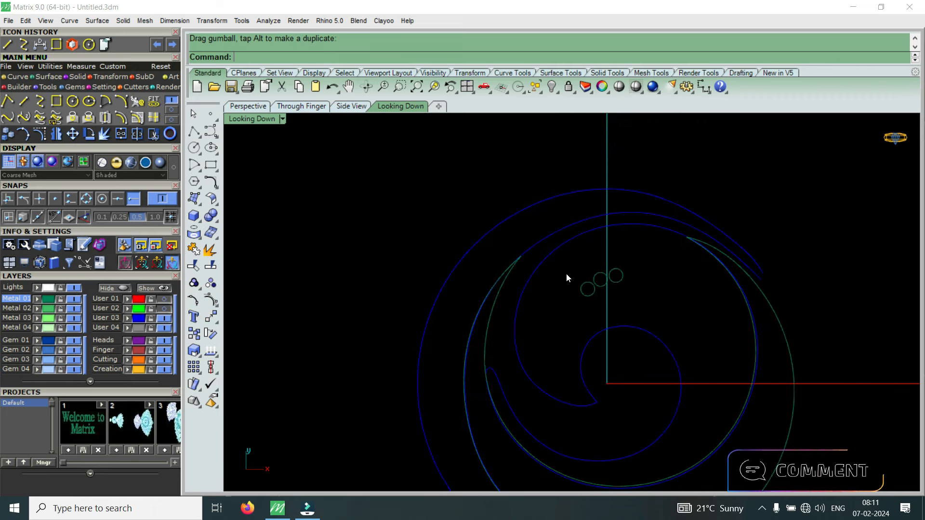
{"action": "scroll", "coordinate": [605, 200], "scroll_direction": "down", "scroll_amount": 3}
{"action": "scroll", "coordinate": [623, 202], "scroll_direction": "up", "scroll_amount": 5}
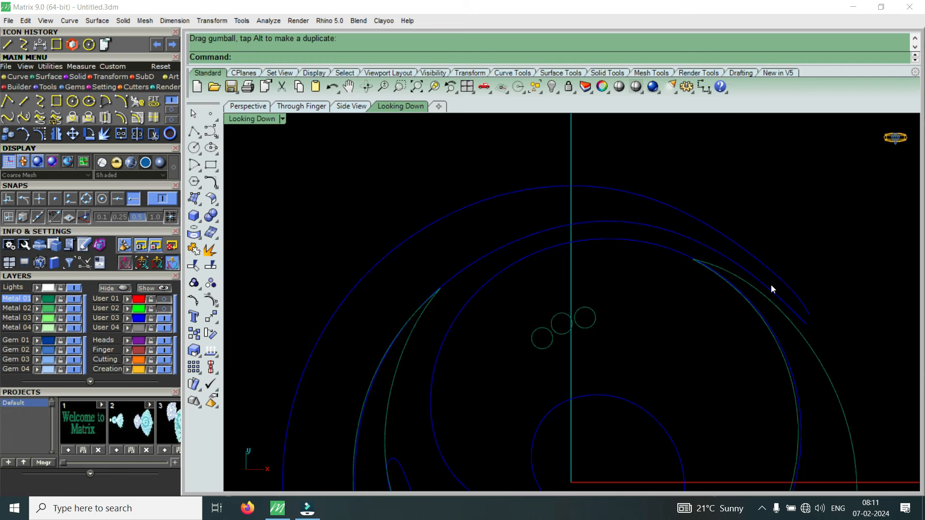
{"action": "left_click", "coordinate": [794, 296]}
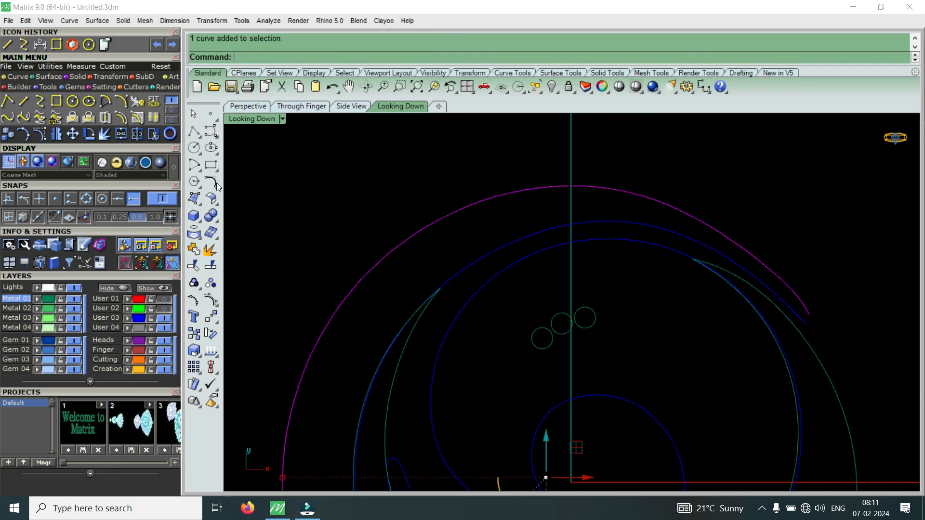
{"action": "left_click", "coordinate": [45, 135]}
Nudge the two control points just left of the outer curve's topmost stretch slightly to smooth the arc
{"action": "scroll", "coordinate": [530, 161], "scroll_direction": "up", "scroll_amount": 3}
{"action": "left_click_drag", "start_coordinate": [506, 150], "coordinate": [704, 243]}
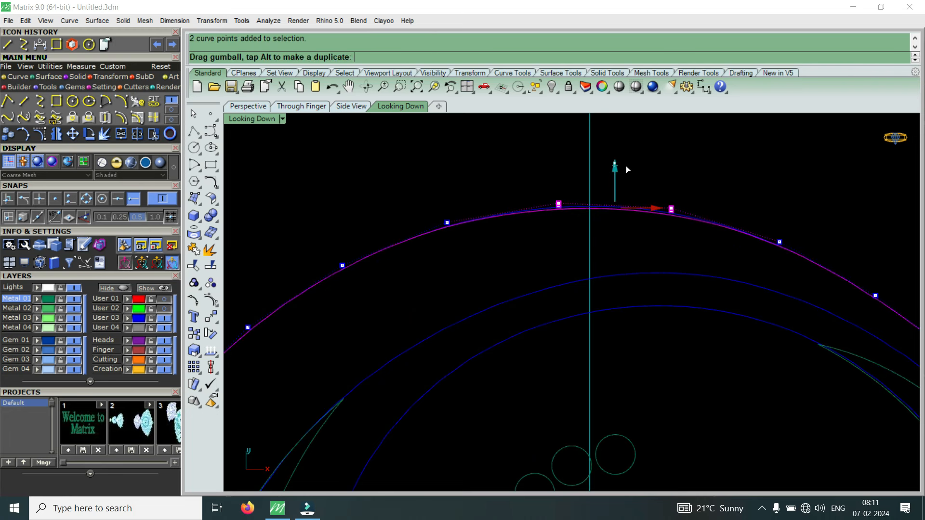
{"action": "scroll", "coordinate": [625, 166], "scroll_direction": "down", "scroll_amount": 3}
{"action": "left_click_drag", "start_coordinate": [503, 151], "coordinate": [599, 207]}
{"action": "scroll", "coordinate": [577, 171], "scroll_direction": "up", "scroll_amount": 2}
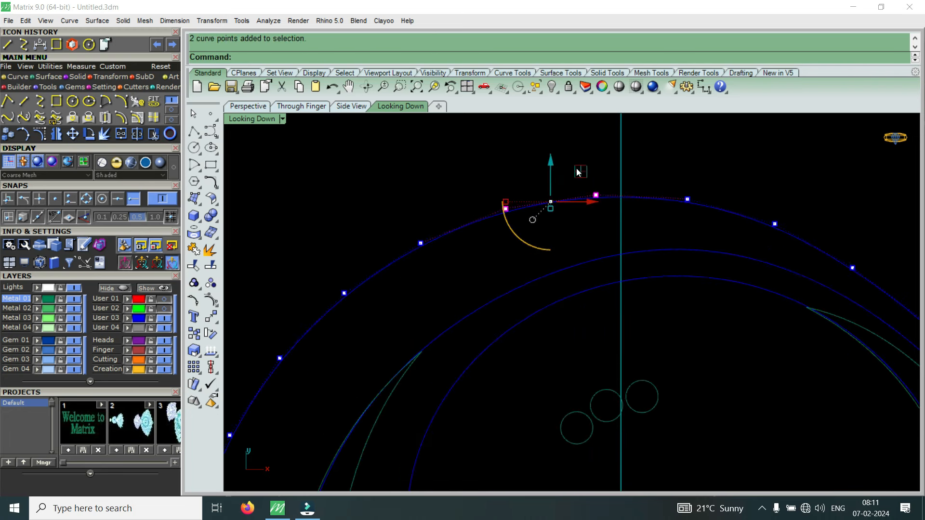
{"action": "left_click_drag", "start_coordinate": [552, 164], "coordinate": [555, 164]}
{"action": "scroll", "coordinate": [554, 164], "scroll_direction": "down", "scroll_amount": 6}
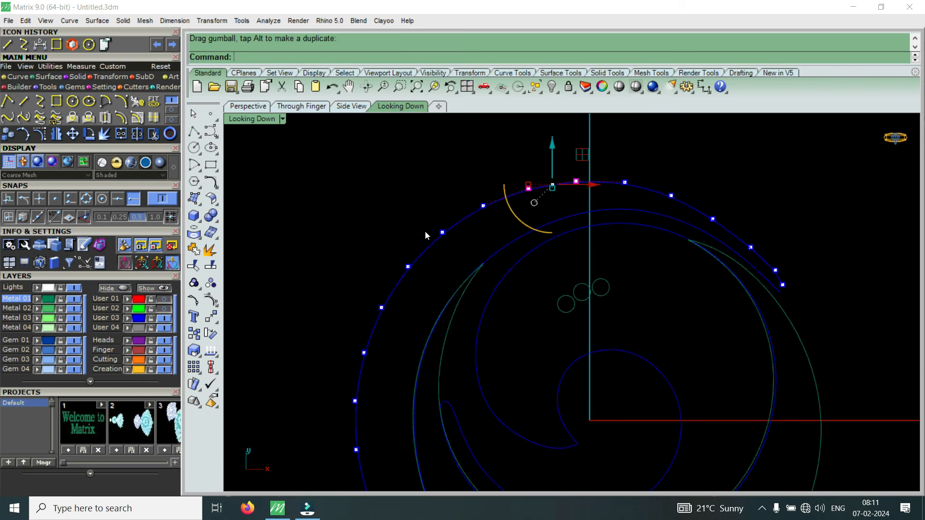
Raise two neighbouring groups of control points on the outer curve's top-left arc slightly to even out its curvature
{"action": "scroll", "coordinate": [425, 231], "scroll_direction": "up", "scroll_amount": 3}
{"action": "left_click_drag", "start_coordinate": [354, 189], "coordinate": [501, 305]}
{"action": "left_click_drag", "start_coordinate": [426, 224], "coordinate": [426, 221]}
{"action": "left_click_drag", "start_coordinate": [452, 136], "coordinate": [552, 248]}
{"action": "left_click_drag", "start_coordinate": [498, 171], "coordinate": [498, 167]}
{"action": "scroll", "coordinate": [493, 178], "scroll_direction": "down", "scroll_amount": 12}
Nudge three control points on the outer curve's upper-left flank slightly outward and fine-tune an adjacent group
{"action": "scroll", "coordinate": [426, 205], "scroll_direction": "up", "scroll_amount": 6}
{"action": "left_click_drag", "start_coordinate": [400, 178], "coordinate": [498, 295]}
{"action": "scroll", "coordinate": [500, 246], "scroll_direction": "up", "scroll_amount": 2}
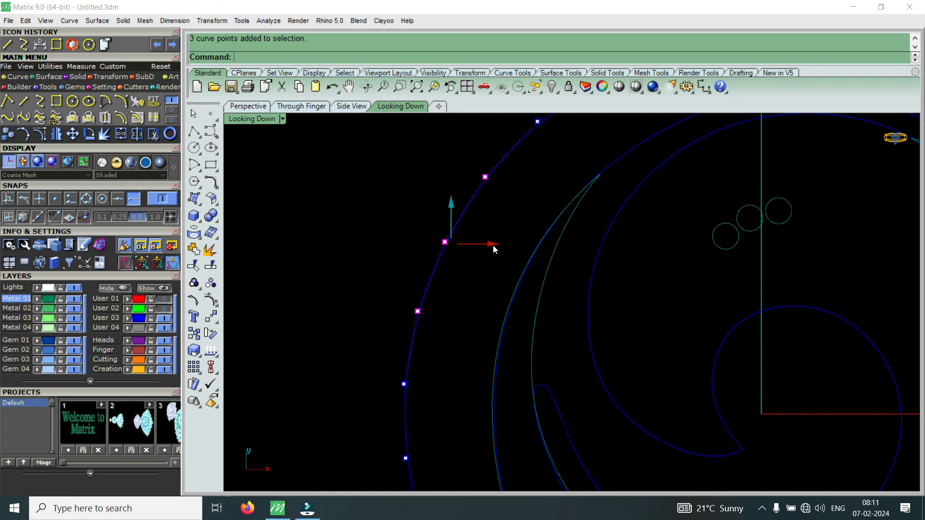
{"action": "left_click_drag", "start_coordinate": [491, 244], "coordinate": [490, 245]}
{"action": "scroll", "coordinate": [491, 244], "scroll_direction": "down", "scroll_amount": 4}
{"action": "left_click_drag", "start_coordinate": [428, 166], "coordinate": [541, 262]}
{"action": "scroll", "coordinate": [494, 195], "scroll_direction": "up", "scroll_amount": 2}
{"action": "left_click_drag", "start_coordinate": [483, 189], "coordinate": [484, 191]}
{"action": "scroll", "coordinate": [485, 192], "scroll_direction": "down", "scroll_amount": 9}
Shift the control points along the outer curve's far-left side slightly outward and briefly check them against the reference image
{"action": "scroll", "coordinate": [455, 318], "scroll_direction": "up", "scroll_amount": 6}
{"action": "left_click_drag", "start_coordinate": [424, 262], "coordinate": [526, 405]}
{"action": "scroll", "coordinate": [508, 328], "scroll_direction": "up", "scroll_amount": 2}
{"action": "left_click_drag", "start_coordinate": [498, 328], "coordinate": [495, 328]}
{"action": "scroll", "coordinate": [514, 366], "scroll_direction": "down", "scroll_amount": 8}
{"action": "scroll", "coordinate": [466, 256], "scroll_direction": "up", "scroll_amount": 6}
{"action": "left_click_drag", "start_coordinate": [441, 180], "coordinate": [519, 347]}
{"action": "scroll", "coordinate": [519, 267], "scroll_direction": "up", "scroll_amount": 4}
{"action": "left_click_drag", "start_coordinate": [486, 254], "coordinate": [484, 254]}
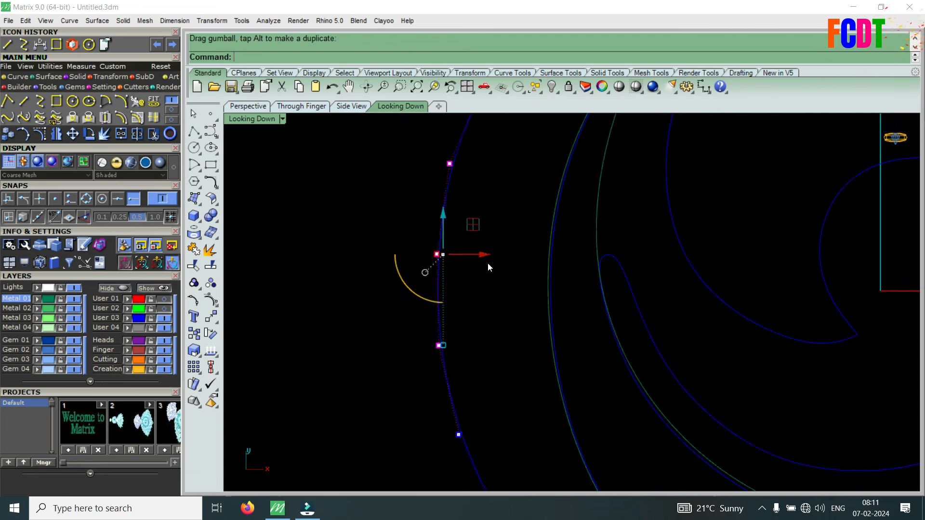
{"action": "scroll", "coordinate": [488, 262], "scroll_direction": "down", "scroll_amount": 6}
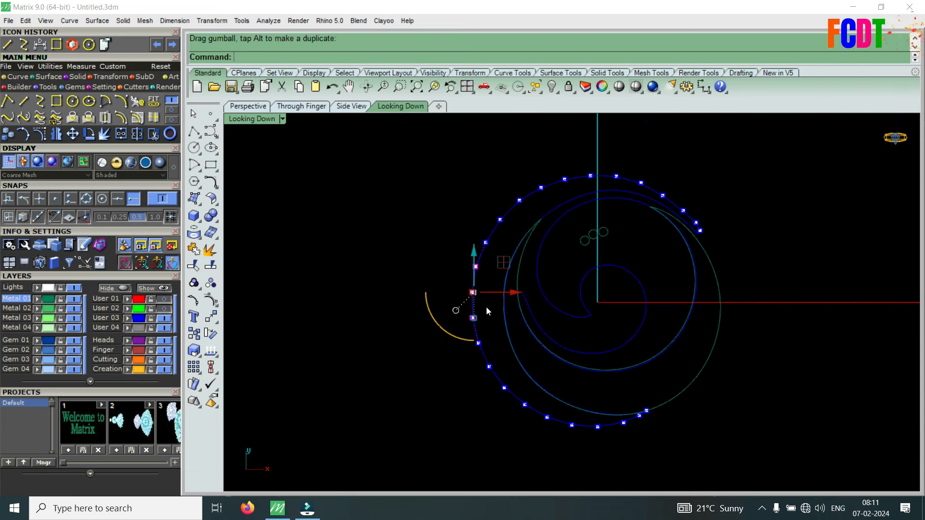
{"action": "left_click", "coordinate": [167, 310]}
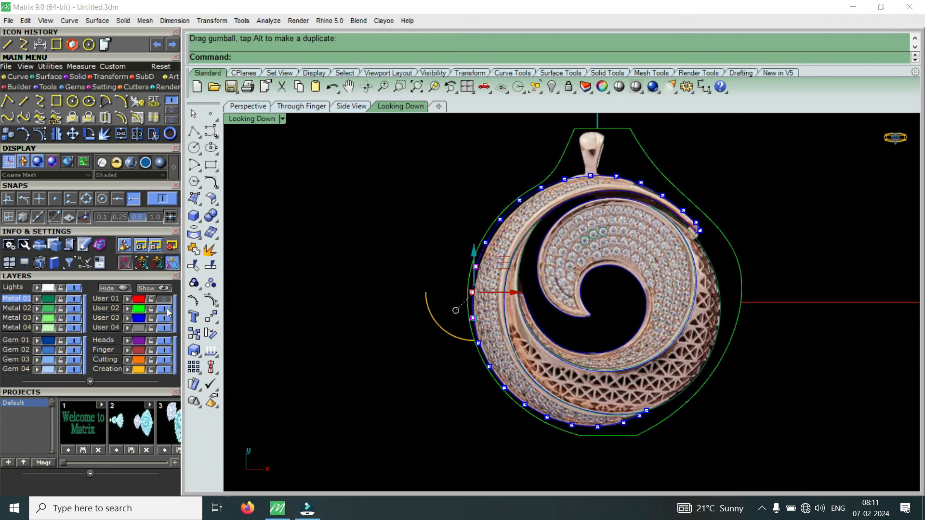
{"action": "left_click", "coordinate": [167, 311]}
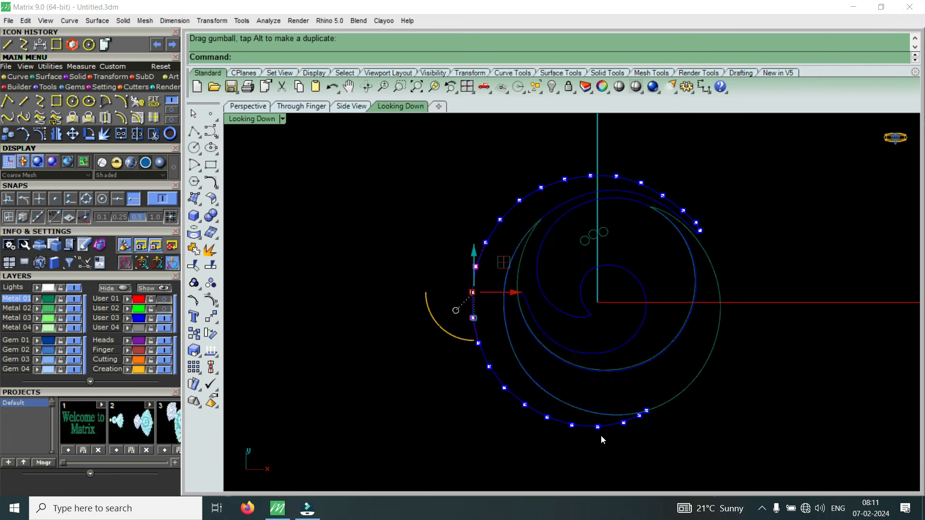
Nudge three control points on the outer curve's lower-left arc slightly to smooth that stretch
{"action": "scroll", "coordinate": [664, 414], "scroll_direction": "up", "scroll_amount": 5}
{"action": "scroll", "coordinate": [635, 439], "scroll_direction": "down", "scroll_amount": 4}
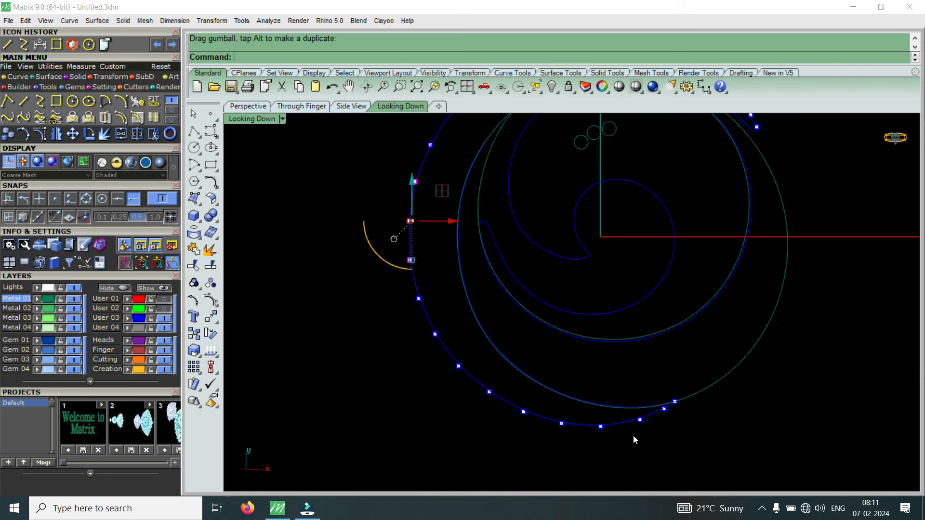
{"action": "scroll", "coordinate": [445, 320], "scroll_direction": "up", "scroll_amount": 6}
{"action": "left_click_drag", "start_coordinate": [355, 257], "coordinate": [487, 424]}
{"action": "scroll", "coordinate": [401, 290], "scroll_direction": "up", "scroll_amount": 2}
{"action": "scroll", "coordinate": [483, 366], "scroll_direction": "up", "scroll_amount": 2}
{"action": "left_click_drag", "start_coordinate": [456, 357], "coordinate": [456, 358]}
{"action": "scroll", "coordinate": [504, 391], "scroll_direction": "down", "scroll_amount": 8}
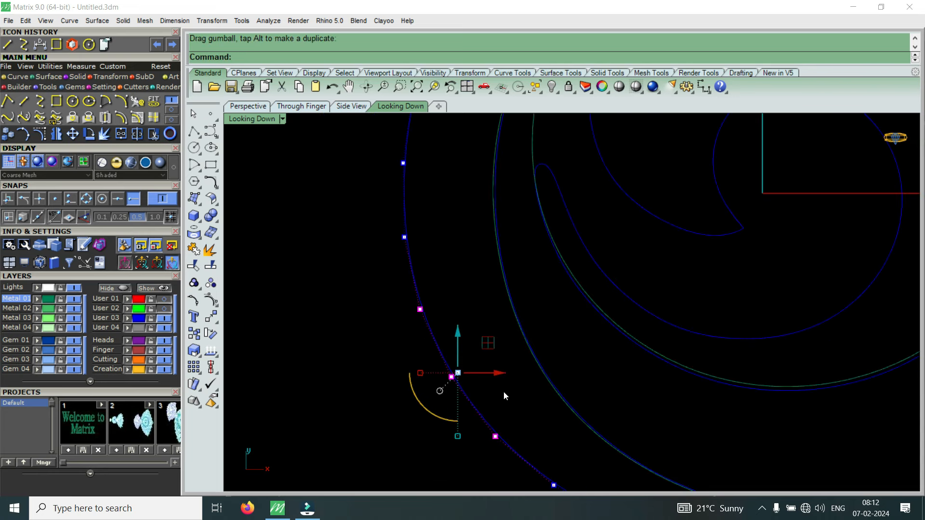
Shift the two control points nearer the bottom of the outer curve's lower-left arc slightly outward
{"action": "scroll", "coordinate": [524, 433], "scroll_direction": "up", "scroll_amount": 10}
{"action": "left_click_drag", "start_coordinate": [446, 323], "coordinate": [534, 422]}
{"action": "scroll", "coordinate": [514, 382], "scroll_direction": "up", "scroll_amount": 4}
{"action": "left_click_drag", "start_coordinate": [515, 391], "coordinate": [510, 388]}
{"action": "scroll", "coordinate": [501, 388], "scroll_direction": "down", "scroll_amount": 6}
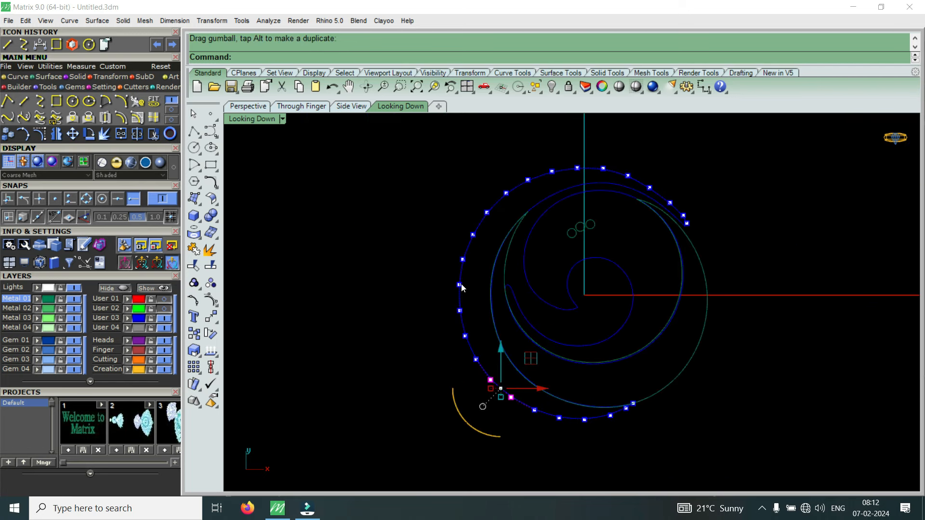
Move the outer curve's control point just before its upper-right end slightly left
{"action": "scroll", "coordinate": [645, 193], "scroll_direction": "up", "scroll_amount": 6}
{"action": "scroll", "coordinate": [716, 271], "scroll_direction": "up", "scroll_amount": 2}
{"action": "left_click", "coordinate": [773, 336]}
{"action": "left_click_drag", "start_coordinate": [806, 336], "coordinate": [799, 336]}
{"action": "scroll", "coordinate": [792, 339], "scroll_direction": "down", "scroll_amount": 6}
{"action": "scroll", "coordinate": [689, 246], "scroll_direction": "up", "scroll_amount": 6}
{"action": "left_click_drag", "start_coordinate": [685, 238], "coordinate": [785, 340]}
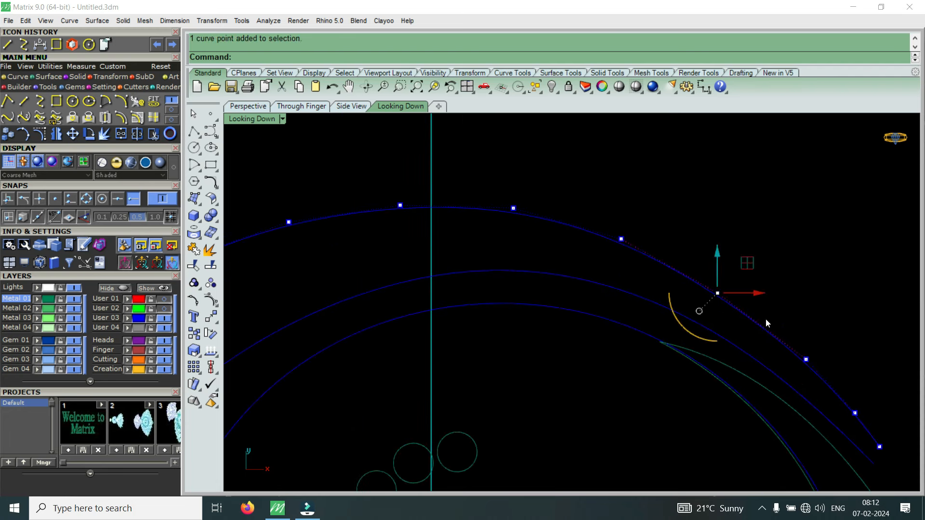
Show the reference image and move the outer curve's upper-right end point upward along the metal tip
{"action": "left_click", "coordinate": [167, 308]}
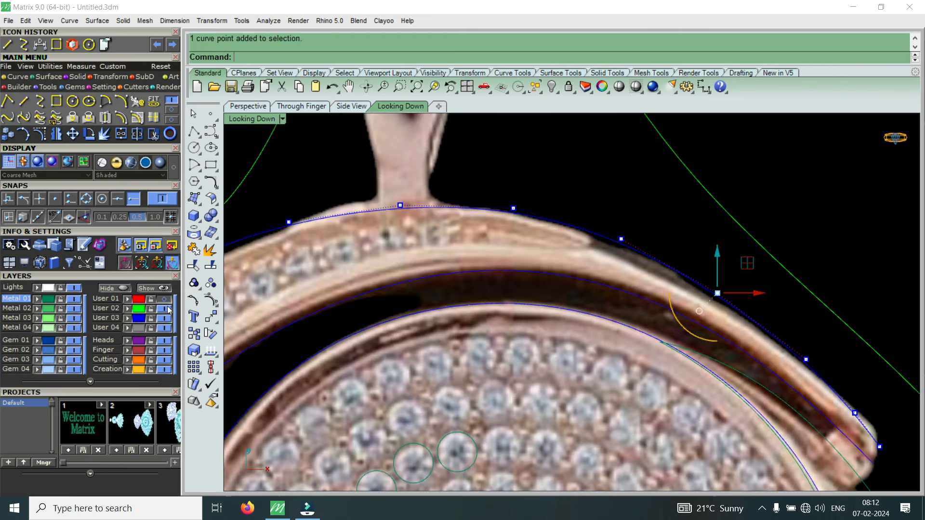
{"action": "scroll", "coordinate": [874, 389], "scroll_direction": "down", "scroll_amount": 3}
{"action": "scroll", "coordinate": [844, 380], "scroll_direction": "up", "scroll_amount": 5}
{"action": "left_click", "coordinate": [843, 380]}
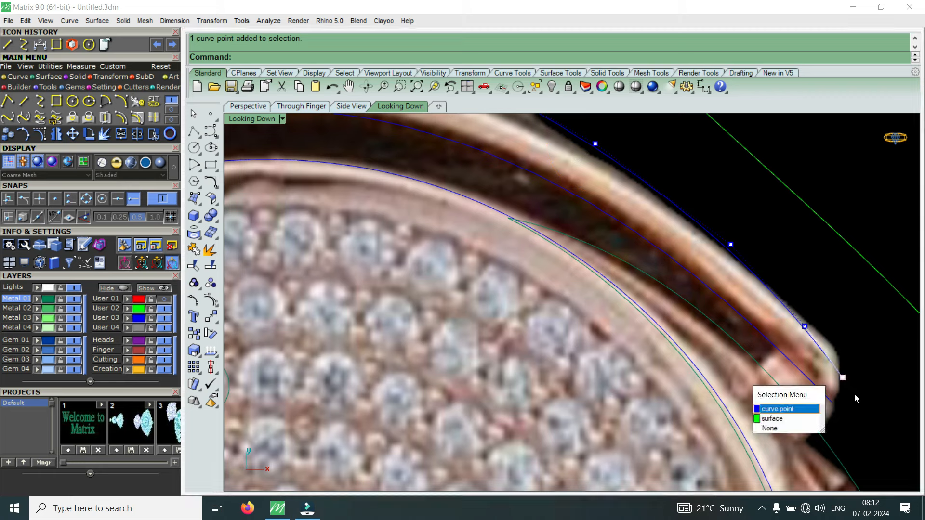
{"action": "left_click", "coordinate": [790, 409]}
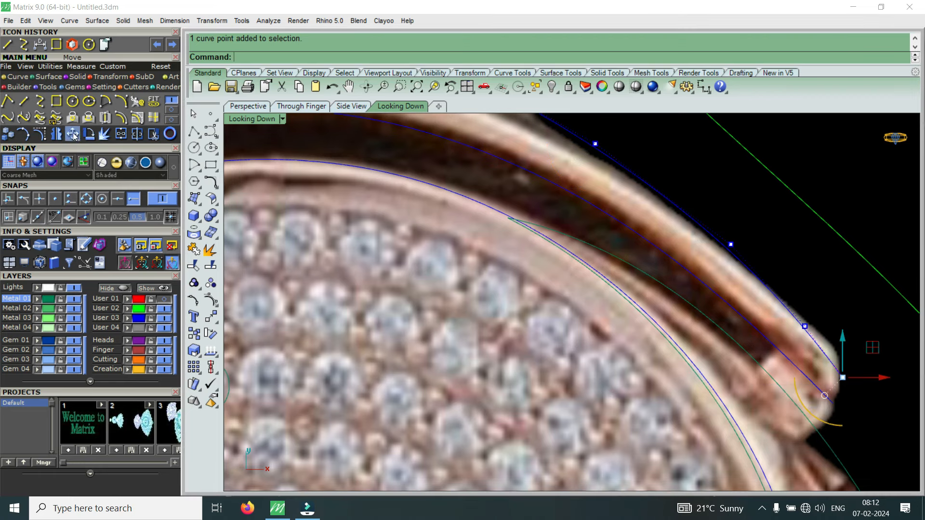
{"action": "scroll", "coordinate": [828, 368], "scroll_direction": "up", "scroll_amount": 4}
{"action": "right_click", "coordinate": [863, 370]}
{"action": "left_click", "coordinate": [870, 369]}
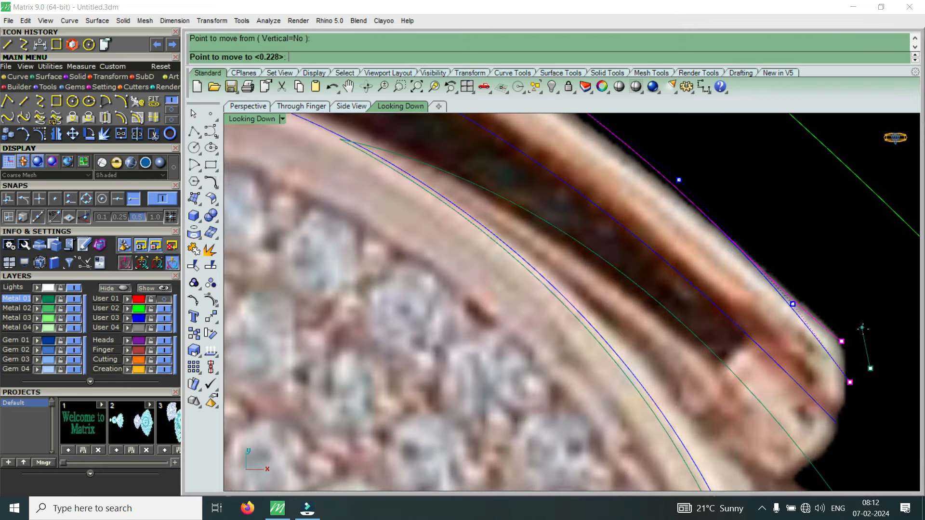
{"action": "left_click", "coordinate": [793, 304]}
Move the control point next to the outer curve's upper-right end slightly right to follow the metal edge
{"action": "left_click", "coordinate": [793, 305]}
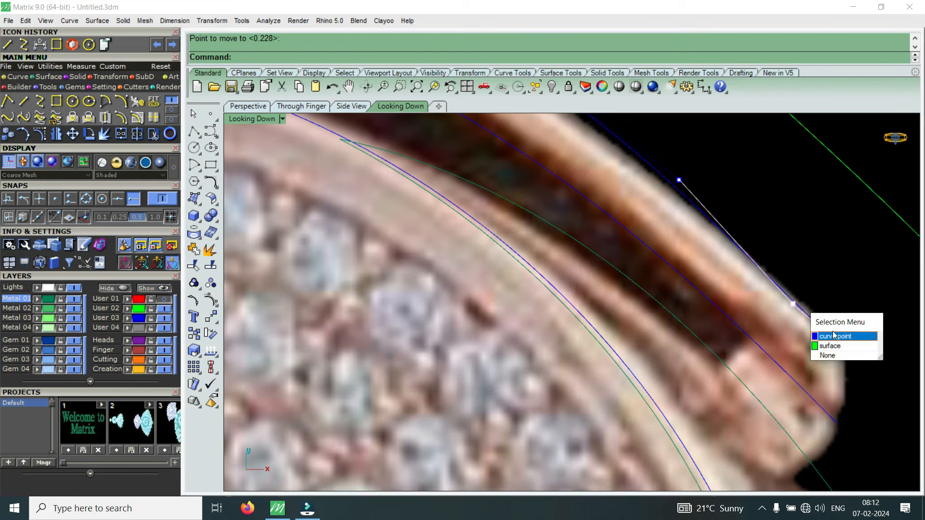
{"action": "scroll", "coordinate": [839, 293], "scroll_direction": "up", "scroll_amount": 4}
{"action": "right_click", "coordinate": [839, 291]}
{"action": "left_click", "coordinate": [839, 291]}
{"action": "left_click", "coordinate": [853, 292]}
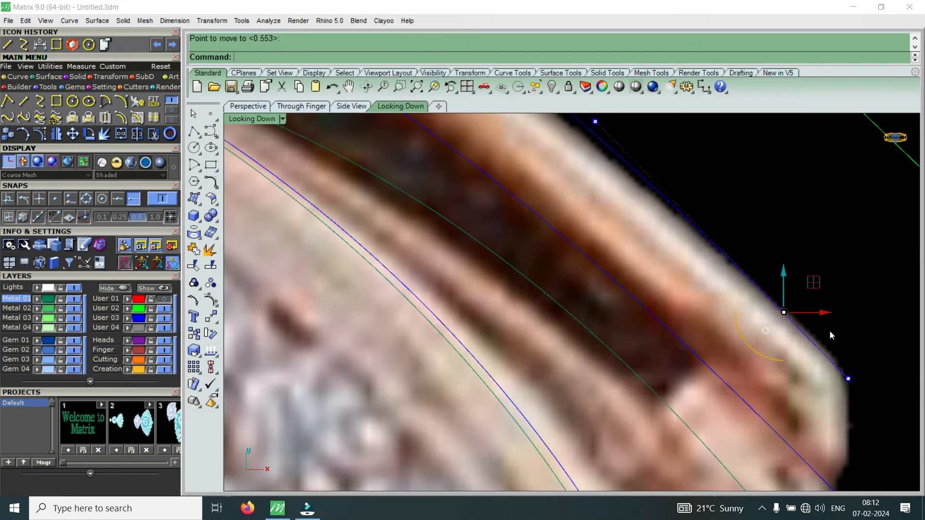
Move the third control point from the outer curve's upper-right end slightly and check the whole outline against the pendant
{"action": "scroll", "coordinate": [817, 402], "scroll_direction": "down", "scroll_amount": 6}
{"action": "left_click", "coordinate": [701, 260]}
{"action": "left_click", "coordinate": [740, 285]}
{"action": "right_click", "coordinate": [747, 276]}
{"action": "left_click", "coordinate": [747, 275]}
{"action": "left_click", "coordinate": [745, 274]}
{"action": "scroll", "coordinate": [759, 296], "scroll_direction": "down", "scroll_amount": 5}
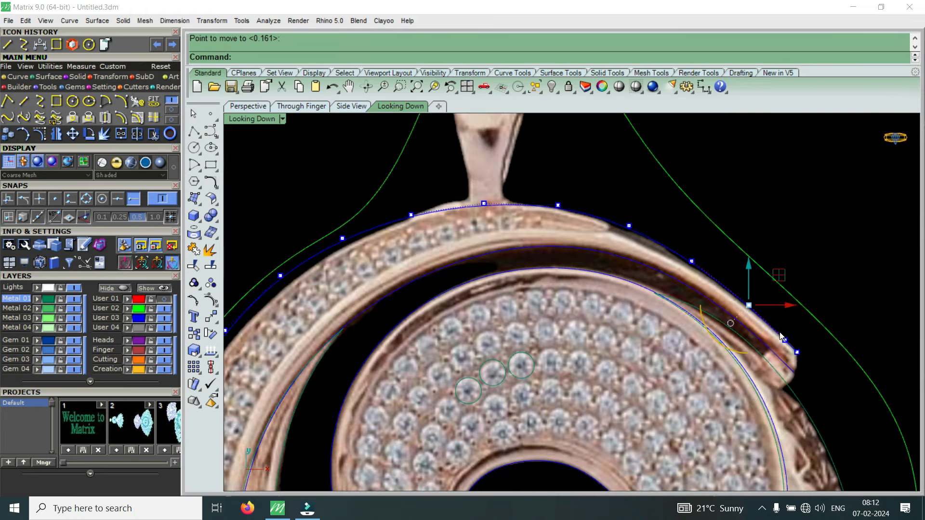
{"action": "scroll", "coordinate": [643, 252], "scroll_direction": "down", "scroll_amount": 5}
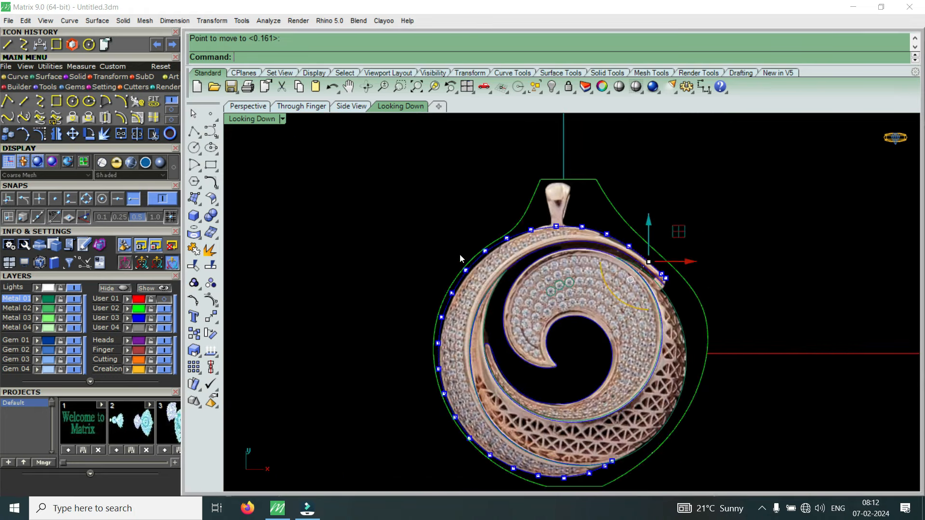
{"action": "scroll", "coordinate": [504, 270], "scroll_direction": "up", "scroll_amount": 6}
{"action": "scroll", "coordinate": [509, 321], "scroll_direction": "down", "scroll_amount": 5}
{"action": "scroll", "coordinate": [496, 370], "scroll_direction": "up", "scroll_amount": 5}
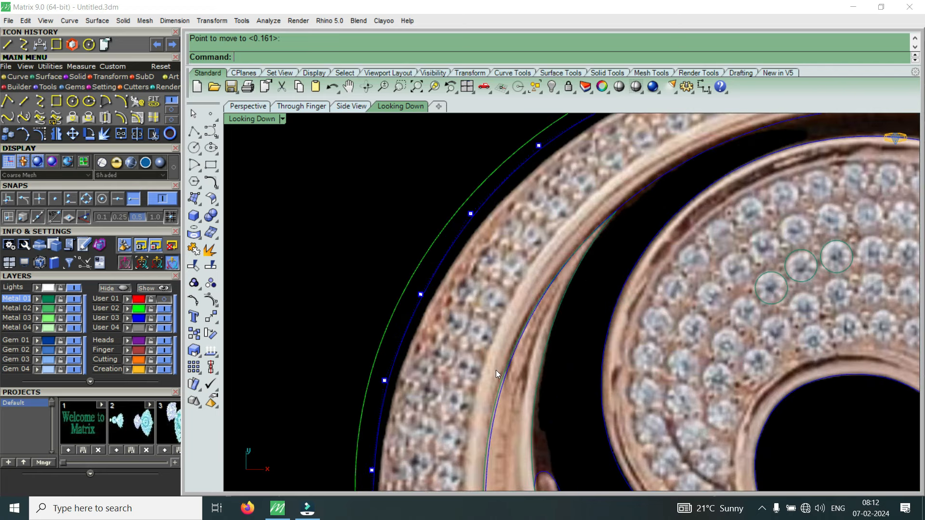
{"action": "scroll", "coordinate": [522, 299], "scroll_direction": "down", "scroll_amount": 2}
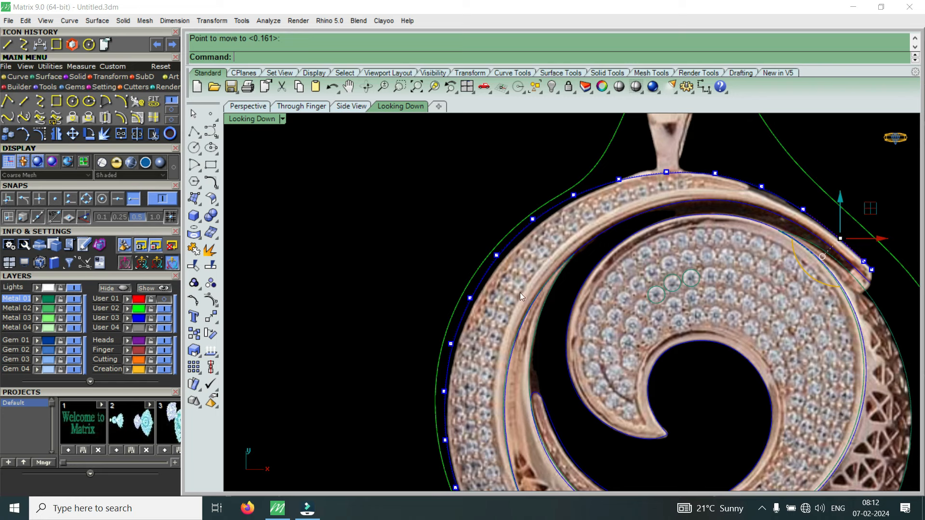
Copy the rightmost of the three inner stone circles twice onto the crescent's upper-left stone band, placing the copies across the band's width
{"action": "left_click", "coordinate": [164, 311]}
{"action": "scroll", "coordinate": [692, 271], "scroll_direction": "up", "scroll_amount": 4}
{"action": "left_click_drag", "start_coordinate": [718, 262], "coordinate": [695, 286]}
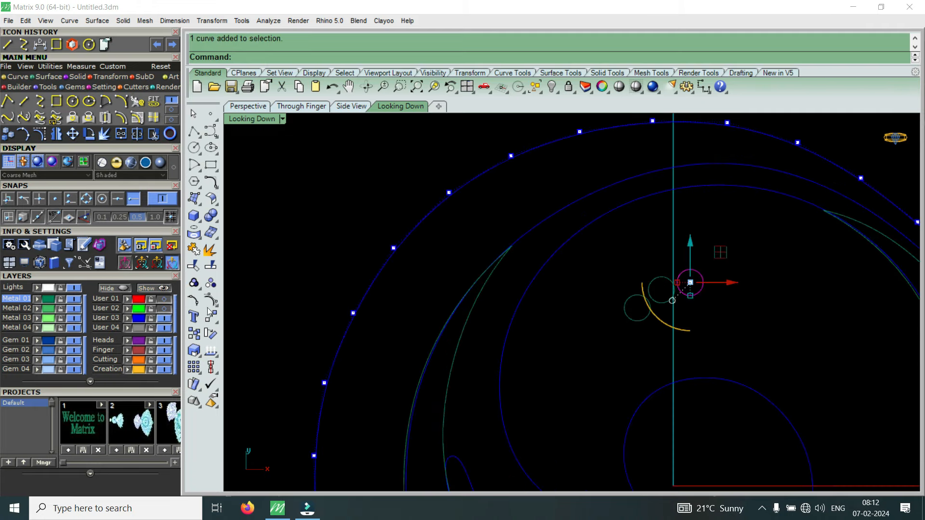
{"action": "left_click", "coordinate": [166, 311]}
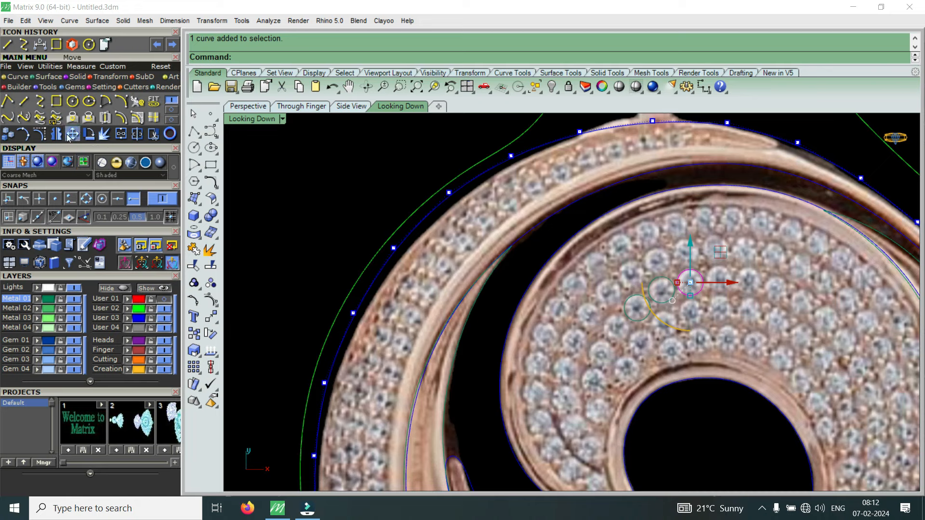
{"action": "left_click", "coordinate": [6, 138]}
{"action": "left_click", "coordinate": [674, 305]}
{"action": "scroll", "coordinate": [463, 233], "scroll_direction": "up", "scroll_amount": 4}
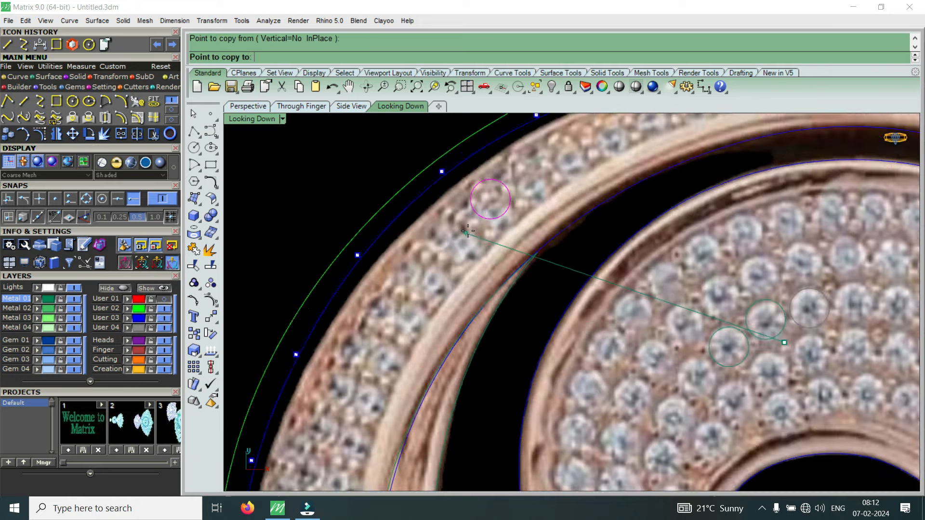
{"action": "scroll", "coordinate": [468, 232], "scroll_direction": "up", "scroll_amount": 4}
{"action": "scroll", "coordinate": [493, 270], "scroll_direction": "down", "scroll_amount": 6}
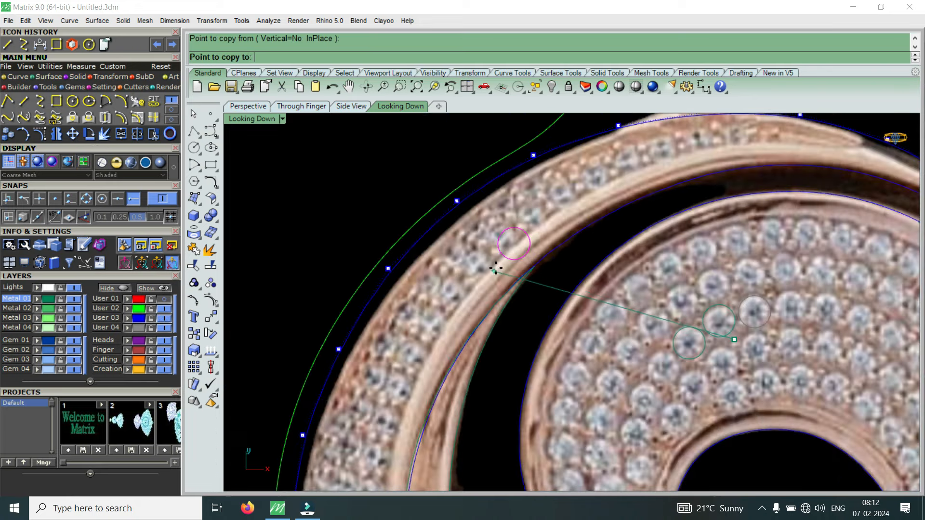
{"action": "scroll", "coordinate": [495, 268], "scroll_direction": "up", "scroll_amount": 2}
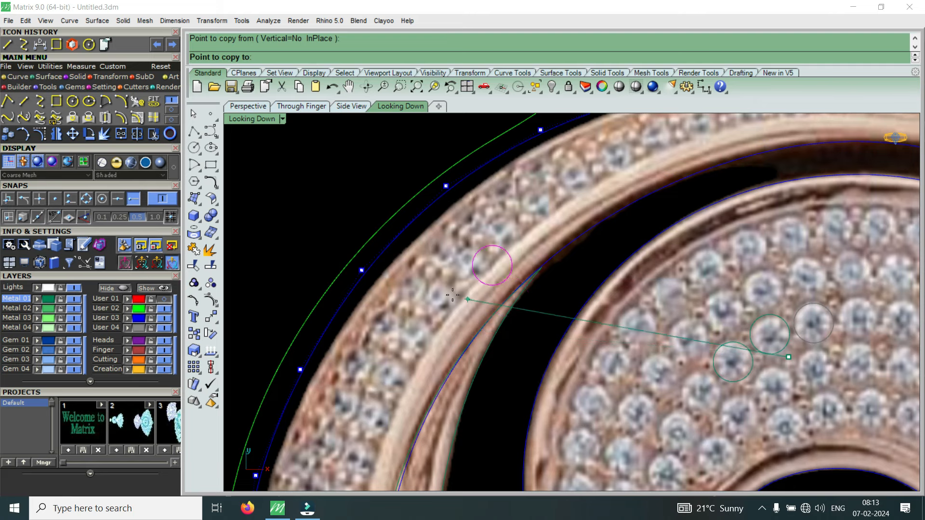
{"action": "left_click", "coordinate": [466, 288]}
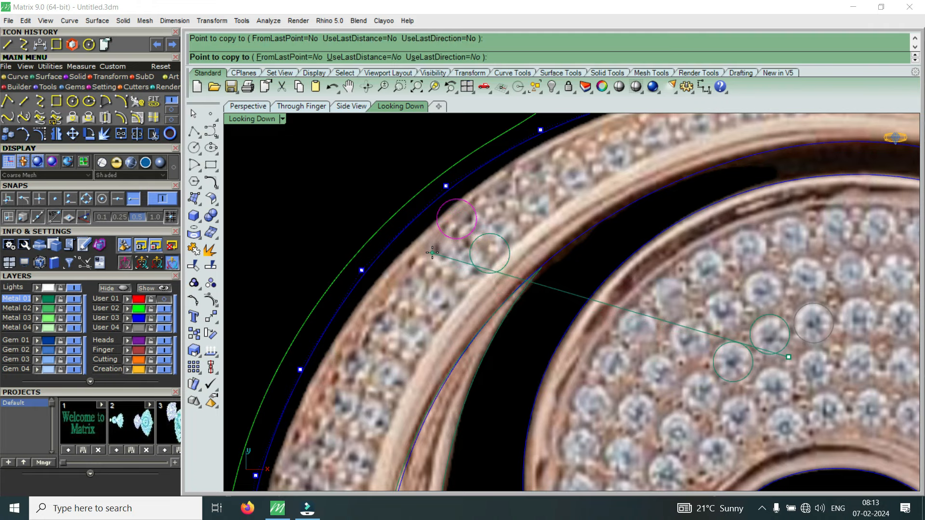
{"action": "left_click", "coordinate": [432, 252]}
{"action": "key", "text": "Return"}
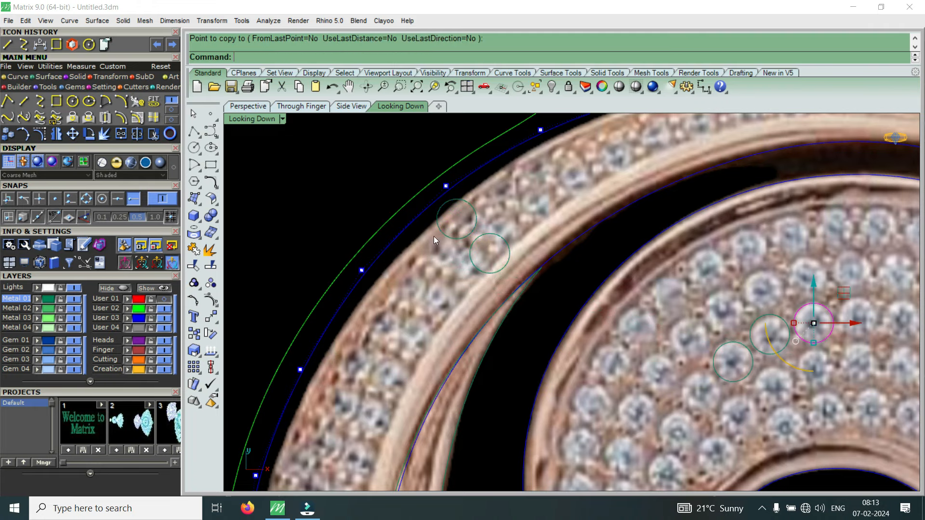
Examine how the two copied circles fit across the upper-left band compared with the stones and the outer curve
{"action": "scroll", "coordinate": [434, 236], "scroll_direction": "down", "scroll_amount": 5}
{"action": "scroll", "coordinate": [498, 207], "scroll_direction": "up", "scroll_amount": 5}
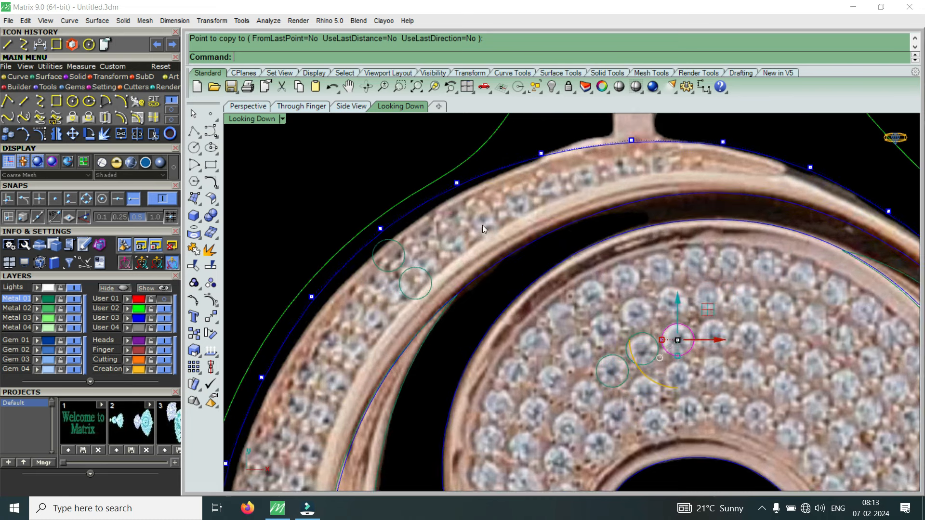
{"action": "scroll", "coordinate": [460, 225], "scroll_direction": "up", "scroll_amount": 2}
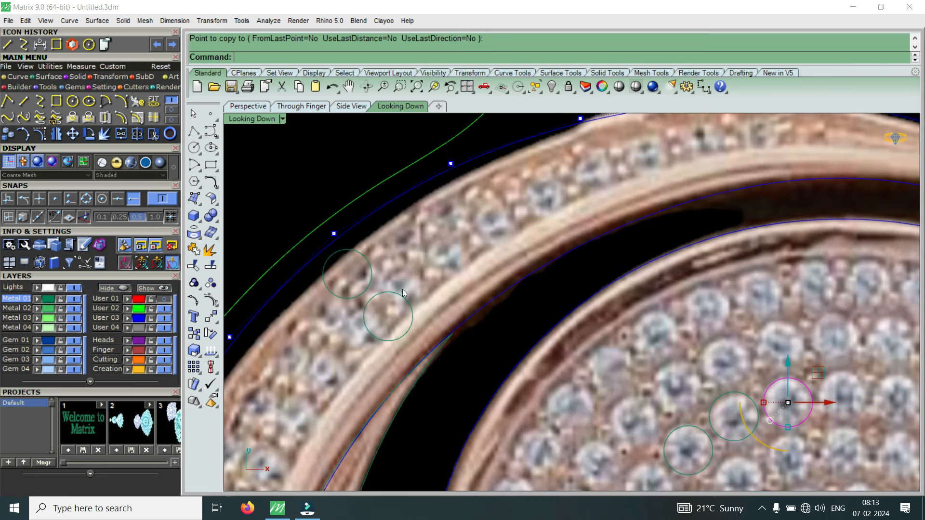
{"action": "scroll", "coordinate": [423, 260], "scroll_direction": "down", "scroll_amount": 3}
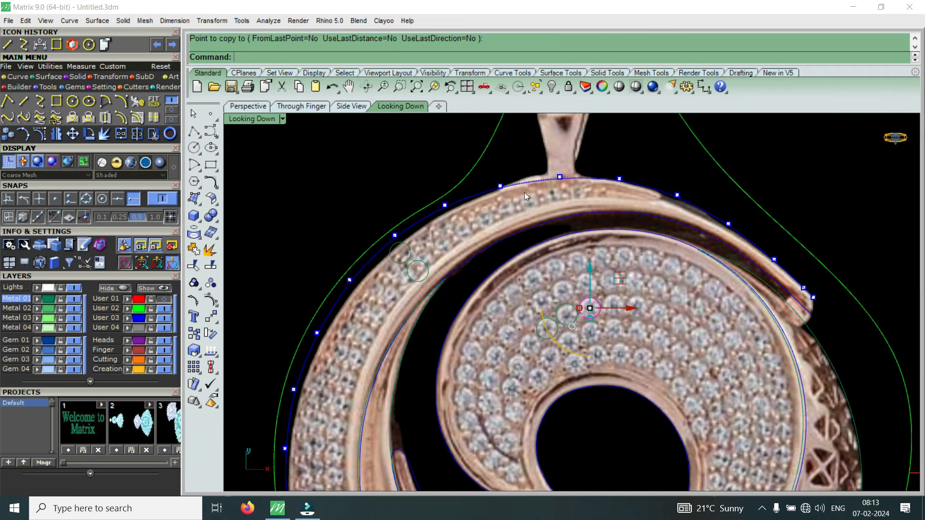
{"action": "scroll", "coordinate": [419, 252], "scroll_direction": "up", "scroll_amount": 4}
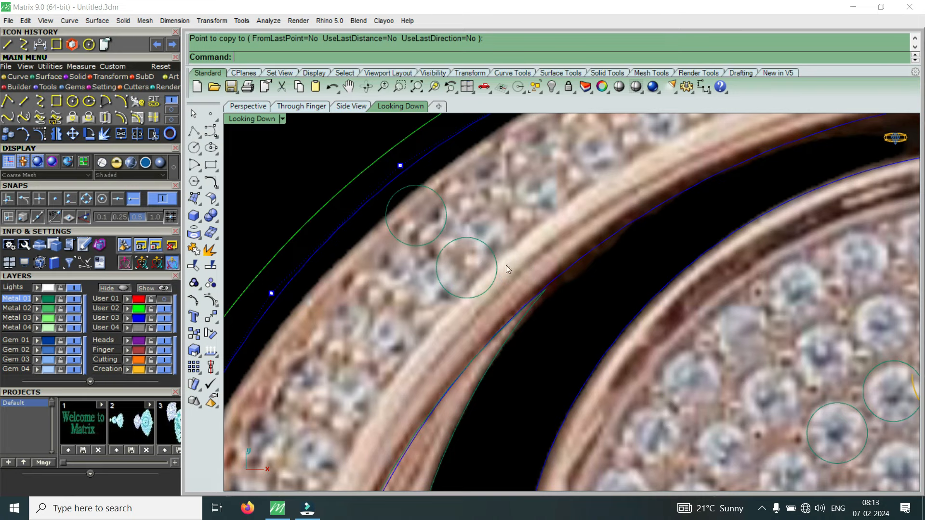
{"action": "scroll", "coordinate": [522, 301], "scroll_direction": "down", "scroll_amount": 3}
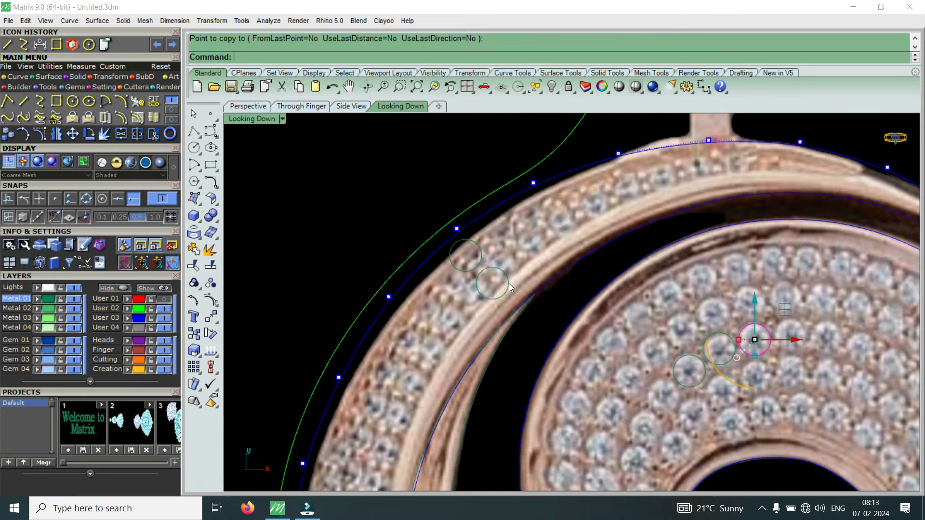
{"action": "scroll", "coordinate": [509, 284], "scroll_direction": "up", "scroll_amount": 2}
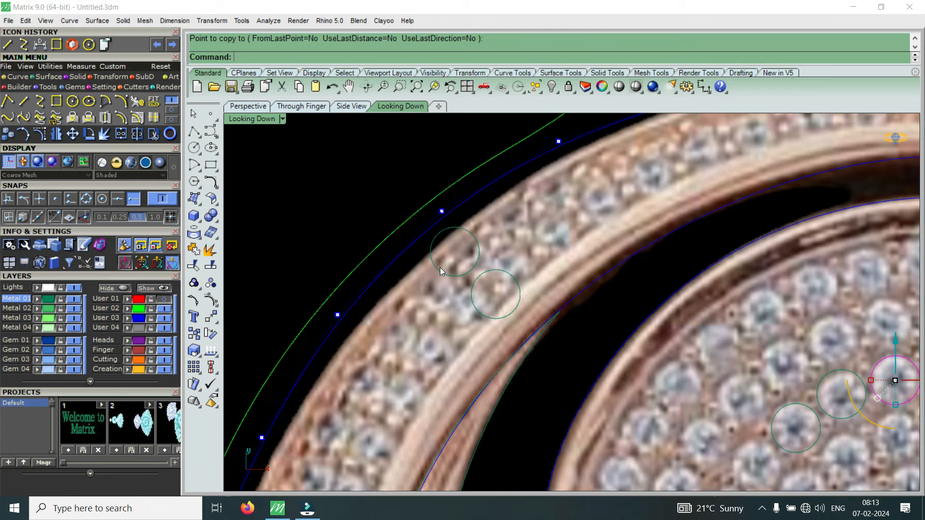
{"action": "scroll", "coordinate": [563, 219], "scroll_direction": "down", "scroll_amount": 2}
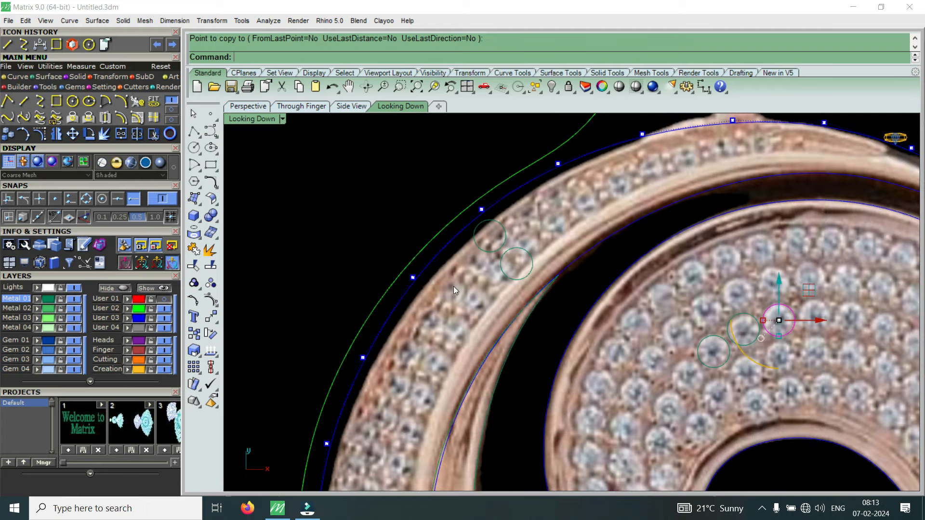
{"action": "scroll", "coordinate": [516, 253], "scroll_direction": "down", "scroll_amount": 3}
{"action": "scroll", "coordinate": [461, 302], "scroll_direction": "up", "scroll_amount": 6}
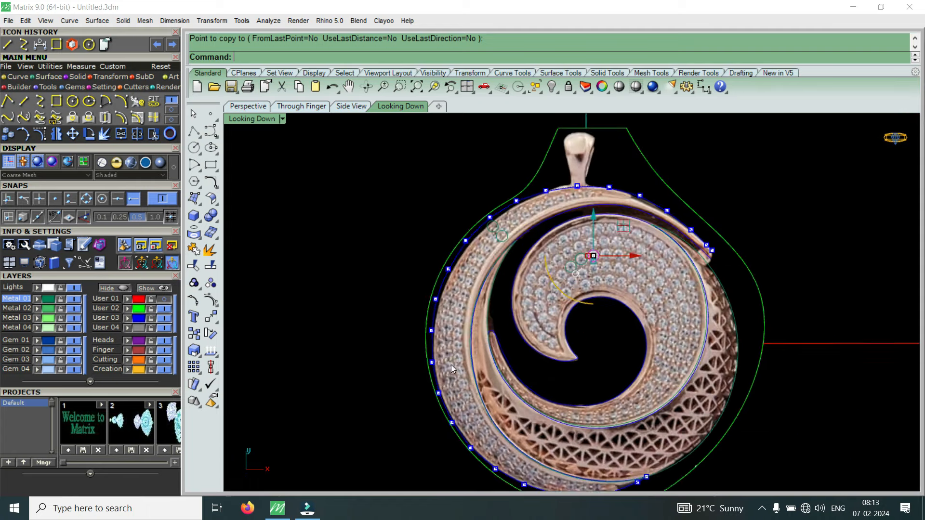
Copy a stone circle from the upper-left band to the lower-left part of the crescent, placing three copies side by side across its width
{"action": "scroll", "coordinate": [357, 302], "scroll_direction": "down", "scroll_amount": 9}
{"action": "scroll", "coordinate": [424, 169], "scroll_direction": "up", "scroll_amount": 7}
{"action": "left_click", "coordinate": [455, 277]}
{"action": "left_click", "coordinate": [8, 134]}
{"action": "left_click", "coordinate": [444, 281]}
{"action": "scroll", "coordinate": [444, 281], "scroll_direction": "down", "scroll_amount": 4}
{"action": "scroll", "coordinate": [445, 281], "scroll_direction": "down", "scroll_amount": 2}
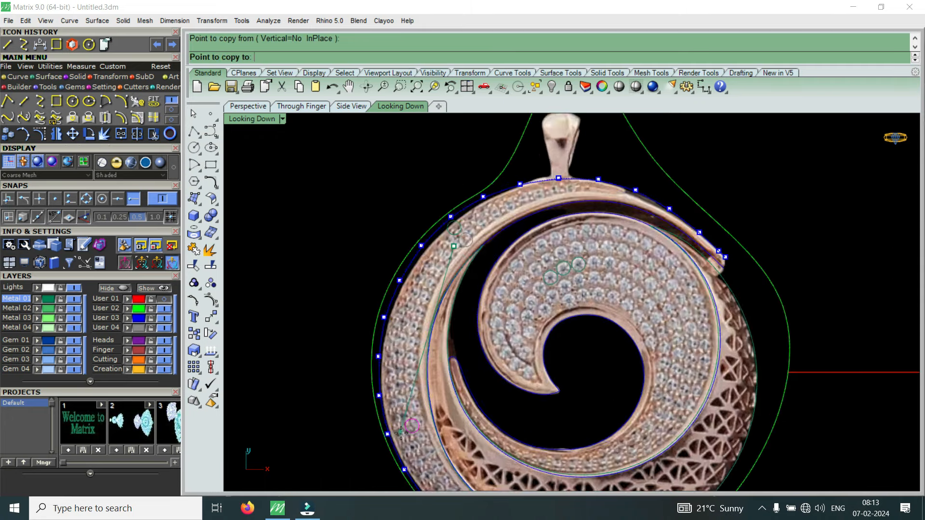
{"action": "scroll", "coordinate": [407, 385], "scroll_direction": "up", "scroll_amount": 6}
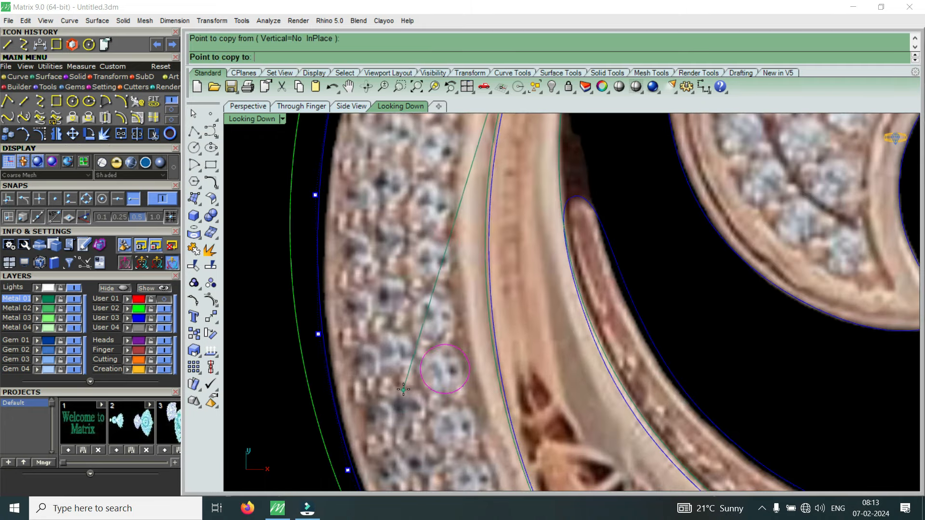
{"action": "left_click", "coordinate": [354, 402]}
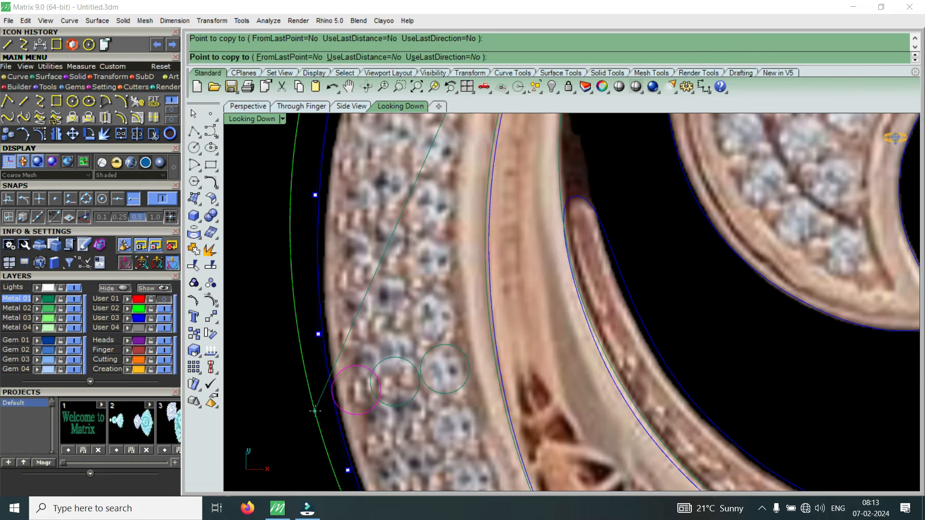
{"action": "left_click", "coordinate": [314, 410]}
{"action": "right_click", "coordinate": [314, 411]}
Move the two outer-curve control points beside the lower-left row of three circles slightly left
{"action": "scroll", "coordinate": [339, 328], "scroll_direction": "down", "scroll_amount": 7}
{"action": "scroll", "coordinate": [321, 362], "scroll_direction": "up", "scroll_amount": 5}
{"action": "left_click_drag", "start_coordinate": [255, 278], "coordinate": [368, 434]}
{"action": "scroll", "coordinate": [372, 376], "scroll_direction": "up", "scroll_amount": 3}
{"action": "left_click_drag", "start_coordinate": [376, 342], "coordinate": [364, 347]}
Move the pair of outer-curve control points just above the lower-left row of circles slightly left
{"action": "scroll", "coordinate": [337, 332], "scroll_direction": "down", "scroll_amount": 5}
{"action": "scroll", "coordinate": [289, 289], "scroll_direction": "up", "scroll_amount": 3}
{"action": "left_click_drag", "start_coordinate": [267, 264], "coordinate": [374, 389]}
{"action": "scroll", "coordinate": [376, 341], "scroll_direction": "up", "scroll_amount": 3}
{"action": "left_click_drag", "start_coordinate": [371, 329], "coordinate": [363, 335]}
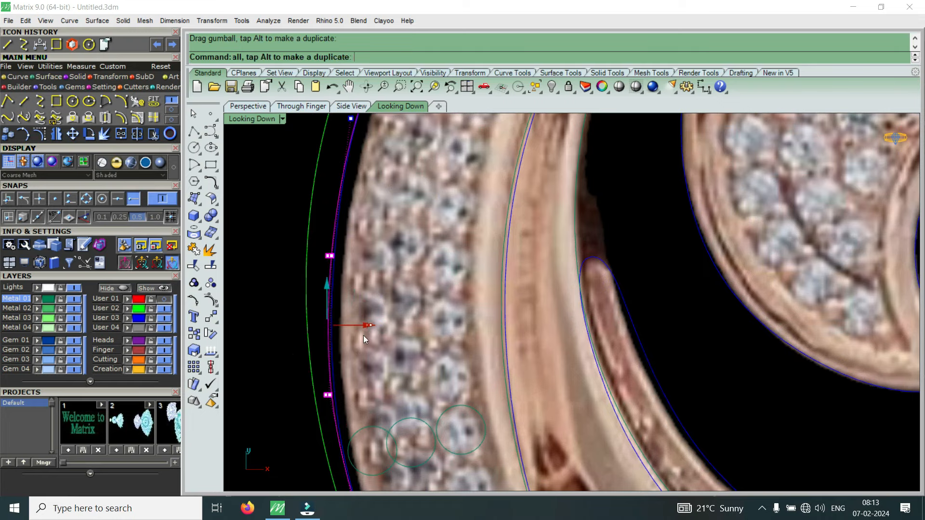
Adjust the next pair of control points farther up the outer curve's left side to keep the outline smooth
{"action": "scroll", "coordinate": [363, 335], "scroll_direction": "down", "scroll_amount": 3}
{"action": "left_click_drag", "start_coordinate": [289, 236], "coordinate": [305, 287]}
{"action": "scroll", "coordinate": [353, 289], "scroll_direction": "up", "scroll_amount": 4}
{"action": "scroll", "coordinate": [304, 287], "scroll_direction": "down", "scroll_amount": 4}
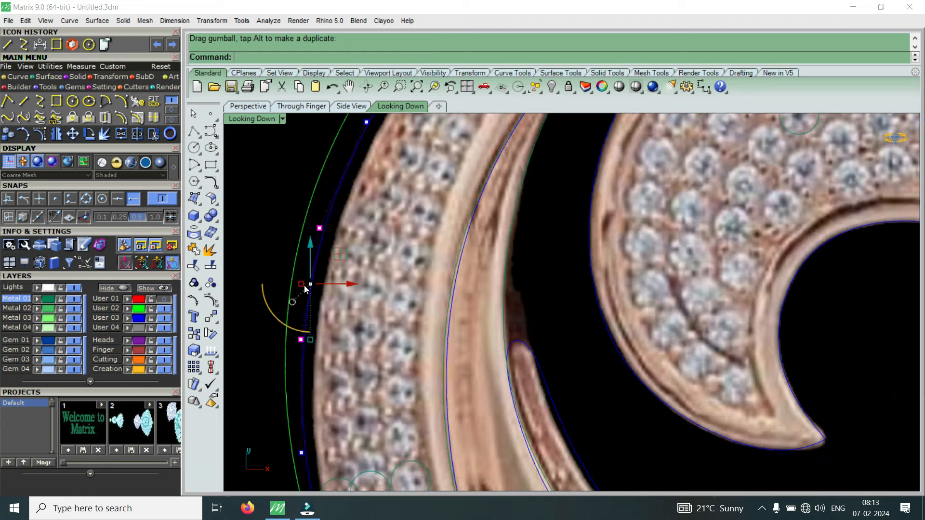
Move the two outer-curve control points beside the upper-left pair of circles slightly downward
{"action": "scroll", "coordinate": [310, 212], "scroll_direction": "up", "scroll_amount": 5}
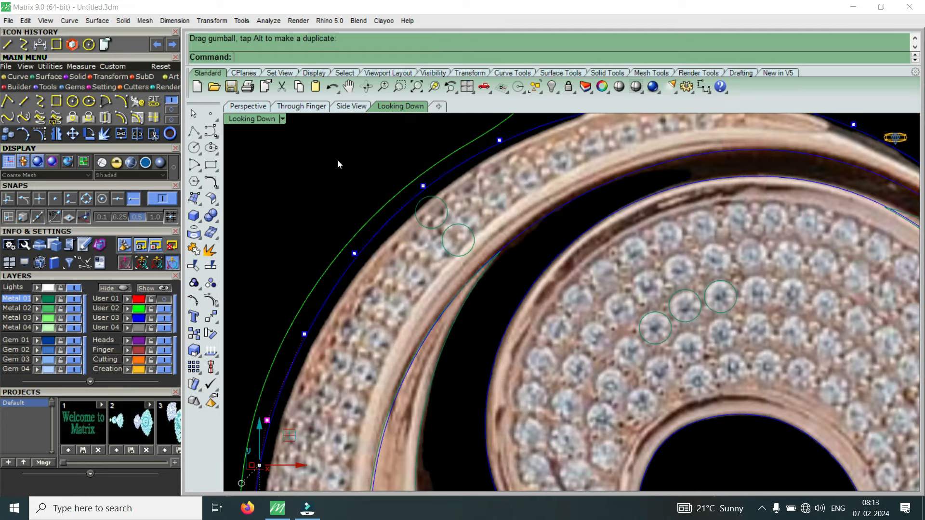
{"action": "left_click_drag", "start_coordinate": [321, 151], "coordinate": [440, 260]}
{"action": "scroll", "coordinate": [392, 206], "scroll_direction": "up", "scroll_amount": 2}
{"action": "left_click_drag", "start_coordinate": [383, 188], "coordinate": [385, 204]}
{"action": "scroll", "coordinate": [378, 215], "scroll_direction": "down", "scroll_amount": 3}
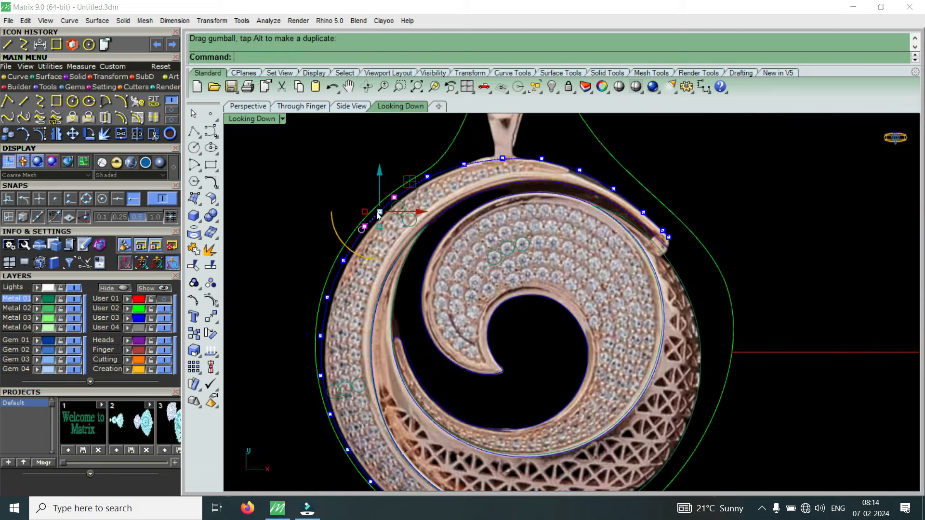
Adjust the height of the second outer-curve control point left of the bail and clear the selection
{"action": "scroll", "coordinate": [504, 142], "scroll_direction": "up", "scroll_amount": 4}
{"action": "scroll", "coordinate": [528, 156], "scroll_direction": "down", "scroll_amount": 1}
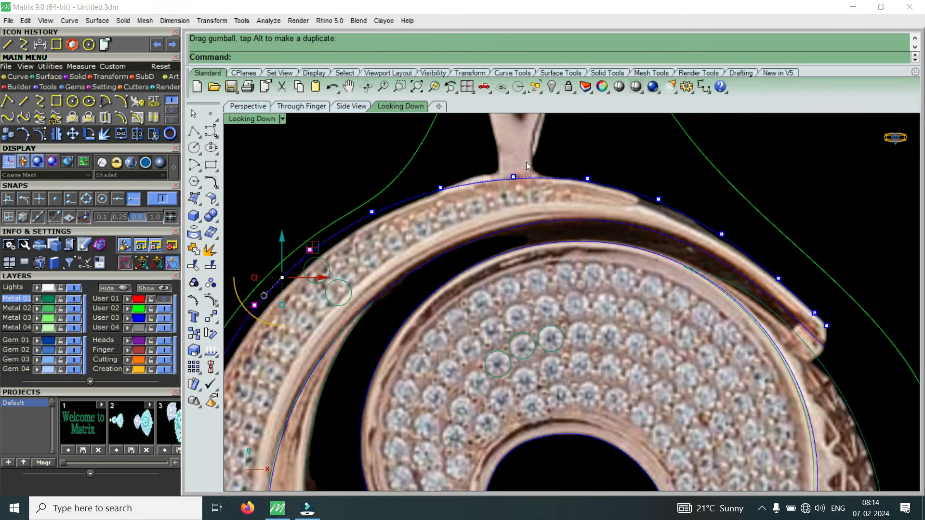
{"action": "left_click", "coordinate": [372, 211]}
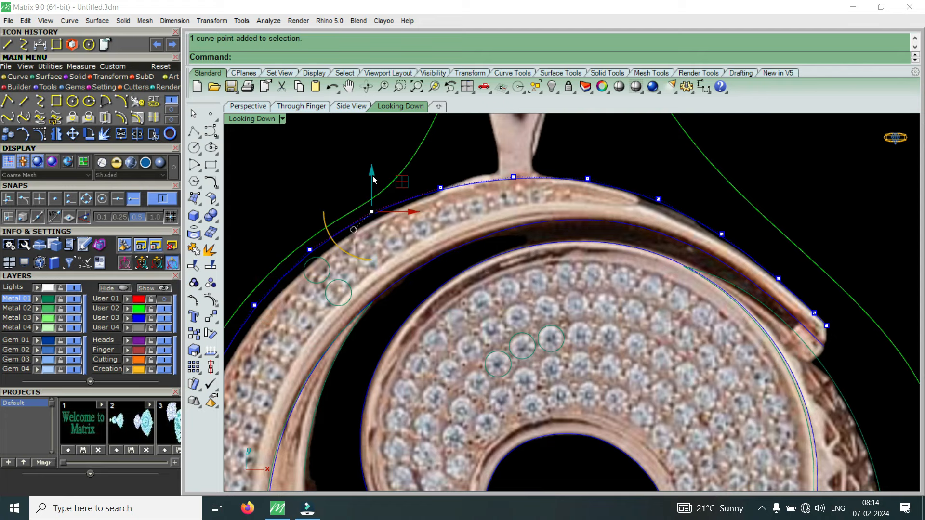
{"action": "key", "text": "Escape"}
Nudge two neighbouring control points on the outer curve's lower-left bend horizontally to follow the metal edge
{"action": "scroll", "coordinate": [392, 263], "scroll_direction": "down", "scroll_amount": 4}
{"action": "scroll", "coordinate": [373, 405], "scroll_direction": "up", "scroll_amount": 5}
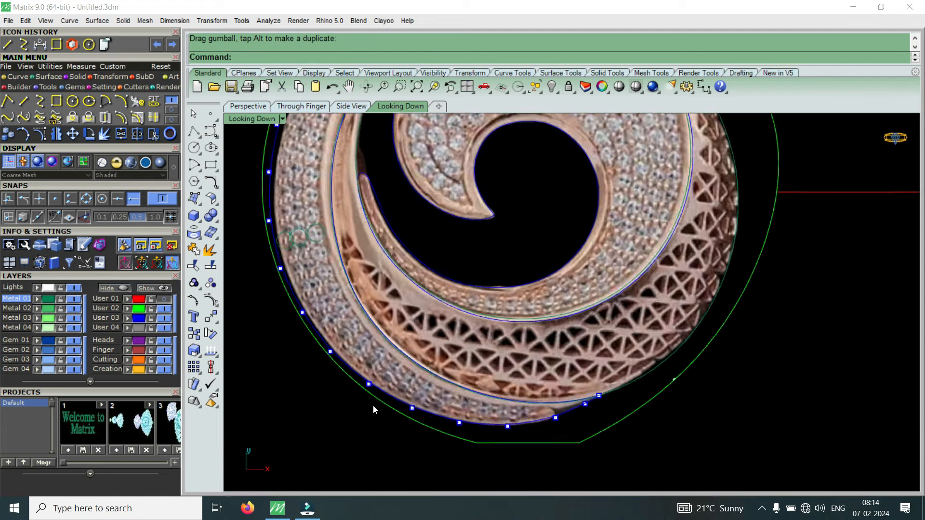
{"action": "left_click_drag", "start_coordinate": [282, 398], "coordinate": [405, 320]}
{"action": "scroll", "coordinate": [393, 343], "scroll_direction": "up", "scroll_amount": 2}
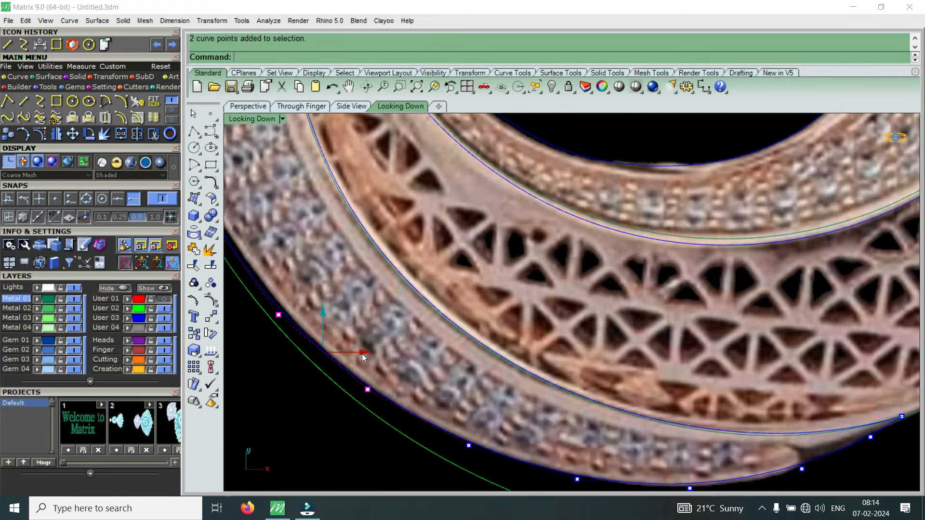
{"action": "left_click_drag", "start_coordinate": [357, 355], "coordinate": [356, 357]}
{"action": "scroll", "coordinate": [389, 370], "scroll_direction": "down", "scroll_amount": 3}
{"action": "scroll", "coordinate": [390, 410], "scroll_direction": "up", "scroll_amount": 2}
Move the next pair of control points along the outer curve's lower-left bend slightly right
{"action": "left_click_drag", "start_coordinate": [322, 440], "coordinate": [495, 337]}
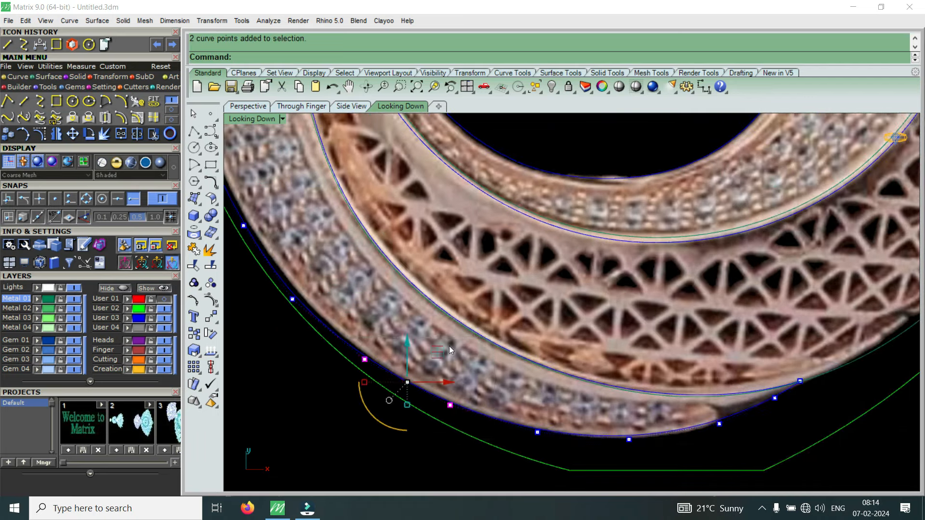
{"action": "scroll", "coordinate": [450, 350], "scroll_direction": "up", "scroll_amount": 2}
{"action": "left_click_drag", "start_coordinate": [387, 364], "coordinate": [394, 364]}
{"action": "scroll", "coordinate": [439, 370], "scroll_direction": "down", "scroll_amount": 3}
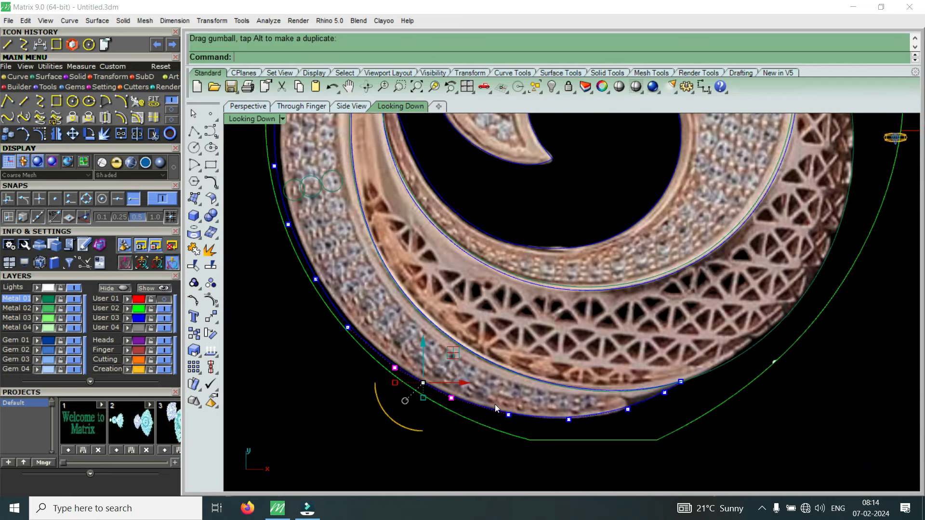
Move the pair of outer-curve control points closer to the crescent's bottom slightly right
{"action": "scroll", "coordinate": [495, 403], "scroll_direction": "up", "scroll_amount": 3}
{"action": "left_click_drag", "start_coordinate": [386, 447], "coordinate": [550, 370]}
{"action": "left_click_drag", "start_coordinate": [466, 367], "coordinate": [481, 368]}
{"action": "scroll", "coordinate": [525, 441], "scroll_direction": "down", "scroll_amount": 4}
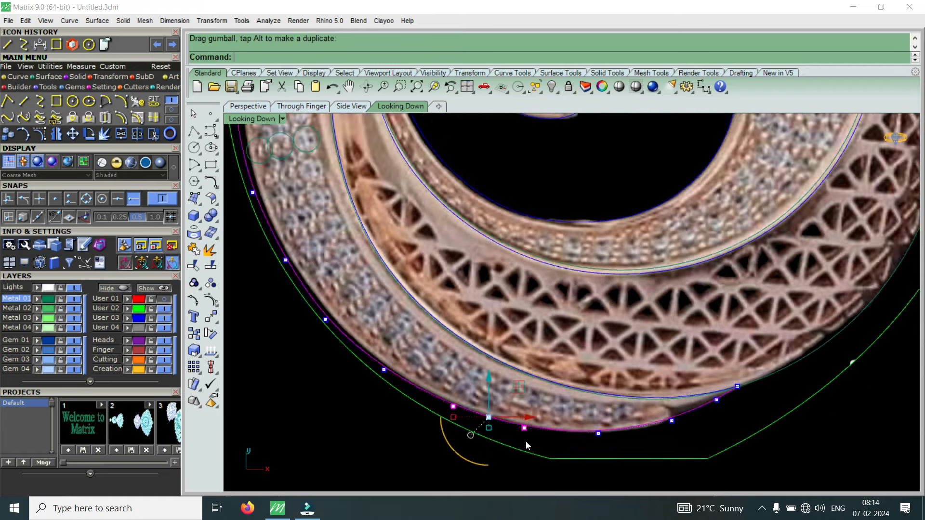
{"action": "scroll", "coordinate": [588, 443], "scroll_direction": "up", "scroll_amount": 5}
{"action": "scroll", "coordinate": [589, 443], "scroll_direction": "up", "scroll_amount": 2}
{"action": "left_click_drag", "start_coordinate": [564, 459], "coordinate": [609, 418]}
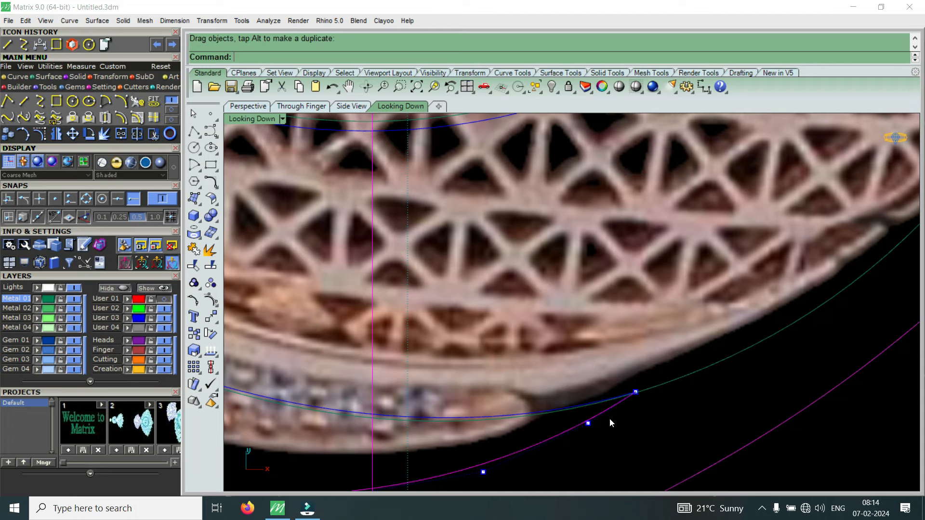
{"action": "key", "text": "ctrl+z"}
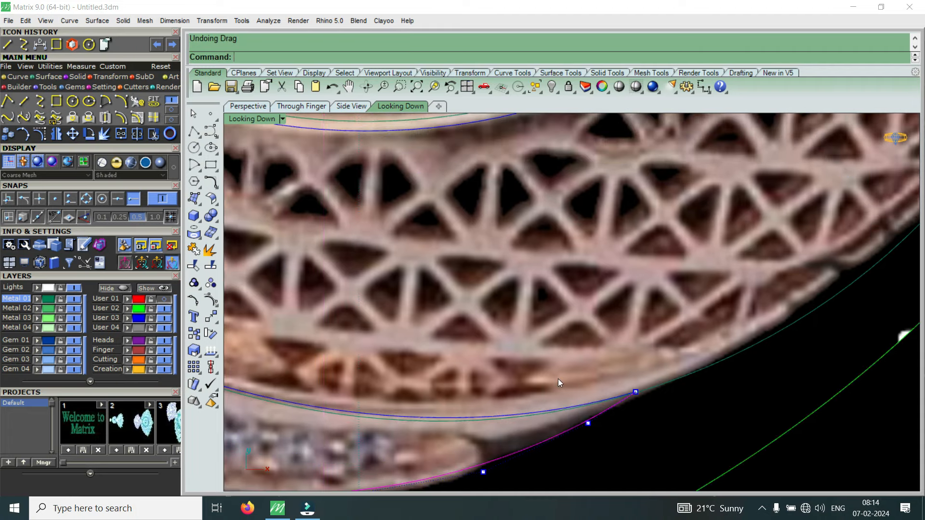
Lock the User 02 layer holding the reference image and turn off the outer curve's control points
{"action": "scroll", "coordinate": [558, 378], "scroll_direction": "down", "scroll_amount": 3}
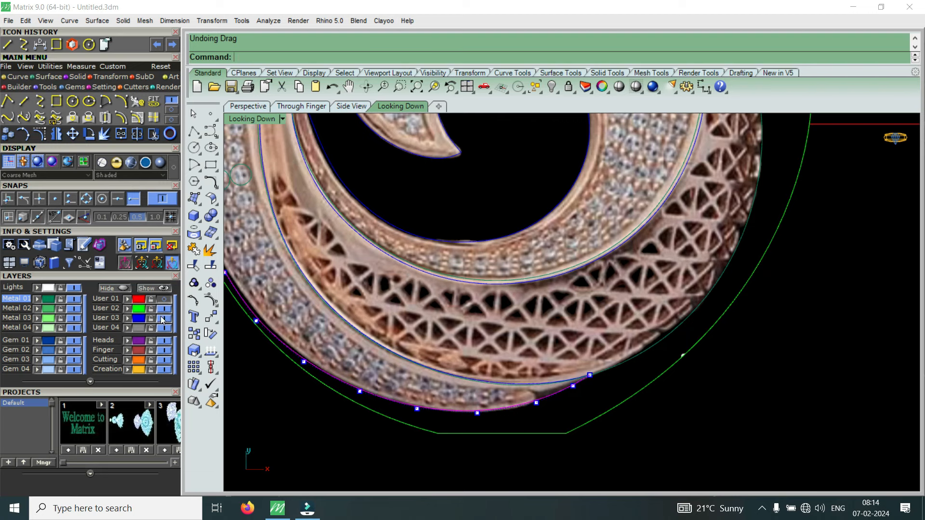
{"action": "left_click", "coordinate": [151, 309]}
{"action": "key", "text": "Escape"}
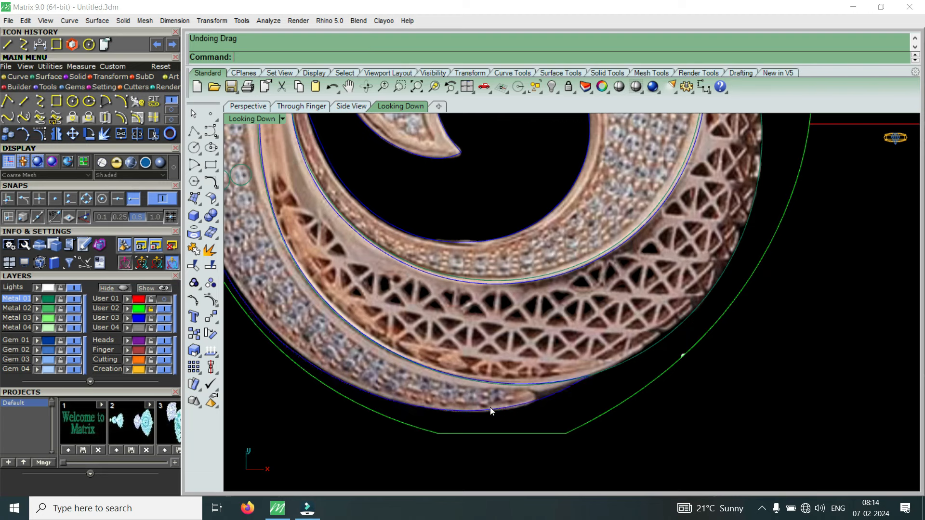
Hide the reference image and select the outer curve to check its shape against the other traced curves
{"action": "left_click", "coordinate": [168, 310]}
{"action": "left_click", "coordinate": [504, 408]}
{"action": "scroll", "coordinate": [504, 408], "scroll_direction": "down", "scroll_amount": 6}
{"action": "scroll", "coordinate": [435, 401], "scroll_direction": "down", "scroll_amount": 3}
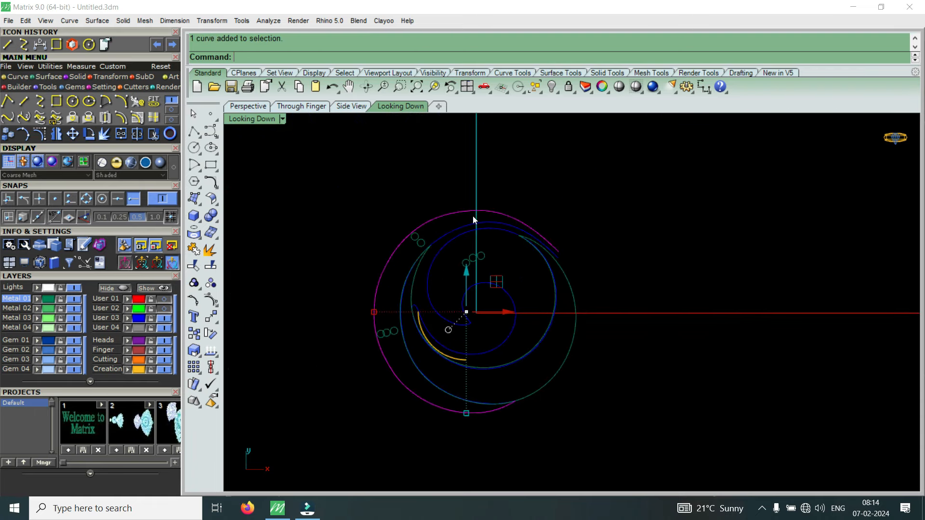
{"action": "scroll", "coordinate": [499, 209], "scroll_direction": "up", "scroll_amount": 4}
{"action": "scroll", "coordinate": [491, 218], "scroll_direction": "down", "scroll_amount": 3}
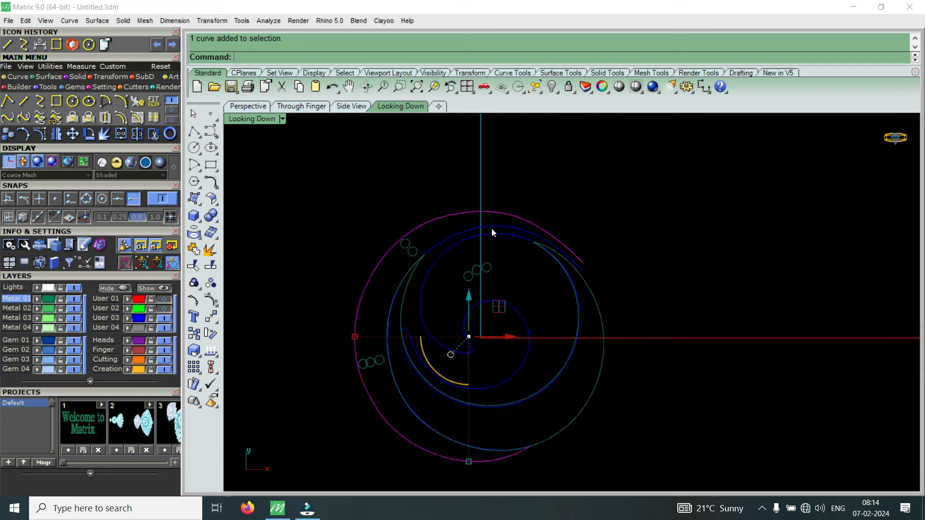
Turn on the outer curve's control points and nudge the points along its upper-left arc and top slightly
{"action": "left_click", "coordinate": [40, 135]}
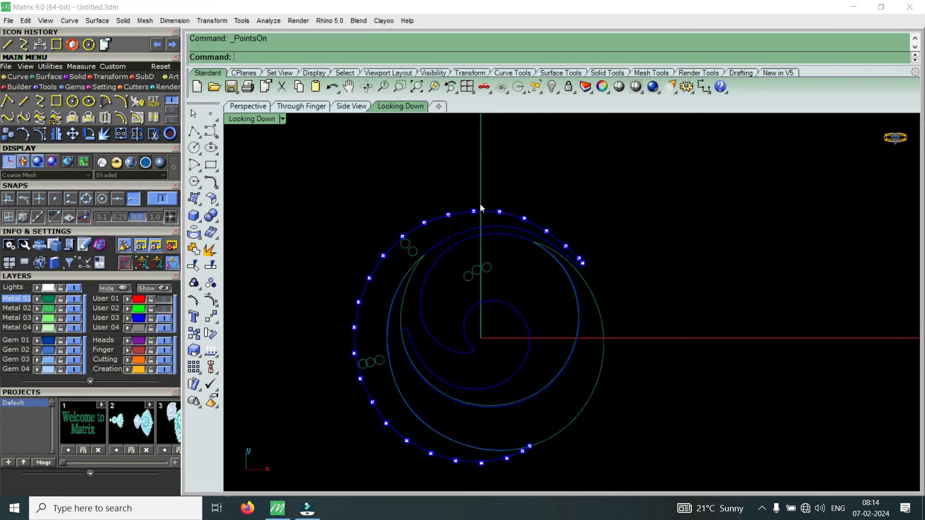
{"action": "scroll", "coordinate": [481, 208], "scroll_direction": "up", "scroll_amount": 5}
{"action": "left_click_drag", "start_coordinate": [470, 248], "coordinate": [472, 249]}
{"action": "left_click_drag", "start_coordinate": [457, 188], "coordinate": [462, 187]}
{"action": "scroll", "coordinate": [501, 203], "scroll_direction": "down", "scroll_amount": 6}
{"action": "scroll", "coordinate": [425, 194], "scroll_direction": "up", "scroll_amount": 8}
{"action": "left_click_drag", "start_coordinate": [410, 175], "coordinate": [566, 279]}
{"action": "left_click_drag", "start_coordinate": [497, 208], "coordinate": [498, 204]}
{"action": "scroll", "coordinate": [484, 226], "scroll_direction": "down", "scroll_amount": 6}
Adjust the height of the control point pair just right of the outer curve's top
{"action": "scroll", "coordinate": [569, 218], "scroll_direction": "up", "scroll_amount": 4}
{"action": "left_click_drag", "start_coordinate": [568, 197], "coordinate": [696, 276]}
{"action": "left_click_drag", "start_coordinate": [638, 216], "coordinate": [640, 216]}
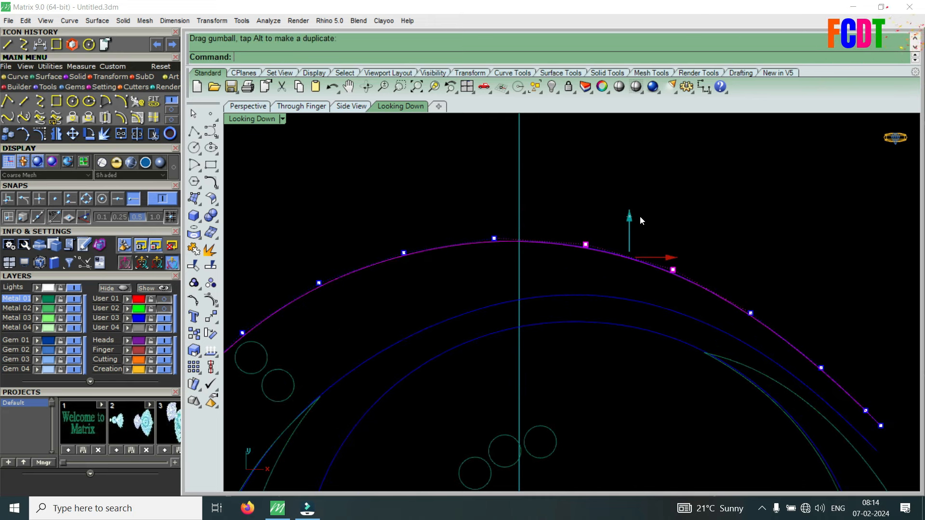
{"action": "scroll", "coordinate": [641, 215], "scroll_direction": "down", "scroll_amount": 8}
Move the outer curve's control point pair beside the left three stone circles slightly right
{"action": "scroll", "coordinate": [530, 382], "scroll_direction": "up", "scroll_amount": 3}
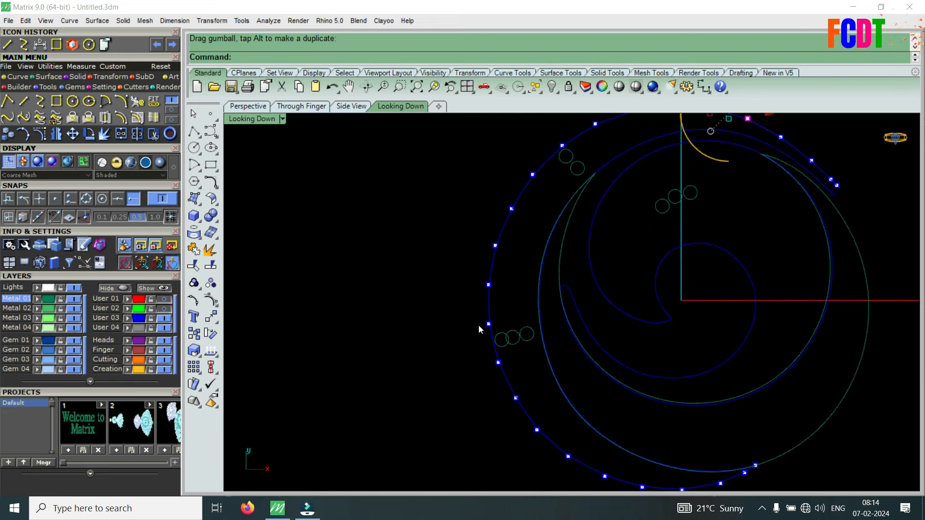
{"action": "left_click_drag", "start_coordinate": [457, 301], "coordinate": [504, 381]}
{"action": "scroll", "coordinate": [513, 346], "scroll_direction": "up", "scroll_amount": 4}
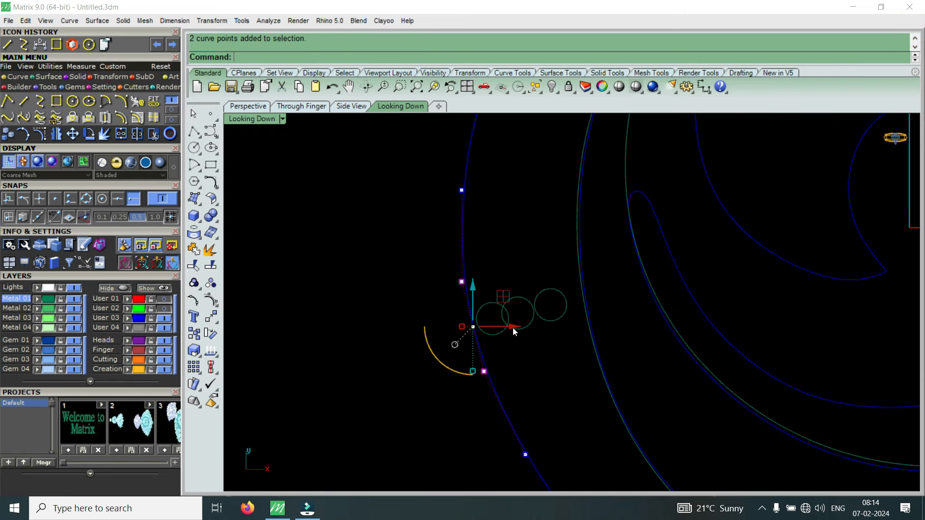
{"action": "left_click_drag", "start_coordinate": [512, 327], "coordinate": [513, 328]}
{"action": "scroll", "coordinate": [484, 305], "scroll_direction": "down", "scroll_amount": 6}
Shift the next pair of control points, on the outer curve's lower-left bend, slightly left
{"action": "scroll", "coordinate": [504, 378], "scroll_direction": "up", "scroll_amount": 6}
{"action": "left_click_drag", "start_coordinate": [431, 283], "coordinate": [583, 416]}
{"action": "left_click_drag", "start_coordinate": [550, 353], "coordinate": [546, 352]}
{"action": "scroll", "coordinate": [544, 352], "scroll_direction": "down", "scroll_amount": 4}
{"action": "scroll", "coordinate": [535, 347], "scroll_direction": "down", "scroll_amount": 2}
{"action": "scroll", "coordinate": [560, 224], "scroll_direction": "up", "scroll_amount": 4}
Turn off the control points and rebuild the outer curve with a point count of 21
{"action": "key", "text": "Escape"}
{"action": "key", "text": "Escape"}
{"action": "left_click", "coordinate": [574, 180]}
{"action": "type", "text": "R"}
{"action": "key", "text": "Return"}
{"action": "left_click", "coordinate": [585, 230]}
{"action": "key", "text": "BackSpace"}
{"action": "type", "text": "3"}
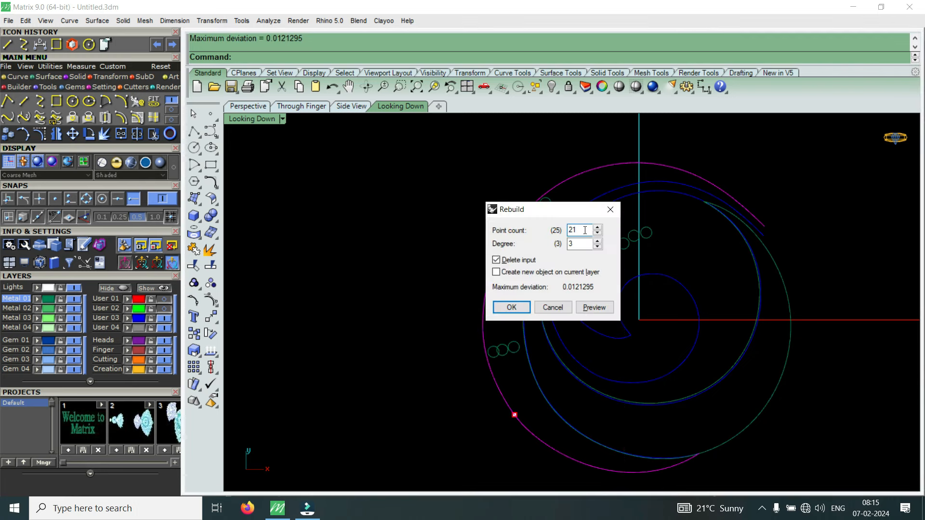
{"action": "left_click", "coordinate": [523, 307]}
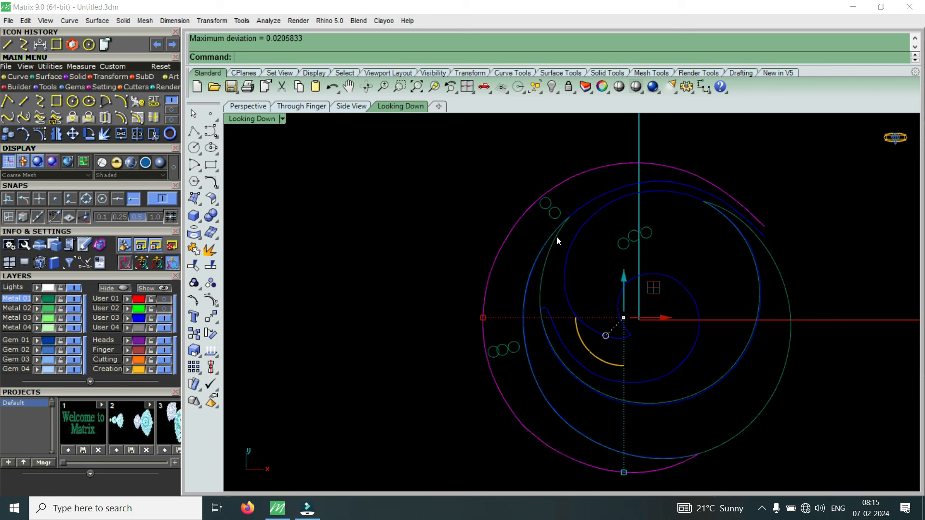
Turn on the rebuilt curve's control points, compare it with the User 02 reference image, and hide the image again
{"action": "left_click", "coordinate": [160, 309]}
{"action": "left_click", "coordinate": [46, 135]}
{"action": "scroll", "coordinate": [545, 188], "scroll_direction": "up", "scroll_amount": 1}
{"action": "scroll", "coordinate": [535, 212], "scroll_direction": "down", "scroll_amount": 3}
{"action": "scroll", "coordinate": [527, 230], "scroll_direction": "up", "scroll_amount": 6}
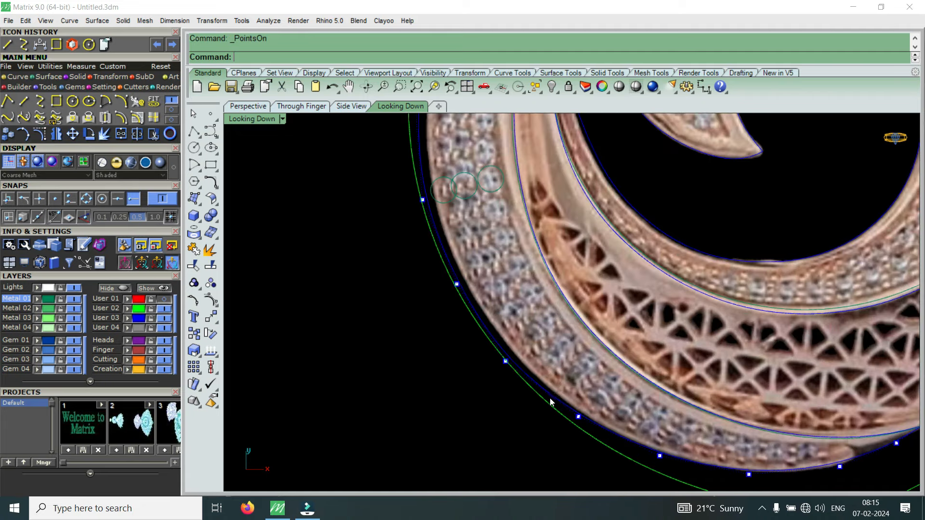
{"action": "scroll", "coordinate": [551, 402], "scroll_direction": "down", "scroll_amount": 3}
{"action": "scroll", "coordinate": [658, 446], "scroll_direction": "up", "scroll_amount": 2}
{"action": "scroll", "coordinate": [530, 400], "scroll_direction": "down", "scroll_amount": 3}
{"action": "scroll", "coordinate": [521, 397], "scroll_direction": "up", "scroll_amount": 1}
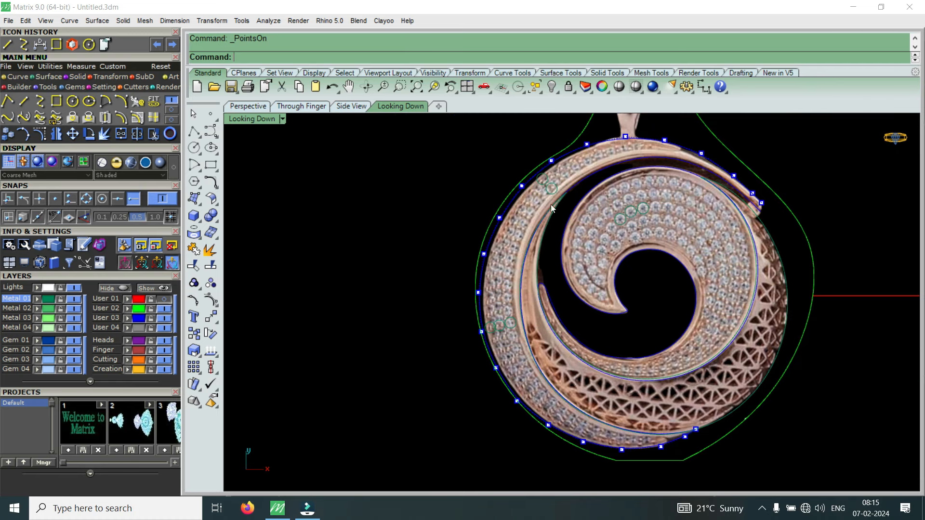
{"action": "left_click", "coordinate": [165, 310]}
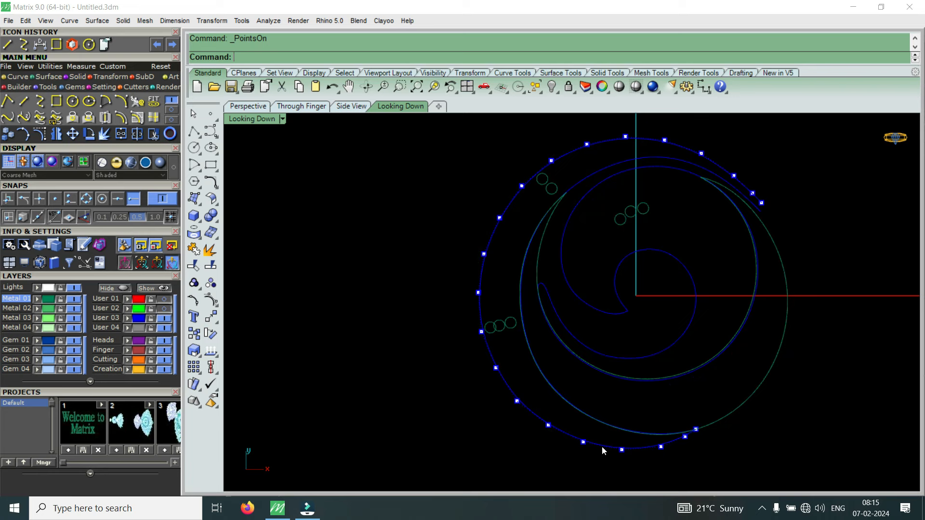
Adjust the height of the control point pair near the outer curve's lower-right end
{"action": "scroll", "coordinate": [668, 445], "scroll_direction": "up", "scroll_amount": 10}
{"action": "left_click_drag", "start_coordinate": [611, 453], "coordinate": [752, 371]}
{"action": "scroll", "coordinate": [686, 384], "scroll_direction": "up", "scroll_amount": 4}
{"action": "left_click_drag", "start_coordinate": [675, 377], "coordinate": [709, 391]}
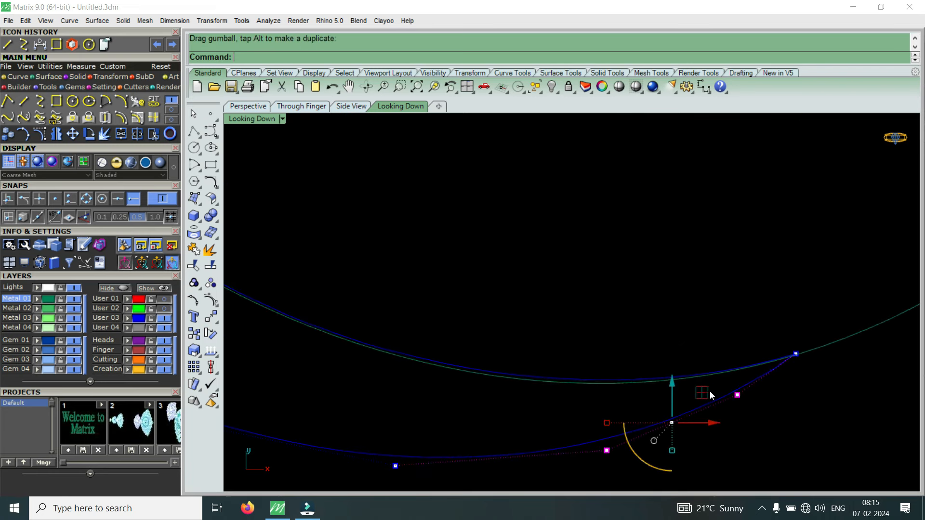
{"action": "scroll", "coordinate": [577, 438], "scroll_direction": "down", "scroll_amount": 6}
Move the pair of control points on the rebuilt curve's lower-left bend slightly right
{"action": "scroll", "coordinate": [542, 412], "scroll_direction": "up", "scroll_amount": 3}
{"action": "left_click_drag", "start_coordinate": [484, 371], "coordinate": [572, 439]}
{"action": "scroll", "coordinate": [537, 408], "scroll_direction": "up", "scroll_amount": 4}
{"action": "left_click_drag", "start_coordinate": [534, 380], "coordinate": [541, 383]}
{"action": "scroll", "coordinate": [605, 422], "scroll_direction": "down", "scroll_amount": 5}
Adjust the adjacent, higher pair of control points on the outer curve's lower-left side
{"action": "scroll", "coordinate": [496, 352], "scroll_direction": "up", "scroll_amount": 3}
{"action": "left_click_drag", "start_coordinate": [471, 309], "coordinate": [515, 381]}
{"action": "scroll", "coordinate": [554, 361], "scroll_direction": "up", "scroll_amount": 3}
{"action": "left_click", "coordinate": [540, 369]}
{"action": "scroll", "coordinate": [559, 392], "scroll_direction": "down", "scroll_amount": 3}
Try to shift the outer curve's control point pair below the left three stone circles and undo the move
{"action": "left_click_drag", "start_coordinate": [464, 303], "coordinate": [527, 362]}
{"action": "scroll", "coordinate": [537, 332], "scroll_direction": "up", "scroll_amount": 3}
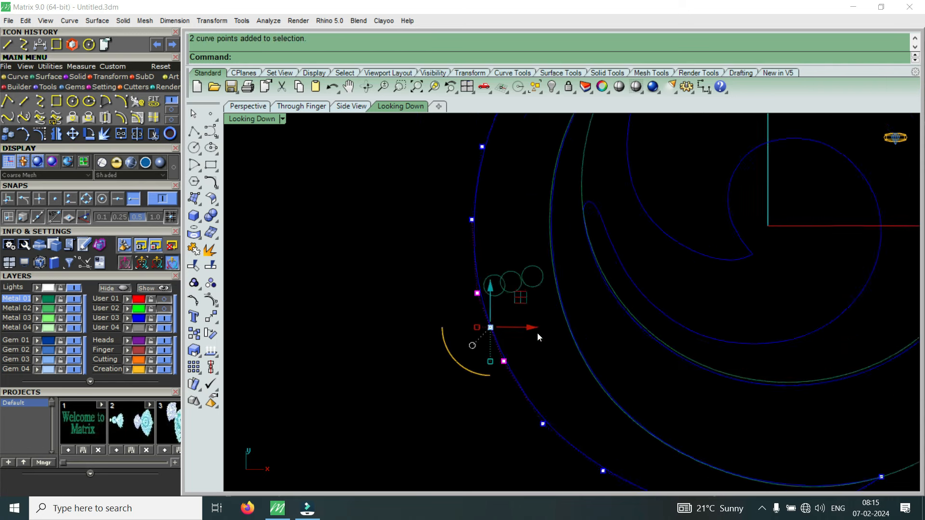
{"action": "left_click_drag", "start_coordinate": [488, 295], "coordinate": [510, 330]}
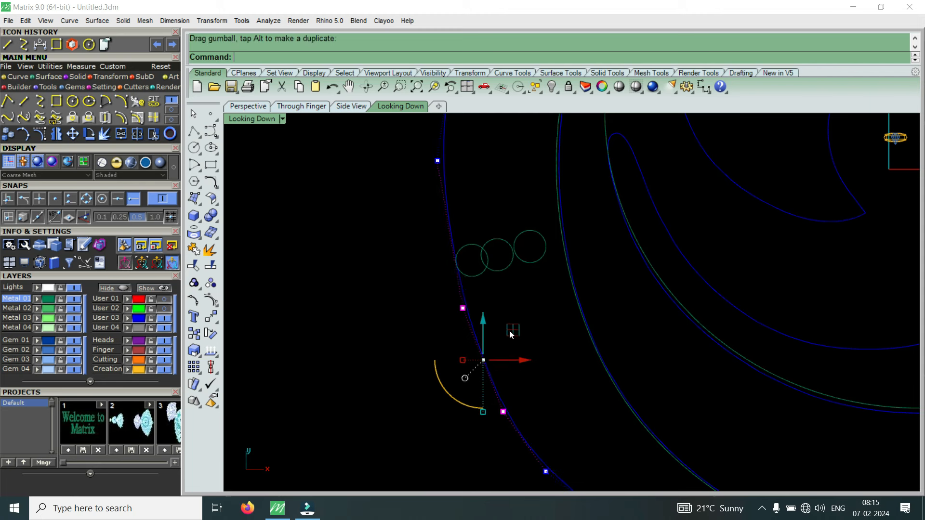
{"action": "key", "text": "ctrl+z"}
Adjust the selected control points on the outer curve's lower-left side slightly
{"action": "left_click_drag", "start_coordinate": [418, 331], "coordinate": [511, 394]}
{"action": "left_click", "coordinate": [486, 376]}
{"action": "scroll", "coordinate": [452, 369], "scroll_direction": "down", "scroll_amount": 5}
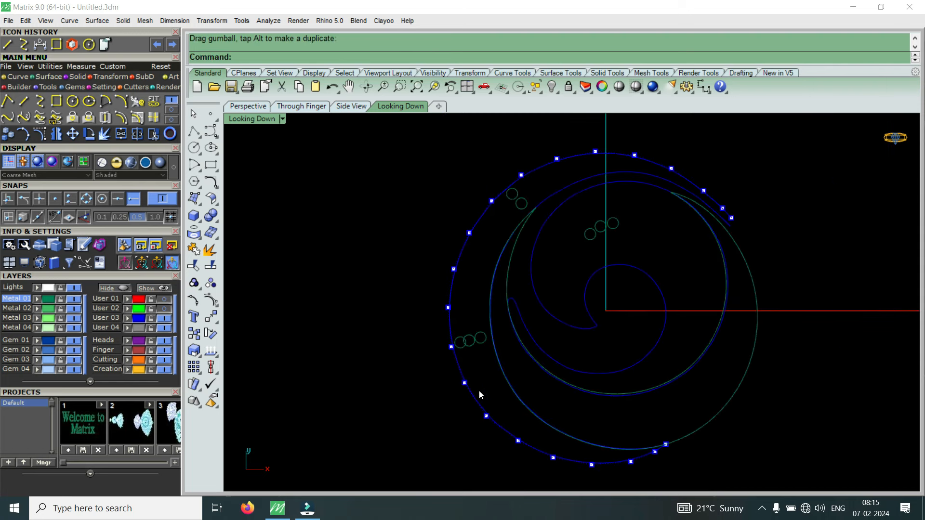
Raise the outer curve's pair of control points beside the upper-left stone circles slightly
{"action": "scroll", "coordinate": [464, 173], "scroll_direction": "up", "scroll_amount": 2}
{"action": "left_click_drag", "start_coordinate": [458, 165], "coordinate": [520, 274]}
{"action": "scroll", "coordinate": [480, 215], "scroll_direction": "up", "scroll_amount": 3}
{"action": "left_click_drag", "start_coordinate": [494, 221], "coordinate": [501, 215]}
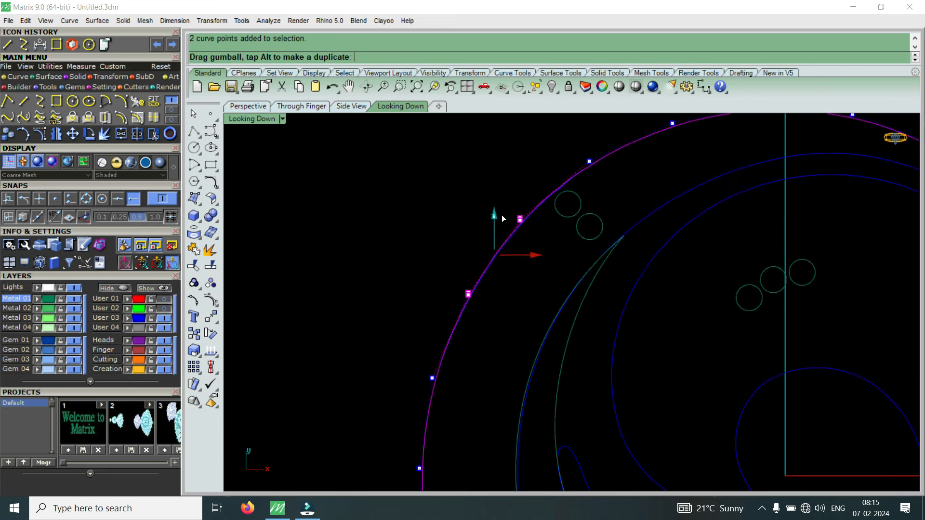
{"action": "scroll", "coordinate": [481, 243], "scroll_direction": "down", "scroll_amount": 4}
Adjust the height of the two control points on either side of the vertical axis at the curve's top
{"action": "scroll", "coordinate": [567, 209], "scroll_direction": "up", "scroll_amount": 4}
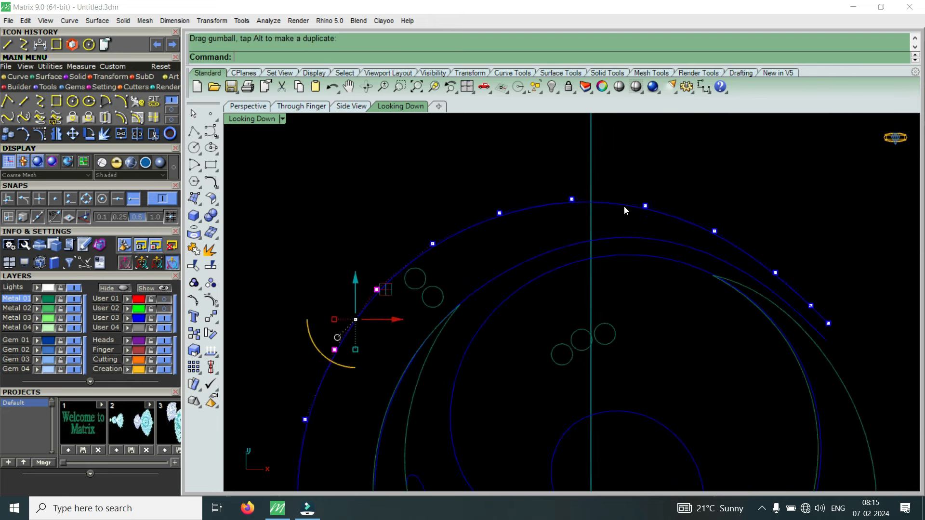
{"action": "left_click_drag", "start_coordinate": [534, 171], "coordinate": [659, 217]}
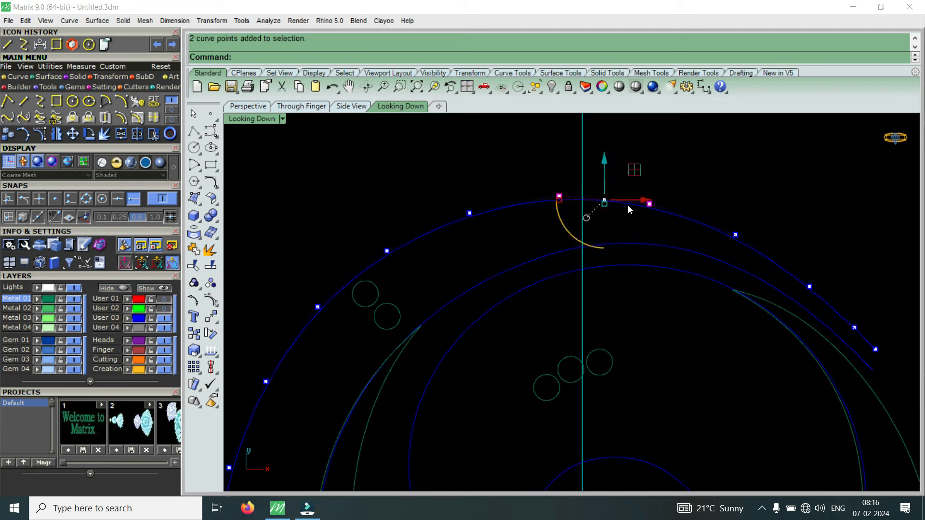
{"action": "scroll", "coordinate": [617, 193], "scroll_direction": "up", "scroll_amount": 2}
{"action": "left_click_drag", "start_coordinate": [602, 169], "coordinate": [611, 170]}
{"action": "scroll", "coordinate": [559, 201], "scroll_direction": "down", "scroll_amount": 3}
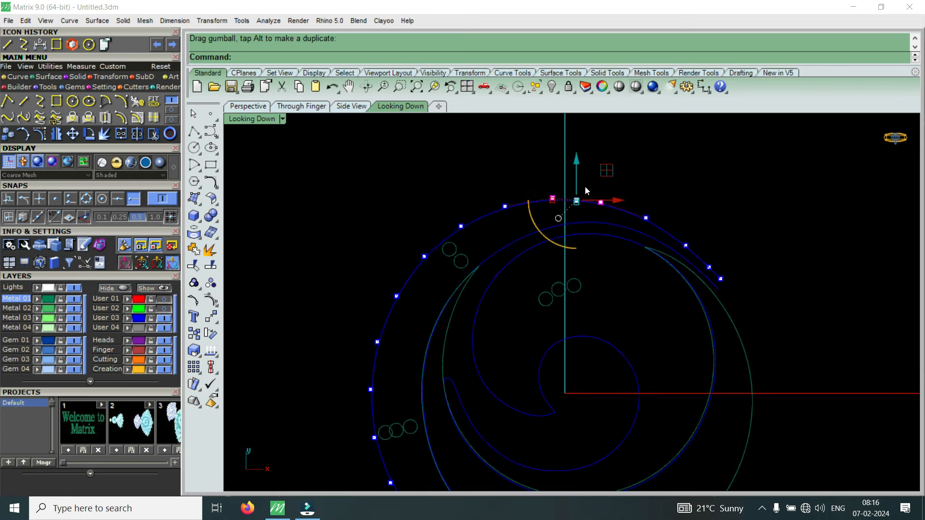
Turn off the control points and select the outer curve to check its shape
{"action": "scroll", "coordinate": [621, 235], "scroll_direction": "down", "scroll_amount": 3}
{"action": "left_click", "coordinate": [629, 265]}
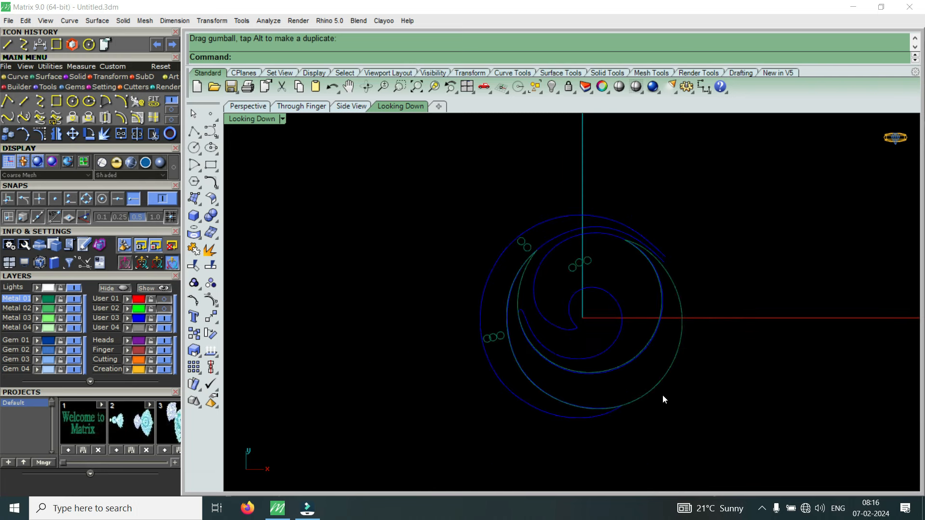
{"action": "scroll", "coordinate": [517, 337], "scroll_direction": "up", "scroll_amount": 2}
{"action": "left_click", "coordinate": [470, 260]}
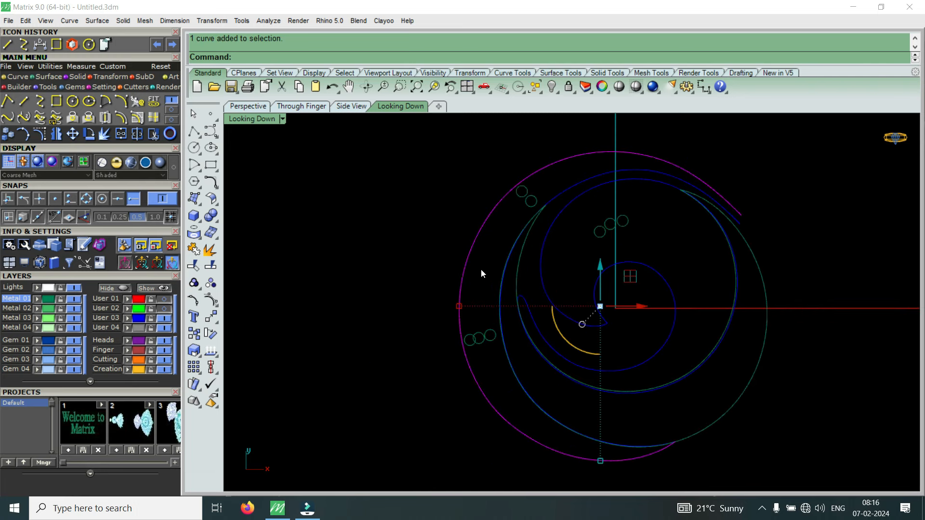
{"action": "key", "text": "Escape"}
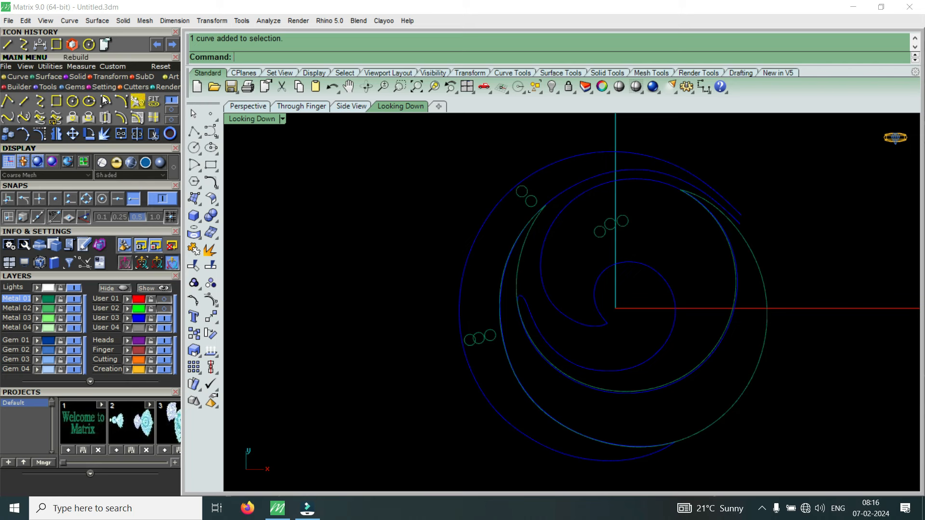
Draw a guide circle centred on the origin and passing through the outer curve's left side
{"action": "left_click", "coordinate": [73, 100]}
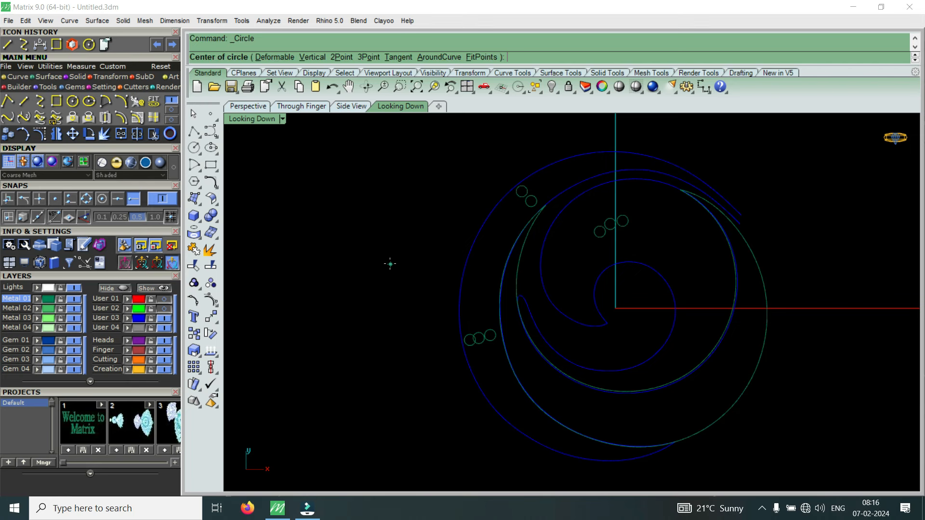
{"action": "left_click", "coordinate": [615, 308]}
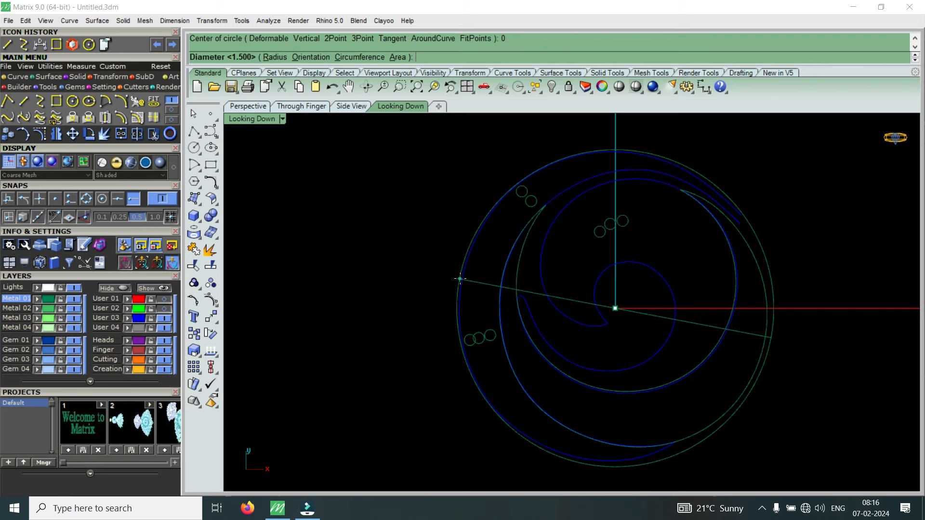
{"action": "left_click", "coordinate": [460, 278]}
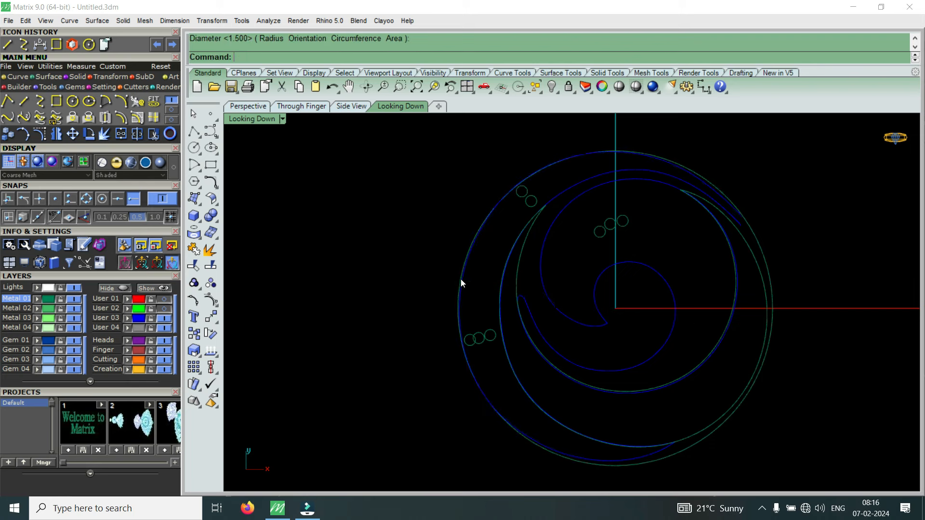
{"action": "left_click", "coordinate": [680, 452]}
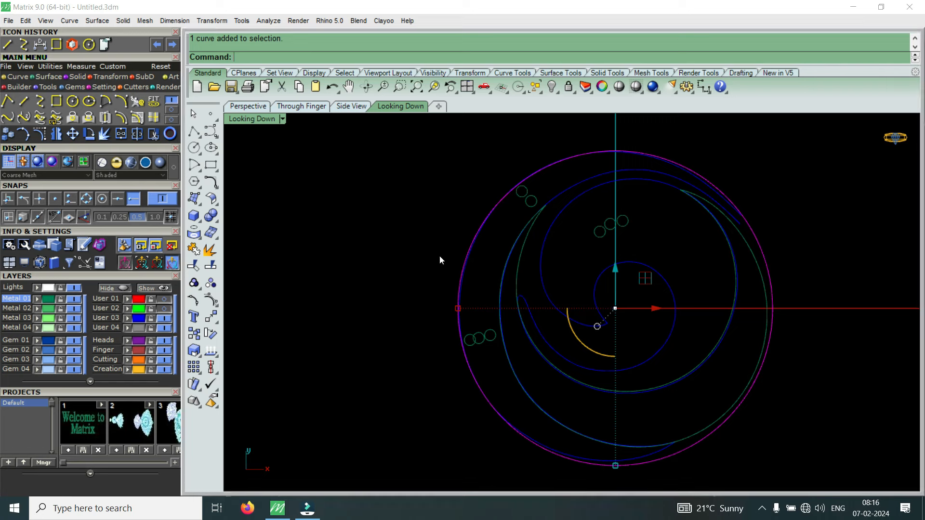
Turn on the outer curve's control points and move a point on its left side outward to the guide circle
{"action": "left_click", "coordinate": [487, 260]}
{"action": "scroll", "coordinate": [469, 268], "scroll_direction": "up", "scroll_amount": 4}
{"action": "left_click", "coordinate": [470, 270]}
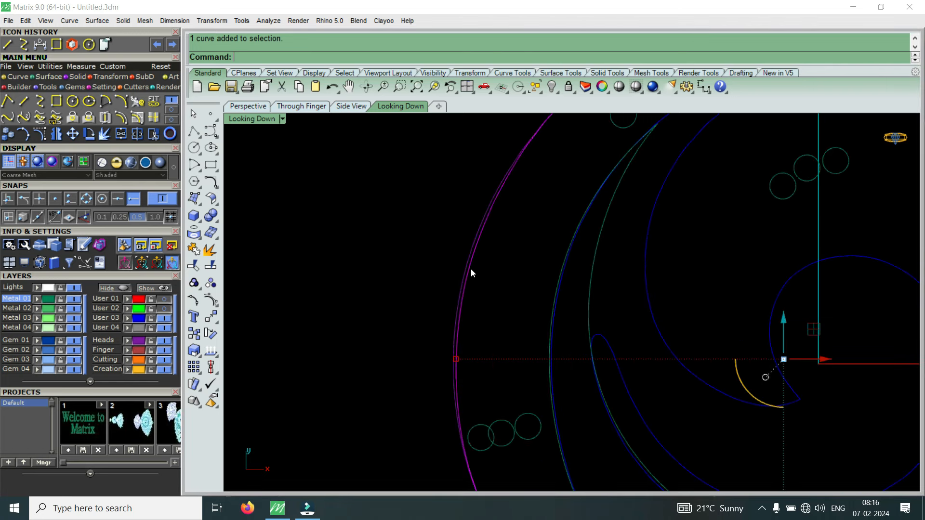
{"action": "left_click", "coordinate": [41, 134]}
{"action": "scroll", "coordinate": [487, 301], "scroll_direction": "up", "scroll_amount": 2}
{"action": "left_click", "coordinate": [477, 251]}
{"action": "scroll", "coordinate": [516, 289], "scroll_direction": "up", "scroll_amount": 2}
{"action": "left_click_drag", "start_coordinate": [484, 229], "coordinate": [471, 233]}
{"action": "scroll", "coordinate": [468, 237], "scroll_direction": "down", "scroll_amount": 6}
Move the next control point on the outer curve's left side slightly left towards the guide circle
{"action": "scroll", "coordinate": [493, 418], "scroll_direction": "up", "scroll_amount": 3}
{"action": "scroll", "coordinate": [487, 319], "scroll_direction": "down", "scroll_amount": 3}
{"action": "scroll", "coordinate": [433, 290], "scroll_direction": "up", "scroll_amount": 5}
{"action": "left_click_drag", "start_coordinate": [462, 329], "coordinate": [470, 332]}
{"action": "scroll", "coordinate": [485, 327], "scroll_direction": "up", "scroll_amount": 6}
{"action": "left_click_drag", "start_coordinate": [459, 291], "coordinate": [447, 297]}
{"action": "scroll", "coordinate": [412, 365], "scroll_direction": "down", "scroll_amount": 3}
Move the control point below the upper-left stone circles slightly left to match the guide circle
{"action": "scroll", "coordinate": [469, 238], "scroll_direction": "up", "scroll_amount": 5}
{"action": "scroll", "coordinate": [463, 192], "scroll_direction": "down", "scroll_amount": 4}
{"action": "scroll", "coordinate": [289, 426], "scroll_direction": "up", "scroll_amount": 8}
{"action": "left_click_drag", "start_coordinate": [348, 273], "coordinate": [432, 355]}
{"action": "scroll", "coordinate": [432, 325], "scroll_direction": "up", "scroll_amount": 5}
{"action": "left_click_drag", "start_coordinate": [427, 311], "coordinate": [413, 310]}
{"action": "scroll", "coordinate": [406, 302], "scroll_direction": "down", "scroll_amount": 4}
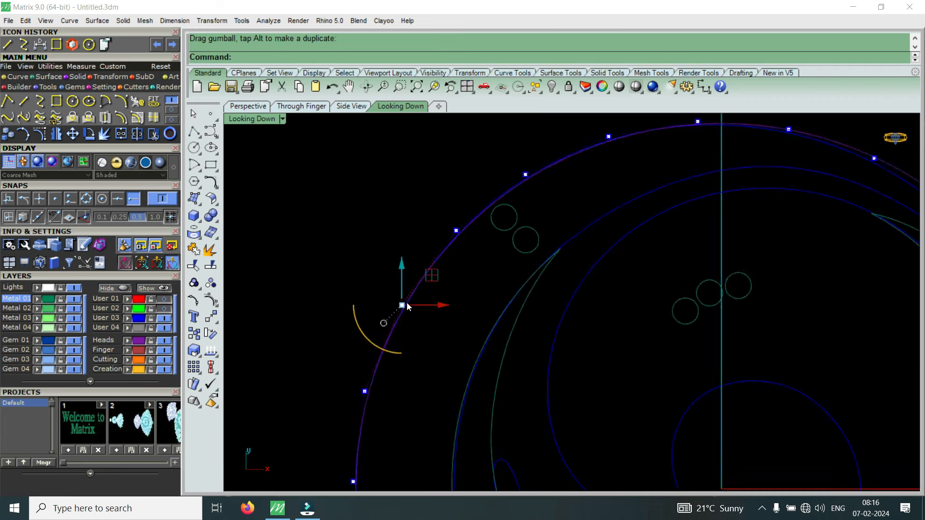
Raise the control point above the upper-left stone circles slightly to match the guide circle
{"action": "scroll", "coordinate": [482, 248], "scroll_direction": "up", "scroll_amount": 6}
{"action": "left_click_drag", "start_coordinate": [365, 249], "coordinate": [407, 309]}
{"action": "scroll", "coordinate": [396, 260], "scroll_direction": "up", "scroll_amount": 4}
{"action": "left_click_drag", "start_coordinate": [378, 248], "coordinate": [406, 247]}
{"action": "scroll", "coordinate": [405, 250], "scroll_direction": "down", "scroll_amount": 5}
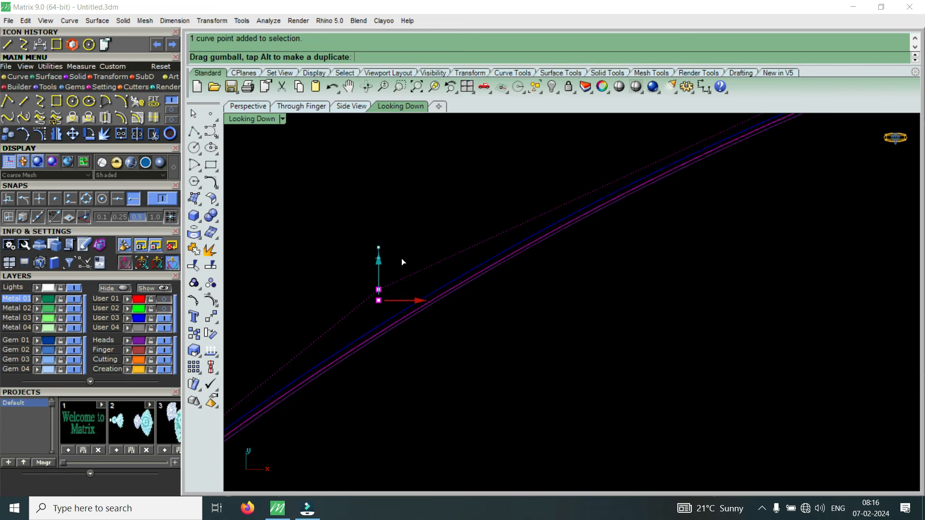
{"action": "scroll", "coordinate": [417, 267], "scroll_direction": "down", "scroll_amount": 4}
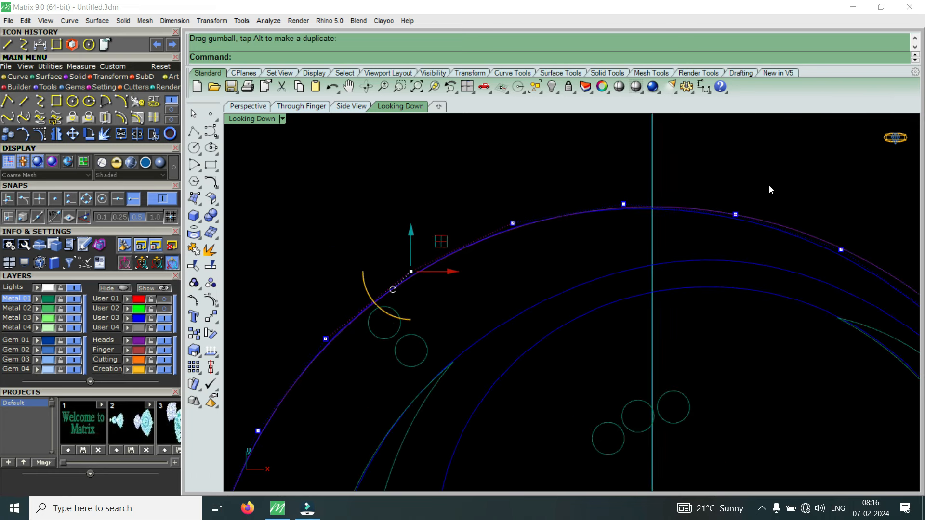
Examine how closely the outer curve follows the guide circle along its top and lower-left sides
{"action": "scroll", "coordinate": [765, 196], "scroll_direction": "up", "scroll_amount": 10}
{"action": "scroll", "coordinate": [615, 209], "scroll_direction": "down", "scroll_amount": 8}
{"action": "scroll", "coordinate": [616, 212], "scroll_direction": "down", "scroll_amount": 5}
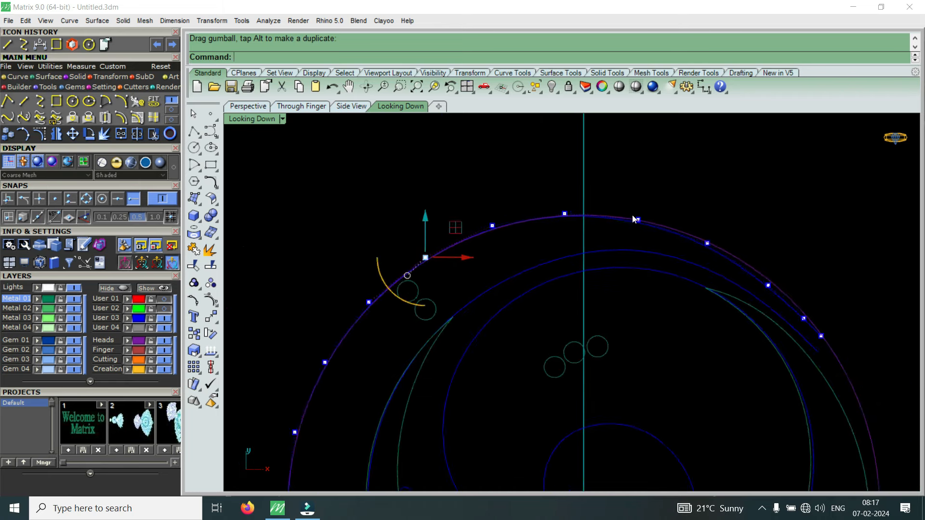
{"action": "scroll", "coordinate": [693, 236], "scroll_direction": "up", "scroll_amount": 6}
{"action": "scroll", "coordinate": [626, 210], "scroll_direction": "down", "scroll_amount": 5}
{"action": "scroll", "coordinate": [611, 204], "scroll_direction": "down", "scroll_amount": 5}
{"action": "scroll", "coordinate": [626, 366], "scroll_direction": "up", "scroll_amount": 8}
{"action": "scroll", "coordinate": [636, 362], "scroll_direction": "up", "scroll_amount": 4}
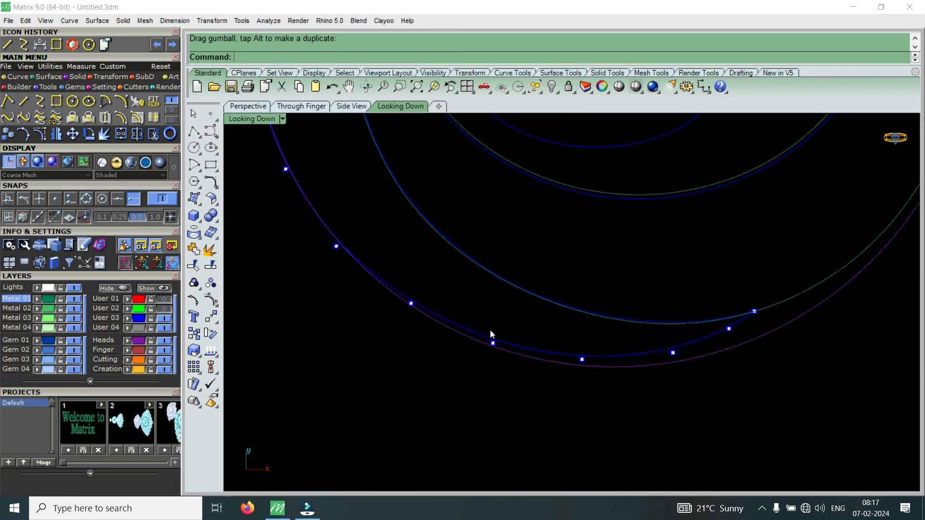
Lower the two neighbouring control points left of the outer curve's bottom slightly towards the guide circle
{"action": "left_click", "coordinate": [497, 345]}
{"action": "scroll", "coordinate": [502, 333], "scroll_direction": "up", "scroll_amount": 4}
{"action": "left_click_drag", "start_coordinate": [495, 316], "coordinate": [499, 321]}
{"action": "scroll", "coordinate": [557, 366], "scroll_direction": "down", "scroll_amount": 6}
{"action": "left_click", "coordinate": [441, 321]}
{"action": "scroll", "coordinate": [442, 311], "scroll_direction": "up", "scroll_amount": 4}
{"action": "left_click_drag", "start_coordinate": [442, 294], "coordinate": [443, 301]}
{"action": "scroll", "coordinate": [453, 338], "scroll_direction": "down", "scroll_amount": 8}
Show the User 02 reference image to compare the crescent's bottom with the guide circle, and hide it again
{"action": "scroll", "coordinate": [613, 366], "scroll_direction": "up", "scroll_amount": 4}
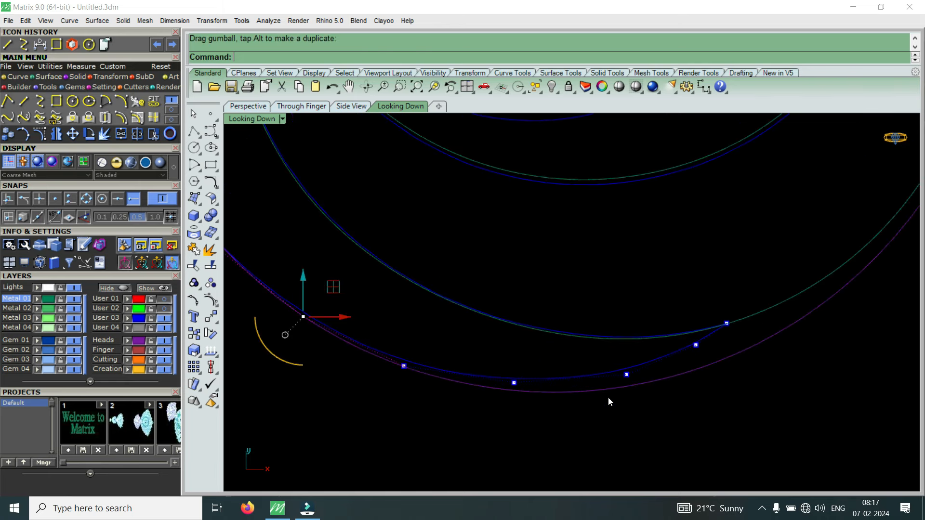
{"action": "scroll", "coordinate": [609, 402], "scroll_direction": "down", "scroll_amount": 6}
{"action": "scroll", "coordinate": [587, 389], "scroll_direction": "up", "scroll_amount": 5}
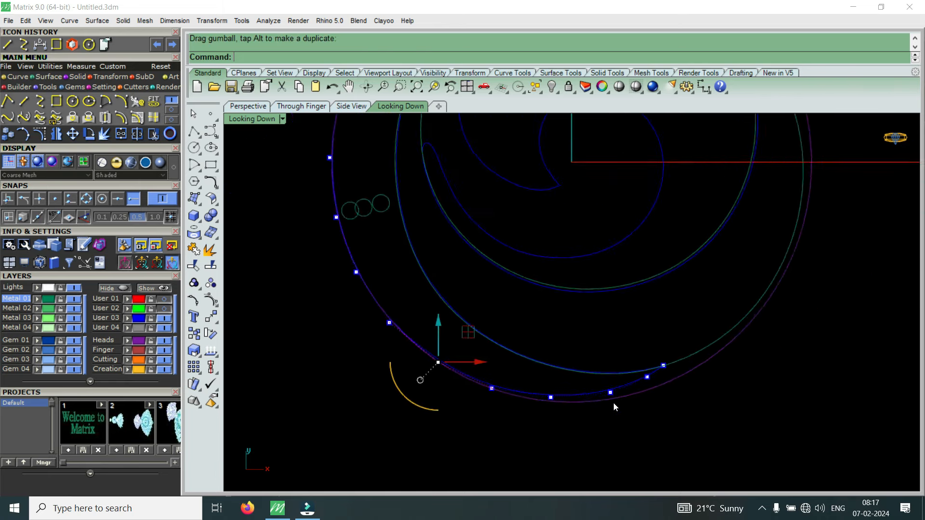
{"action": "left_click", "coordinate": [163, 310]}
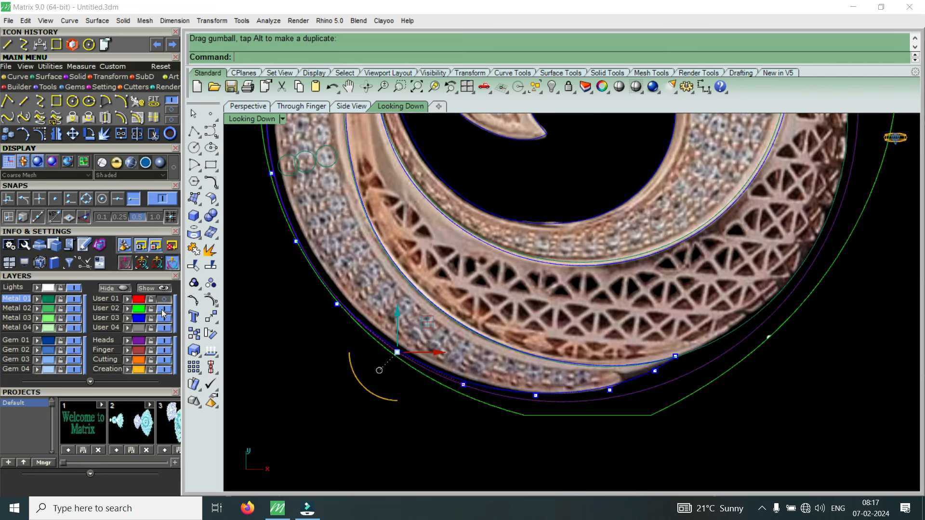
{"action": "left_click", "coordinate": [162, 311]}
{"action": "left_click", "coordinate": [163, 310]}
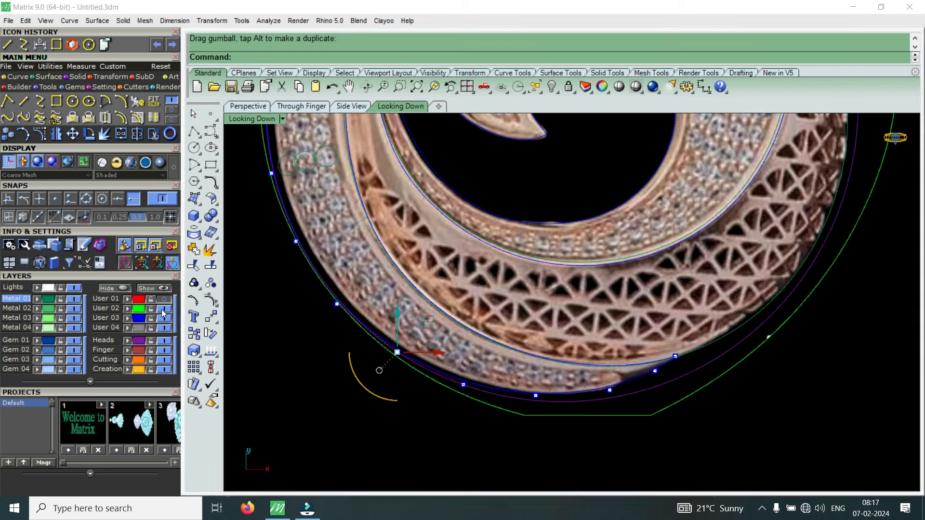
{"action": "left_click", "coordinate": [163, 310]}
Lower the control point just right of the outer curve's bottom slightly and compare it with the User 02 reference image
{"action": "scroll", "coordinate": [610, 394], "scroll_direction": "up", "scroll_amount": 6}
{"action": "left_click", "coordinate": [615, 398]}
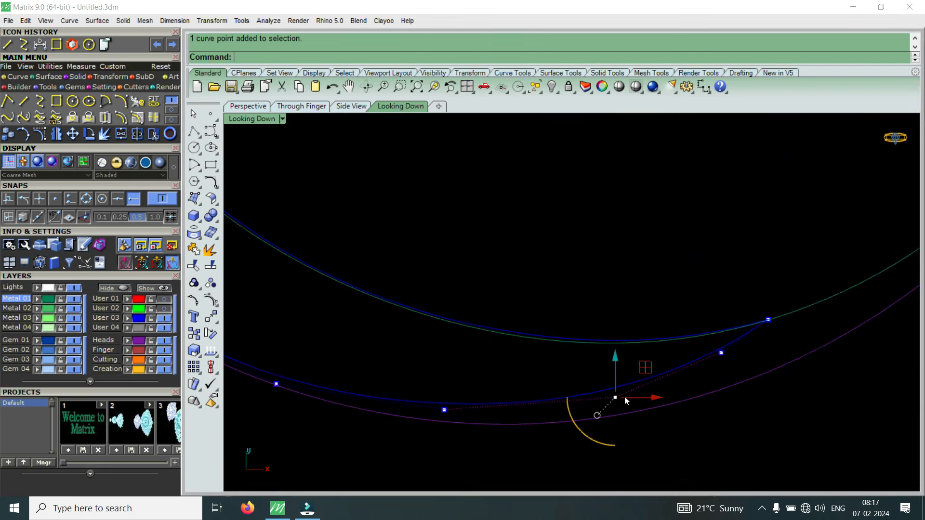
{"action": "left_click_drag", "start_coordinate": [614, 360], "coordinate": [615, 362]}
{"action": "scroll", "coordinate": [626, 404], "scroll_direction": "down", "scroll_amount": 8}
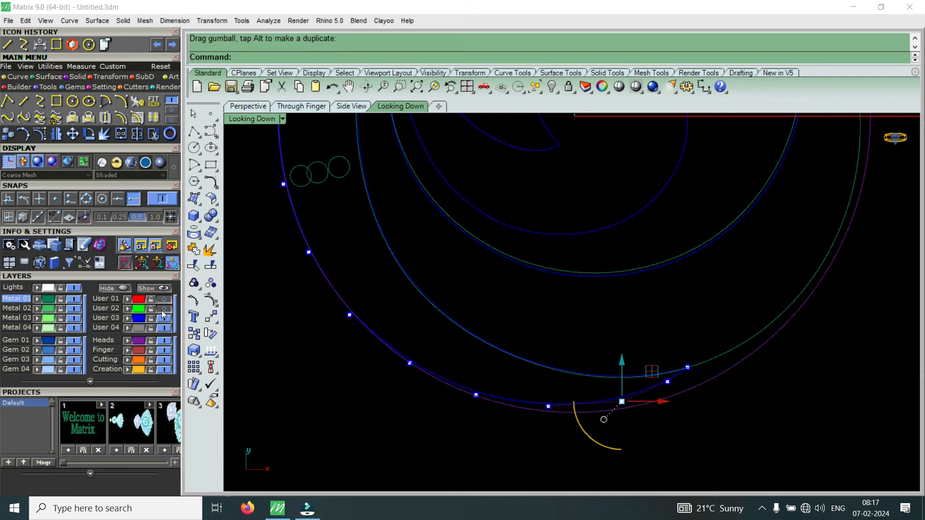
{"action": "left_click", "coordinate": [163, 310]}
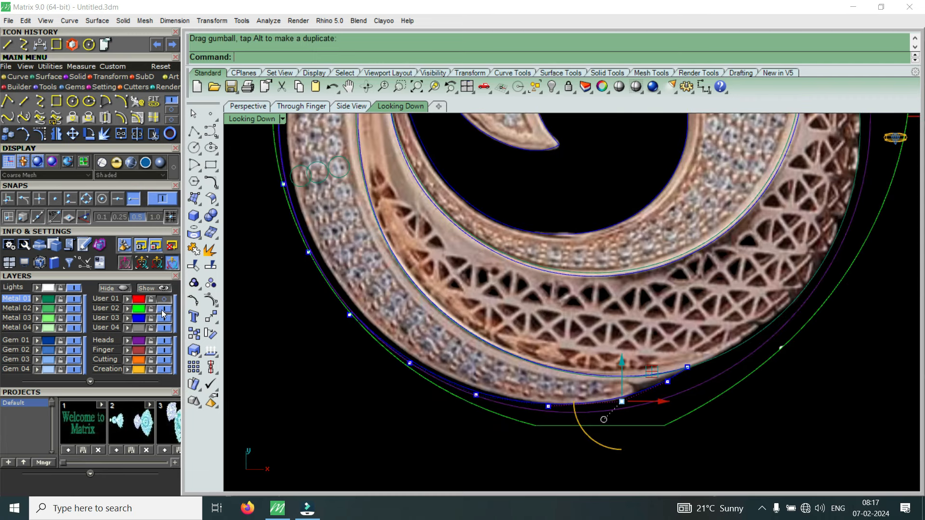
{"action": "left_click", "coordinate": [163, 311]}
{"action": "scroll", "coordinate": [615, 383], "scroll_direction": "down", "scroll_amount": 8}
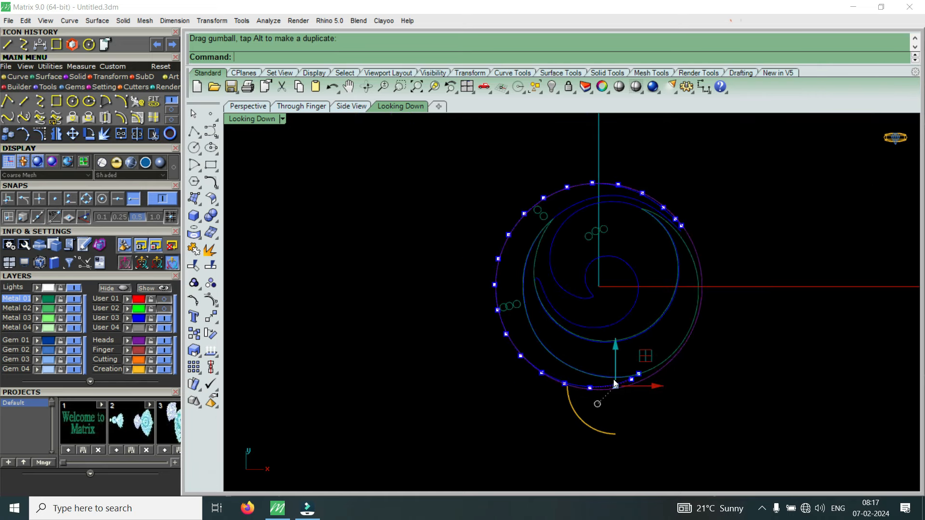
Nudge the control point outside the upper-left stone circles vertically so the outer curve follows the guide circle
{"action": "scroll", "coordinate": [600, 203], "scroll_direction": "up", "scroll_amount": 5}
{"action": "scroll", "coordinate": [383, 242], "scroll_direction": "up", "scroll_amount": 2}
{"action": "scroll", "coordinate": [384, 242], "scroll_direction": "up", "scroll_amount": 4}
{"action": "left_click", "coordinate": [376, 251]}
{"action": "scroll", "coordinate": [374, 225], "scroll_direction": "up", "scroll_amount": 2}
{"action": "scroll", "coordinate": [378, 218], "scroll_direction": "up", "scroll_amount": 1}
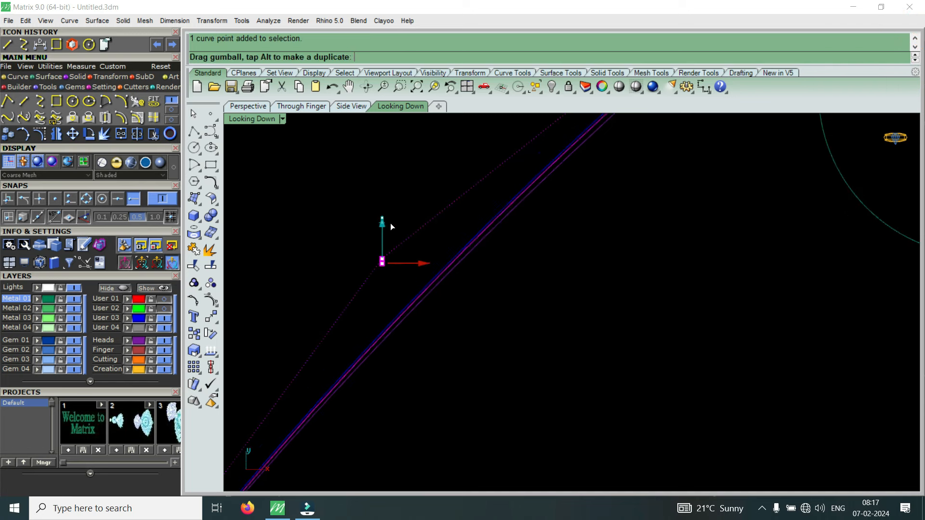
{"action": "scroll", "coordinate": [387, 270], "scroll_direction": "down", "scroll_amount": 5}
{"action": "scroll", "coordinate": [405, 290], "scroll_direction": "down", "scroll_amount": 4}
Shift the outer curve's leftmost control point slightly outward to meet the guide circle
{"action": "scroll", "coordinate": [325, 438], "scroll_direction": "up", "scroll_amount": 12}
{"action": "scroll", "coordinate": [395, 295], "scroll_direction": "down", "scroll_amount": 4}
{"action": "scroll", "coordinate": [399, 284], "scroll_direction": "down", "scroll_amount": 3}
{"action": "scroll", "coordinate": [403, 409], "scroll_direction": "up", "scroll_amount": 3}
{"action": "scroll", "coordinate": [338, 322], "scroll_direction": "up", "scroll_amount": 5}
{"action": "left_click", "coordinate": [347, 231]}
{"action": "scroll", "coordinate": [379, 259], "scroll_direction": "up", "scroll_amount": 2}
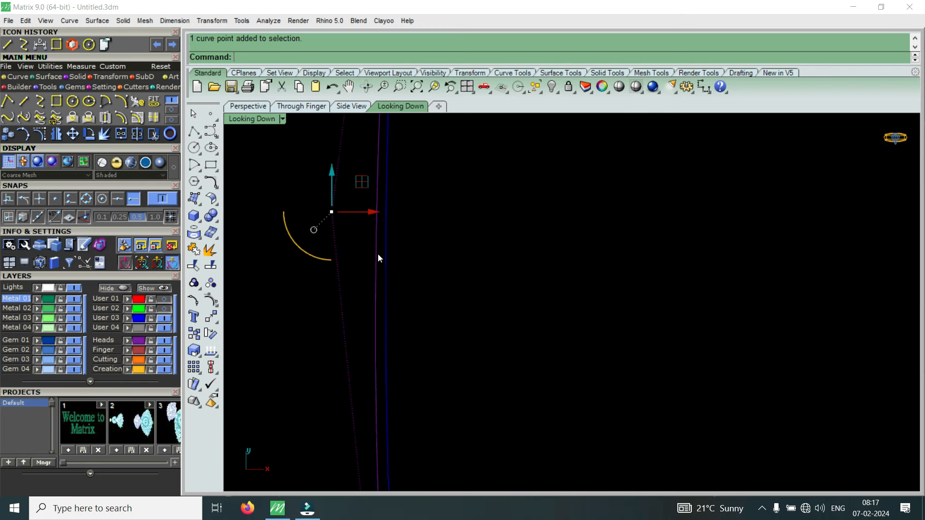
{"action": "left_click_drag", "start_coordinate": [371, 215], "coordinate": [362, 221]}
{"action": "scroll", "coordinate": [363, 227], "scroll_direction": "down", "scroll_amount": 5}
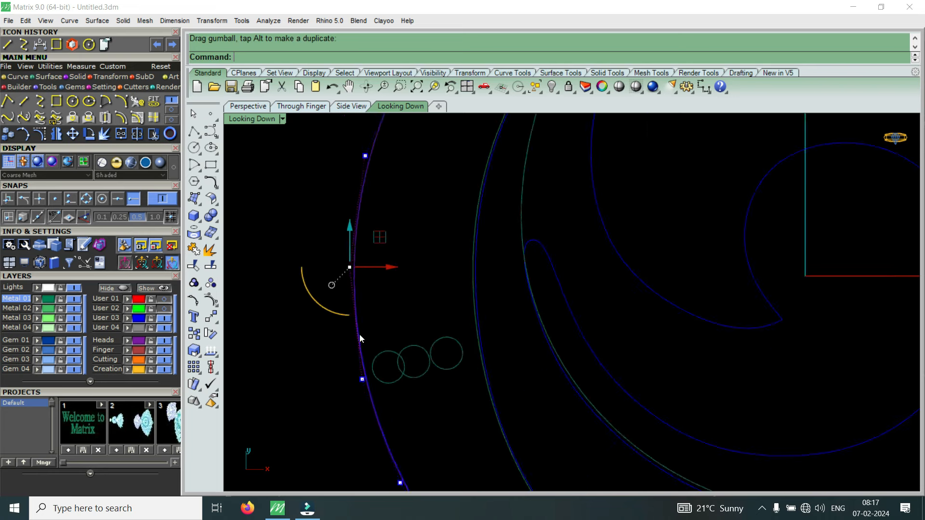
Shift the control point beside the lower-left stone circles horizontally to bring the outer curve onto the guide circle
{"action": "scroll", "coordinate": [351, 337], "scroll_direction": "up", "scroll_amount": 3}
{"action": "scroll", "coordinate": [345, 345], "scroll_direction": "down", "scroll_amount": 4}
{"action": "scroll", "coordinate": [335, 303], "scroll_direction": "up", "scroll_amount": 5}
{"action": "left_click", "coordinate": [351, 353]}
{"action": "scroll", "coordinate": [369, 380], "scroll_direction": "up", "scroll_amount": 4}
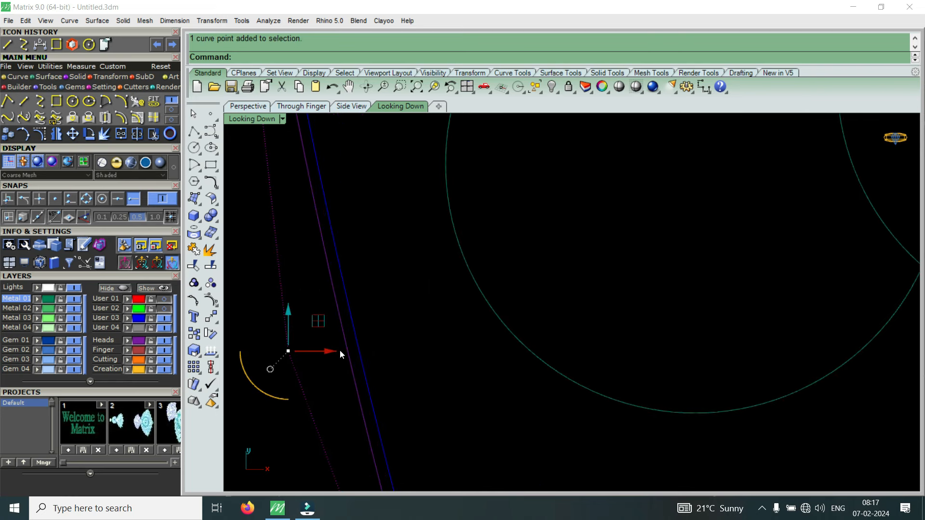
{"action": "left_click_drag", "start_coordinate": [329, 349], "coordinate": [349, 350]}
{"action": "scroll", "coordinate": [383, 334], "scroll_direction": "down", "scroll_amount": 10}
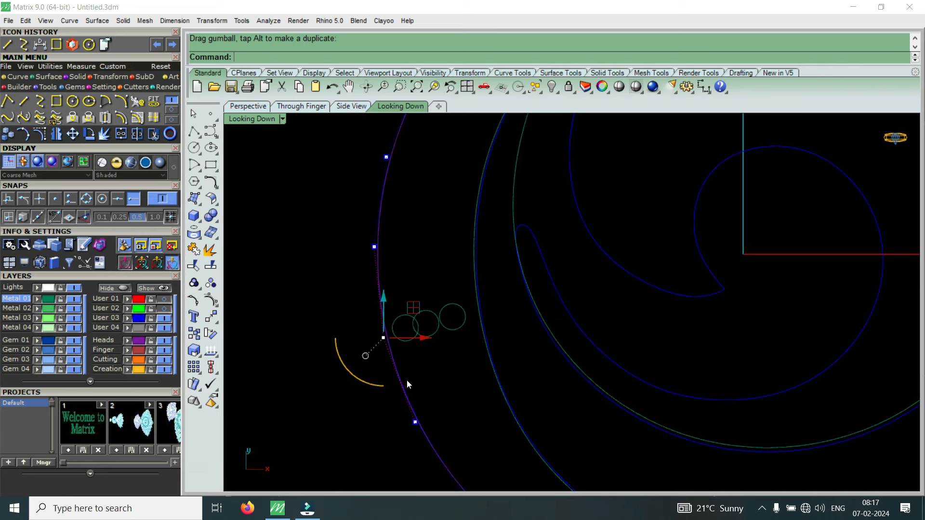
Examine how closely the whole outer curve follows the guide circle, selecting the guide circle for comparison
{"action": "scroll", "coordinate": [424, 308], "scroll_direction": "down", "scroll_amount": 5}
{"action": "scroll", "coordinate": [491, 316], "scroll_direction": "down", "scroll_amount": 1}
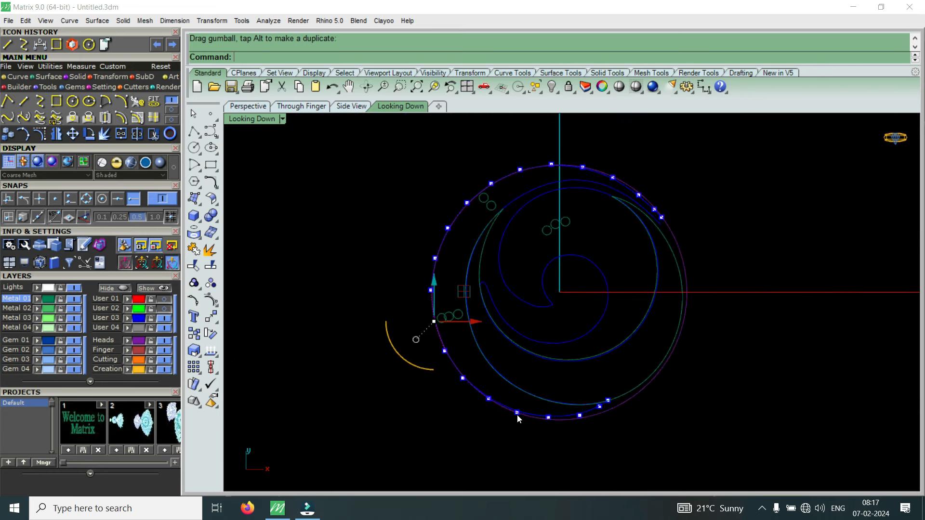
{"action": "scroll", "coordinate": [484, 391], "scroll_direction": "up", "scroll_amount": 6}
{"action": "scroll", "coordinate": [495, 403], "scroll_direction": "up", "scroll_amount": 2}
{"action": "scroll", "coordinate": [430, 349], "scroll_direction": "down", "scroll_amount": 2}
{"action": "scroll", "coordinate": [410, 343], "scroll_direction": "up", "scroll_amount": 1}
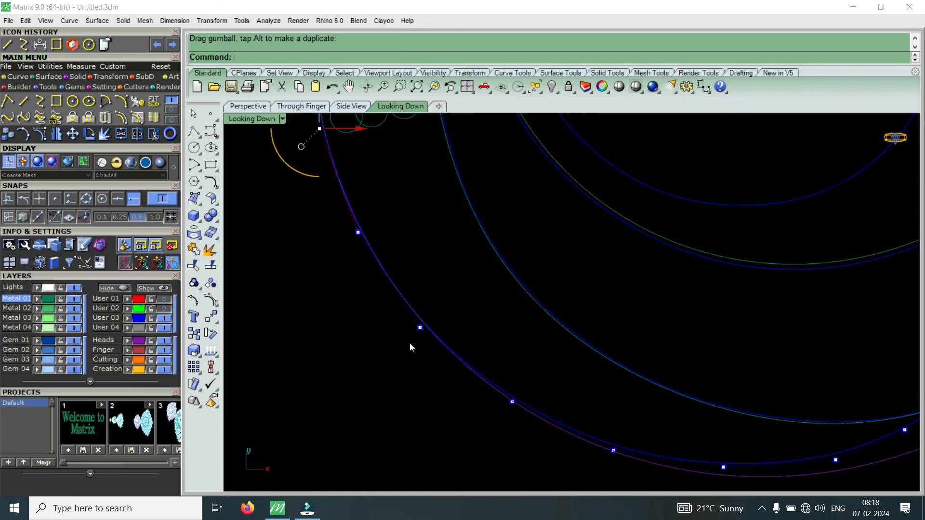
{"action": "scroll", "coordinate": [389, 319], "scroll_direction": "down", "scroll_amount": 3}
{"action": "scroll", "coordinate": [429, 345], "scroll_direction": "down", "scroll_amount": 2}
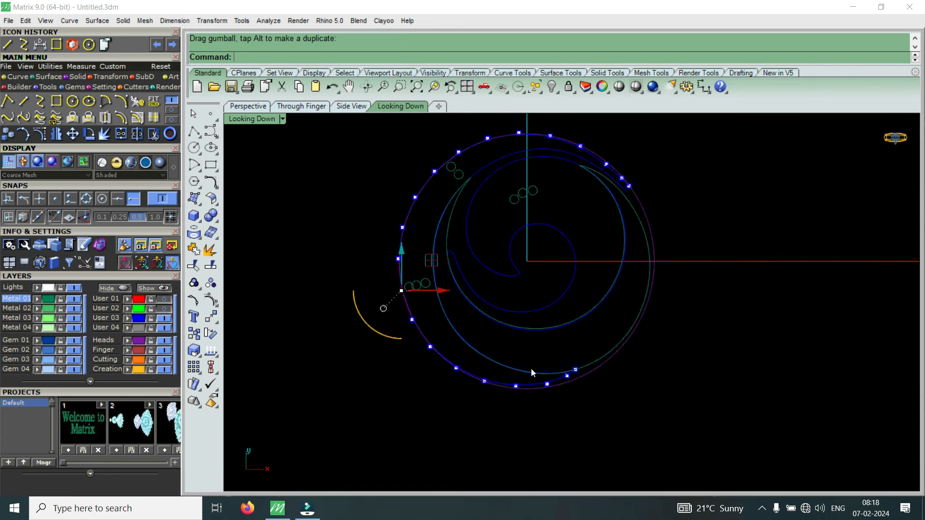
{"action": "scroll", "coordinate": [525, 347], "scroll_direction": "down", "scroll_amount": 2}
{"action": "scroll", "coordinate": [585, 213], "scroll_direction": "up", "scroll_amount": 4}
{"action": "scroll", "coordinate": [569, 253], "scroll_direction": "down", "scroll_amount": 4}
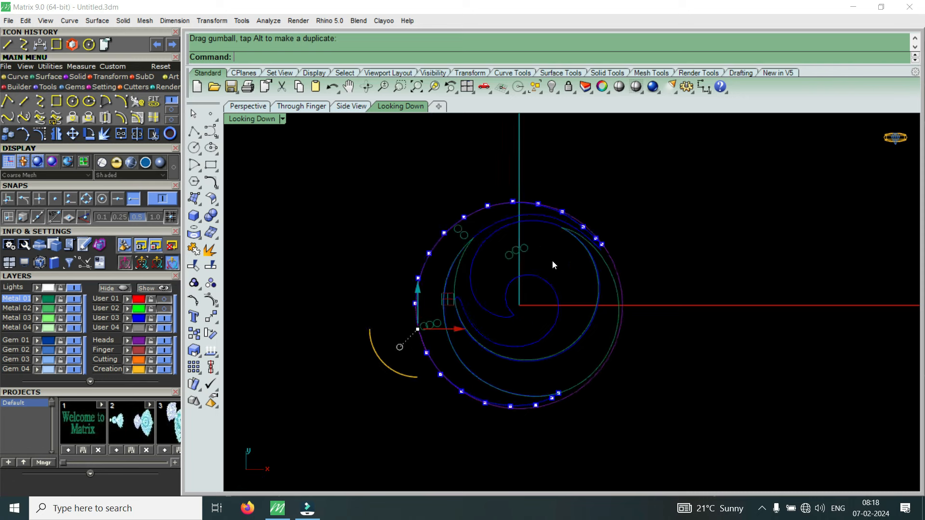
{"action": "scroll", "coordinate": [642, 296], "scroll_direction": "up", "scroll_amount": 1}
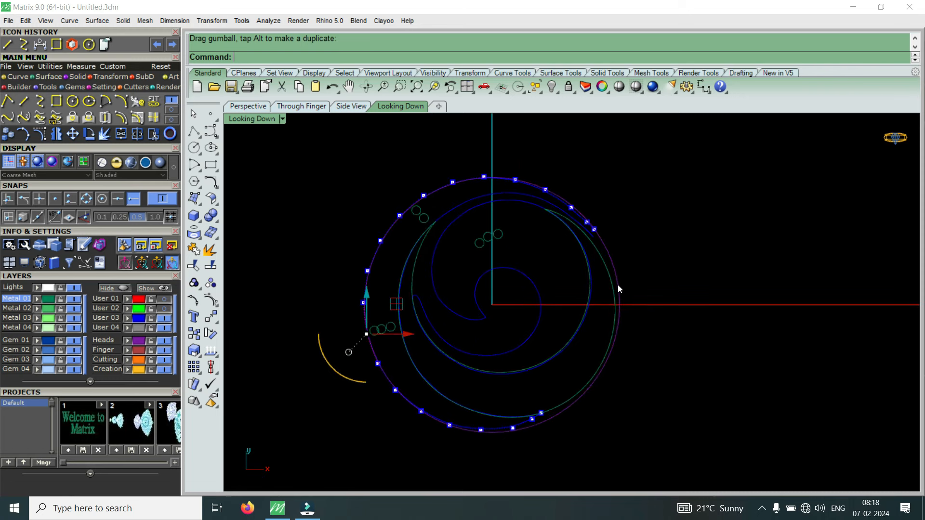
{"action": "left_click", "coordinate": [618, 285]}
{"action": "scroll", "coordinate": [352, 328], "scroll_direction": "up", "scroll_amount": 4}
{"action": "scroll", "coordinate": [414, 340], "scroll_direction": "down", "scroll_amount": 2}
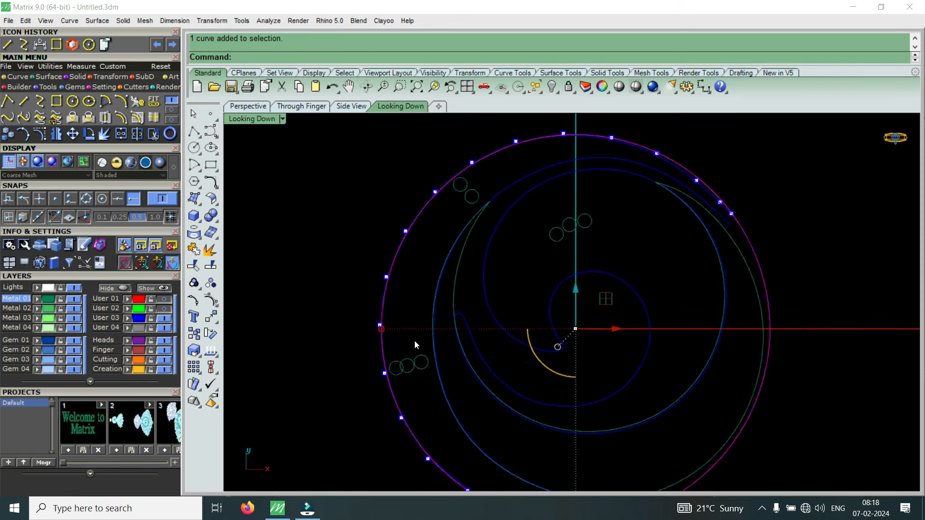
{"action": "scroll", "coordinate": [414, 340], "scroll_direction": "down", "scroll_amount": 2}
{"action": "scroll", "coordinate": [616, 216], "scroll_direction": "up", "scroll_amount": 3}
{"action": "scroll", "coordinate": [627, 212], "scroll_direction": "down", "scroll_amount": 2}
{"action": "scroll", "coordinate": [681, 240], "scroll_direction": "up", "scroll_amount": 2}
Fine-tune the third control point from the outer curve's upper-right end and the one just left of its top
{"action": "left_click_drag", "start_coordinate": [675, 200], "coordinate": [745, 289]}
{"action": "scroll", "coordinate": [706, 241], "scroll_direction": "up", "scroll_amount": 2}
{"action": "scroll", "coordinate": [712, 237], "scroll_direction": "down", "scroll_amount": 4}
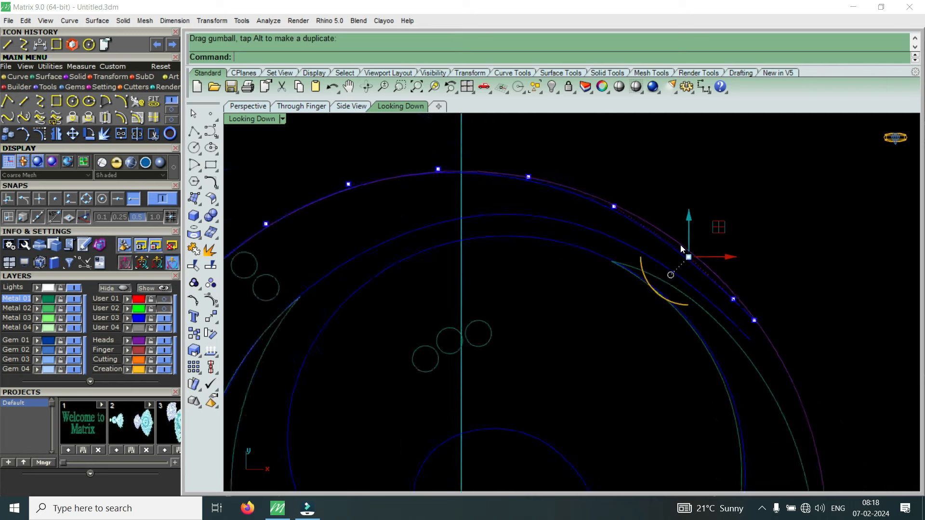
{"action": "scroll", "coordinate": [482, 182], "scroll_direction": "up", "scroll_amount": 2}
{"action": "left_click_drag", "start_coordinate": [464, 153], "coordinate": [526, 214]}
{"action": "scroll", "coordinate": [484, 158], "scroll_direction": "up", "scroll_amount": 2}
{"action": "left_click_drag", "start_coordinate": [486, 155], "coordinate": [494, 157]}
{"action": "scroll", "coordinate": [501, 190], "scroll_direction": "down", "scroll_amount": 3}
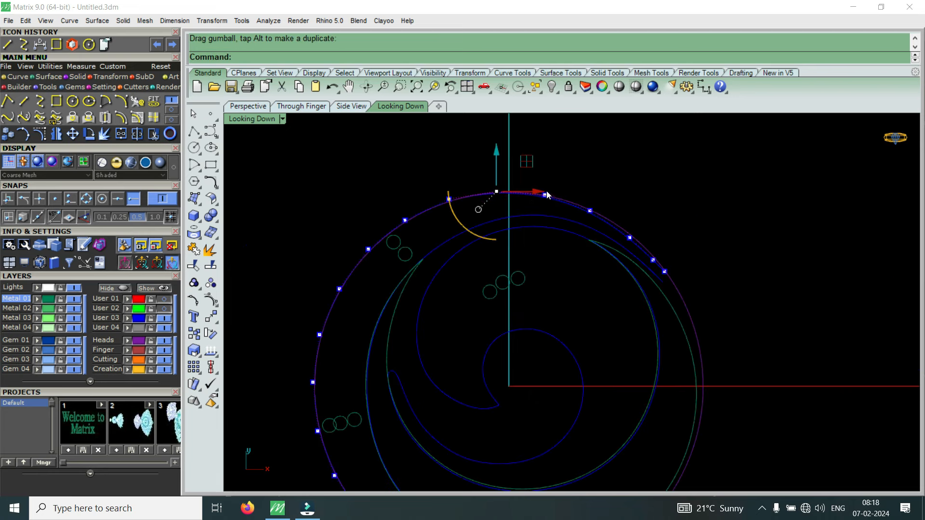
Compare the outer curve's top and bottom with the User 02 reference image, then hide it and inspect the curve alone
{"action": "left_click", "coordinate": [164, 309]}
{"action": "scroll", "coordinate": [559, 216], "scroll_direction": "up", "scroll_amount": 2}
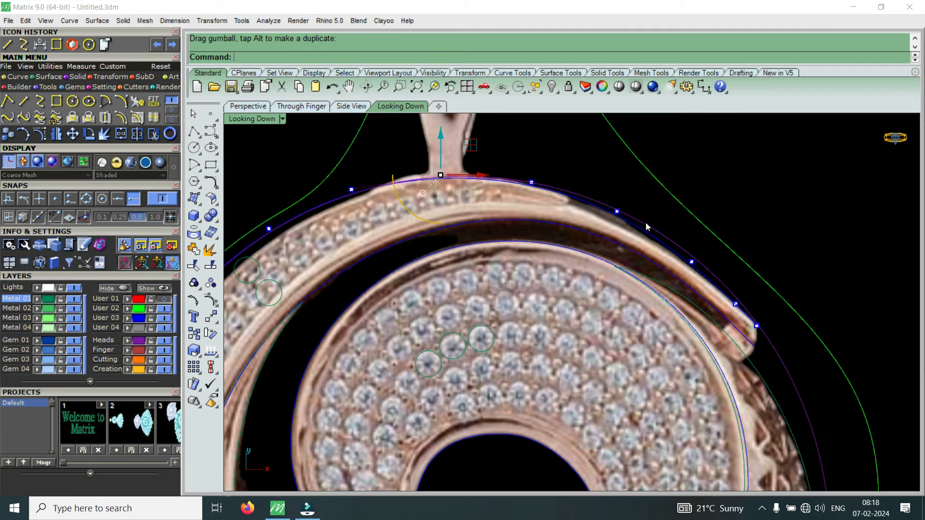
{"action": "scroll", "coordinate": [645, 229], "scroll_direction": "down", "scroll_amount": 4}
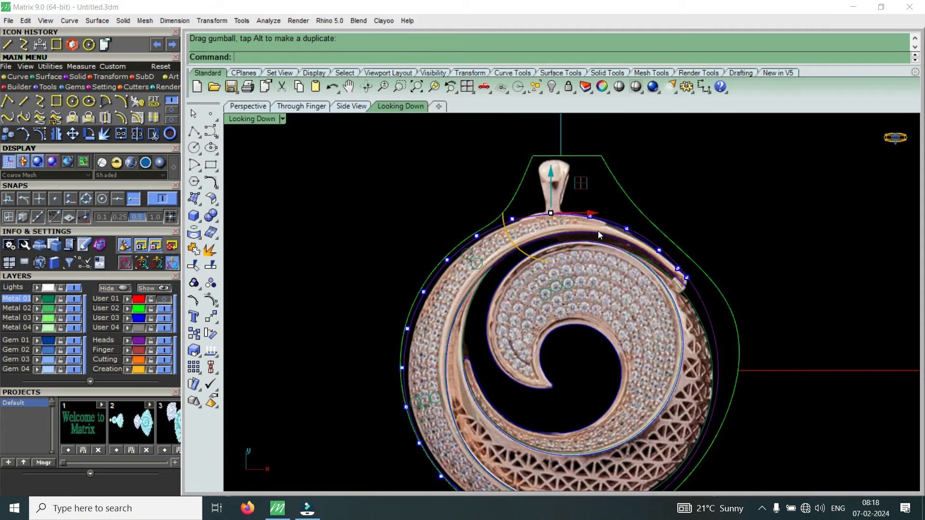
{"action": "scroll", "coordinate": [626, 289], "scroll_direction": "down", "scroll_amount": 1}
{"action": "scroll", "coordinate": [596, 424], "scroll_direction": "up", "scroll_amount": 5}
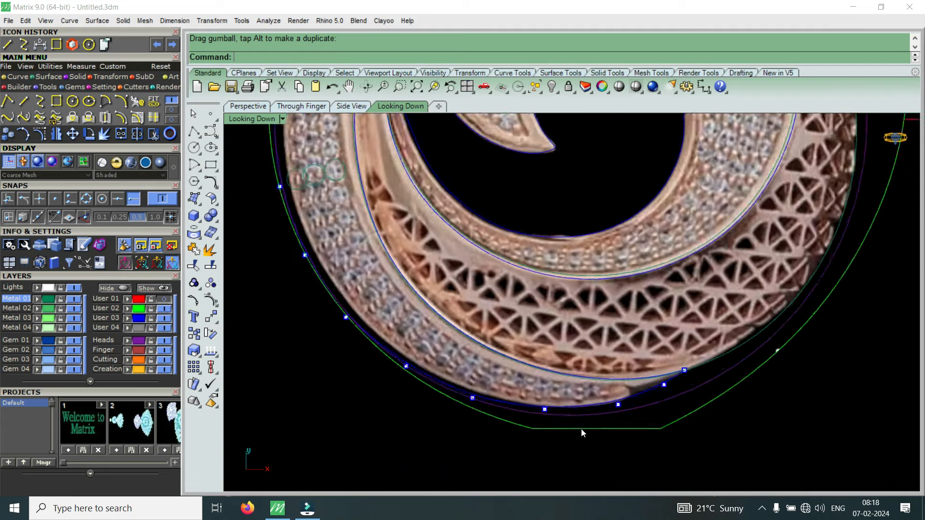
{"action": "scroll", "coordinate": [621, 400], "scroll_direction": "down", "scroll_amount": 3}
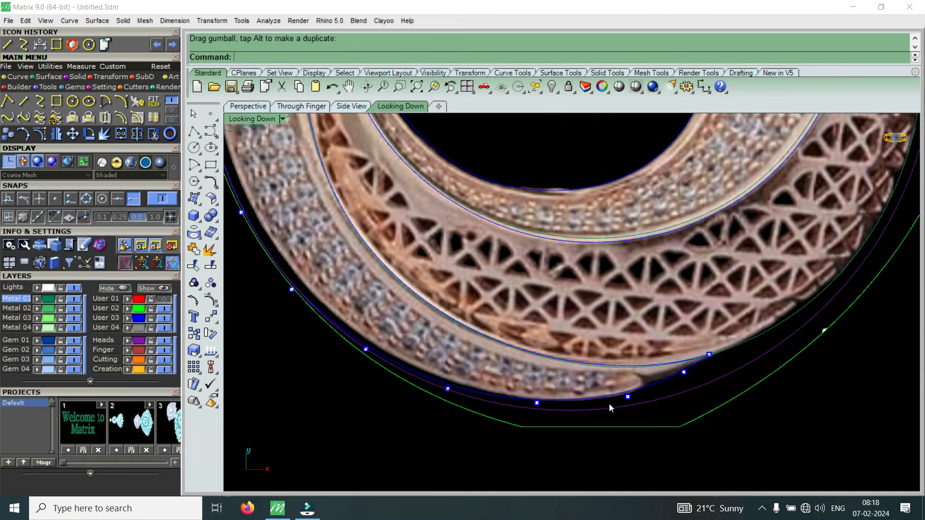
{"action": "scroll", "coordinate": [442, 396], "scroll_direction": "down", "scroll_amount": 3}
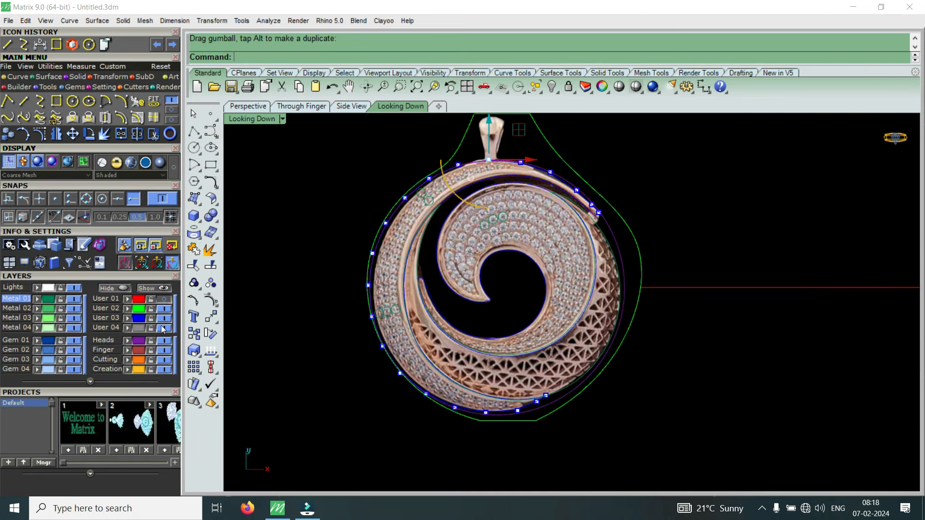
{"action": "left_click", "coordinate": [164, 308]}
{"action": "scroll", "coordinate": [454, 408], "scroll_direction": "up", "scroll_amount": 5}
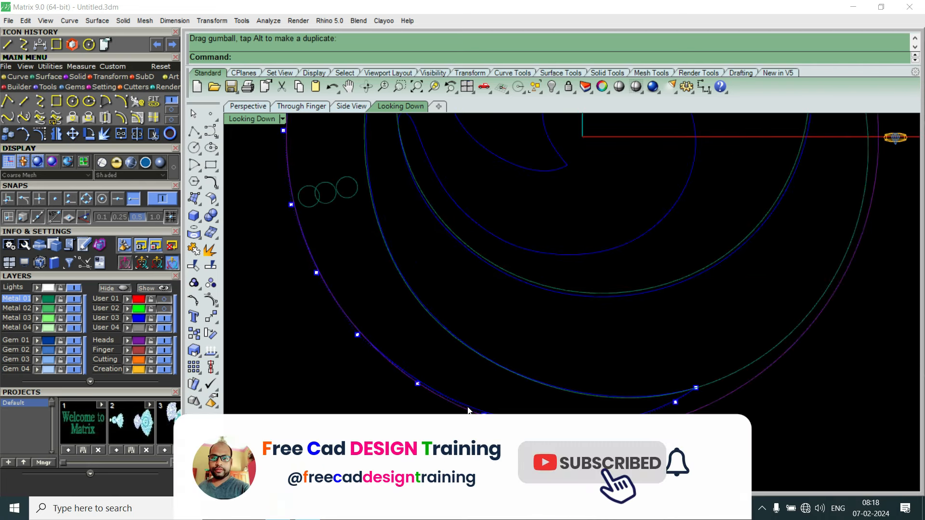
{"action": "scroll", "coordinate": [467, 410], "scroll_direction": "down", "scroll_amount": 5}
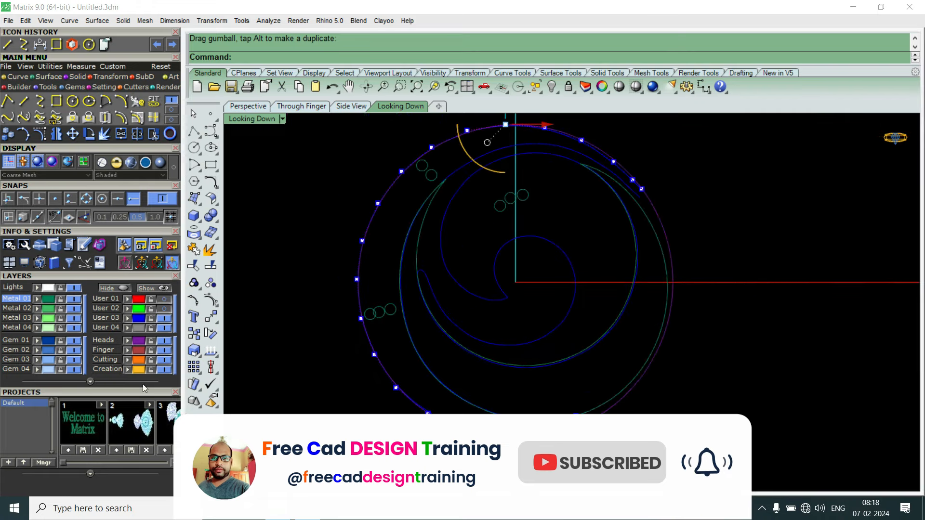
Show the User 02 reference image, raise the two bottom control points slightly, and adjust the next one to their left
{"action": "left_click", "coordinate": [164, 308]}
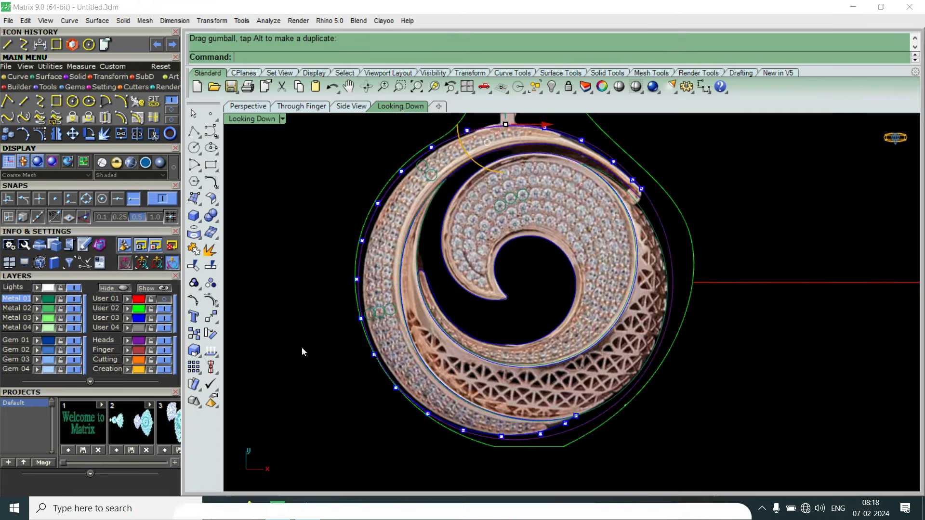
{"action": "scroll", "coordinate": [473, 452], "scroll_direction": "up", "scroll_amount": 5}
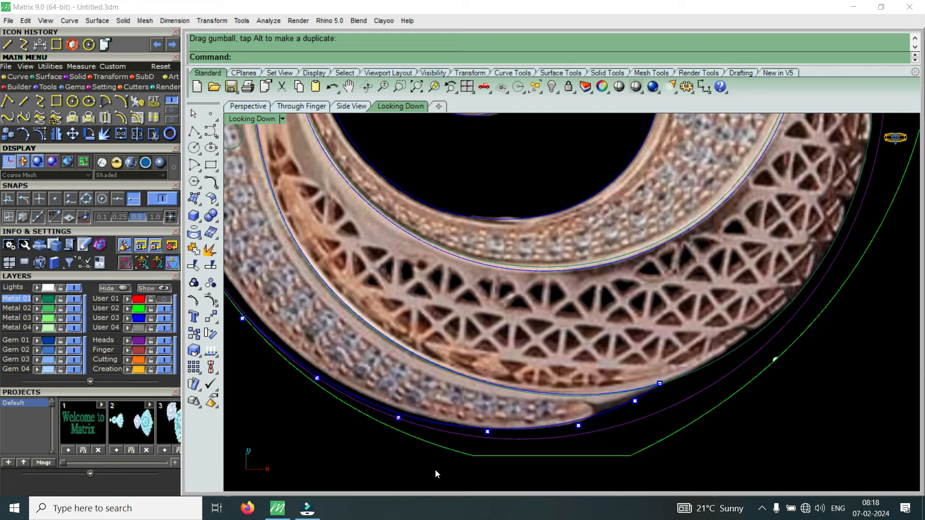
{"action": "left_click_drag", "start_coordinate": [431, 470], "coordinate": [596, 418]}
{"action": "scroll", "coordinate": [534, 426], "scroll_direction": "up", "scroll_amount": 3}
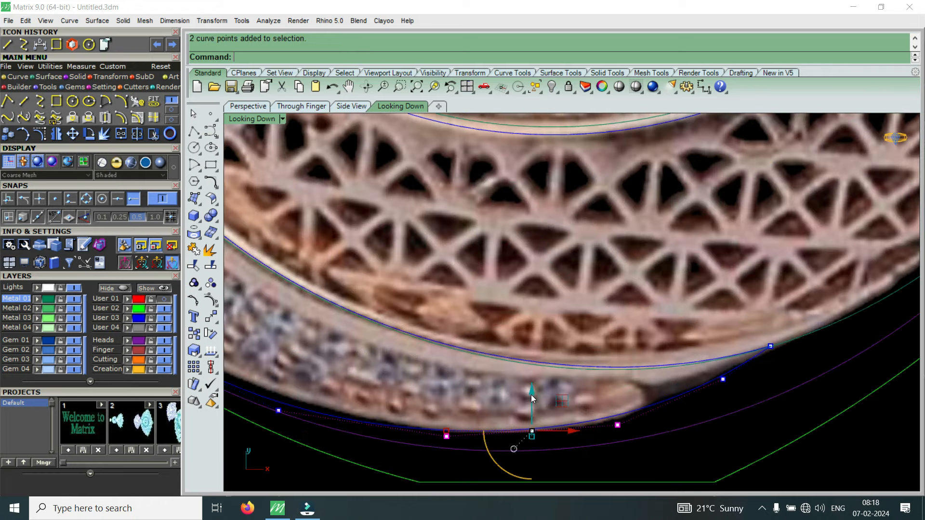
{"action": "left_click_drag", "start_coordinate": [529, 392], "coordinate": [534, 391]}
{"action": "scroll", "coordinate": [580, 414], "scroll_direction": "down", "scroll_amount": 4}
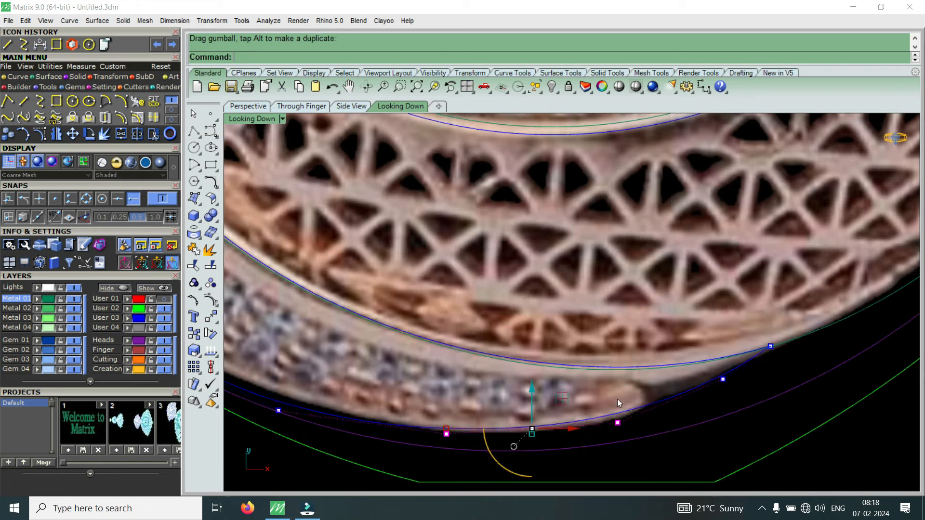
{"action": "left_click_drag", "start_coordinate": [402, 455], "coordinate": [497, 395]}
{"action": "scroll", "coordinate": [478, 399], "scroll_direction": "up", "scroll_amount": 2}
{"action": "scroll", "coordinate": [499, 394], "scroll_direction": "down", "scroll_amount": 6}
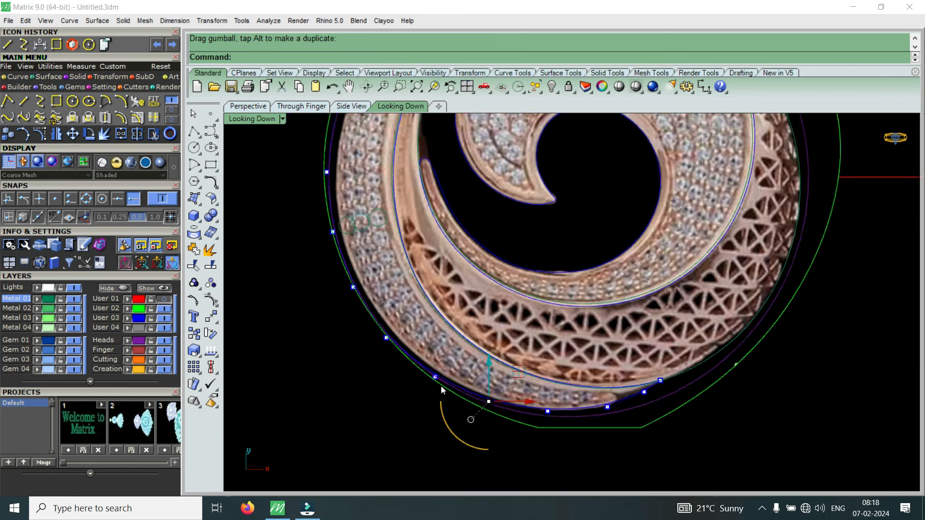
Fine-tune the two neighbouring control points along the outer curve's lower left against the reference image
{"action": "scroll", "coordinate": [437, 387], "scroll_direction": "up", "scroll_amount": 4}
{"action": "left_click_drag", "start_coordinate": [381, 423], "coordinate": [532, 366]}
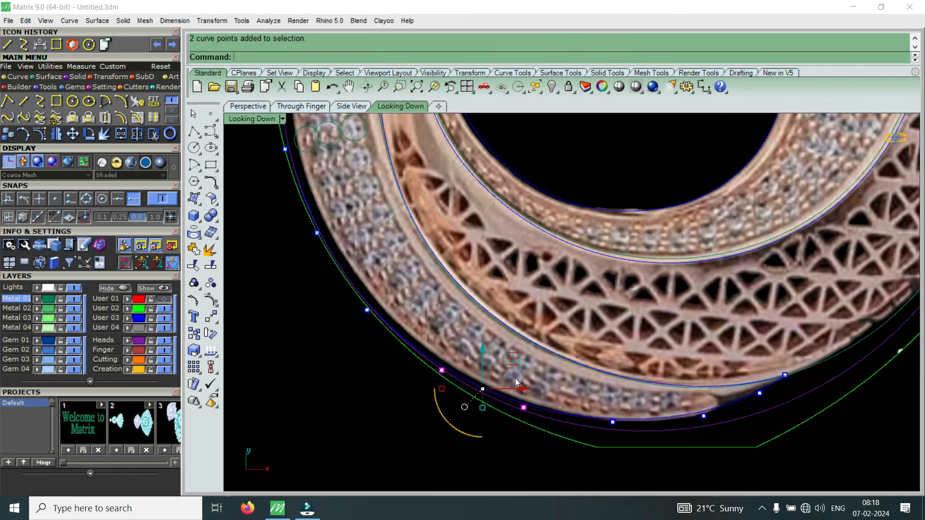
{"action": "scroll", "coordinate": [516, 377], "scroll_direction": "up", "scroll_amount": 2}
{"action": "left_click_drag", "start_coordinate": [508, 455], "coordinate": [534, 385]}
{"action": "scroll", "coordinate": [510, 395], "scroll_direction": "down", "scroll_amount": 2}
{"action": "left_click_drag", "start_coordinate": [396, 408], "coordinate": [453, 351]}
{"action": "scroll", "coordinate": [468, 369], "scroll_direction": "up", "scroll_amount": 2}
{"action": "scroll", "coordinate": [453, 351], "scroll_direction": "down", "scroll_amount": 2}
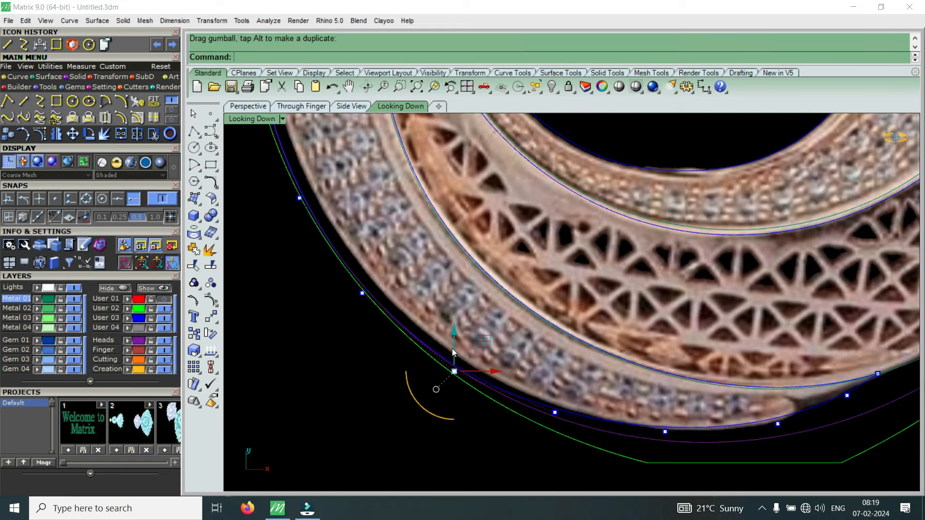
Hide the User 02 reference image and lower the outer curve's bottommost control point slightly towards the guide circle
{"action": "left_click", "coordinate": [165, 309]}
{"action": "scroll", "coordinate": [429, 379], "scroll_direction": "down", "scroll_amount": 6}
{"action": "scroll", "coordinate": [492, 391], "scroll_direction": "down", "scroll_amount": 2}
{"action": "scroll", "coordinate": [492, 390], "scroll_direction": "up", "scroll_amount": 5}
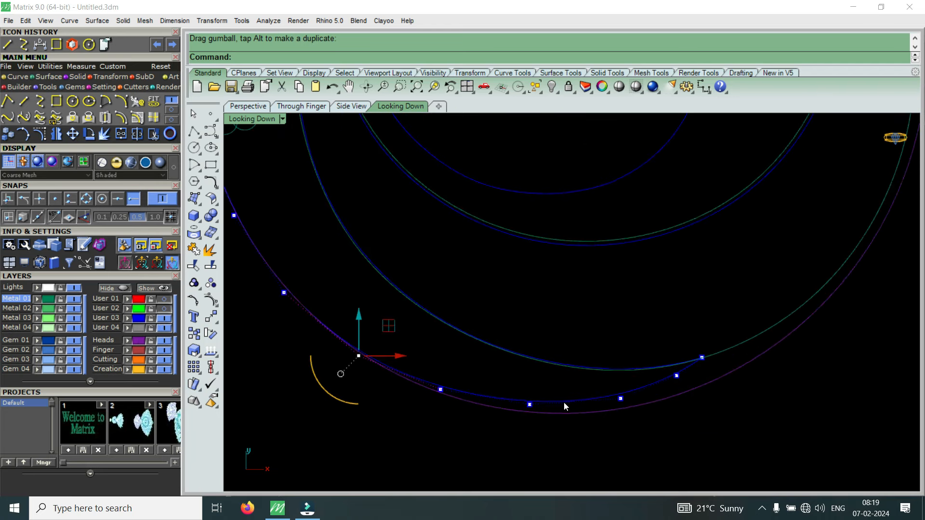
{"action": "left_click", "coordinate": [521, 403]}
{"action": "scroll", "coordinate": [524, 389], "scroll_direction": "up", "scroll_amount": 2}
{"action": "scroll", "coordinate": [522, 386], "scroll_direction": "up", "scroll_amount": 2}
{"action": "left_click_drag", "start_coordinate": [524, 378], "coordinate": [535, 381]}
{"action": "scroll", "coordinate": [531, 383], "scroll_direction": "down", "scroll_amount": 6}
Nudge the outer curve's lower-left control point vertically to match the guide circle and turn off the control points
{"action": "left_click", "coordinate": [646, 376]}
{"action": "scroll", "coordinate": [317, 376], "scroll_direction": "up", "scroll_amount": 3}
{"action": "left_click_drag", "start_coordinate": [324, 375], "coordinate": [403, 304]}
{"action": "scroll", "coordinate": [433, 346], "scroll_direction": "down", "scroll_amount": 3}
{"action": "scroll", "coordinate": [389, 311], "scroll_direction": "up", "scroll_amount": 3}
{"action": "scroll", "coordinate": [371, 289], "scroll_direction": "up", "scroll_amount": 2}
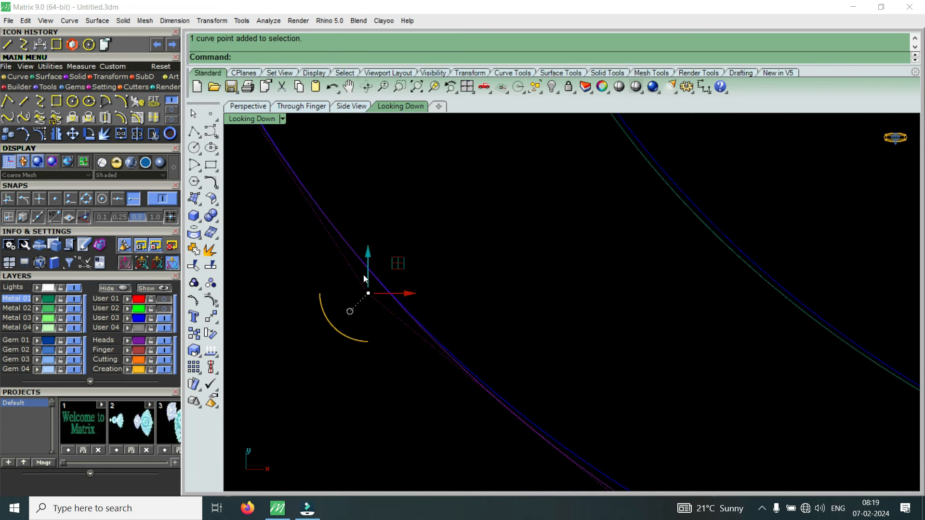
{"action": "left_click", "coordinate": [369, 260]}
{"action": "scroll", "coordinate": [375, 333], "scroll_direction": "down", "scroll_amount": 5}
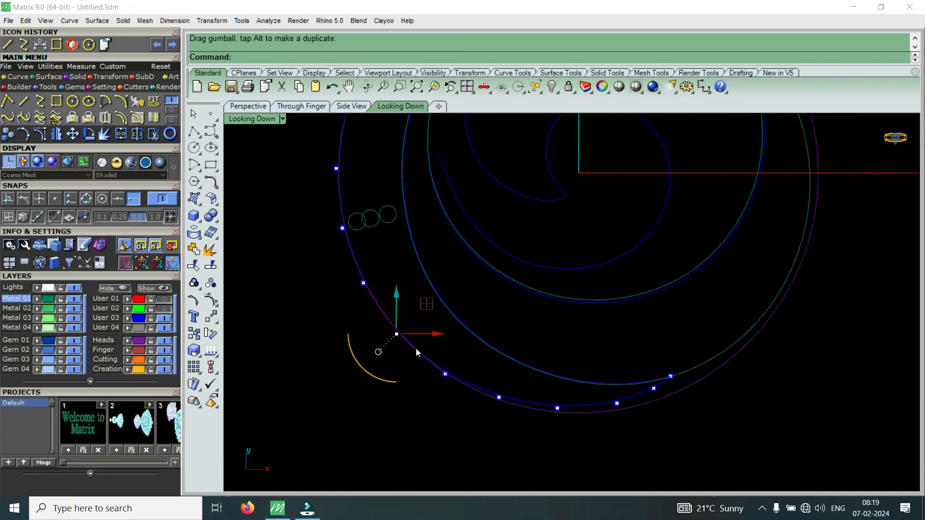
{"action": "scroll", "coordinate": [457, 314], "scroll_direction": "up", "scroll_amount": 5}
{"action": "key", "text": "Escape"}
{"action": "key", "text": "Escape"}
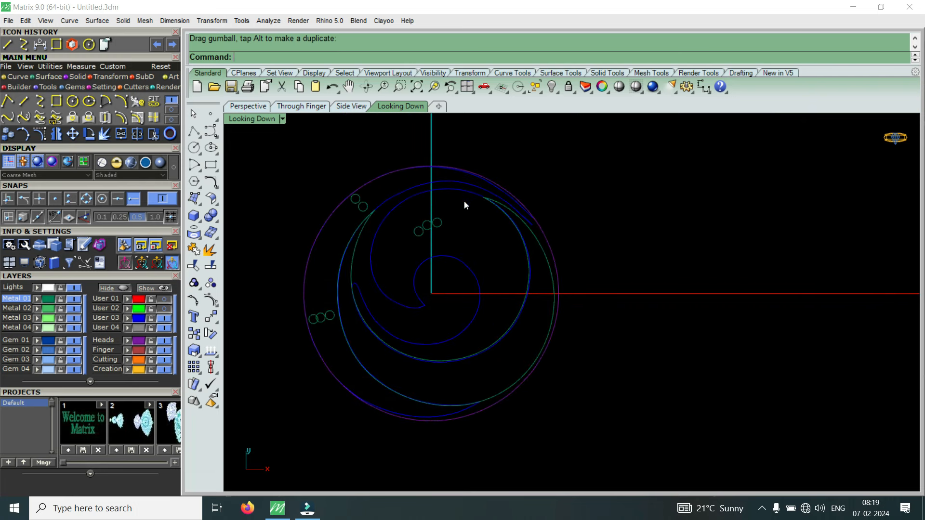
Delete the purple guide circle around the origin and briefly show the User 01 layer to compare the curves with its red circle
{"action": "left_click", "coordinate": [557, 274]}
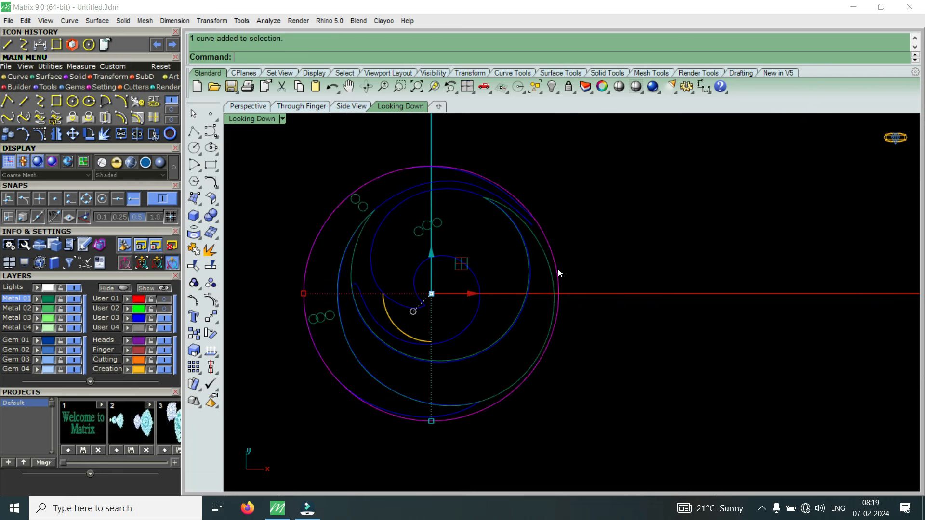
{"action": "key", "text": "Delete"}
{"action": "left_click", "coordinate": [160, 299]}
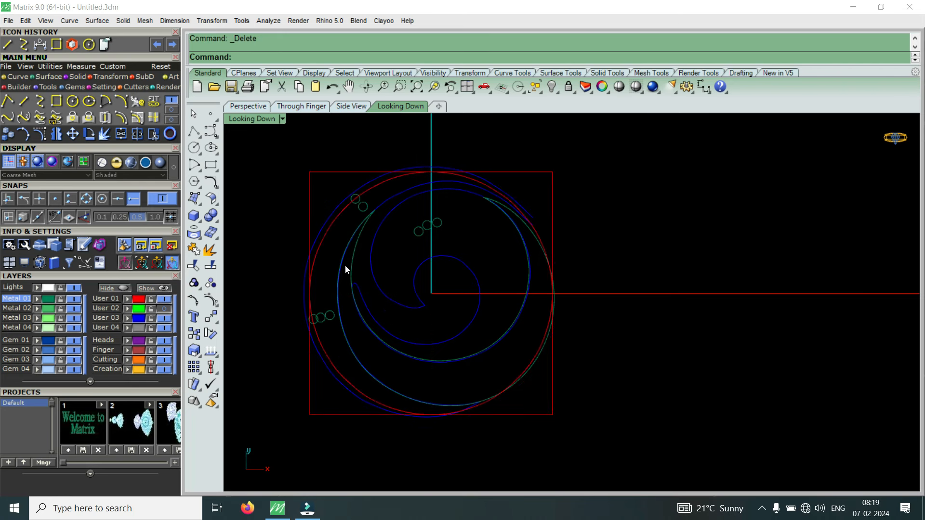
{"action": "scroll", "coordinate": [346, 203], "scroll_direction": "up", "scroll_amount": 3}
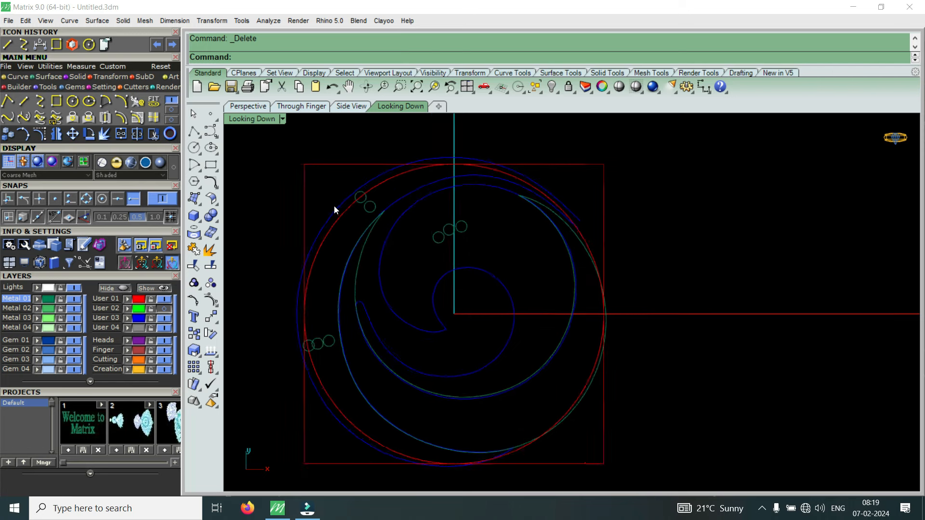
{"action": "left_click", "coordinate": [164, 299]}
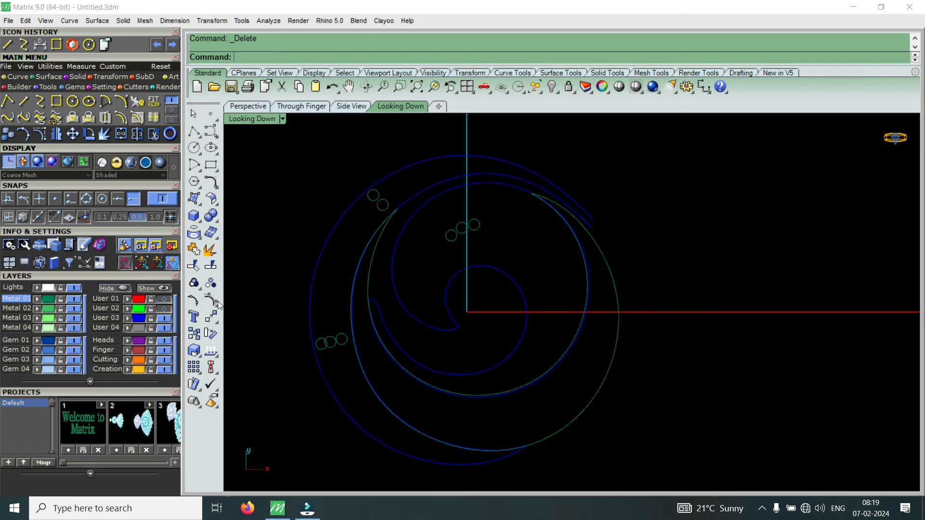
Show the crescent outer curve's control points and shift its upper-right point slightly outwards
{"action": "left_click", "coordinate": [599, 384]}
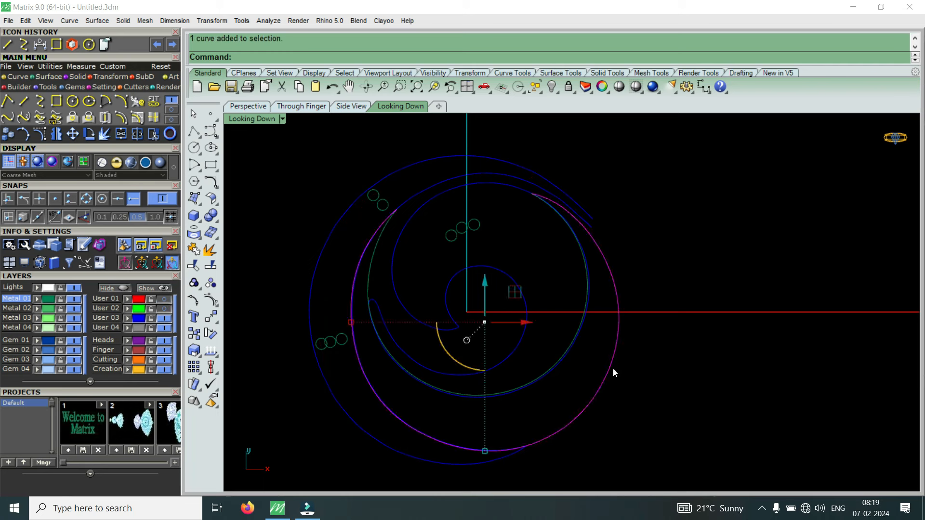
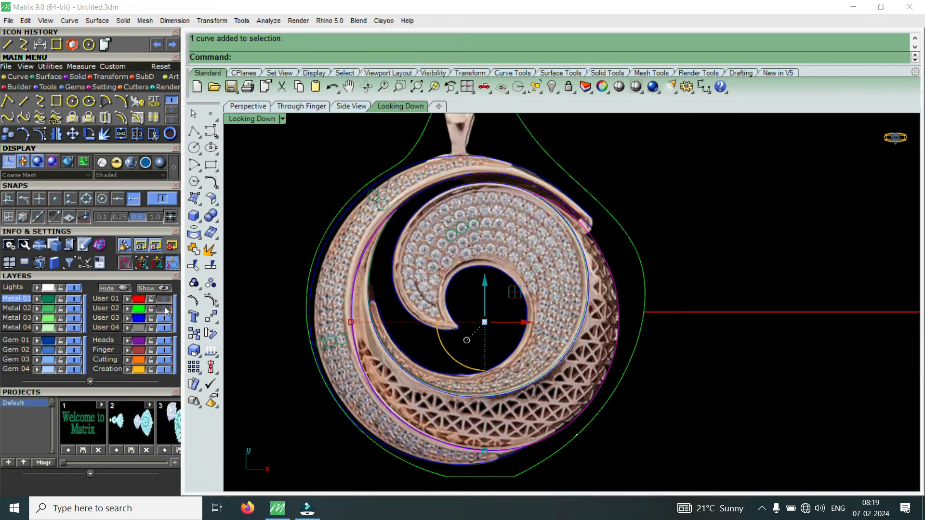
{"action": "scroll", "coordinate": [611, 227], "scroll_direction": "up", "scroll_amount": 2}
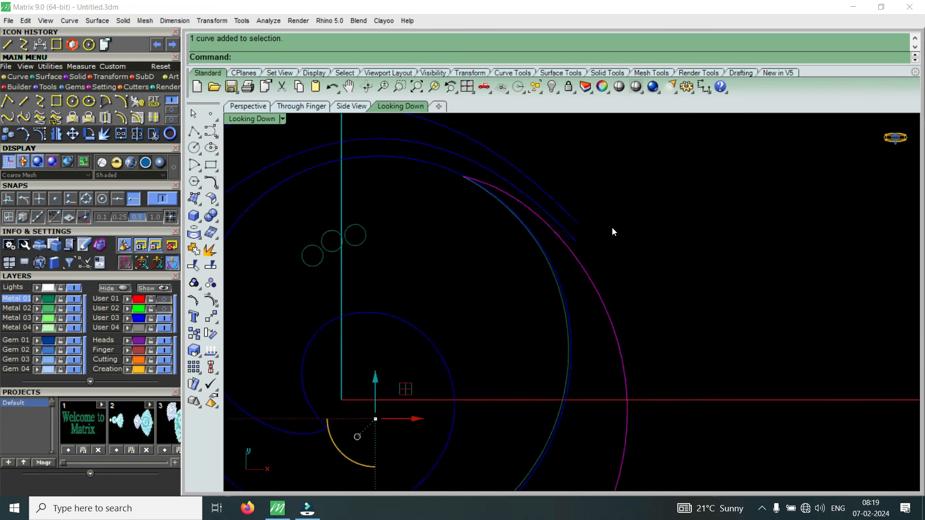
{"action": "left_click", "coordinate": [40, 134]}
{"action": "scroll", "coordinate": [593, 238], "scroll_direction": "up", "scroll_amount": 3}
{"action": "left_click", "coordinate": [587, 227]}
{"action": "left_click_drag", "start_coordinate": [621, 227], "coordinate": [627, 227]}
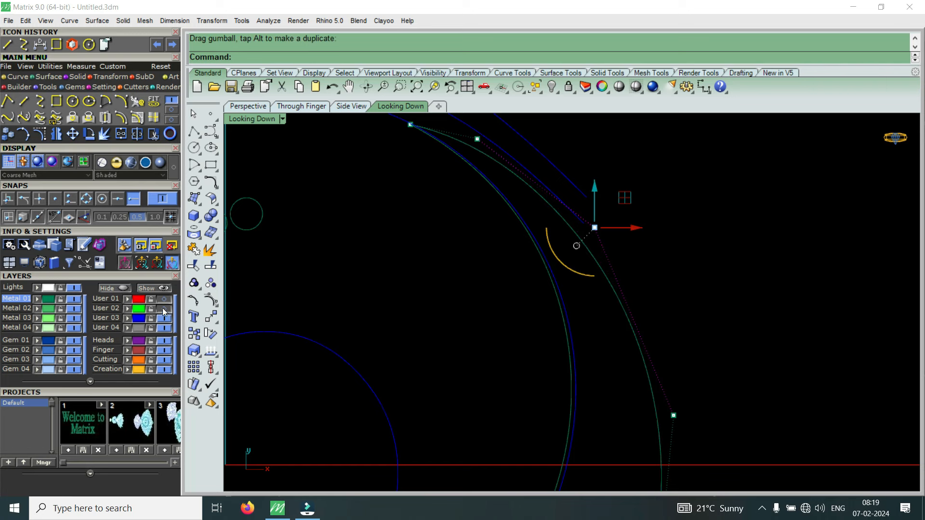
{"action": "scroll", "coordinate": [582, 298], "scroll_direction": "down", "scroll_amount": 2}
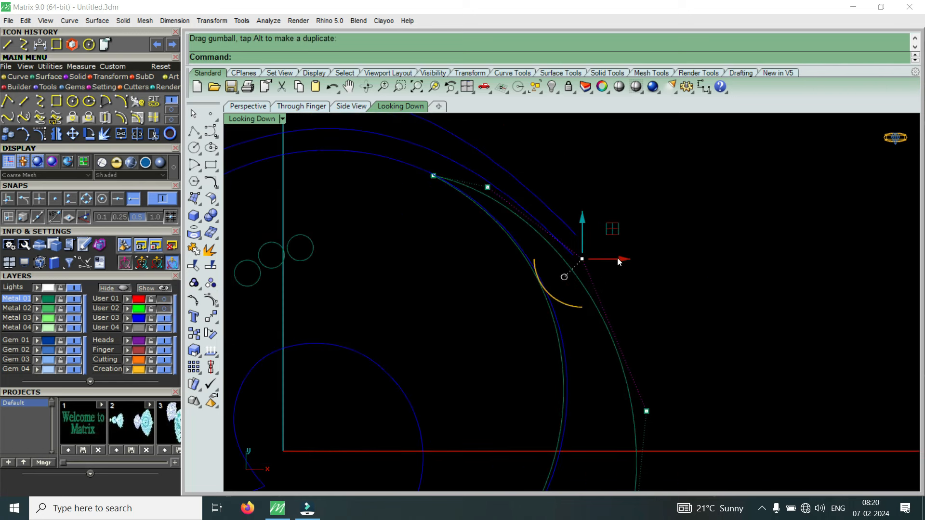
{"action": "scroll", "coordinate": [587, 258], "scroll_direction": "down", "scroll_amount": 2}
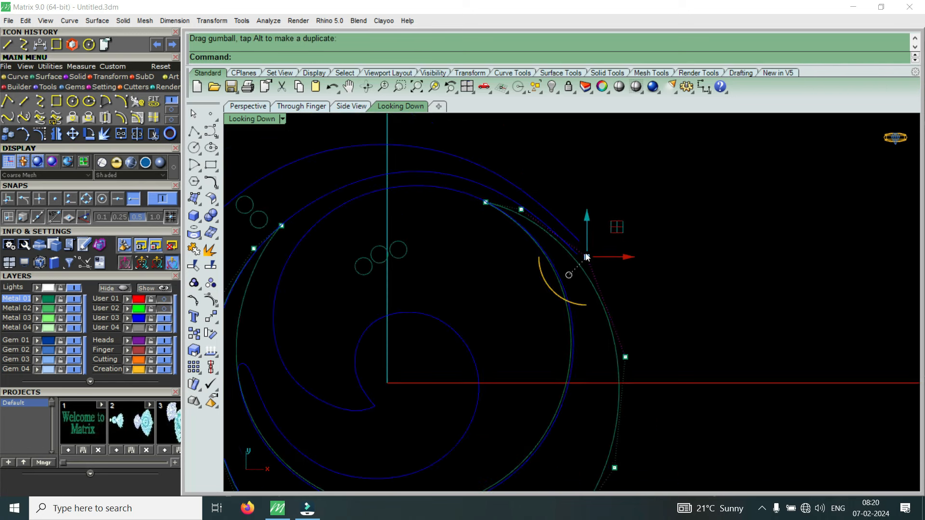
{"action": "scroll", "coordinate": [587, 258], "scroll_direction": "down", "scroll_amount": 3}
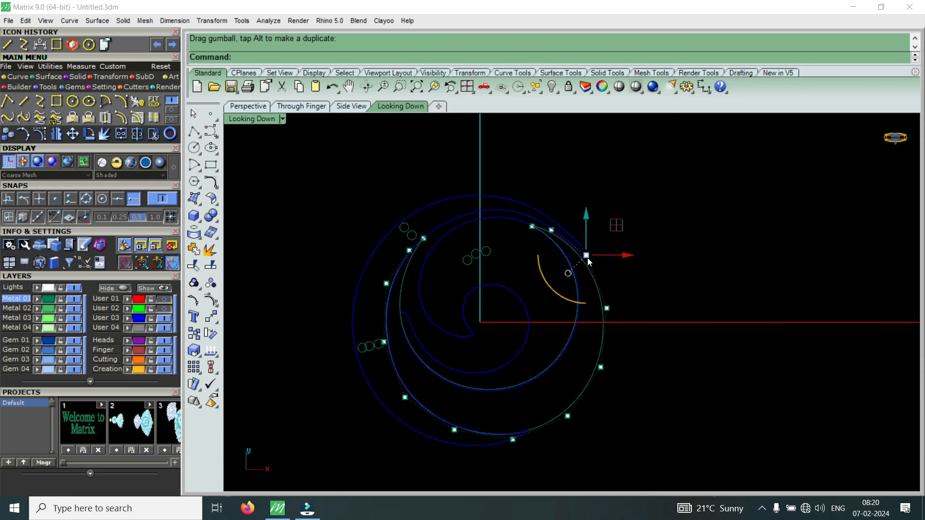
Rebuild the crescent's outer curve with 21 points and degree 3, deleting the input curve
{"action": "left_click", "coordinate": [583, 386]}
{"action": "type", "text": "Rebuild"}
{"action": "key", "text": "Return"}
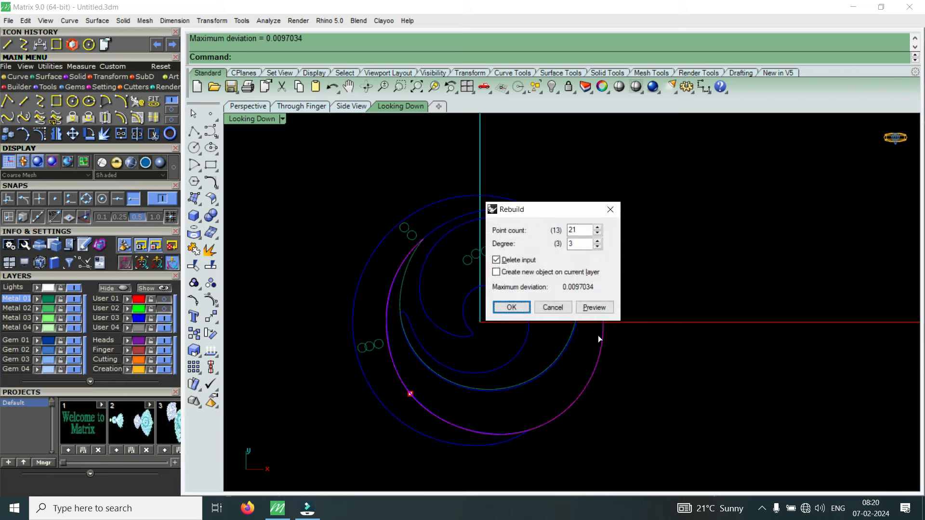
{"action": "left_click", "coordinate": [511, 307]}
Turn on the rebuilt outer curve's control points and move a point on its left side slightly inwards to the blue traced curve
{"action": "scroll", "coordinate": [460, 316], "scroll_direction": "up", "scroll_amount": 5}
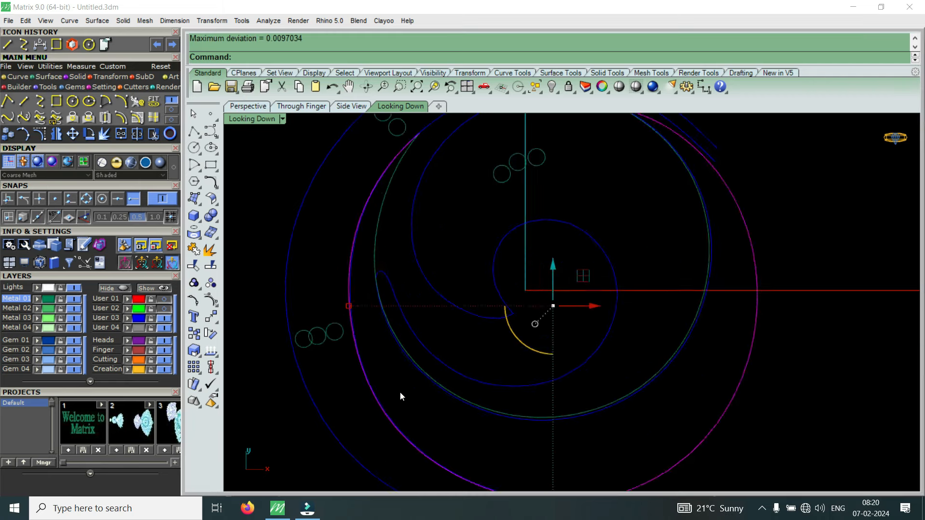
{"action": "scroll", "coordinate": [382, 394], "scroll_direction": "down", "scroll_amount": 2}
{"action": "scroll", "coordinate": [354, 344], "scroll_direction": "up", "scroll_amount": 1}
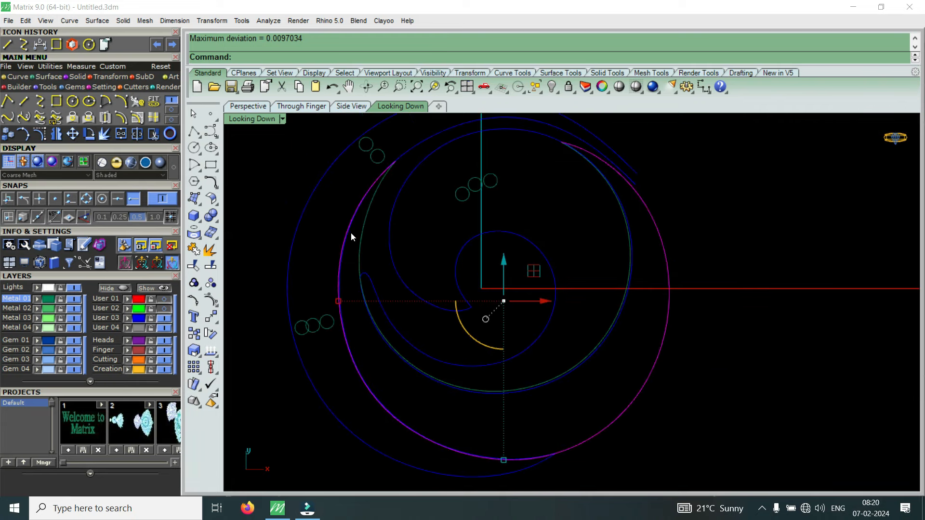
{"action": "scroll", "coordinate": [350, 240], "scroll_direction": "up", "scroll_amount": 3}
{"action": "left_click", "coordinate": [45, 135]}
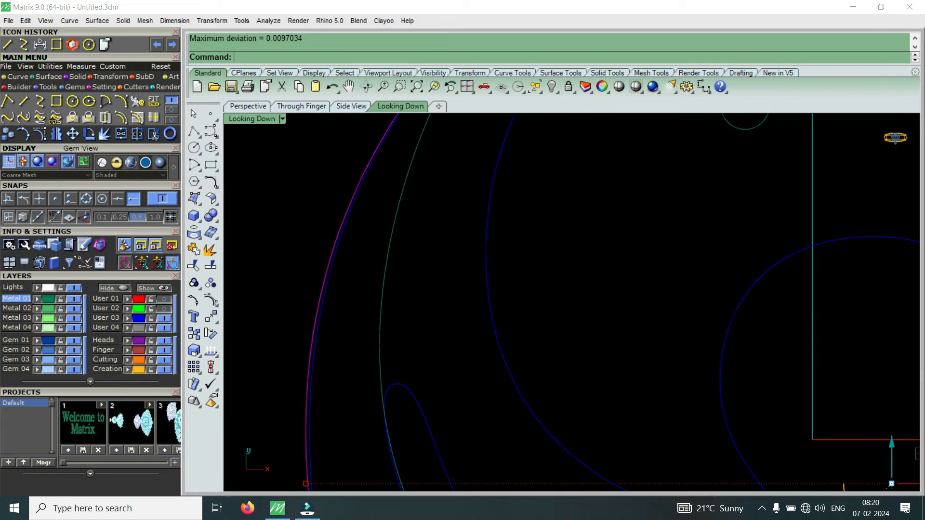
{"action": "scroll", "coordinate": [397, 239], "scroll_direction": "down", "scroll_amount": 4}
{"action": "scroll", "coordinate": [345, 270], "scroll_direction": "up", "scroll_amount": 6}
{"action": "left_click", "coordinate": [331, 257]}
{"action": "scroll", "coordinate": [356, 256], "scroll_direction": "up", "scroll_amount": 2}
{"action": "left_click_drag", "start_coordinate": [356, 256], "coordinate": [374, 258]}
{"action": "scroll", "coordinate": [397, 253], "scroll_direction": "down", "scroll_amount": 10}
Raise two control points along the outer curve's lower left slightly to bring it closer to the blue traced curve
{"action": "scroll", "coordinate": [388, 368], "scroll_direction": "up", "scroll_amount": 4}
{"action": "scroll", "coordinate": [411, 391], "scroll_direction": "down", "scroll_amount": 4}
{"action": "scroll", "coordinate": [406, 306], "scroll_direction": "up", "scroll_amount": 3}
{"action": "scroll", "coordinate": [472, 390], "scroll_direction": "up", "scroll_amount": 3}
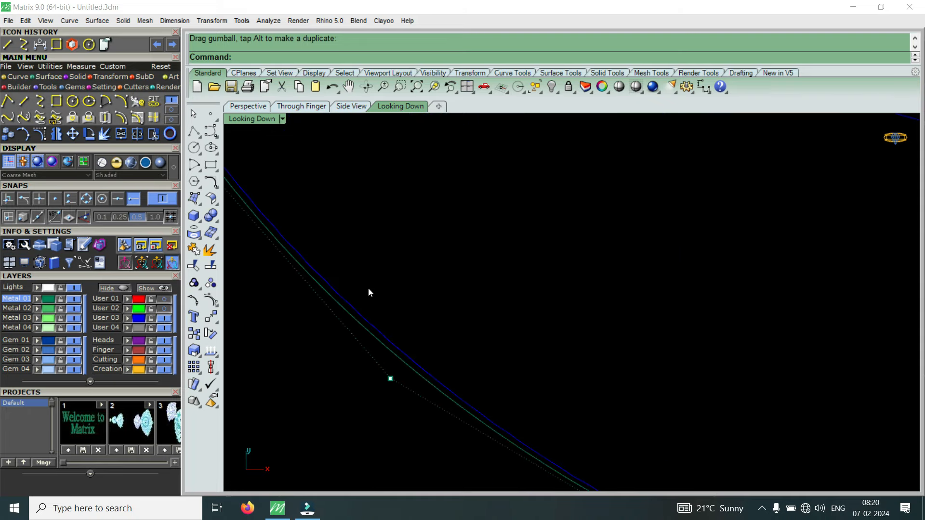
{"action": "left_click", "coordinate": [390, 379]}
{"action": "left_click_drag", "start_coordinate": [380, 343], "coordinate": [397, 334]}
{"action": "scroll", "coordinate": [385, 316], "scroll_direction": "down", "scroll_amount": 5}
{"action": "scroll", "coordinate": [546, 384], "scroll_direction": "up", "scroll_amount": 4}
{"action": "scroll", "coordinate": [547, 385], "scroll_direction": "up", "scroll_amount": 3}
{"action": "left_click", "coordinate": [405, 387]}
{"action": "left_click_drag", "start_coordinate": [407, 345], "coordinate": [415, 339]}
{"action": "scroll", "coordinate": [510, 387], "scroll_direction": "down", "scroll_amount": 7}
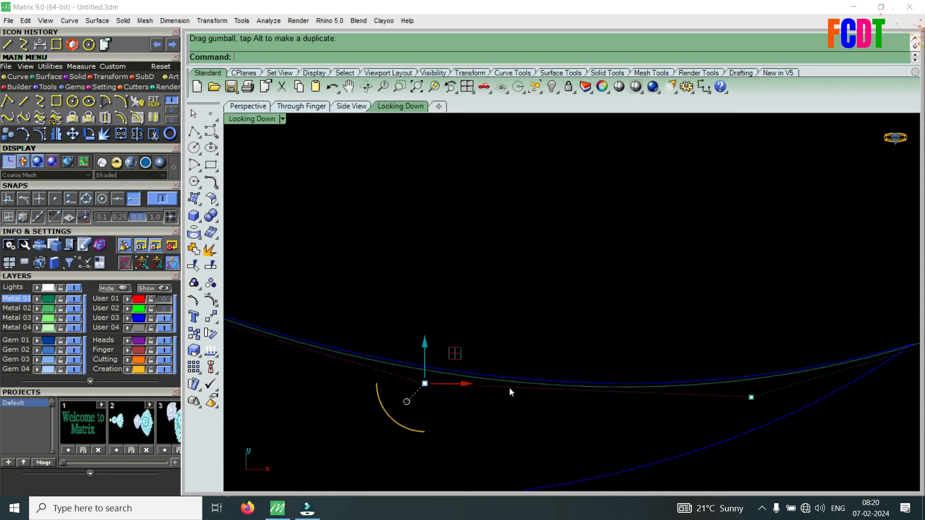
Inspect the rebuilt outer curve's fit all around and check the crescent's upper-left tip against the User 02 reference image
{"action": "scroll", "coordinate": [452, 413], "scroll_direction": "down", "scroll_amount": 3}
{"action": "scroll", "coordinate": [633, 339], "scroll_direction": "down", "scroll_amount": 3}
{"action": "scroll", "coordinate": [639, 233], "scroll_direction": "up", "scroll_amount": 7}
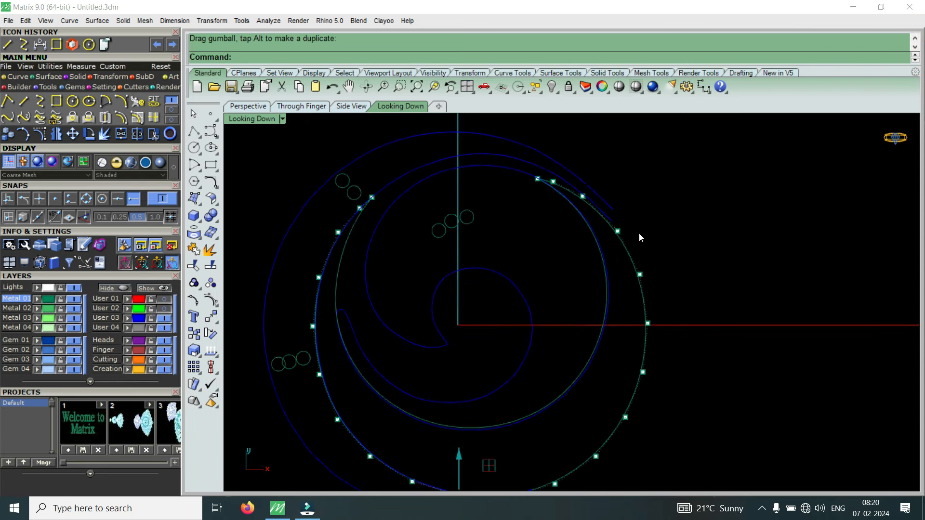
{"action": "scroll", "coordinate": [612, 250], "scroll_direction": "down", "scroll_amount": 3}
{"action": "scroll", "coordinate": [626, 250], "scroll_direction": "down", "scroll_amount": 2}
{"action": "scroll", "coordinate": [400, 270], "scroll_direction": "up", "scroll_amount": 8}
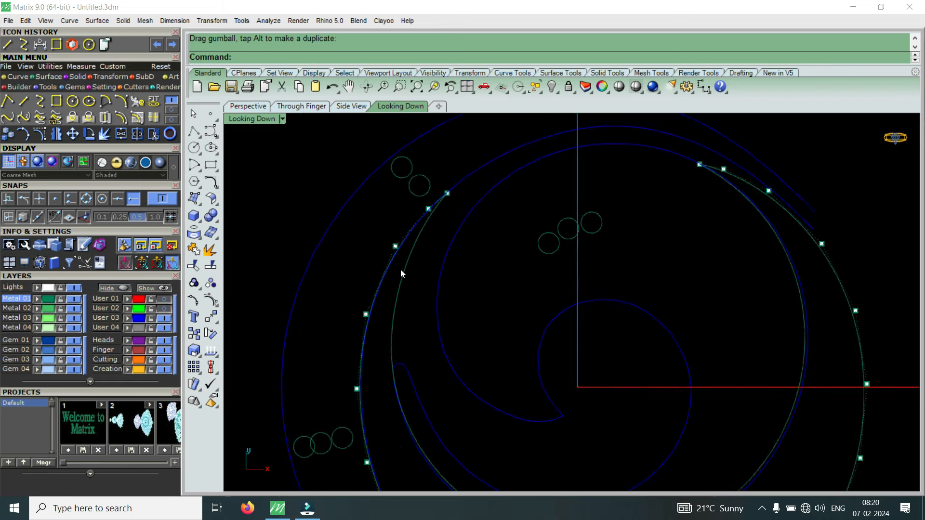
{"action": "scroll", "coordinate": [426, 288], "scroll_direction": "down", "scroll_amount": 3}
{"action": "scroll", "coordinate": [495, 177], "scroll_direction": "up", "scroll_amount": 17}
{"action": "scroll", "coordinate": [465, 250], "scroll_direction": "down", "scroll_amount": 8}
{"action": "left_click", "coordinate": [168, 308]}
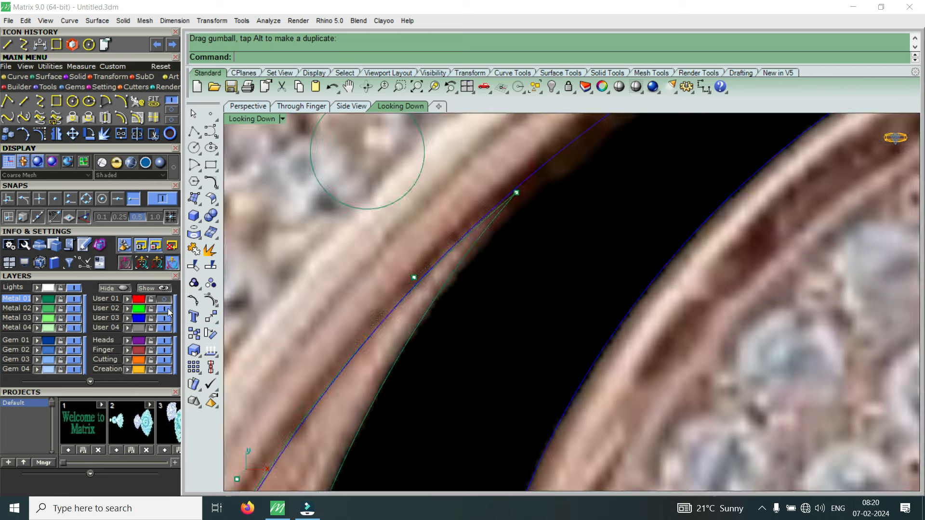
{"action": "scroll", "coordinate": [518, 210], "scroll_direction": "up", "scroll_amount": 3}
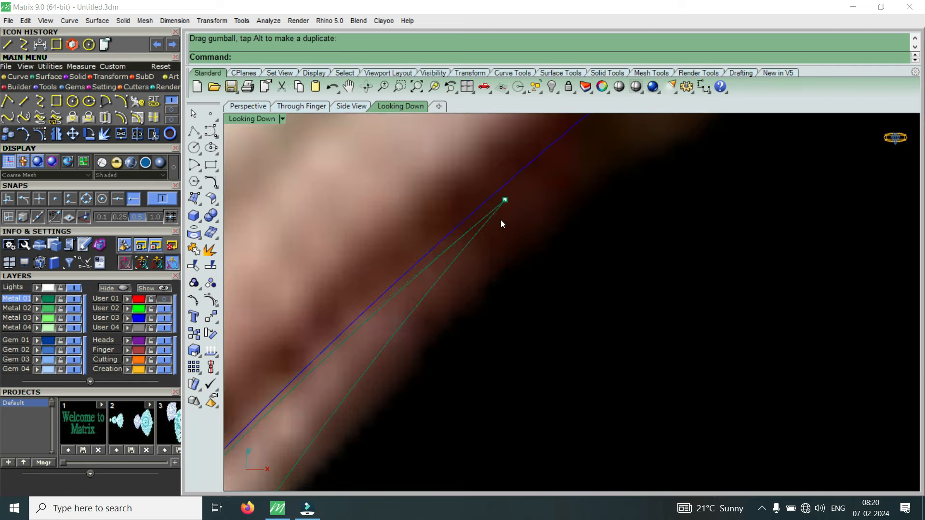
{"action": "scroll", "coordinate": [503, 221], "scroll_direction": "down", "scroll_amount": 6}
{"action": "scroll", "coordinate": [501, 233], "scroll_direction": "up", "scroll_amount": 4}
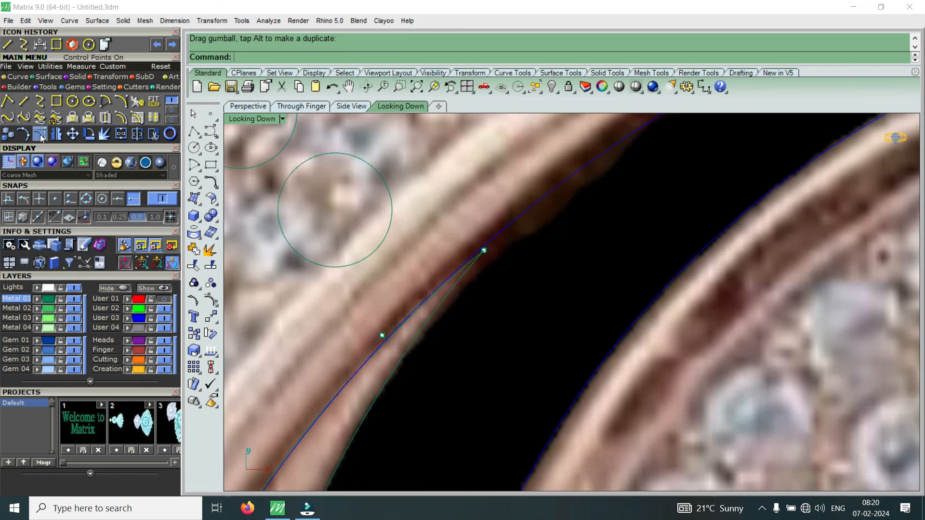
{"action": "left_click", "coordinate": [164, 310]}
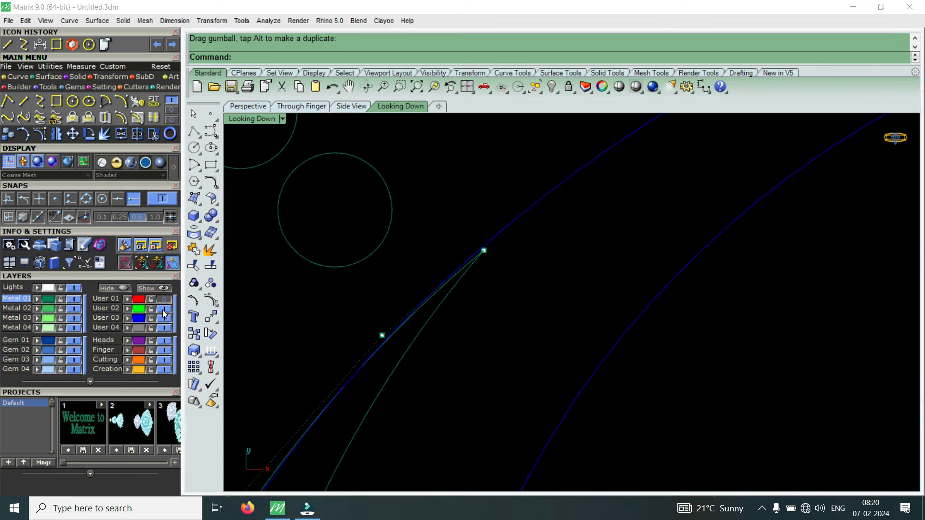
Show the inner curve's control points and move both curves' shared upper-left tip endpoints onto the blue traced curve
{"action": "scroll", "coordinate": [469, 258], "scroll_direction": "up", "scroll_amount": 10}
{"action": "left_click", "coordinate": [447, 313]}
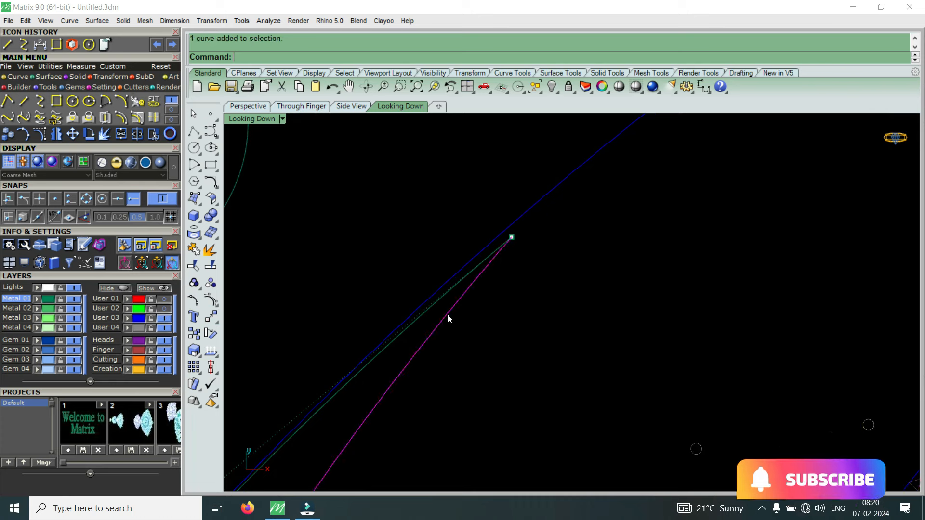
{"action": "left_click", "coordinate": [44, 138]}
{"action": "left_click_drag", "start_coordinate": [453, 181], "coordinate": [539, 260]}
{"action": "left_click", "coordinate": [74, 133]}
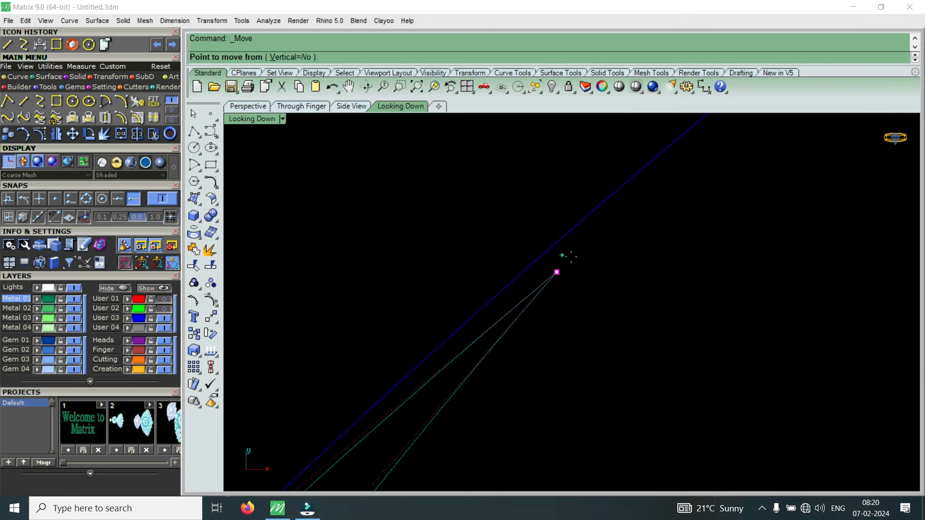
{"action": "left_click", "coordinate": [590, 266]}
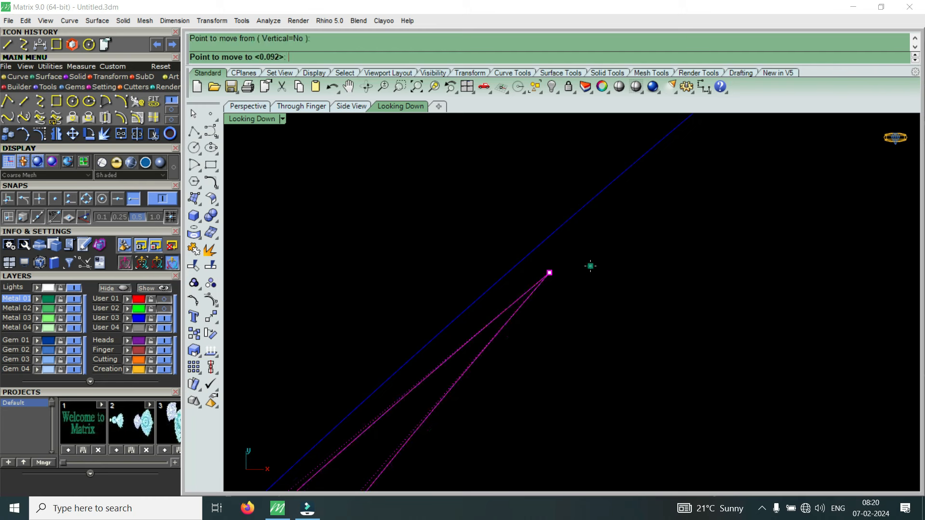
{"action": "left_click", "coordinate": [606, 213]}
{"action": "scroll", "coordinate": [508, 238], "scroll_direction": "down", "scroll_amount": 3}
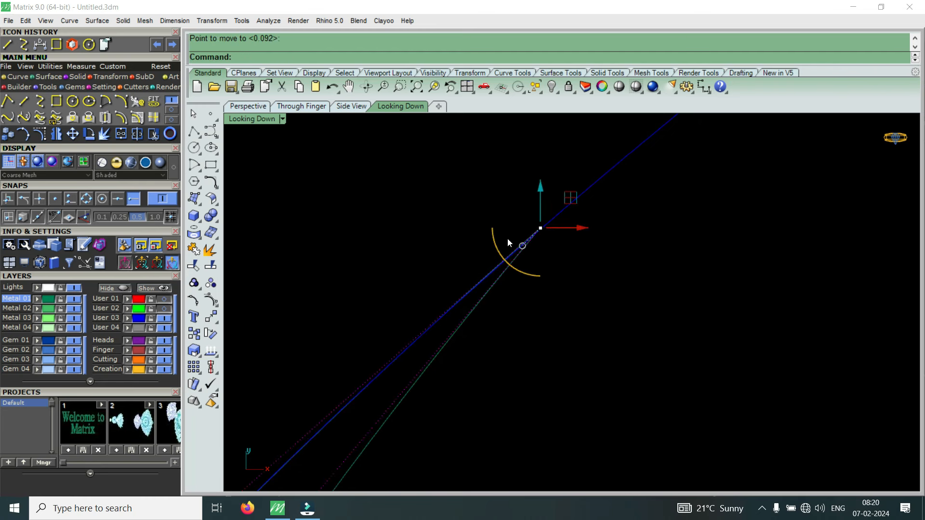
Nudge the outer curve's control point next to the upper-left tip slightly towards the blue traced curve
{"action": "left_click_drag", "start_coordinate": [330, 356], "coordinate": [361, 393]}
{"action": "scroll", "coordinate": [360, 392], "scroll_direction": "up", "scroll_amount": 6}
{"action": "scroll", "coordinate": [325, 312], "scroll_direction": "up", "scroll_amount": 8}
{"action": "left_click_drag", "start_coordinate": [322, 328], "coordinate": [332, 324]}
{"action": "scroll", "coordinate": [427, 297], "scroll_direction": "down", "scroll_amount": 5}
{"action": "scroll", "coordinate": [474, 289], "scroll_direction": "down", "scroll_amount": 3}
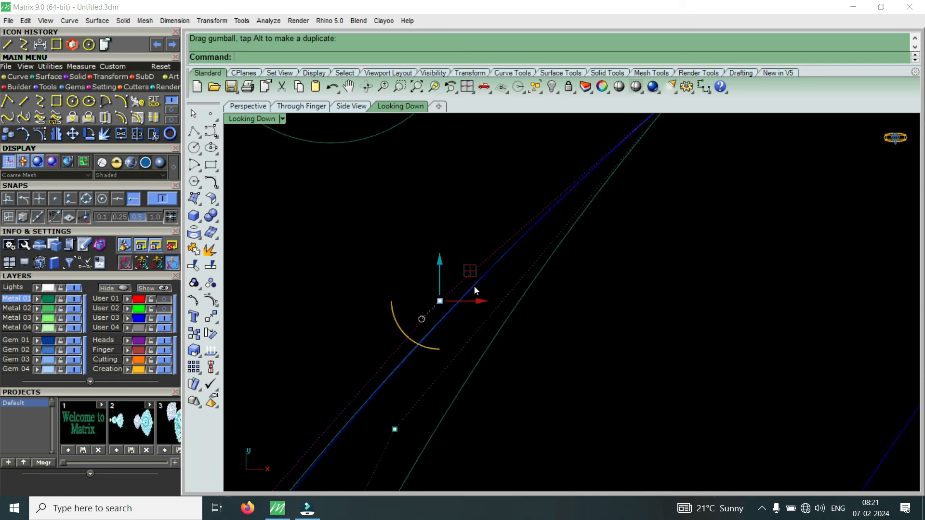
{"action": "scroll", "coordinate": [480, 281], "scroll_direction": "down", "scroll_amount": 8}
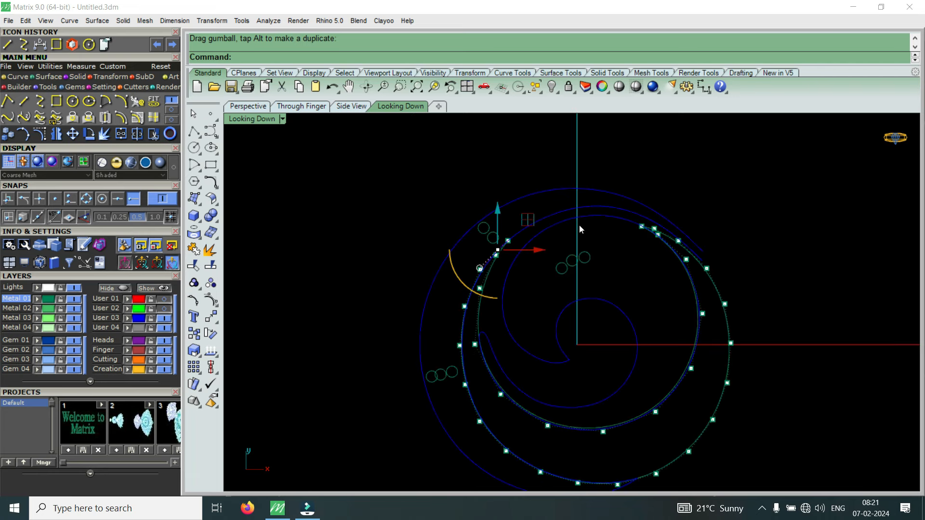
Refine the position of that same control point beside the tip so the outer curve follows the blue traced curve more closely
{"action": "scroll", "coordinate": [472, 289], "scroll_direction": "up", "scroll_amount": 6}
{"action": "scroll", "coordinate": [482, 281], "scroll_direction": "down", "scroll_amount": 3}
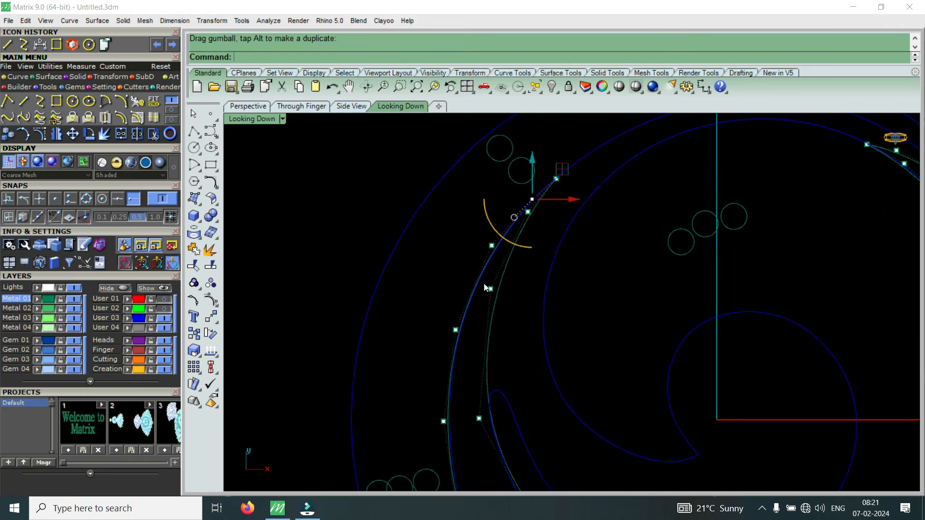
{"action": "scroll", "coordinate": [489, 257], "scroll_direction": "up", "scroll_amount": 4}
{"action": "scroll", "coordinate": [529, 240], "scroll_direction": "down", "scroll_amount": 3}
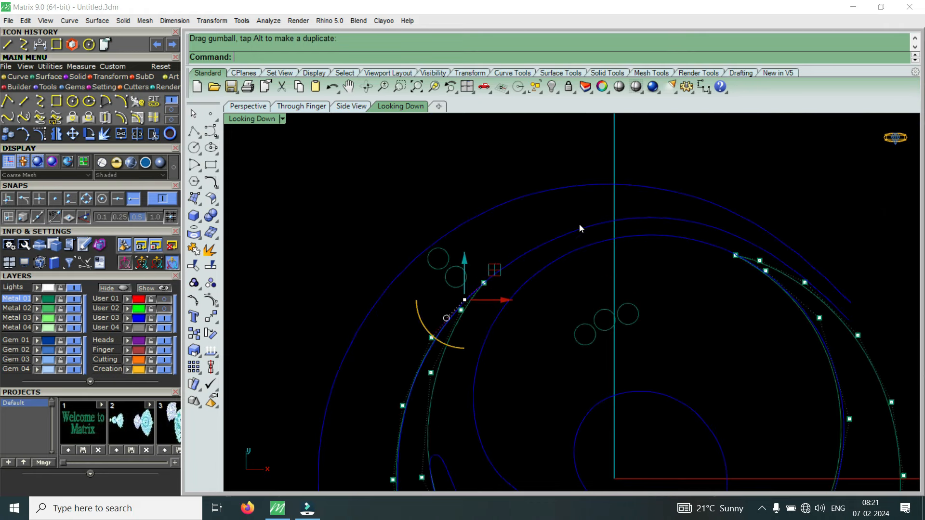
{"action": "left_click_drag", "start_coordinate": [597, 160], "coordinate": [550, 232]}
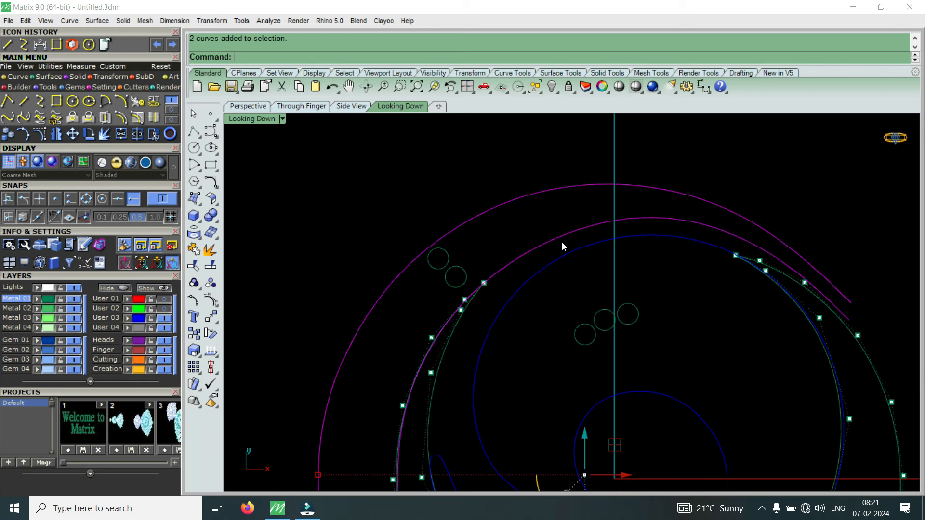
{"action": "scroll", "coordinate": [561, 242], "scroll_direction": "up", "scroll_amount": 6}
{"action": "scroll", "coordinate": [519, 218], "scroll_direction": "down", "scroll_amount": 3}
{"action": "scroll", "coordinate": [520, 266], "scroll_direction": "up", "scroll_amount": 8}
{"action": "left_click", "coordinate": [447, 256]}
{"action": "scroll", "coordinate": [448, 220], "scroll_direction": "up", "scroll_amount": 3}
{"action": "left_click_drag", "start_coordinate": [448, 218], "coordinate": [455, 215]}
{"action": "scroll", "coordinate": [502, 308], "scroll_direction": "up", "scroll_amount": 6}
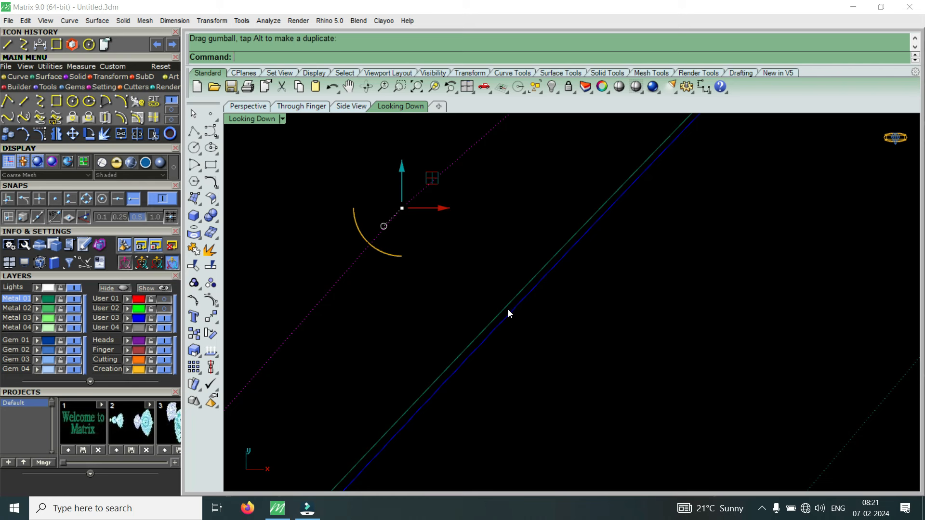
{"action": "scroll", "coordinate": [499, 322], "scroll_direction": "down", "scroll_amount": 14}
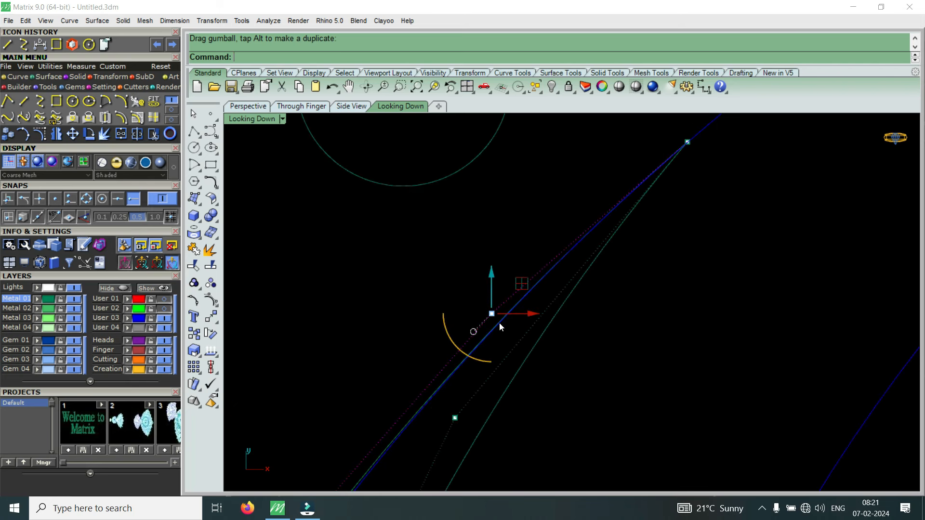
Select the two endpoints at the crescent's upper-left tip and move them precisely onto the blue traced curve with the Move command
{"action": "scroll", "coordinate": [573, 251], "scroll_direction": "up", "scroll_amount": 4}
{"action": "scroll", "coordinate": [640, 178], "scroll_direction": "up", "scroll_amount": 4}
{"action": "scroll", "coordinate": [588, 283], "scroll_direction": "down", "scroll_amount": 6}
{"action": "scroll", "coordinate": [626, 218], "scroll_direction": "up", "scroll_amount": 8}
{"action": "left_click_drag", "start_coordinate": [619, 176], "coordinate": [656, 246]}
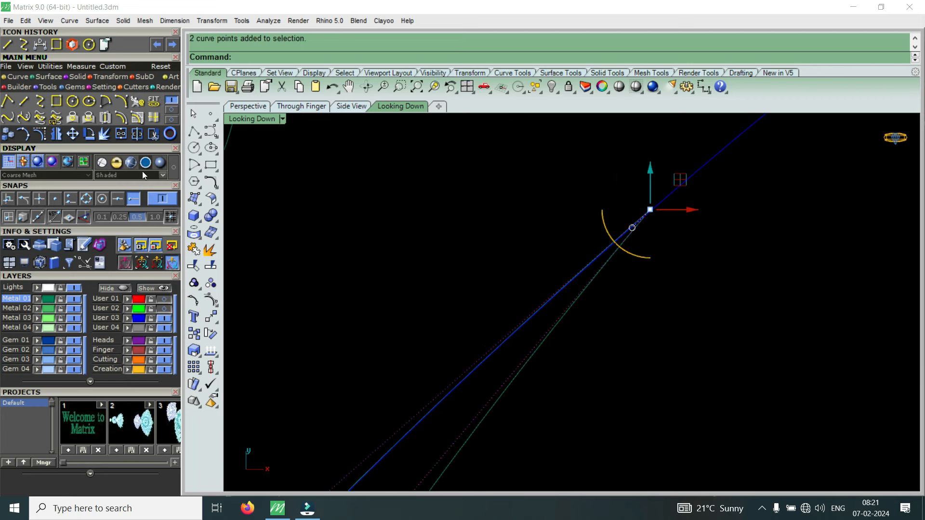
{"action": "left_click", "coordinate": [72, 135]}
{"action": "scroll", "coordinate": [541, 304], "scroll_direction": "up", "scroll_amount": 3}
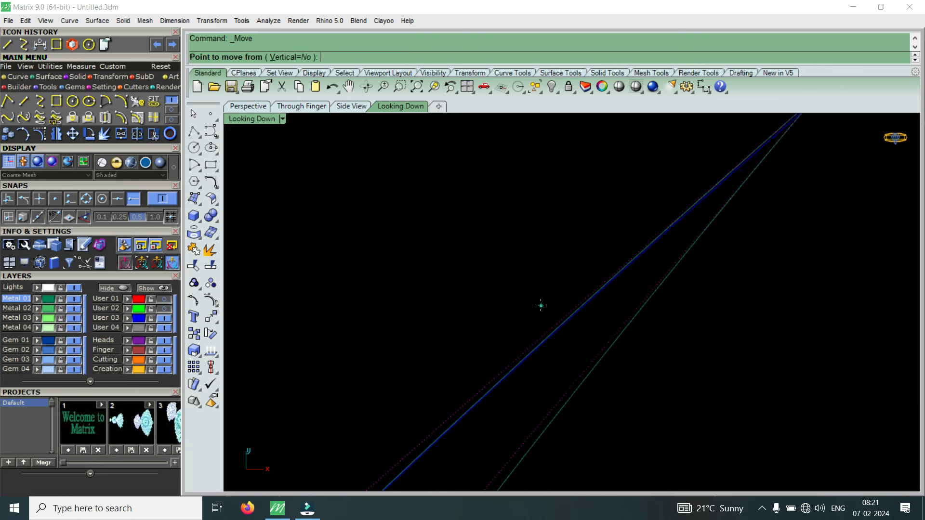
{"action": "left_click", "coordinate": [540, 303]}
{"action": "left_click", "coordinate": [541, 303]}
{"action": "scroll", "coordinate": [530, 301], "scroll_direction": "down", "scroll_amount": 5}
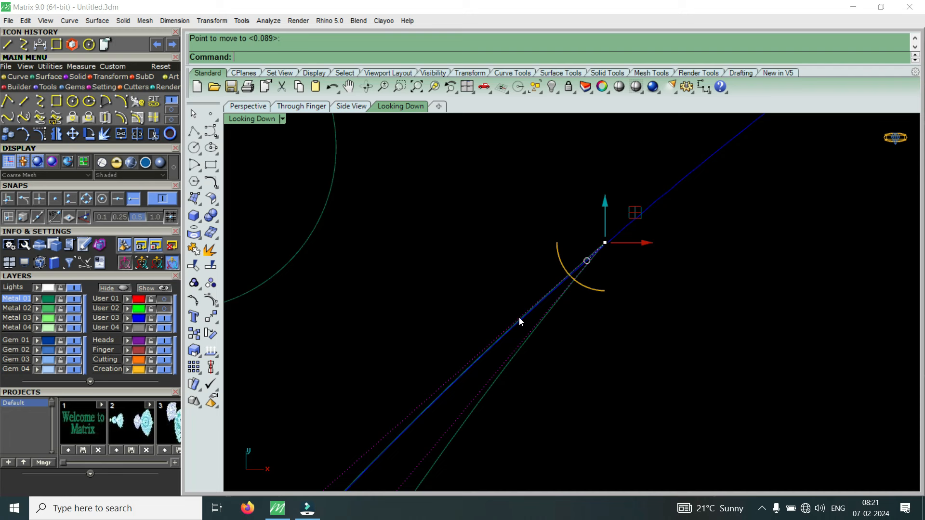
{"action": "scroll", "coordinate": [482, 329], "scroll_direction": "down", "scroll_amount": 4}
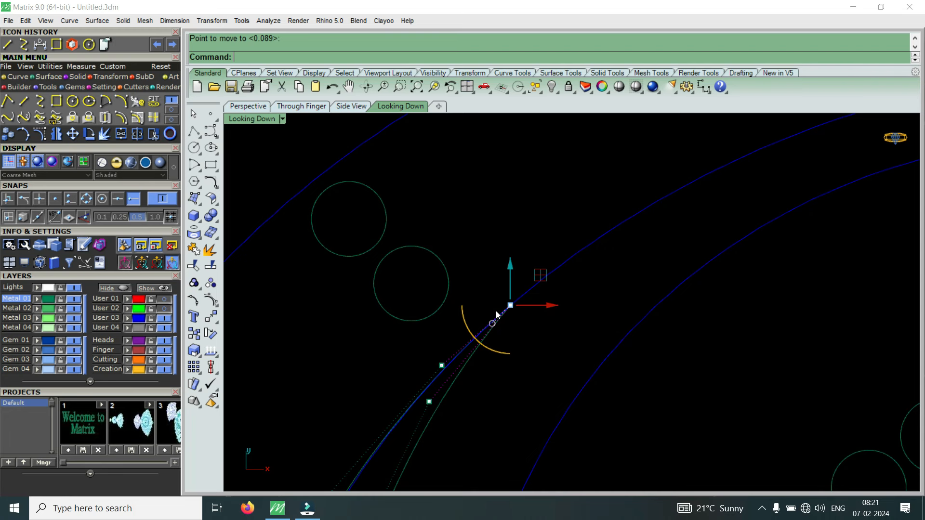
{"action": "scroll", "coordinate": [497, 315], "scroll_direction": "down", "scroll_amount": 6}
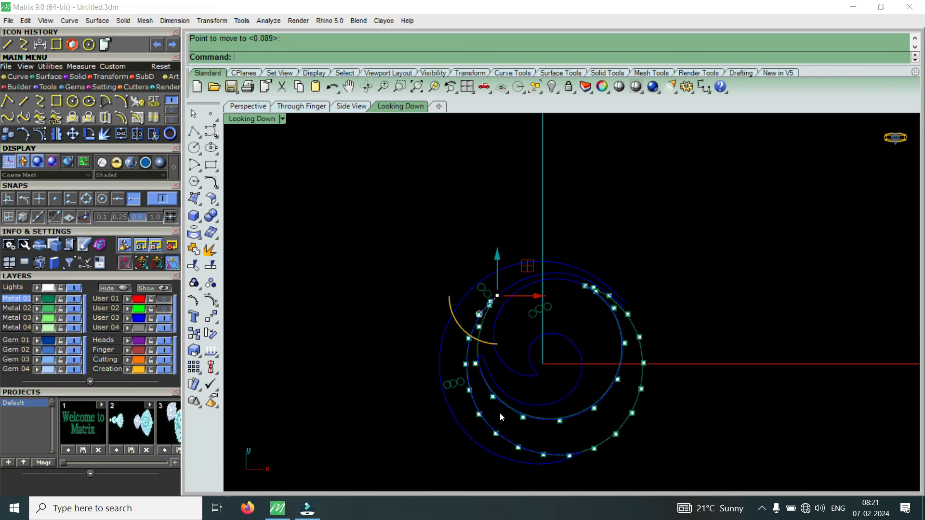
Nudge two adjacent control points on the outer curve's left side sideways and check the fit against the User 02 reference image
{"action": "scroll", "coordinate": [499, 412], "scroll_direction": "up", "scroll_amount": 5}
{"action": "left_click_drag", "start_coordinate": [438, 172], "coordinate": [493, 375]}
{"action": "scroll", "coordinate": [494, 274], "scroll_direction": "up", "scroll_amount": 3}
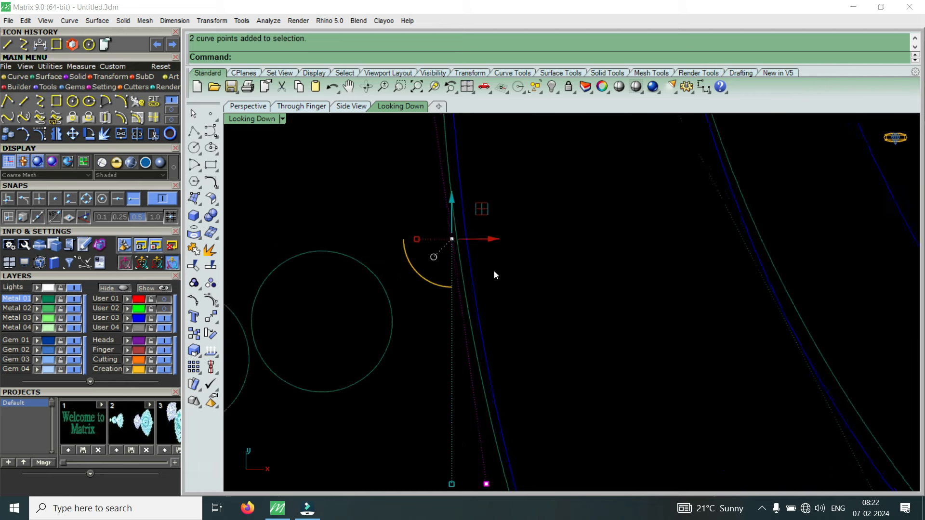
{"action": "left_click_drag", "start_coordinate": [486, 236], "coordinate": [488, 233]}
{"action": "scroll", "coordinate": [403, 299], "scroll_direction": "down", "scroll_amount": 6}
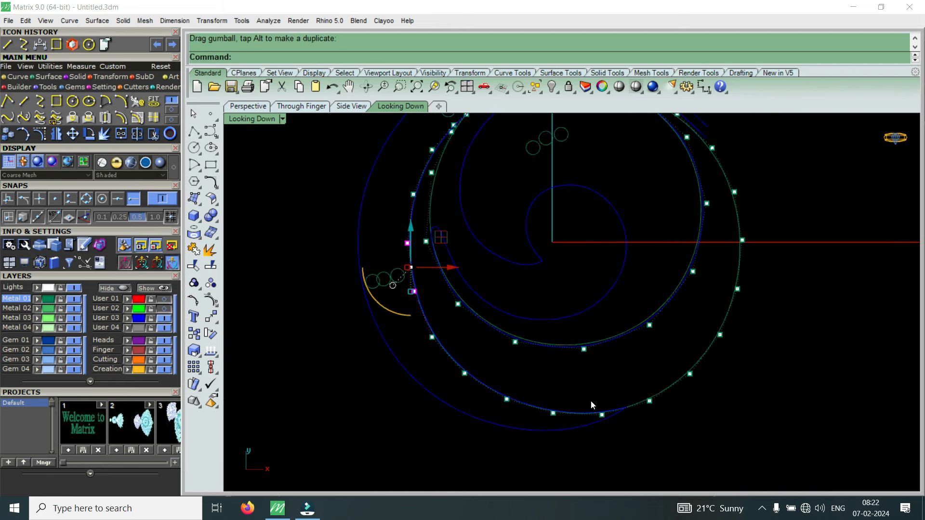
{"action": "scroll", "coordinate": [591, 404], "scroll_direction": "down", "scroll_amount": 3}
{"action": "scroll", "coordinate": [706, 280], "scroll_direction": "up", "scroll_amount": 3}
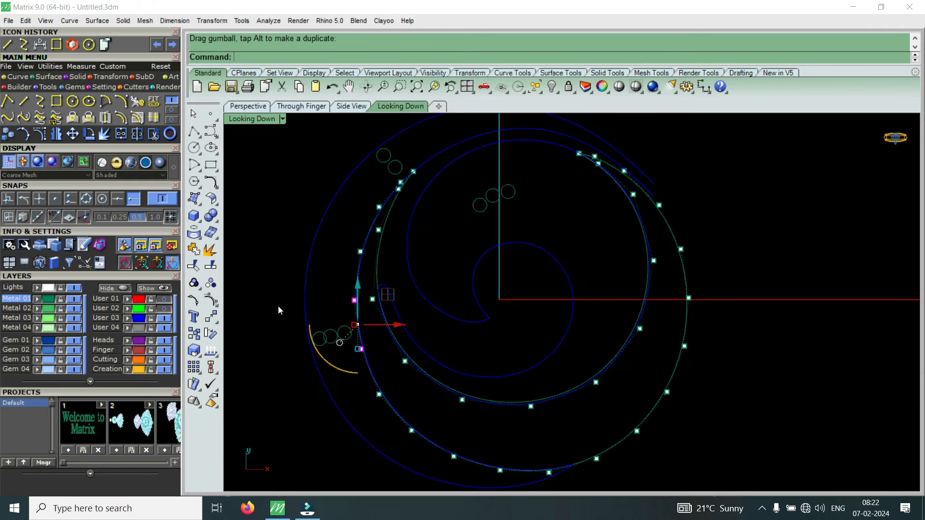
{"action": "left_click", "coordinate": [165, 309]}
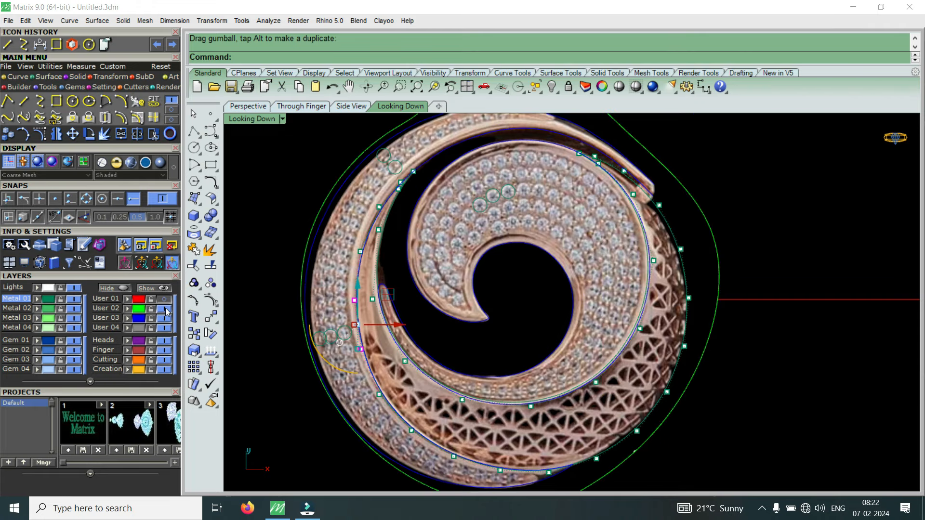
{"action": "left_click", "coordinate": [165, 309]}
{"action": "scroll", "coordinate": [501, 311], "scroll_direction": "down", "scroll_amount": 2}
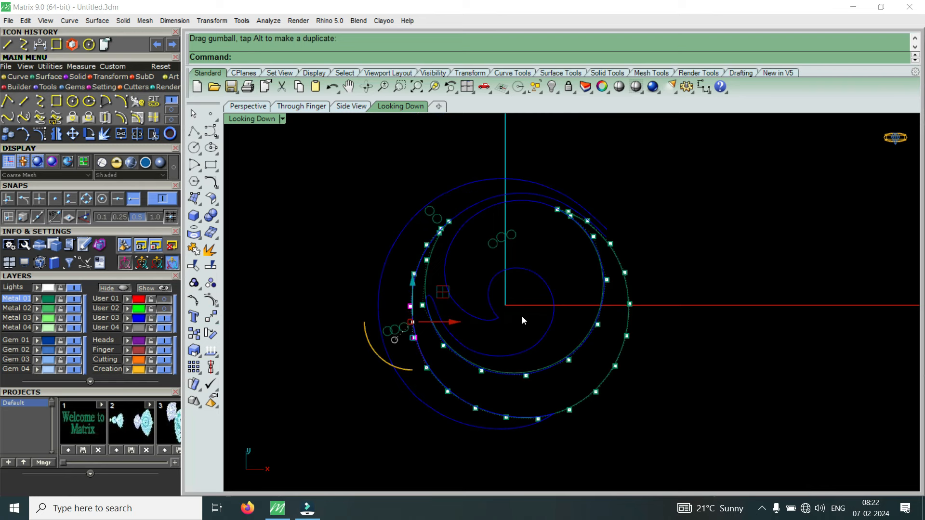
Nudge the pair of outer-curve control points at and just above the horizontal axis on the right side slightly outward
{"action": "scroll", "coordinate": [609, 278], "scroll_direction": "up", "scroll_amount": 5}
{"action": "left_click_drag", "start_coordinate": [617, 252], "coordinate": [676, 367]}
{"action": "left_click_drag", "start_coordinate": [668, 307], "coordinate": [671, 308]}
{"action": "scroll", "coordinate": [598, 288], "scroll_direction": "down", "scroll_amount": 7}
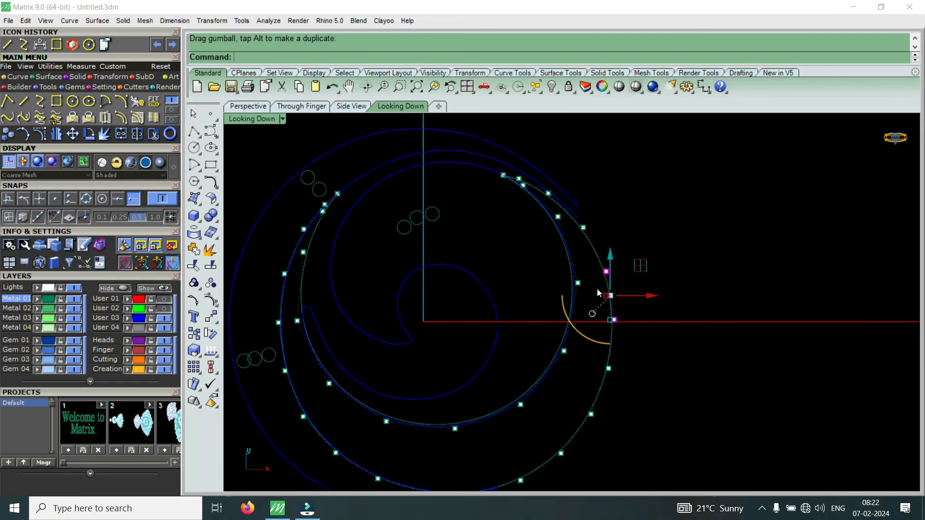
Nudge the pair of outer-curve control points at and just below the horizontal axis on the right side slightly outward
{"action": "scroll", "coordinate": [590, 354], "scroll_direction": "up", "scroll_amount": 3}
{"action": "left_click_drag", "start_coordinate": [584, 360], "coordinate": [640, 266]}
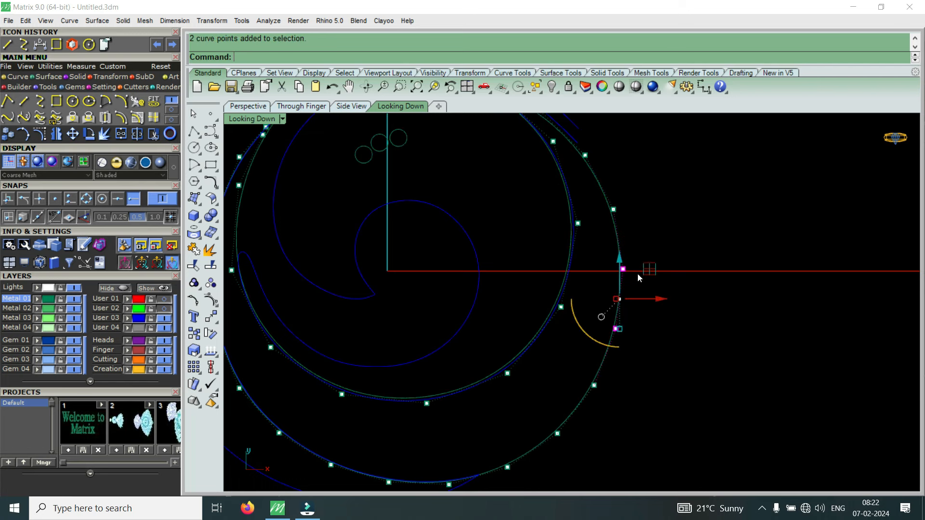
{"action": "scroll", "coordinate": [645, 298], "scroll_direction": "up", "scroll_amount": 3}
{"action": "left_click_drag", "start_coordinate": [654, 298], "coordinate": [656, 297]}
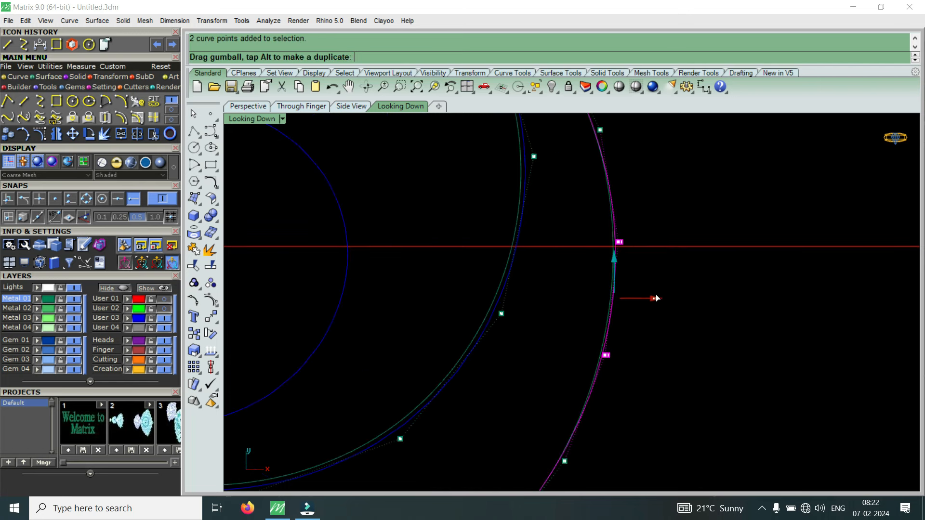
{"action": "scroll", "coordinate": [583, 380], "scroll_direction": "down", "scroll_amount": 5}
Adjust the control points on the outer curve's lower-right side to smooth that stretch
{"action": "left_click_drag", "start_coordinate": [568, 393], "coordinate": [590, 314]}
{"action": "scroll", "coordinate": [584, 330], "scroll_direction": "up", "scroll_amount": 4}
{"action": "left_click_drag", "start_coordinate": [515, 370], "coordinate": [605, 388]}
{"action": "scroll", "coordinate": [596, 380], "scroll_direction": "up", "scroll_amount": 2}
{"action": "scroll", "coordinate": [589, 355], "scroll_direction": "down", "scroll_amount": 5}
{"action": "scroll", "coordinate": [559, 416], "scroll_direction": "up", "scroll_amount": 4}
{"action": "left_click", "coordinate": [561, 415]}
{"action": "scroll", "coordinate": [564, 413], "scroll_direction": "down", "scroll_amount": 4}
{"action": "scroll", "coordinate": [602, 291], "scroll_direction": "up", "scroll_amount": 3}
{"action": "scroll", "coordinate": [612, 299], "scroll_direction": "down", "scroll_amount": 3}
{"action": "scroll", "coordinate": [606, 308], "scroll_direction": "up", "scroll_amount": 3}
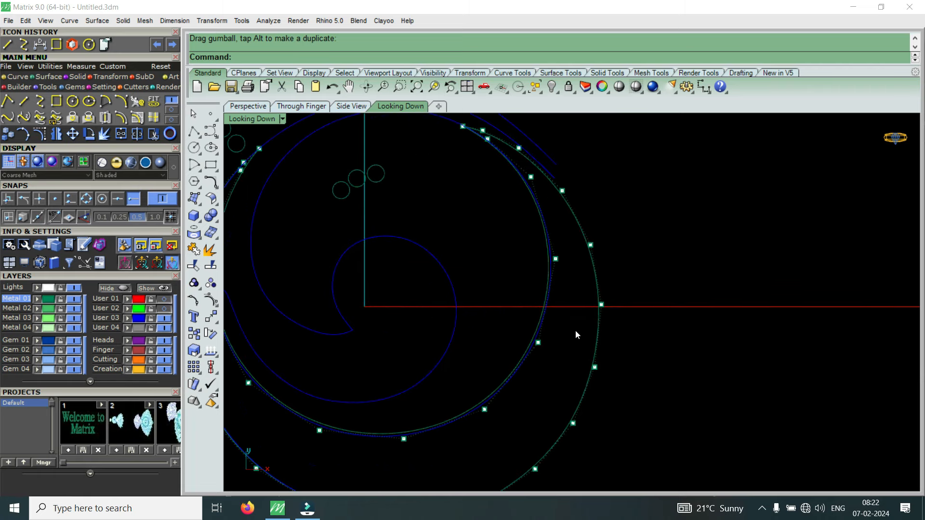
Nudge the single outer-curve control point just below the horizontal axis on the right side slightly inward
{"action": "left_click", "coordinate": [594, 367]}
{"action": "scroll", "coordinate": [617, 374], "scroll_direction": "up", "scroll_amount": 2}
{"action": "left_click_drag", "start_coordinate": [623, 362], "coordinate": [622, 361]}
{"action": "scroll", "coordinate": [622, 361], "scroll_direction": "down", "scroll_amount": 3}
{"action": "key", "text": "Escape"}
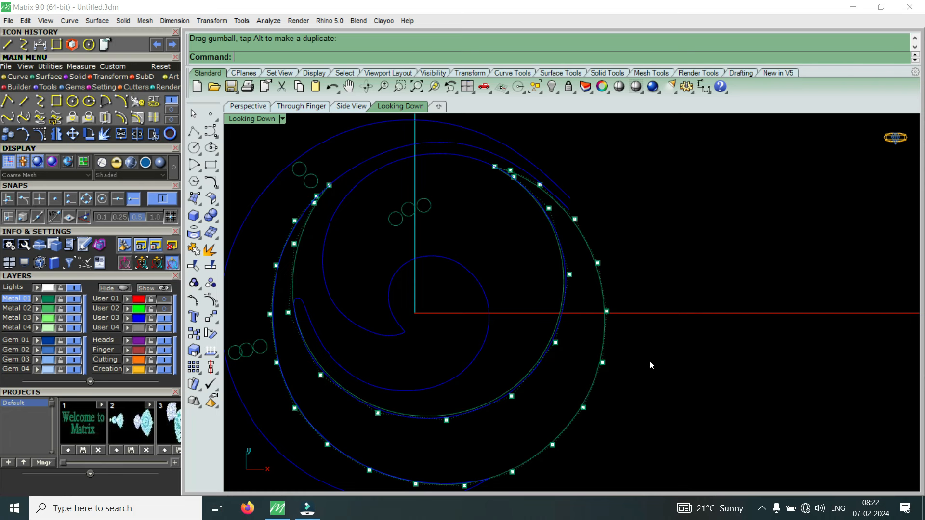
{"action": "scroll", "coordinate": [666, 318], "scroll_direction": "down", "scroll_amount": 4}
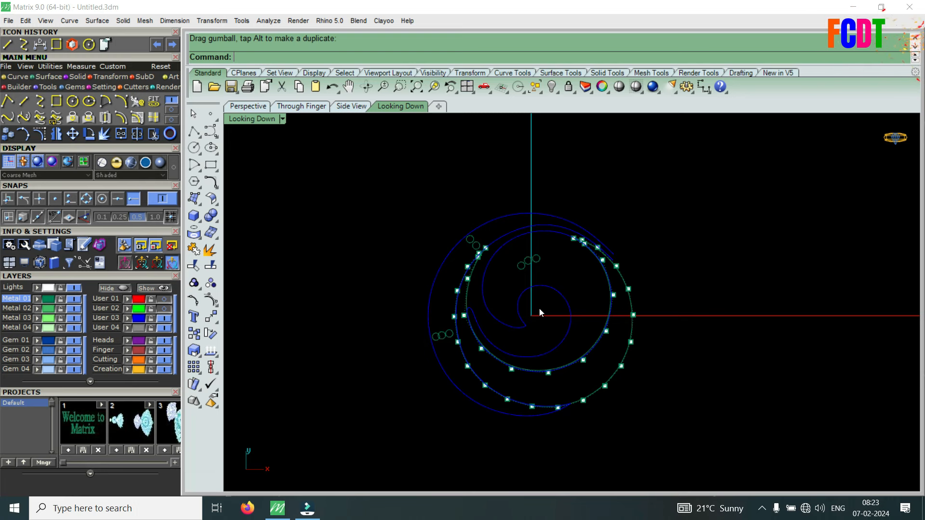
{"action": "scroll", "coordinate": [622, 292], "scroll_direction": "up", "scroll_amount": 2}
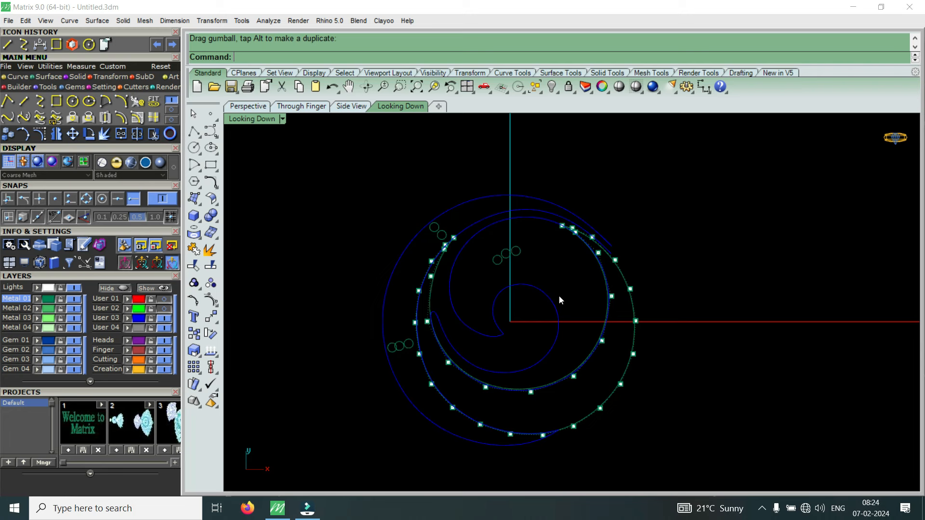
{"action": "scroll", "coordinate": [621, 296], "scroll_direction": "up", "scroll_amount": 5}
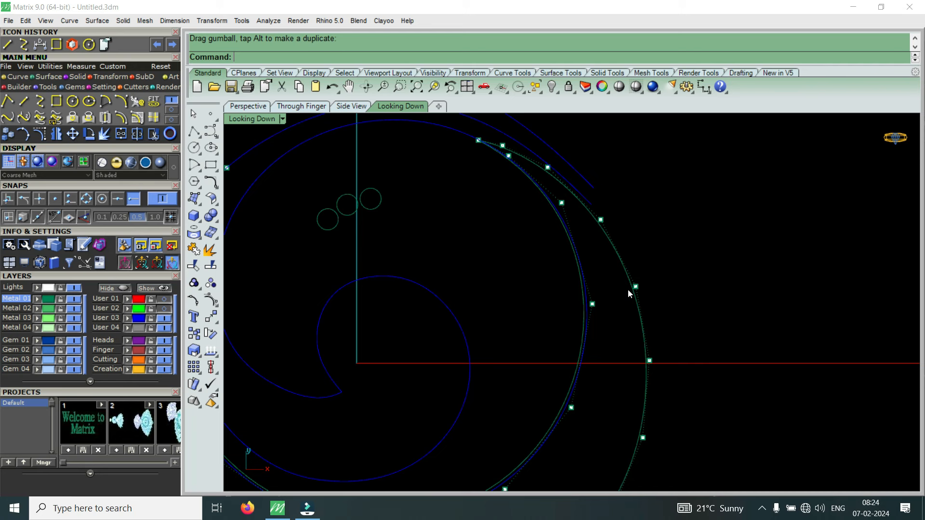
{"action": "scroll", "coordinate": [637, 281], "scroll_direction": "down", "scroll_amount": 6}
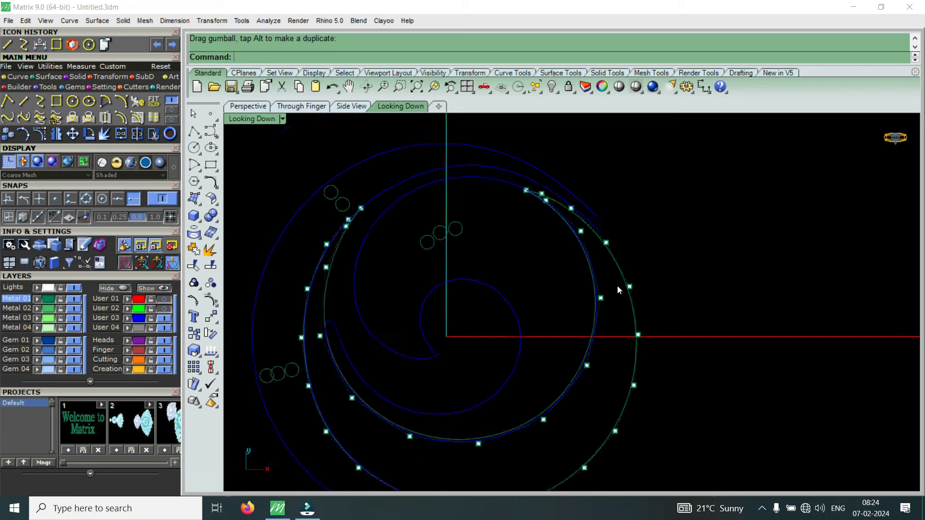
{"action": "scroll", "coordinate": [627, 323], "scroll_direction": "up", "scroll_amount": 3}
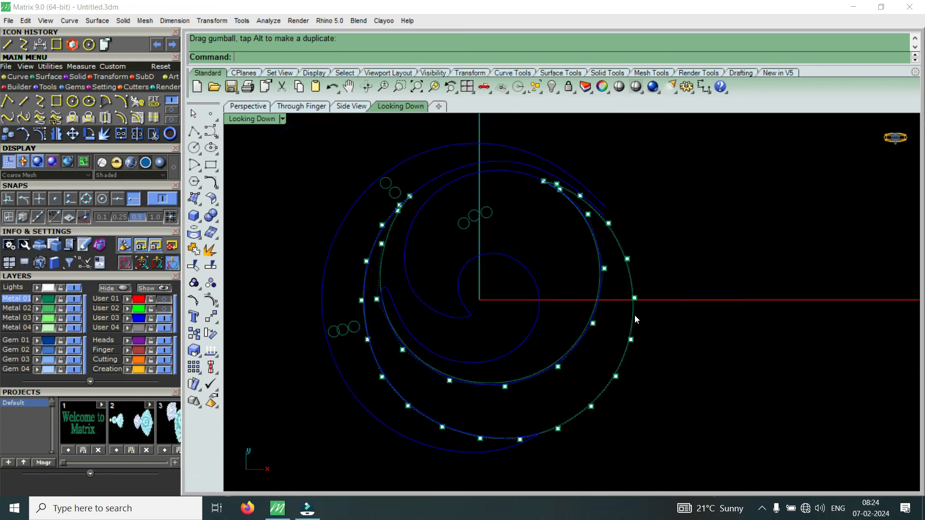
Turn off the control points and delete the two small circles near the upper-left tip and the three on the left band
{"action": "scroll", "coordinate": [634, 318], "scroll_direction": "down", "scroll_amount": 3}
{"action": "scroll", "coordinate": [497, 270], "scroll_direction": "up", "scroll_amount": 5}
{"action": "left_click", "coordinate": [504, 217]}
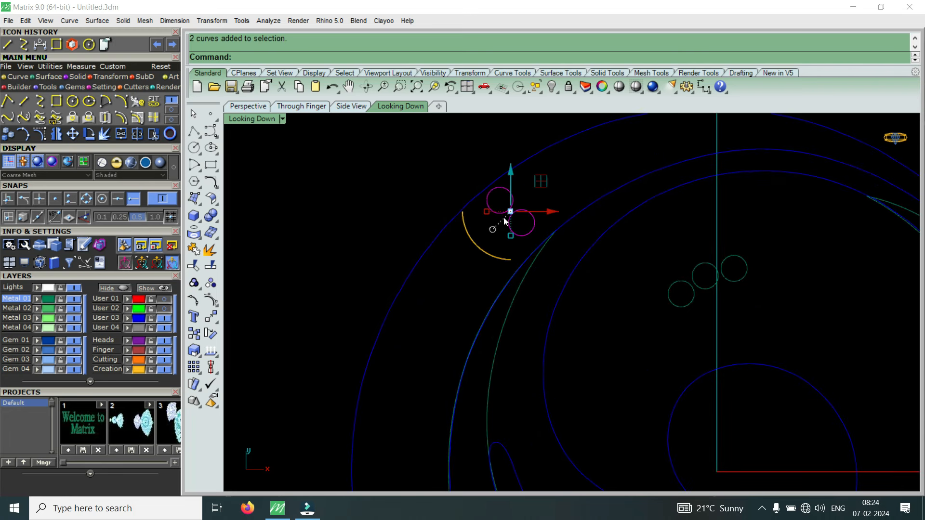
{"action": "key", "text": "Delete"}
{"action": "scroll", "coordinate": [434, 304], "scroll_direction": "down", "scroll_amount": 4}
{"action": "scroll", "coordinate": [433, 309], "scroll_direction": "up", "scroll_amount": 3}
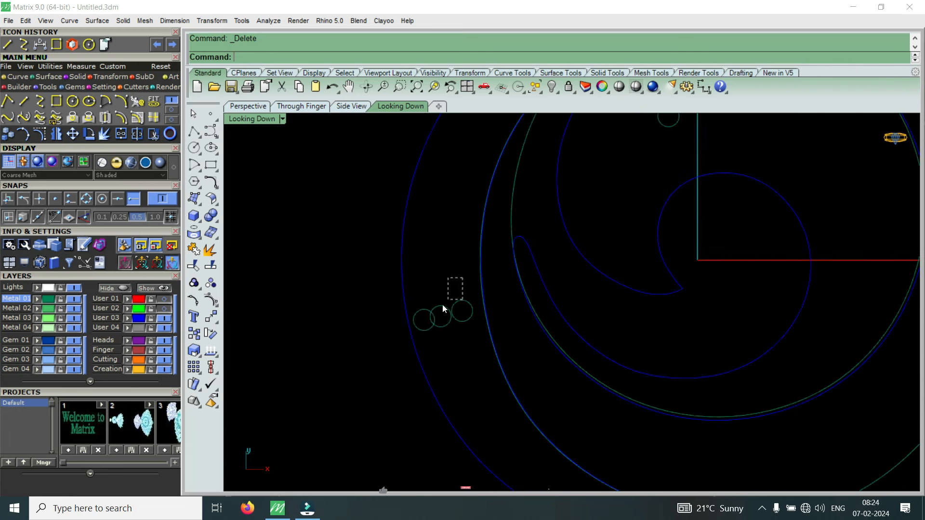
{"action": "left_click", "coordinate": [422, 319]}
{"action": "key", "text": "Delete"}
{"action": "scroll", "coordinate": [502, 360], "scroll_direction": "down", "scroll_amount": 3}
{"action": "scroll", "coordinate": [502, 360], "scroll_direction": "down", "scroll_amount": 2}
{"action": "scroll", "coordinate": [490, 337], "scroll_direction": "up", "scroll_amount": 2}
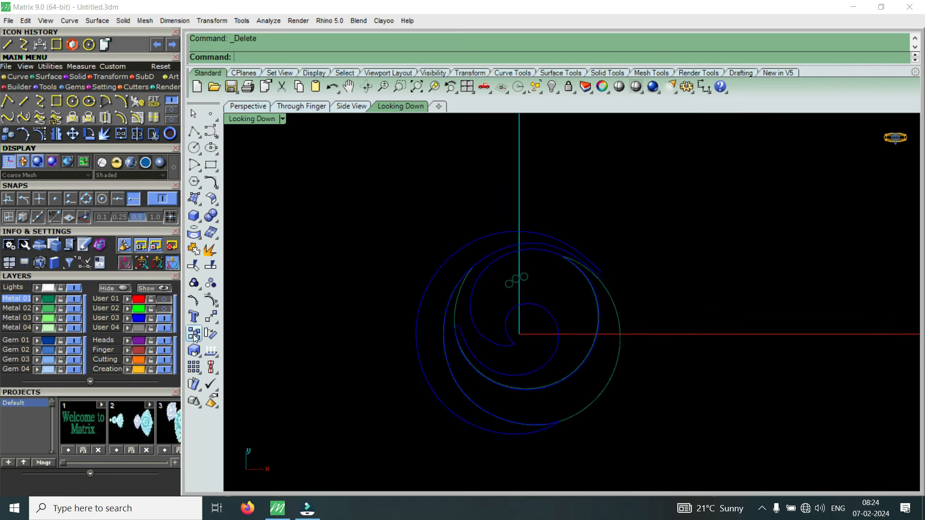
Select the outermost blue traced curve and compare it with the pendant's outer edge in the User 02 reference image
{"action": "left_click", "coordinate": [163, 309]}
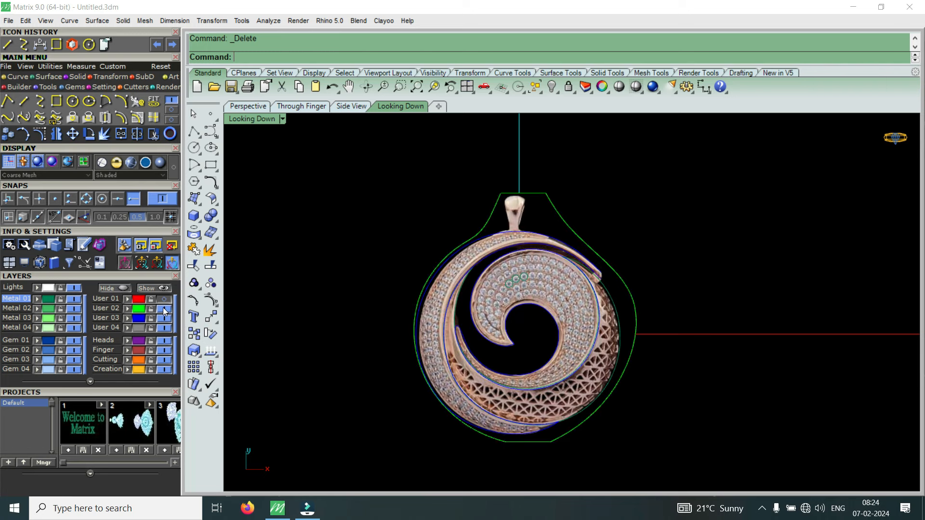
{"action": "left_click", "coordinate": [163, 308]}
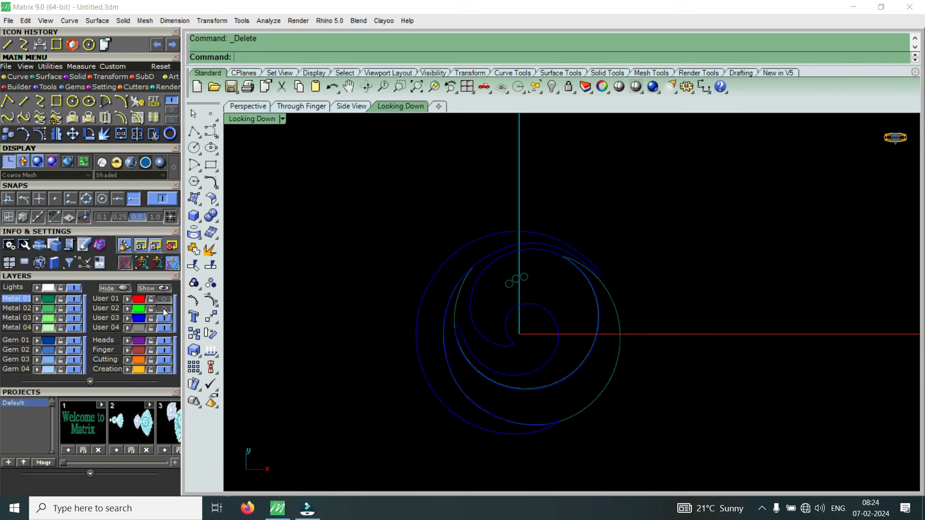
{"action": "scroll", "coordinate": [506, 424], "scroll_direction": "up", "scroll_amount": 3}
{"action": "left_click", "coordinate": [506, 426]}
{"action": "scroll", "coordinate": [507, 428], "scroll_direction": "down", "scroll_amount": 8}
{"action": "scroll", "coordinate": [506, 425], "scroll_direction": "up", "scroll_amount": 2}
{"action": "scroll", "coordinate": [566, 266], "scroll_direction": "up", "scroll_amount": 3}
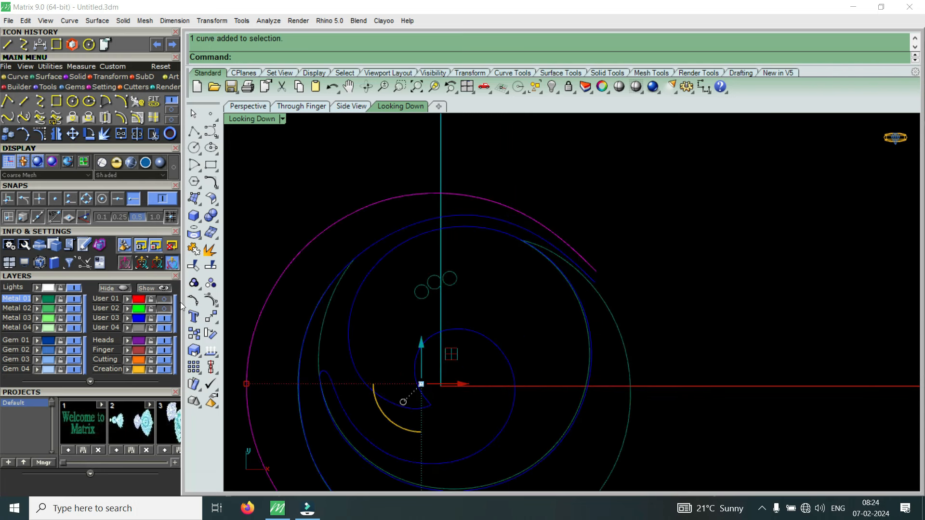
{"action": "left_click", "coordinate": [164, 309]}
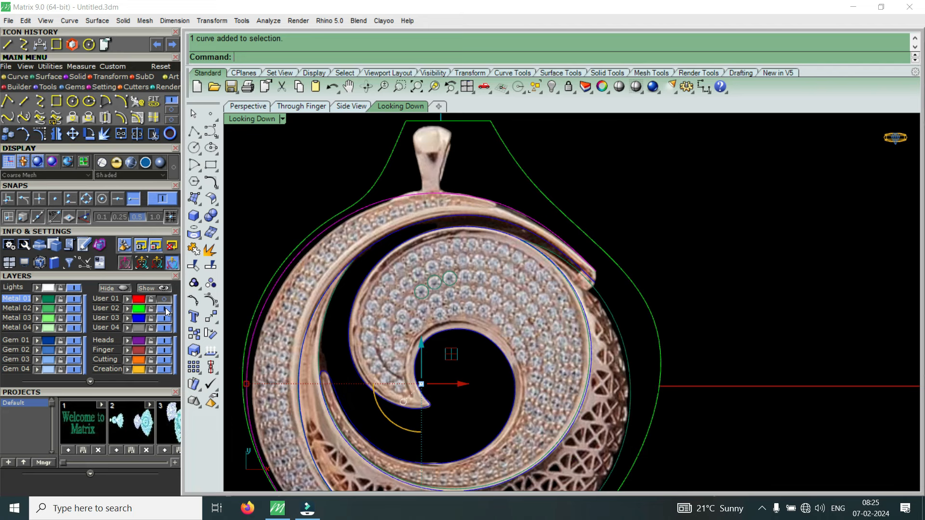
{"action": "left_click", "coordinate": [164, 309]}
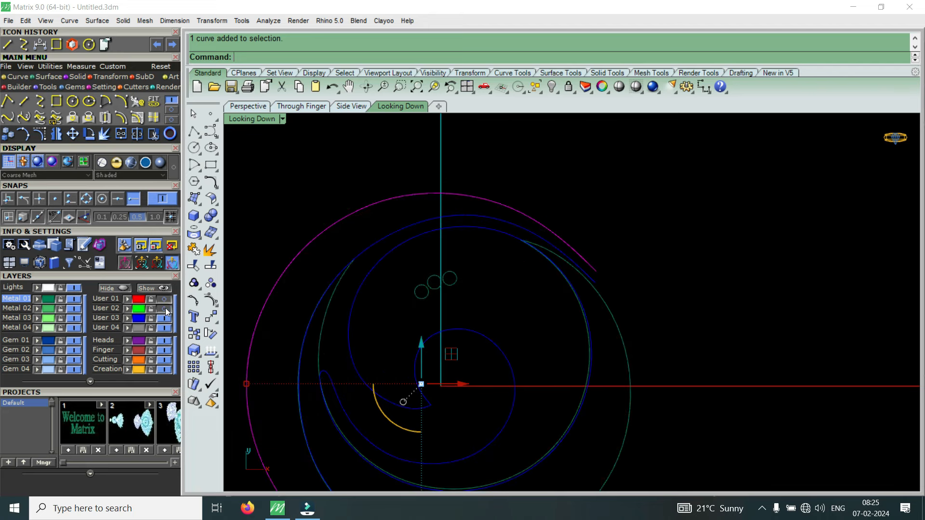
{"action": "scroll", "coordinate": [489, 270], "scroll_direction": "down", "scroll_amount": 3}
{"action": "scroll", "coordinate": [446, 243], "scroll_direction": "up", "scroll_amount": 3}
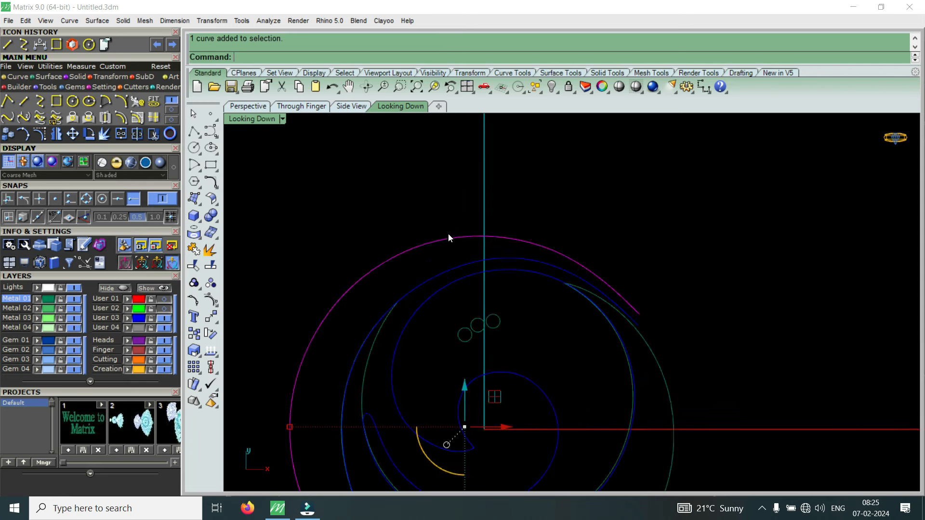
Show the outermost blue curve's control points, try shifting its three top points, and undo that move
{"action": "key", "text": "F10"}
{"action": "scroll", "coordinate": [446, 229], "scroll_direction": "up", "scroll_amount": 3}
{"action": "left_click_drag", "start_coordinate": [337, 189], "coordinate": [648, 272]}
{"action": "left_click_drag", "start_coordinate": [357, 178], "coordinate": [580, 259]}
{"action": "left_click_drag", "start_coordinate": [462, 199], "coordinate": [481, 202]}
{"action": "scroll", "coordinate": [535, 207], "scroll_direction": "down", "scroll_amount": 5}
{"action": "scroll", "coordinate": [541, 209], "scroll_direction": "up", "scroll_amount": 3}
{"action": "key", "text": "ctrl+z"}
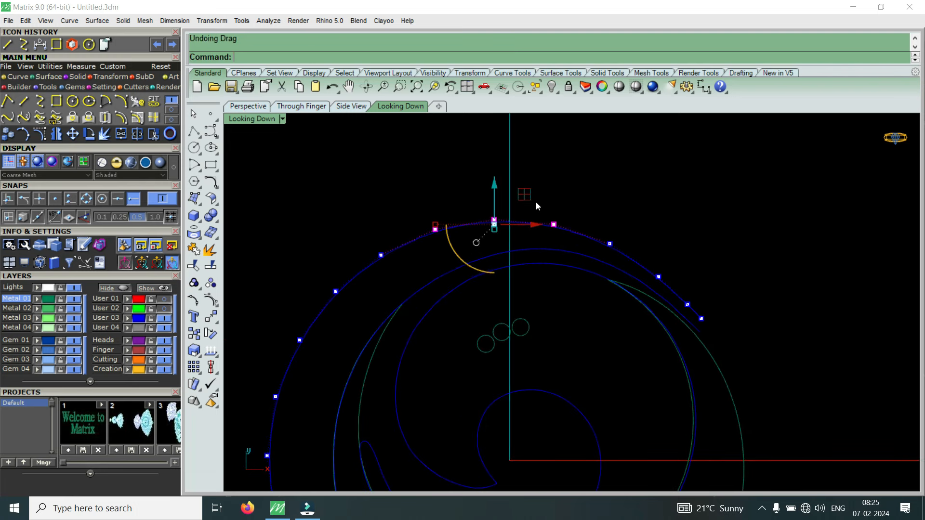
{"action": "key", "text": "Escape"}
{"action": "scroll", "coordinate": [491, 192], "scroll_direction": "down", "scroll_amount": 3}
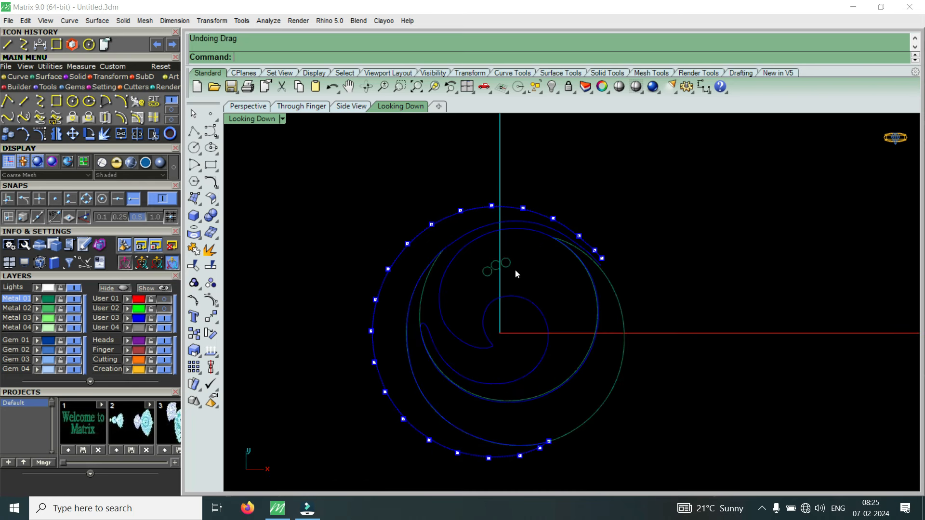
Show the User 02 reference image, nudge the outermost curve's two control points left of the top vertically, and hide the image again
{"action": "left_click", "coordinate": [165, 309]}
{"action": "left_click", "coordinate": [165, 310]}
{"action": "left_click", "coordinate": [165, 309]}
{"action": "scroll", "coordinate": [443, 217], "scroll_direction": "up", "scroll_amount": 5}
{"action": "left_click_drag", "start_coordinate": [398, 150], "coordinate": [512, 248]}
{"action": "scroll", "coordinate": [456, 195], "scroll_direction": "up", "scroll_amount": 2}
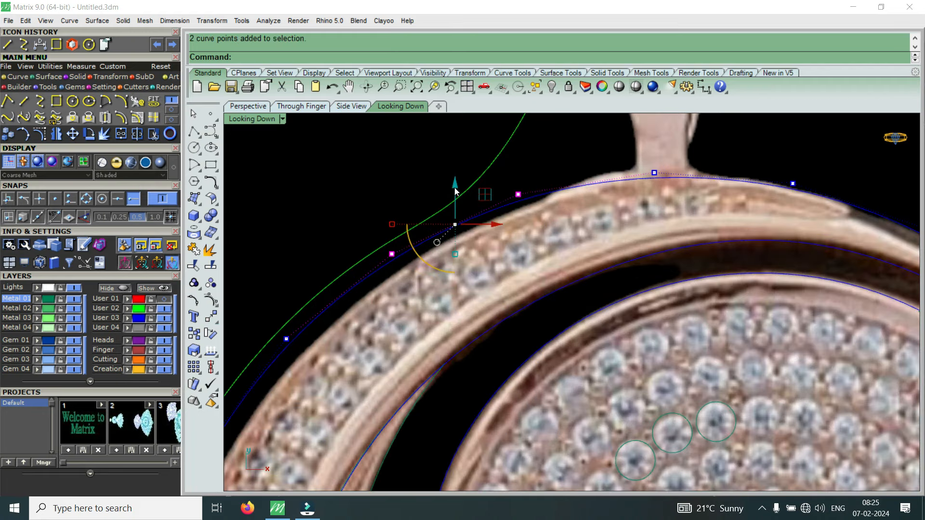
{"action": "scroll", "coordinate": [461, 194], "scroll_direction": "down", "scroll_amount": 4}
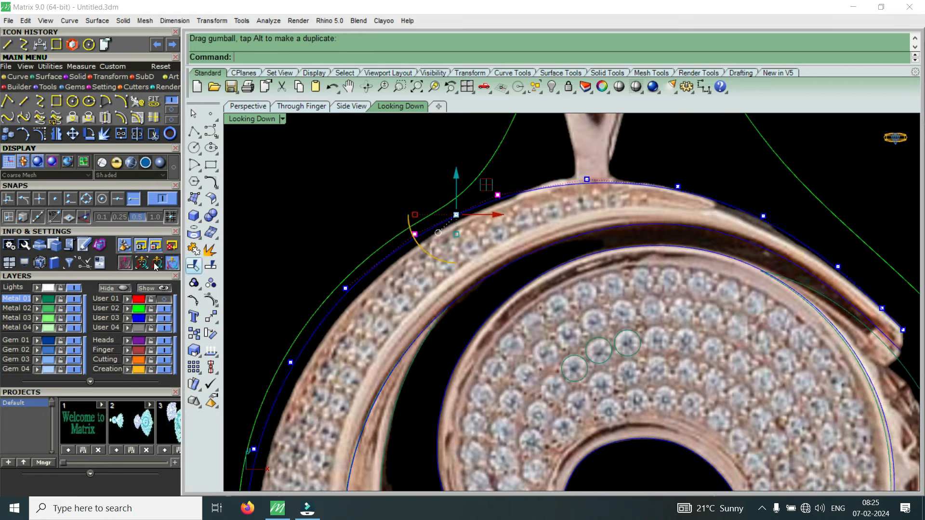
{"action": "left_click", "coordinate": [165, 309]}
{"action": "scroll", "coordinate": [423, 253], "scroll_direction": "down", "scroll_amount": 4}
{"action": "key", "text": "Escape"}
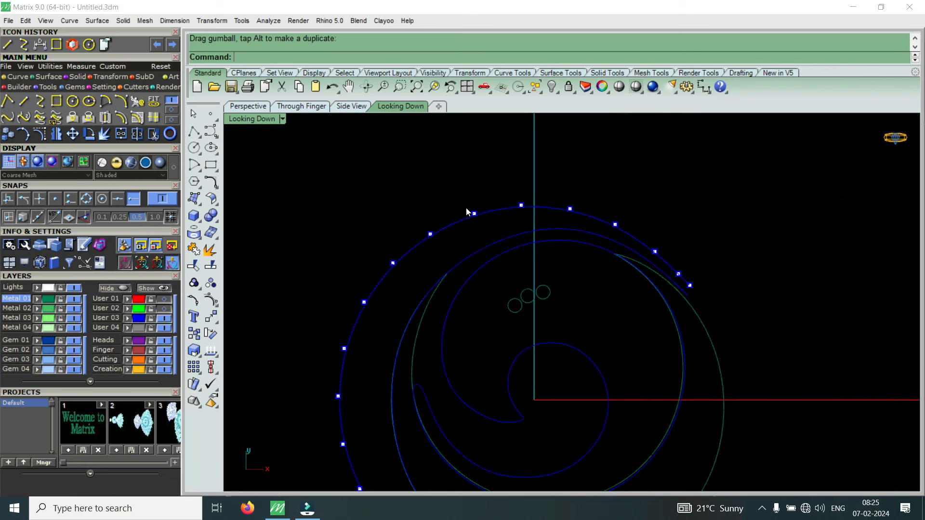
Nudge the two control points at the very top of the outermost blue curve slightly to smooth its crown
{"action": "left_click_drag", "start_coordinate": [495, 176], "coordinate": [611, 232]}
{"action": "scroll", "coordinate": [574, 201], "scroll_direction": "up", "scroll_amount": 2}
{"action": "left_click_drag", "start_coordinate": [567, 184], "coordinate": [571, 181]}
{"action": "scroll", "coordinate": [638, 204], "scroll_direction": "down", "scroll_amount": 13}
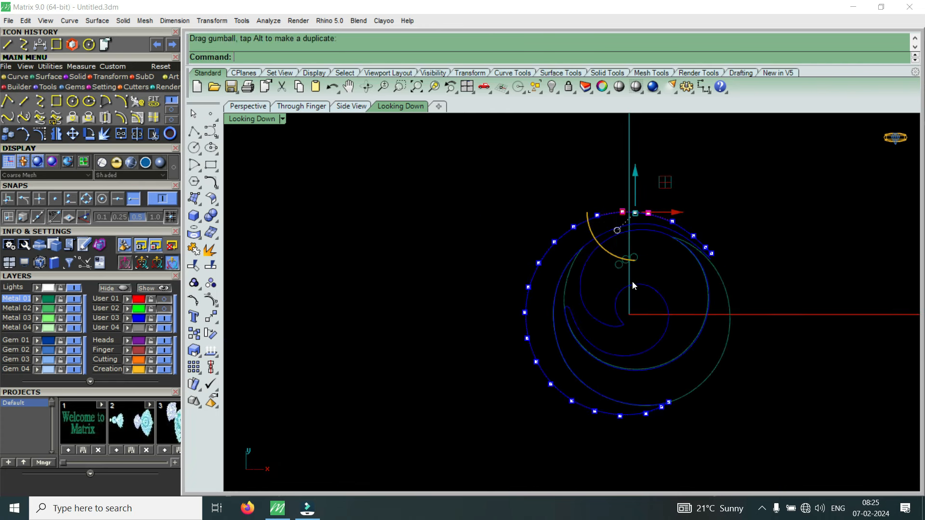
Compare the outermost blue curve with the User 02 reference image, hide the image, and nudge the curve's two lower-left control points vertically
{"action": "scroll", "coordinate": [599, 428], "scroll_direction": "up", "scroll_amount": 4}
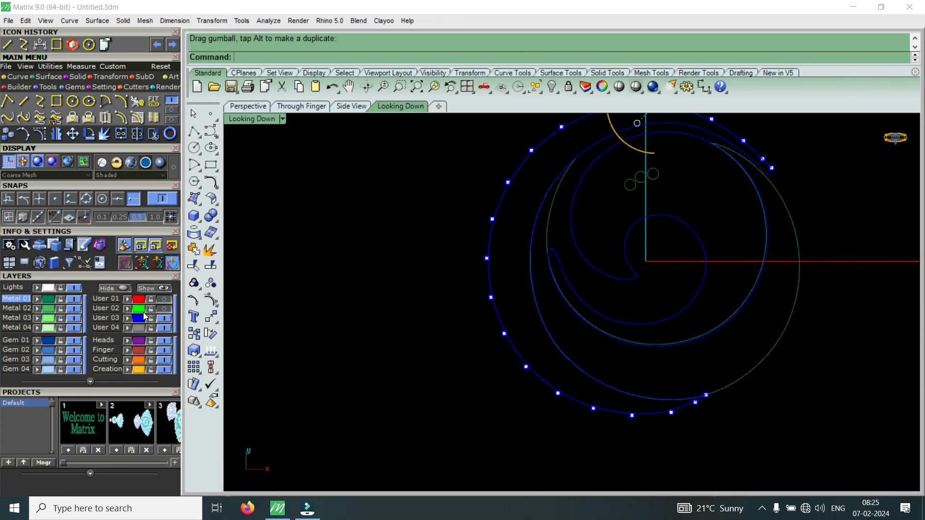
{"action": "left_click", "coordinate": [164, 311]}
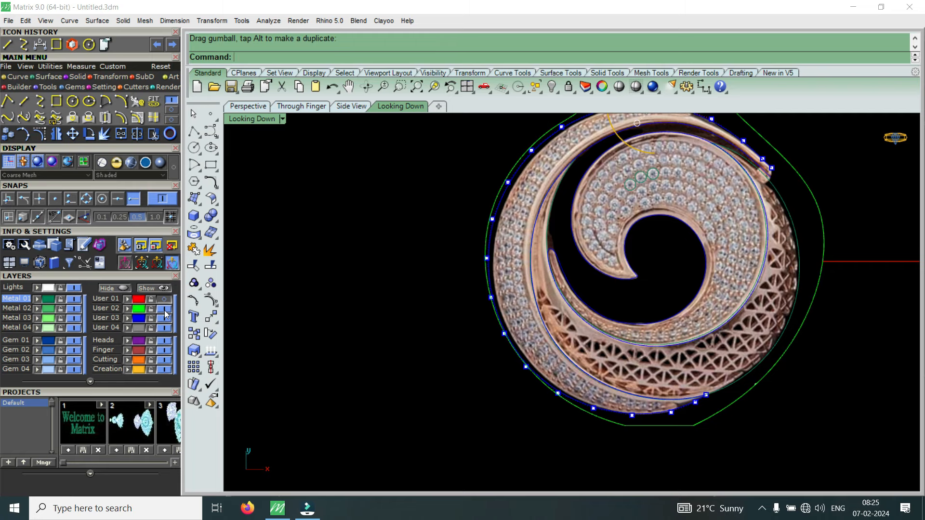
{"action": "left_click", "coordinate": [164, 311]}
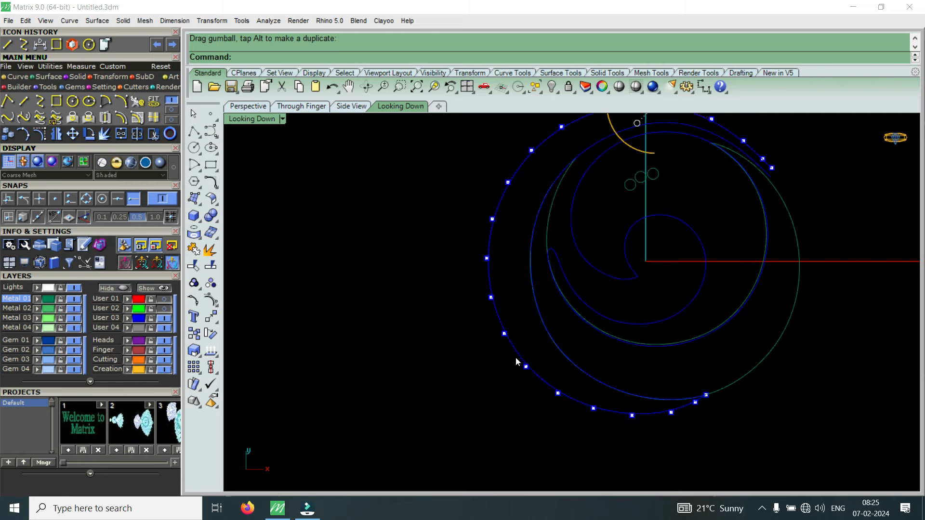
{"action": "scroll", "coordinate": [492, 385], "scroll_direction": "down", "scroll_amount": 2}
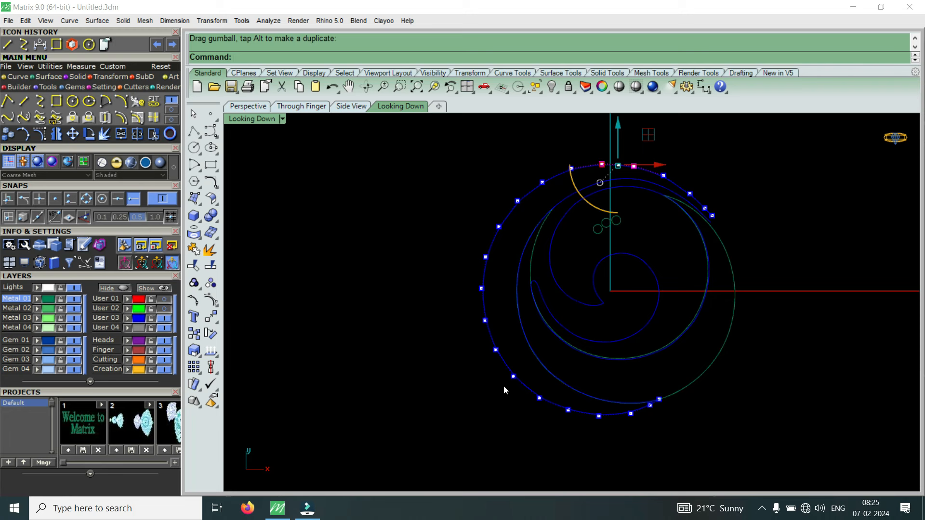
{"action": "scroll", "coordinate": [511, 381], "scroll_direction": "up", "scroll_amount": 3}
{"action": "left_click_drag", "start_coordinate": [461, 316], "coordinate": [524, 391]}
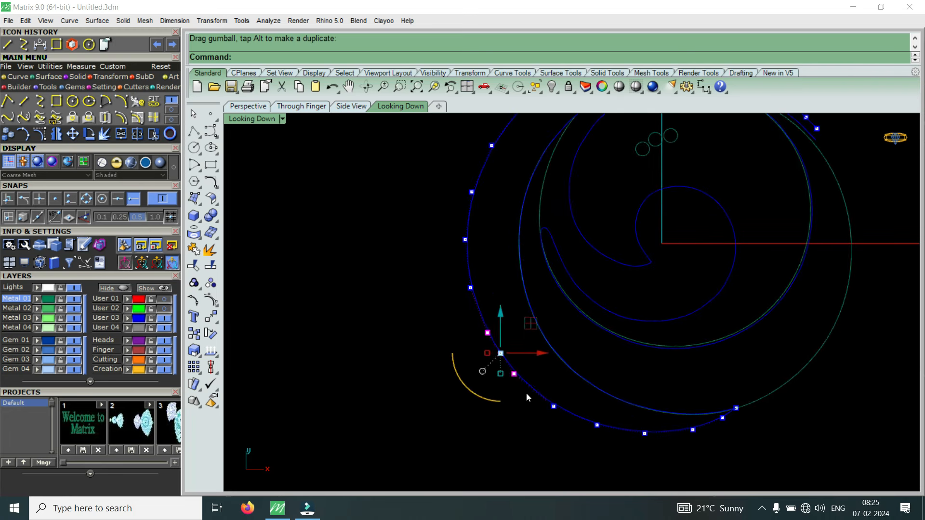
{"action": "scroll", "coordinate": [504, 338], "scroll_direction": "up", "scroll_amount": 3}
{"action": "left_click_drag", "start_coordinate": [497, 330], "coordinate": [497, 333]}
{"action": "scroll", "coordinate": [497, 333], "scroll_direction": "down", "scroll_amount": 12}
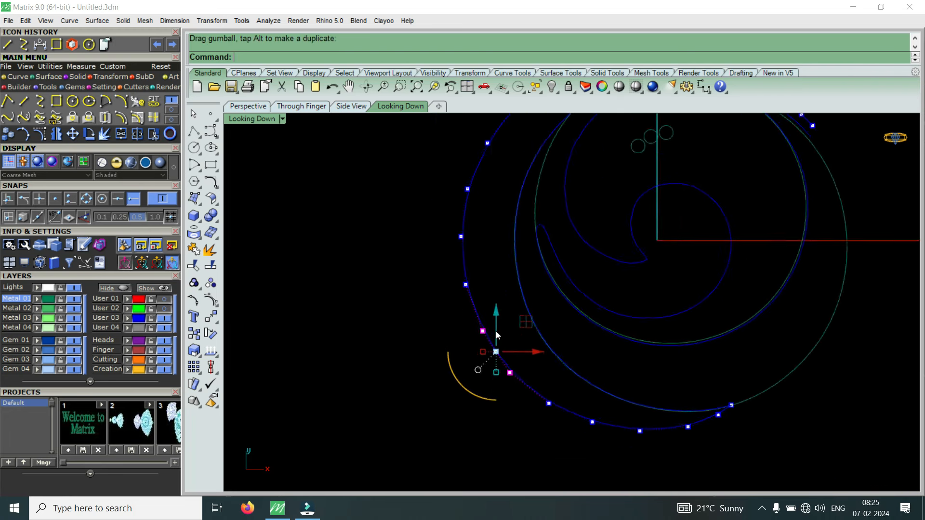
Nudge the next pair of control points up the outermost blue curve's left side slightly downward, and deselect them
{"action": "scroll", "coordinate": [476, 302], "scroll_direction": "up", "scroll_amount": 4}
{"action": "left_click", "coordinate": [482, 337]}
{"action": "scroll", "coordinate": [471, 340], "scroll_direction": "down", "scroll_amount": 4}
{"action": "scroll", "coordinate": [491, 323], "scroll_direction": "up", "scroll_amount": 4}
{"action": "left_click_drag", "start_coordinate": [453, 313], "coordinate": [492, 373]}
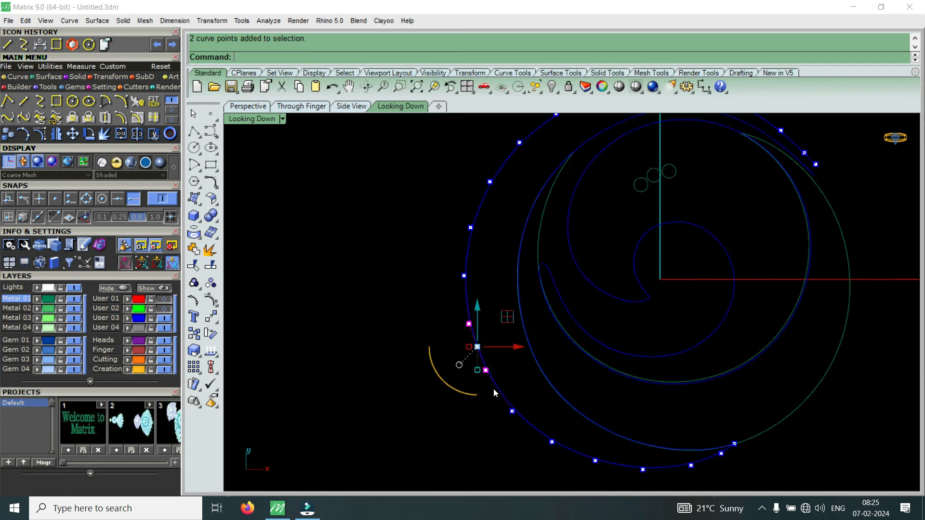
{"action": "scroll", "coordinate": [499, 339], "scroll_direction": "up", "scroll_amount": 4}
{"action": "left_click_drag", "start_coordinate": [512, 342], "coordinate": [509, 348]}
{"action": "scroll", "coordinate": [451, 340], "scroll_direction": "down", "scroll_amount": 8}
{"action": "left_click", "coordinate": [449, 339]}
{"action": "scroll", "coordinate": [450, 340], "scroll_direction": "down", "scroll_amount": 2}
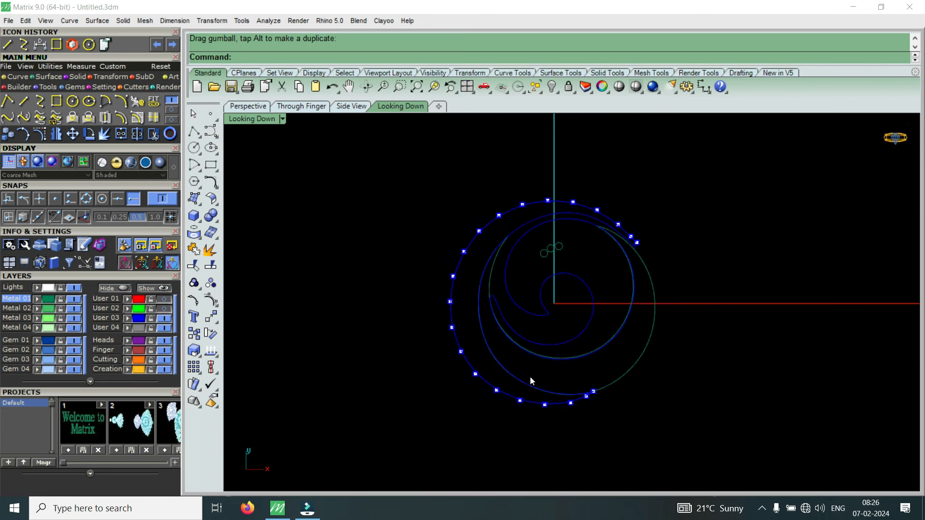
Nudge the two control points at the bottom of the outermost blue curve vertically, and hide the curve's control points
{"action": "scroll", "coordinate": [571, 404], "scroll_direction": "up", "scroll_amount": 5}
{"action": "left_click_drag", "start_coordinate": [582, 415], "coordinate": [626, 393]}
{"action": "scroll", "coordinate": [597, 383], "scroll_direction": "up", "scroll_amount": 2}
{"action": "scroll", "coordinate": [571, 377], "scroll_direction": "down", "scroll_amount": 2}
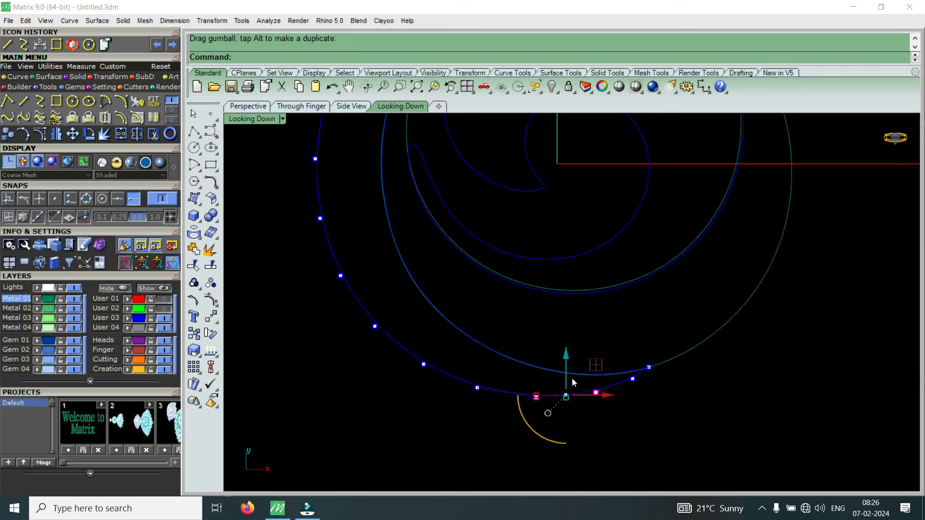
{"action": "scroll", "coordinate": [618, 381], "scroll_direction": "down", "scroll_amount": 2}
{"action": "scroll", "coordinate": [618, 380], "scroll_direction": "up", "scroll_amount": 2}
{"action": "scroll", "coordinate": [616, 376], "scroll_direction": "down", "scroll_amount": 3}
{"action": "key", "text": "Escape"}
{"action": "key", "text": "Escape"}
{"action": "scroll", "coordinate": [562, 351], "scroll_direction": "up", "scroll_amount": 2}
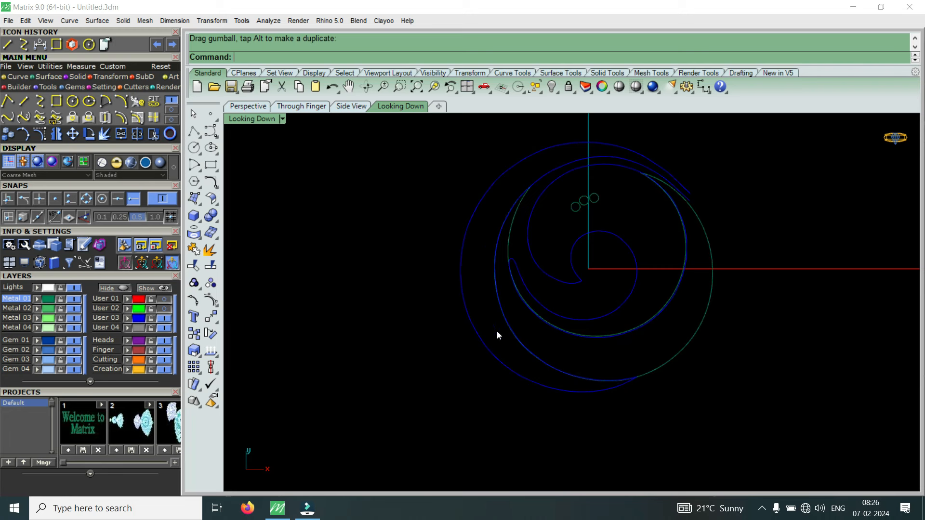
Select the outermost blue curve, then the green outer crescent curve, and compare the traced outlines with the User 02 reference image
{"action": "left_click", "coordinate": [497, 352]}
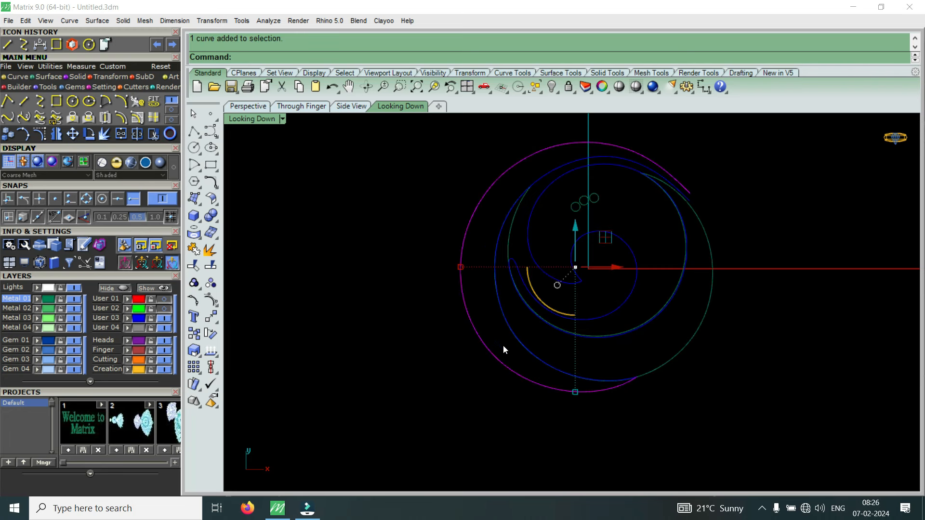
{"action": "scroll", "coordinate": [631, 383], "scroll_direction": "down", "scroll_amount": 2}
{"action": "scroll", "coordinate": [651, 368], "scroll_direction": "up", "scroll_amount": 2}
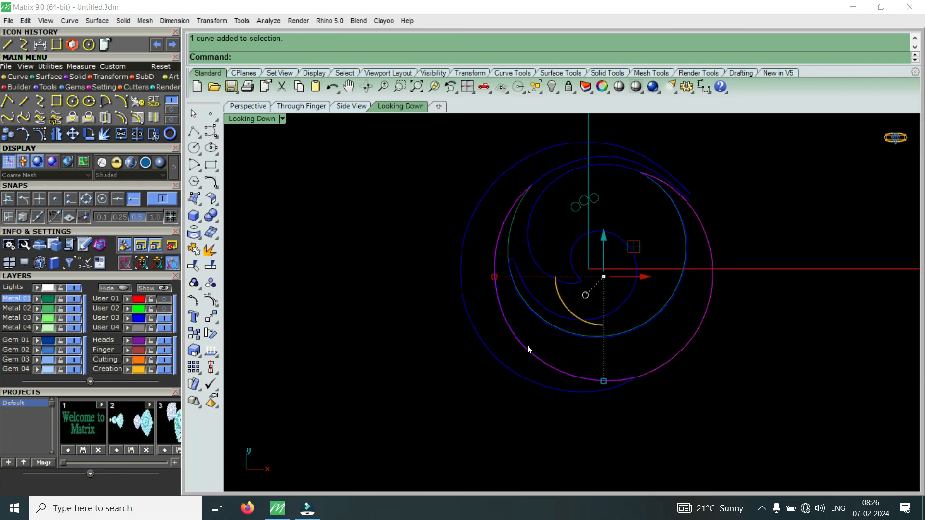
{"action": "scroll", "coordinate": [527, 346], "scroll_direction": "up", "scroll_amount": 3}
{"action": "scroll", "coordinate": [527, 349], "scroll_direction": "down", "scroll_amount": 3}
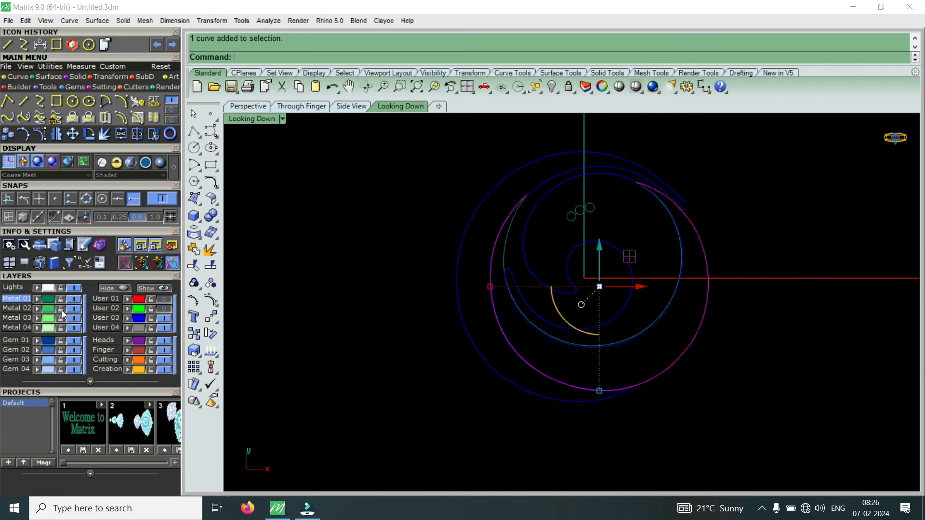
{"action": "left_click", "coordinate": [164, 310]}
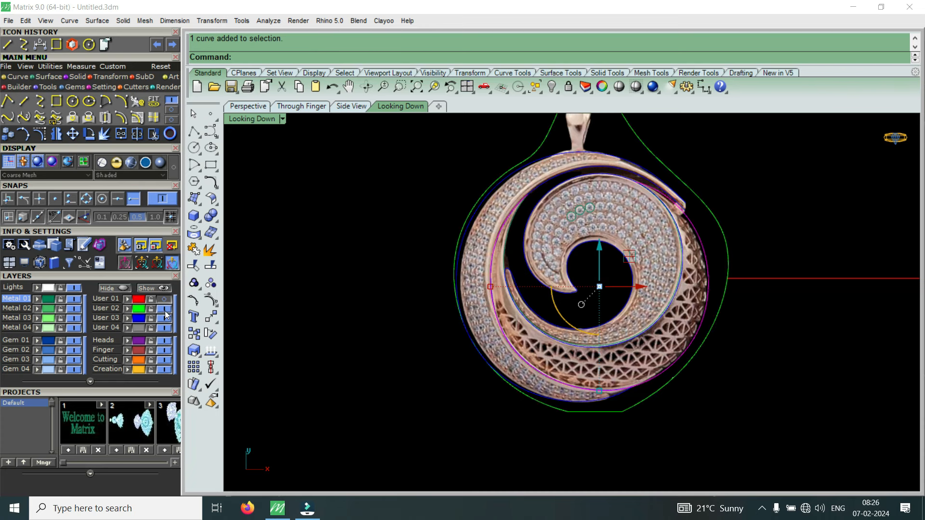
{"action": "left_click", "coordinate": [165, 310]}
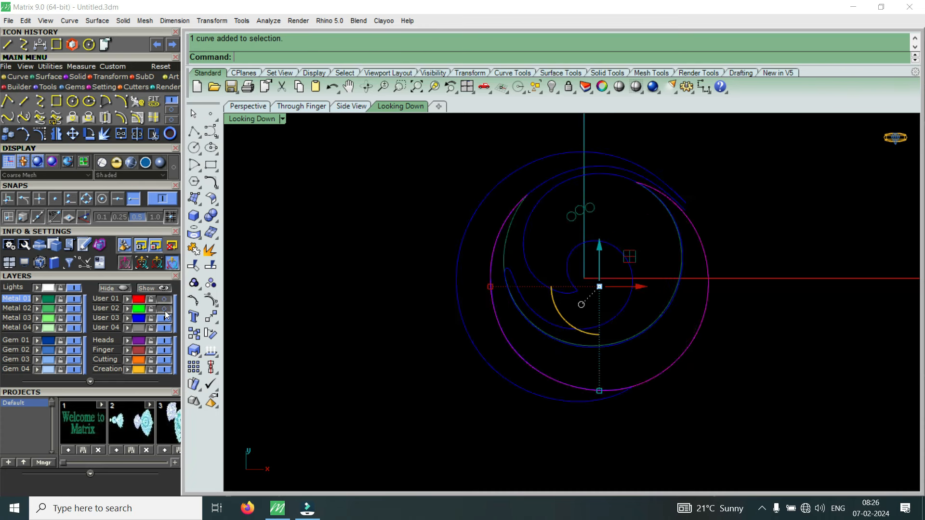
Show the green outer crescent curve's control points and shift the two on its lower-left bend slightly down
{"action": "scroll", "coordinate": [574, 384], "scroll_direction": "up", "scroll_amount": 5}
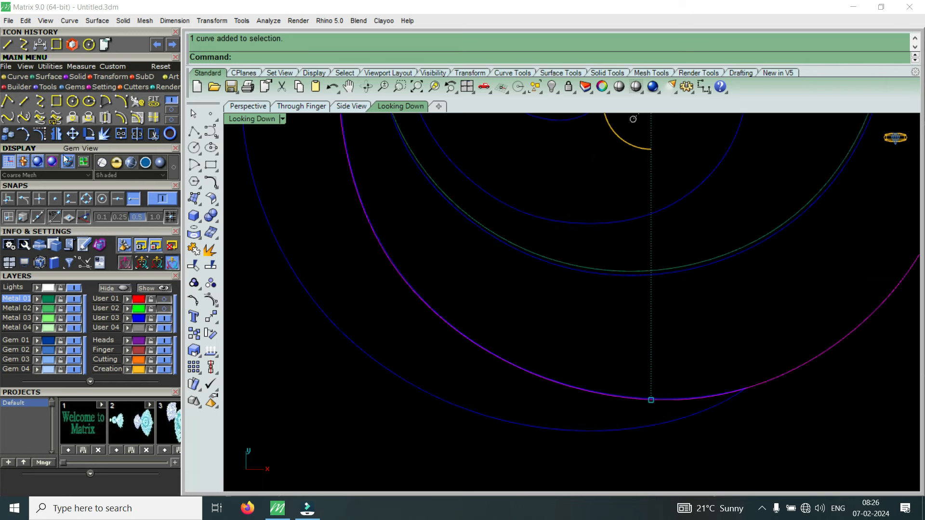
{"action": "left_click", "coordinate": [40, 135]}
{"action": "scroll", "coordinate": [402, 287], "scroll_direction": "up", "scroll_amount": 6}
{"action": "left_click_drag", "start_coordinate": [334, 198], "coordinate": [494, 363]}
{"action": "scroll", "coordinate": [450, 293], "scroll_direction": "up", "scroll_amount": 4}
{"action": "left_click_drag", "start_coordinate": [437, 283], "coordinate": [433, 297]}
{"action": "scroll", "coordinate": [433, 296], "scroll_direction": "down", "scroll_amount": 6}
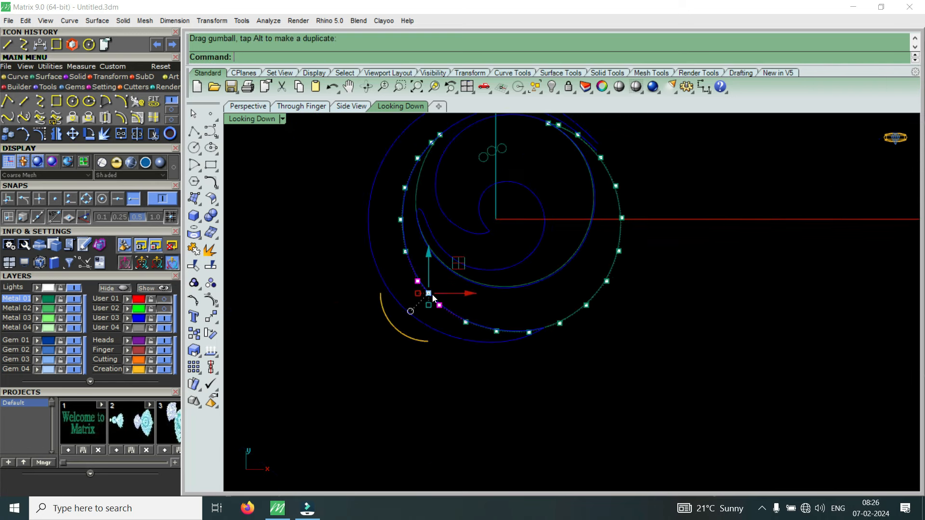
{"action": "scroll", "coordinate": [432, 294], "scroll_direction": "up", "scroll_amount": 5}
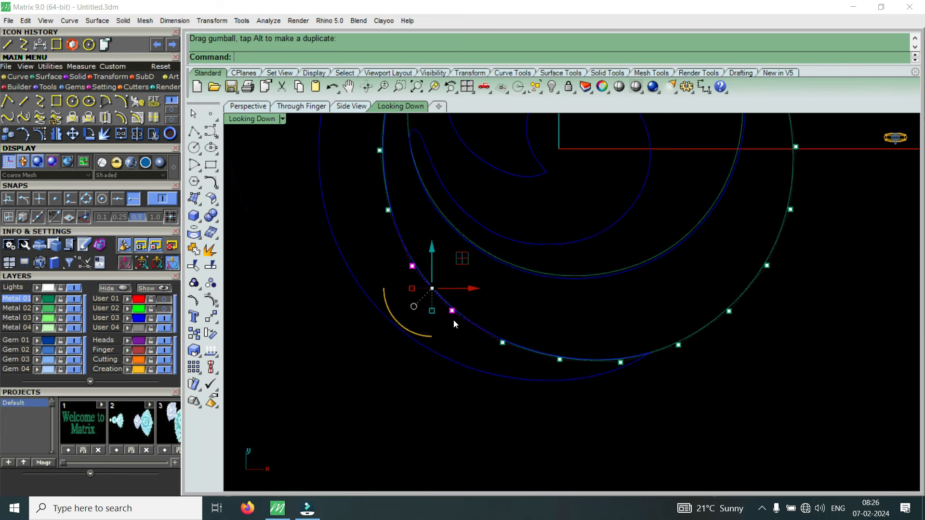
{"action": "scroll", "coordinate": [665, 362], "scroll_direction": "up", "scroll_amount": 6}
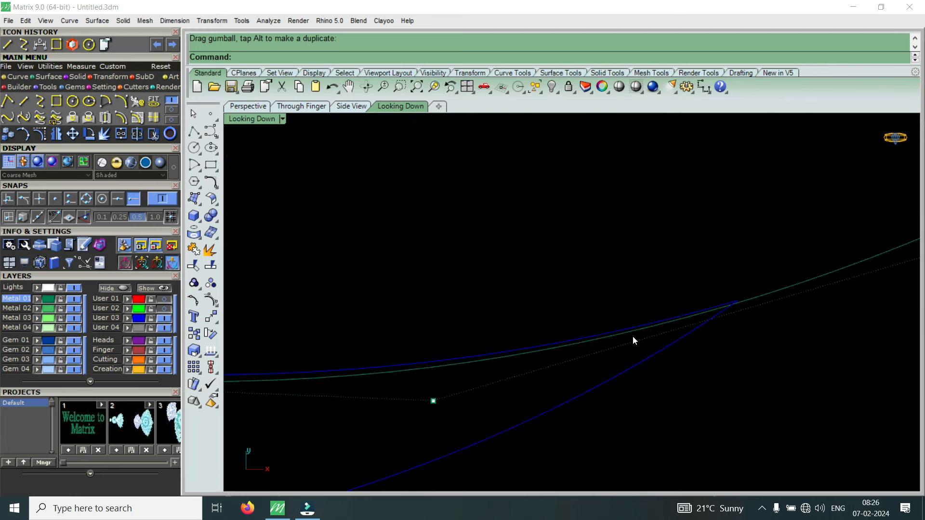
Select the blue curve overlapping the green crescent, show its control points, and nudge the lower-left ones slightly down
{"action": "left_click", "coordinate": [585, 337]}
{"action": "scroll", "coordinate": [593, 389], "scroll_direction": "down", "scroll_amount": 5}
{"action": "scroll", "coordinate": [497, 334], "scroll_direction": "up", "scroll_amount": 6}
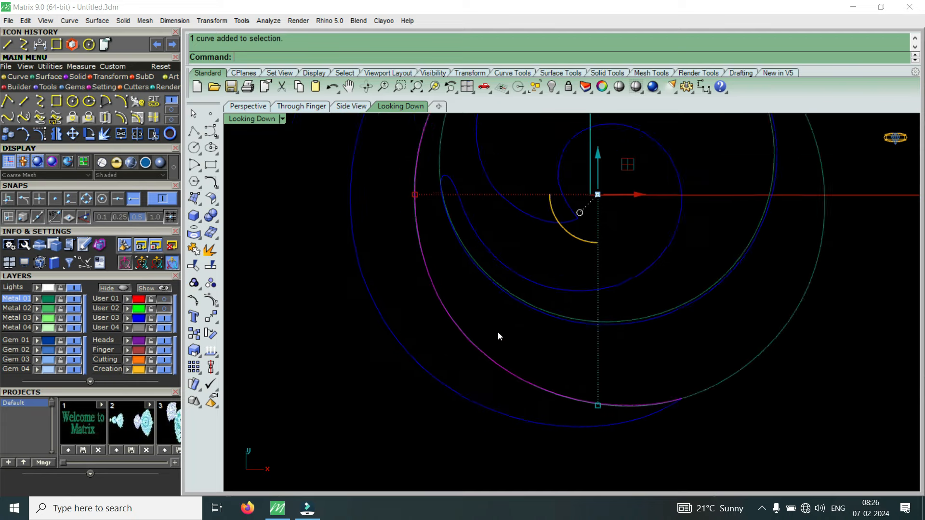
{"action": "scroll", "coordinate": [472, 337], "scroll_direction": "down", "scroll_amount": 1}
{"action": "scroll", "coordinate": [460, 322], "scroll_direction": "down", "scroll_amount": 5}
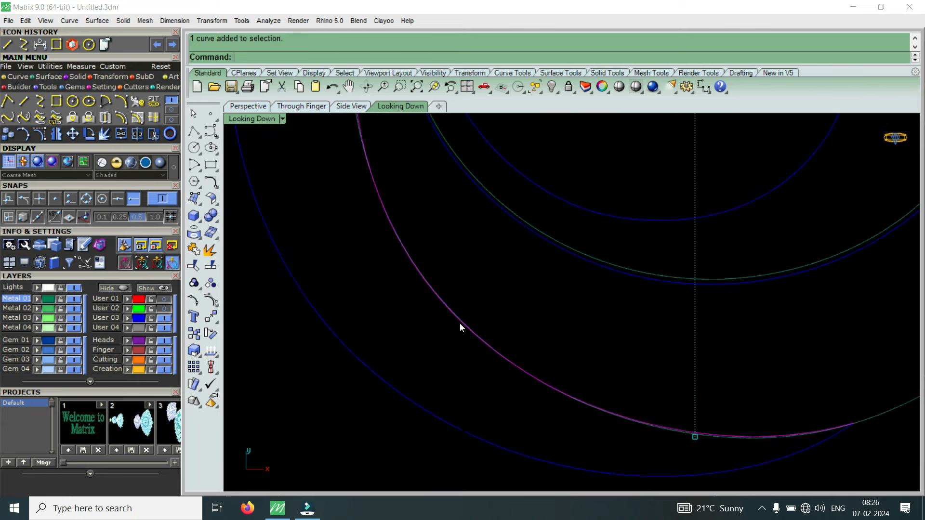
{"action": "key", "text": "F10"}
{"action": "scroll", "coordinate": [461, 337], "scroll_direction": "up", "scroll_amount": 3}
{"action": "scroll", "coordinate": [437, 275], "scroll_direction": "up", "scroll_amount": 3}
{"action": "left_click_drag", "start_coordinate": [377, 229], "coordinate": [542, 421]}
{"action": "scroll", "coordinate": [491, 313], "scroll_direction": "up", "scroll_amount": 2}
{"action": "left_click_drag", "start_coordinate": [494, 322], "coordinate": [495, 332]}
{"action": "scroll", "coordinate": [502, 367], "scroll_direction": "down", "scroll_amount": 5}
Nudge a single control point on the left side of the overlapping blue curve slightly up to match the green crescent
{"action": "scroll", "coordinate": [437, 271], "scroll_direction": "up", "scroll_amount": 3}
{"action": "left_click_drag", "start_coordinate": [357, 227], "coordinate": [439, 305]}
{"action": "scroll", "coordinate": [424, 255], "scroll_direction": "up", "scroll_amount": 4}
{"action": "left_click_drag", "start_coordinate": [433, 251], "coordinate": [434, 247]}
{"action": "scroll", "coordinate": [424, 251], "scroll_direction": "down", "scroll_amount": 4}
{"action": "scroll", "coordinate": [402, 267], "scroll_direction": "up", "scroll_amount": 4}
{"action": "scroll", "coordinate": [406, 262], "scroll_direction": "down", "scroll_amount": 3}
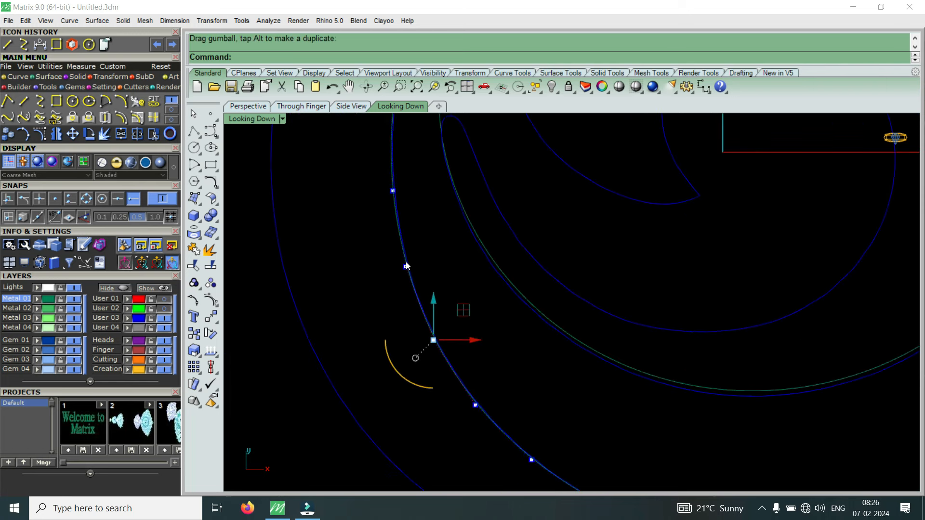
{"action": "scroll", "coordinate": [527, 282], "scroll_direction": "down", "scroll_amount": 3}
{"action": "scroll", "coordinate": [553, 357], "scroll_direction": "up", "scroll_amount": 8}
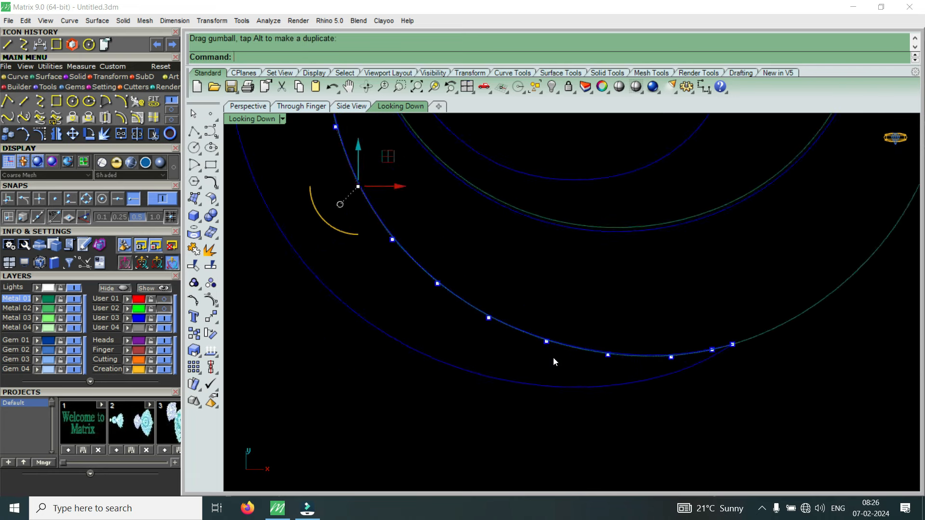
Select two control points near the bottom of the overlapping blue curve and adjust their height to follow the green crescent
{"action": "scroll", "coordinate": [408, 294], "scroll_direction": "down", "scroll_amount": 3}
{"action": "scroll", "coordinate": [433, 266], "scroll_direction": "up", "scroll_amount": 2}
{"action": "left_click", "coordinate": [502, 342]}
{"action": "scroll", "coordinate": [519, 337], "scroll_direction": "up", "scroll_amount": 2}
{"action": "left_click_drag", "start_coordinate": [529, 316], "coordinate": [747, 408]}
{"action": "scroll", "coordinate": [506, 317], "scroll_direction": "down", "scroll_amount": 3}
{"action": "scroll", "coordinate": [605, 362], "scroll_direction": "up", "scroll_amount": 2}
{"action": "left_click", "coordinate": [663, 344]}
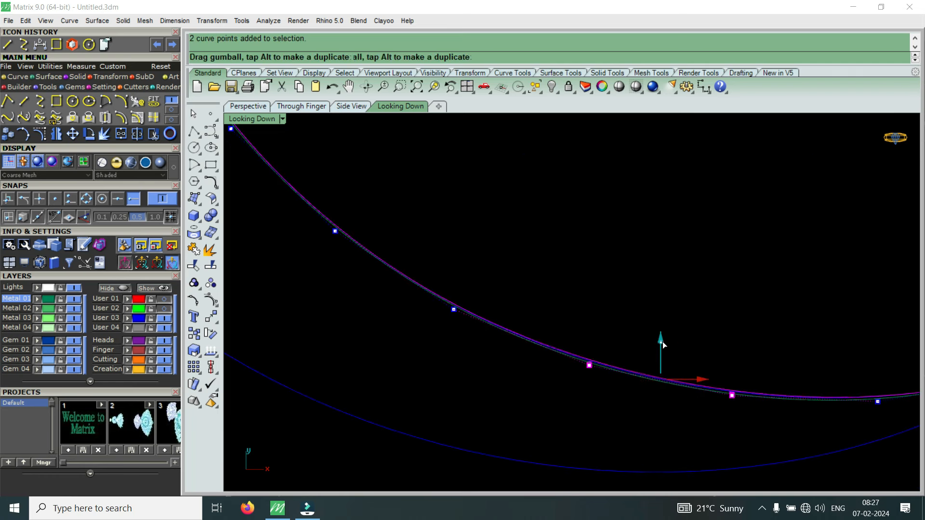
{"action": "scroll", "coordinate": [626, 356], "scroll_direction": "down", "scroll_amount": 3}
{"action": "scroll", "coordinate": [523, 383], "scroll_direction": "down", "scroll_amount": 4}
{"action": "scroll", "coordinate": [516, 342], "scroll_direction": "up", "scroll_amount": 4}
Adjust two neighbouring control points on the overlapping blue curve's lower-left bend vertically, one at a time, toward the green crescent
{"action": "left_click_drag", "start_coordinate": [518, 311], "coordinate": [596, 412]}
{"action": "scroll", "coordinate": [524, 343], "scroll_direction": "up", "scroll_amount": 3}
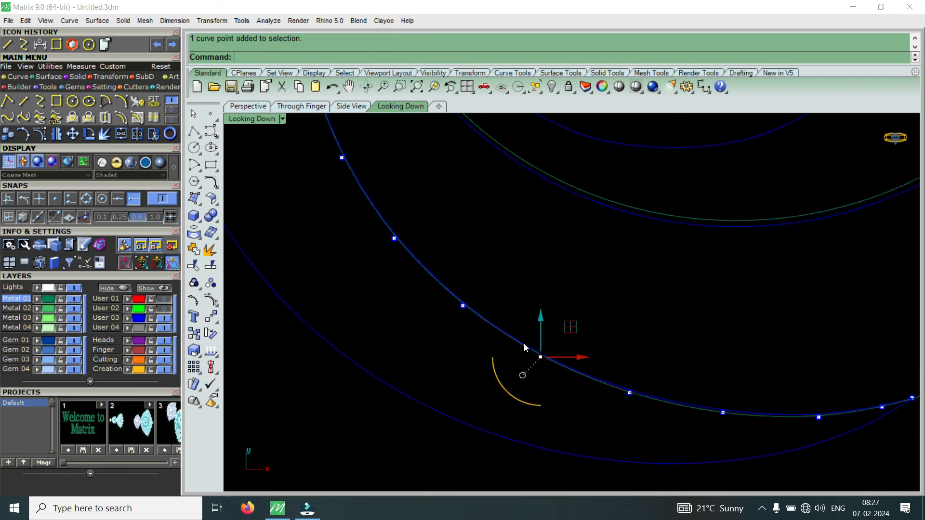
{"action": "left_click", "coordinate": [545, 328]}
{"action": "scroll", "coordinate": [452, 272], "scroll_direction": "up", "scroll_amount": 2}
{"action": "left_click_drag", "start_coordinate": [456, 263], "coordinate": [588, 391]}
{"action": "scroll", "coordinate": [481, 294], "scroll_direction": "up", "scroll_amount": 3}
{"action": "left_click", "coordinate": [467, 289]}
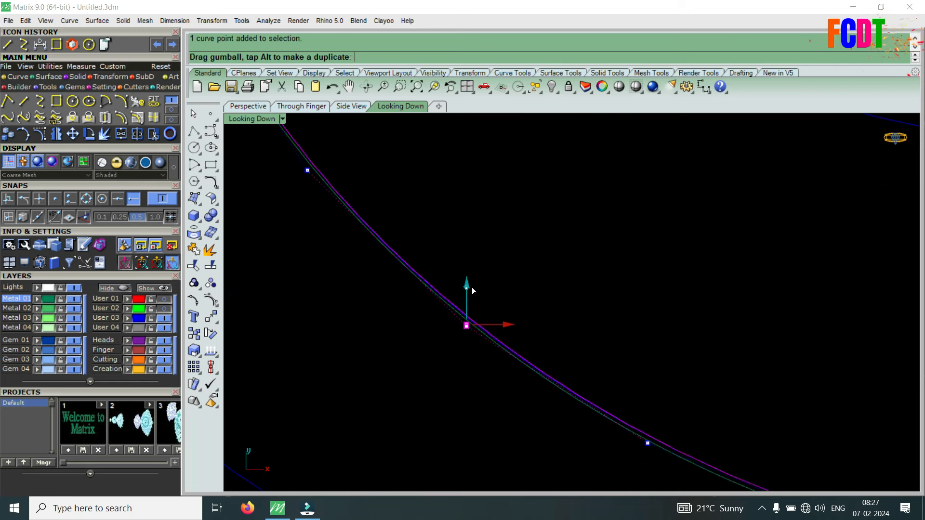
{"action": "scroll", "coordinate": [493, 347], "scroll_direction": "down", "scroll_amount": 5}
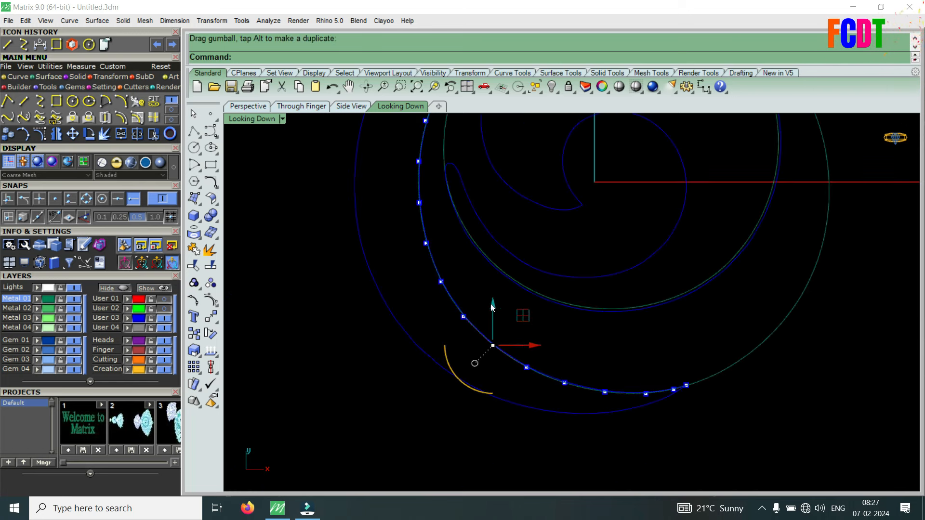
{"action": "scroll", "coordinate": [427, 241], "scroll_direction": "up", "scroll_amount": 5}
{"action": "scroll", "coordinate": [427, 276], "scroll_direction": "down", "scroll_amount": 6}
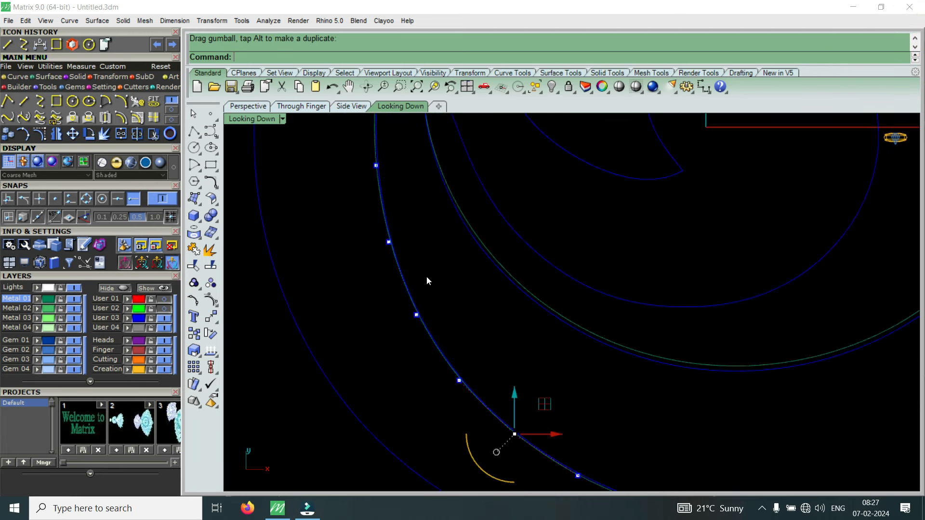
Finish point editing on the overlapping blue curve and hide its control points
{"action": "scroll", "coordinate": [421, 276], "scroll_direction": "up", "scroll_amount": 6}
{"action": "left_click_drag", "start_coordinate": [353, 166], "coordinate": [469, 378]}
{"action": "scroll", "coordinate": [474, 371], "scroll_direction": "down", "scroll_amount": 4}
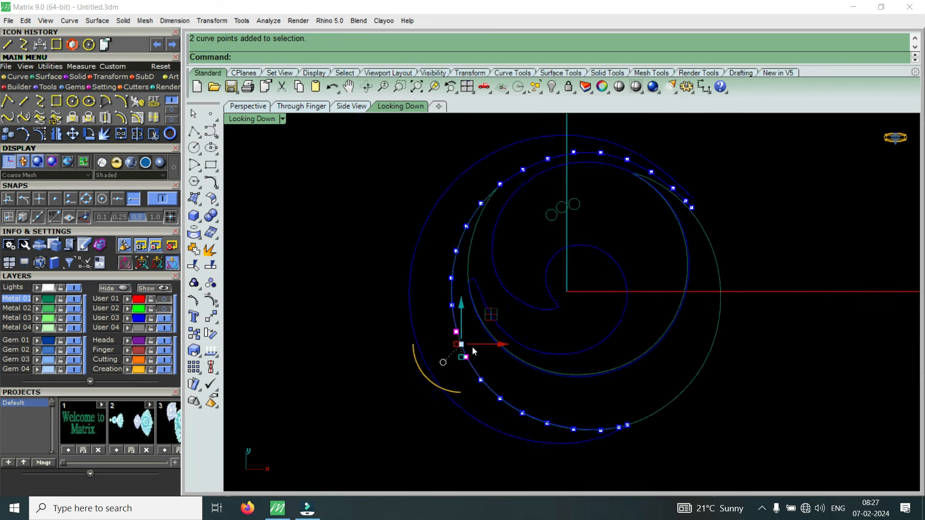
{"action": "scroll", "coordinate": [473, 348], "scroll_direction": "down", "scroll_amount": 2}
{"action": "key", "text": "Escape"}
{"action": "key", "text": "Escape"}
{"action": "scroll", "coordinate": [660, 232], "scroll_direction": "up", "scroll_amount": 6}
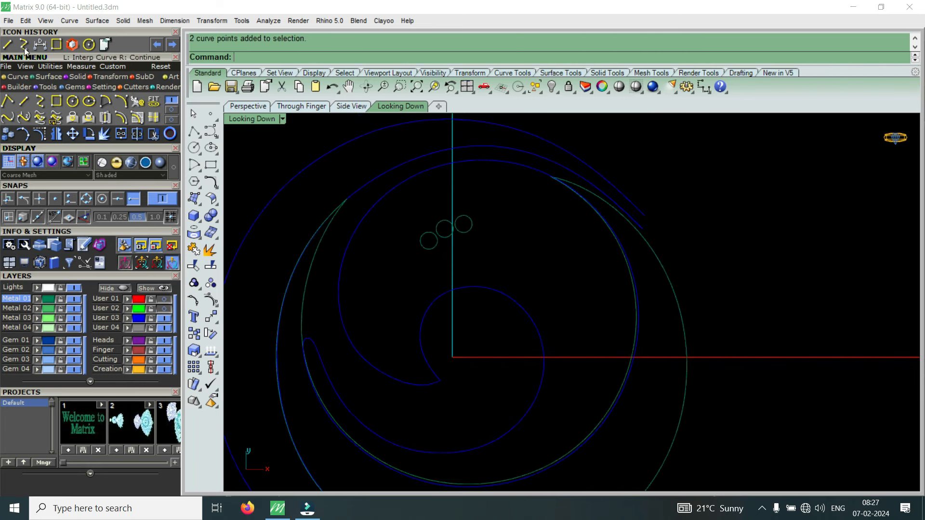
Show the User 02 reference image and draw a line joining the upper-right ends of the two outer blue curves at the band's tip
{"action": "left_click", "coordinate": [639, 213]}
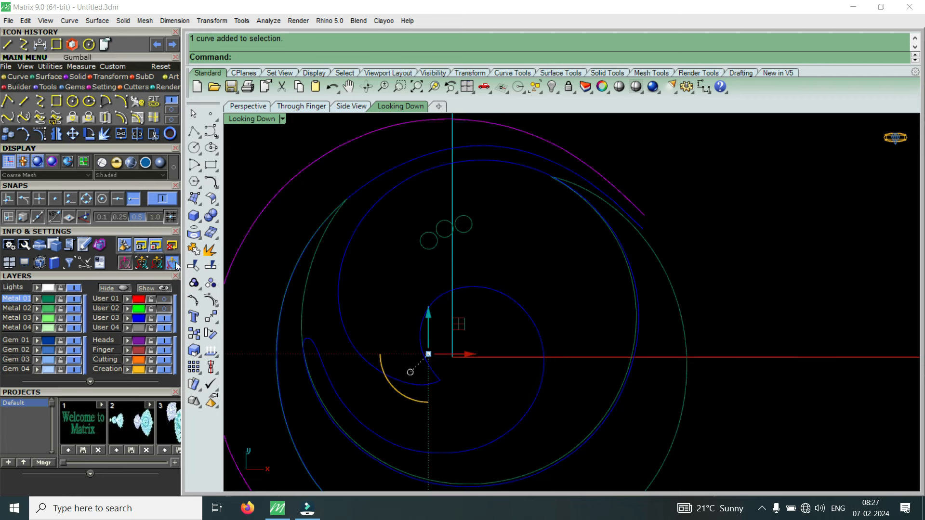
{"action": "left_click", "coordinate": [164, 313]}
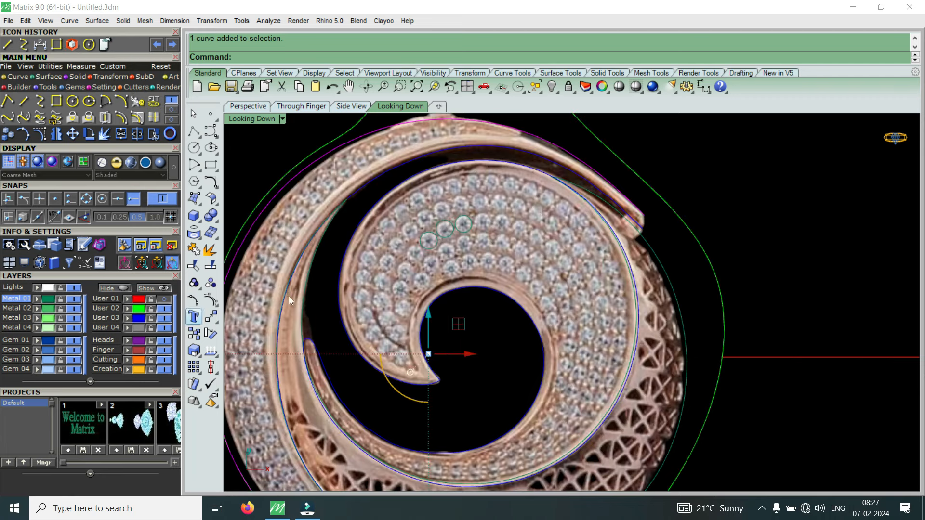
{"action": "scroll", "coordinate": [645, 217], "scroll_direction": "up", "scroll_amount": 5}
{"action": "scroll", "coordinate": [619, 228], "scroll_direction": "down", "scroll_amount": 4}
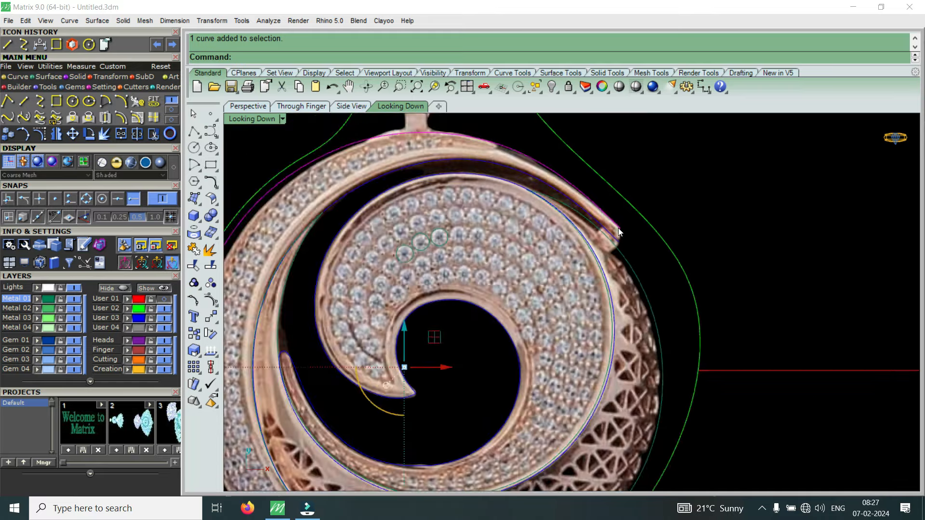
{"action": "scroll", "coordinate": [621, 229], "scroll_direction": "up", "scroll_amount": 4}
{"action": "left_click", "coordinate": [7, 45]}
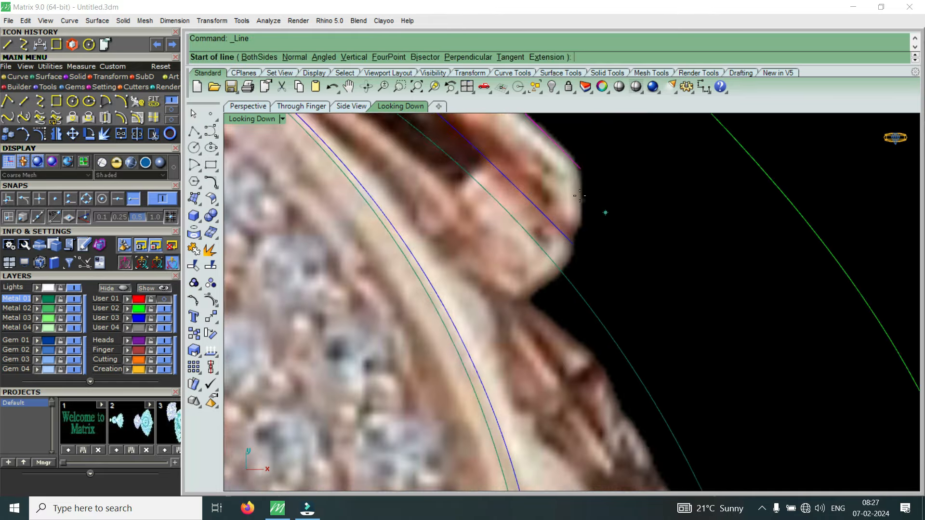
{"action": "left_click", "coordinate": [579, 170]}
{"action": "scroll", "coordinate": [578, 192], "scroll_direction": "up", "scroll_amount": 5}
{"action": "left_click", "coordinate": [555, 290]}
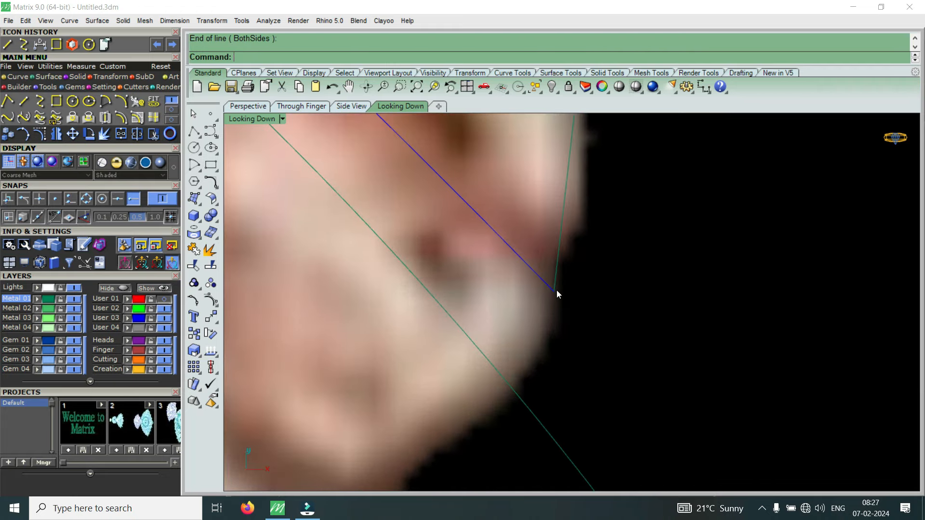
Hide the User 02 reference image and show the control points of the outer band's inner blue curve
{"action": "scroll", "coordinate": [557, 293], "scroll_direction": "down", "scroll_amount": 5}
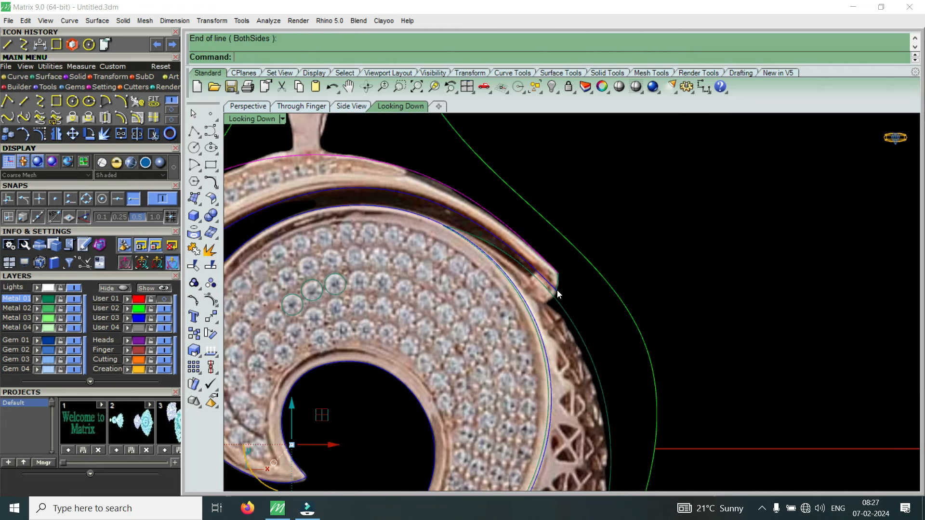
{"action": "scroll", "coordinate": [561, 270], "scroll_direction": "down", "scroll_amount": 4}
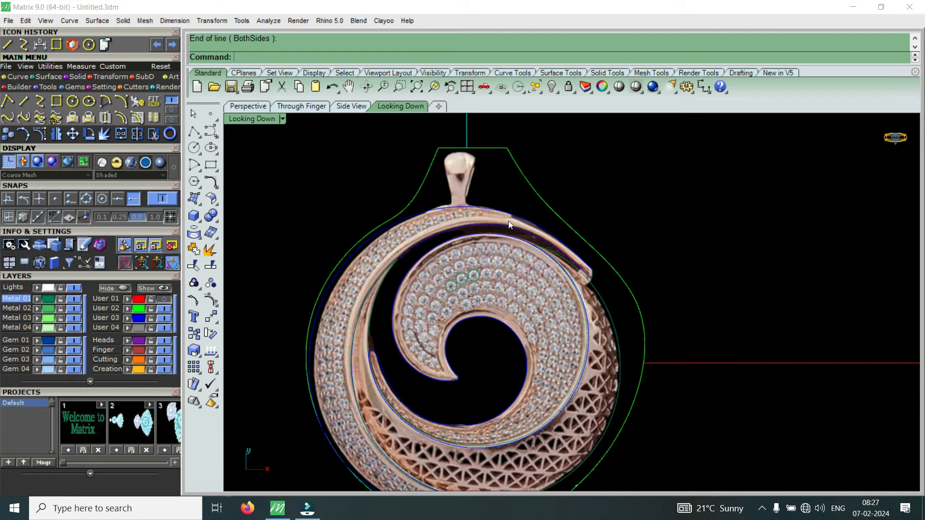
{"action": "left_click", "coordinate": [164, 310]}
{"action": "scroll", "coordinate": [492, 226], "scroll_direction": "up", "scroll_amount": 4}
{"action": "scroll", "coordinate": [490, 232], "scroll_direction": "up", "scroll_amount": 1}
{"action": "left_click", "coordinate": [430, 228]}
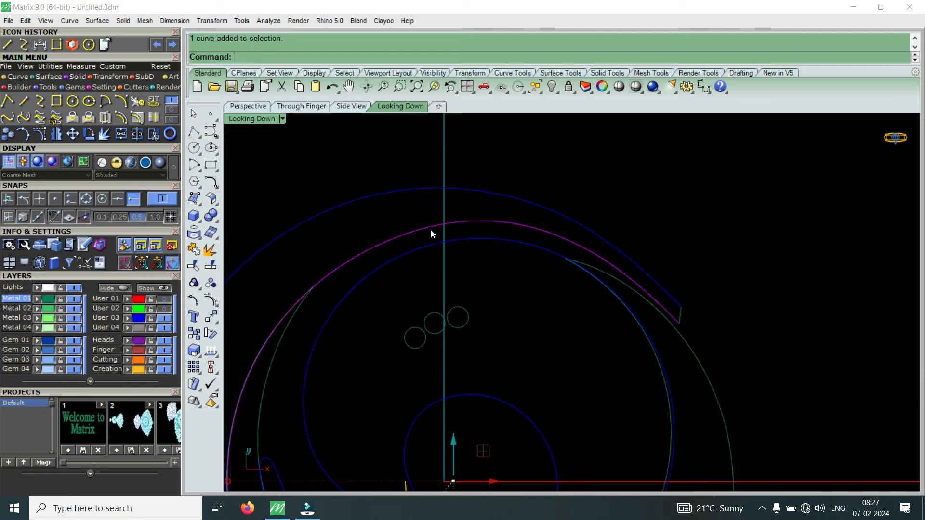
{"action": "left_click", "coordinate": [45, 133]}
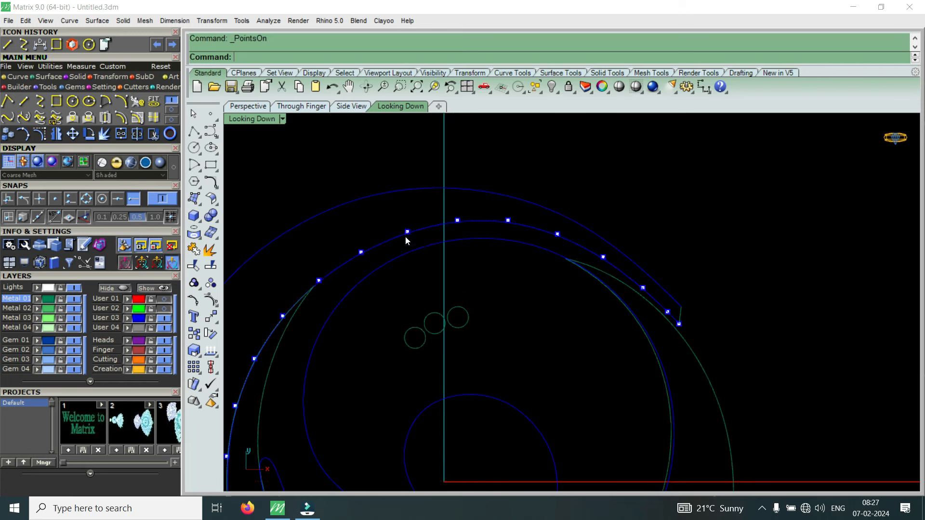
Select two neighbouring control points on the inner blue curve's upper-left arc and raise them slightly
{"action": "scroll", "coordinate": [345, 226], "scroll_direction": "up", "scroll_amount": 1}
{"action": "left_click_drag", "start_coordinate": [310, 215], "coordinate": [457, 313]}
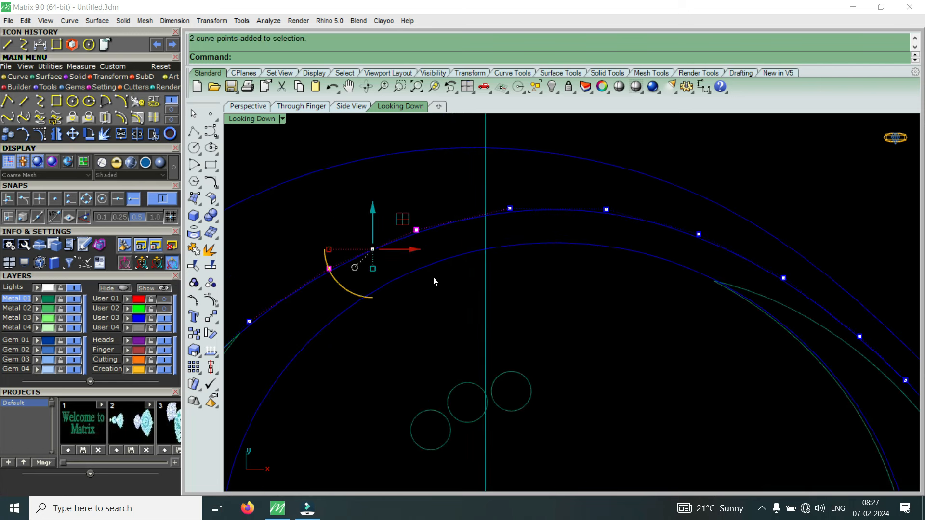
{"action": "left_click_drag", "start_coordinate": [376, 220], "coordinate": [375, 217]}
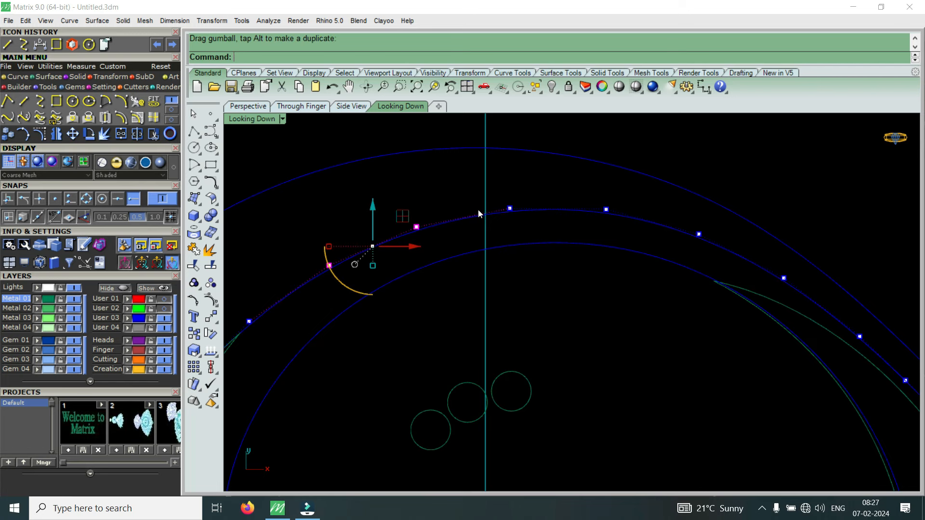
{"action": "scroll", "coordinate": [561, 200], "scroll_direction": "down", "scroll_amount": 3}
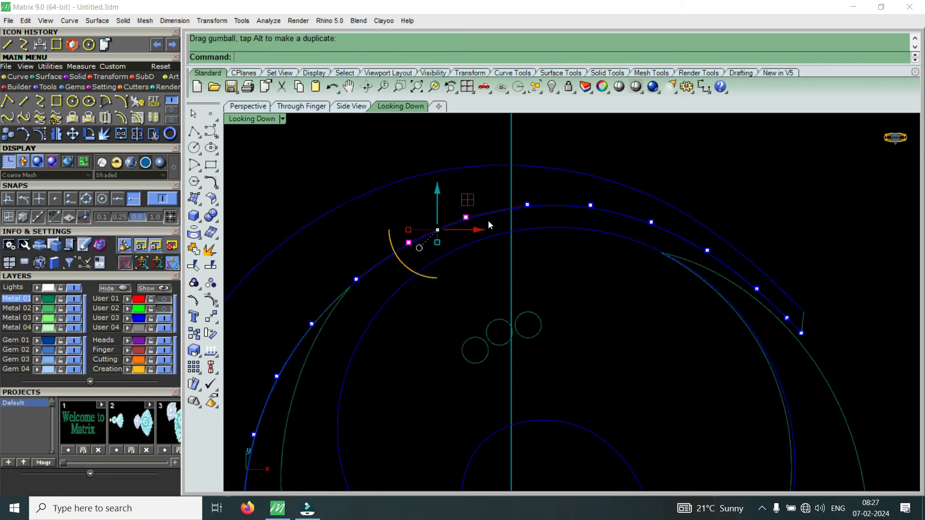
Select two neighbouring control points on the inner blue curve just right of the vertical axis and lower them slightly
{"action": "scroll", "coordinate": [582, 195], "scroll_direction": "up", "scroll_amount": 3}
{"action": "left_click_drag", "start_coordinate": [573, 182], "coordinate": [702, 251]}
{"action": "left_click_drag", "start_coordinate": [645, 183], "coordinate": [649, 186]}
{"action": "scroll", "coordinate": [620, 196], "scroll_direction": "down", "scroll_amount": 2}
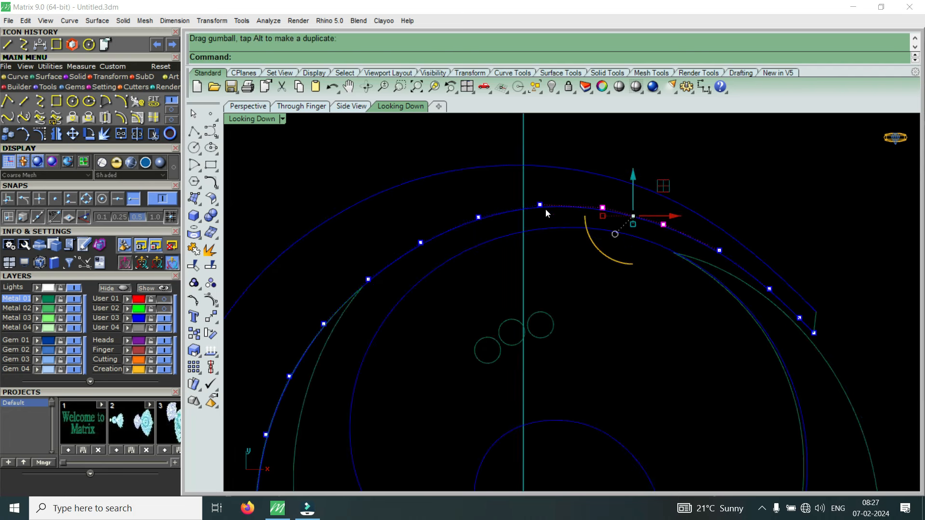
{"action": "scroll", "coordinate": [388, 288], "scroll_direction": "up", "scroll_amount": 3}
{"action": "scroll", "coordinate": [388, 288], "scroll_direction": "down", "scroll_amount": 5}
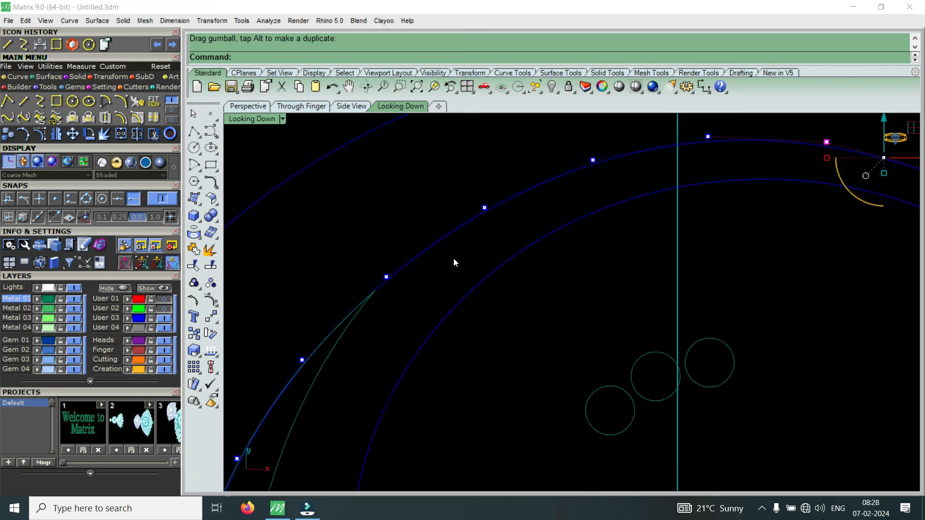
{"action": "scroll", "coordinate": [487, 235], "scroll_direction": "down", "scroll_amount": 2}
{"action": "key", "text": "Escape"}
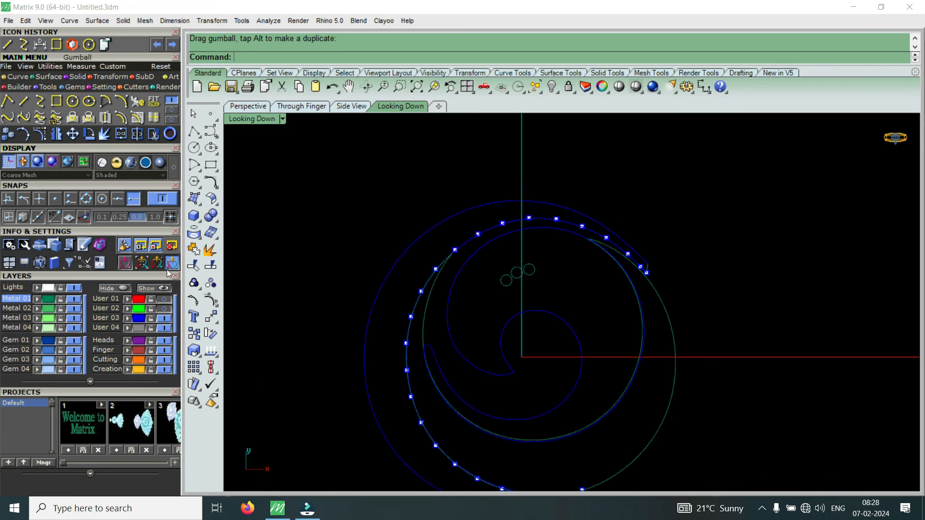
Compare the adjusted inner blue curve with the User 02 reference image and hide the curve's control points
{"action": "left_click", "coordinate": [166, 308]}
{"action": "scroll", "coordinate": [432, 343], "scroll_direction": "down", "scroll_amount": 3}
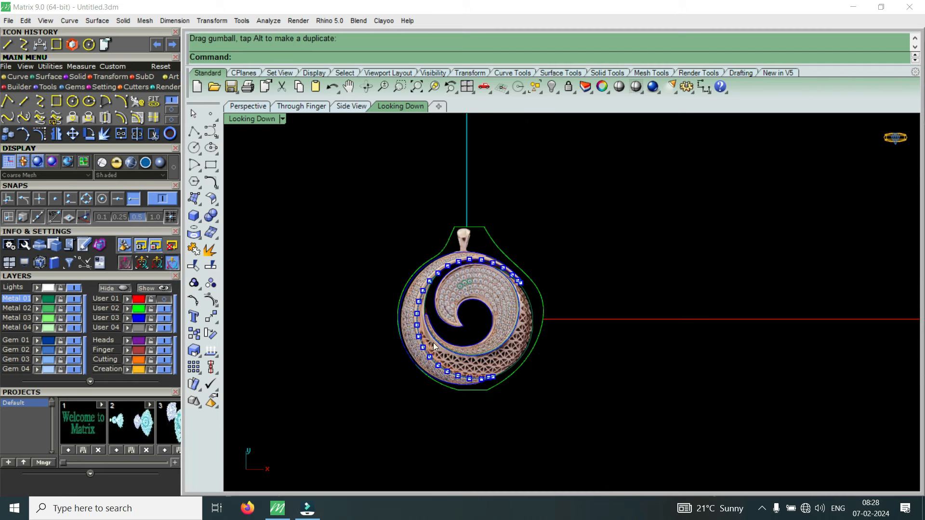
{"action": "scroll", "coordinate": [433, 332], "scroll_direction": "up", "scroll_amount": 3}
{"action": "key", "text": "Escape"}
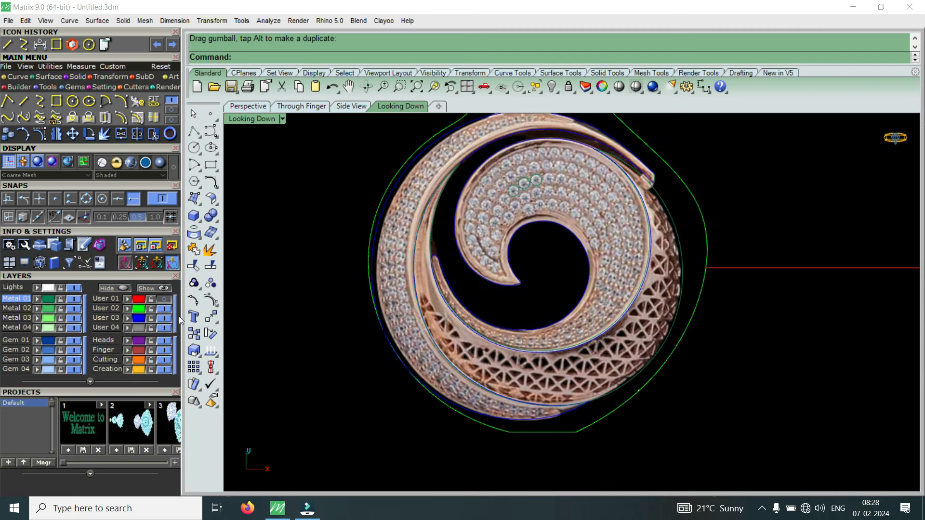
{"action": "left_click", "coordinate": [164, 309]}
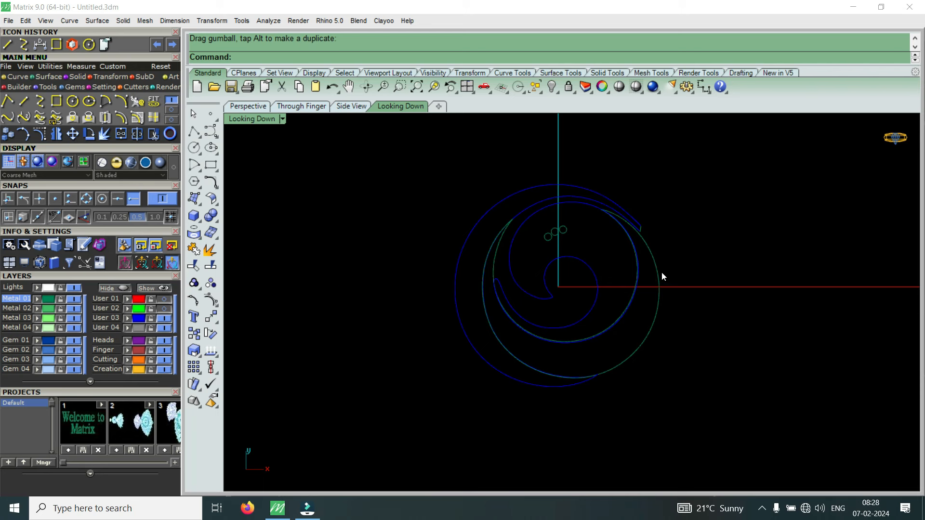
Highlight the green crescent's curves and compare them with the pendant by toggling the User 02 reference image
{"action": "scroll", "coordinate": [659, 273], "scroll_direction": "up", "scroll_amount": 2}
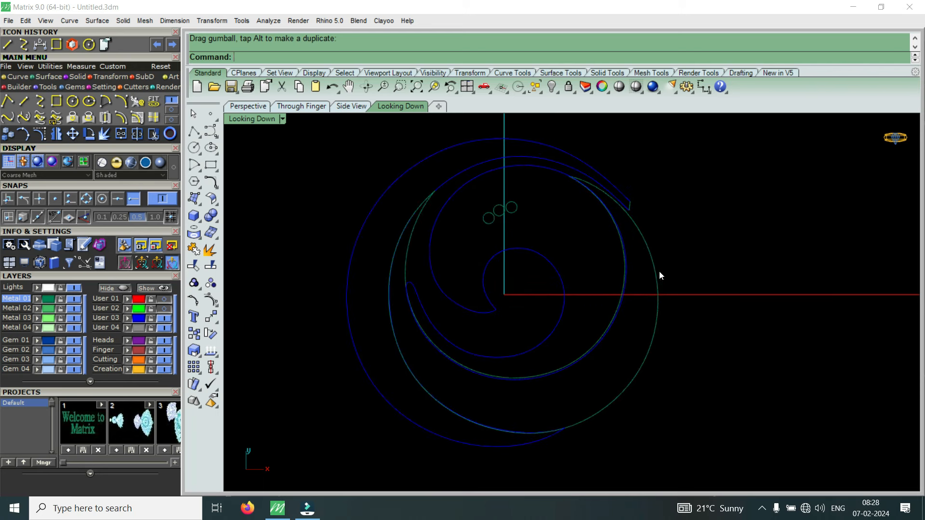
{"action": "left_click", "coordinate": [658, 288]}
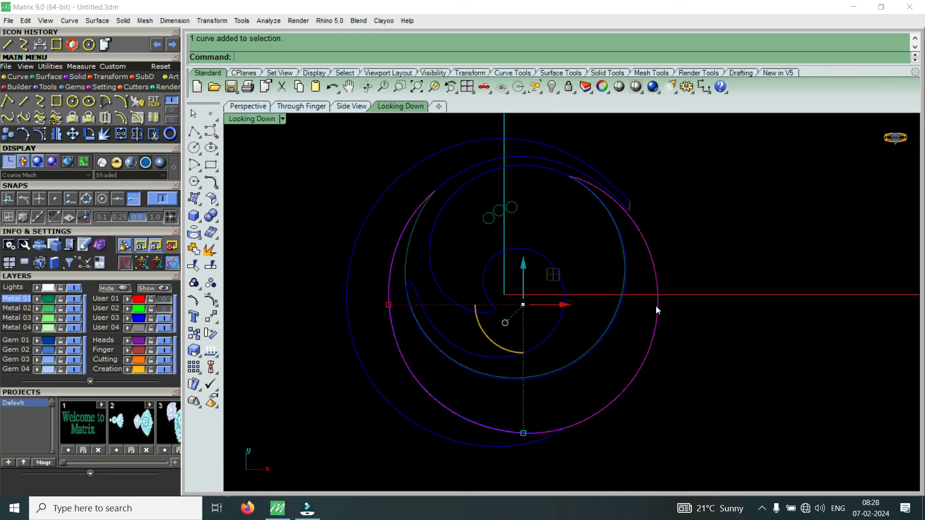
{"action": "scroll", "coordinate": [408, 284], "scroll_direction": "up", "scroll_amount": 2}
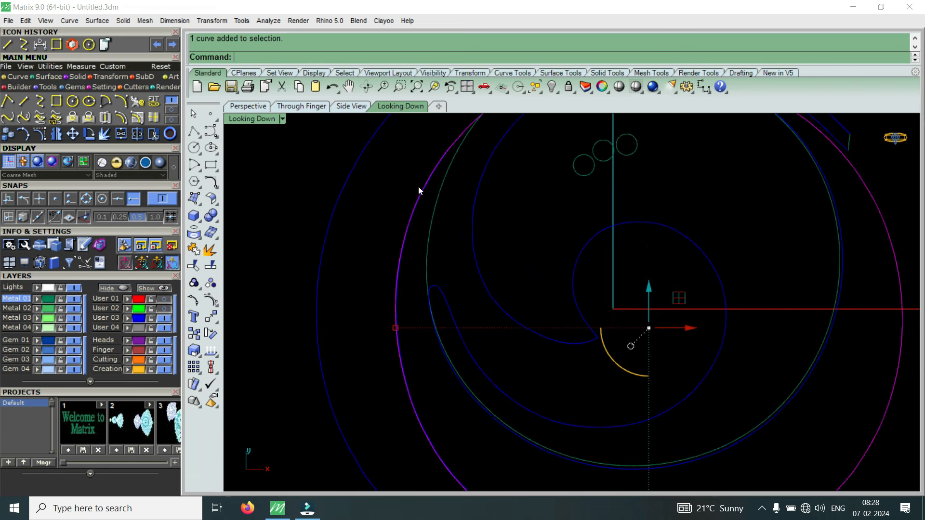
{"action": "scroll", "coordinate": [426, 202], "scroll_direction": "up", "scroll_amount": 3}
{"action": "scroll", "coordinate": [451, 258], "scroll_direction": "down", "scroll_amount": 2}
{"action": "scroll", "coordinate": [455, 265], "scroll_direction": "down", "scroll_amount": 3}
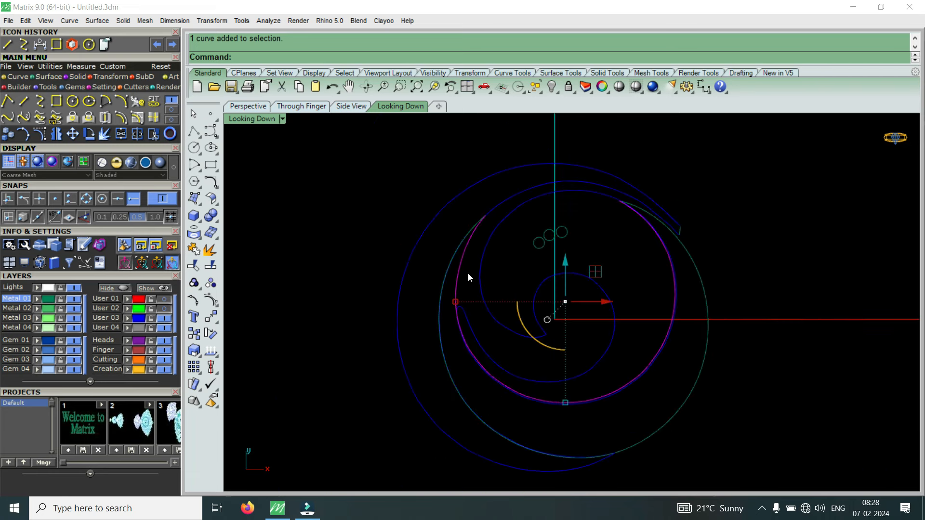
{"action": "left_click", "coordinate": [164, 308]}
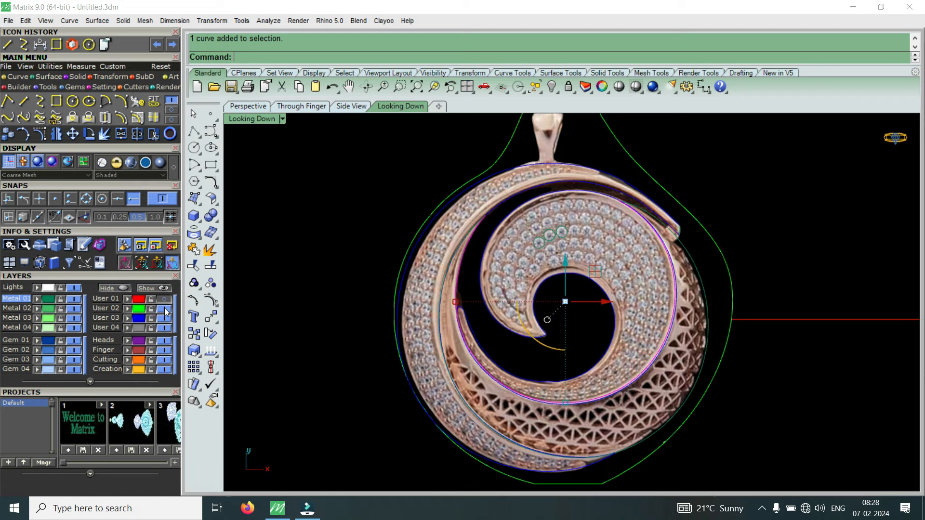
{"action": "left_click", "coordinate": [163, 308]}
{"action": "left_click", "coordinate": [163, 307]}
{"action": "left_click", "coordinate": [164, 308]}
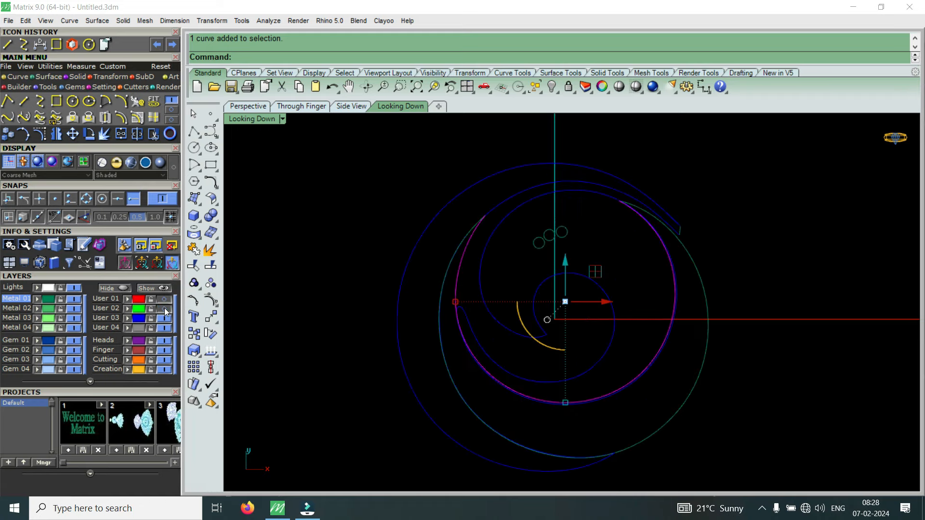
{"action": "left_click", "coordinate": [164, 307]}
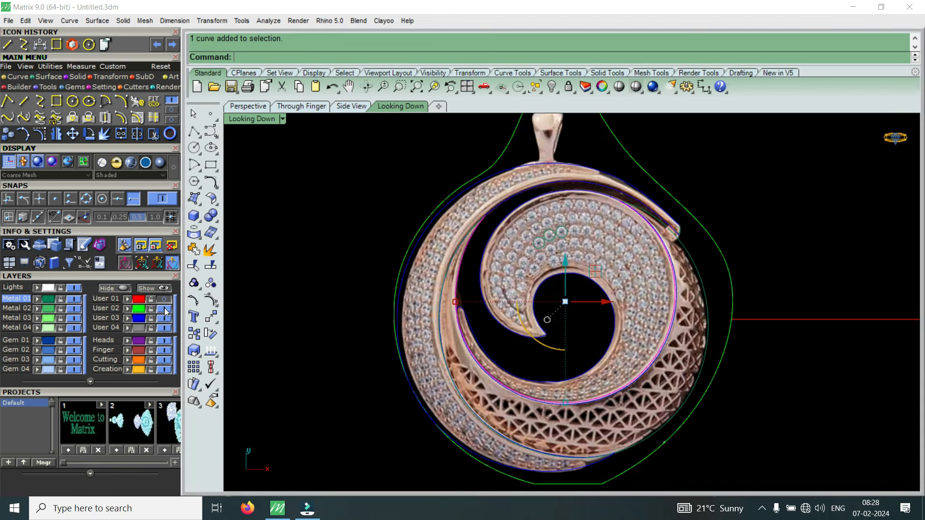
{"action": "left_click", "coordinate": [165, 310]}
Move two neighbouring control points on the right side of the outer green crescent curve slightly outward, and hide the curve's control points
{"action": "scroll", "coordinate": [710, 278], "scroll_direction": "up", "scroll_amount": 5}
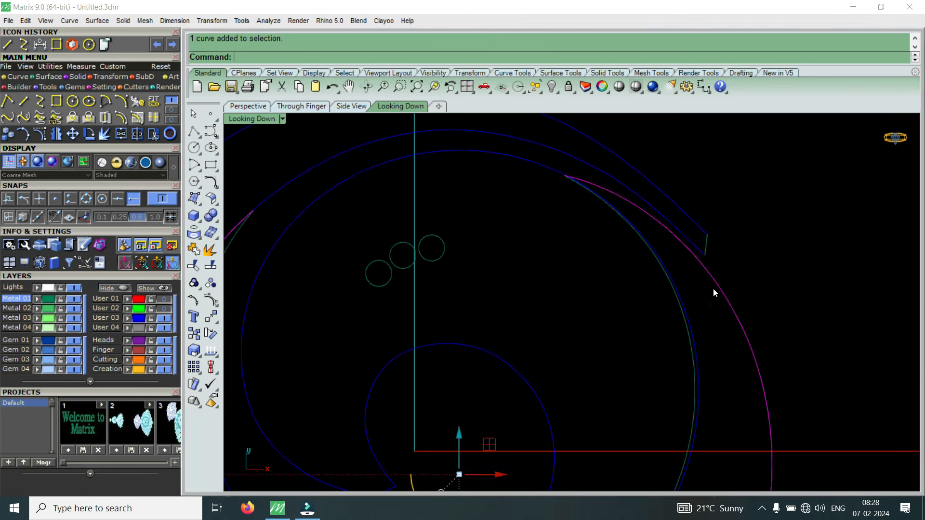
{"action": "scroll", "coordinate": [713, 288], "scroll_direction": "down", "scroll_amount": 5}
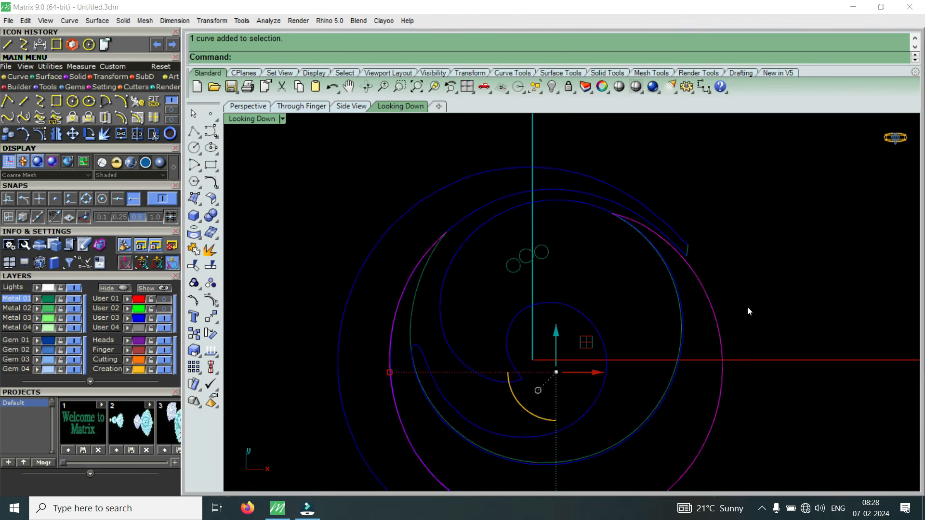
{"action": "left_click", "coordinate": [42, 135]}
{"action": "scroll", "coordinate": [725, 293], "scroll_direction": "down", "scroll_amount": 3}
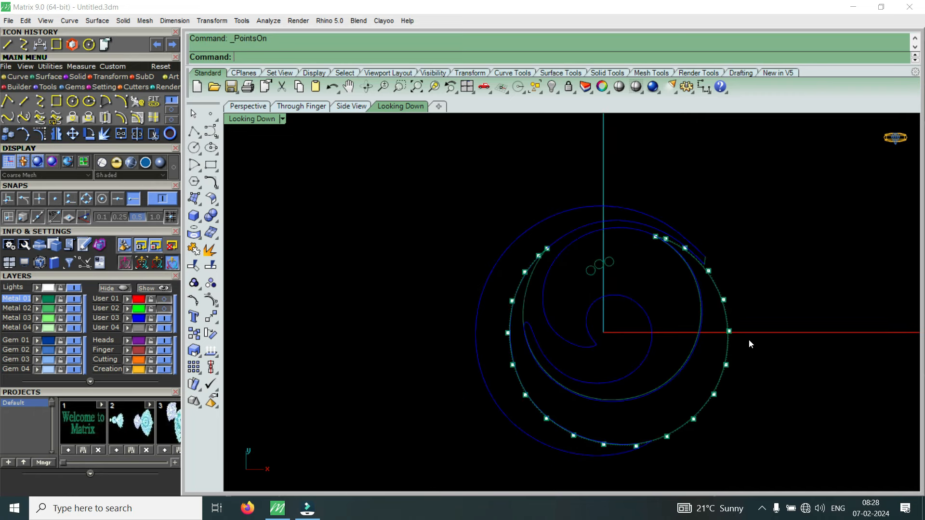
{"action": "scroll", "coordinate": [744, 333], "scroll_direction": "up", "scroll_amount": 4}
{"action": "left_click_drag", "start_coordinate": [689, 262], "coordinate": [734, 363]}
{"action": "scroll", "coordinate": [761, 313], "scroll_direction": "up", "scroll_amount": 4}
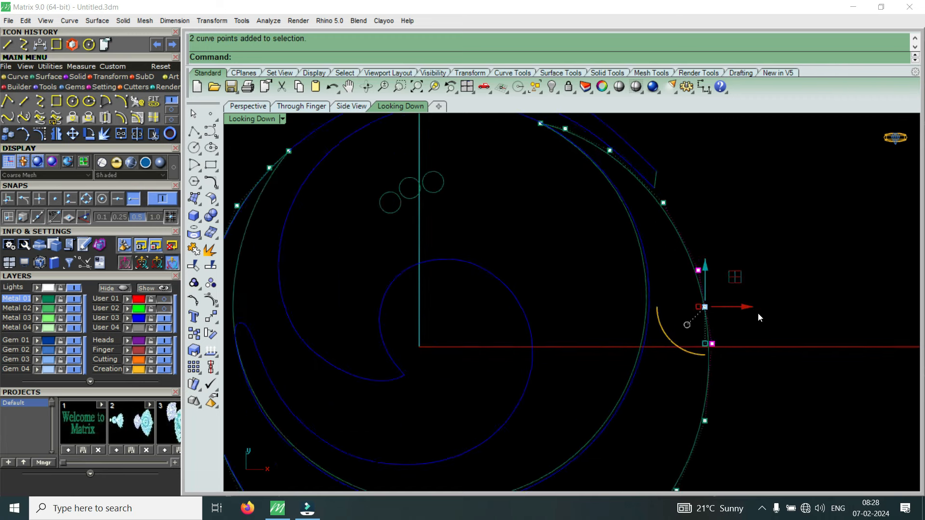
{"action": "left_click_drag", "start_coordinate": [736, 305], "coordinate": [741, 305]}
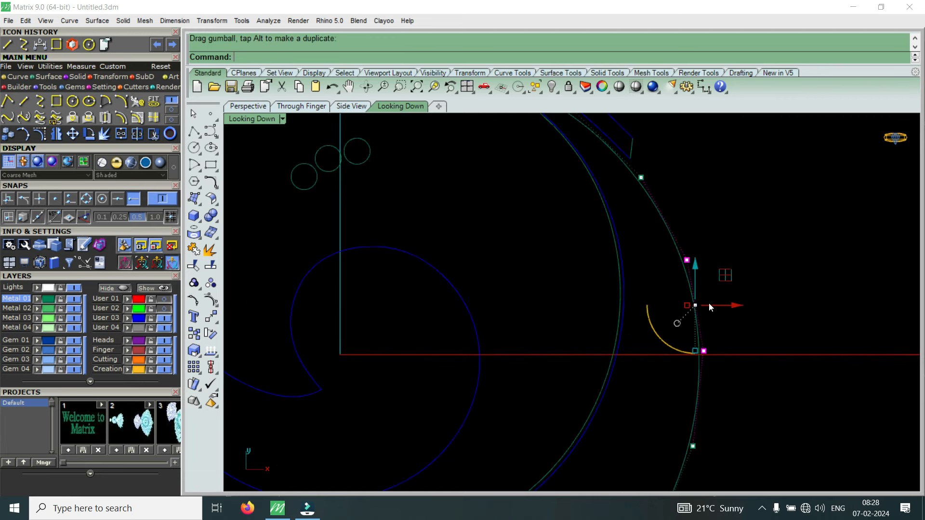
{"action": "scroll", "coordinate": [683, 287], "scroll_direction": "down", "scroll_amount": 6}
{"action": "key", "text": "Escape"}
{"action": "key", "text": "Escape"}
Show the control points of both the outer green crescent curve and the outermost blue curve
{"action": "scroll", "coordinate": [685, 287], "scroll_direction": "down", "scroll_amount": 3}
{"action": "left_click", "coordinate": [695, 352]}
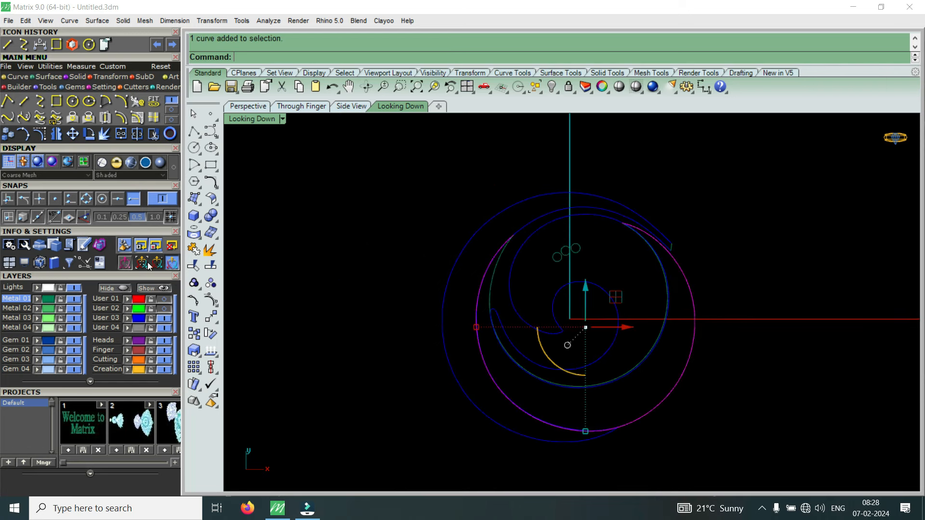
{"action": "left_click", "coordinate": [40, 133]}
{"action": "scroll", "coordinate": [674, 284], "scroll_direction": "up", "scroll_amount": 4}
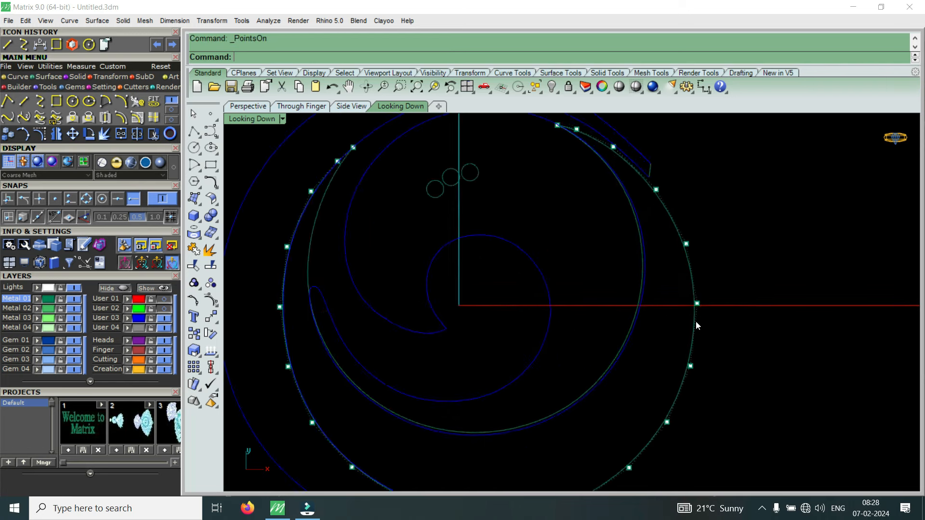
{"action": "scroll", "coordinate": [675, 285], "scroll_direction": "down", "scroll_amount": 3}
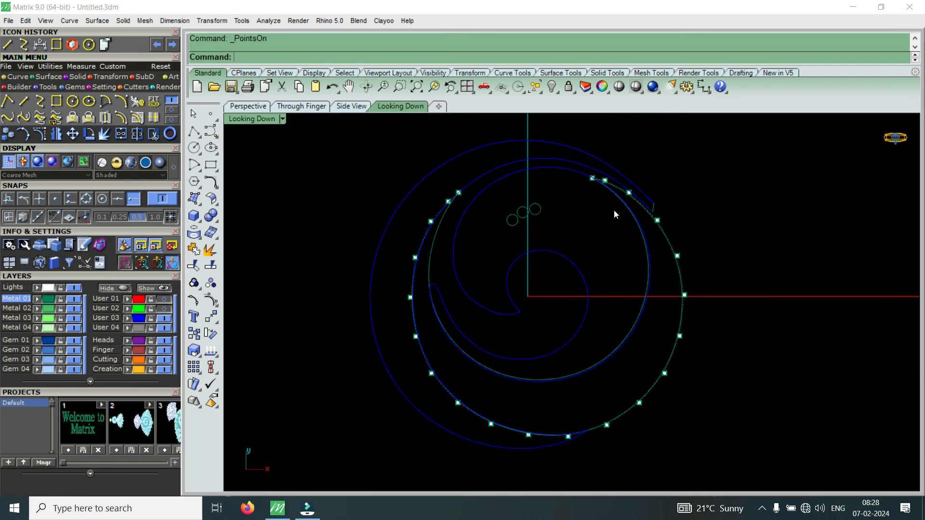
{"action": "left_click", "coordinate": [428, 175]}
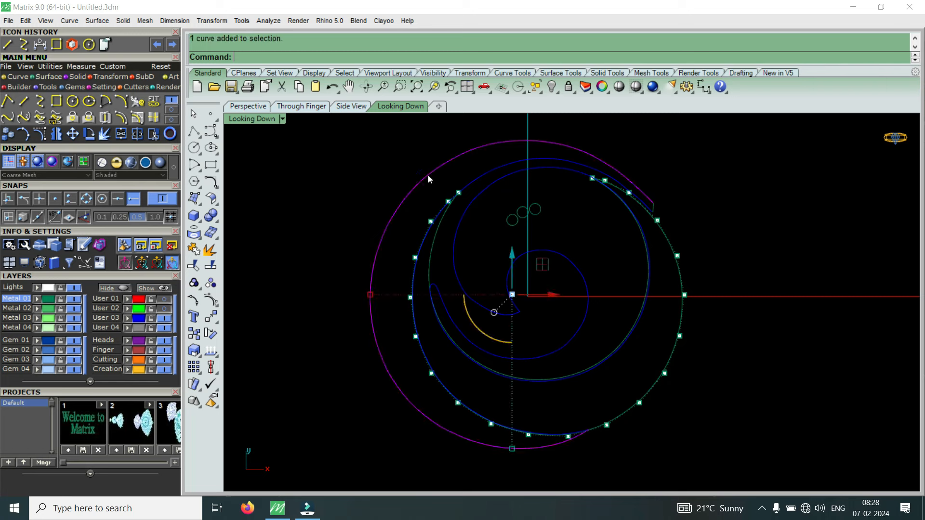
{"action": "left_click", "coordinate": [41, 134]}
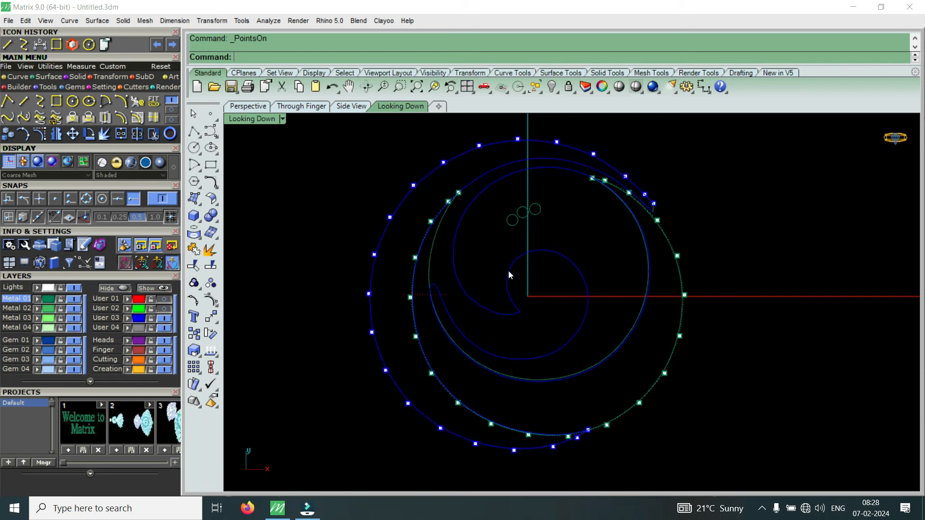
Raise two neighbouring control points on the outermost blue curve's upper-left arc slightly and hide all control points
{"action": "scroll", "coordinate": [461, 193], "scroll_direction": "up", "scroll_amount": 5}
{"action": "left_click_drag", "start_coordinate": [365, 193], "coordinate": [493, 284]}
{"action": "left_click_drag", "start_coordinate": [436, 202], "coordinate": [436, 200]}
{"action": "scroll", "coordinate": [451, 221], "scroll_direction": "down", "scroll_amount": 6}
{"action": "scroll", "coordinate": [453, 224], "scroll_direction": "down", "scroll_amount": 3}
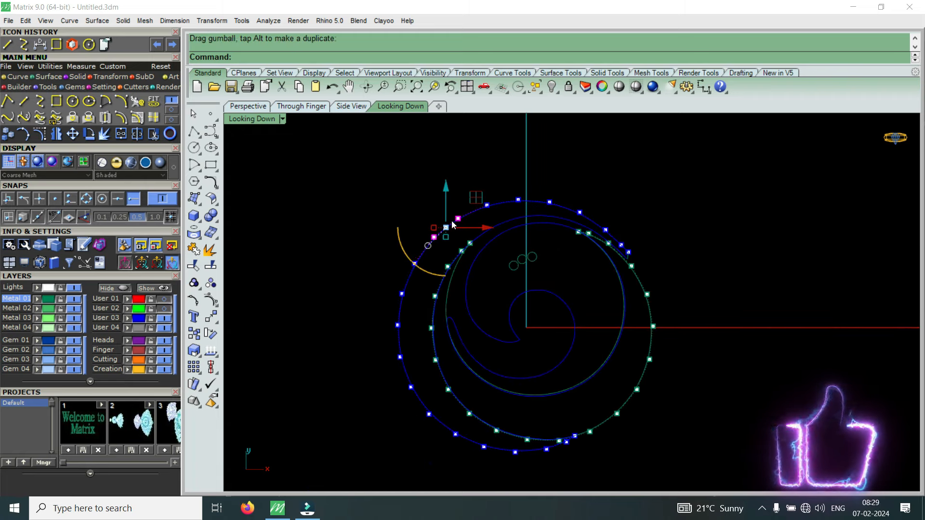
{"action": "key", "text": "Escape"}
{"action": "key", "text": "Escape"}
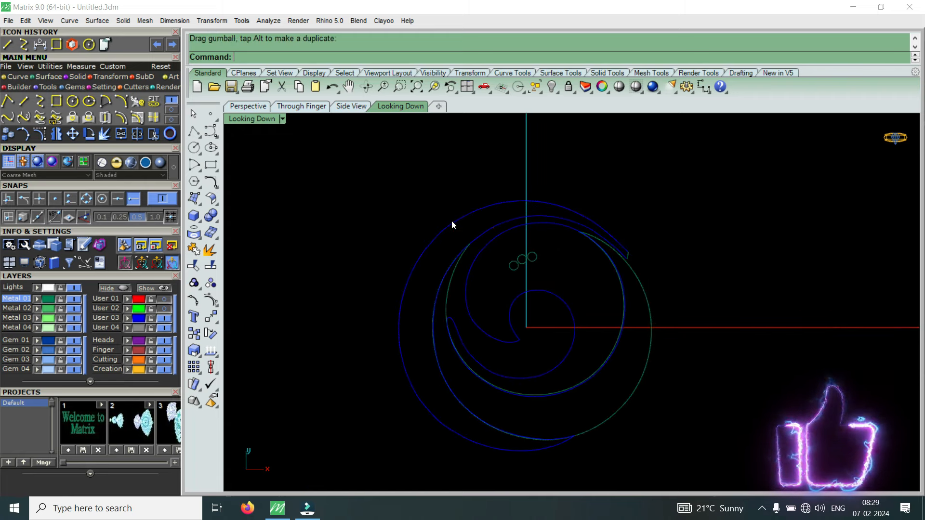
Show the User 02 reference image and move the pendant picture horizontally to sit beside the traced curves on their right
{"action": "scroll", "coordinate": [451, 220], "scroll_direction": "down", "scroll_amount": 4}
{"action": "scroll", "coordinate": [561, 312], "scroll_direction": "down", "scroll_amount": 4}
{"action": "scroll", "coordinate": [548, 282], "scroll_direction": "up", "scroll_amount": 6}
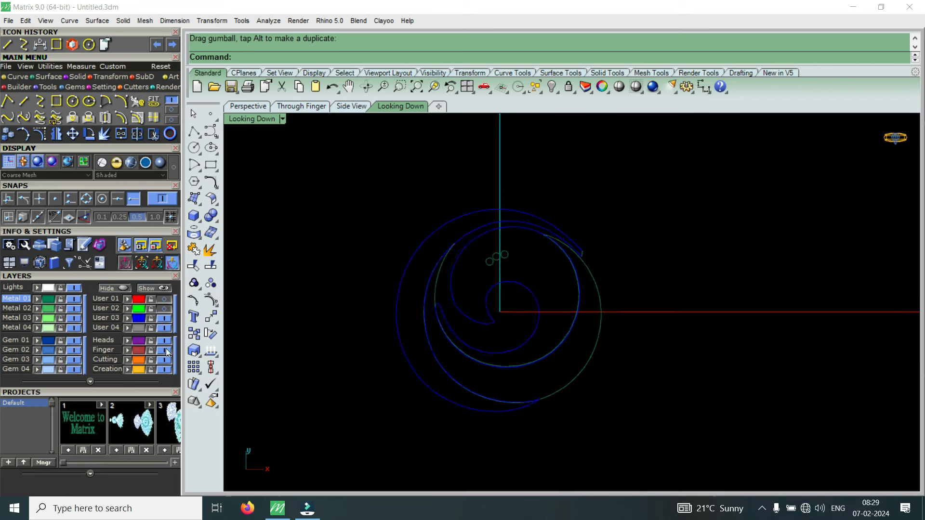
{"action": "left_click", "coordinate": [165, 309]}
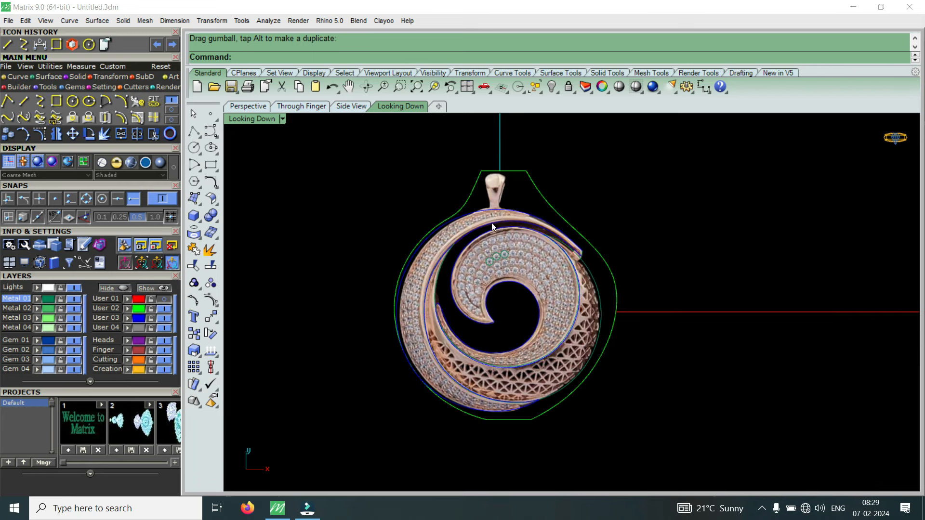
{"action": "left_click", "coordinate": [493, 193]}
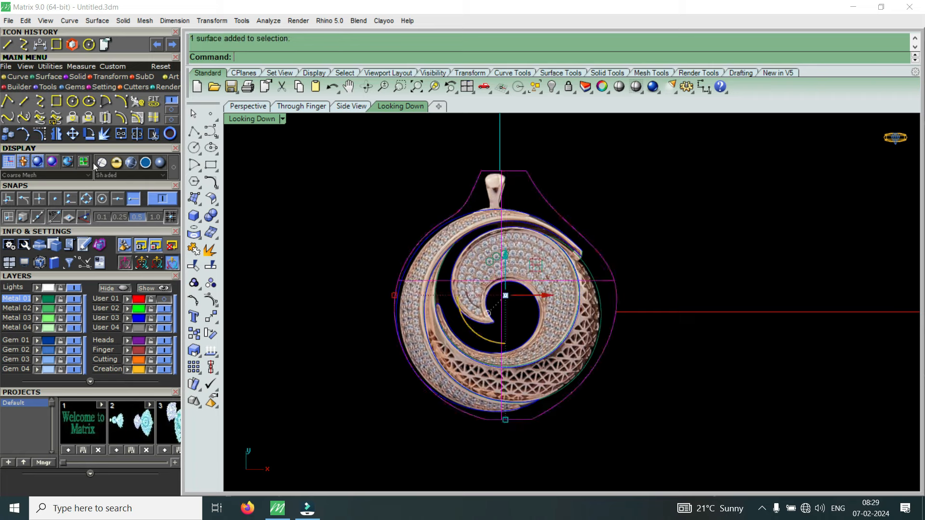
{"action": "left_click", "coordinate": [73, 133]}
{"action": "left_click", "coordinate": [582, 251]}
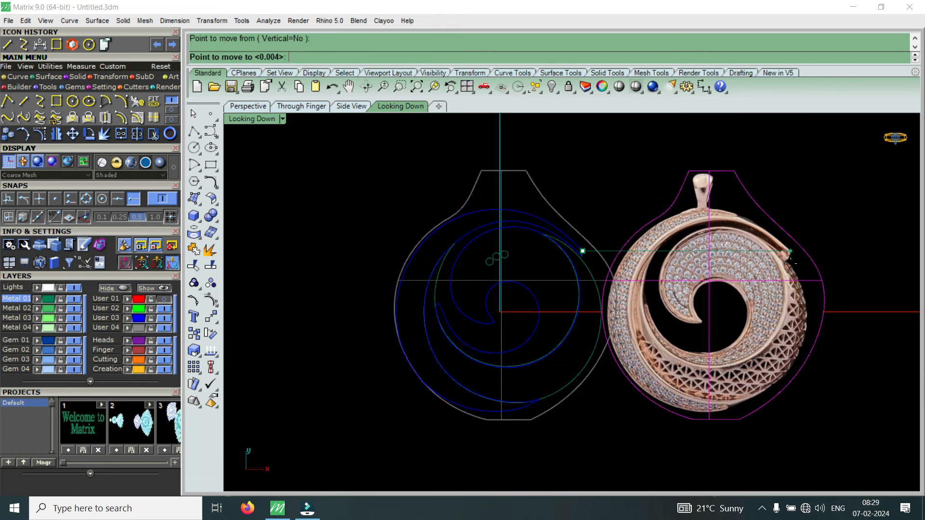
{"action": "left_click", "coordinate": [791, 264]}
{"action": "key", "text": "Escape"}
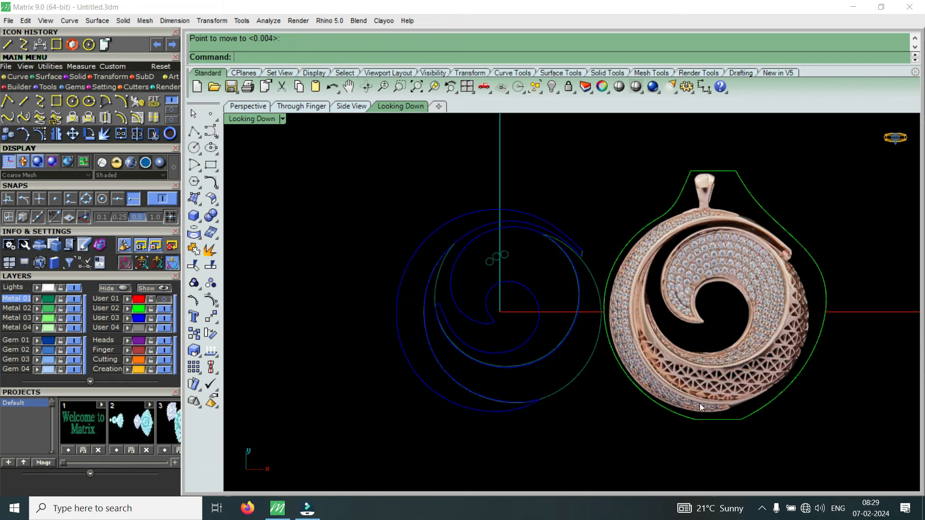
Show the outermost blue curve's control points and shift a point near its lower-right end slightly outward
{"action": "left_click", "coordinate": [512, 412]}
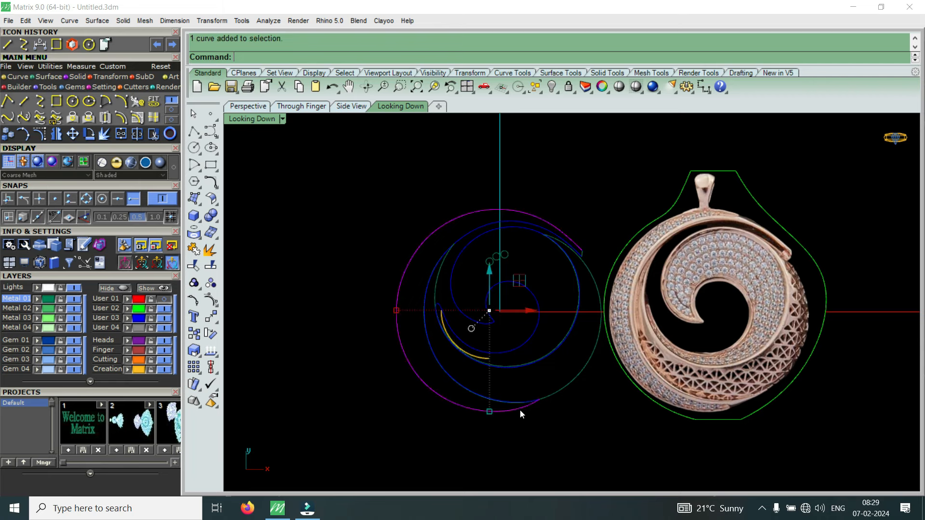
{"action": "scroll", "coordinate": [519, 410], "scroll_direction": "up", "scroll_amount": 5}
{"action": "left_click", "coordinate": [39, 135]}
{"action": "scroll", "coordinate": [596, 453], "scroll_direction": "up", "scroll_amount": 2}
{"action": "left_click", "coordinate": [550, 369]}
{"action": "left_click_drag", "start_coordinate": [552, 330], "coordinate": [562, 324]}
Move two neighbouring control points on the outermost blue curve's lower-left arc slightly inward
{"action": "scroll", "coordinate": [554, 351], "scroll_direction": "down", "scroll_amount": 6}
{"action": "left_click_drag", "start_coordinate": [443, 415], "coordinate": [501, 339]}
{"action": "scroll", "coordinate": [500, 338], "scroll_direction": "down", "scroll_amount": 2}
{"action": "left_click_drag", "start_coordinate": [380, 416], "coordinate": [495, 374]}
{"action": "left_click_drag", "start_coordinate": [453, 342], "coordinate": [458, 339]}
Raise two neighbouring control points at the bottom of the outermost blue curve very slightly
{"action": "scroll", "coordinate": [528, 401], "scroll_direction": "down", "scroll_amount": 6}
{"action": "scroll", "coordinate": [416, 403], "scroll_direction": "up", "scroll_amount": 4}
{"action": "left_click_drag", "start_coordinate": [412, 403], "coordinate": [502, 376]}
{"action": "left_click_drag", "start_coordinate": [471, 344], "coordinate": [471, 342]}
{"action": "scroll", "coordinate": [472, 379], "scroll_direction": "down", "scroll_amount": 2}
{"action": "scroll", "coordinate": [397, 365], "scroll_direction": "up", "scroll_amount": 2}
{"action": "scroll", "coordinate": [422, 379], "scroll_direction": "down", "scroll_amount": 4}
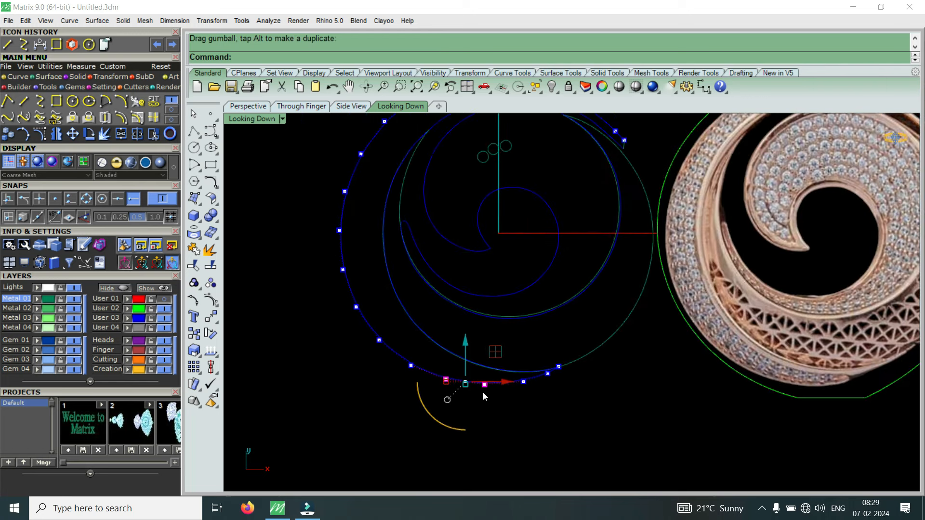
Lower two neighbouring control points just right of the outermost blue curve's bottom slightly, hide the points and compare with the pendant
{"action": "scroll", "coordinate": [495, 381], "scroll_direction": "up", "scroll_amount": 6}
{"action": "left_click_drag", "start_coordinate": [428, 444], "coordinate": [596, 373]}
{"action": "left_click_drag", "start_coordinate": [517, 349], "coordinate": [519, 352]}
{"action": "scroll", "coordinate": [564, 362], "scroll_direction": "down", "scroll_amount": 6}
{"action": "scroll", "coordinate": [564, 362], "scroll_direction": "down", "scroll_amount": 3}
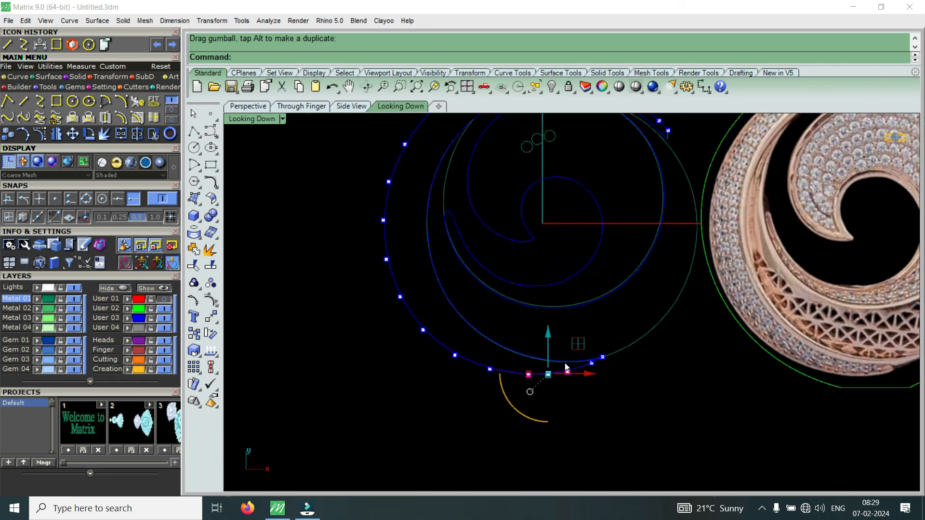
{"action": "left_click", "coordinate": [517, 403]}
{"action": "scroll", "coordinate": [508, 403], "scroll_direction": "down", "scroll_amount": 3}
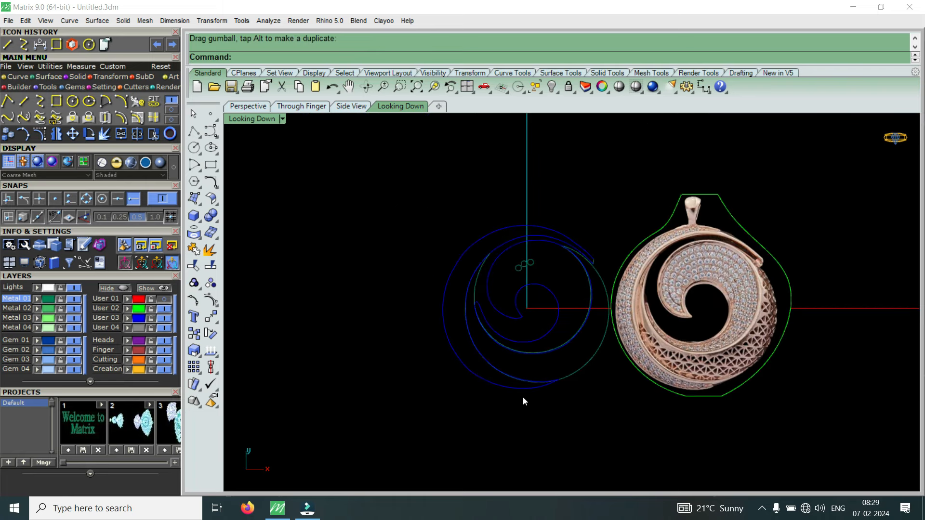
{"action": "scroll", "coordinate": [733, 388], "scroll_direction": "up", "scroll_amount": 3}
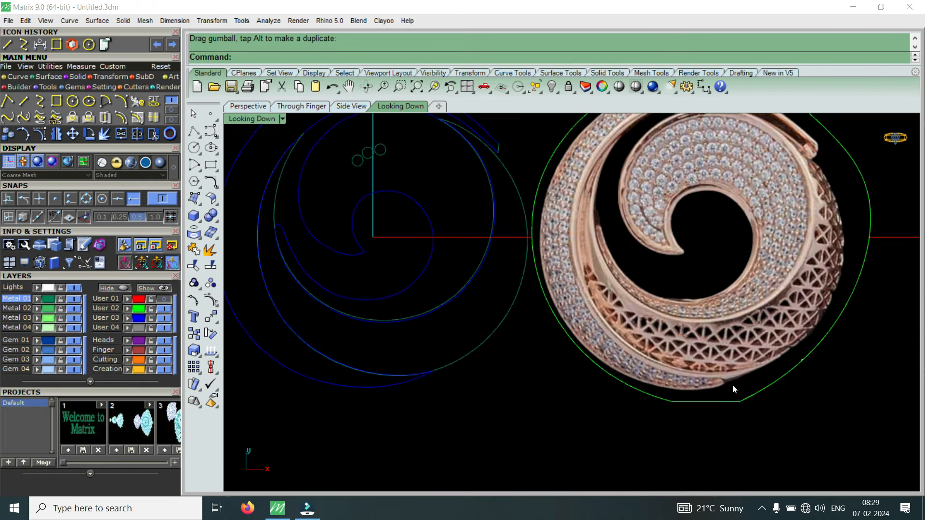
{"action": "scroll", "coordinate": [751, 380], "scroll_direction": "down", "scroll_amount": 3}
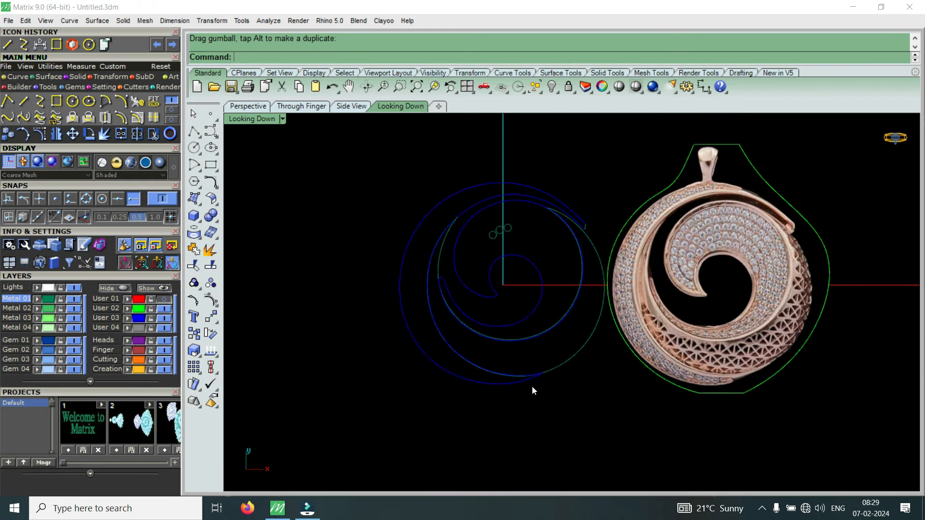
Show the outermost blue curve's control points again and adjust the neighbouring points along its bottom arc
{"action": "scroll", "coordinate": [520, 388], "scroll_direction": "up", "scroll_amount": 4}
{"action": "left_click", "coordinate": [508, 381]}
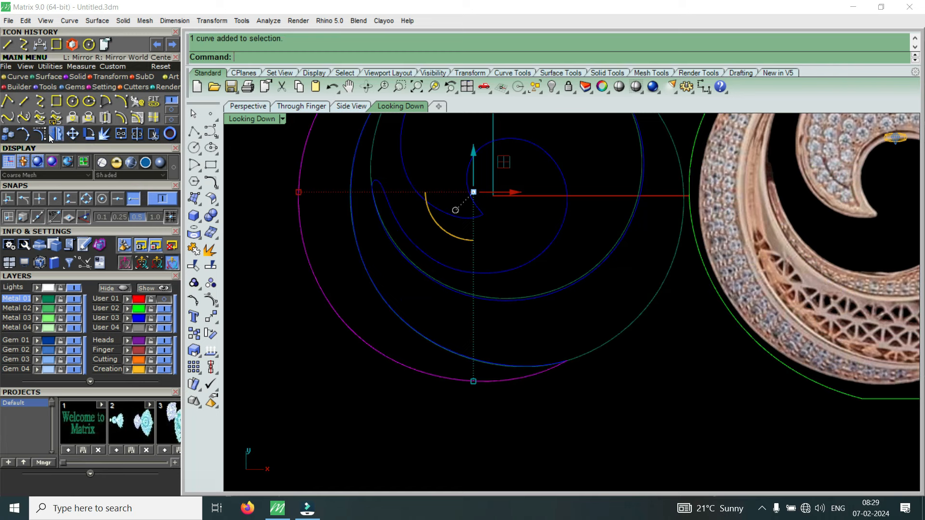
{"action": "key", "text": "F10"}
{"action": "scroll", "coordinate": [484, 389], "scroll_direction": "up", "scroll_amount": 3}
{"action": "left_click_drag", "start_coordinate": [433, 358], "coordinate": [578, 407]}
{"action": "scroll", "coordinate": [516, 346], "scroll_direction": "up", "scroll_amount": 2}
{"action": "left_click_drag", "start_coordinate": [505, 347], "coordinate": [560, 372]}
{"action": "scroll", "coordinate": [486, 389], "scroll_direction": "down", "scroll_amount": 4}
Nudge two neighbouring control points just left of the outermost blue curve's bottom slightly and deselect them
{"action": "scroll", "coordinate": [486, 389], "scroll_direction": "up", "scroll_amount": 2}
{"action": "left_click_drag", "start_coordinate": [448, 365], "coordinate": [567, 426]}
{"action": "scroll", "coordinate": [511, 381], "scroll_direction": "up", "scroll_amount": 2}
{"action": "left_click_drag", "start_coordinate": [504, 369], "coordinate": [514, 370]}
{"action": "scroll", "coordinate": [505, 398], "scroll_direction": "down", "scroll_amount": 4}
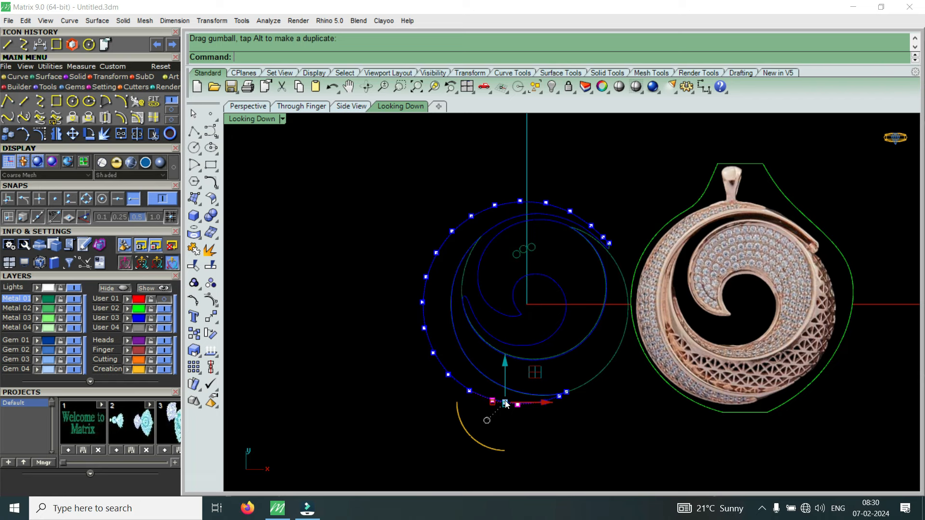
{"action": "left_click", "coordinate": [555, 334]}
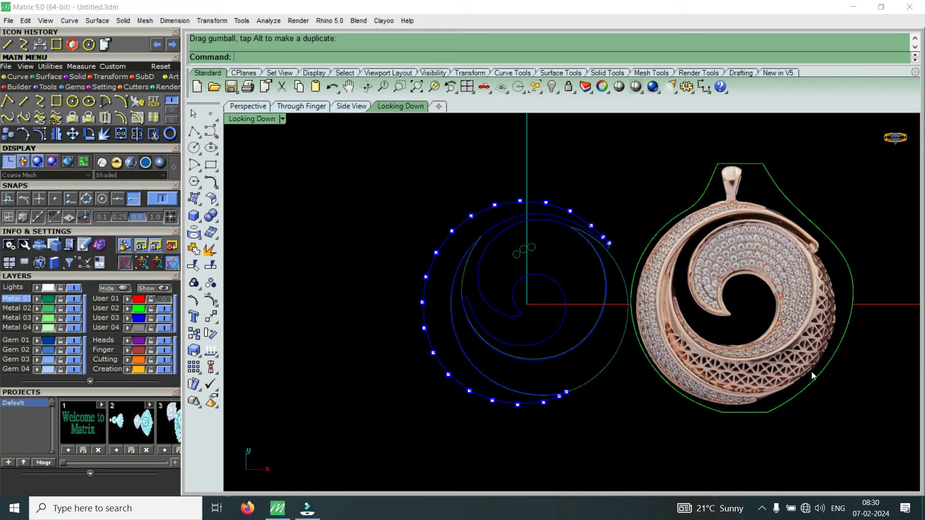
Move the pendant reference image slightly further away from the traced curves
{"action": "left_click", "coordinate": [754, 296], "text": "shift"}
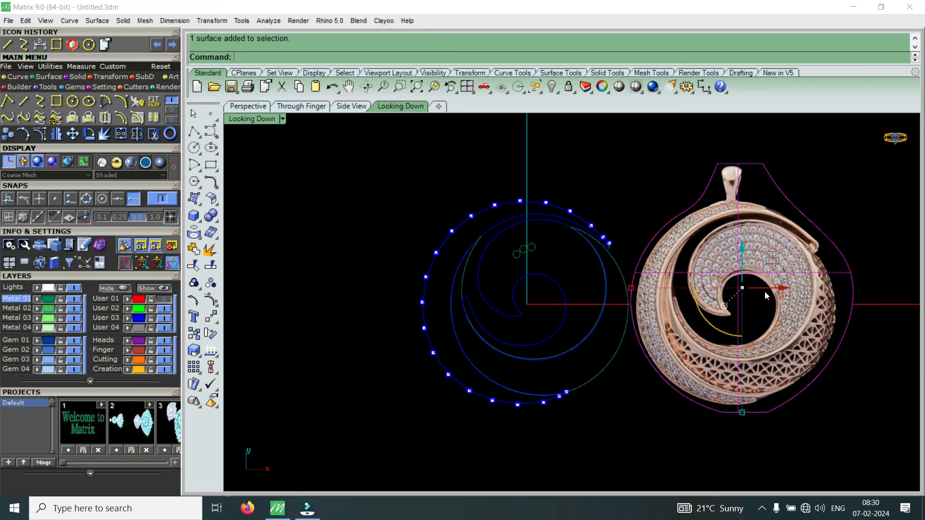
{"action": "left_click_drag", "start_coordinate": [764, 291], "coordinate": [768, 290]}
{"action": "key", "text": "Escape"}
Show the outer green crescent curve's control points and nudge two neighbouring points on its right side horizontally
{"action": "left_click", "coordinate": [622, 339]}
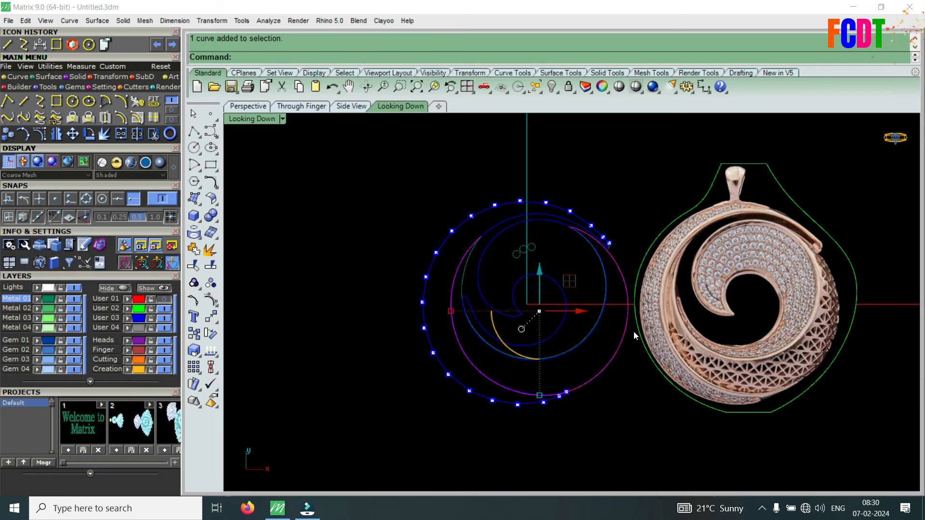
{"action": "scroll", "coordinate": [633, 331], "scroll_direction": "up", "scroll_amount": 1}
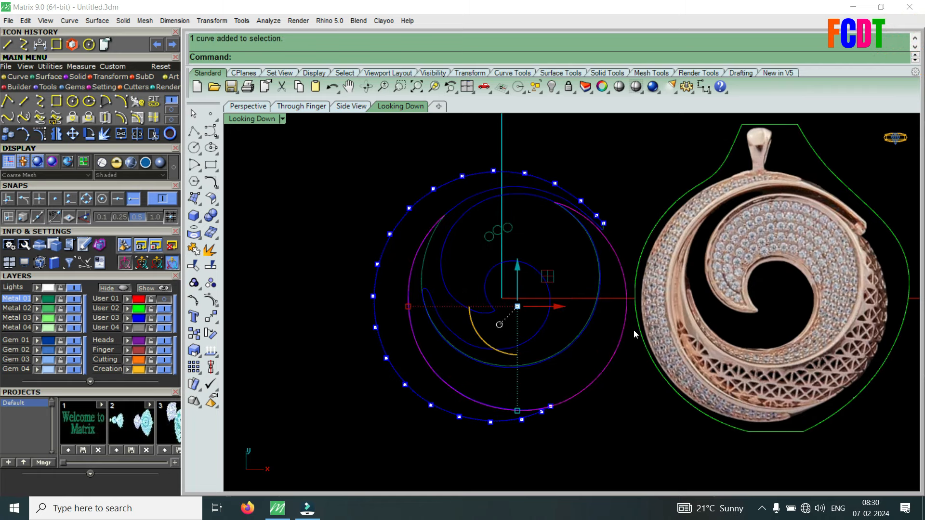
{"action": "scroll", "coordinate": [634, 330], "scroll_direction": "up", "scroll_amount": 1}
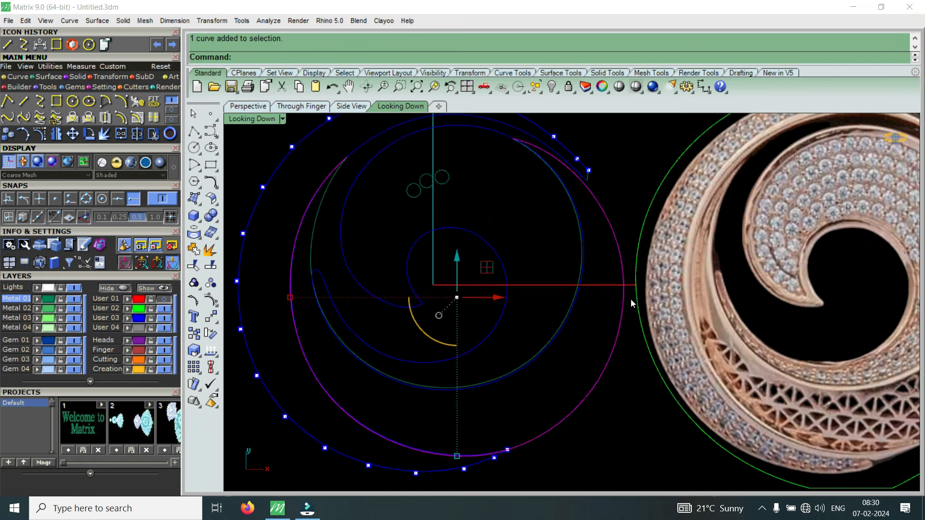
{"action": "left_click", "coordinate": [42, 137]}
{"action": "left_click_drag", "start_coordinate": [599, 252], "coordinate": [652, 364]}
{"action": "scroll", "coordinate": [639, 305], "scroll_direction": "up", "scroll_amount": 2}
{"action": "left_click", "coordinate": [660, 312]}
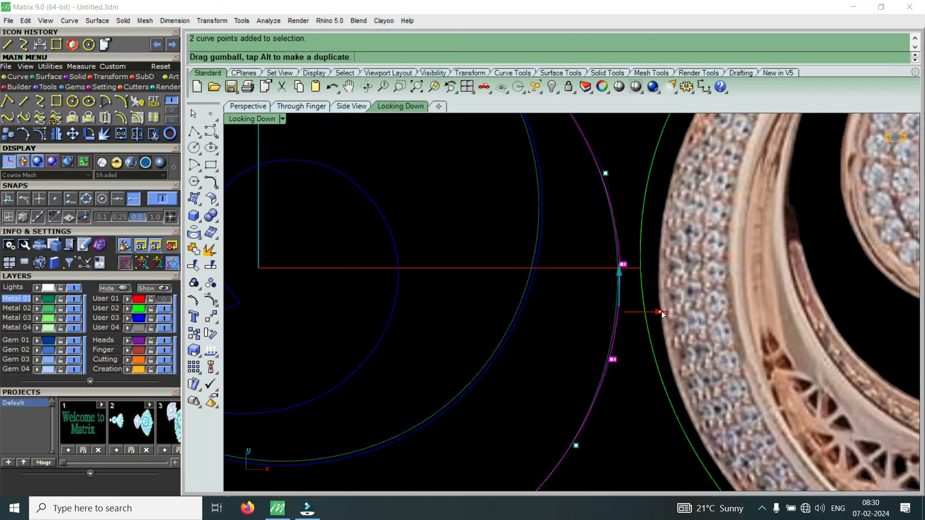
Nudge two neighbouring control points on the outer green crescent curve's lower-right arc horizontally
{"action": "scroll", "coordinate": [589, 284], "scroll_direction": "down", "scroll_amount": 4}
{"action": "left_click_drag", "start_coordinate": [558, 380], "coordinate": [624, 312]}
{"action": "scroll", "coordinate": [604, 351], "scroll_direction": "up", "scroll_amount": 3}
{"action": "left_click", "coordinate": [620, 347]}
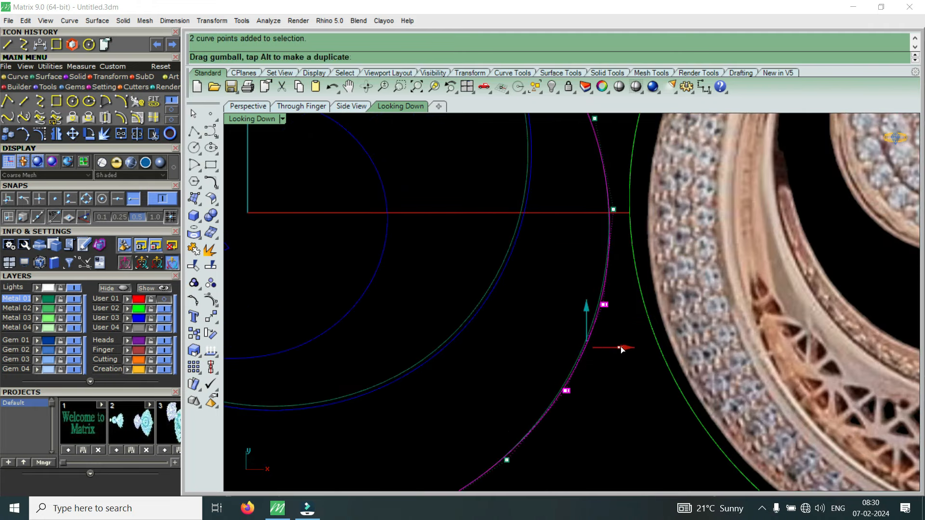
{"action": "left_click_drag", "start_coordinate": [621, 346], "coordinate": [620, 347]}
{"action": "scroll", "coordinate": [583, 336], "scroll_direction": "down", "scroll_amount": 6}
{"action": "scroll", "coordinate": [560, 355], "scroll_direction": "up", "scroll_amount": 4}
Refine the remaining control points along the outer green crescent curve's right and lower-right arc and hide all control points
{"action": "left_click_drag", "start_coordinate": [542, 308], "coordinate": [611, 374]}
{"action": "scroll", "coordinate": [610, 373], "scroll_direction": "up", "scroll_amount": 3}
{"action": "scroll", "coordinate": [569, 350], "scroll_direction": "down", "scroll_amount": 6}
{"action": "left_click", "coordinate": [569, 349]}
{"action": "left_click_drag", "start_coordinate": [523, 437], "coordinate": [550, 366]}
{"action": "scroll", "coordinate": [559, 361], "scroll_direction": "up", "scroll_amount": 5}
{"action": "scroll", "coordinate": [550, 366], "scroll_direction": "down", "scroll_amount": 5}
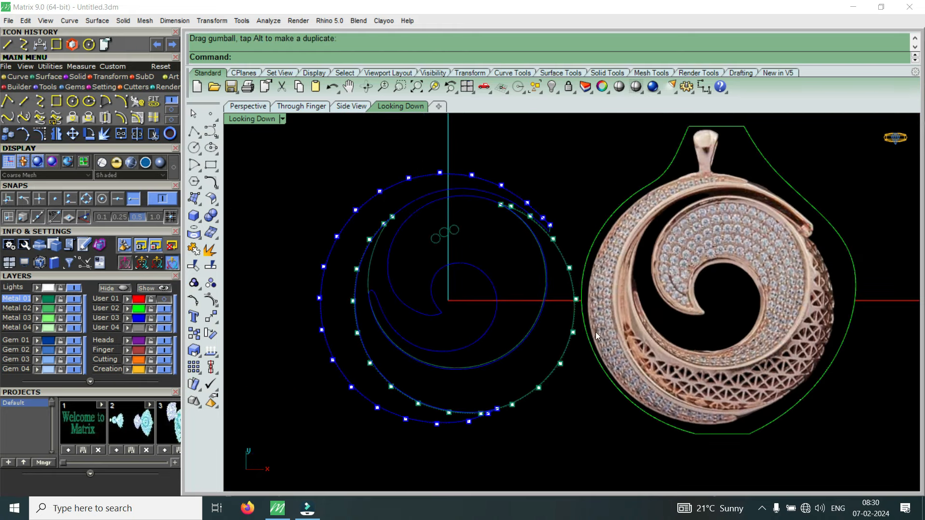
{"action": "key", "text": "Escape"}
{"action": "scroll", "coordinate": [606, 319], "scroll_direction": "down", "scroll_amount": 1}
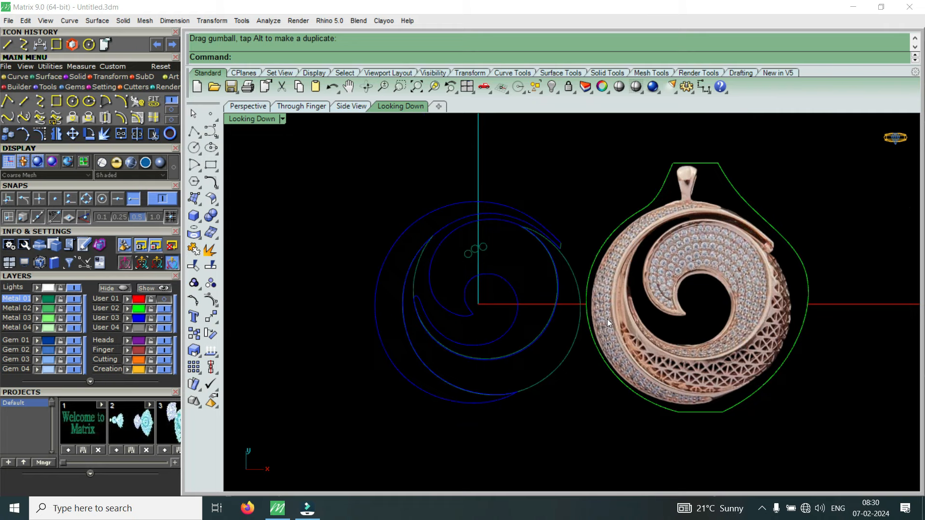
Show the outer green crescent curve's control points again and adjust two neighbouring points on its upper-right arc
{"action": "scroll", "coordinate": [579, 290], "scroll_direction": "up", "scroll_amount": 3}
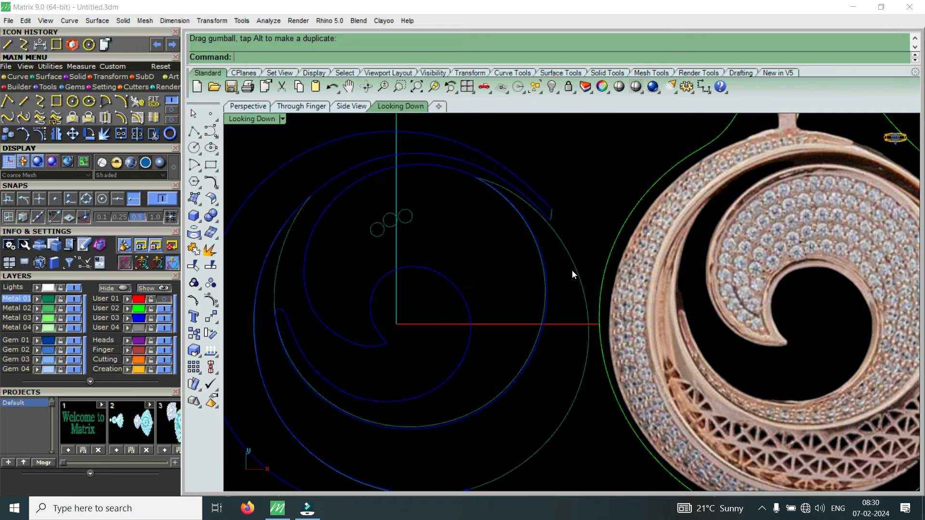
{"action": "left_click", "coordinate": [573, 271]}
{"action": "scroll", "coordinate": [572, 264], "scroll_direction": "down", "scroll_amount": 2}
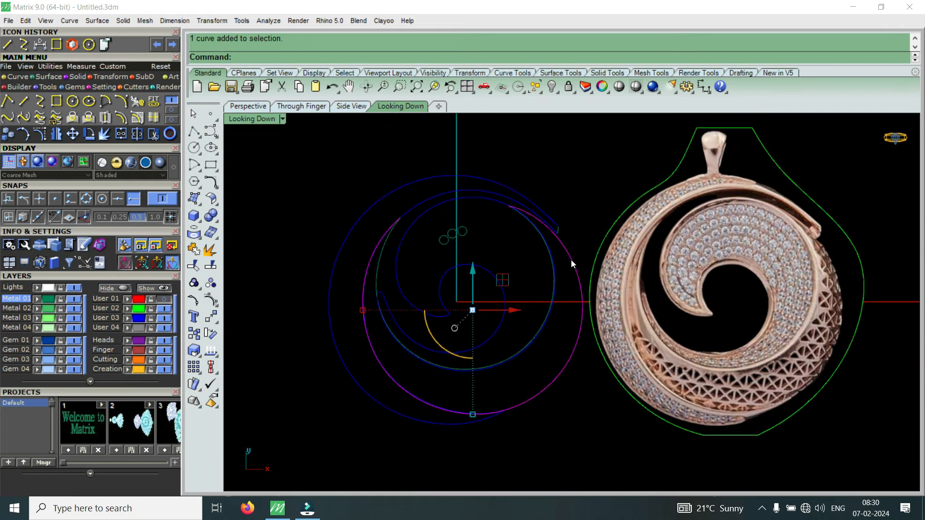
{"action": "scroll", "coordinate": [558, 224], "scroll_direction": "up", "scroll_amount": 3}
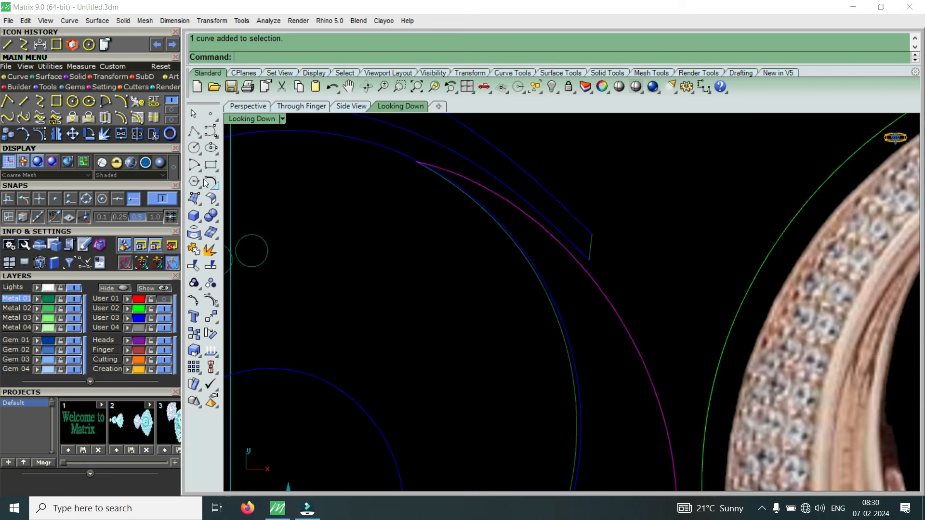
{"action": "left_click", "coordinate": [40, 134]}
{"action": "scroll", "coordinate": [545, 235], "scroll_direction": "down", "scroll_amount": 2}
{"action": "scroll", "coordinate": [529, 202], "scroll_direction": "up", "scroll_amount": 2}
{"action": "left_click_drag", "start_coordinate": [512, 176], "coordinate": [645, 275]}
{"action": "left_click", "coordinate": [598, 276]}
{"action": "scroll", "coordinate": [630, 266], "scroll_direction": "down", "scroll_amount": 2}
Lower two neighbouring control points near the outer green crescent curve's upper-right tip slightly
{"action": "scroll", "coordinate": [505, 187], "scroll_direction": "up", "scroll_amount": 4}
{"action": "scroll", "coordinate": [483, 179], "scroll_direction": "up", "scroll_amount": 1}
{"action": "left_click_drag", "start_coordinate": [455, 166], "coordinate": [600, 258]}
{"action": "left_click_drag", "start_coordinate": [523, 167], "coordinate": [527, 169]}
{"action": "scroll", "coordinate": [532, 181], "scroll_direction": "down", "scroll_amount": 14}
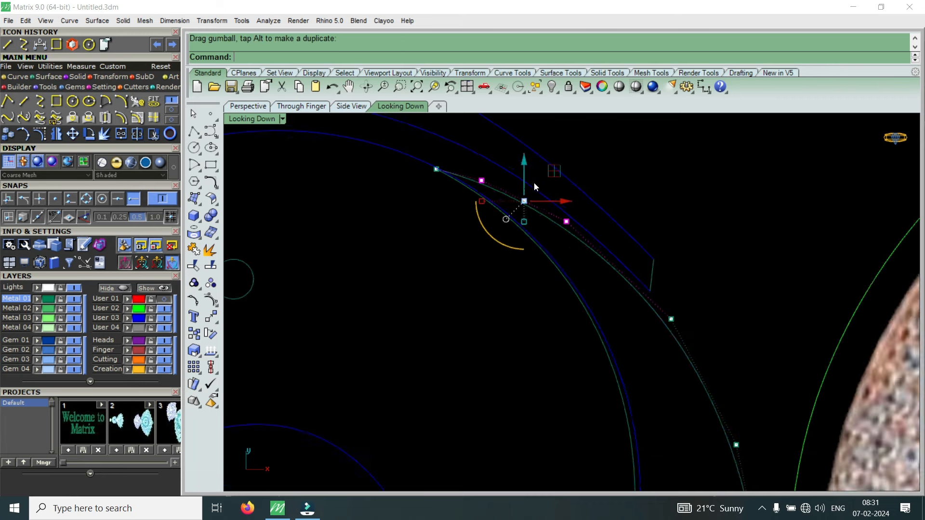
Shift the control points further down the outer green crescent curve's upper-right arc slightly outward and deselect them
{"action": "scroll", "coordinate": [622, 267], "scroll_direction": "up", "scroll_amount": 4}
{"action": "left_click", "coordinate": [624, 301]}
{"action": "scroll", "coordinate": [683, 279], "scroll_direction": "up", "scroll_amount": 2}
{"action": "left_click_drag", "start_coordinate": [663, 287], "coordinate": [665, 288]}
{"action": "scroll", "coordinate": [589, 268], "scroll_direction": "down", "scroll_amount": 12}
{"action": "left_click", "coordinate": [589, 268]}
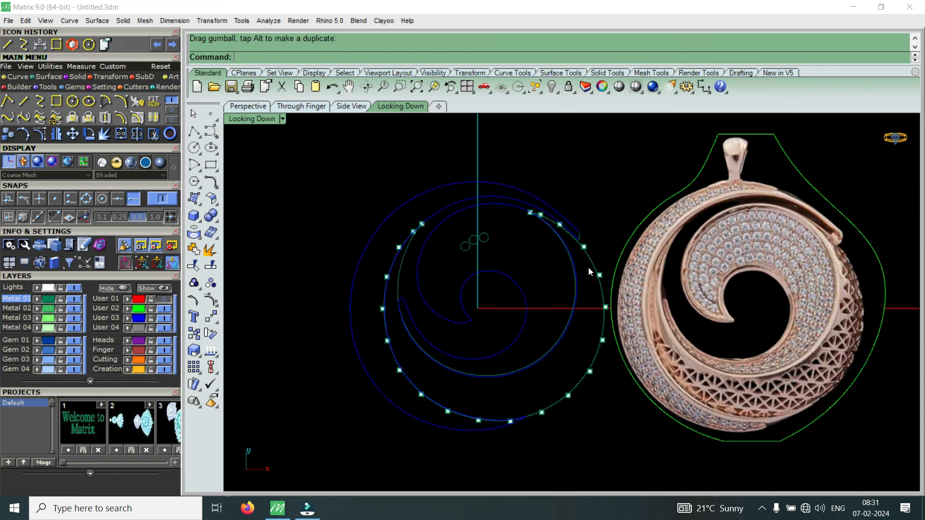
Check the outer green crescent curve's right and lower-right points against the pendant and hide its control points
{"action": "scroll", "coordinate": [608, 302], "scroll_direction": "up", "scroll_amount": 6}
{"action": "scroll", "coordinate": [594, 293], "scroll_direction": "down", "scroll_amount": 3}
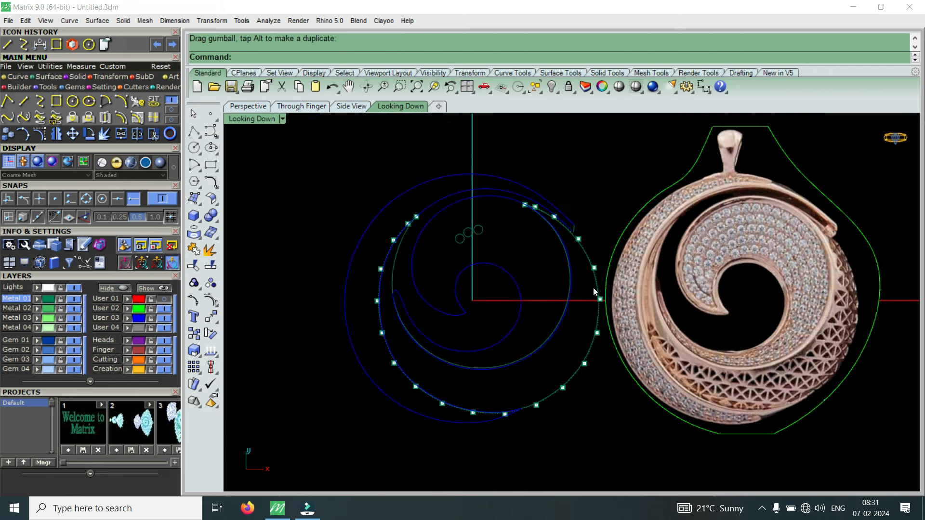
{"action": "scroll", "coordinate": [594, 289], "scroll_direction": "up", "scroll_amount": 3}
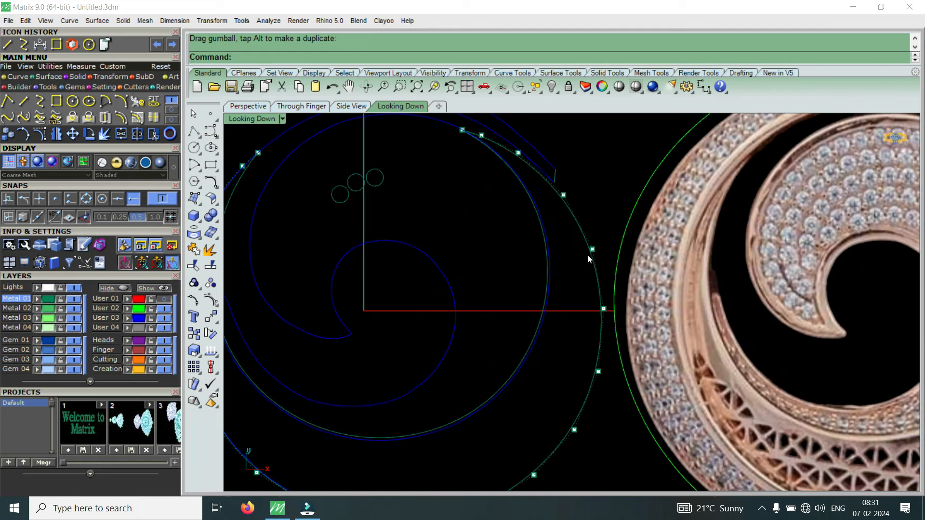
{"action": "scroll", "coordinate": [625, 267], "scroll_direction": "down", "scroll_amount": 3}
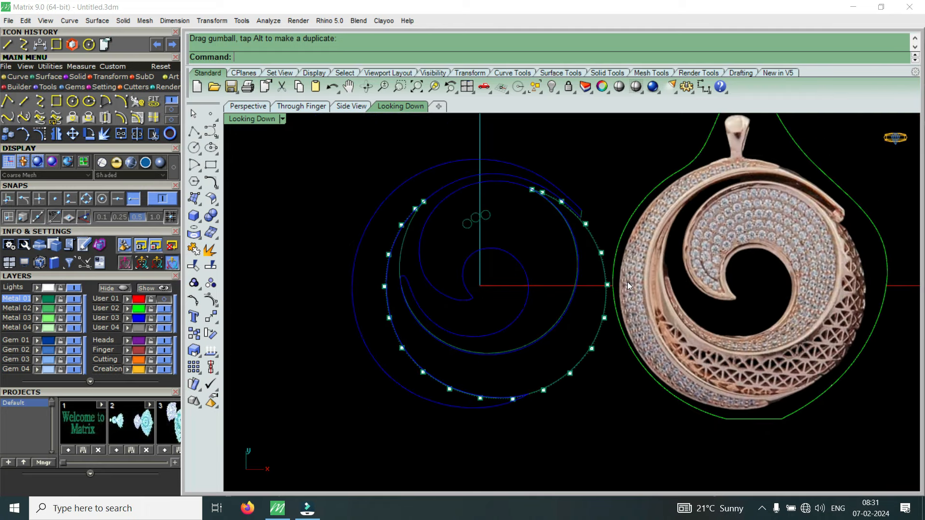
{"action": "scroll", "coordinate": [578, 382], "scroll_direction": "up", "scroll_amount": 4}
{"action": "left_click_drag", "start_coordinate": [549, 409], "coordinate": [594, 326]}
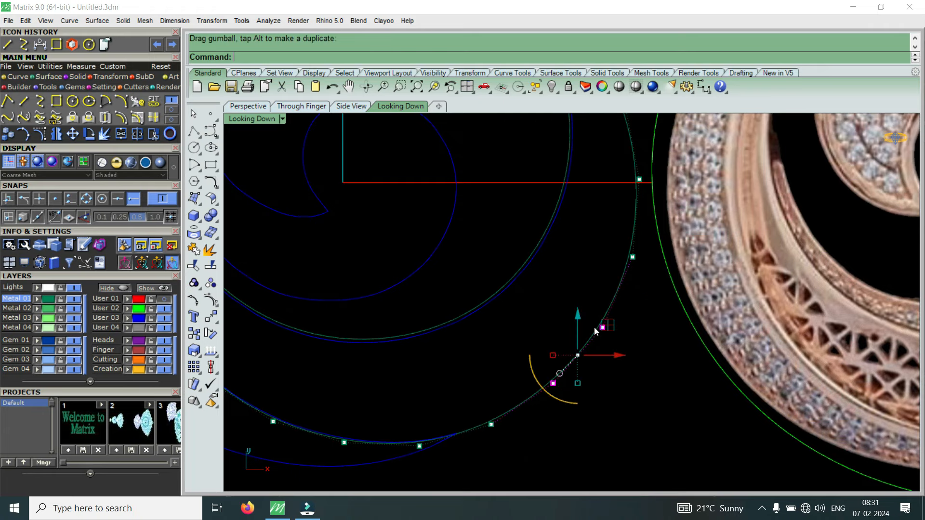
{"action": "scroll", "coordinate": [594, 328], "scroll_direction": "down", "scroll_amount": 3}
{"action": "key", "text": "Escape"}
{"action": "scroll", "coordinate": [631, 358], "scroll_direction": "down", "scroll_amount": 2}
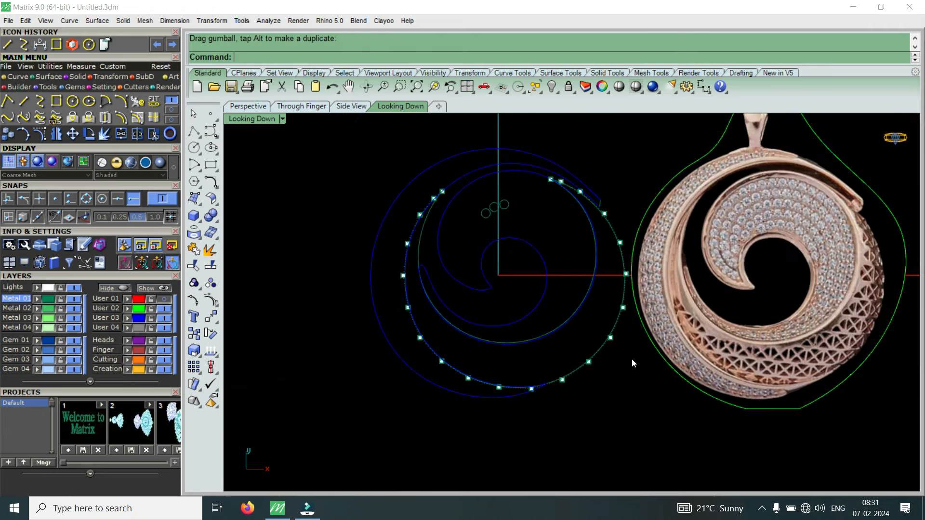
{"action": "scroll", "coordinate": [631, 359], "scroll_direction": "down", "scroll_amount": 1}
{"action": "key", "text": "Escape"}
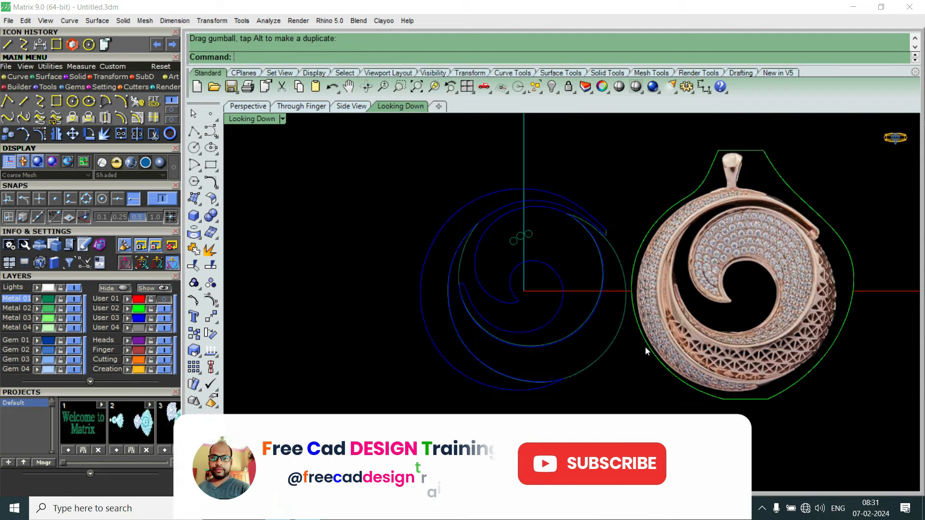
{"action": "scroll", "coordinate": [646, 326], "scroll_direction": "up", "scroll_amount": 2}
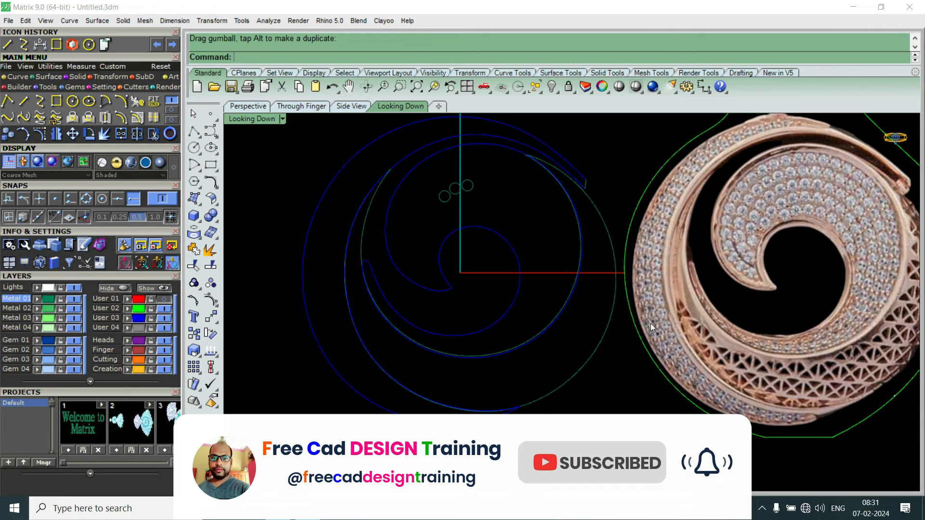
{"action": "scroll", "coordinate": [643, 324], "scroll_direction": "down", "scroll_amount": 2}
{"action": "scroll", "coordinate": [464, 266], "scroll_direction": "up", "scroll_amount": 3}
{"action": "scroll", "coordinate": [458, 266], "scroll_direction": "down", "scroll_amount": 2}
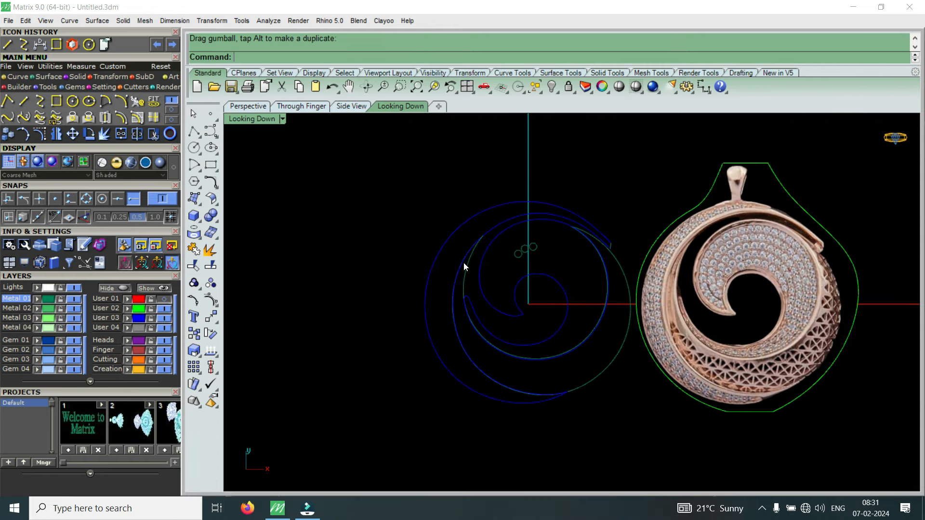
Show the outer blue curve's control points and shift two neighbouring points on its upper-left arc slightly outward
{"action": "left_click", "coordinate": [452, 230]}
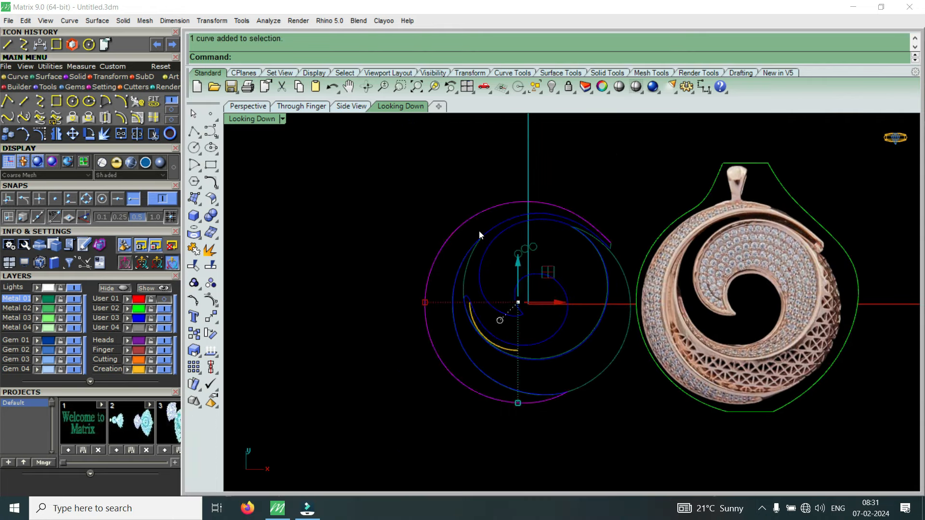
{"action": "scroll", "coordinate": [472, 233], "scroll_direction": "up", "scroll_amount": 3}
{"action": "left_click", "coordinate": [42, 135]}
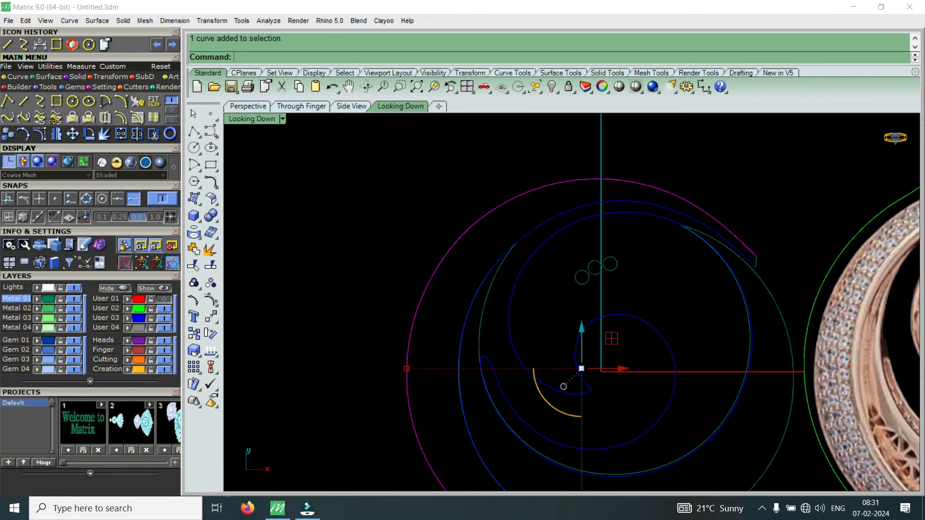
{"action": "scroll", "coordinate": [399, 287], "scroll_direction": "up", "scroll_amount": 2}
{"action": "left_click_drag", "start_coordinate": [387, 285], "coordinate": [514, 189]}
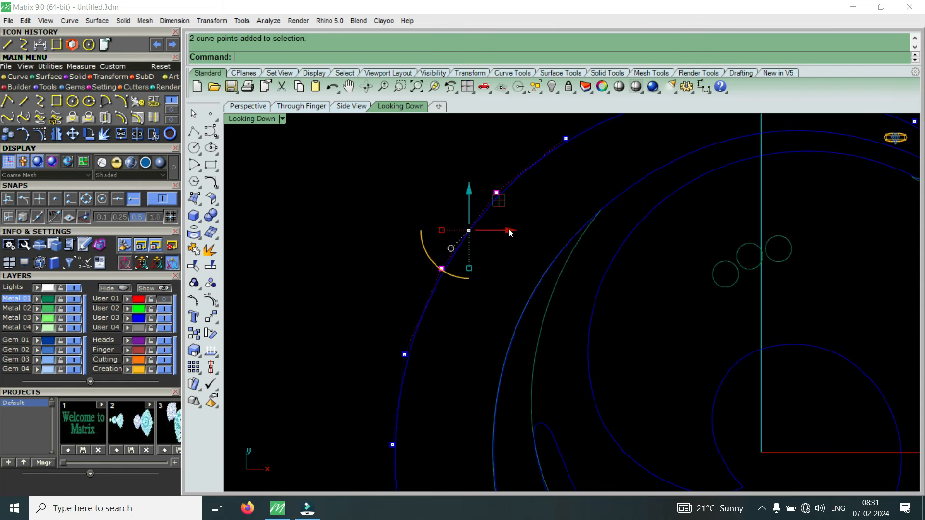
{"action": "left_click_drag", "start_coordinate": [510, 230], "coordinate": [506, 231]}
{"action": "scroll", "coordinate": [487, 231], "scroll_direction": "down", "scroll_amount": 6}
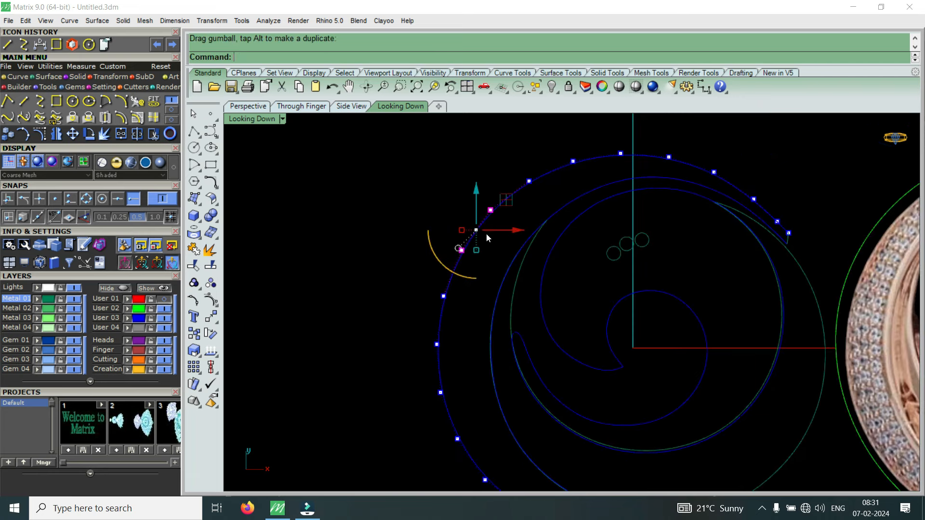
{"action": "left_click_drag", "start_coordinate": [391, 256], "coordinate": [455, 339]}
{"action": "scroll", "coordinate": [402, 231], "scroll_direction": "down", "scroll_amount": 3}
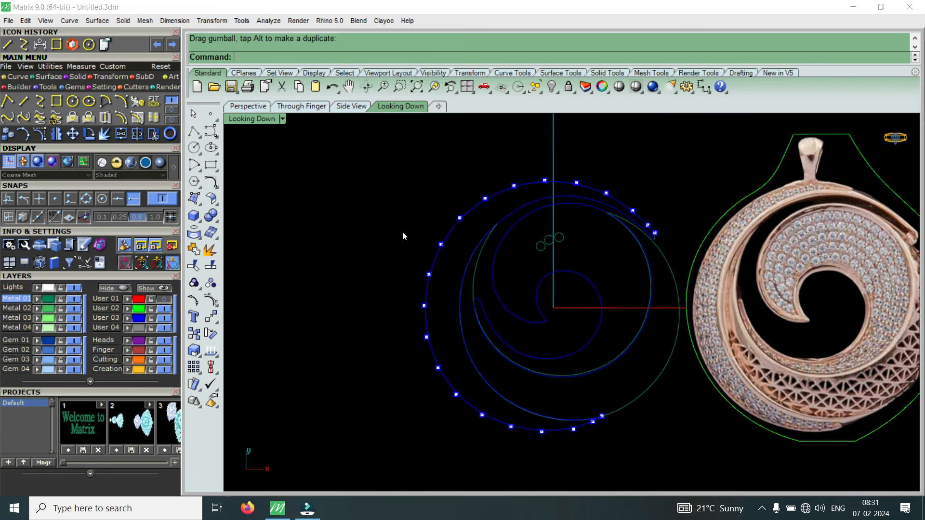
Adjust the next two control points down the outer blue curve's left arc horizontally and deselect them
{"action": "left_click_drag", "start_coordinate": [417, 233], "coordinate": [449, 285]}
{"action": "scroll", "coordinate": [450, 285], "scroll_direction": "up", "scroll_amount": 5}
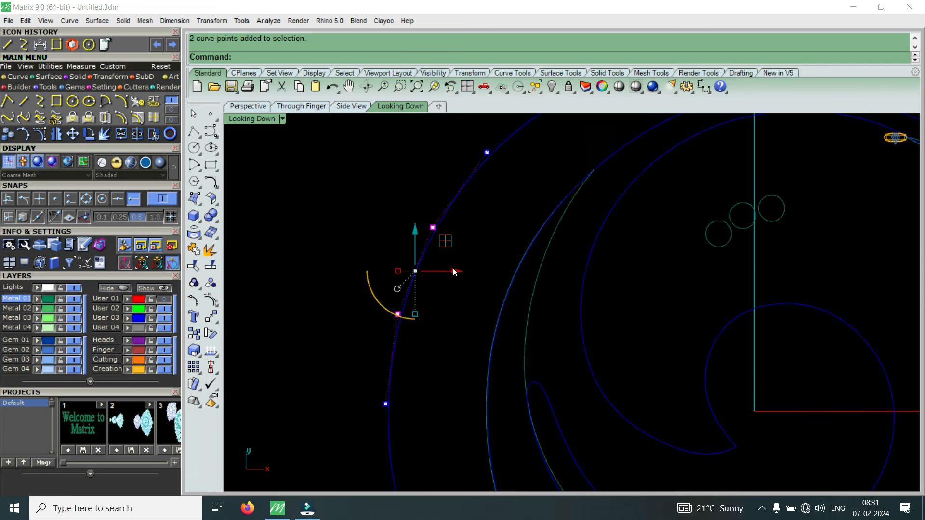
{"action": "left_click_drag", "start_coordinate": [454, 275], "coordinate": [454, 278]}
{"action": "scroll", "coordinate": [453, 277], "scroll_direction": "down", "scroll_amount": 4}
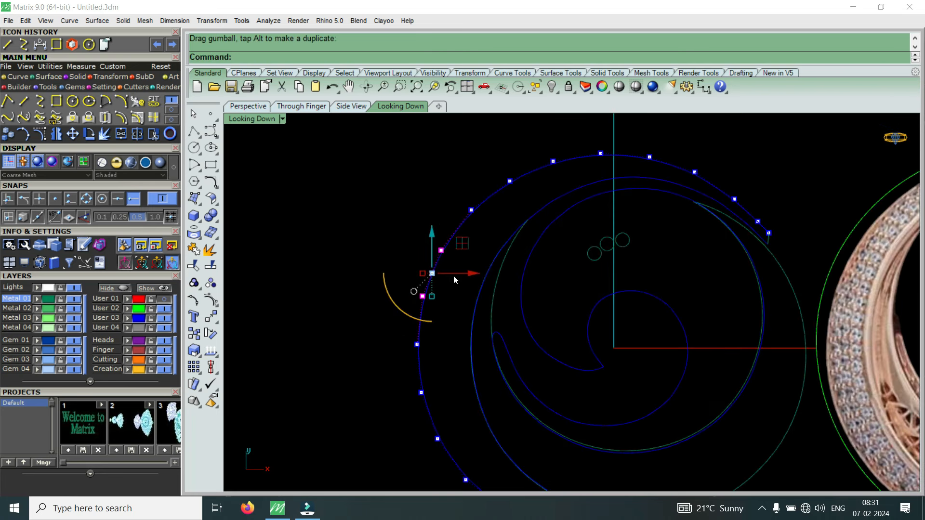
{"action": "type", "text": "Z"}
{"action": "key", "text": "Escape"}
{"action": "key", "text": "Escape"}
{"action": "scroll", "coordinate": [486, 238], "scroll_direction": "down", "scroll_amount": 3}
{"action": "scroll", "coordinate": [504, 235], "scroll_direction": "up", "scroll_amount": 4}
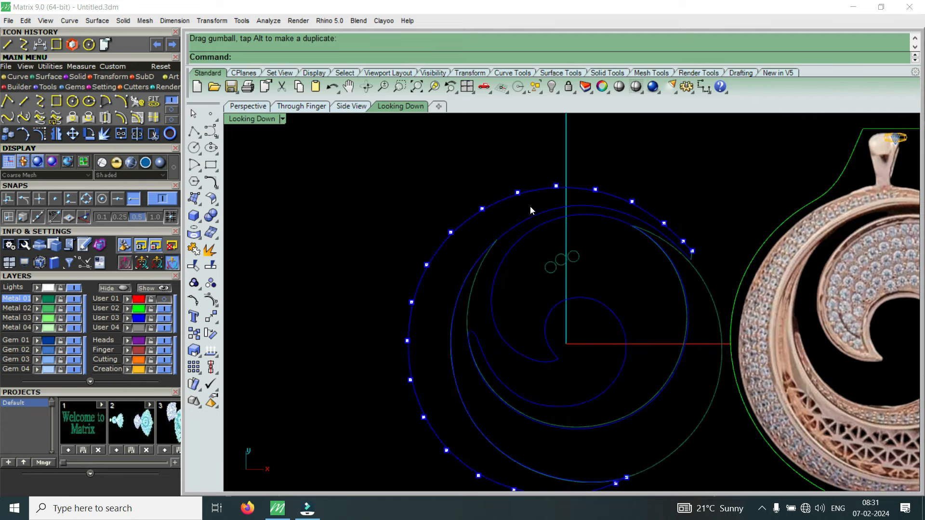
{"action": "scroll", "coordinate": [506, 208], "scroll_direction": "down", "scroll_amount": 4}
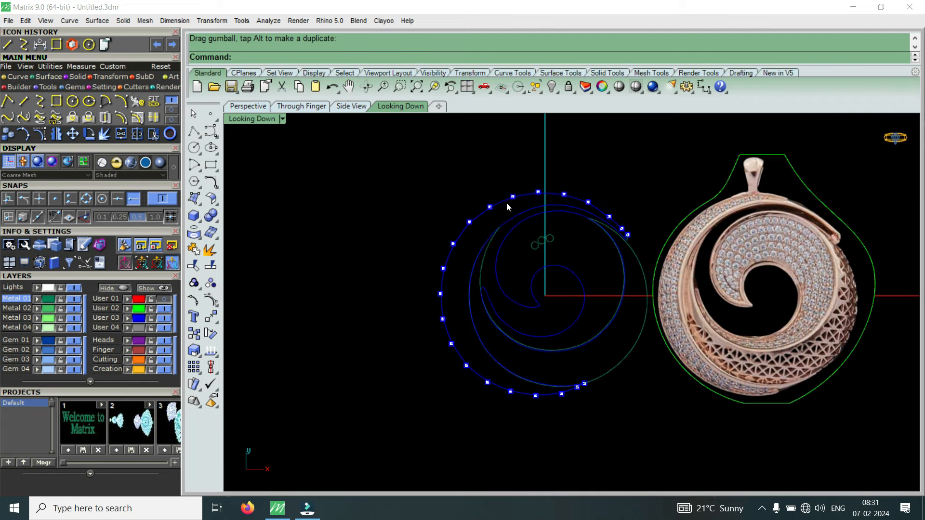
Adjust the height of two neighbouring control points on the outer blue curve's arc left of its top and deselect them
{"action": "scroll", "coordinate": [507, 203], "scroll_direction": "up", "scroll_amount": 5}
{"action": "left_click_drag", "start_coordinate": [456, 152], "coordinate": [566, 236]}
{"action": "scroll", "coordinate": [507, 192], "scroll_direction": "up", "scroll_amount": 2}
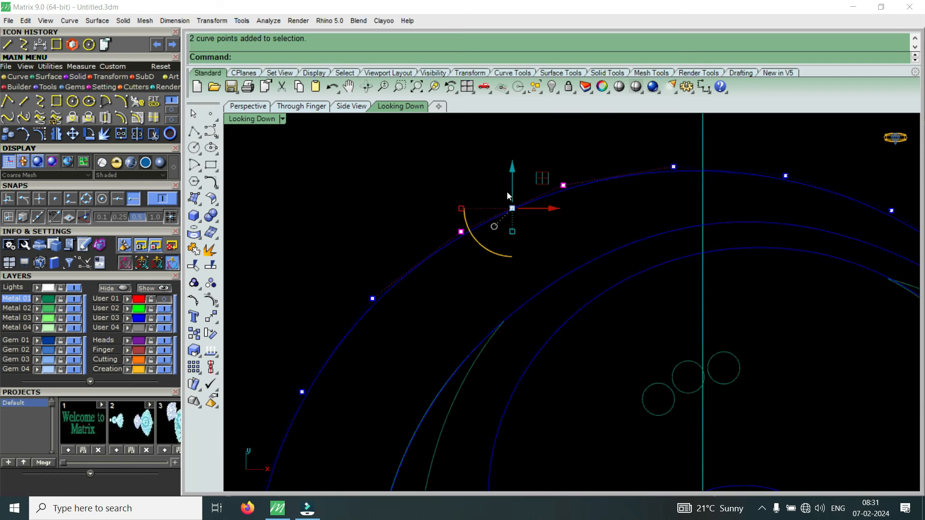
{"action": "left_click_drag", "start_coordinate": [515, 171], "coordinate": [526, 172]}
{"action": "scroll", "coordinate": [526, 173], "scroll_direction": "down", "scroll_amount": 2}
{"action": "scroll", "coordinate": [544, 171], "scroll_direction": "down", "scroll_amount": 4}
{"action": "left_click", "coordinate": [544, 171]}
Fine-tune the height of the two control points at the outer blue curve's crown, just left of the vertical axis
{"action": "scroll", "coordinate": [563, 157], "scroll_direction": "up", "scroll_amount": 4}
{"action": "left_click_drag", "start_coordinate": [518, 146], "coordinate": [624, 192]}
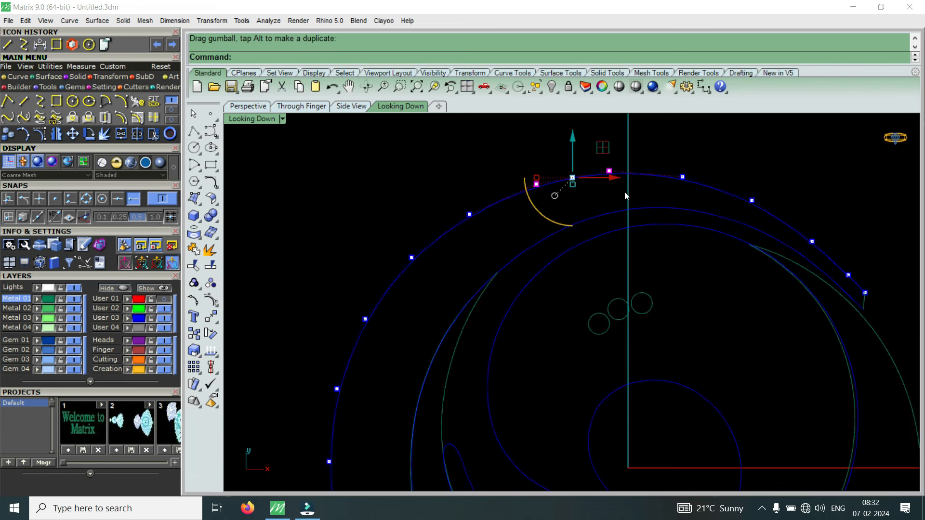
{"action": "scroll", "coordinate": [585, 159], "scroll_direction": "up", "scroll_amount": 2}
{"action": "left_click_drag", "start_coordinate": [570, 146], "coordinate": [574, 145]}
{"action": "scroll", "coordinate": [623, 155], "scroll_direction": "down", "scroll_amount": 2}
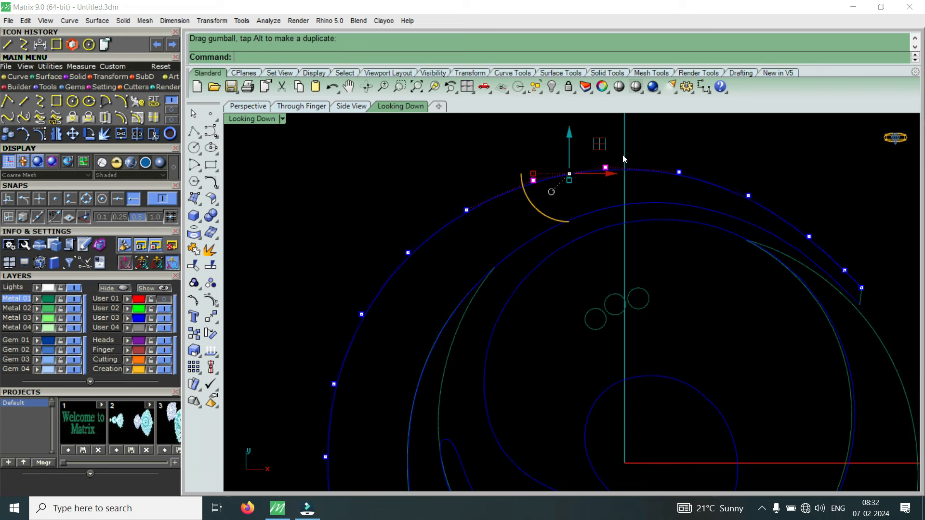
{"action": "left_click", "coordinate": [648, 163]}
Fine-tune the height of the two control points just right of the vertical axis on the outer blue curve and deselect them
{"action": "left_click_drag", "start_coordinate": [660, 143], "coordinate": [756, 206]}
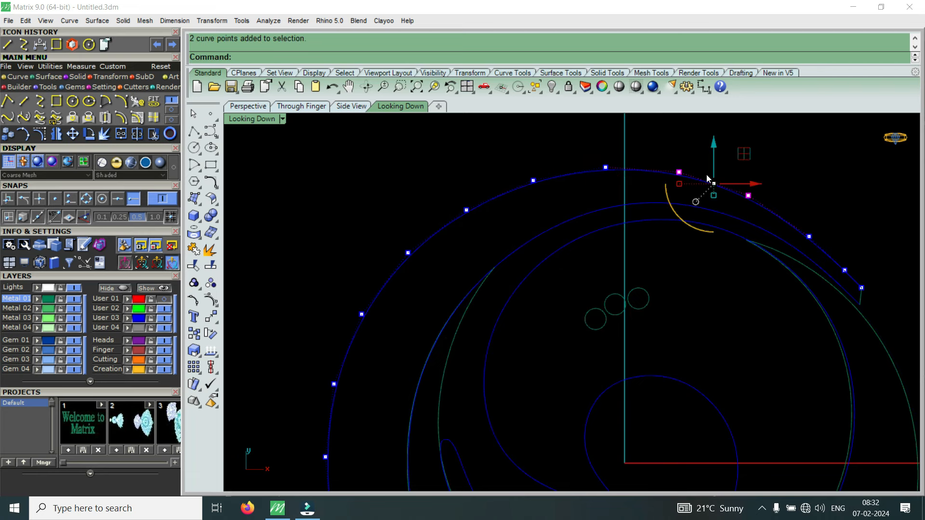
{"action": "scroll", "coordinate": [706, 174], "scroll_direction": "up", "scroll_amount": 2}
{"action": "left_click_drag", "start_coordinate": [722, 151], "coordinate": [723, 152]}
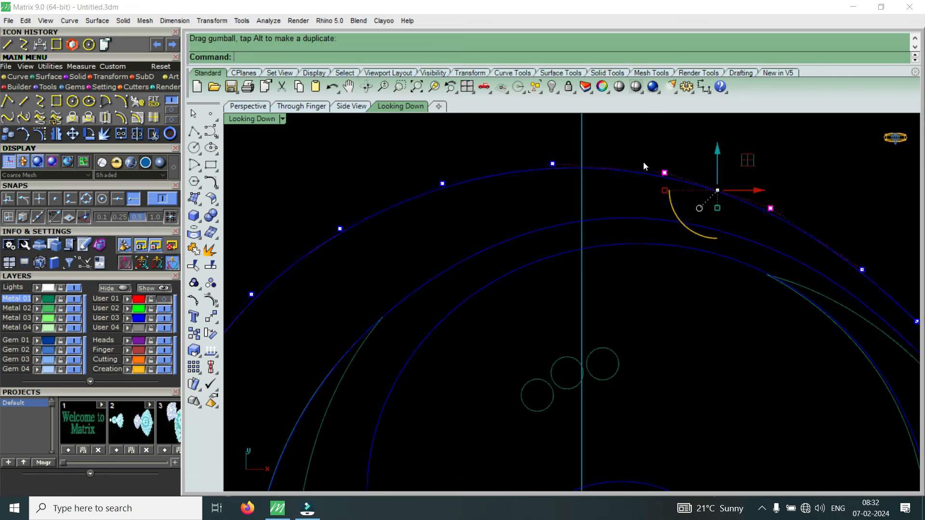
{"action": "scroll", "coordinate": [643, 161], "scroll_direction": "down", "scroll_amount": 2}
{"action": "key", "text": "Escape"}
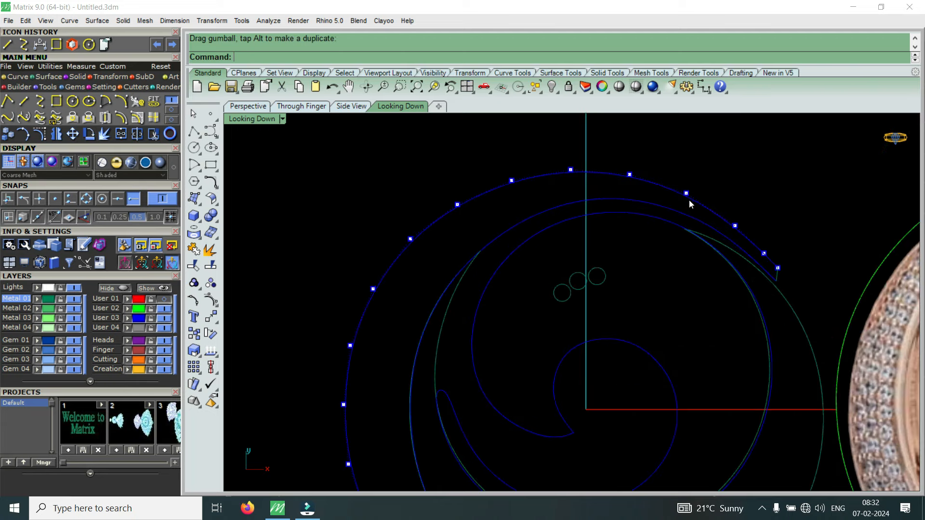
{"action": "scroll", "coordinate": [550, 191], "scroll_direction": "down", "scroll_amount": 3}
{"action": "scroll", "coordinate": [502, 188], "scroll_direction": "up", "scroll_amount": 2}
Shift a single control point on the outer blue curve's upper-left arc slightly sideways to smooth the bend
{"action": "left_click", "coordinate": [463, 234]}
{"action": "scroll", "coordinate": [465, 232], "scroll_direction": "up", "scroll_amount": 3}
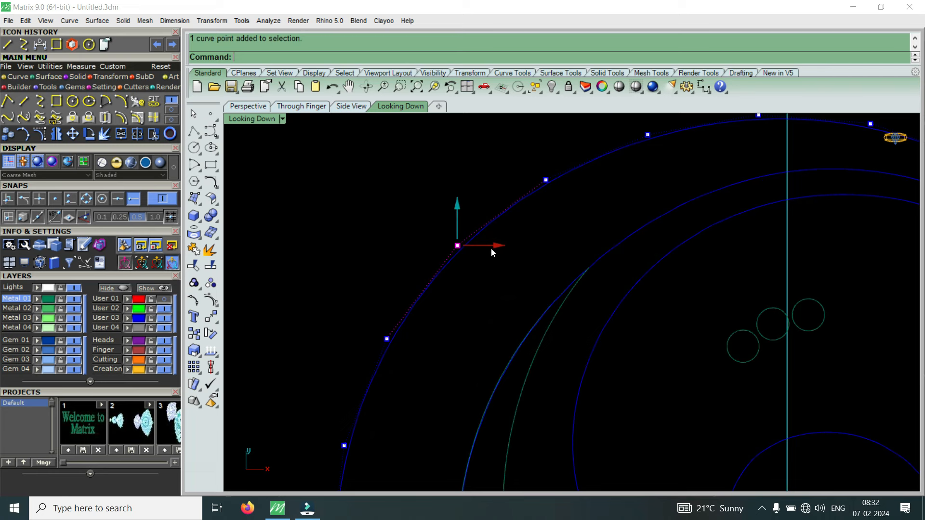
{"action": "left_click_drag", "start_coordinate": [492, 248], "coordinate": [491, 252]}
{"action": "scroll", "coordinate": [490, 248], "scroll_direction": "down", "scroll_amount": 3}
{"action": "scroll", "coordinate": [491, 252], "scroll_direction": "down", "scroll_amount": 2}
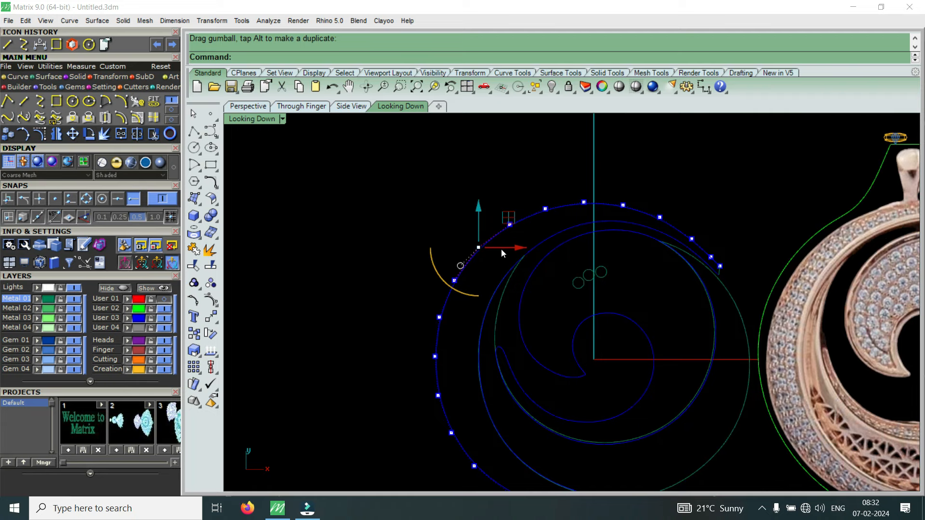
{"action": "scroll", "coordinate": [501, 249], "scroll_direction": "down", "scroll_amount": 2}
{"action": "scroll", "coordinate": [673, 338], "scroll_direction": "up", "scroll_amount": 3}
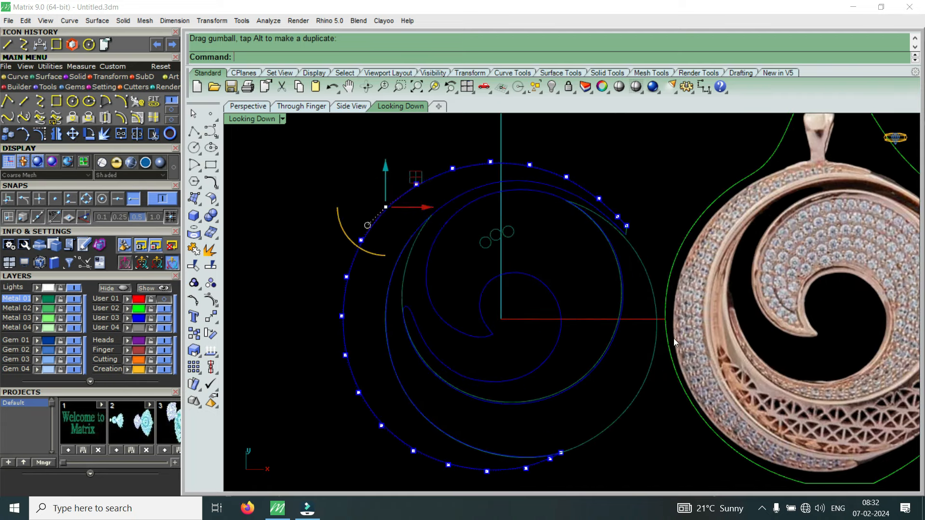
Show the outer green crescent curve's control points, move its two rightmost points slightly inward, and hide all control points
{"action": "left_click", "coordinate": [655, 348]}
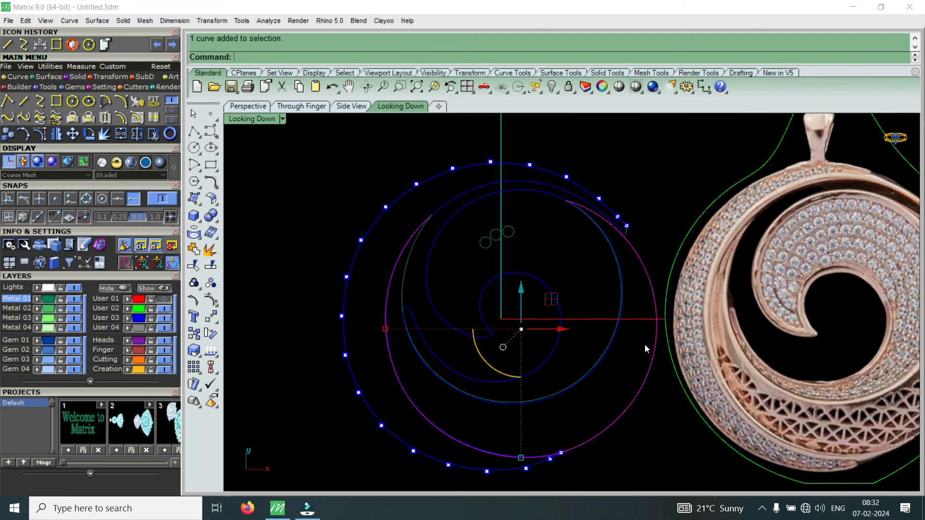
{"action": "left_click", "coordinate": [39, 135]}
{"action": "scroll", "coordinate": [646, 313], "scroll_direction": "up", "scroll_amount": 6}
{"action": "left_click_drag", "start_coordinate": [644, 304], "coordinate": [676, 404]}
{"action": "scroll", "coordinate": [703, 367], "scroll_direction": "up", "scroll_amount": 2}
{"action": "left_click_drag", "start_coordinate": [692, 352], "coordinate": [692, 352]}
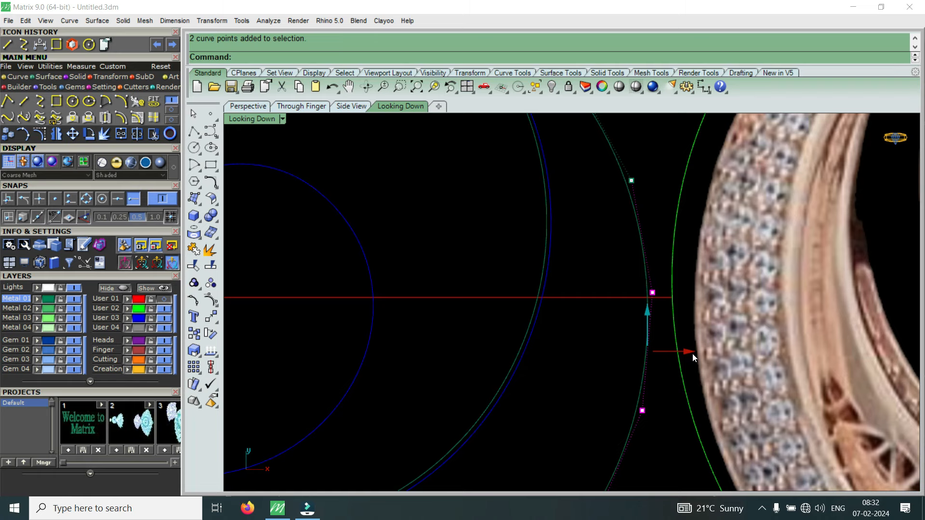
{"action": "left_click_drag", "start_coordinate": [692, 354], "coordinate": [684, 357]}
{"action": "scroll", "coordinate": [626, 322], "scroll_direction": "down", "scroll_amount": 5}
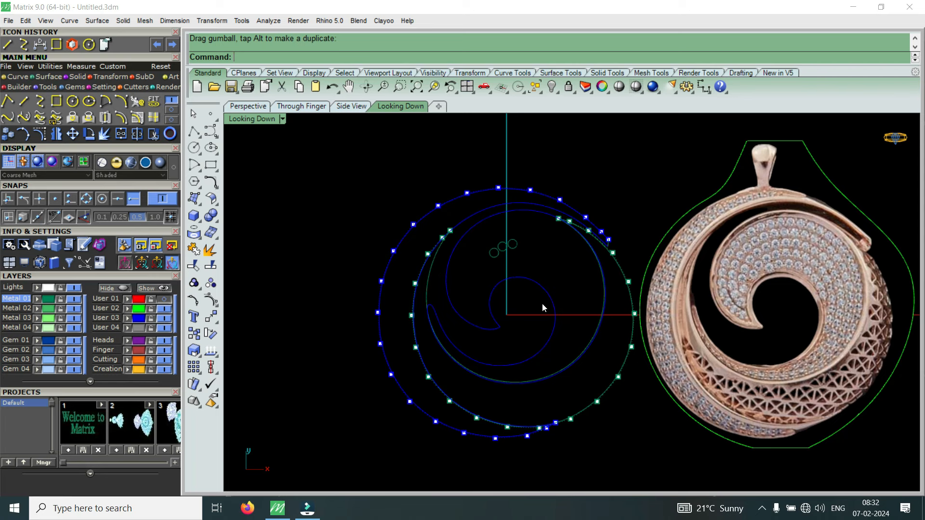
{"action": "scroll", "coordinate": [550, 293], "scroll_direction": "down", "scroll_amount": 4}
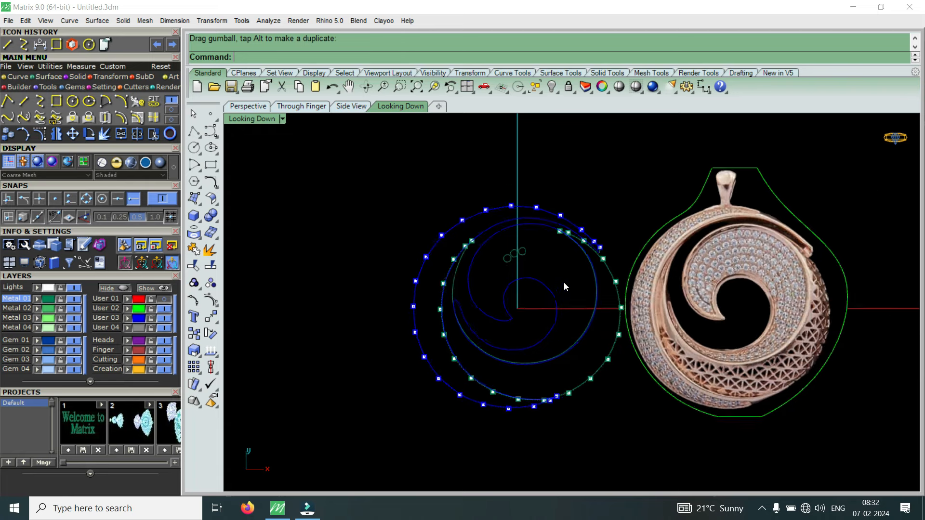
{"action": "key", "text": "Escape"}
{"action": "scroll", "coordinate": [565, 286], "scroll_direction": "up", "scroll_amount": 4}
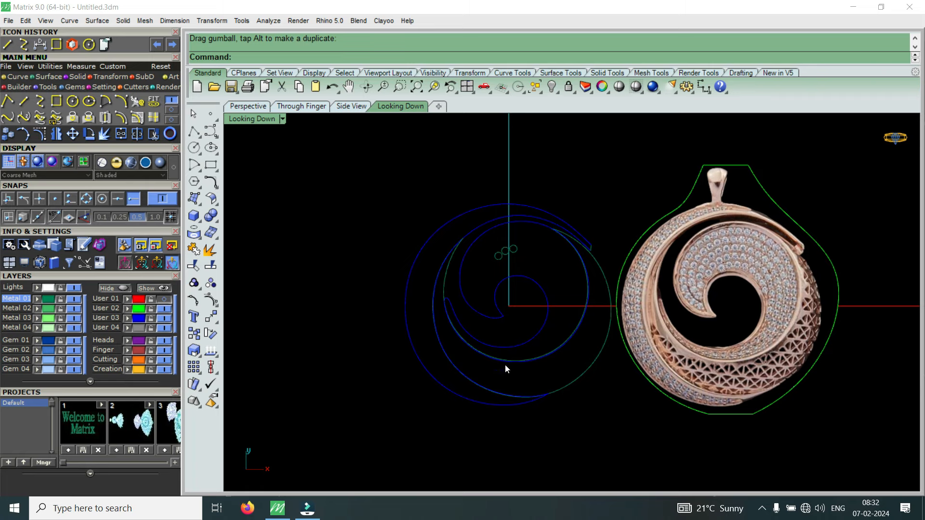
Show the outer blue curve's control points again and compare its shape with the pendant image
{"action": "left_click", "coordinate": [499, 406]}
{"action": "scroll", "coordinate": [417, 315], "scroll_direction": "up", "scroll_amount": 2}
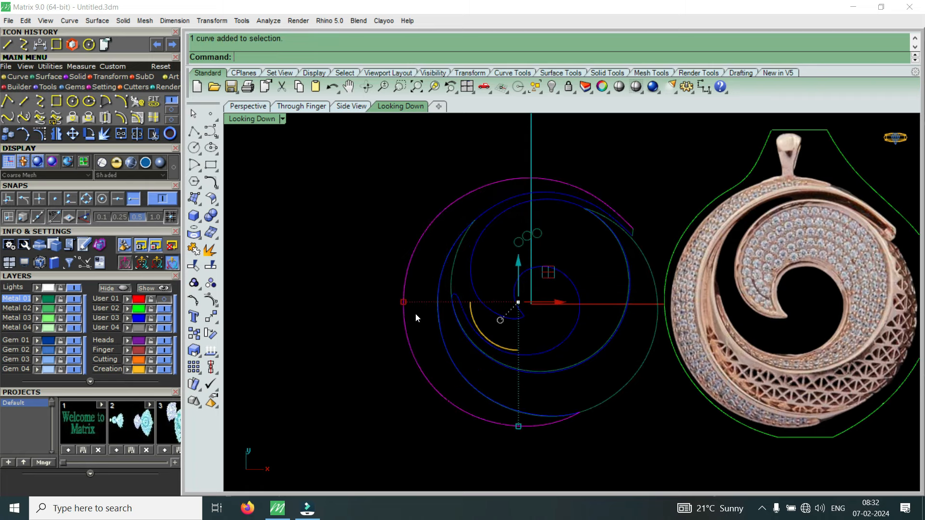
{"action": "left_click", "coordinate": [43, 136]}
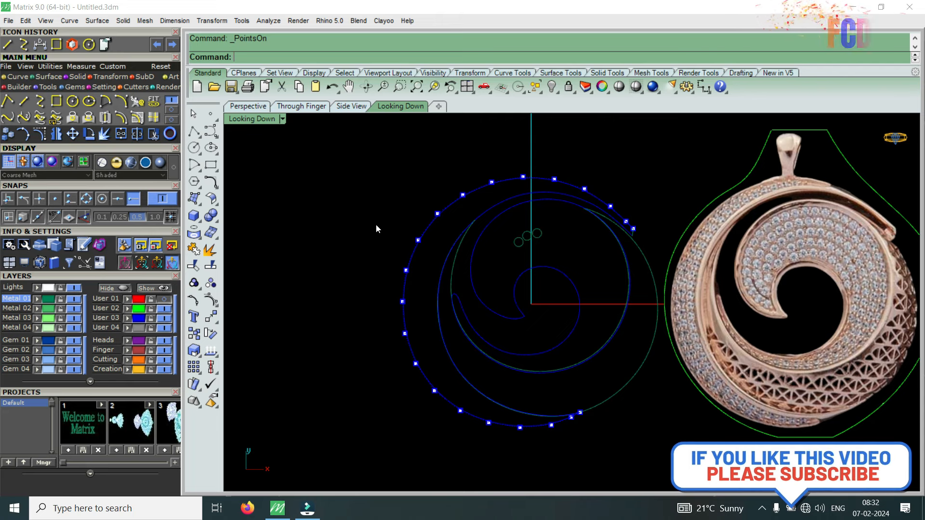
{"action": "scroll", "coordinate": [377, 224], "scroll_direction": "down", "scroll_amount": 3}
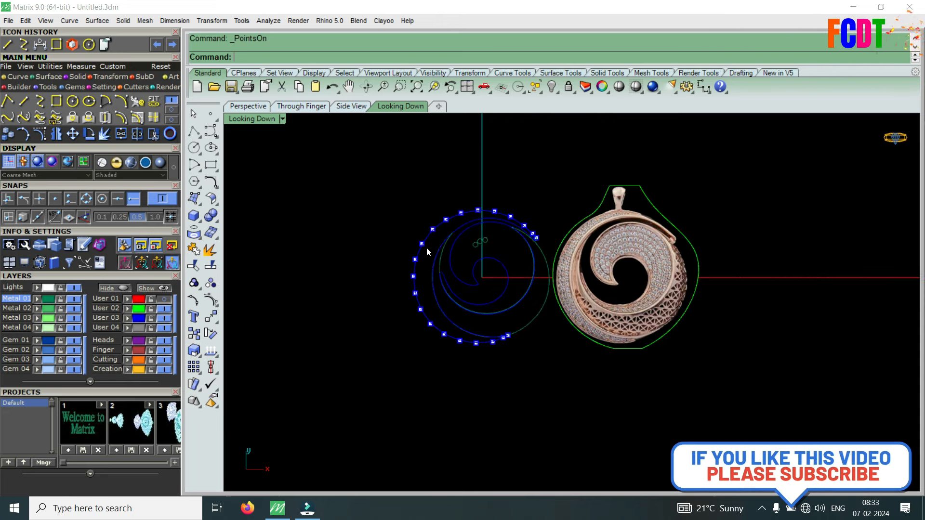
Move the pendant reference image with its green outline back over the traced curves
{"action": "left_click", "coordinate": [578, 277]}
{"action": "left_click_drag", "start_coordinate": [664, 266], "coordinate": [516, 272]}
{"action": "scroll", "coordinate": [515, 273], "scroll_direction": "up", "scroll_amount": 3}
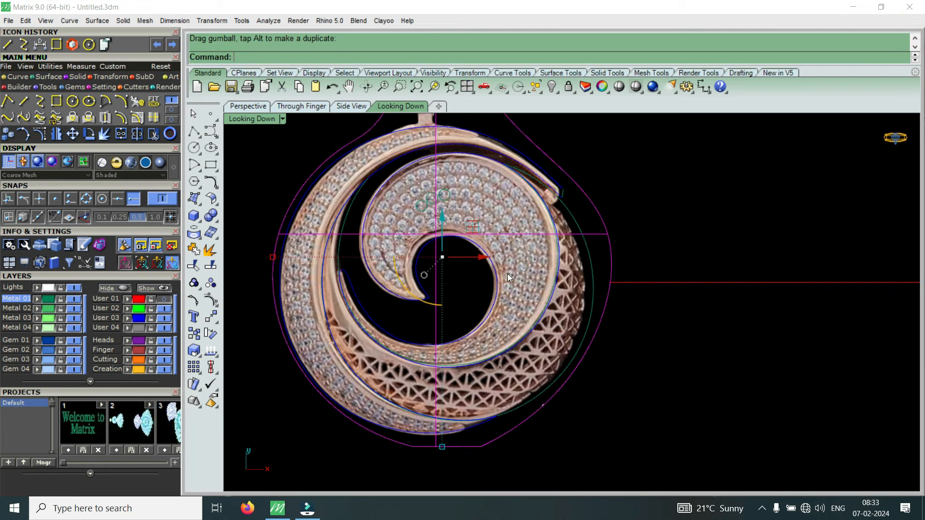
{"action": "scroll", "coordinate": [506, 270], "scroll_direction": "down", "scroll_amount": 3}
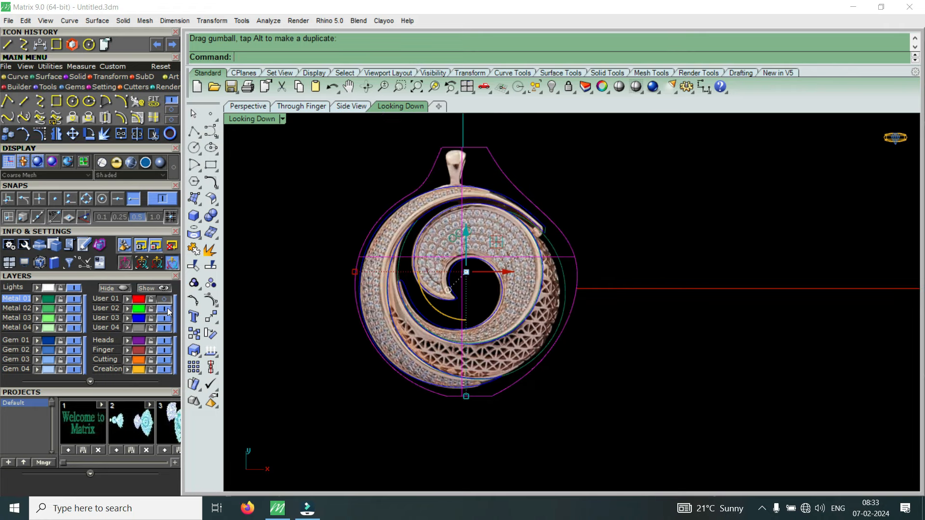
Turn on the User 01 layer and nudge the pendant reference image slightly left to align it with the curves
{"action": "left_click", "coordinate": [163, 299]}
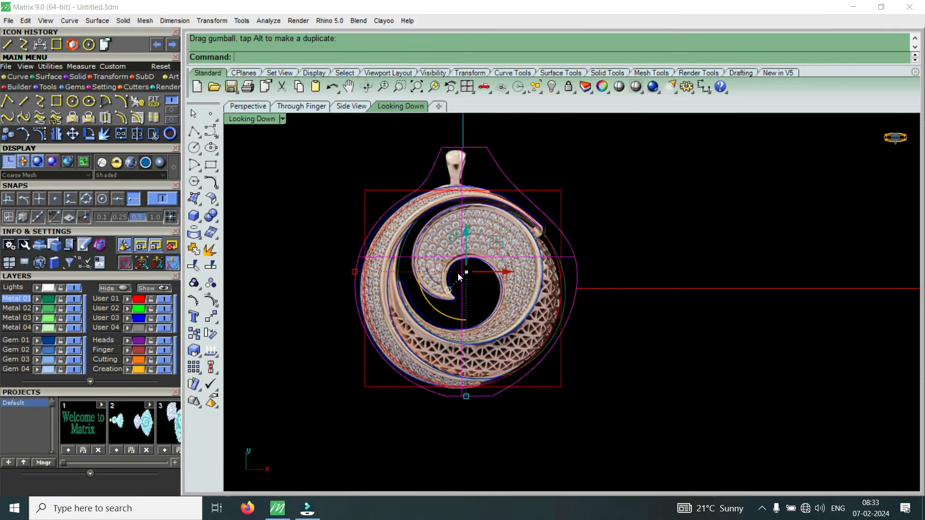
{"action": "scroll", "coordinate": [446, 272], "scroll_direction": "up", "scroll_amount": 3}
{"action": "scroll", "coordinate": [525, 288], "scroll_direction": "down", "scroll_amount": 2}
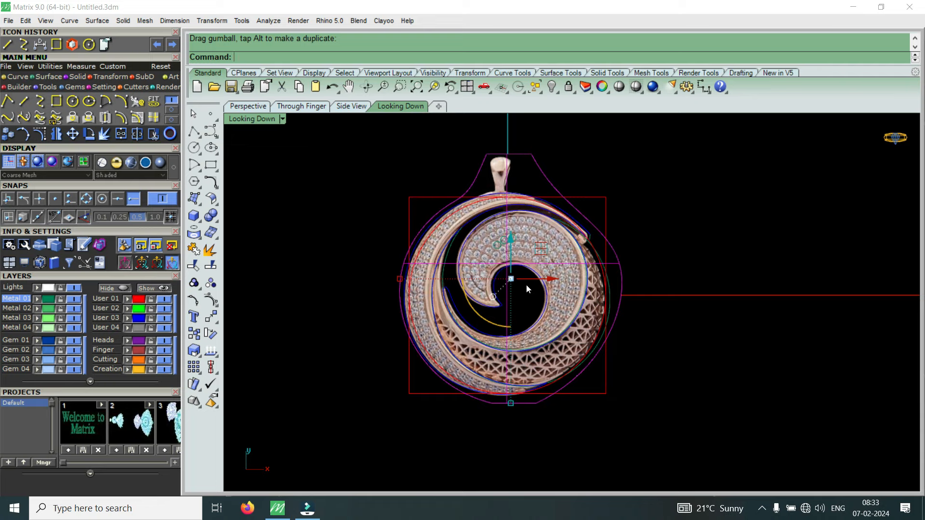
{"action": "scroll", "coordinate": [538, 281], "scroll_direction": "up", "scroll_amount": 2}
{"action": "left_click_drag", "start_coordinate": [557, 282], "coordinate": [555, 282]}
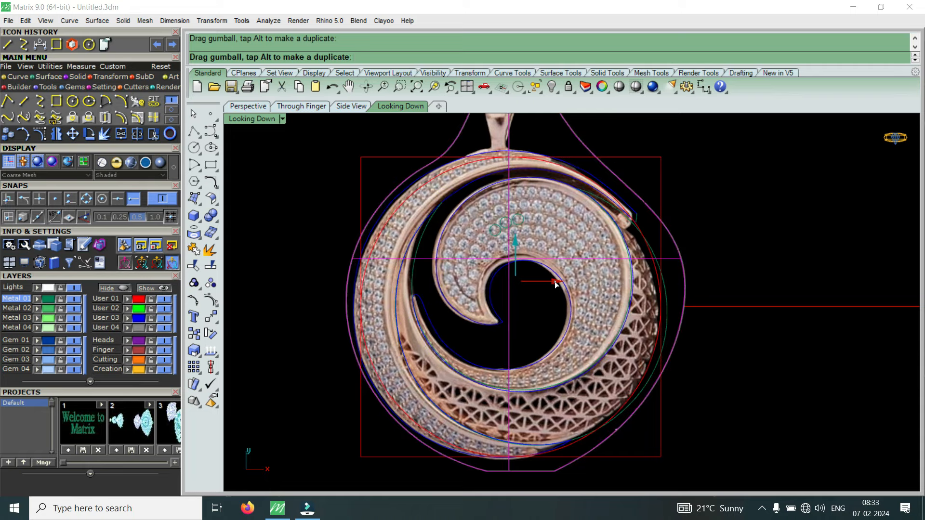